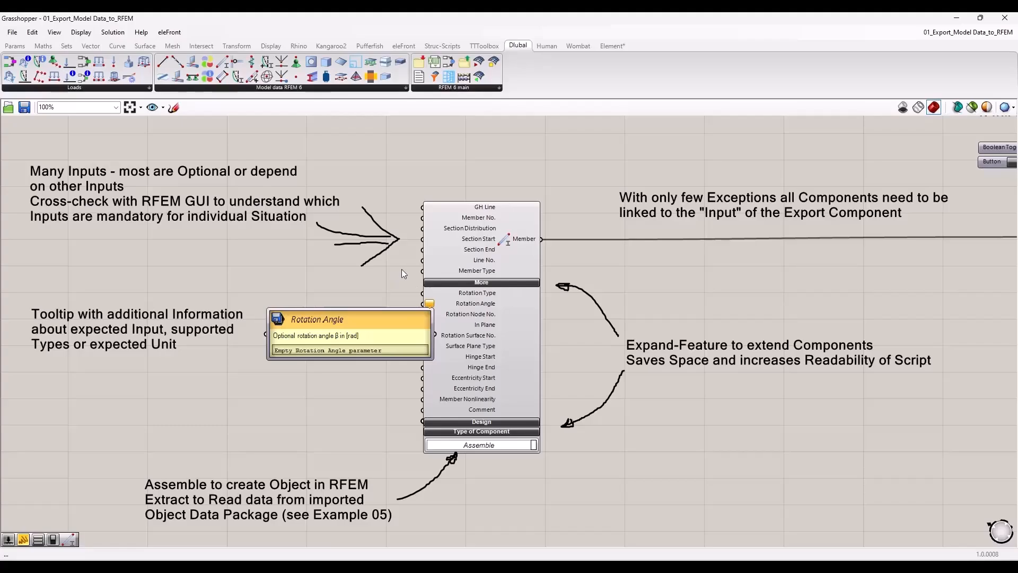
Step: Examine the Member component's inputs with the surrounding notes and read the description of the Member Type input
{"action": "scroll", "coordinate": [345, 262], "scroll_direction": "down", "scroll_amount": 1}
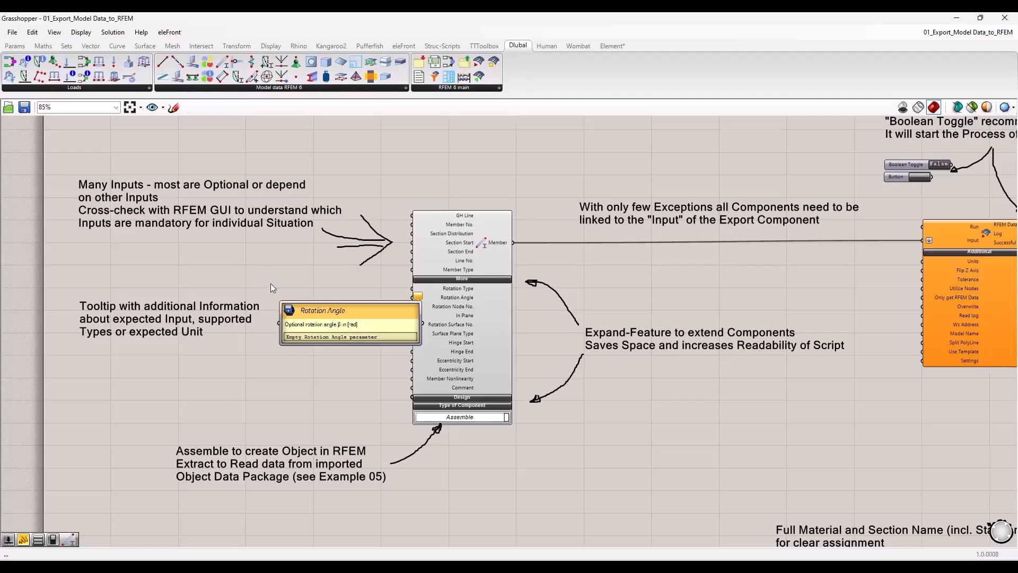
{"action": "scroll", "coordinate": [244, 333], "scroll_direction": "up", "scroll_amount": 3}
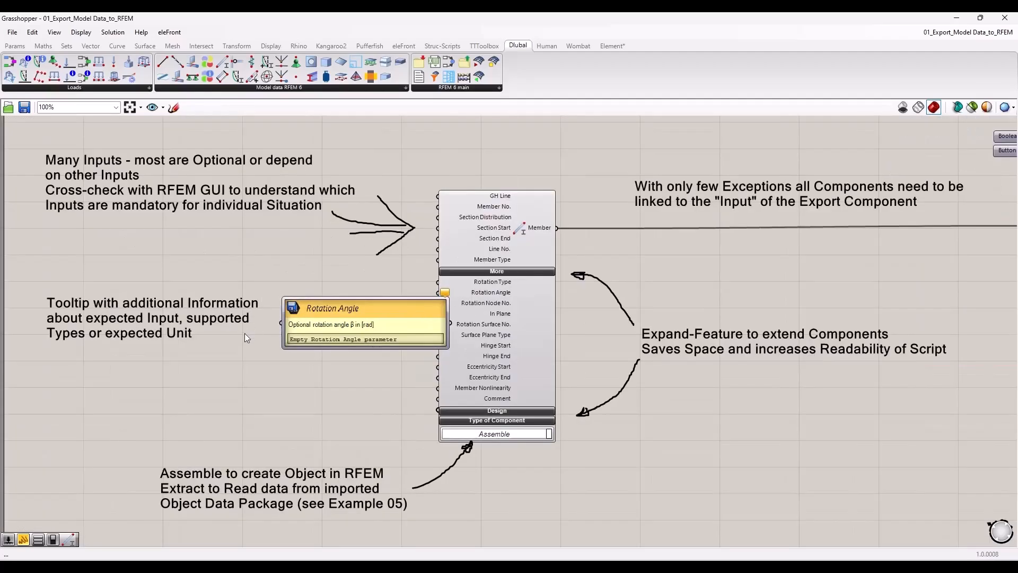
{"action": "right_click_drag", "start_coordinate": [229, 350], "coordinate": [241, 338]}
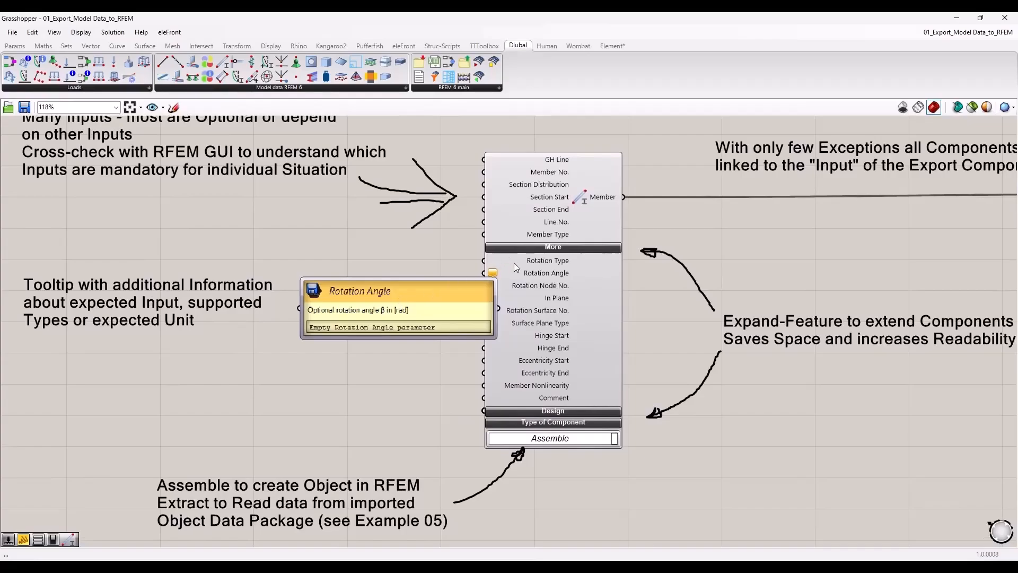
{"action": "right_click_drag", "start_coordinate": [414, 242], "coordinate": [390, 254]}
{"action": "scroll", "coordinate": [466, 289], "scroll_direction": "up", "scroll_amount": 3}
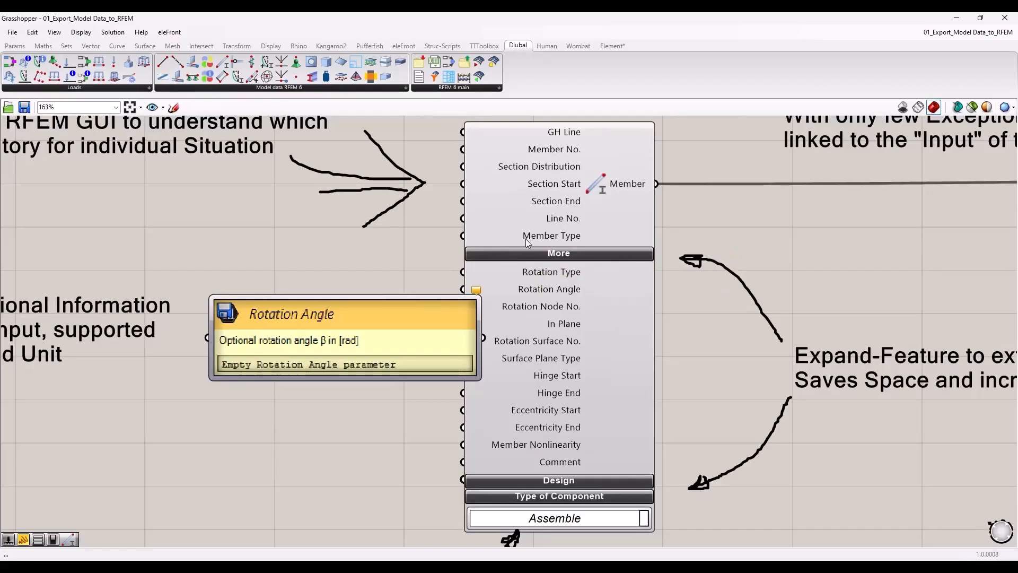
{"action": "scroll", "coordinate": [473, 264], "scroll_direction": "down", "scroll_amount": 2}
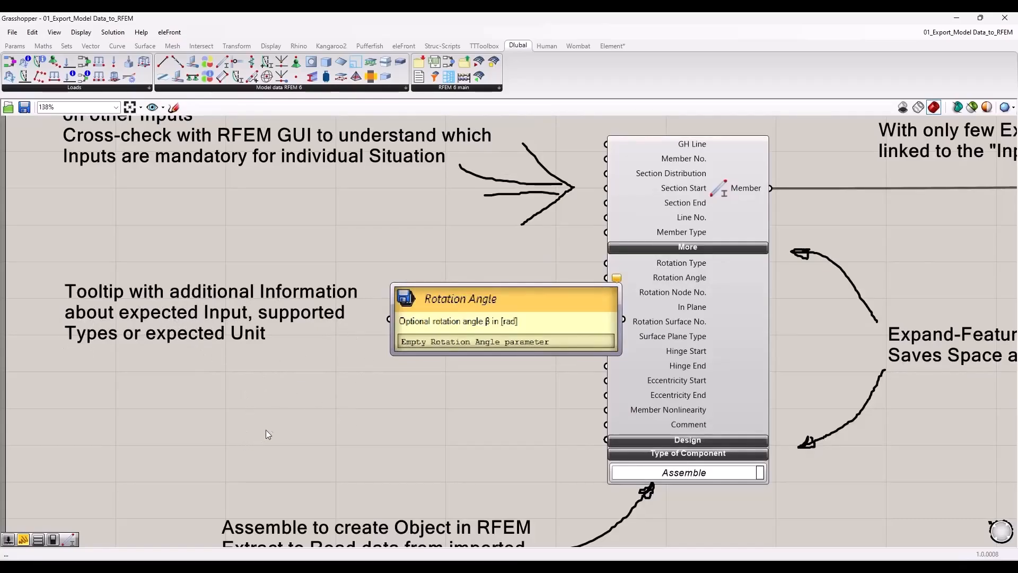
{"action": "mouse_move", "coordinate": [644, 233]}
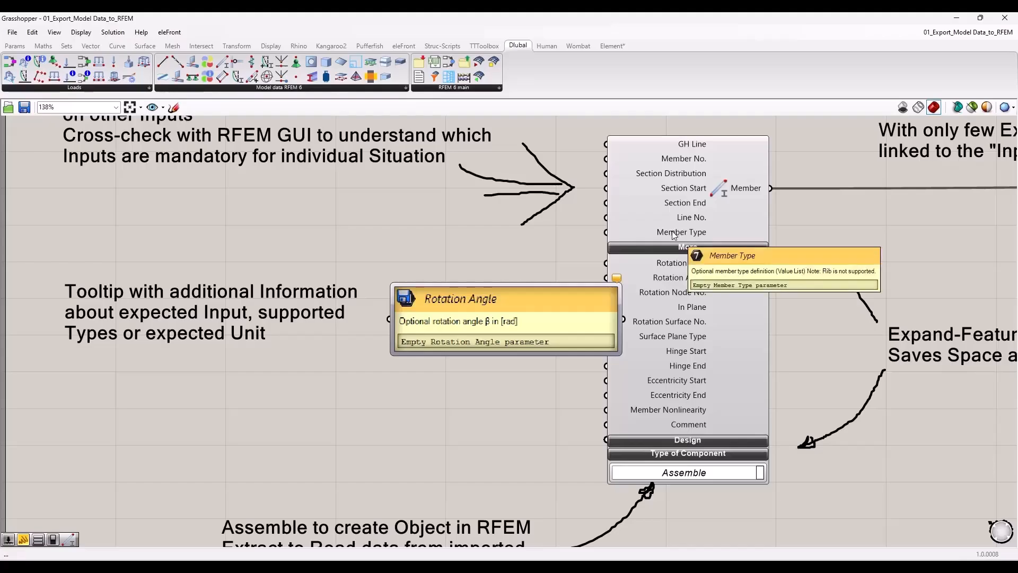
Step: Add a Value List component, connect it to the Member component's Member Type input, and show its selectable member types
{"action": "double_click", "coordinate": [413, 237]}
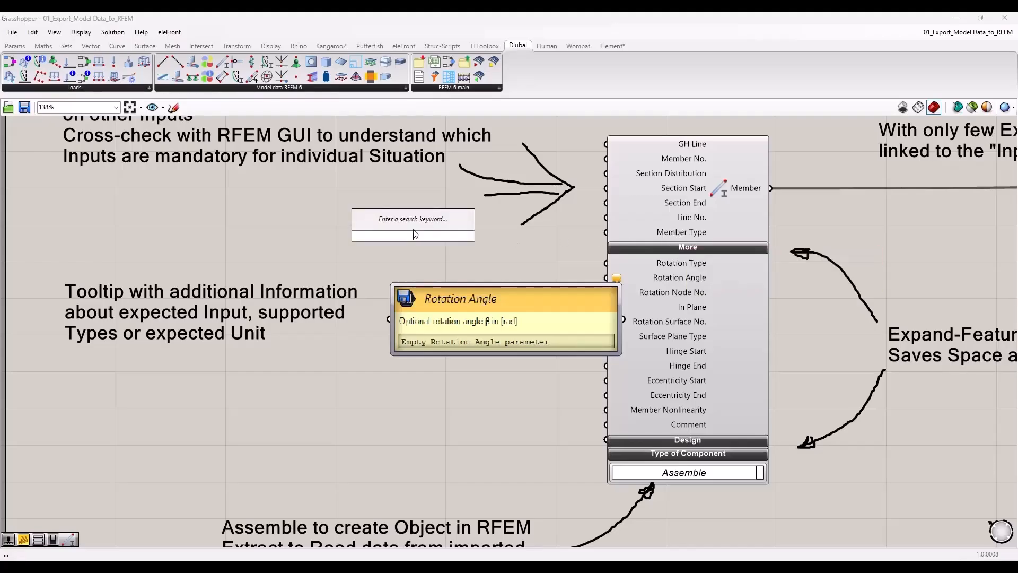
{"action": "type", "text": "val"}
{"action": "left_click", "coordinate": [408, 226]}
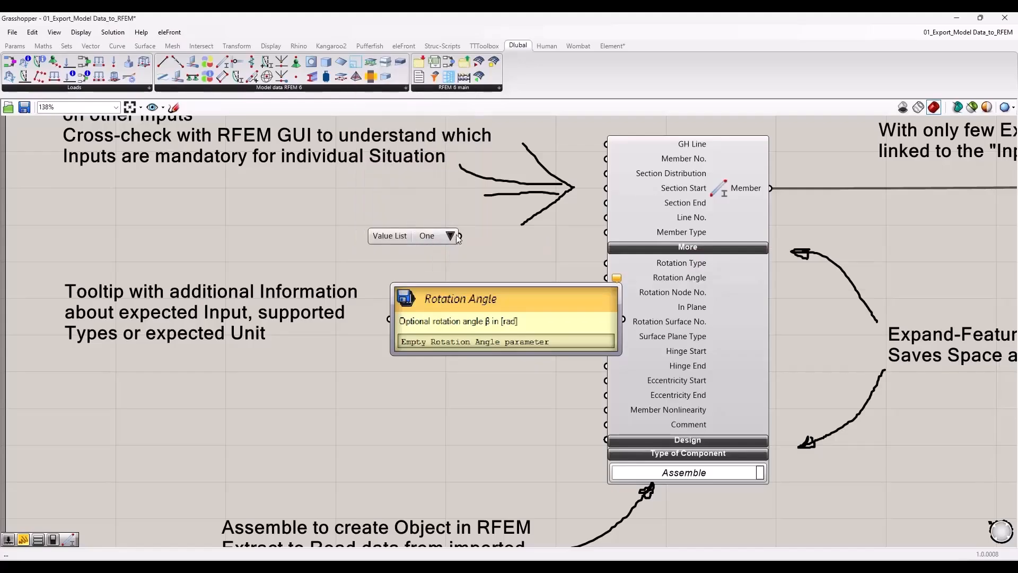
{"action": "left_click_drag", "start_coordinate": [460, 235], "coordinate": [606, 232]}
{"action": "left_click_drag", "start_coordinate": [516, 237], "coordinate": [413, 226]}
{"action": "left_click", "coordinate": [442, 224]}
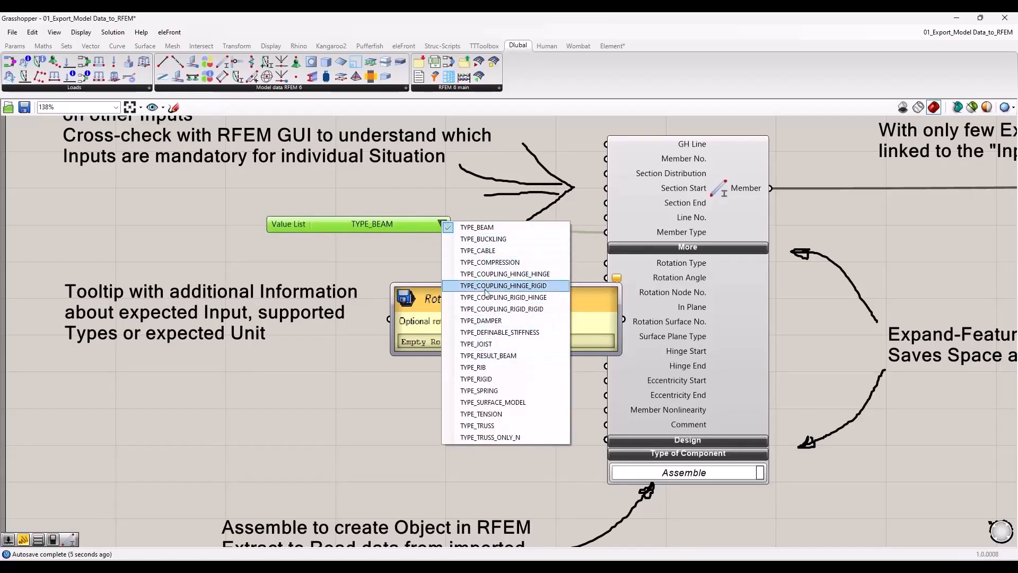
Step: Delete the Value List connected to the Member Type input
{"action": "left_click", "coordinate": [378, 225]}
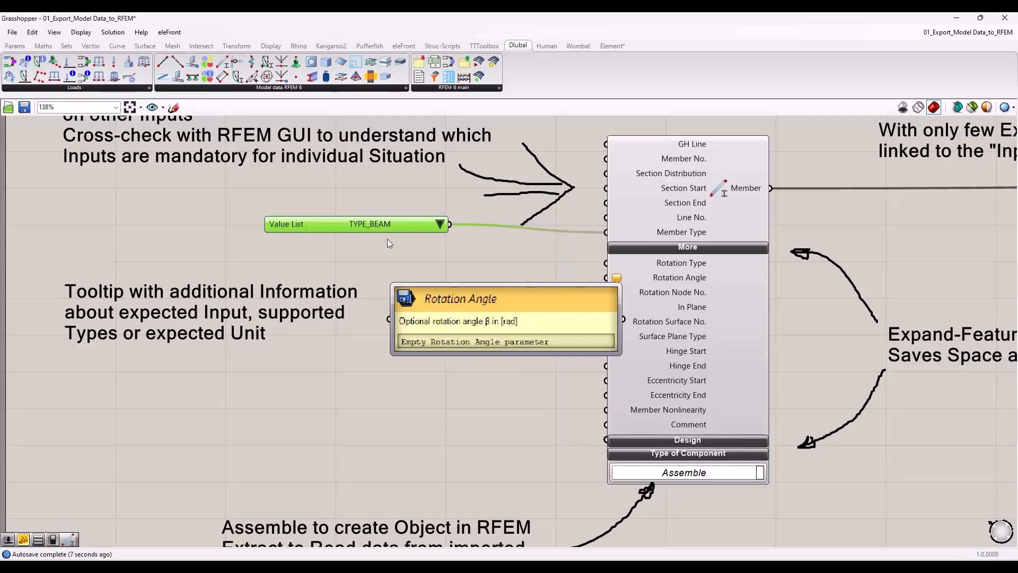
{"action": "key", "text": "Delete"}
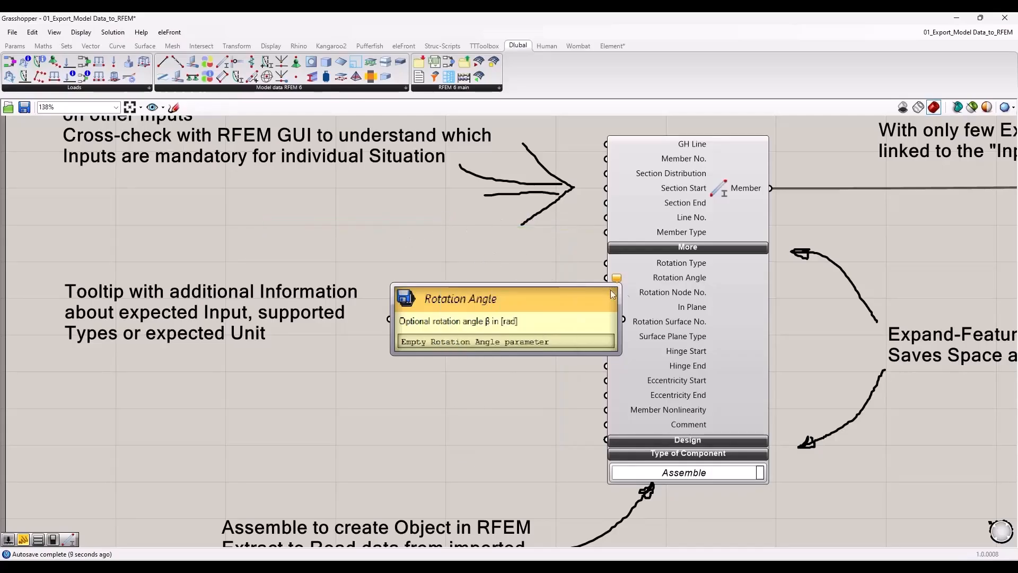
Step: Examine the Member component's expandable More and Design sections, its Assemble type, and its link towards the export component
{"action": "mouse_move", "coordinate": [649, 279]}
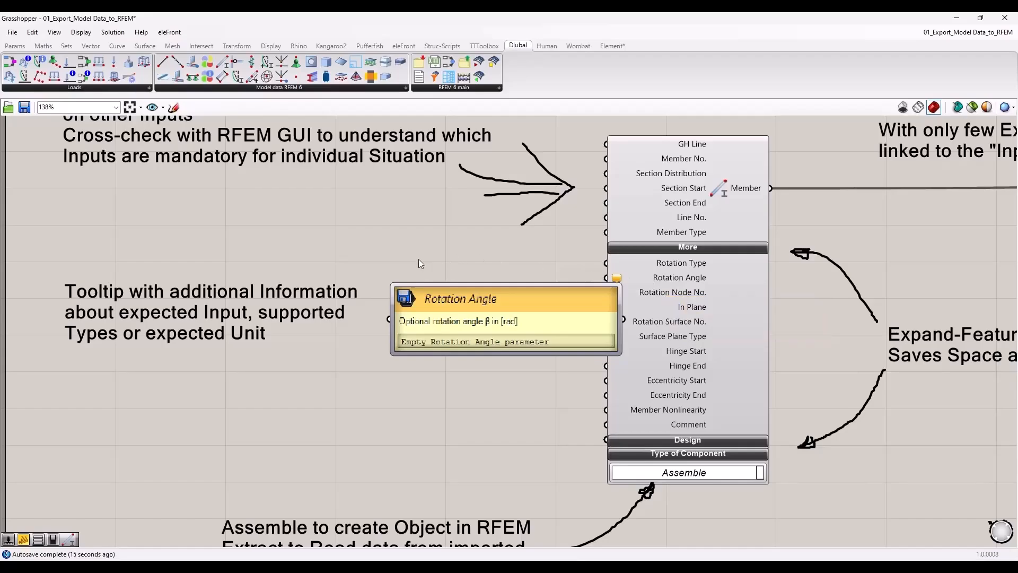
{"action": "scroll", "coordinate": [578, 292], "scroll_direction": "down", "scroll_amount": 3}
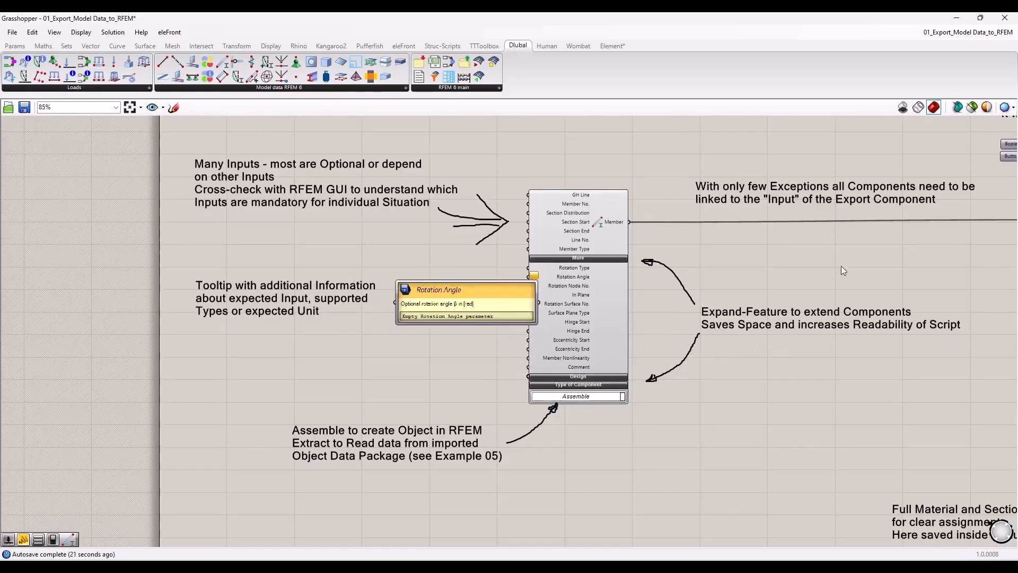
{"action": "scroll", "coordinate": [564, 309], "scroll_direction": "up", "scroll_amount": 5}
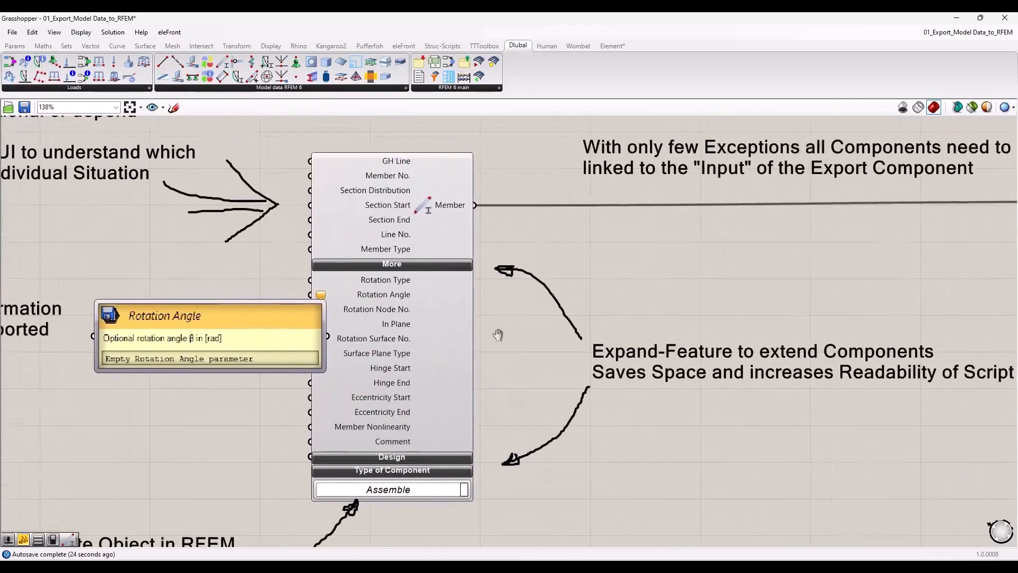
{"action": "right_click_drag", "start_coordinate": [498, 334], "coordinate": [452, 339]}
{"action": "scroll", "coordinate": [273, 443], "scroll_direction": "down", "scroll_amount": 2}
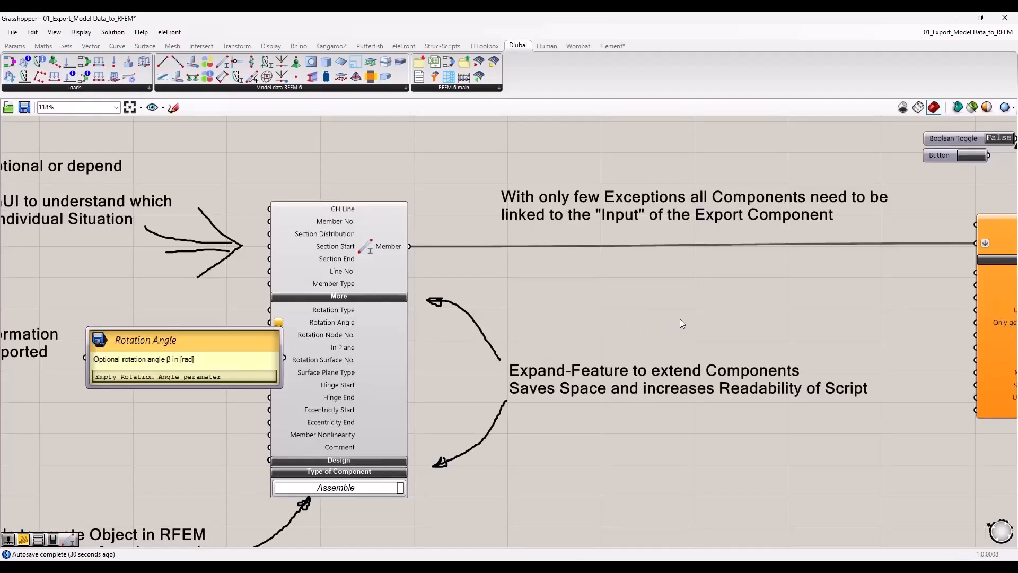
{"action": "right_click_drag", "start_coordinate": [681, 313], "coordinate": [621, 316]}
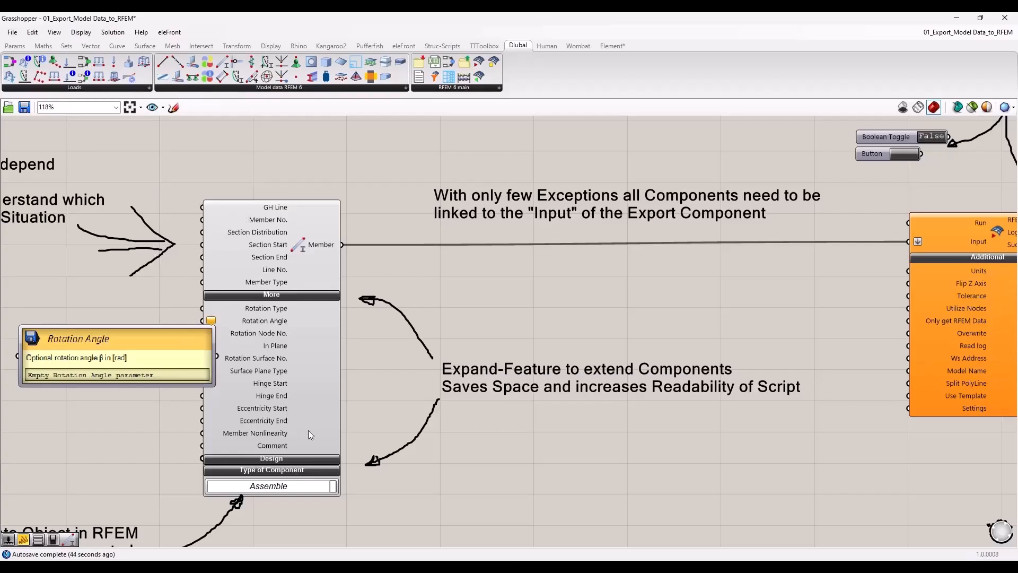
{"action": "scroll", "coordinate": [318, 417], "scroll_direction": "down", "scroll_amount": 2}
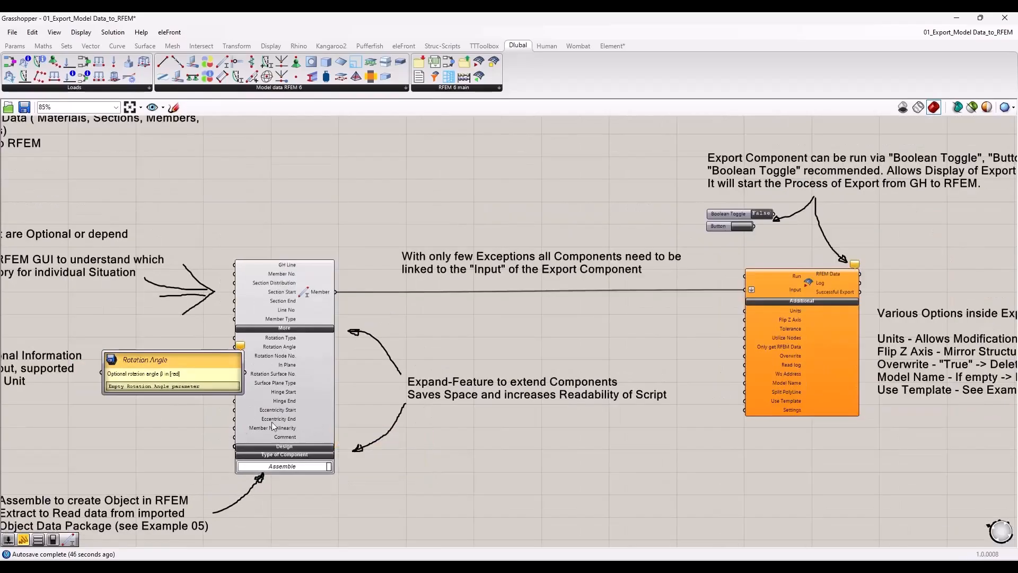
{"action": "right_click_drag", "start_coordinate": [144, 436], "coordinate": [225, 409]}
{"action": "right_click_drag", "start_coordinate": [542, 301], "coordinate": [472, 304]}
{"action": "right_click_drag", "start_coordinate": [681, 297], "coordinate": [690, 348]}
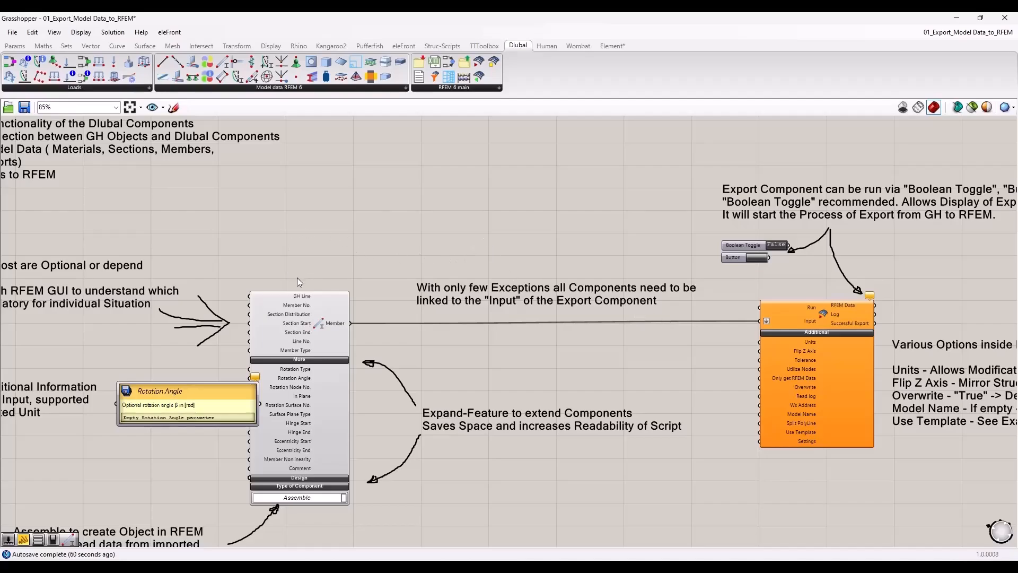
Step: Inspect the Member component and look up the Nodal Support component among the Dlubal model data components
{"action": "scroll", "coordinate": [307, 332], "scroll_direction": "up", "scroll_amount": 2}
{"action": "scroll", "coordinate": [306, 331], "scroll_direction": "up", "scroll_amount": 2}
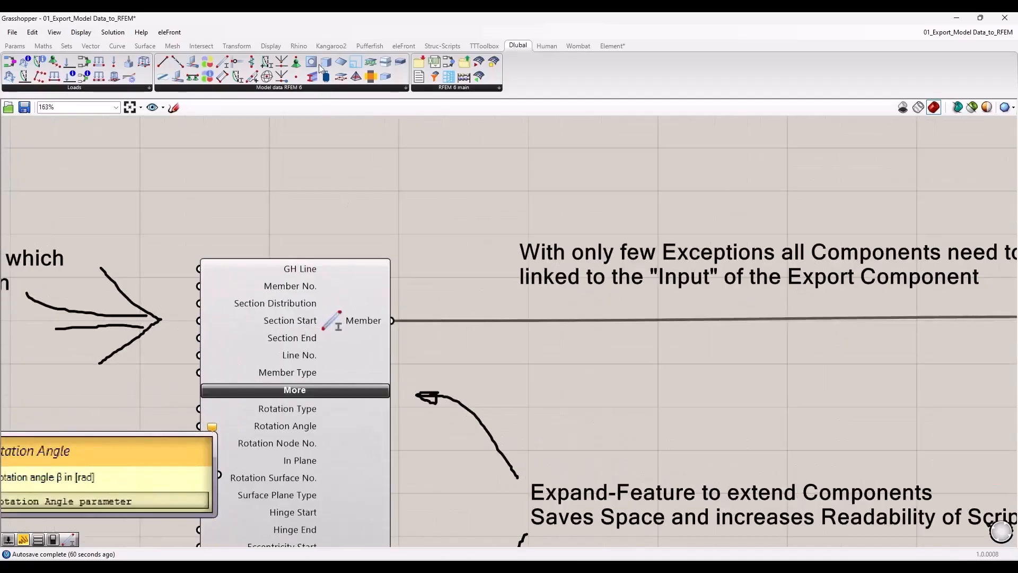
{"action": "left_click", "coordinate": [361, 336]}
{"action": "scroll", "coordinate": [340, 397], "scroll_direction": "down", "scroll_amount": 2}
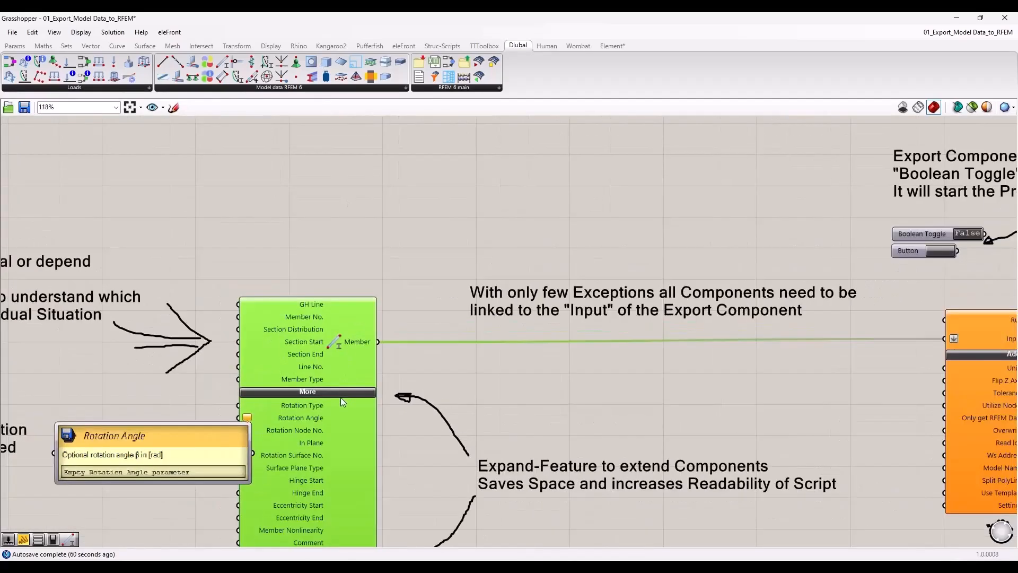
{"action": "left_click", "coordinate": [355, 265]}
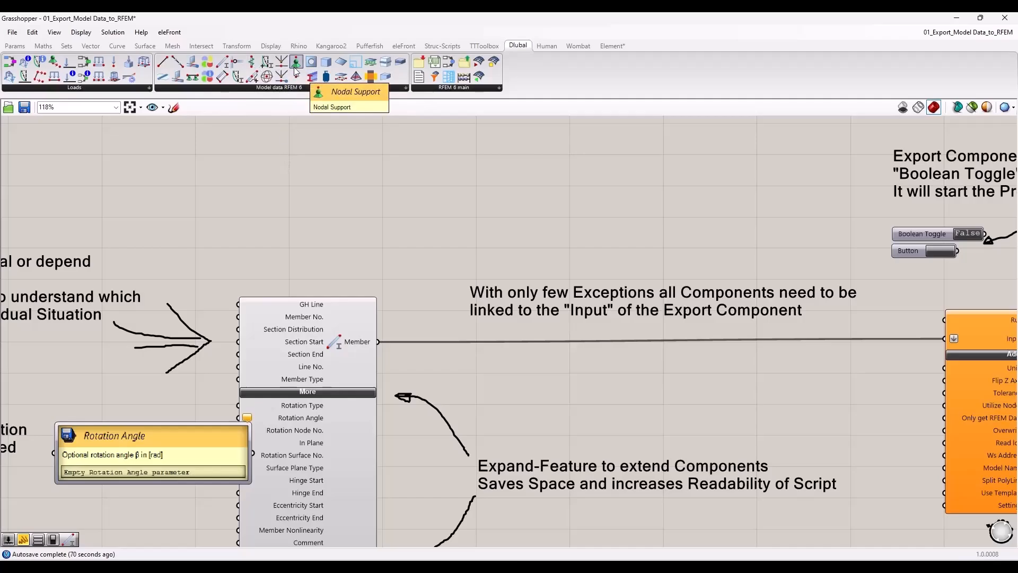
{"action": "scroll", "coordinate": [259, 189], "scroll_direction": "down", "scroll_amount": 2}
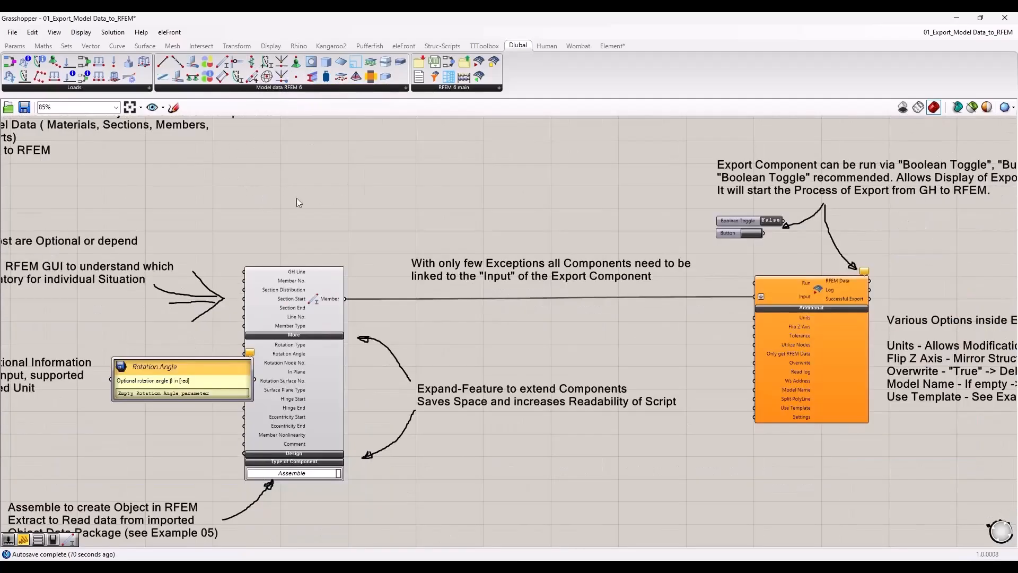
Step: Follow the Member output's wire to the export component's Input and read the description of the Run input
{"action": "right_click_drag", "start_coordinate": [714, 364], "coordinate": [437, 339]}
{"action": "scroll", "coordinate": [530, 295], "scroll_direction": "up", "scroll_amount": 2}
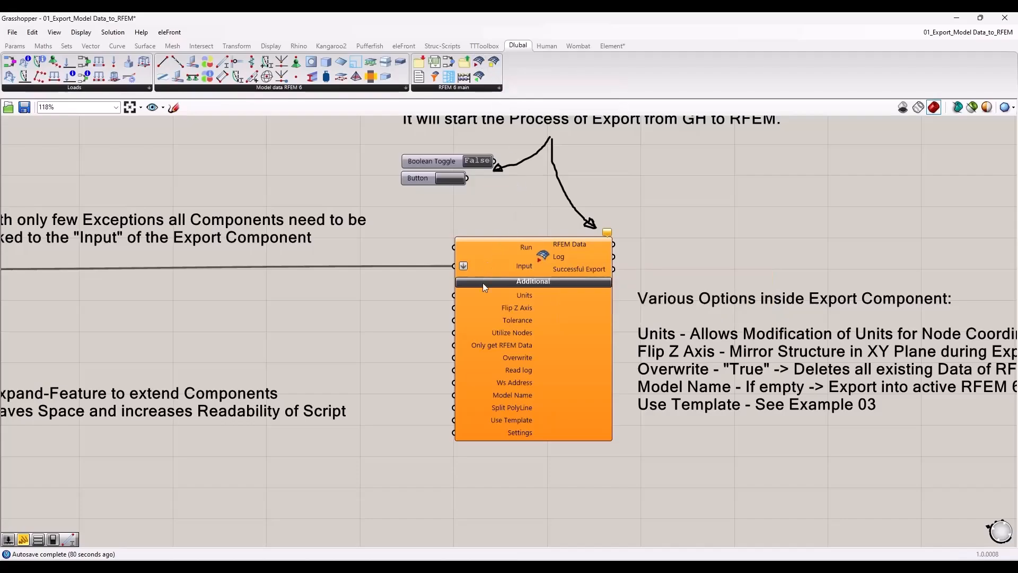
{"action": "right_click_drag", "start_coordinate": [339, 267], "coordinate": [435, 292]}
{"action": "right_click_drag", "start_coordinate": [125, 311], "coordinate": [282, 315]}
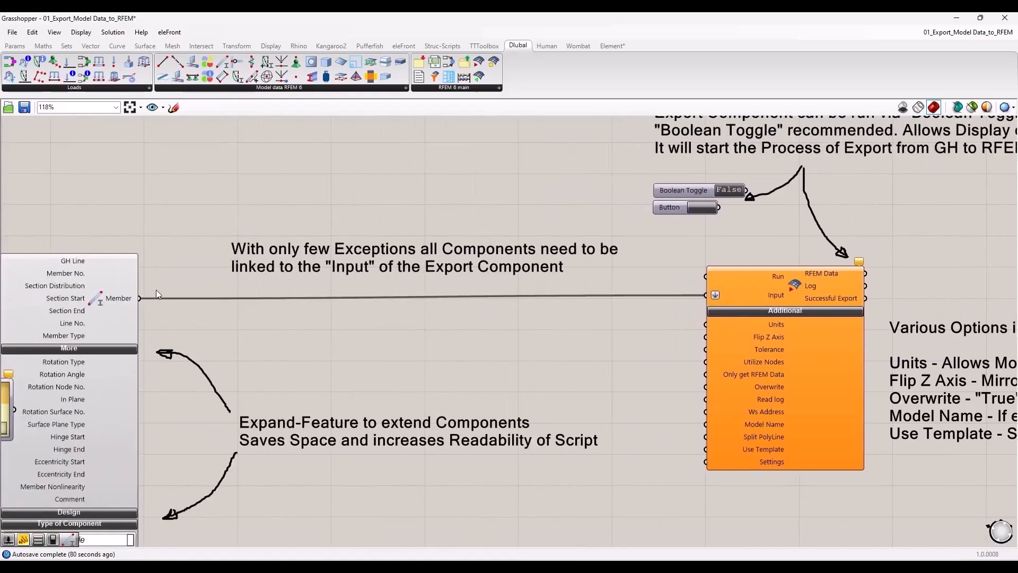
{"action": "right_click_drag", "start_coordinate": [768, 300], "coordinate": [377, 267]}
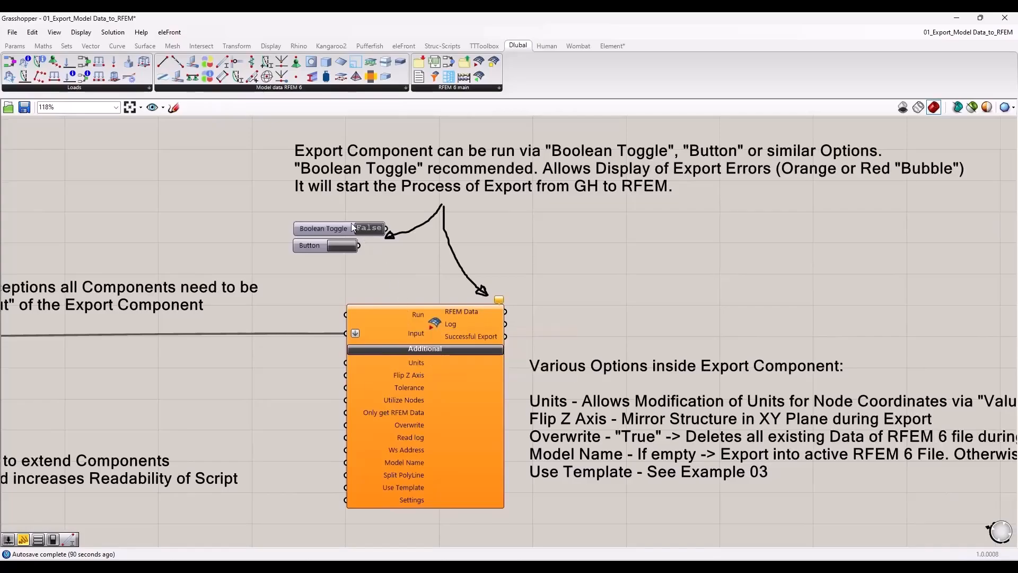
{"action": "mouse_move", "coordinate": [374, 316]}
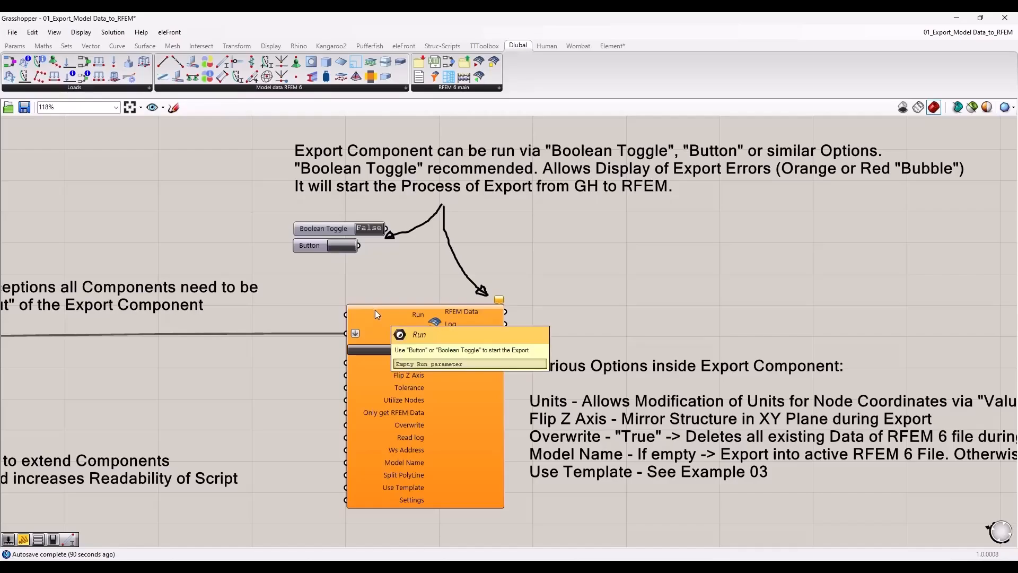
{"action": "right_click_drag", "start_coordinate": [408, 269], "coordinate": [298, 258]}
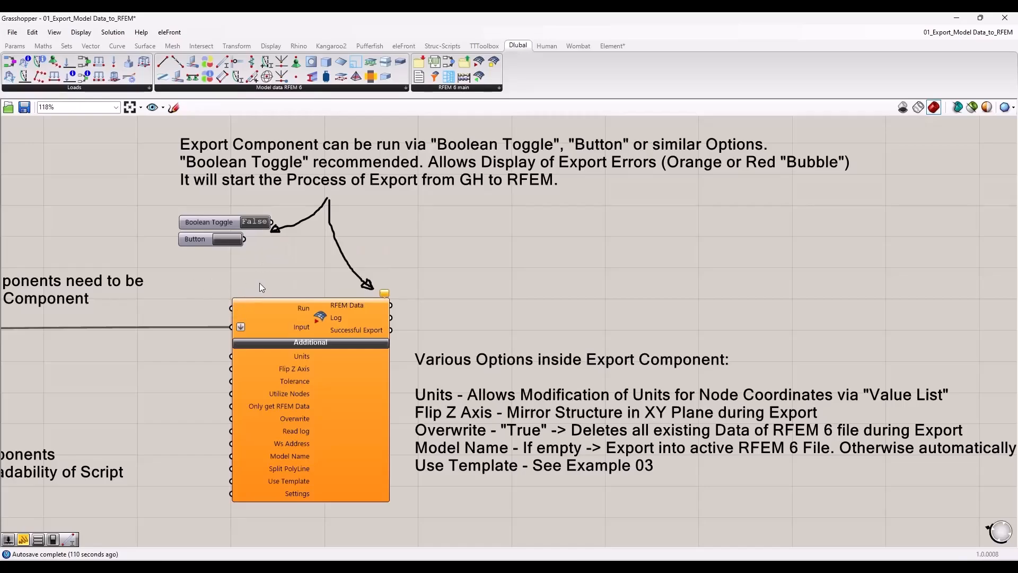
Step: Examine the Boolean Toggle and Button options for running the export, together with the export component's message bubble and notes
{"action": "scroll", "coordinate": [263, 278], "scroll_direction": "down", "scroll_amount": 4}
{"action": "right_click_drag", "start_coordinate": [217, 293], "coordinate": [716, 313]}
{"action": "right_click_drag", "start_coordinate": [825, 278], "coordinate": [453, 300]}
{"action": "scroll", "coordinate": [454, 300], "scroll_direction": "up", "scroll_amount": 5}
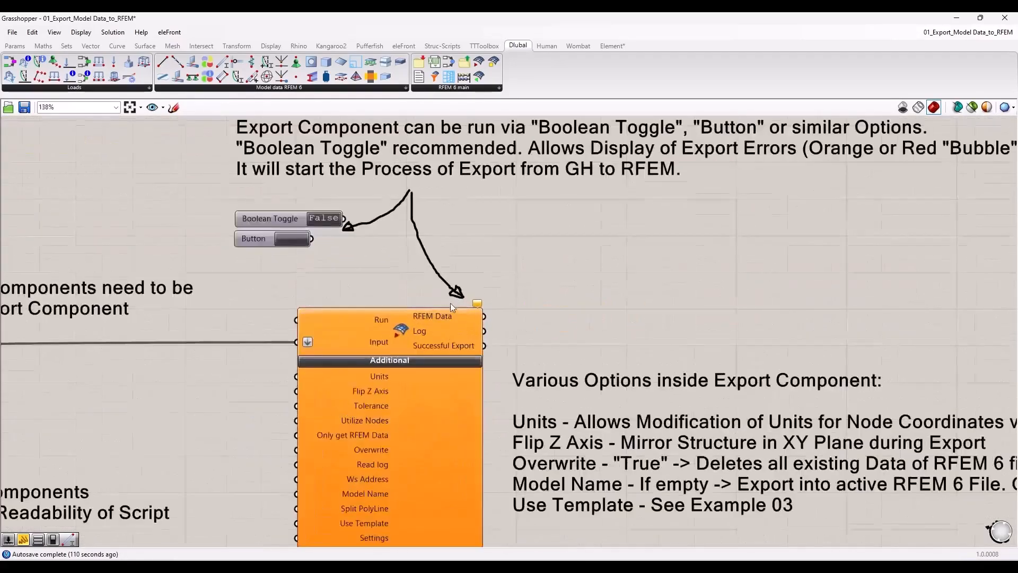
{"action": "right_click_drag", "start_coordinate": [363, 285], "coordinate": [251, 280]}
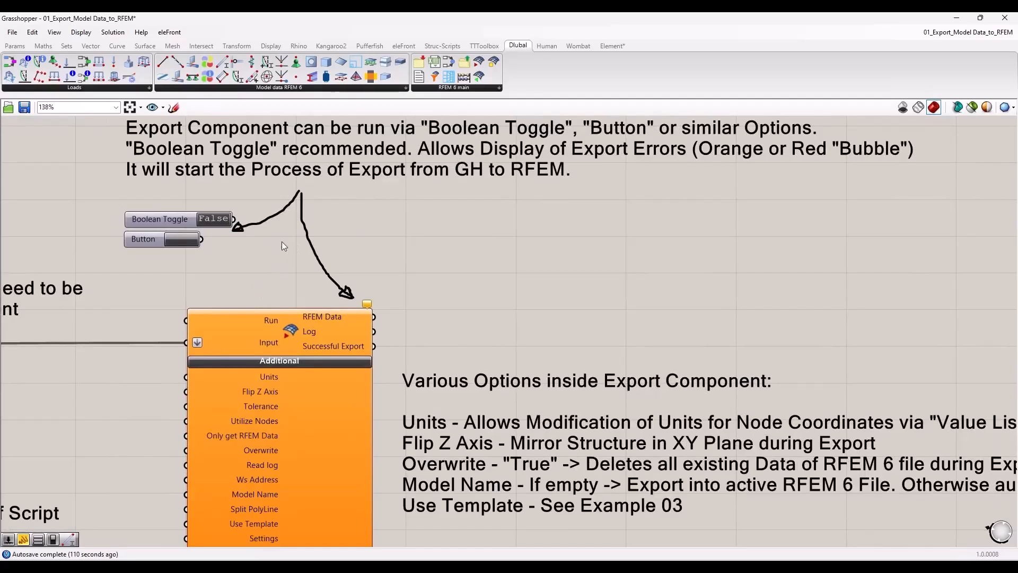
{"action": "right_click_drag", "start_coordinate": [366, 227], "coordinate": [280, 269]}
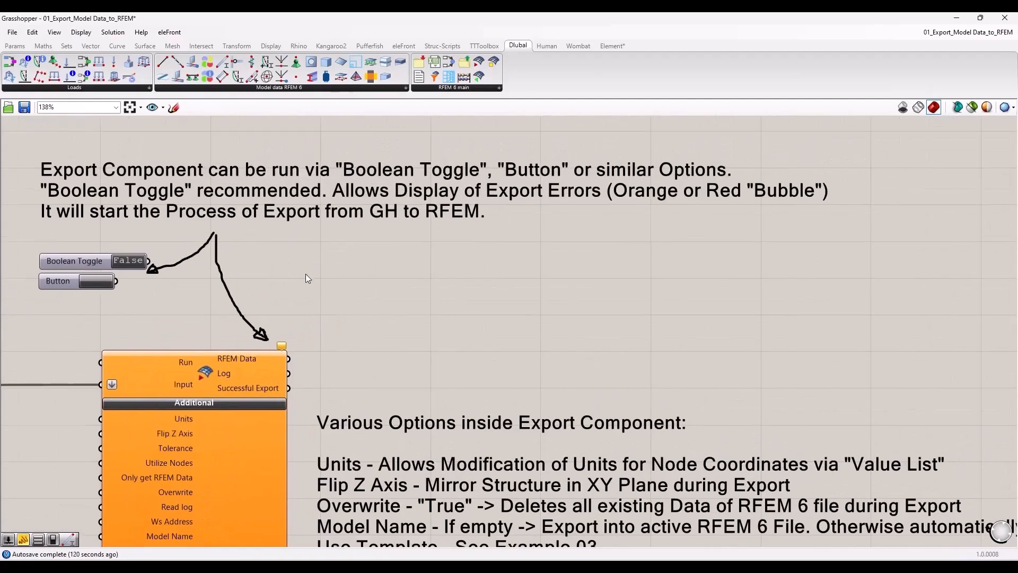
{"action": "right_click_drag", "start_coordinate": [168, 310], "coordinate": [255, 276]}
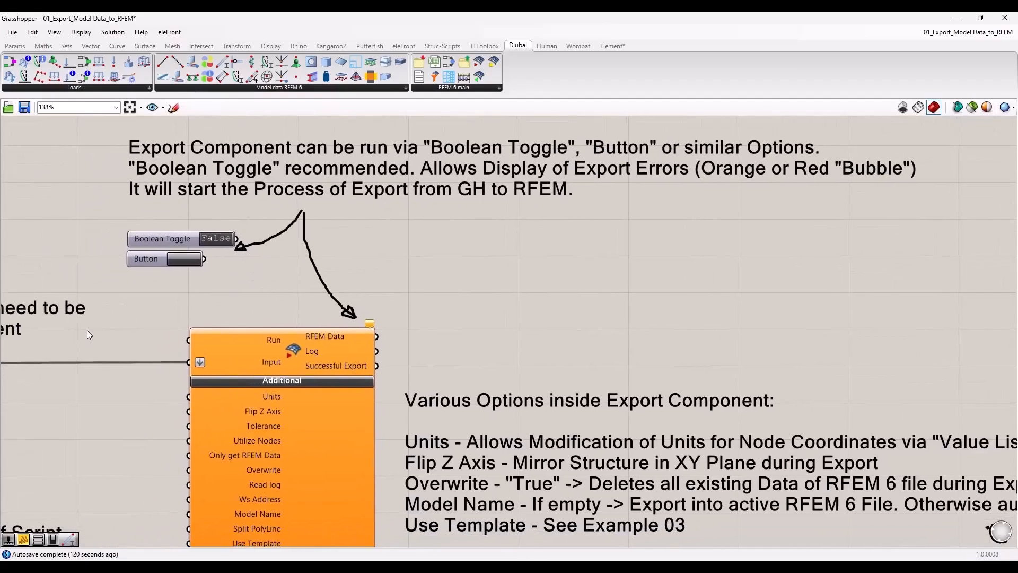
{"action": "scroll", "coordinate": [350, 319], "scroll_direction": "down", "scroll_amount": 5}
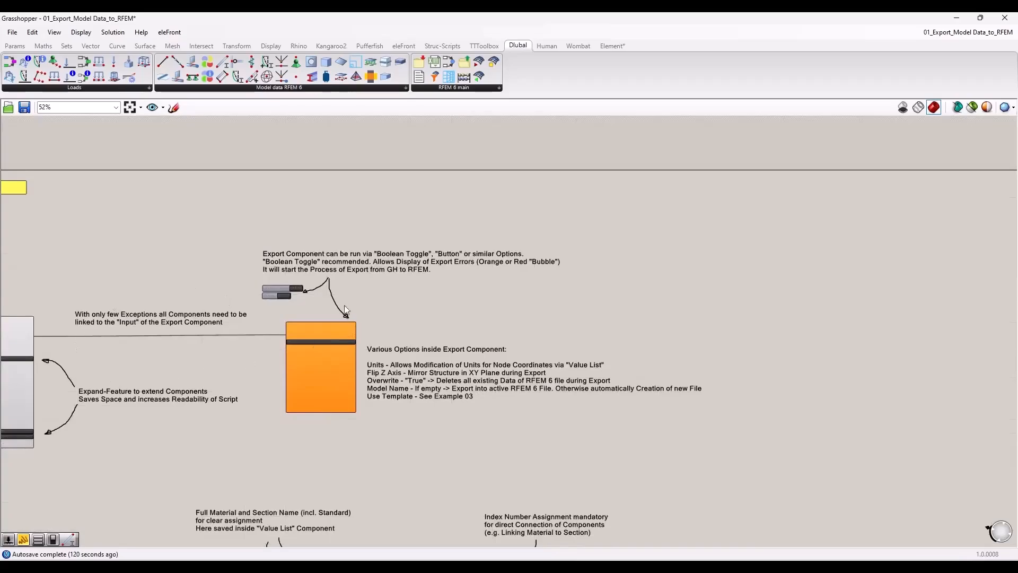
{"action": "scroll", "coordinate": [348, 313], "scroll_direction": "up", "scroll_amount": 5}
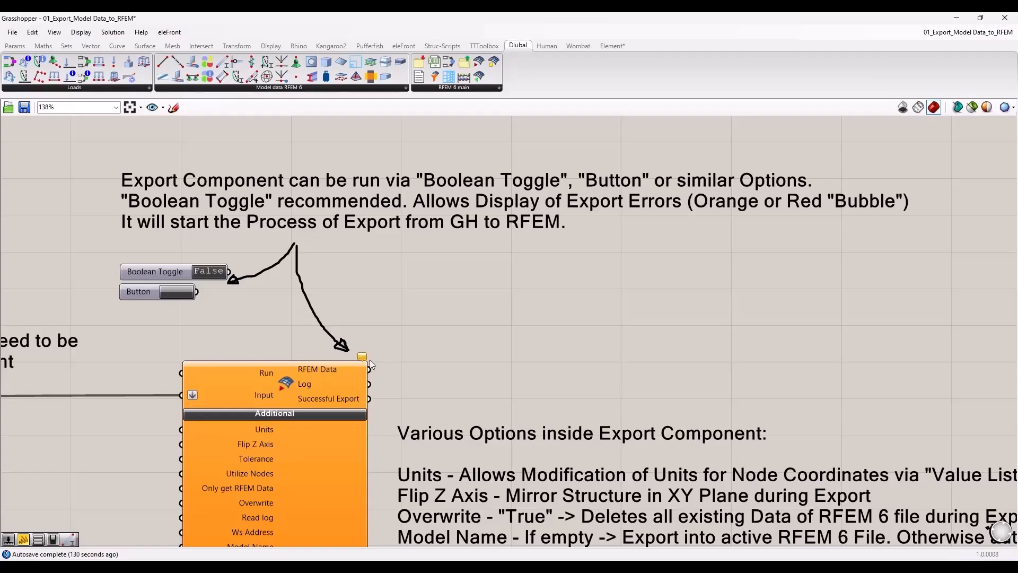
{"action": "mouse_move", "coordinate": [357, 364]}
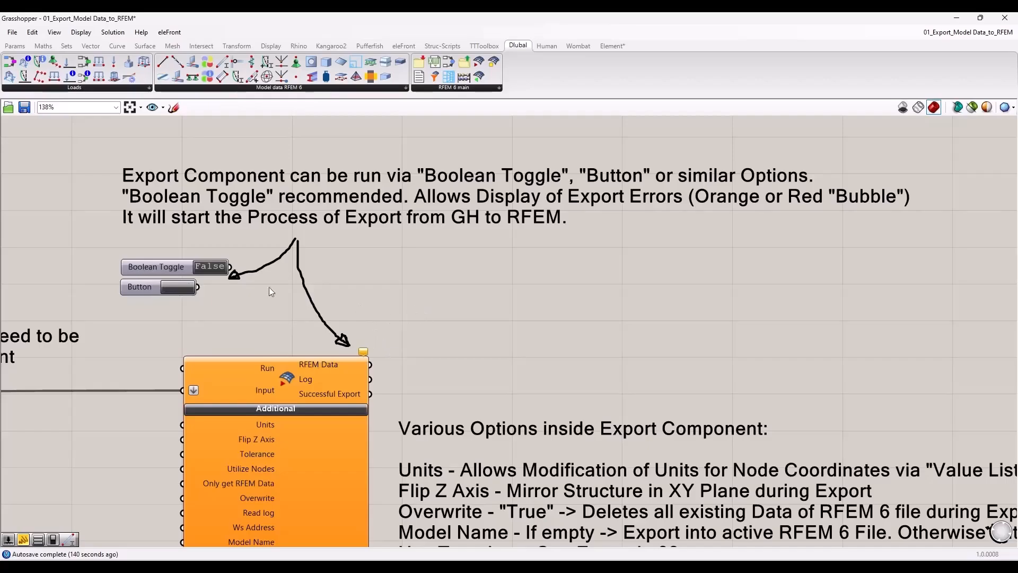
{"action": "left_click", "coordinate": [154, 270]}
{"action": "scroll", "coordinate": [180, 279], "scroll_direction": "down", "scroll_amount": 4}
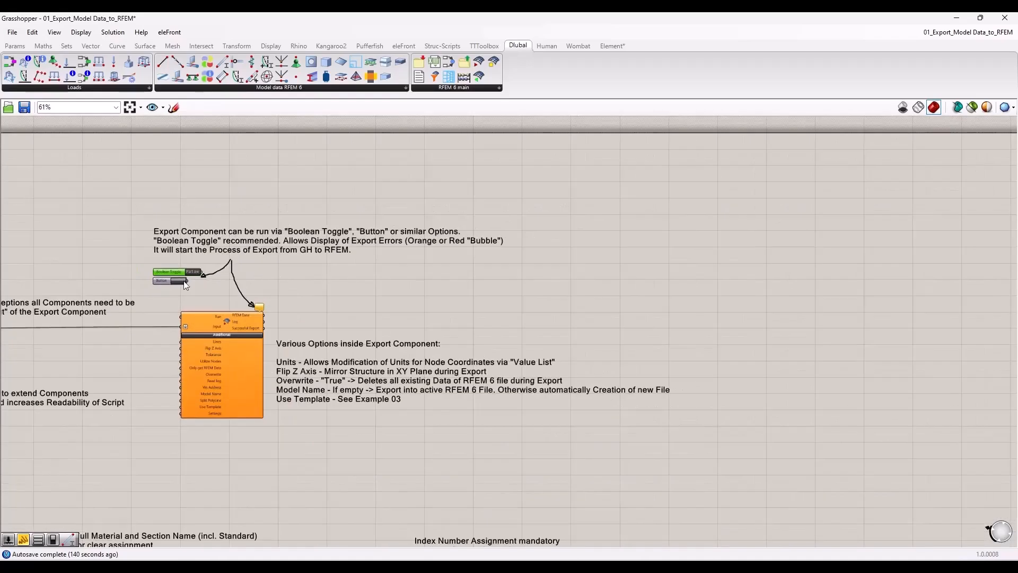
Step: Restore the Grasshopper window beside the Rhino viewport, with the parametric line and surface generation algorithm in view
{"action": "scroll", "coordinate": [530, 277], "scroll_direction": "down", "scroll_amount": 4}
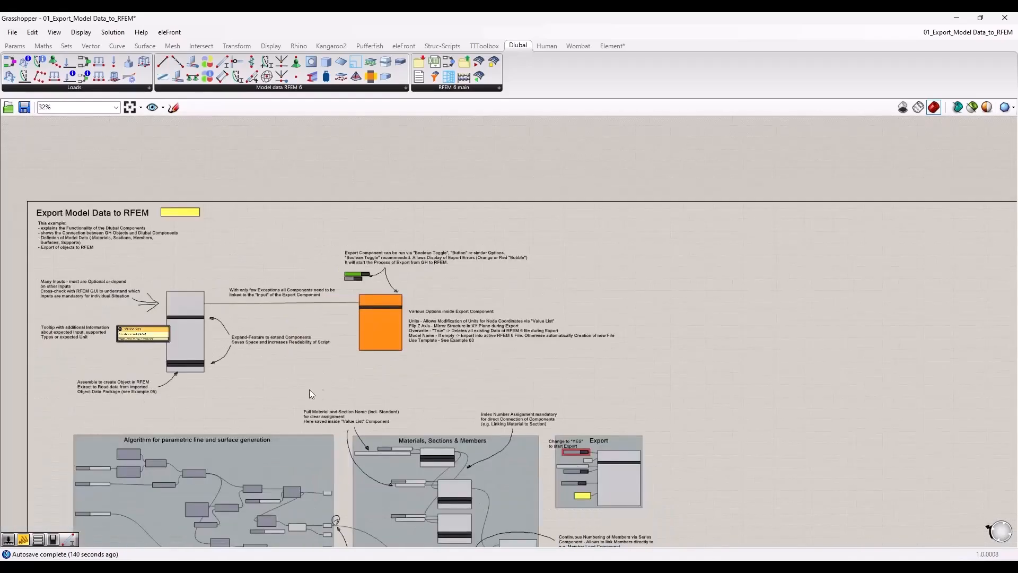
{"action": "right_click_drag", "start_coordinate": [310, 389], "coordinate": [423, 341]}
{"action": "scroll", "coordinate": [371, 345], "scroll_direction": "up", "scroll_amount": 2}
{"action": "right_click_drag", "start_coordinate": [362, 377], "coordinate": [283, 151]}
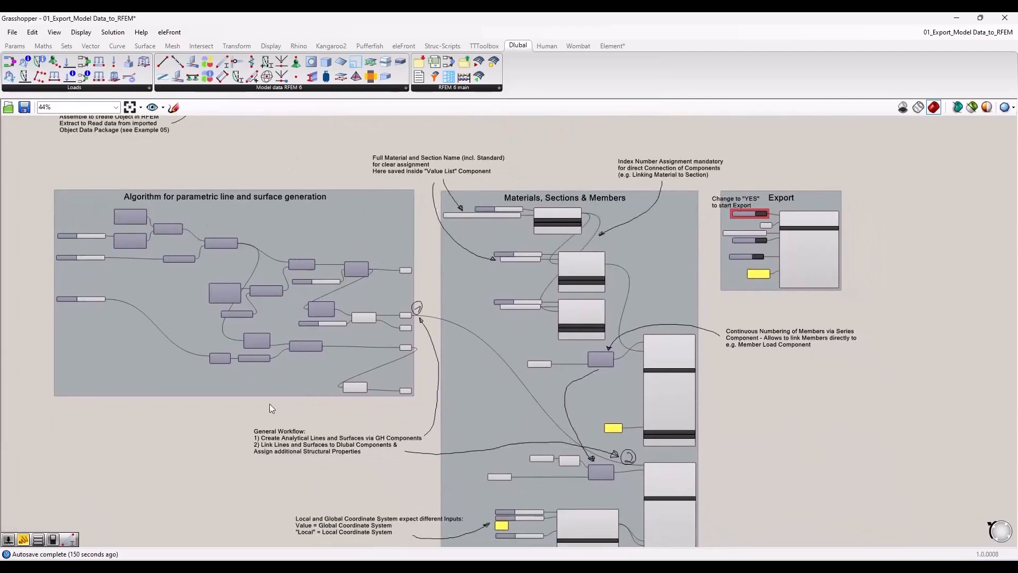
{"action": "left_click_drag", "start_coordinate": [318, 18], "coordinate": [1016, 154]}
{"action": "scroll", "coordinate": [657, 249], "scroll_direction": "up", "scroll_amount": 3}
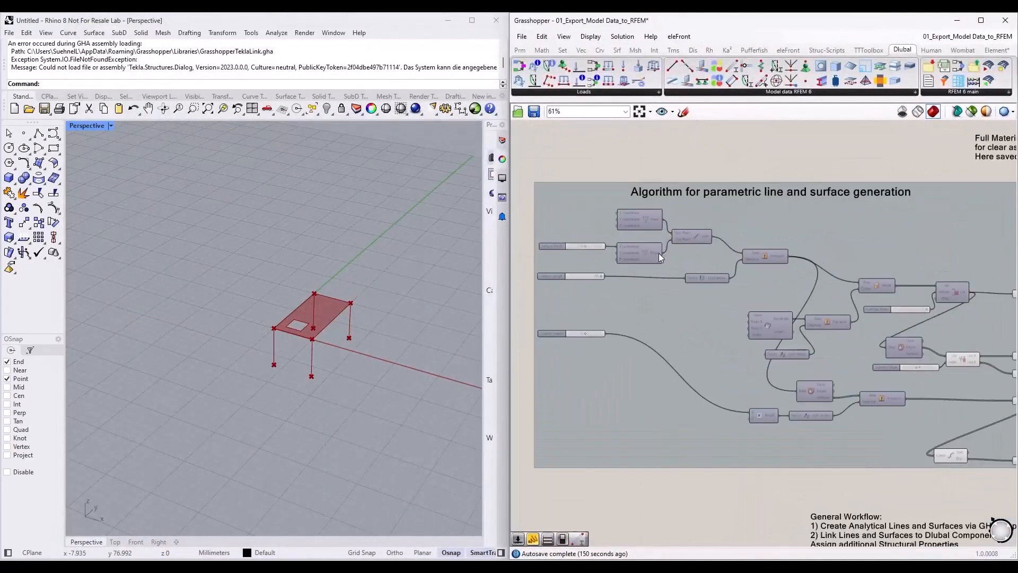
Step: Examine the algorithm group for parametric line and surface generation together with its previewed table-like geometry in Rhino
{"action": "left_click", "coordinate": [809, 228]}
{"action": "scroll", "coordinate": [667, 254], "scroll_direction": "down", "scroll_amount": 2}
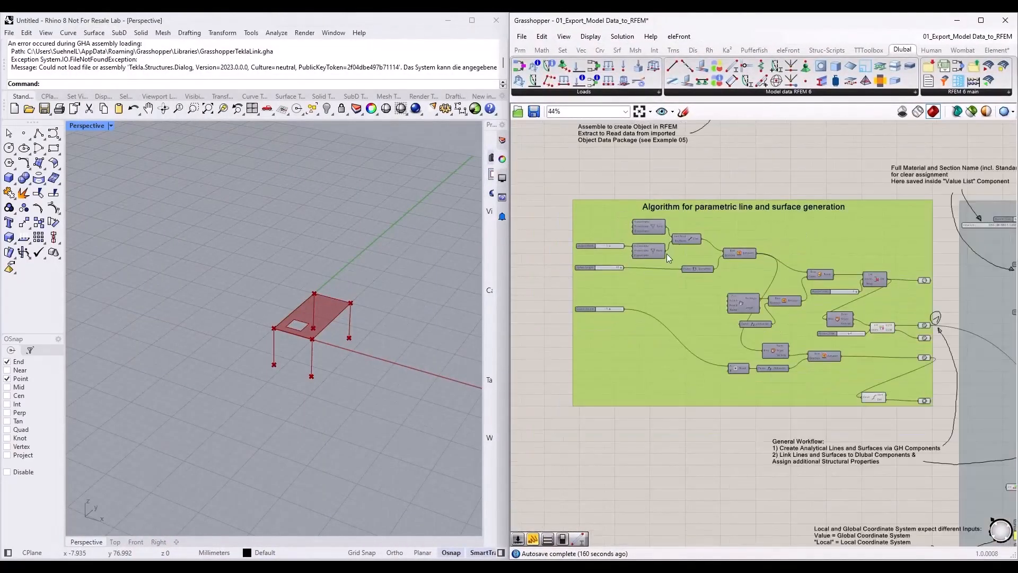
{"action": "scroll", "coordinate": [758, 234], "scroll_direction": "up", "scroll_amount": 1}
{"action": "scroll", "coordinate": [761, 248], "scroll_direction": "up", "scroll_amount": 1}
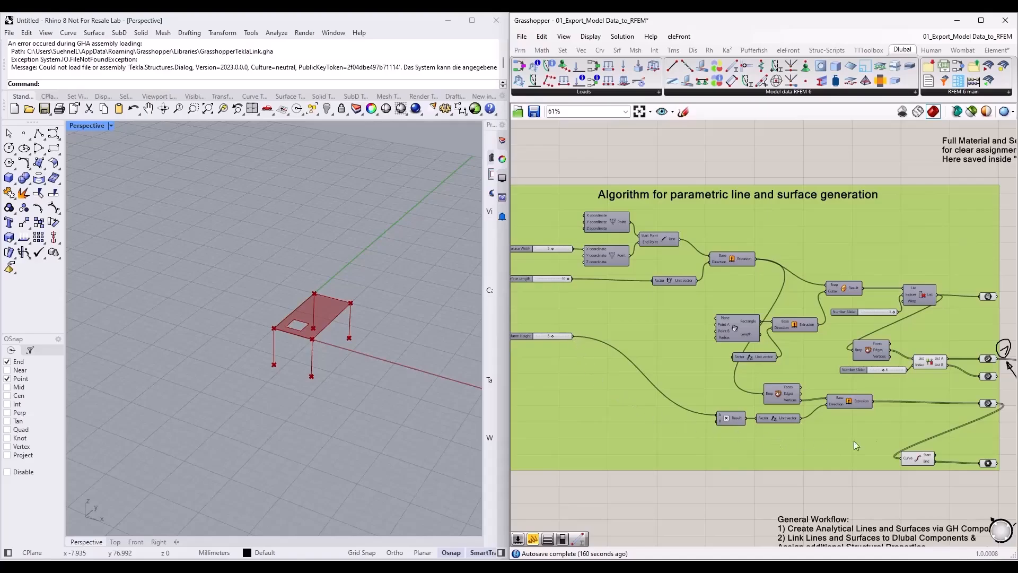
{"action": "left_click", "coordinate": [681, 502]}
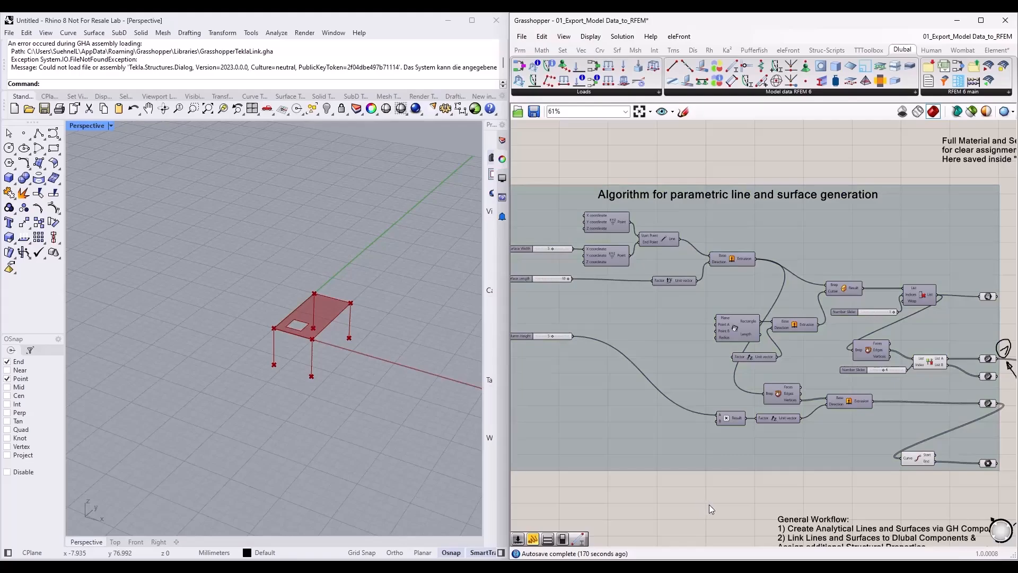
{"action": "scroll", "coordinate": [321, 342], "scroll_direction": "up", "scroll_amount": 5}
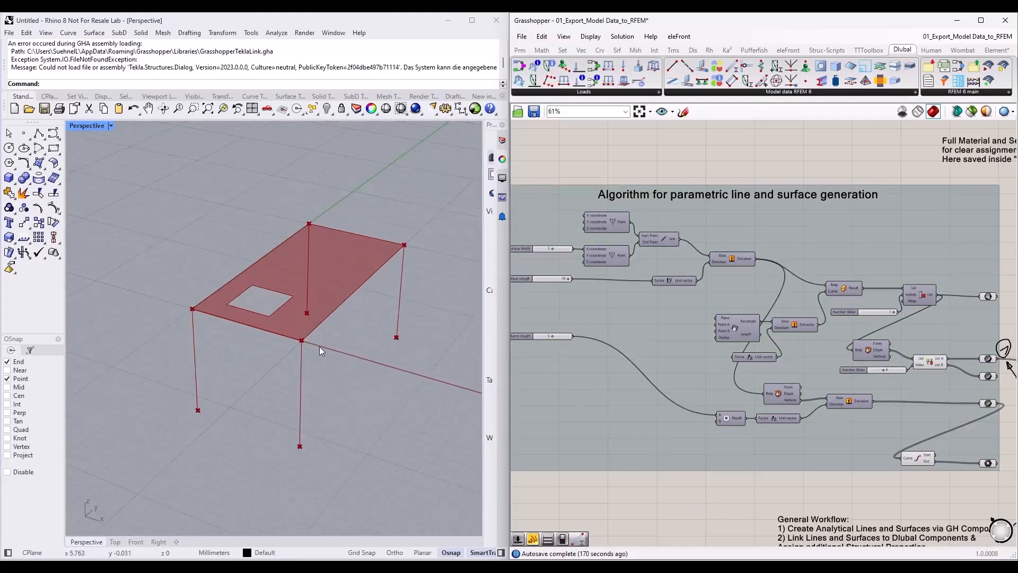
{"action": "scroll", "coordinate": [328, 356], "scroll_direction": "down", "scroll_amount": 4}
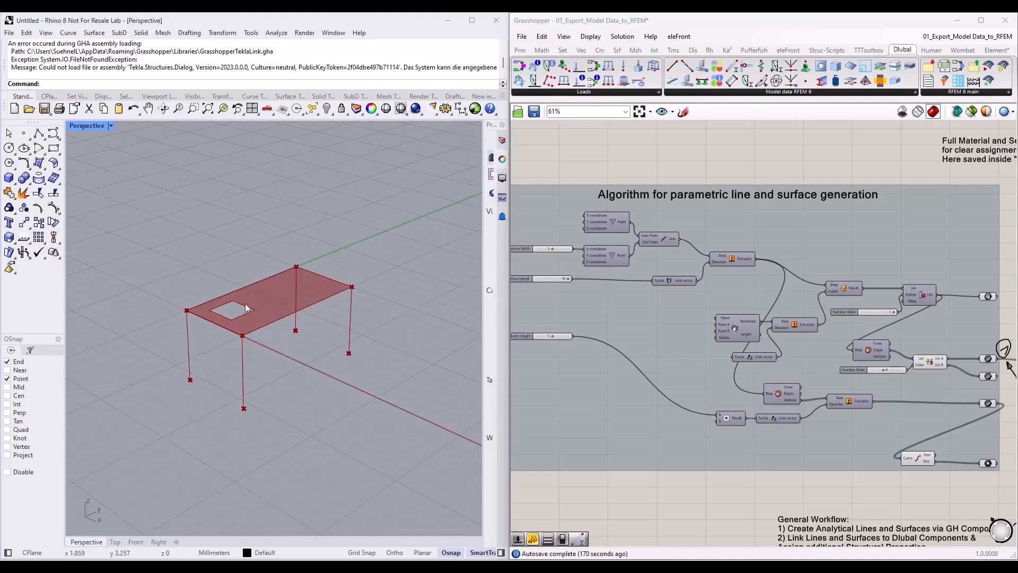
Step: Highlight the algorithm's surface, edge curve, opening, column and support point outputs one by one to identify their geometry in Rhino
{"action": "right_click_drag", "start_coordinate": [904, 325], "coordinate": [738, 289]}
{"action": "scroll", "coordinate": [798, 334], "scroll_direction": "up", "scroll_amount": 5}
{"action": "right_click_drag", "start_coordinate": [800, 290], "coordinate": [794, 269]}
{"action": "scroll", "coordinate": [795, 268], "scroll_direction": "down", "scroll_amount": 1}
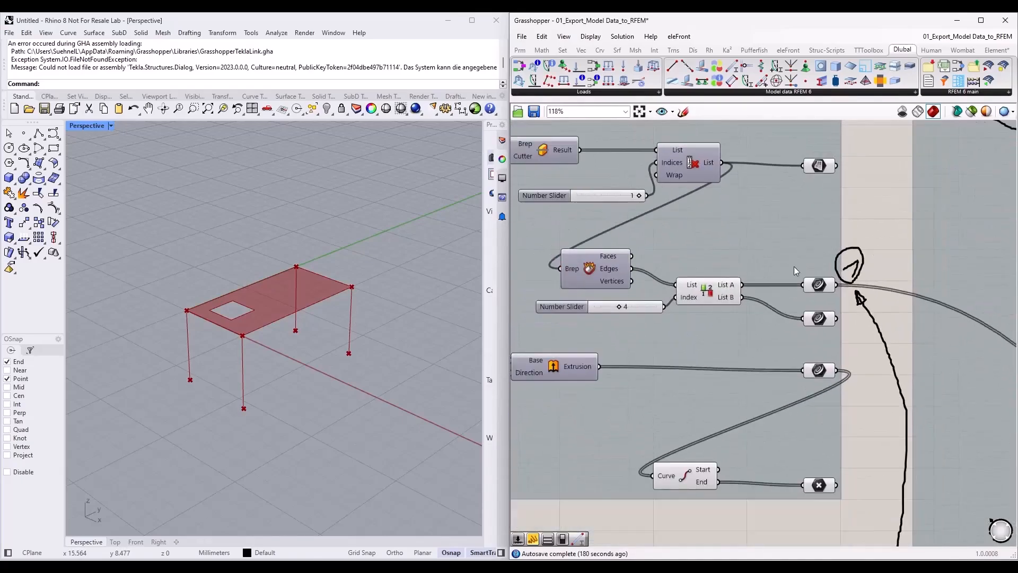
{"action": "left_click", "coordinate": [823, 168]}
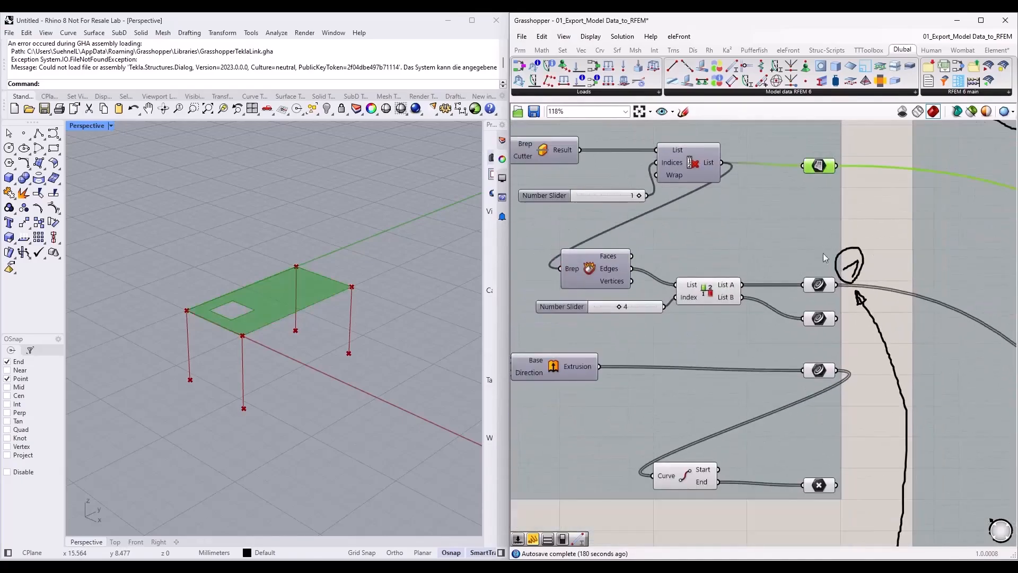
{"action": "left_click", "coordinate": [818, 286]}
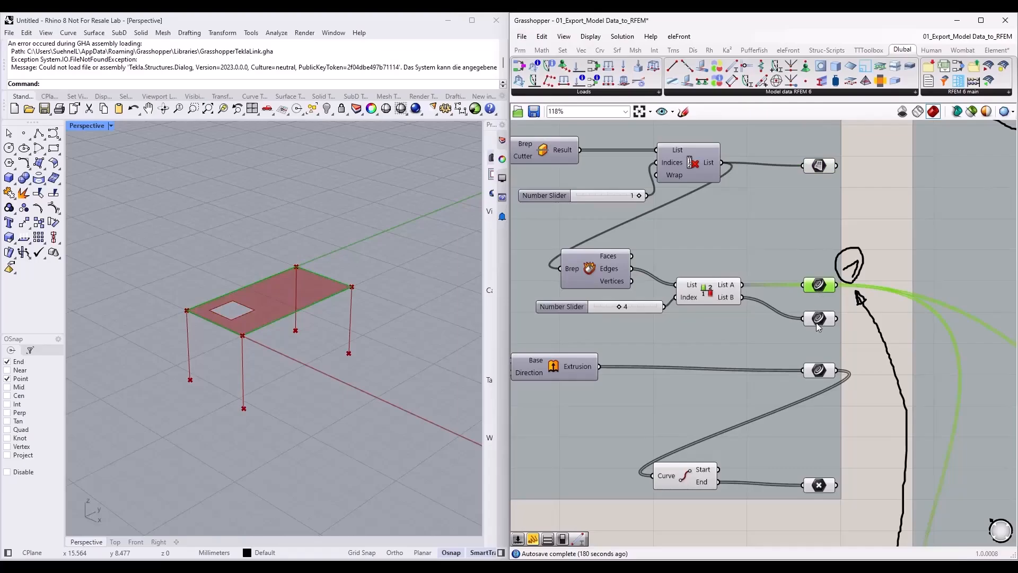
{"action": "left_click", "coordinate": [822, 318]}
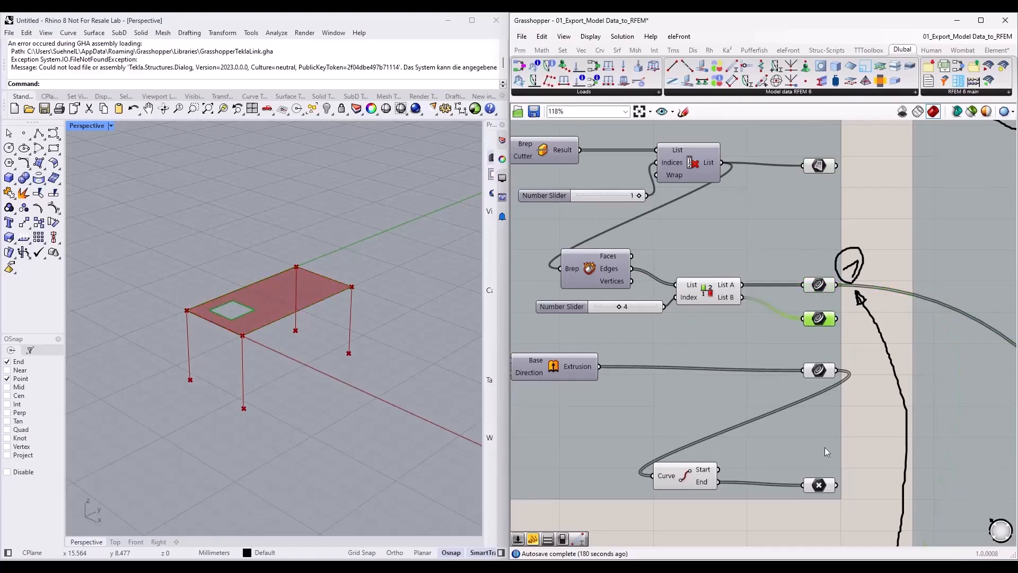
{"action": "left_click", "coordinate": [819, 486]}
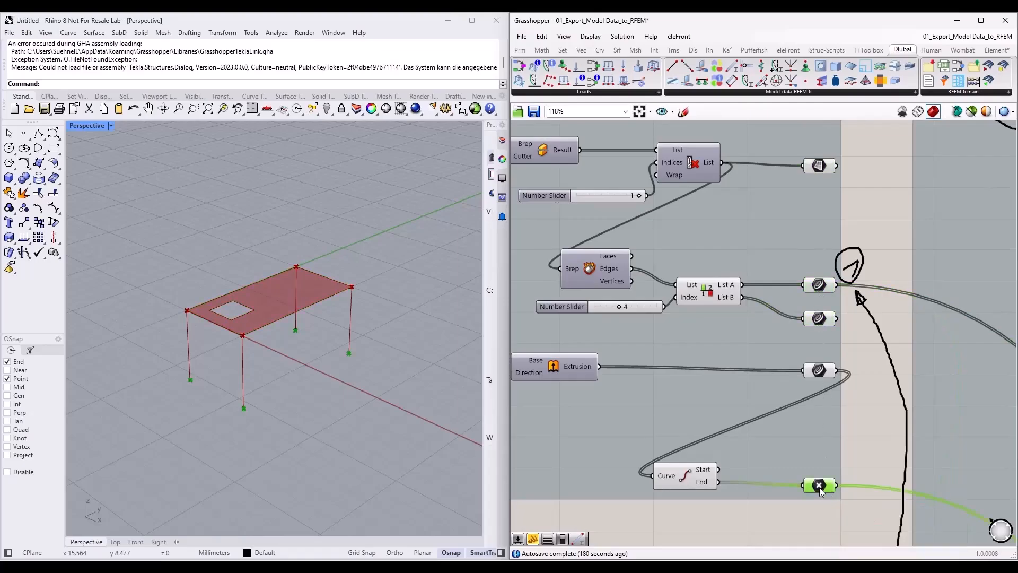
{"action": "left_click", "coordinate": [819, 371]}
{"action": "left_click", "coordinate": [823, 289]}
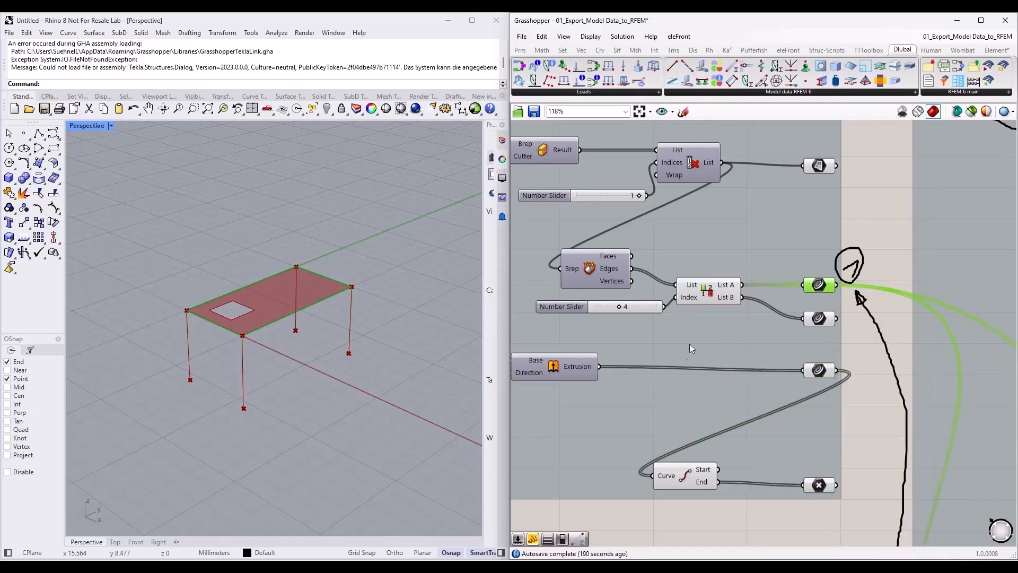
Step: Maximize the Grasshopper window and bring the Materials, Sections & Members group into view
{"action": "scroll", "coordinate": [652, 381], "scroll_direction": "down", "scroll_amount": 3}
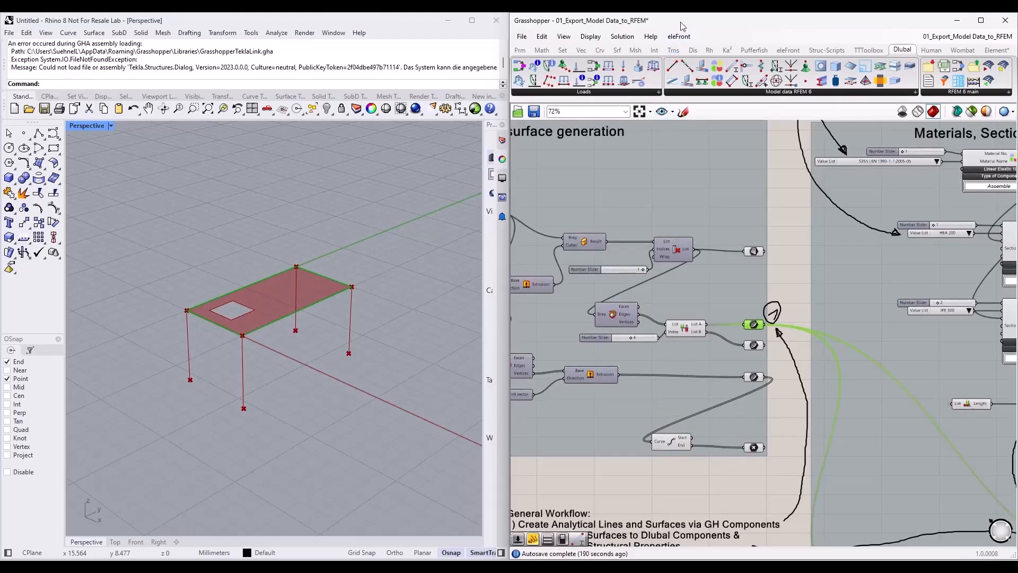
{"action": "left_click_drag", "start_coordinate": [679, 21], "coordinate": [509, 72]}
{"action": "double_click", "coordinate": [509, 71]}
{"action": "right_click_drag", "start_coordinate": [625, 193], "coordinate": [505, 193]}
{"action": "right_click_drag", "start_coordinate": [245, 458], "coordinate": [272, 402]}
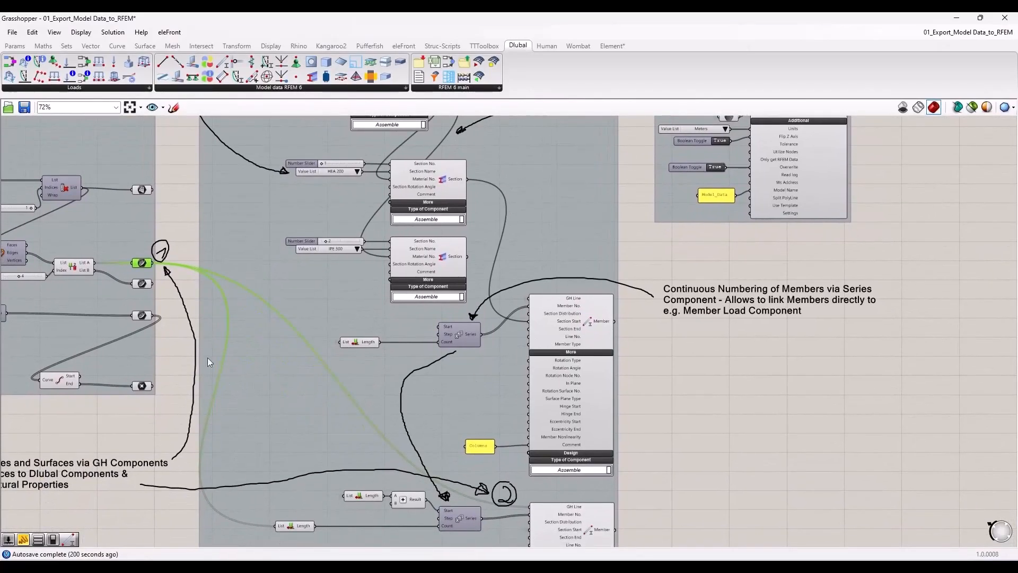
Step: Select the column curve container and trace its wires to the List Length and Member components
{"action": "left_click", "coordinate": [190, 283]}
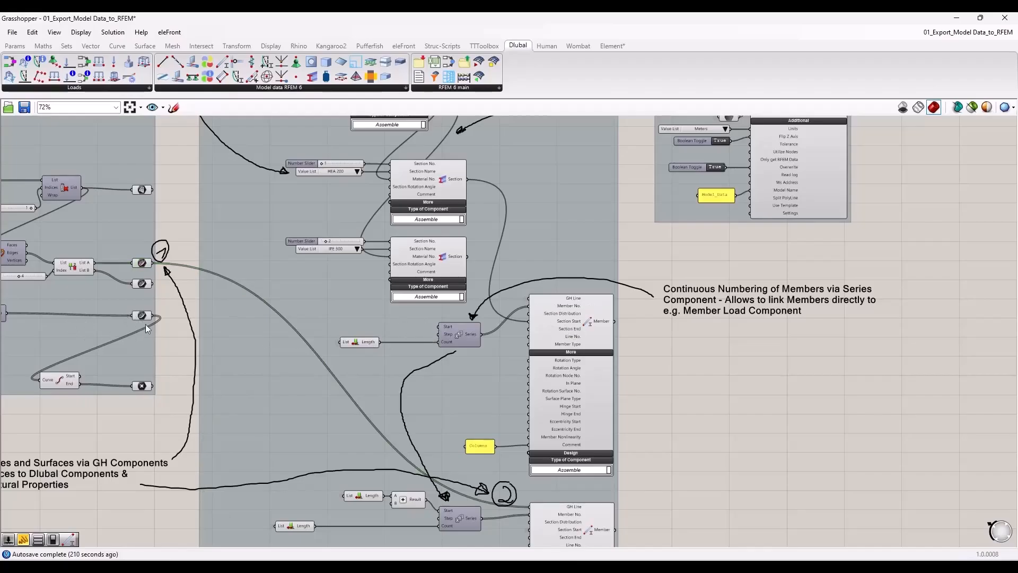
{"action": "scroll", "coordinate": [145, 325], "scroll_direction": "up", "scroll_amount": 2}
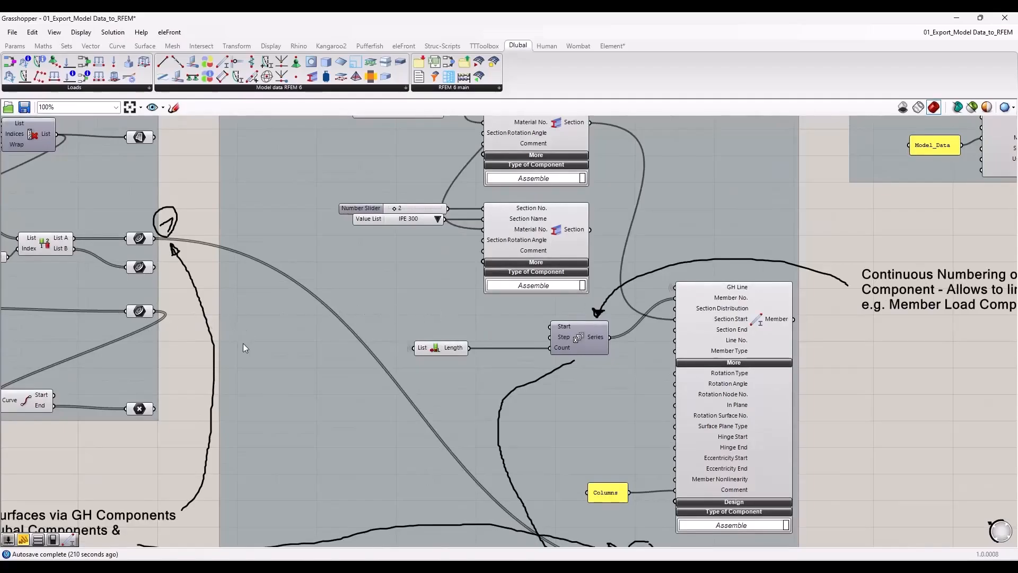
{"action": "left_click", "coordinate": [139, 312]}
{"action": "mouse_move", "coordinate": [149, 311]}
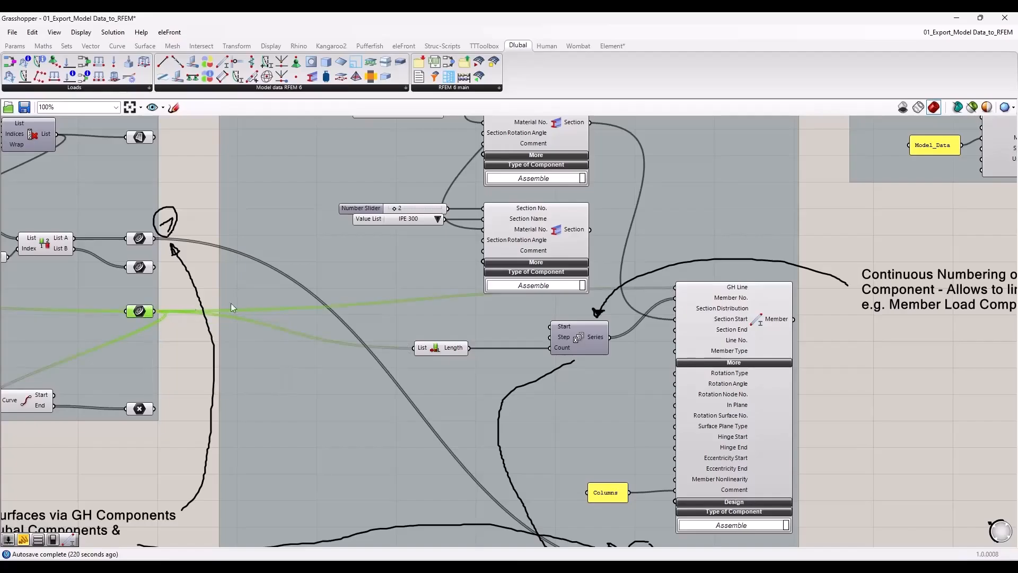
{"action": "scroll", "coordinate": [700, 287], "scroll_direction": "up", "scroll_amount": 3}
{"action": "scroll", "coordinate": [506, 265], "scroll_direction": "up", "scroll_amount": 2}
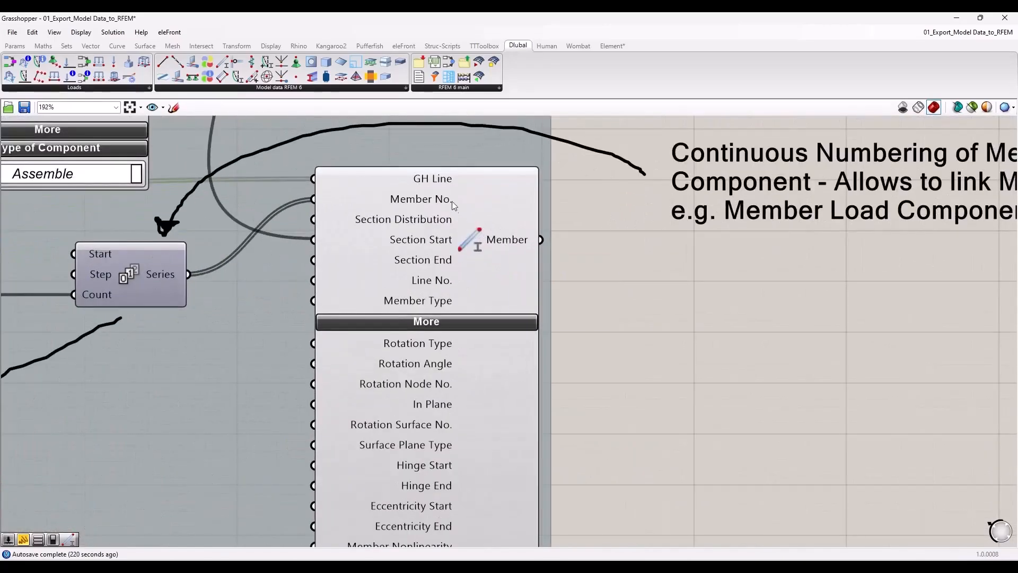
Step: Examine the column Member component's GH Line, Section Start and Comment inputs and what feeds them
{"action": "mouse_move", "coordinate": [420, 182]}
{"action": "scroll", "coordinate": [645, 313], "scroll_direction": "down", "scroll_amount": 2}
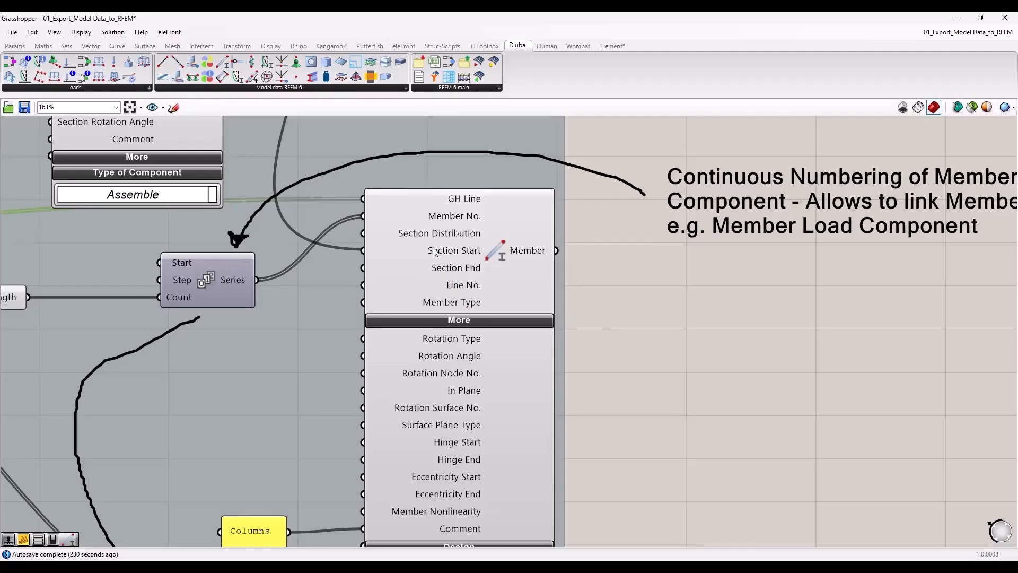
{"action": "mouse_move", "coordinate": [419, 251]}
{"action": "scroll", "coordinate": [445, 257], "scroll_direction": "down", "scroll_amount": 2}
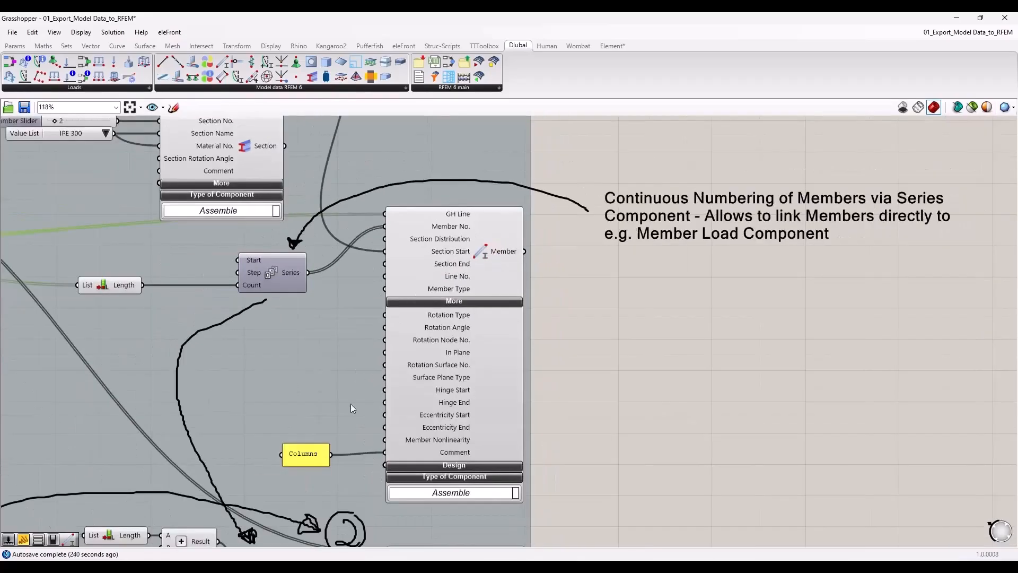
{"action": "mouse_move", "coordinate": [450, 456]}
Step: Inspect the Member Eccentricity component linked to the start and end eccentricities of the beam Member component
{"action": "scroll", "coordinate": [595, 444], "scroll_direction": "down", "scroll_amount": 3}
{"action": "right_click_drag", "start_coordinate": [591, 446], "coordinate": [576, 198]}
{"action": "scroll", "coordinate": [328, 365], "scroll_direction": "up", "scroll_amount": 5}
{"action": "scroll", "coordinate": [320, 366], "scroll_direction": "up", "scroll_amount": 1}
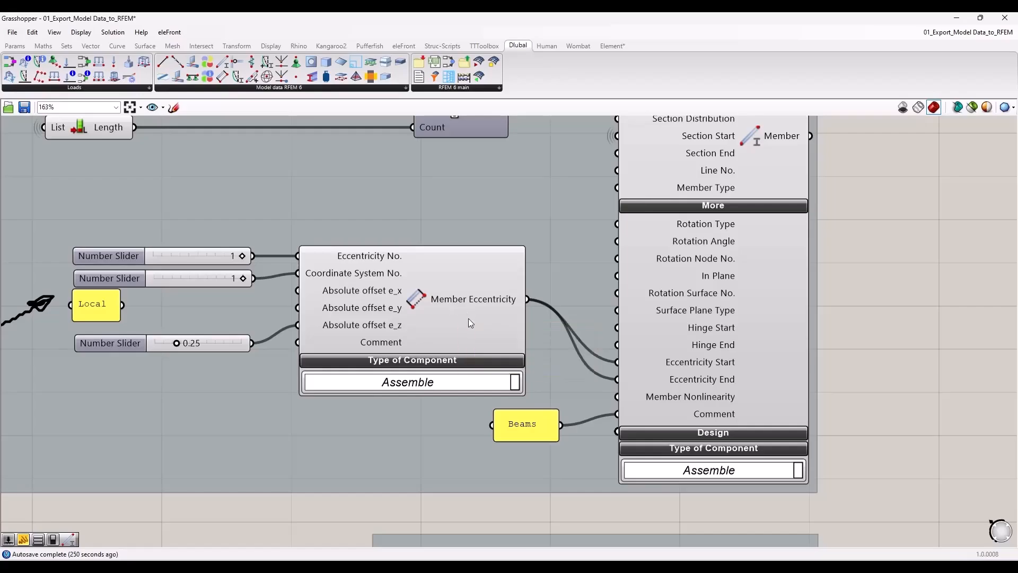
Step: Read the notes on full material and section names and index number assignment above the Materials, Sections & Members group
{"action": "scroll", "coordinate": [468, 318], "scroll_direction": "down", "scroll_amount": 5}
{"action": "right_click_drag", "start_coordinate": [582, 227], "coordinate": [582, 450]}
{"action": "scroll", "coordinate": [345, 212], "scroll_direction": "up", "scroll_amount": 4}
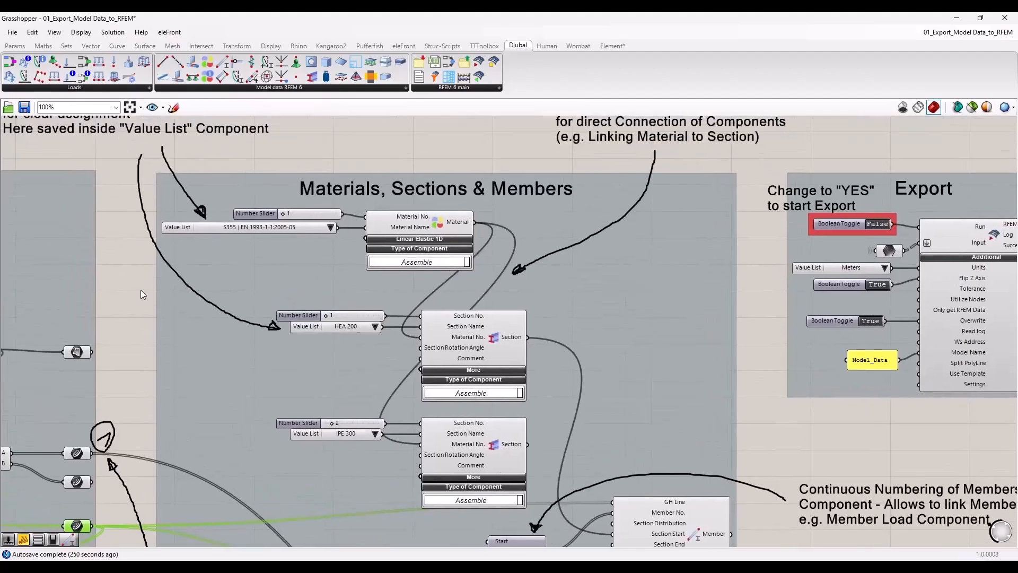
{"action": "right_click_drag", "start_coordinate": [141, 290], "coordinate": [198, 315]}
{"action": "scroll", "coordinate": [370, 319], "scroll_direction": "down", "scroll_amount": 1}
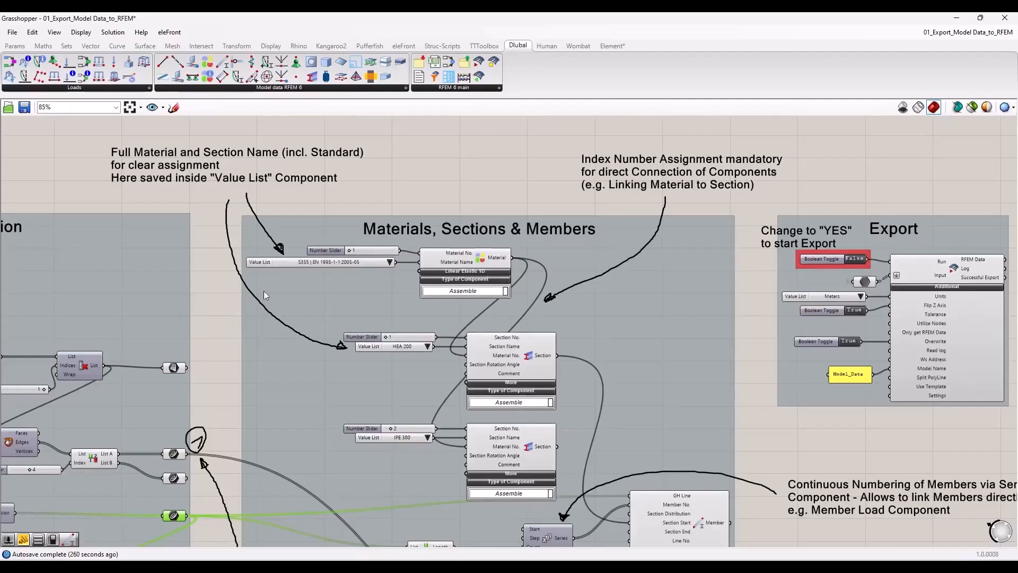
{"action": "scroll", "coordinate": [209, 243], "scroll_direction": "up", "scroll_amount": 1}
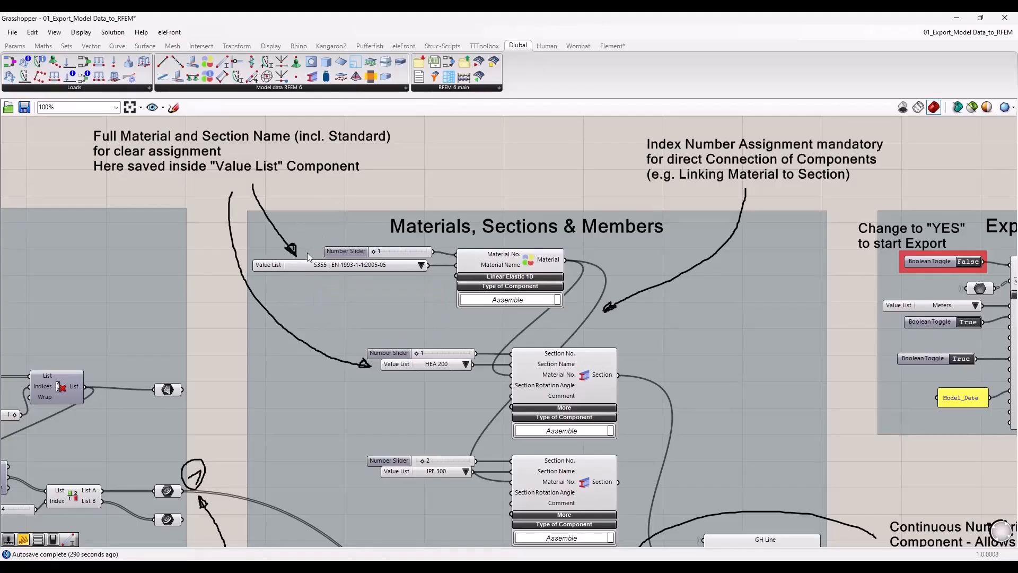
Step: View the material value list's constants in full width and close them without changes
{"action": "left_click", "coordinate": [275, 263]}
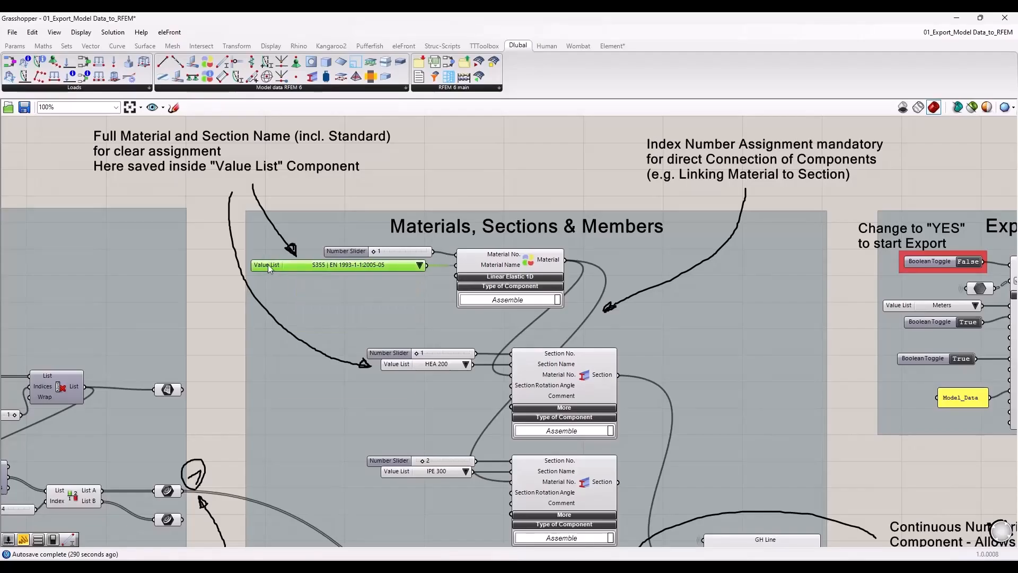
{"action": "right_click", "coordinate": [268, 264]}
{"action": "left_click", "coordinate": [291, 286]}
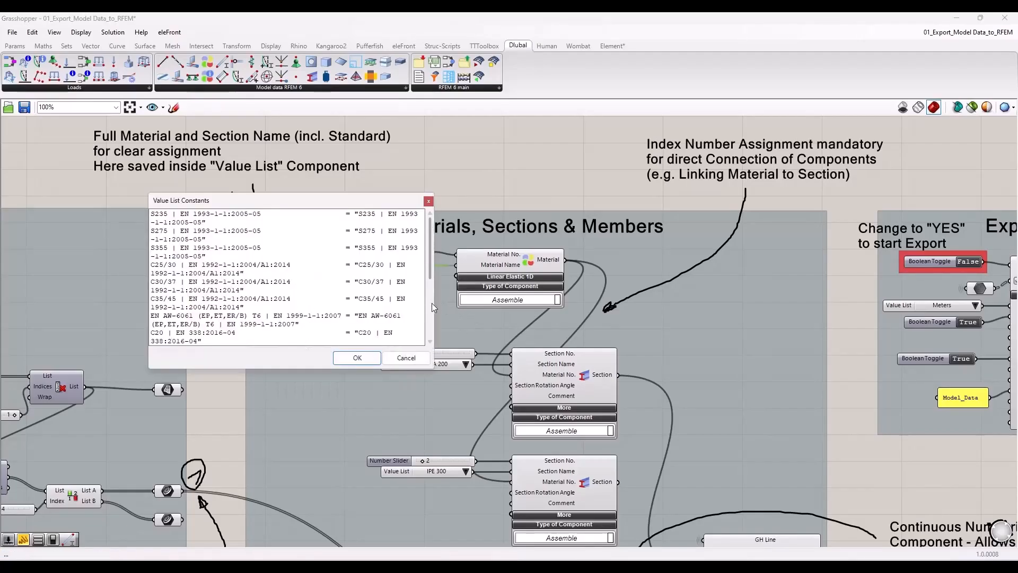
{"action": "left_click_drag", "start_coordinate": [432, 303], "coordinate": [710, 303]}
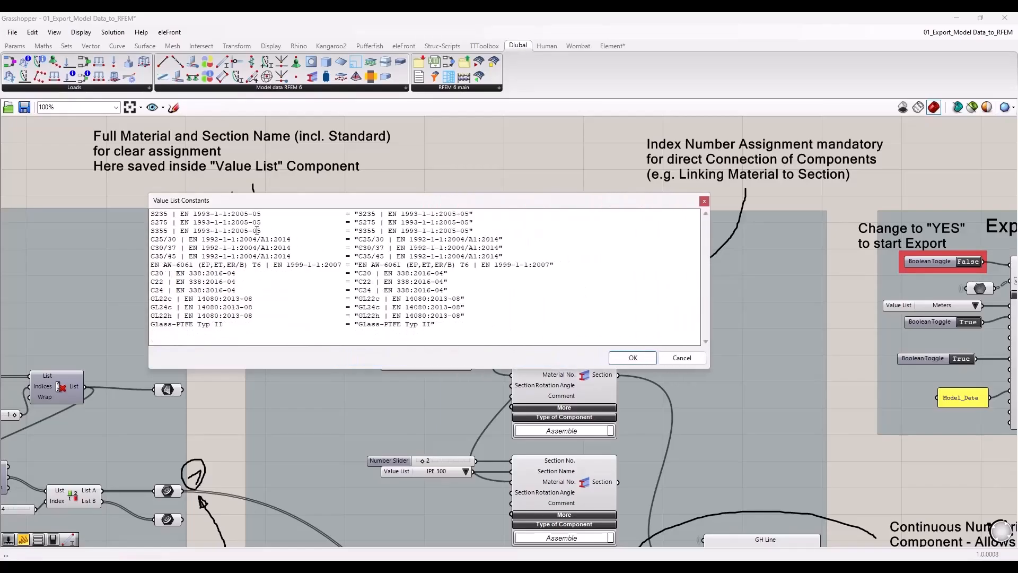
{"action": "left_click", "coordinate": [684, 357]}
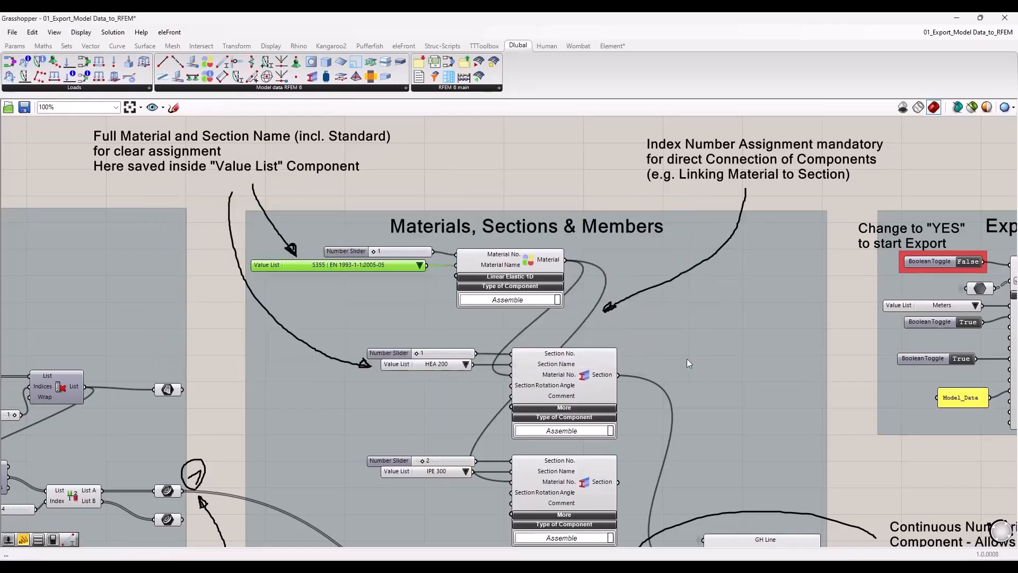
Step: Inspect the short and full section names in the first section's value list constants, closing them without changes
{"action": "right_click", "coordinate": [409, 364]}
{"action": "left_click", "coordinate": [422, 388]}
{"action": "left_click_drag", "start_coordinate": [326, 317], "coordinate": [293, 317]}
{"action": "left_click_drag", "start_coordinate": [392, 307], "coordinate": [616, 254]}
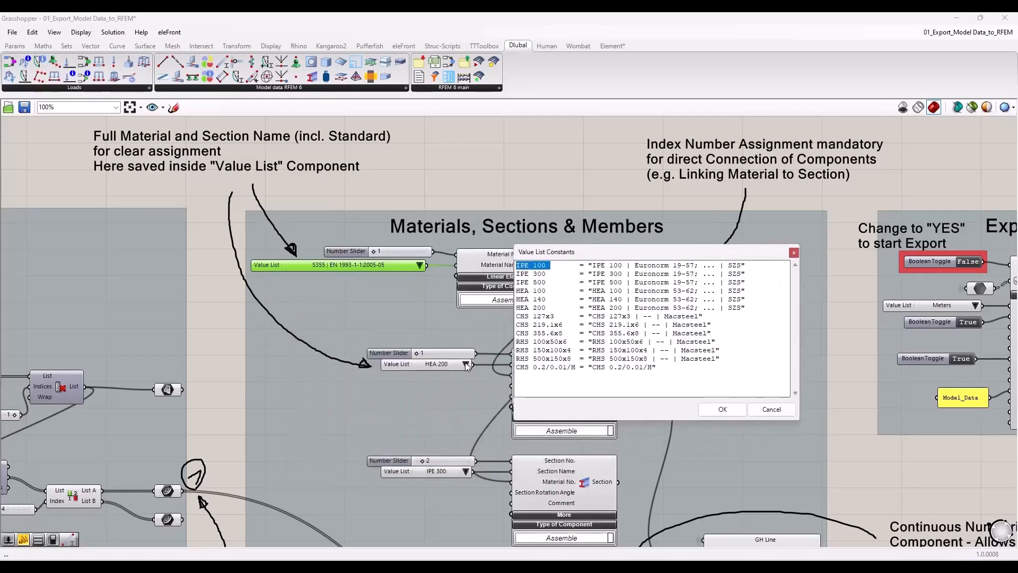
{"action": "left_click_drag", "start_coordinate": [570, 252], "coordinate": [634, 263]}
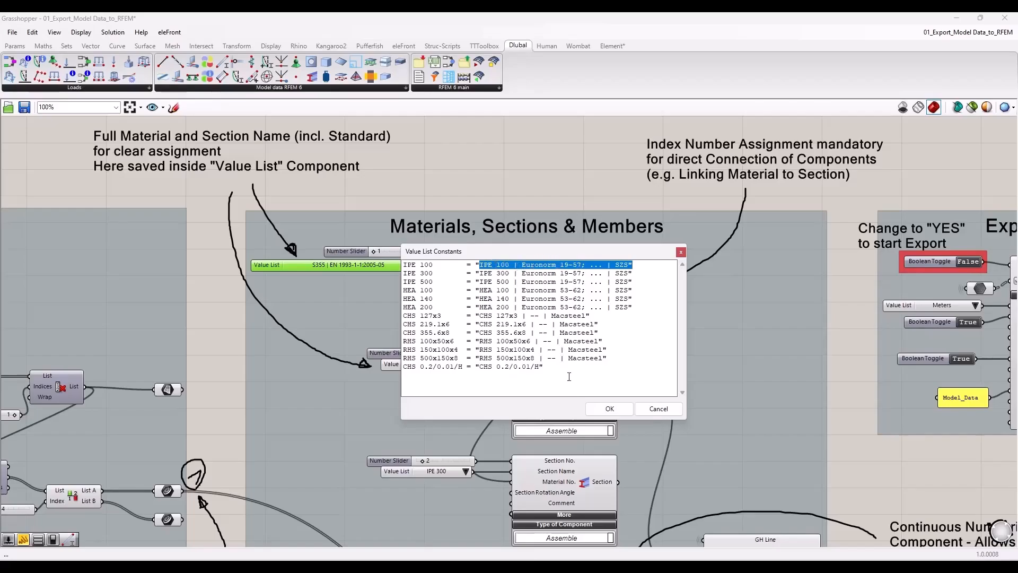
{"action": "left_click_drag", "start_coordinate": [575, 364], "coordinate": [403, 272]}
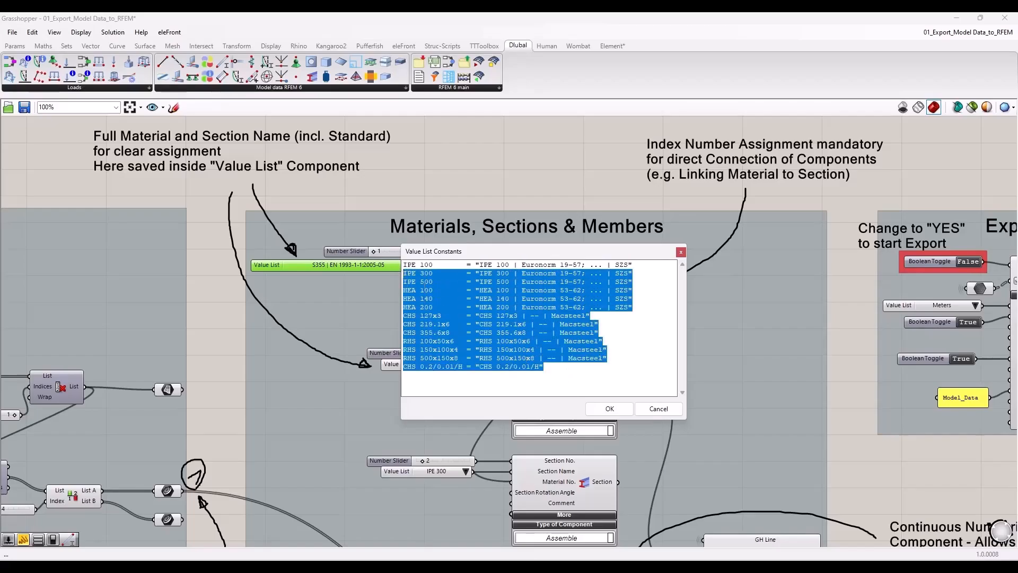
{"action": "left_click", "coordinate": [650, 409]}
Step: Review the standard material names selectable in the material value list without changing the selection
{"action": "left_click", "coordinate": [425, 182]}
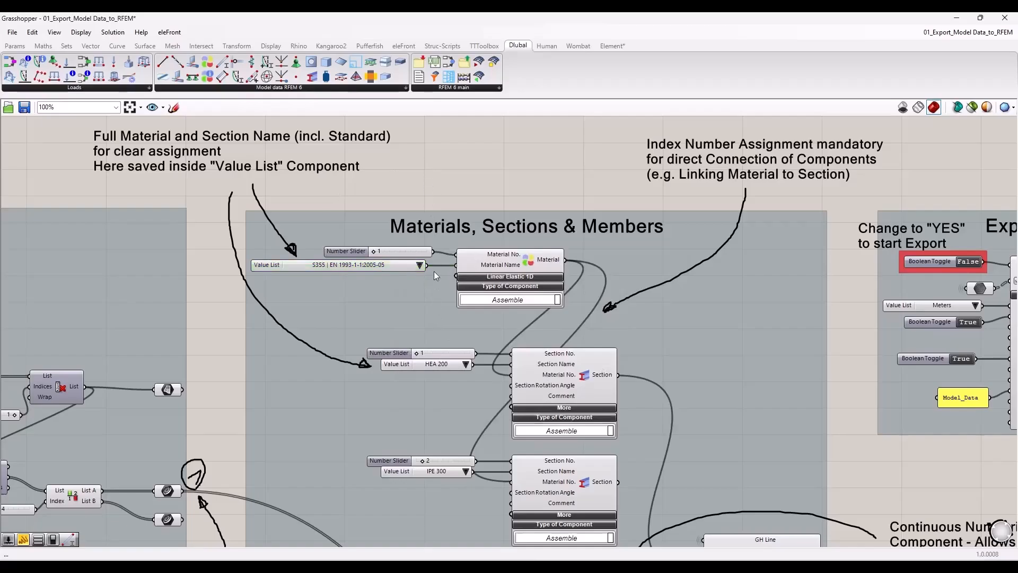
{"action": "left_click", "coordinate": [419, 265]}
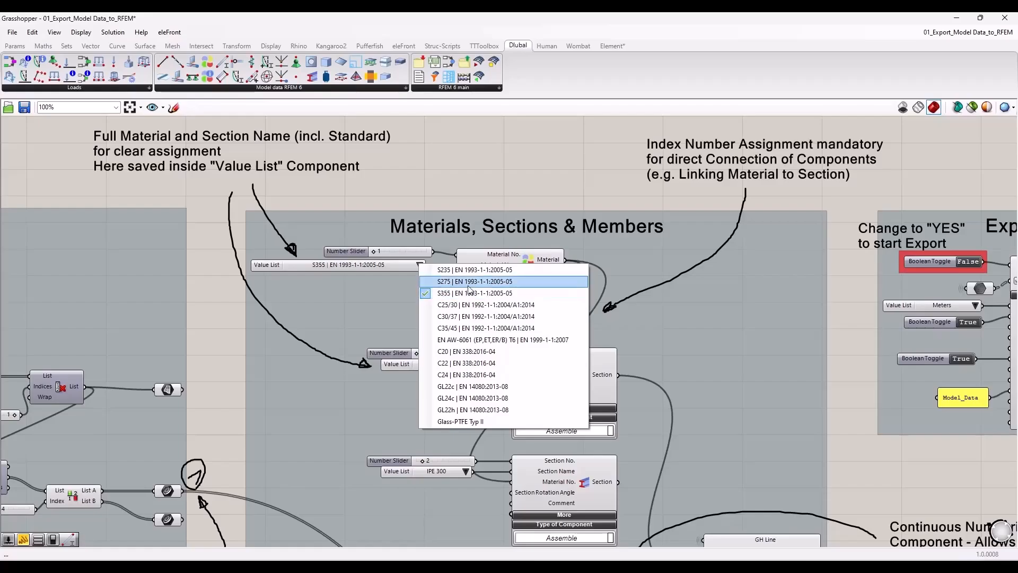
{"action": "left_click", "coordinate": [462, 198]}
{"action": "scroll", "coordinate": [333, 226], "scroll_direction": "down", "scroll_amount": 3}
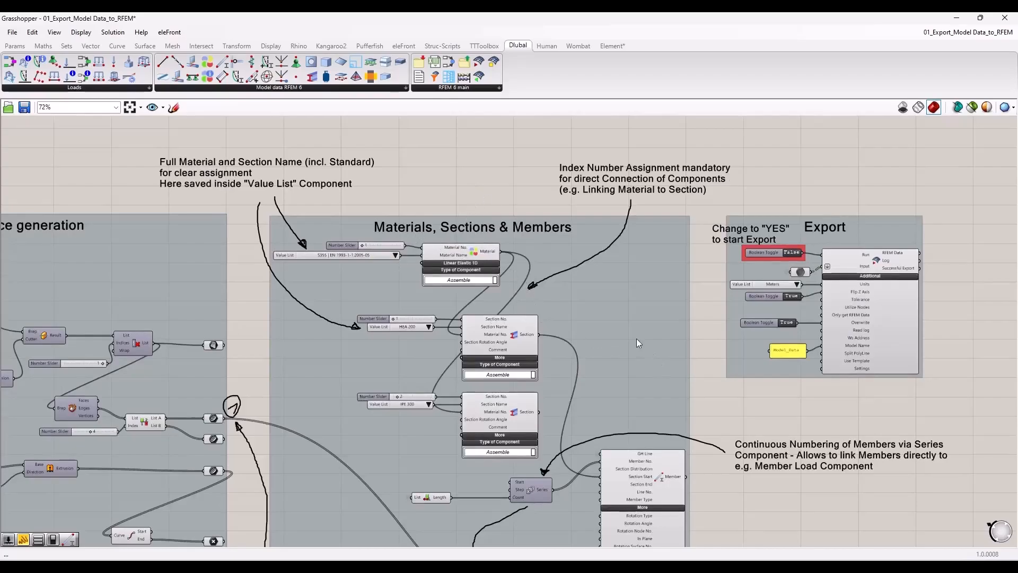
Step: Trace the direct connection from the Material component to the material number input of the first Section component
{"action": "scroll", "coordinate": [661, 317], "scroll_direction": "up", "scroll_amount": 3}
{"action": "right_click_drag", "start_coordinate": [741, 239], "coordinate": [690, 298]}
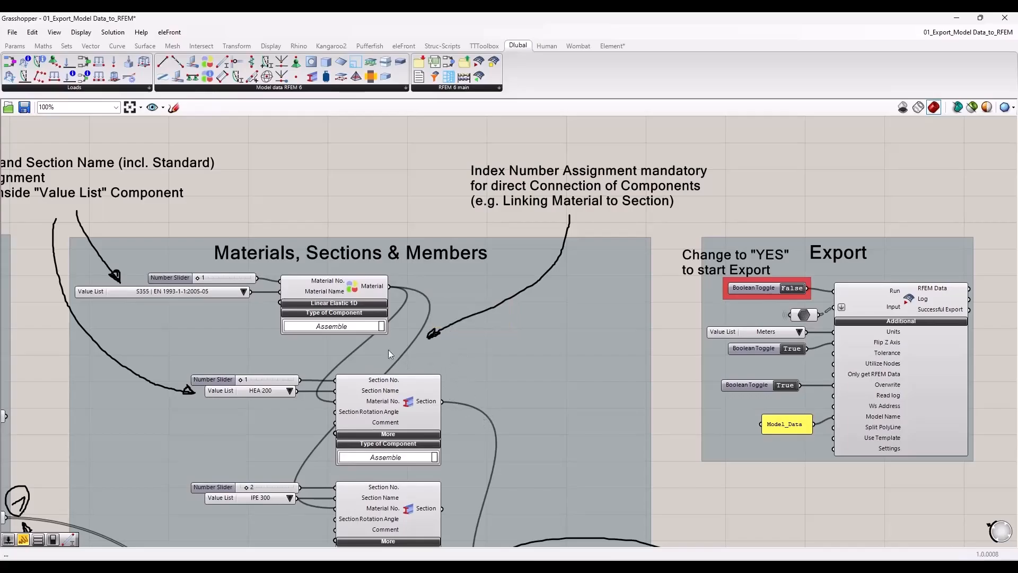
{"action": "left_click", "coordinate": [358, 293]}
{"action": "left_click", "coordinate": [390, 391]}
{"action": "left_click", "coordinate": [363, 295]}
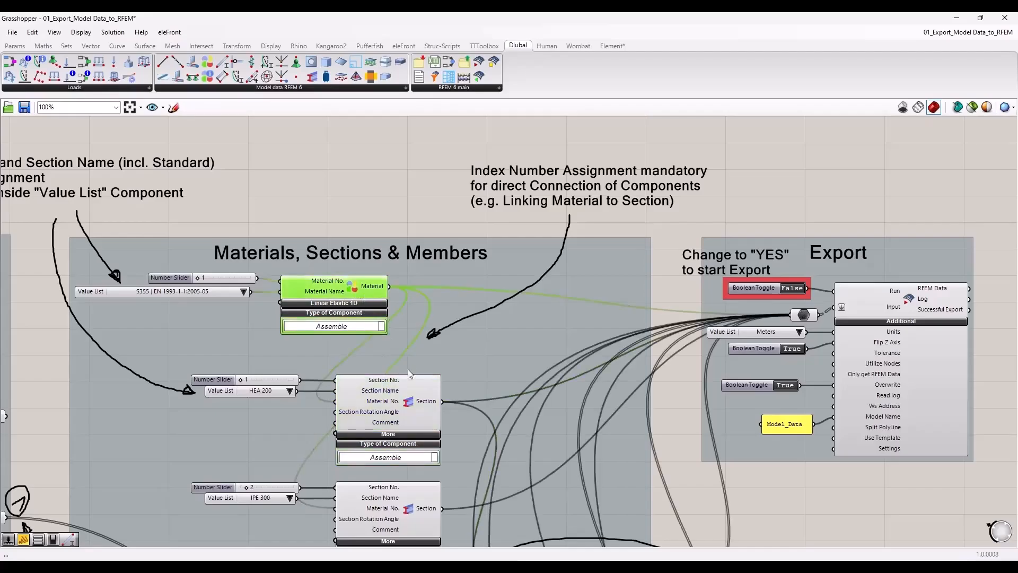
{"action": "left_click", "coordinate": [418, 408]}
{"action": "scroll", "coordinate": [393, 423], "scroll_direction": "up", "scroll_amount": 2}
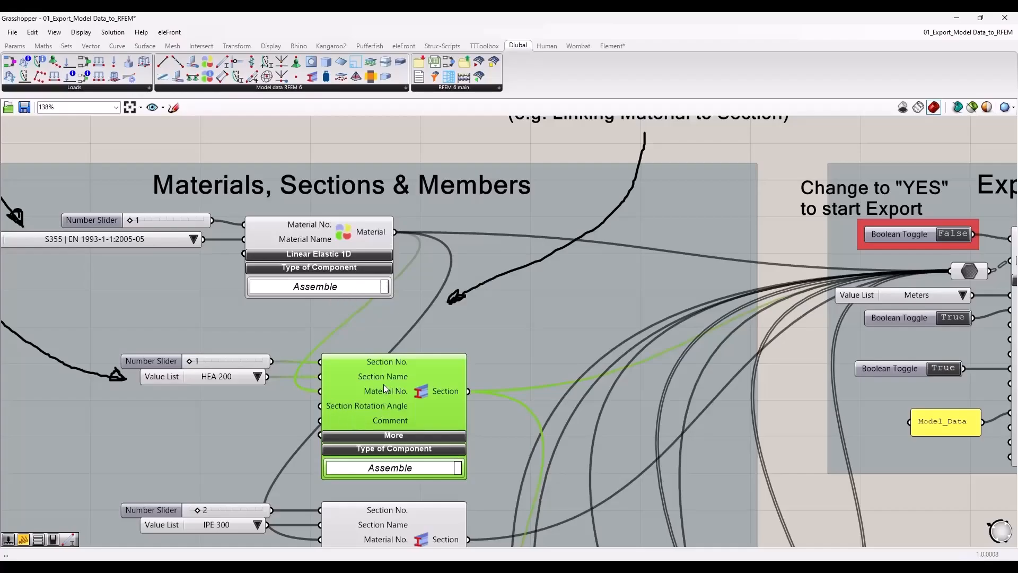
Step: Inspect how the number slider feeding the Material component relates to the material number input of the Section component
{"action": "scroll", "coordinate": [383, 385], "scroll_direction": "down", "scroll_amount": 2}
{"action": "left_click", "coordinate": [309, 196]}
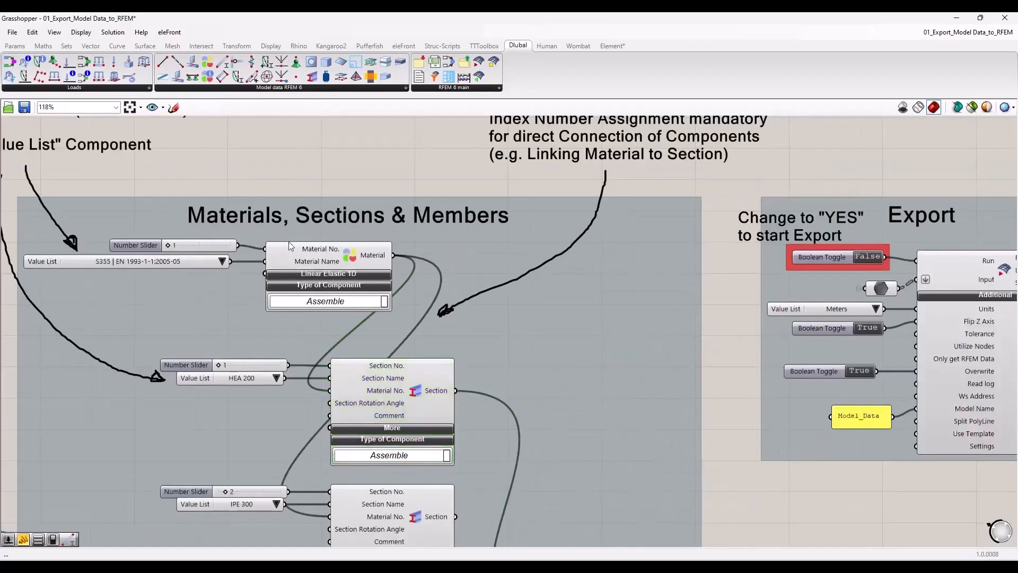
{"action": "left_click", "coordinate": [199, 245]}
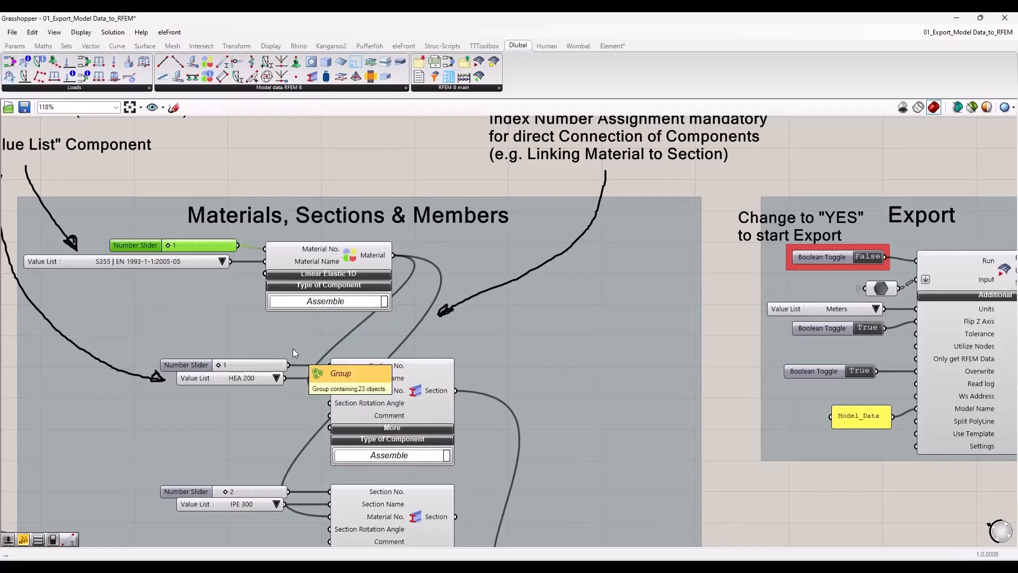
{"action": "left_click", "coordinate": [329, 162]}
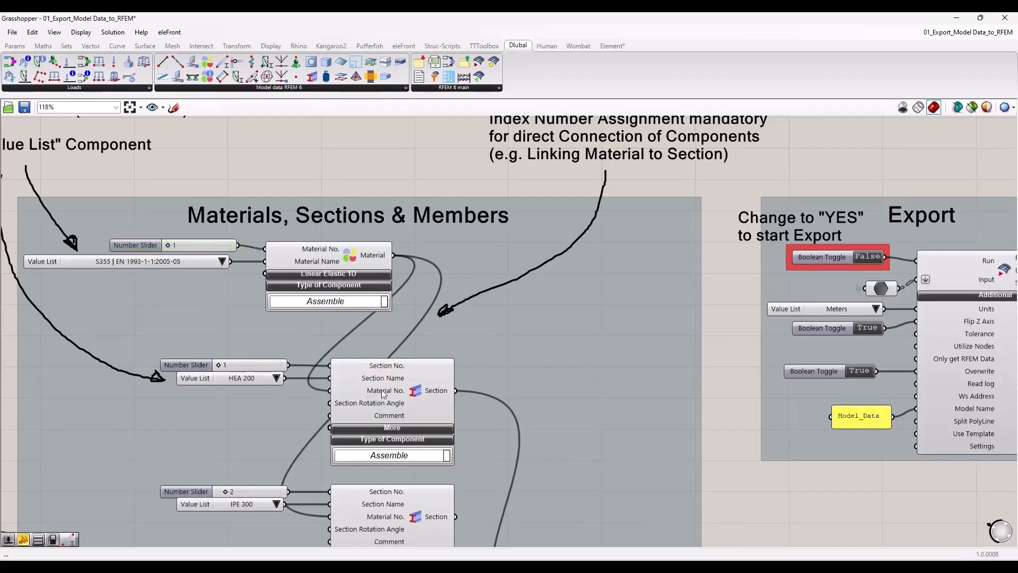
{"action": "mouse_move", "coordinate": [384, 393]}
{"action": "left_click", "coordinate": [328, 260]}
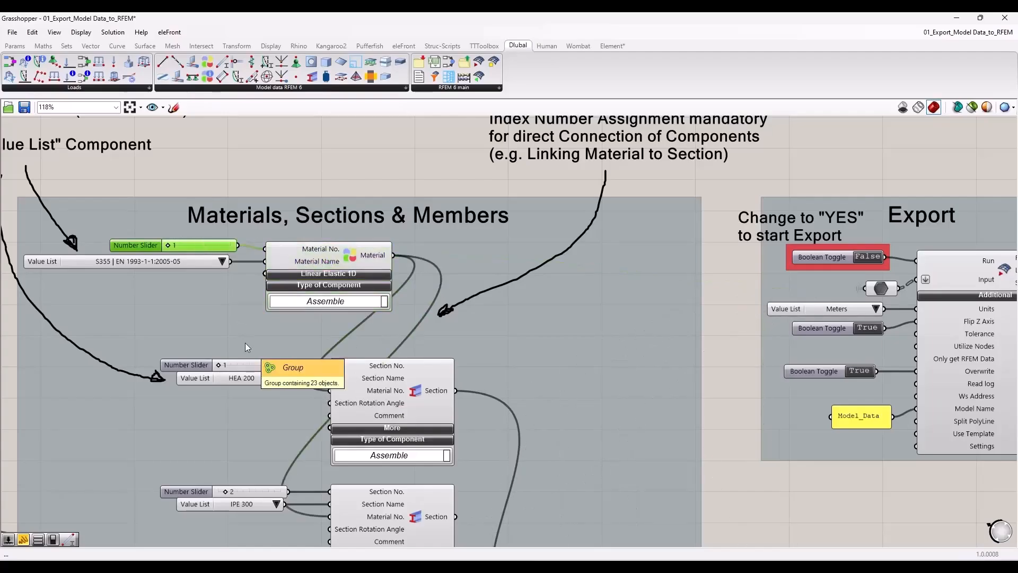
{"action": "left_click", "coordinate": [268, 184]}
Step: Re-examine the material index slider together with the note on mandatory index number assignment
{"action": "scroll", "coordinate": [490, 246], "scroll_direction": "down", "scroll_amount": 3}
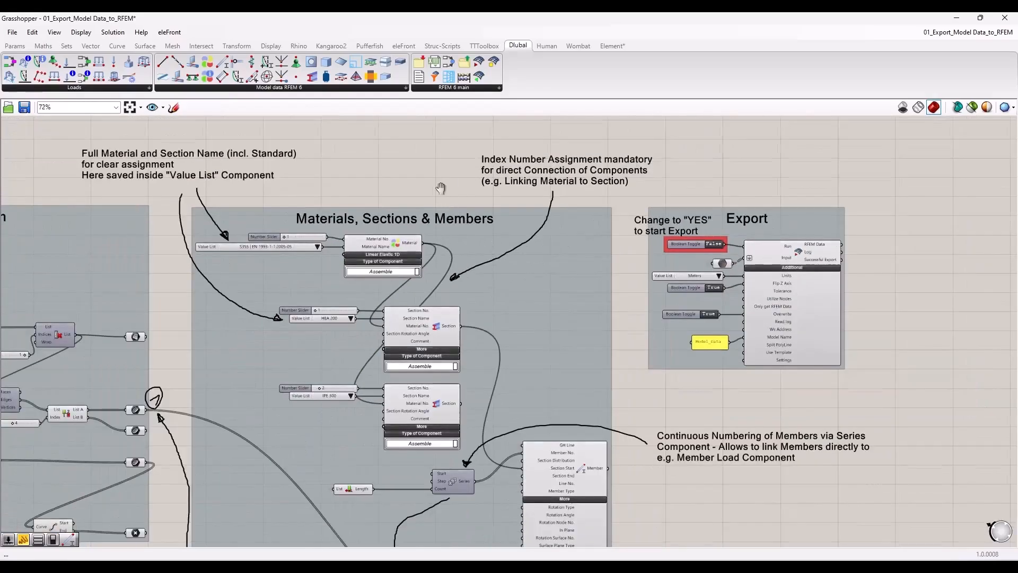
{"action": "right_click_drag", "start_coordinate": [440, 186], "coordinate": [424, 227]}
{"action": "scroll", "coordinate": [286, 279], "scroll_direction": "up", "scroll_amount": 2}
{"action": "left_click", "coordinate": [284, 279]}
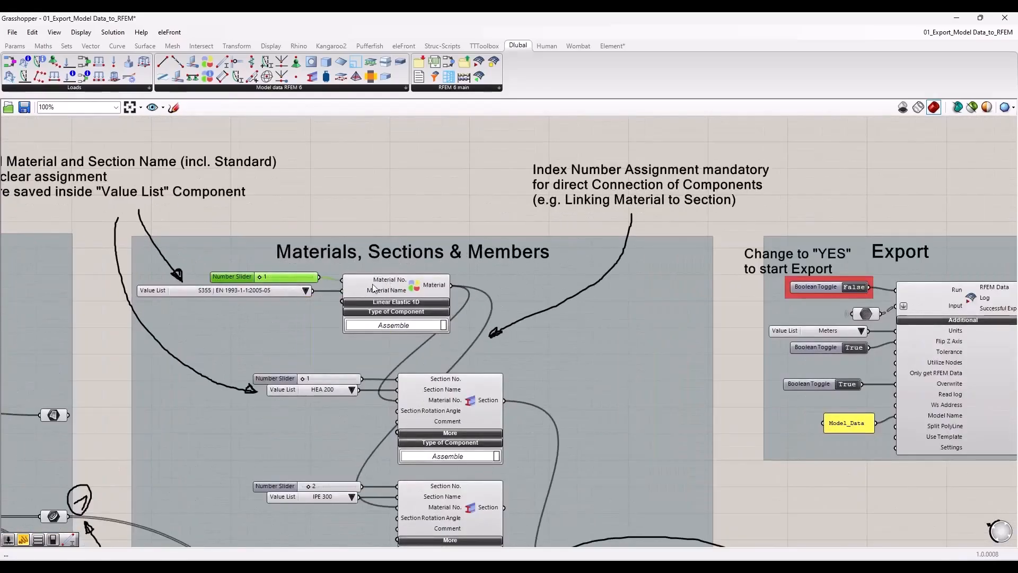
Step: Inspect the two Series components that continuously number the column and beam members and their list length connections
{"action": "scroll", "coordinate": [366, 193], "scroll_direction": "down", "scroll_amount": 3}
{"action": "right_click_drag", "start_coordinate": [586, 457], "coordinate": [476, 342]}
{"action": "scroll", "coordinate": [477, 342], "scroll_direction": "up", "scroll_amount": 3}
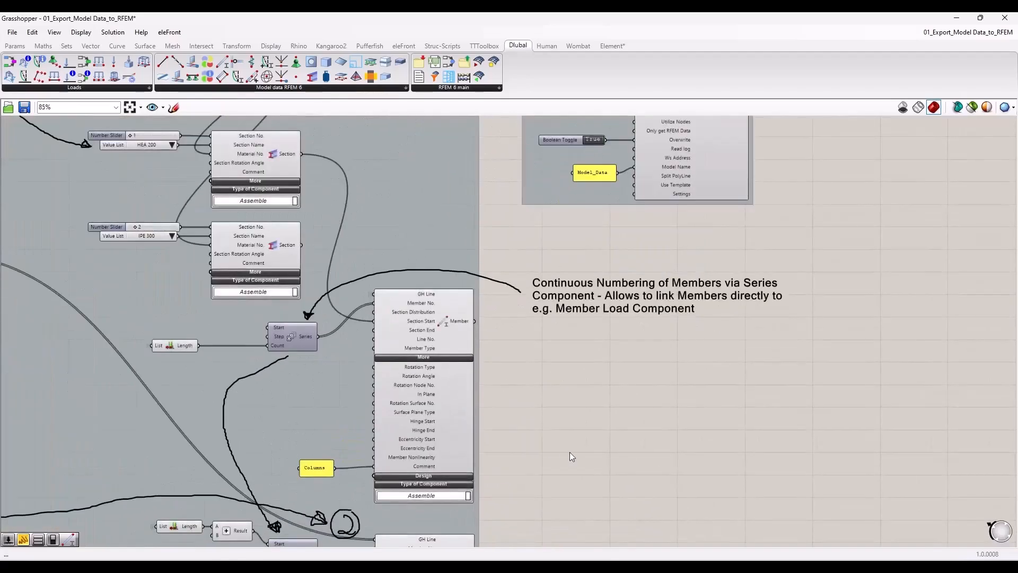
{"action": "right_click_drag", "start_coordinate": [588, 479], "coordinate": [595, 380]}
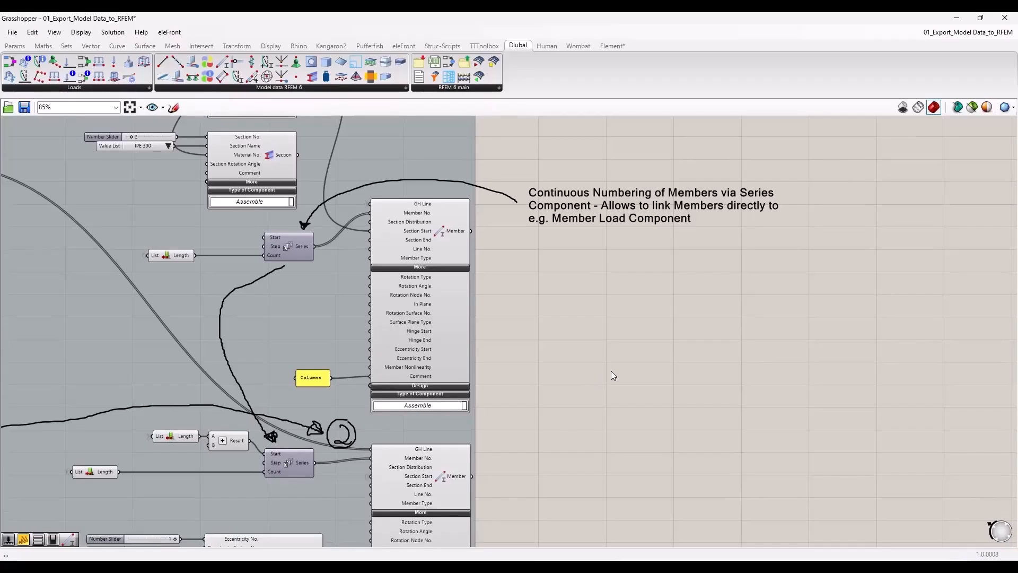
{"action": "left_click_drag", "start_coordinate": [291, 242], "coordinate": [289, 243]}
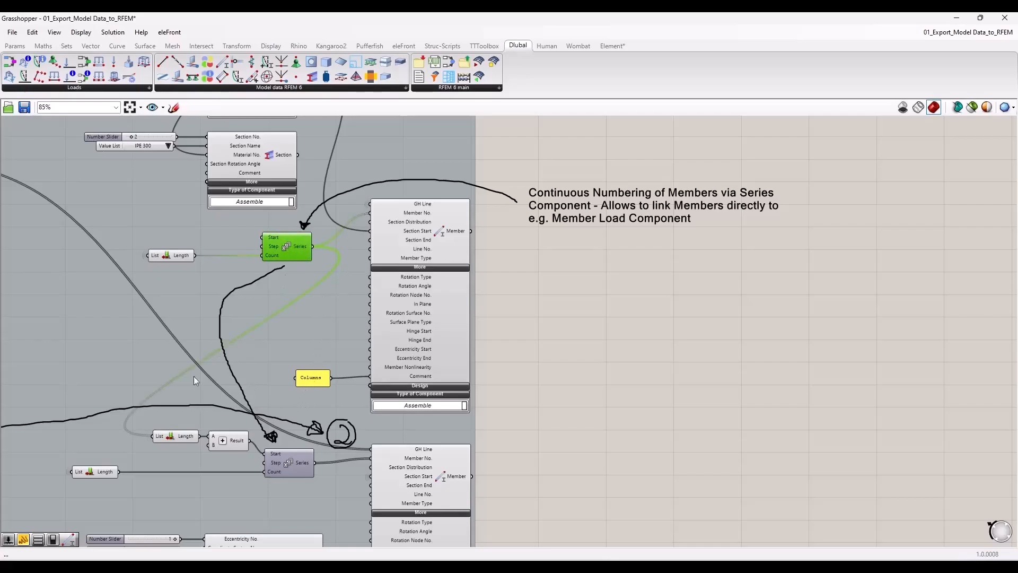
{"action": "left_click", "coordinate": [289, 465]}
{"action": "right_click_drag", "start_coordinate": [288, 466], "coordinate": [300, 354]}
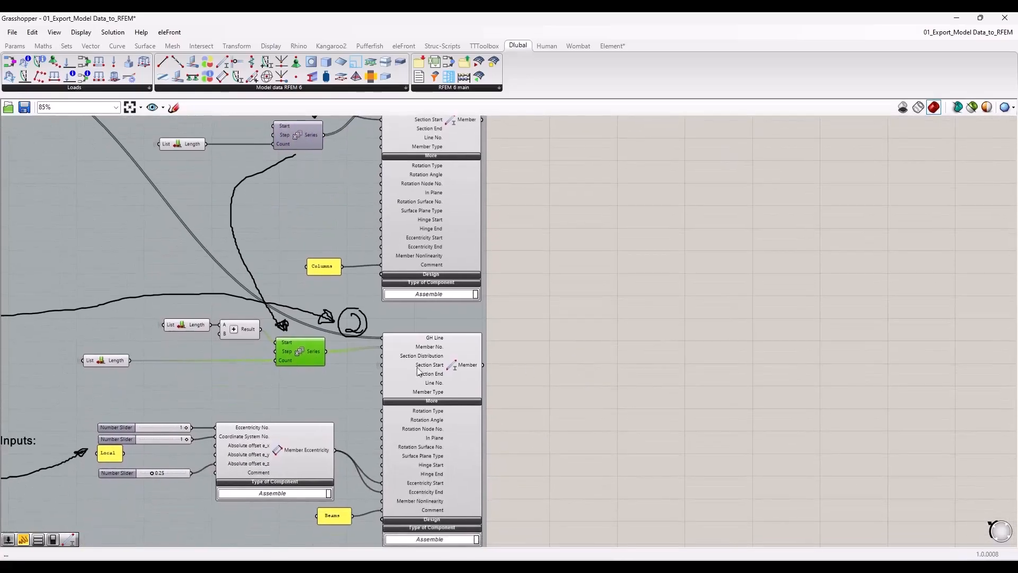
Step: Trace the curve parameters of the line generation group to the column Member component and its list length input
{"action": "mouse_move", "coordinate": [556, 327]}
{"action": "right_mouse_down"}
{"action": "mouse_move", "coordinate": [549, 383]}
{"action": "mouse_move", "coordinate": [653, 428]}
{"action": "right_mouse_up"}
{"action": "scroll", "coordinate": [654, 428], "scroll_direction": "down", "scroll_amount": 2}
{"action": "scroll", "coordinate": [115, 272], "scroll_direction": "up", "scroll_amount": 3}
{"action": "left_click", "coordinate": [267, 216]}
{"action": "left_click", "coordinate": [268, 266]}
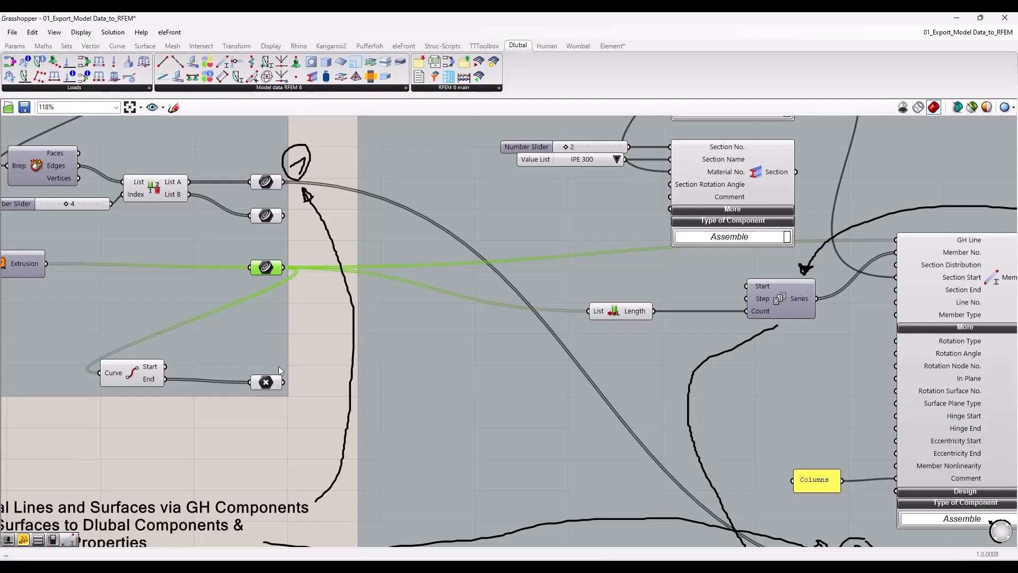
{"action": "left_click", "coordinate": [312, 337]}
Step: Examine the Nodal Supports group and the "inf" panel that assigns its rigid degrees of freedom
{"action": "scroll", "coordinate": [301, 332], "scroll_direction": "down", "scroll_amount": 4}
{"action": "right_click_drag", "start_coordinate": [687, 398], "coordinate": [555, 214]}
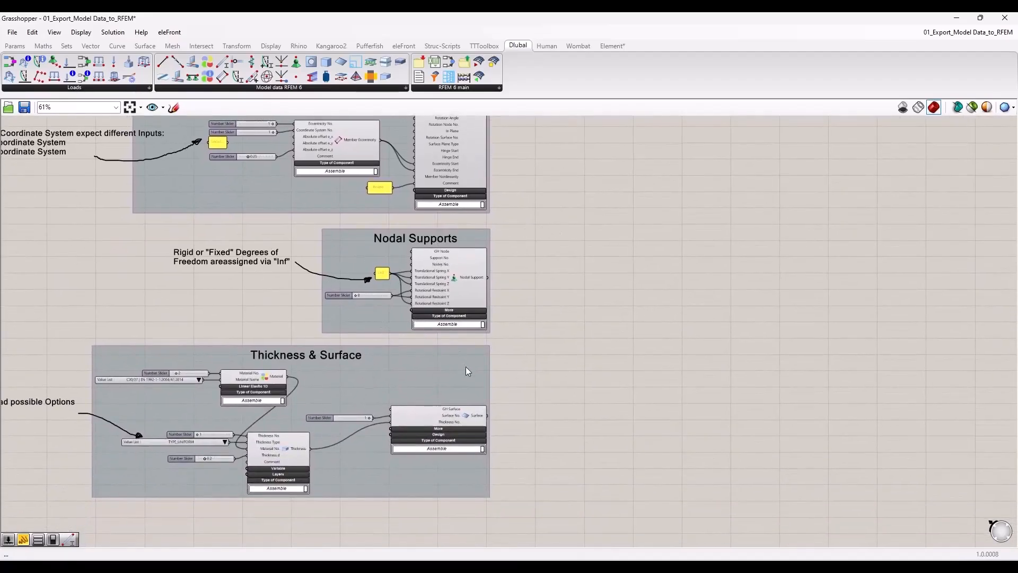
{"action": "right_click_drag", "start_coordinate": [199, 324], "coordinate": [274, 322]}
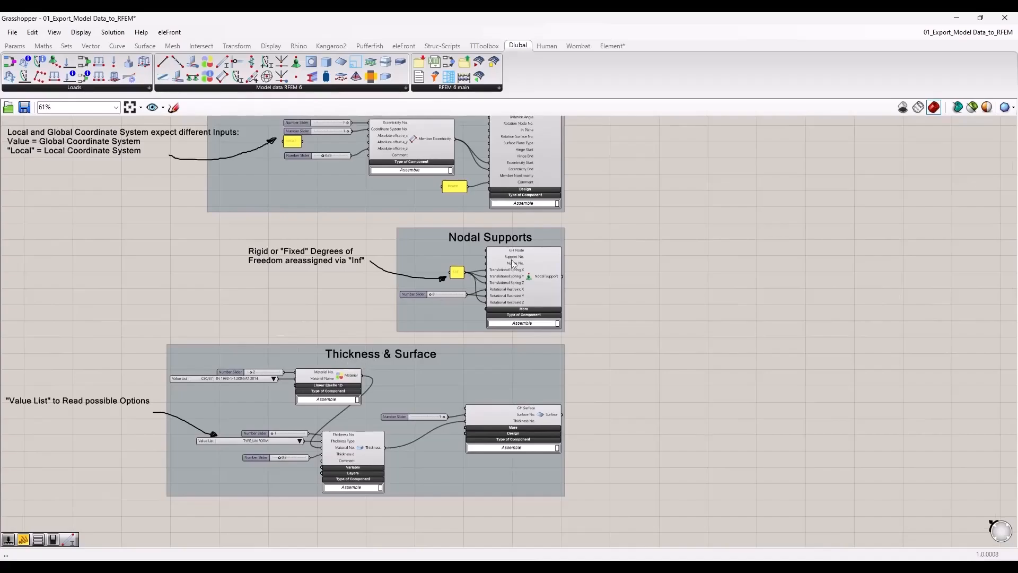
{"action": "scroll", "coordinate": [457, 273], "scroll_direction": "up", "scroll_amount": 3}
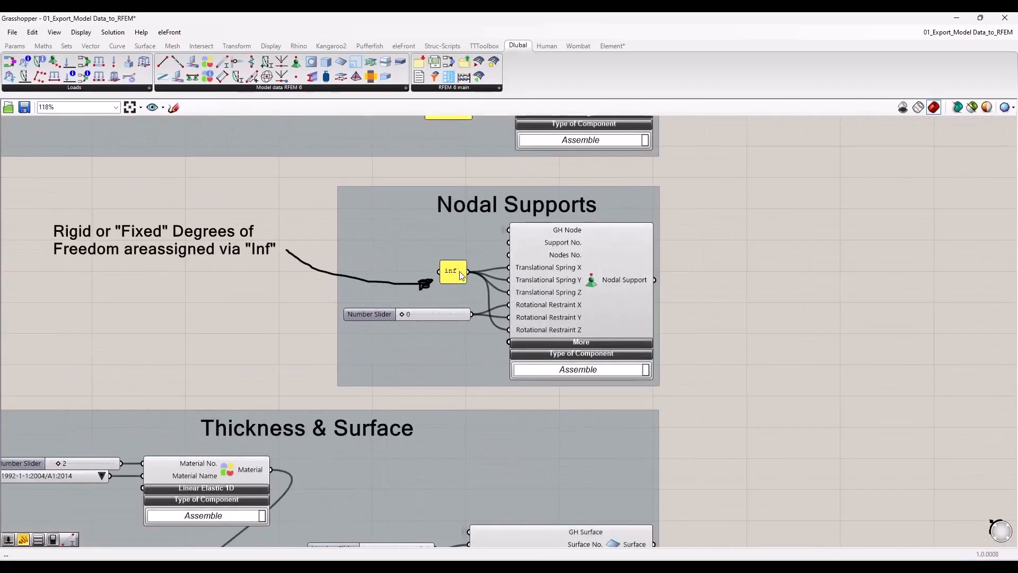
{"action": "left_click", "coordinate": [461, 275]}
{"action": "scroll", "coordinate": [374, 362], "scroll_direction": "down", "scroll_amount": 2}
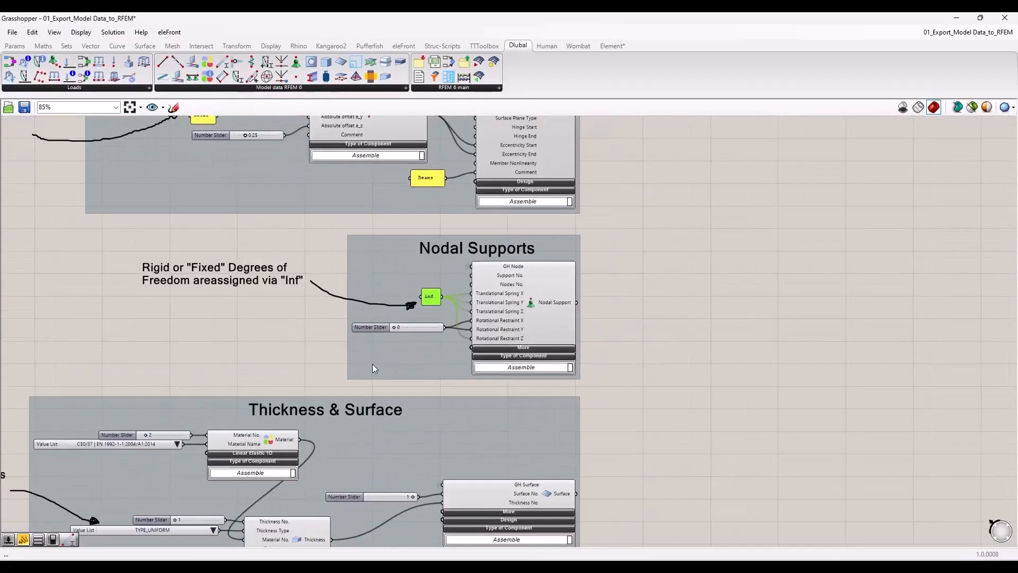
Step: Examine the Export group's inputs, including the run toggle, units, Z-axis flip, overwrite option and model name
{"action": "right_click_drag", "start_coordinate": [676, 179], "coordinate": [462, 379]}
{"action": "scroll", "coordinate": [461, 378], "scroll_direction": "down", "scroll_amount": 4}
{"action": "mouse_move", "coordinate": [551, 257]}
{"action": "right_mouse_down"}
{"action": "mouse_move", "coordinate": [504, 377]}
{"action": "mouse_move", "coordinate": [470, 409]}
{"action": "mouse_move", "coordinate": [411, 424]}
{"action": "mouse_move", "coordinate": [402, 443]}
{"action": "right_mouse_up"}
{"action": "scroll", "coordinate": [416, 277], "scroll_direction": "up", "scroll_amount": 5}
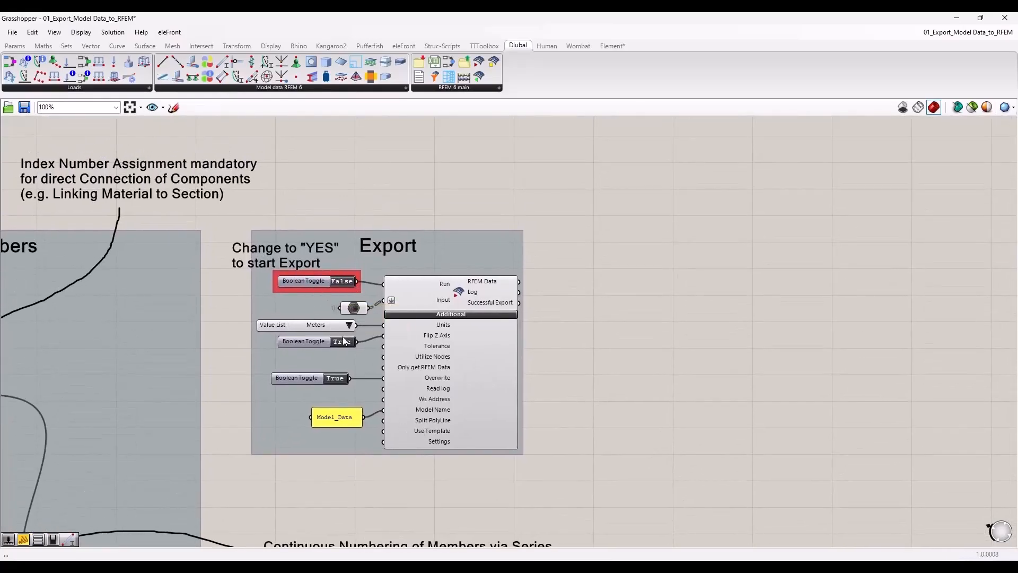
{"action": "scroll", "coordinate": [552, 324], "scroll_direction": "down", "scroll_amount": 5}
{"action": "scroll", "coordinate": [557, 333], "scroll_direction": "down", "scroll_amount": 1}
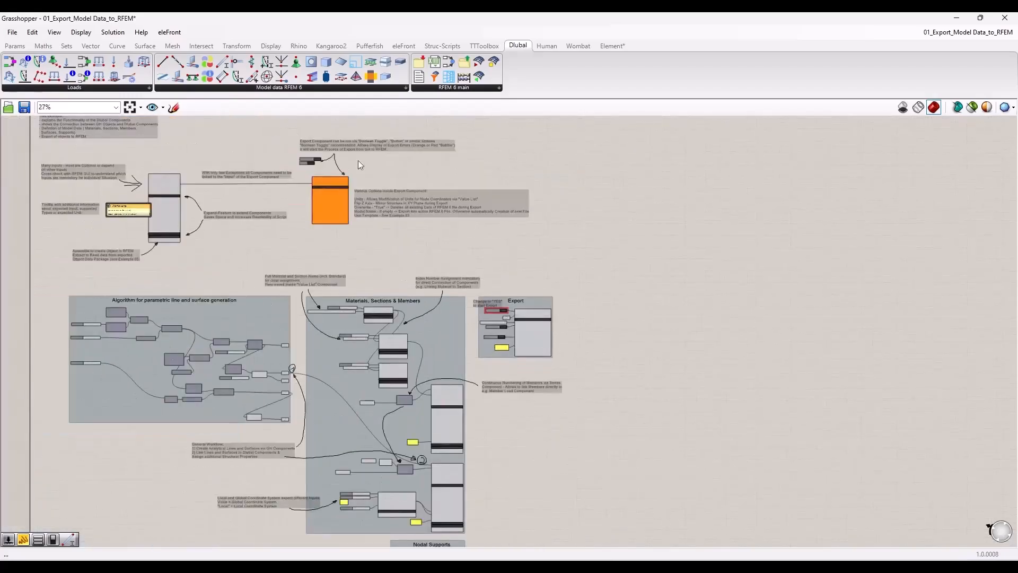
{"action": "scroll", "coordinate": [520, 317], "scroll_direction": "up", "scroll_amount": 7}
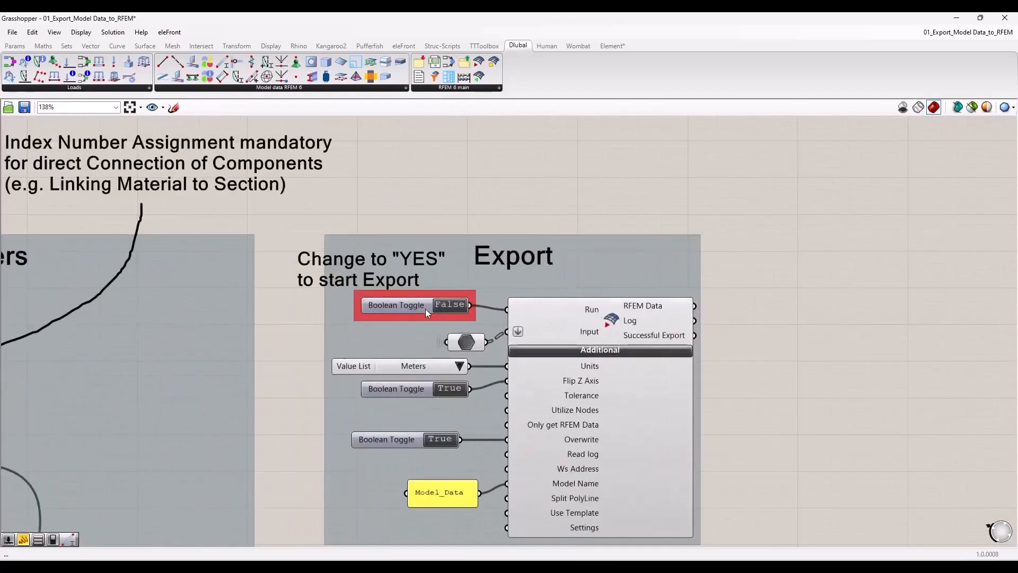
{"action": "right_click_drag", "start_coordinate": [630, 207], "coordinate": [543, 159]}
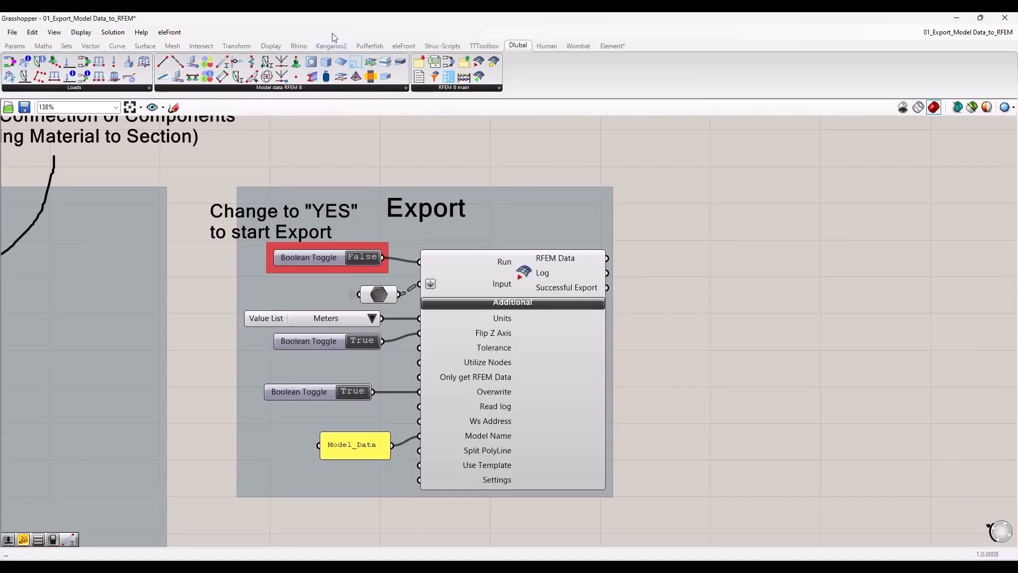
Step: Arrange Grasshopper and Dlubal RFEM side by side, with the Export group in view
{"action": "left_click_drag", "start_coordinate": [263, 26], "coordinate": [1, 106]}
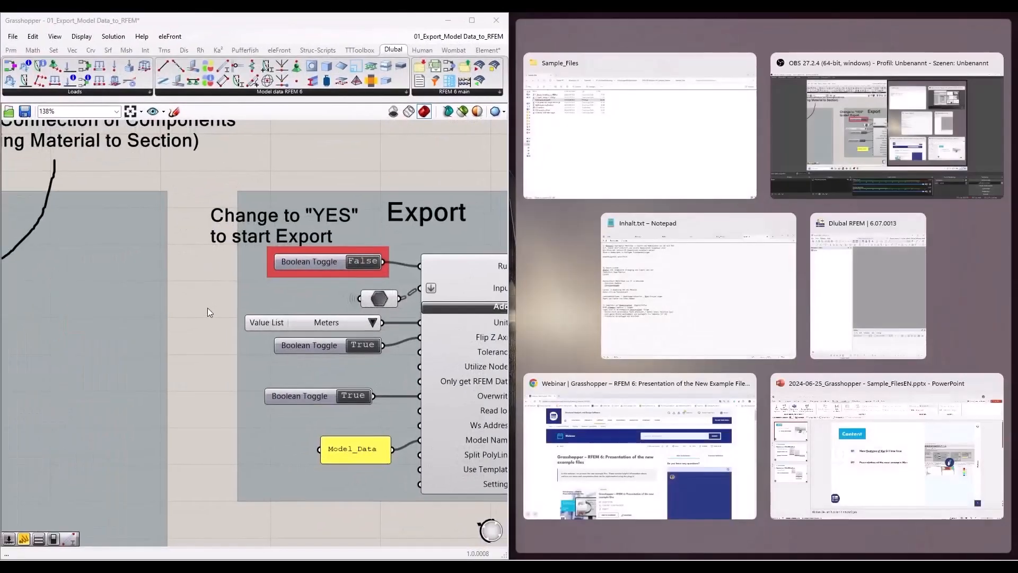
{"action": "left_click", "coordinate": [208, 308]}
{"action": "scroll", "coordinate": [148, 309], "scroll_direction": "down", "scroll_amount": 3}
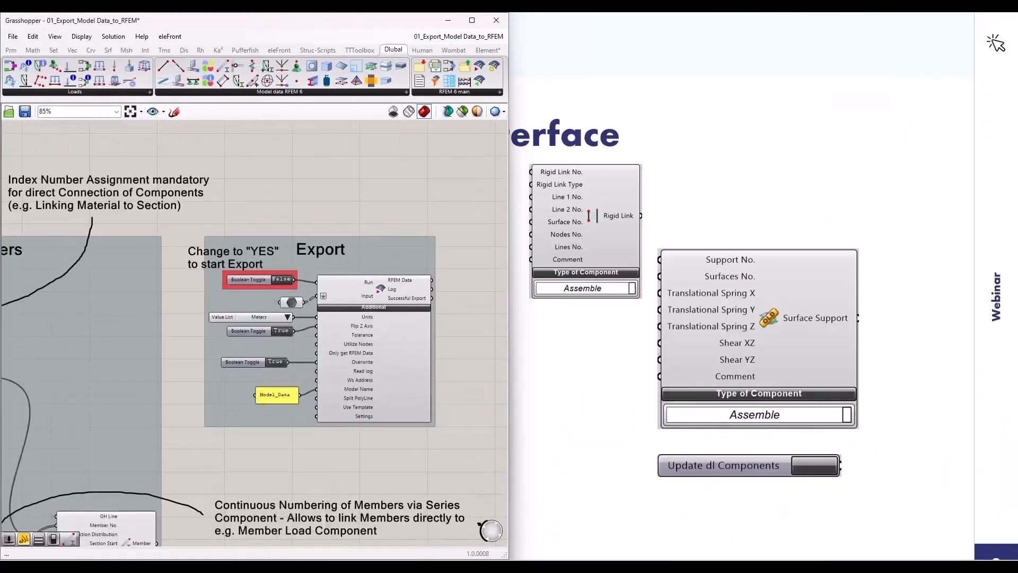
{"action": "left_click", "coordinate": [382, 478]}
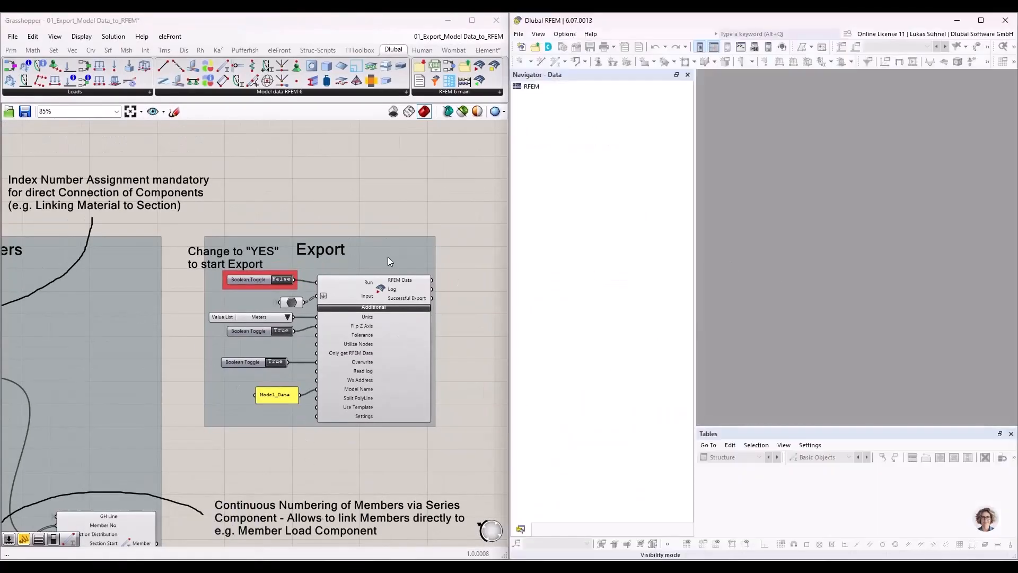
Step: Export the model to RFEM by setting the Run toggle to True, and reset the toggle to False after the transfer
{"action": "scroll", "coordinate": [362, 301], "scroll_direction": "up", "scroll_amount": 2}
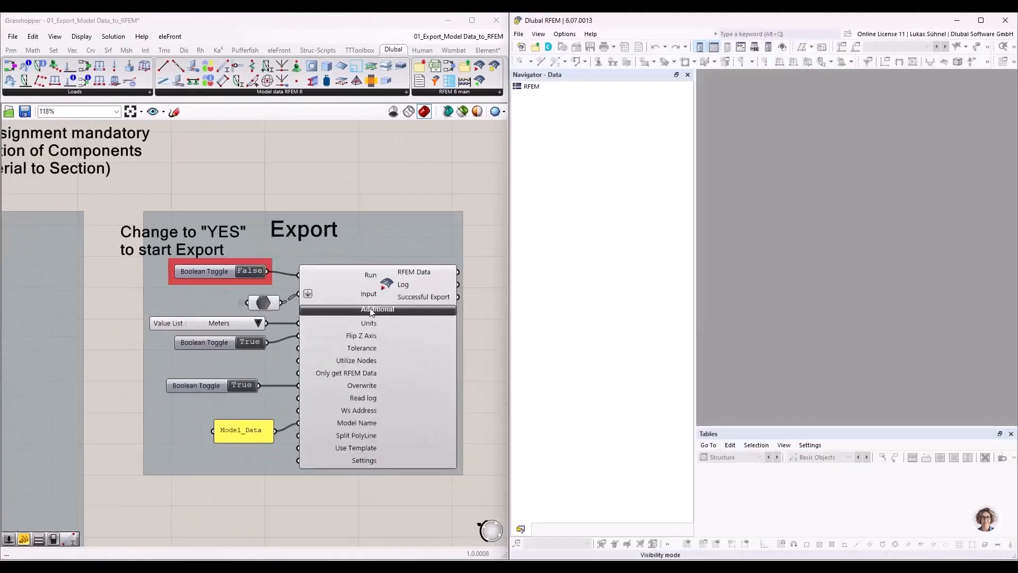
{"action": "left_click", "coordinate": [251, 275]}
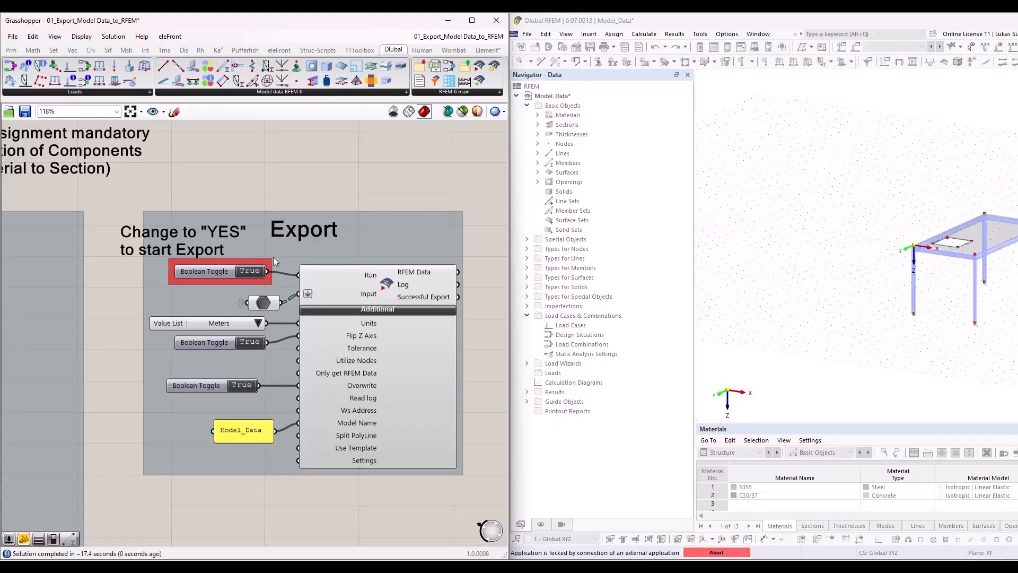
{"action": "left_click", "coordinate": [247, 269]}
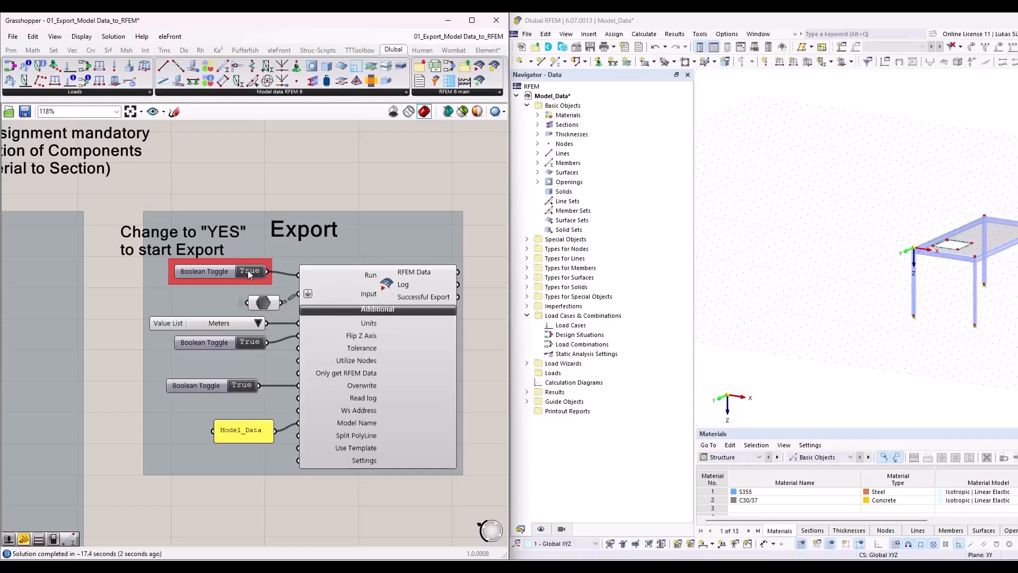
{"action": "scroll", "coordinate": [257, 268], "scroll_direction": "up", "scroll_amount": 3}
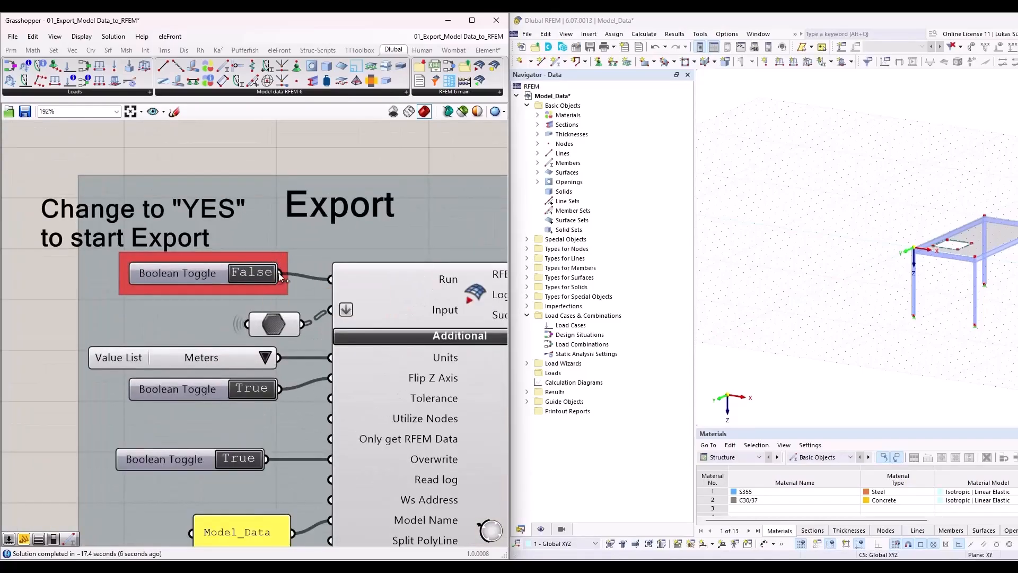
{"action": "scroll", "coordinate": [422, 273], "scroll_direction": "down", "scroll_amount": 8}
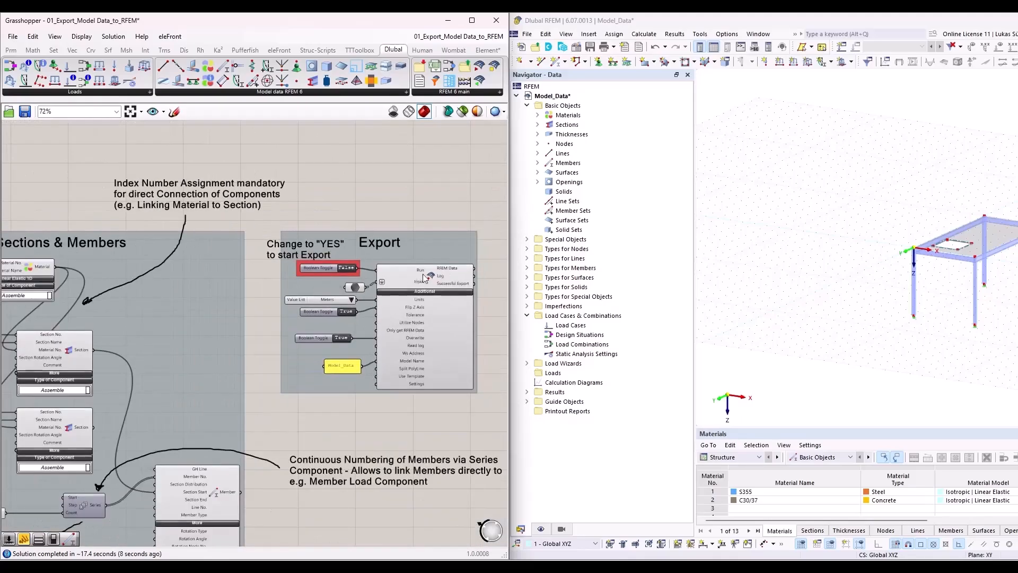
{"action": "scroll", "coordinate": [297, 294], "scroll_direction": "up", "scroll_amount": 4}
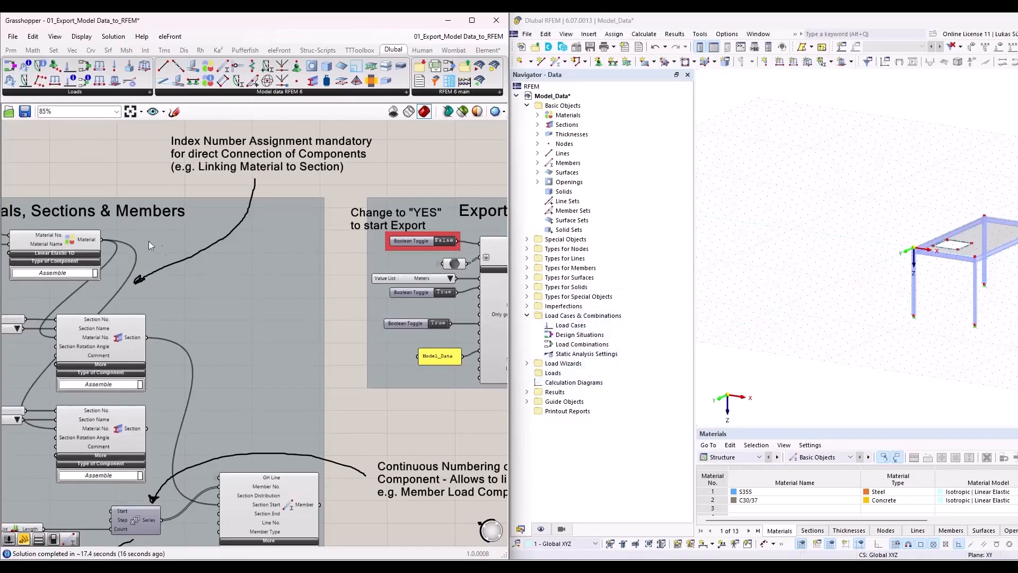
{"action": "right_click_drag", "start_coordinate": [440, 426], "coordinate": [268, 423]}
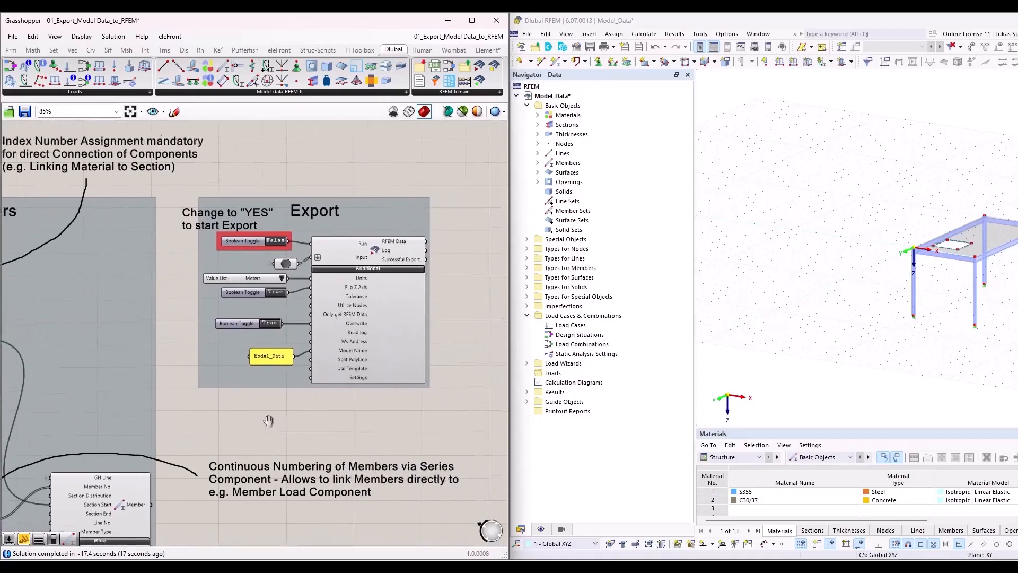
Step: Inspect the exported table frame in RFEM, checking the start and end eccentricities of the long beam without changing it
{"action": "scroll", "coordinate": [222, 235], "scroll_direction": "up", "scroll_amount": 4}
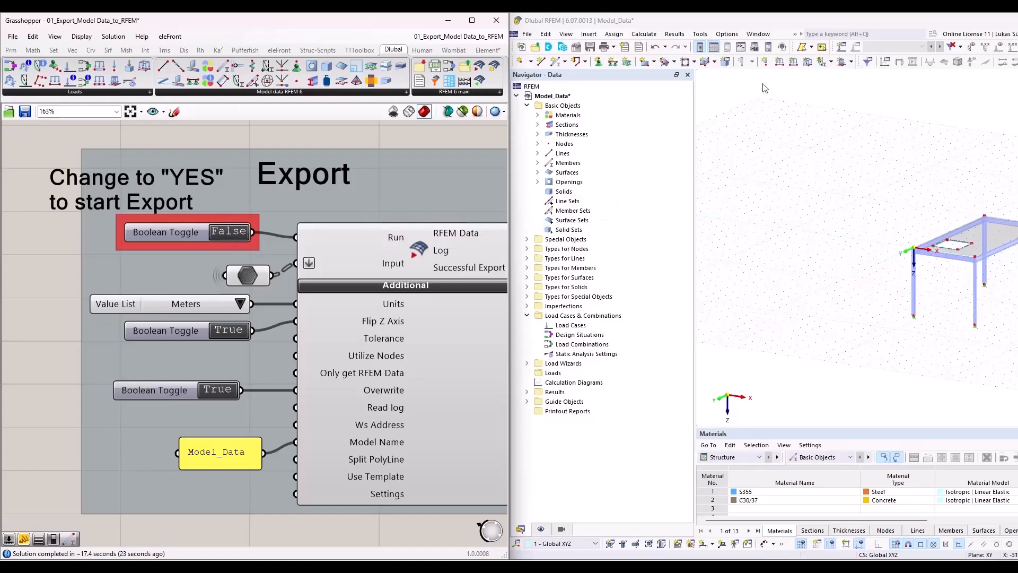
{"action": "scroll", "coordinate": [840, 297], "scroll_direction": "up", "scroll_amount": 3}
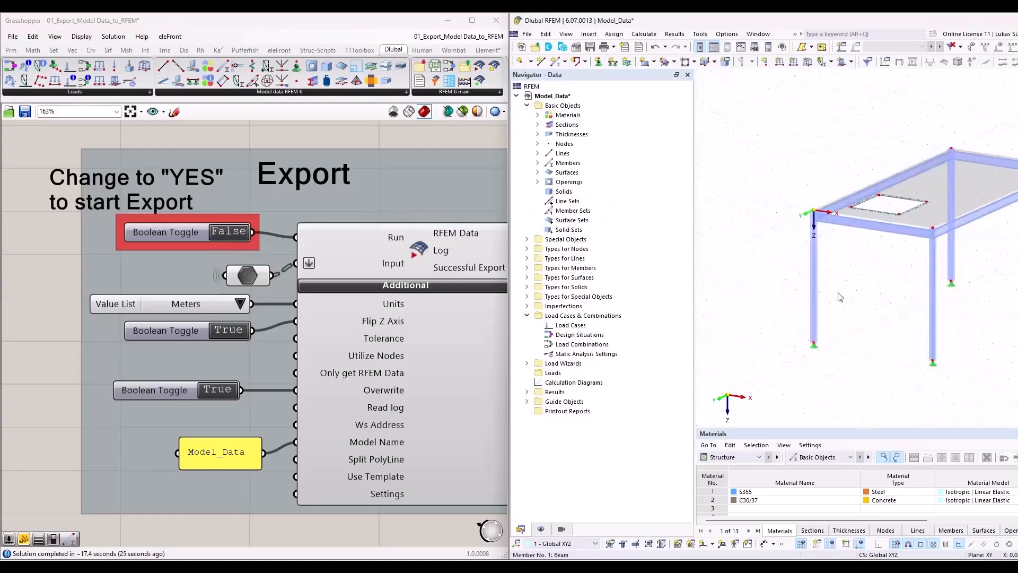
{"action": "scroll", "coordinate": [1002, 291], "scroll_direction": "up", "scroll_amount": 2}
{"action": "scroll", "coordinate": [816, 276], "scroll_direction": "down", "scroll_amount": 3}
{"action": "mouse_move", "coordinate": [841, 294]}
{"action": "middle_mouse_down"}
{"action": "mouse_move", "coordinate": [789, 286]}
{"action": "mouse_move", "coordinate": [814, 289]}
{"action": "mouse_move", "coordinate": [825, 306]}
{"action": "middle_mouse_up"}
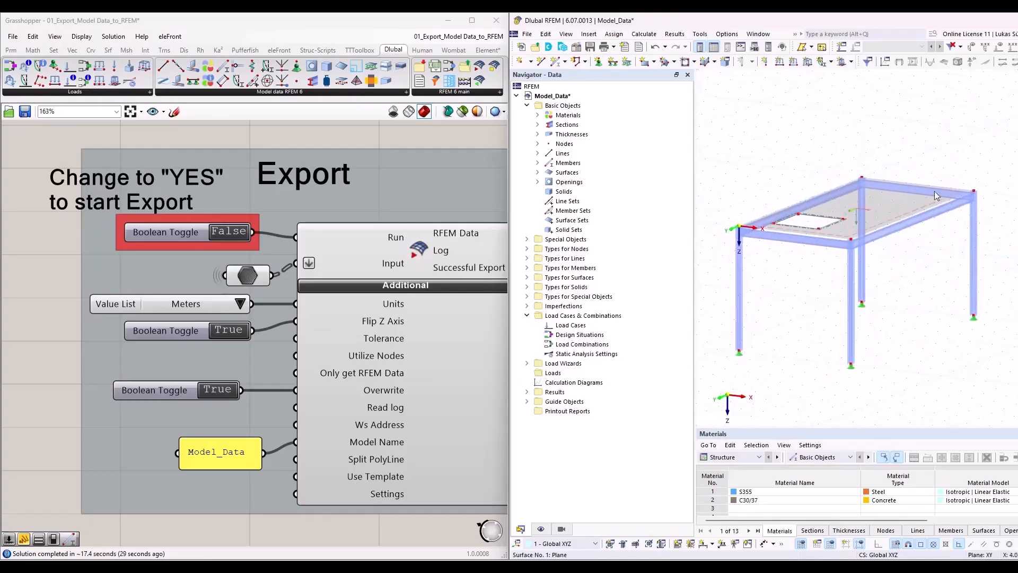
{"action": "double_click", "coordinate": [897, 230]}
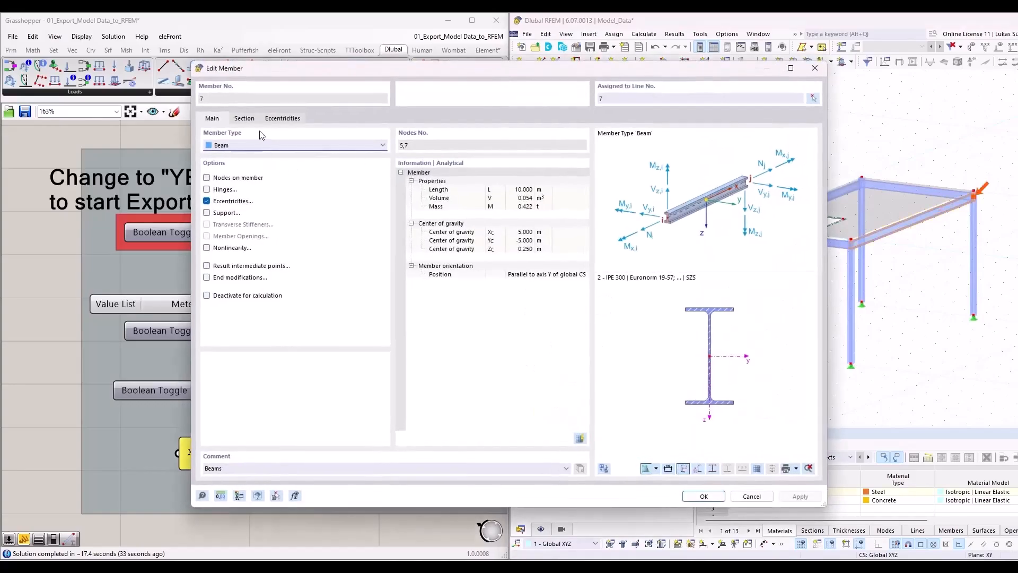
{"action": "left_click", "coordinate": [275, 120]}
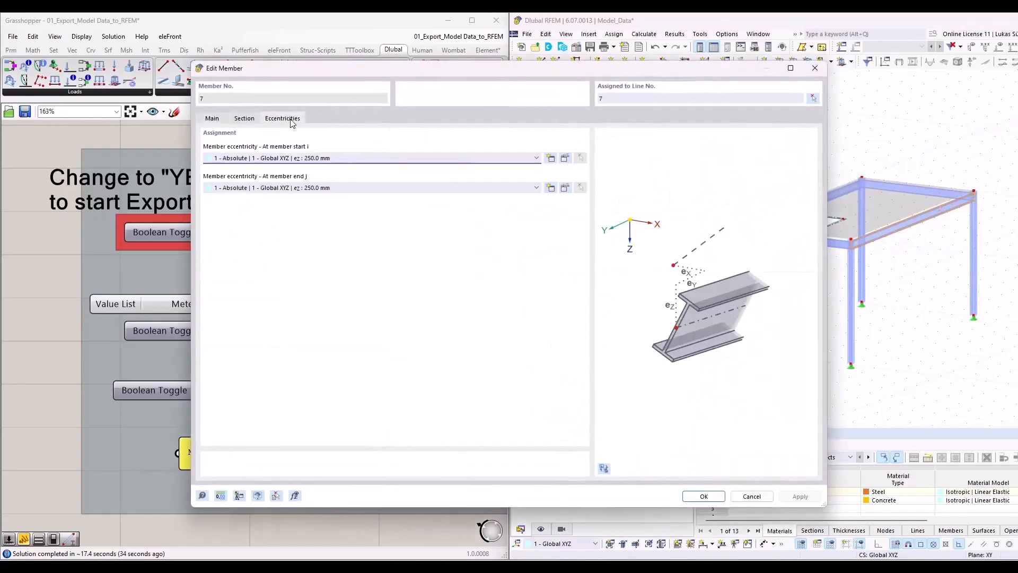
{"action": "left_click", "coordinate": [762, 501]}
Step: List the exported sections and materials in the RFEM navigator and compare them with the model view
{"action": "left_click", "coordinate": [538, 124]}
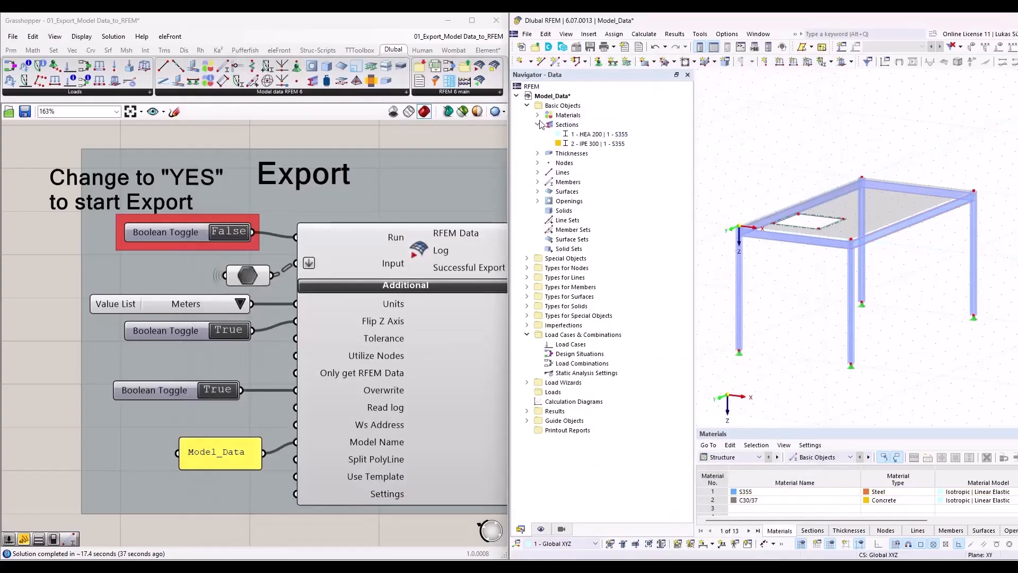
{"action": "left_click", "coordinate": [537, 115]}
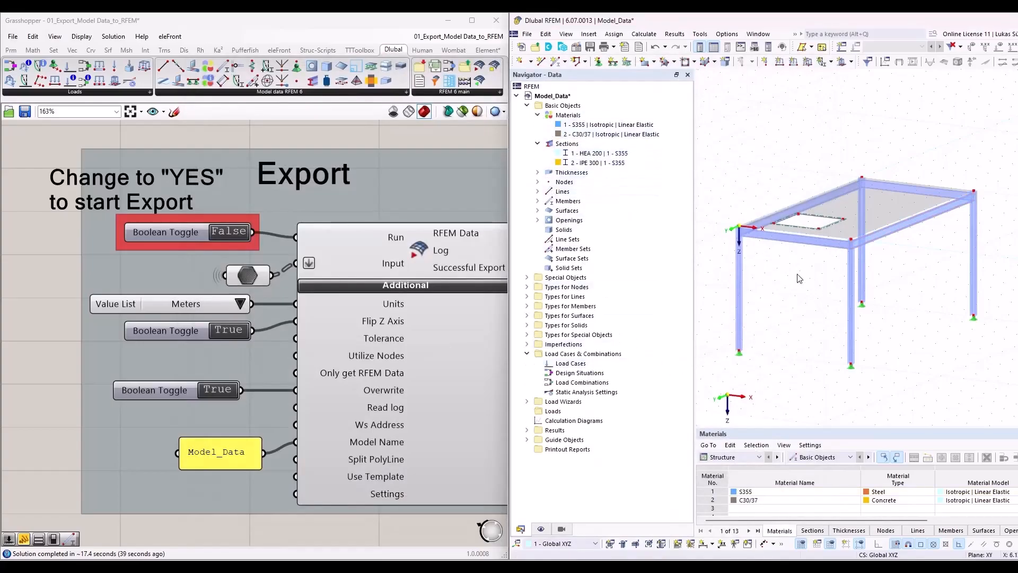
{"action": "scroll", "coordinate": [744, 353], "scroll_direction": "up", "scroll_amount": 6}
{"action": "scroll", "coordinate": [769, 353], "scroll_direction": "down", "scroll_amount": 7}
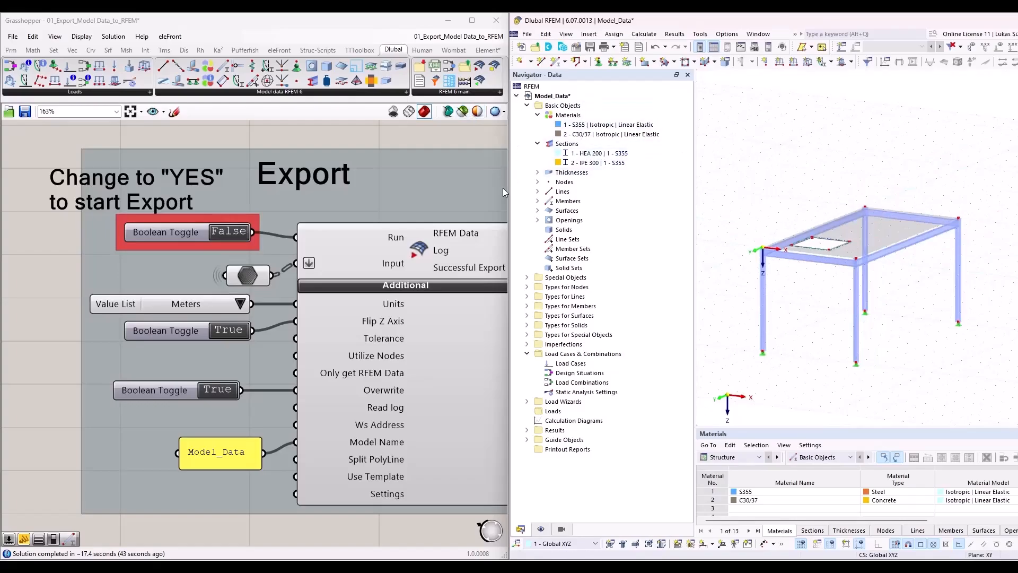
Step: Close the 01_Export_Model Data_to_RFEM definition in Grasshopper without saving its changes
{"action": "left_click_drag", "start_coordinate": [508, 192], "coordinate": [520, 192]}
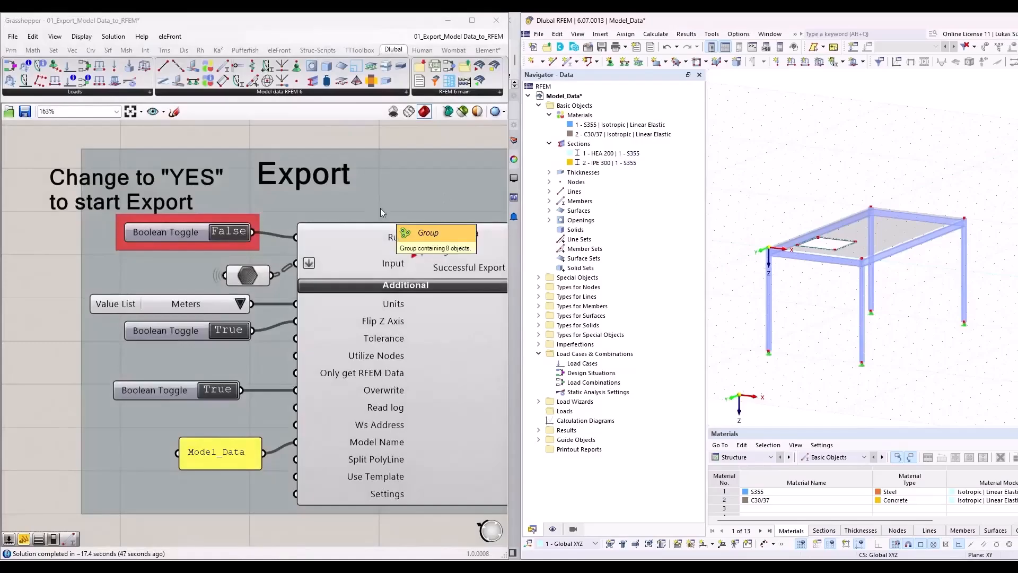
{"action": "scroll", "coordinate": [380, 207], "scroll_direction": "down", "scroll_amount": 6}
{"action": "scroll", "coordinate": [398, 227], "scroll_direction": "down", "scroll_amount": 3}
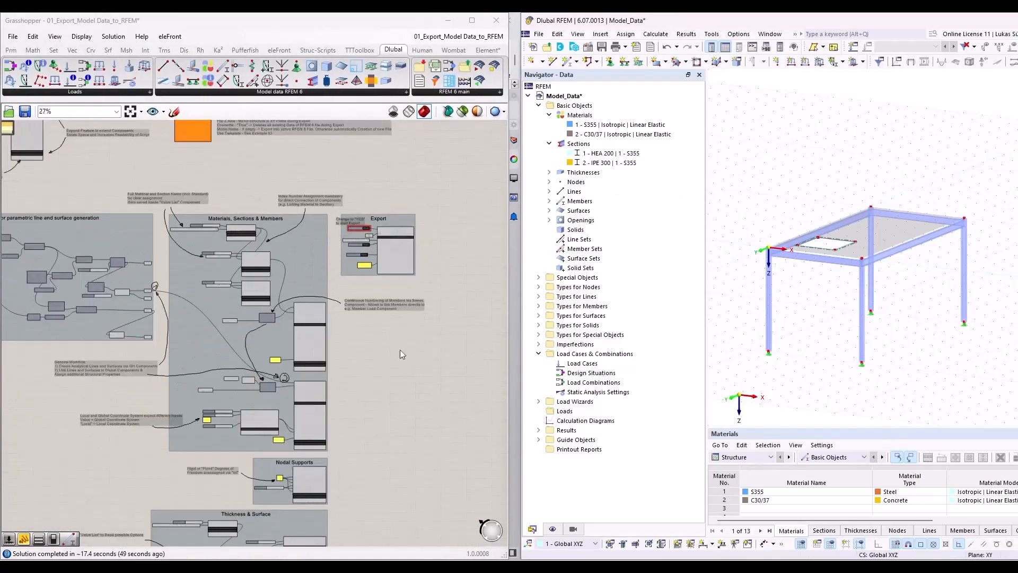
{"action": "mouse_move", "coordinate": [369, 415]}
{"action": "right_mouse_down"}
{"action": "mouse_move", "coordinate": [440, 425]}
{"action": "mouse_move", "coordinate": [448, 456]}
{"action": "right_mouse_up"}
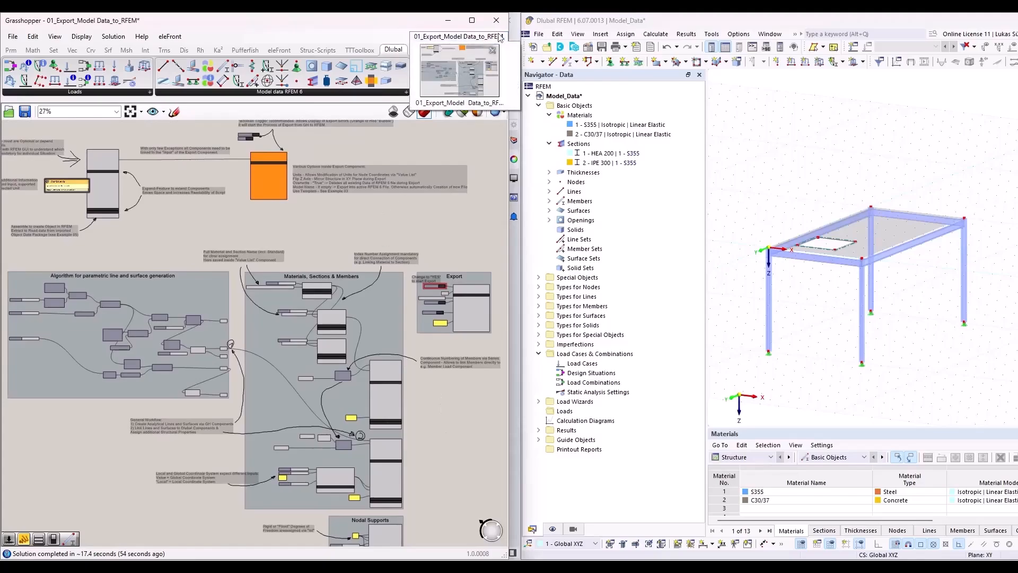
{"action": "left_click", "coordinate": [491, 53]}
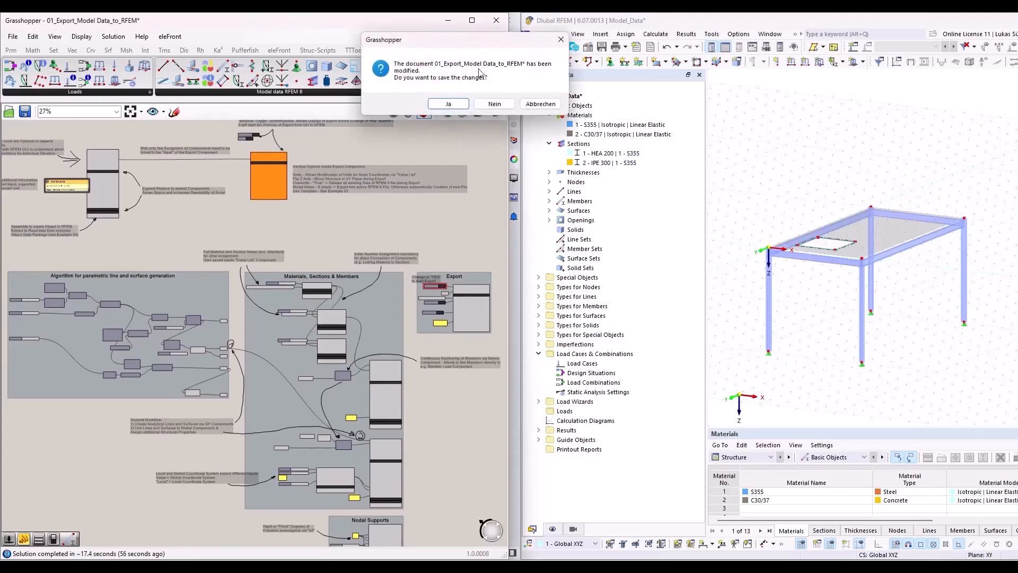
{"action": "left_click", "coordinate": [493, 98]}
Step: Fit the RFEM window into its half of the screen and close the Model_Data model
{"action": "left_click_drag", "start_coordinate": [978, 24], "coordinate": [1016, 15]}
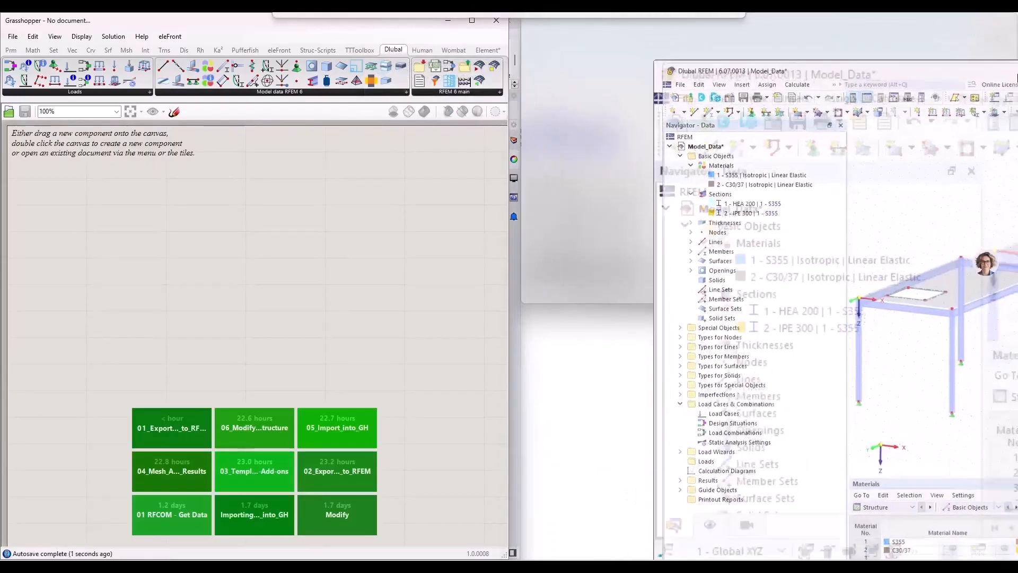
{"action": "left_click", "coordinate": [923, 35]}
{"action": "left_click_drag", "start_coordinate": [929, 21], "coordinate": [1016, 181]}
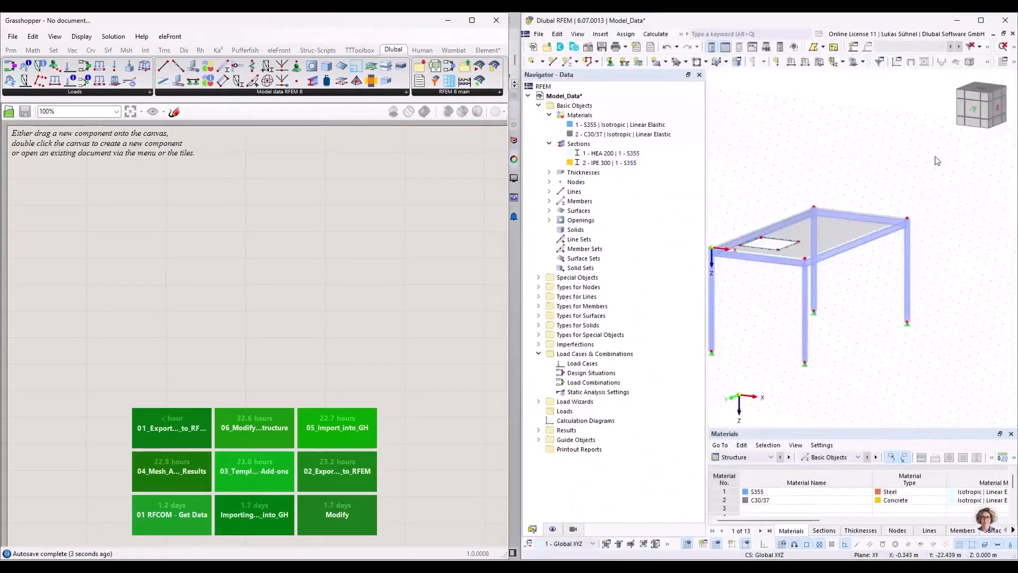
{"action": "left_click", "coordinate": [1010, 34]}
{"action": "left_click", "coordinate": [816, 336]}
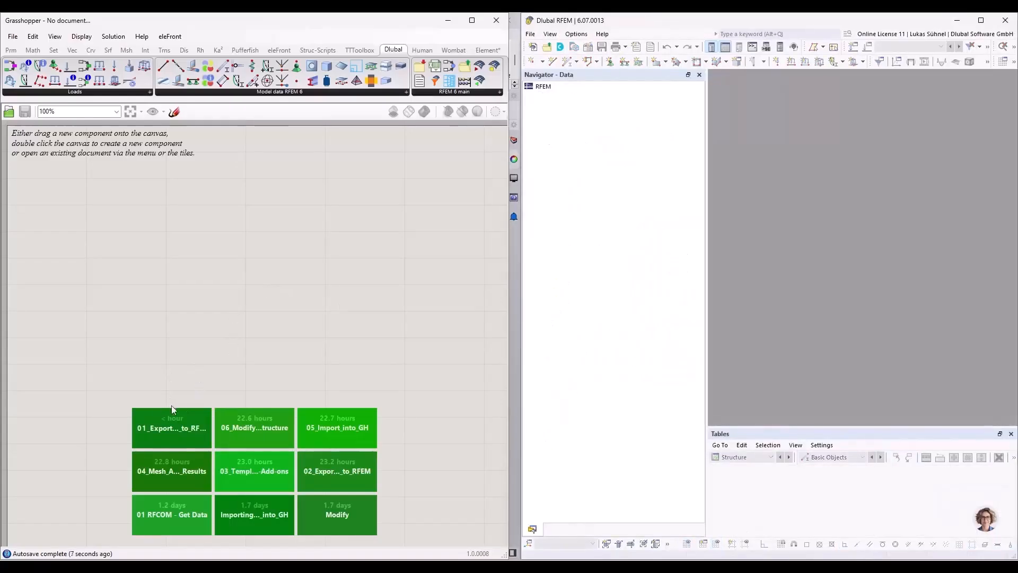
Step: Open the recent definition 02_Export_Loading_to_RFEM in Grasshopper and bring its groups into view
{"action": "left_click", "coordinate": [355, 476]}
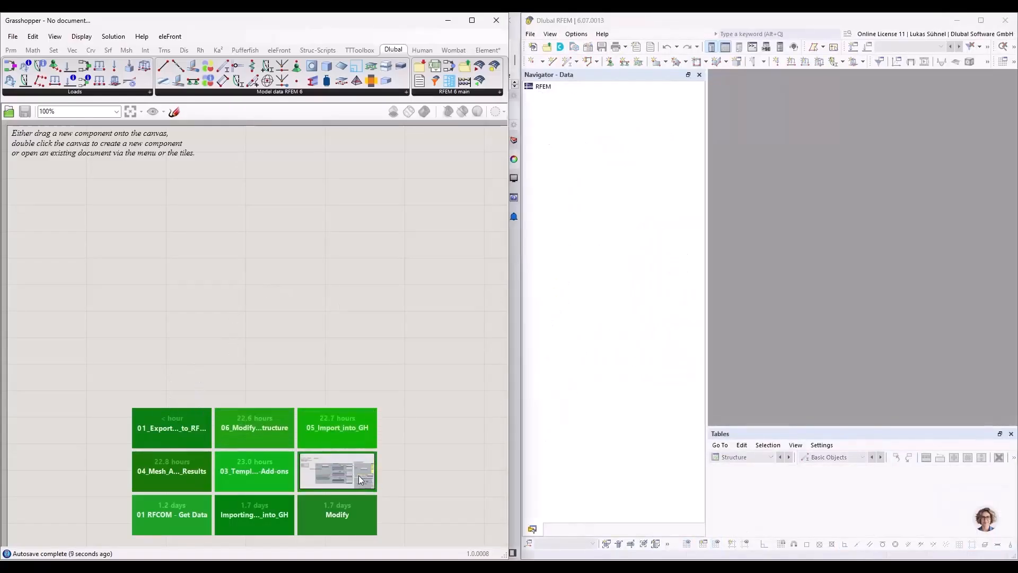
{"action": "left_click", "coordinate": [354, 473]}
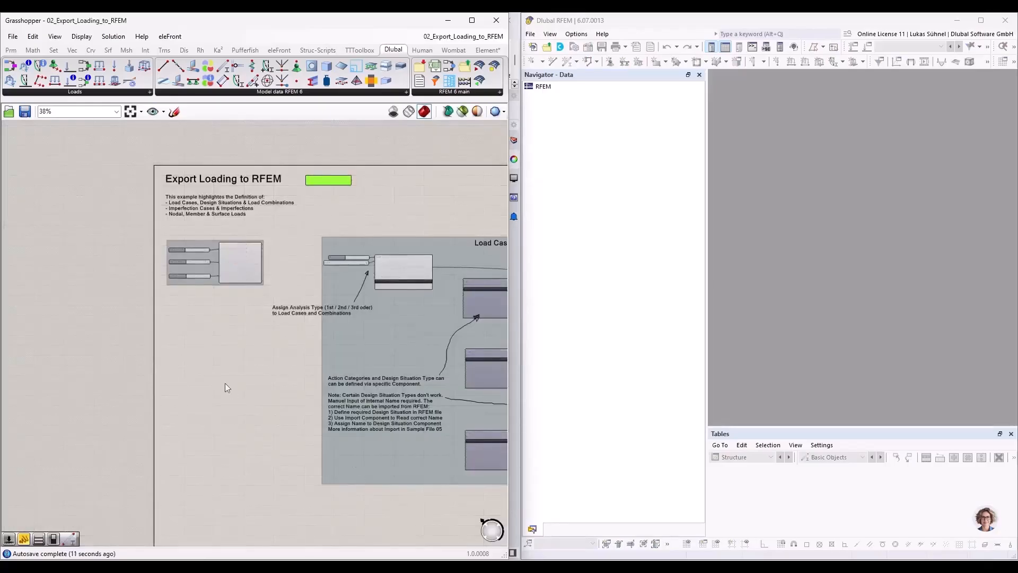
{"action": "scroll", "coordinate": [232, 393], "scroll_direction": "down", "scroll_amount": 2}
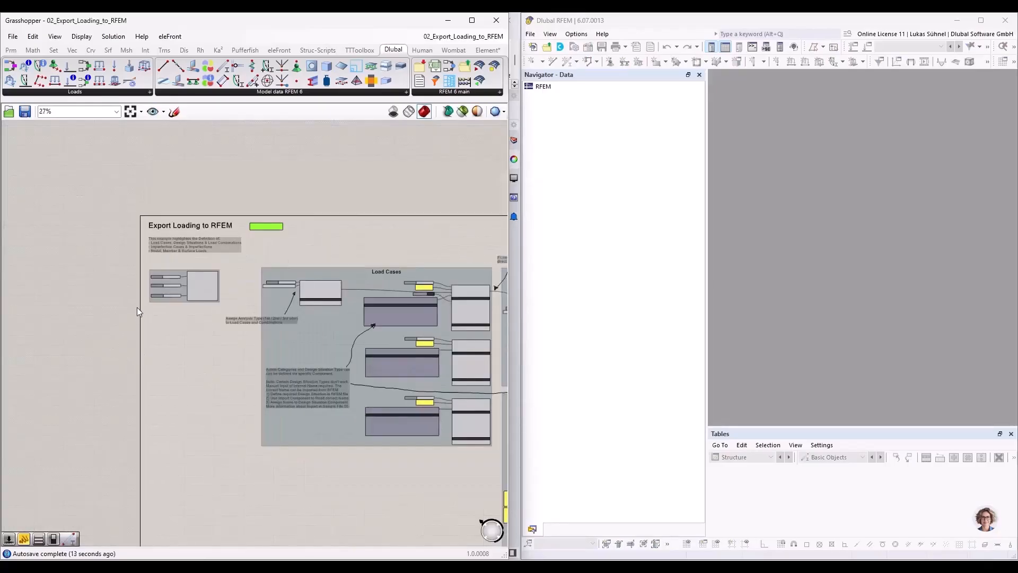
{"action": "scroll", "coordinate": [133, 287], "scroll_direction": "down", "scroll_amount": 2}
{"action": "scroll", "coordinate": [138, 241], "scroll_direction": "down", "scroll_amount": 2}
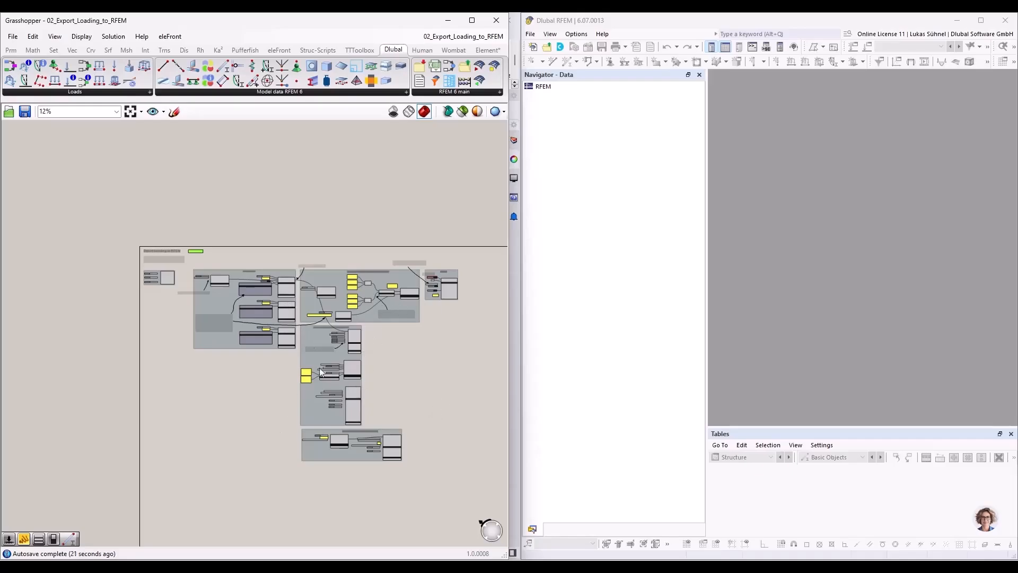
Step: Maximize the Grasshopper window so the complete loading definition is in view
{"action": "scroll", "coordinate": [434, 402], "scroll_direction": "up", "scroll_amount": 3}
{"action": "right_click_drag", "start_coordinate": [352, 330], "coordinate": [434, 350]}
{"action": "left_click", "coordinate": [472, 20]}
{"action": "right_click_drag", "start_coordinate": [275, 177], "coordinate": [333, 173]}
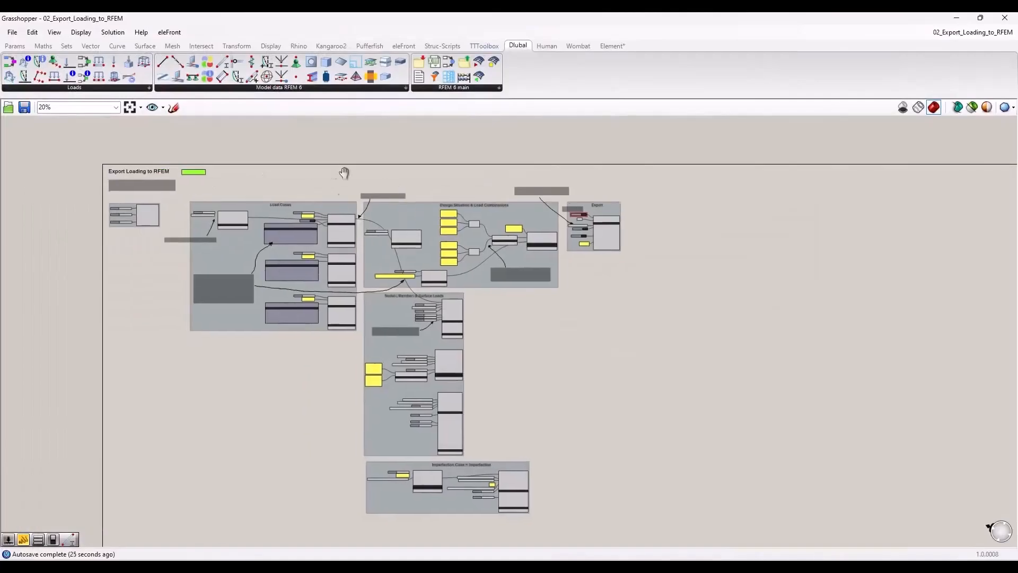
Step: Examine the Load Cases group, including the static analysis settings, action categories and design situation types feeding each load case
{"action": "scroll", "coordinate": [194, 189], "scroll_direction": "up", "scroll_amount": 4}
{"action": "right_click_drag", "start_coordinate": [245, 377], "coordinate": [119, 286]}
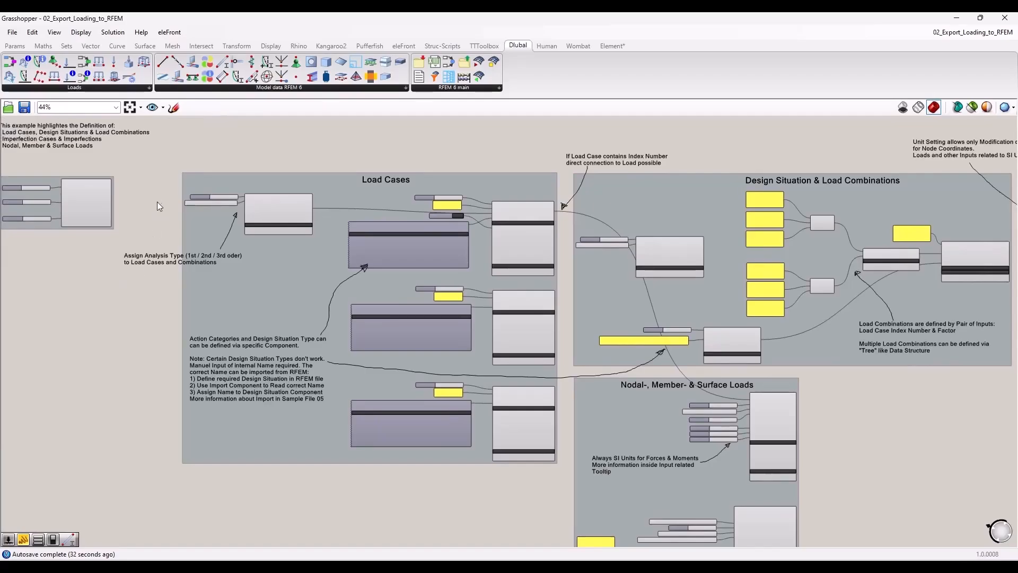
{"action": "right_click_drag", "start_coordinate": [254, 159], "coordinate": [286, 237]}
{"action": "scroll", "coordinate": [491, 407], "scroll_direction": "up", "scroll_amount": 4}
{"action": "right_click_drag", "start_coordinate": [396, 308], "coordinate": [394, 281]}
{"action": "scroll", "coordinate": [394, 282], "scroll_direction": "down", "scroll_amount": 2}
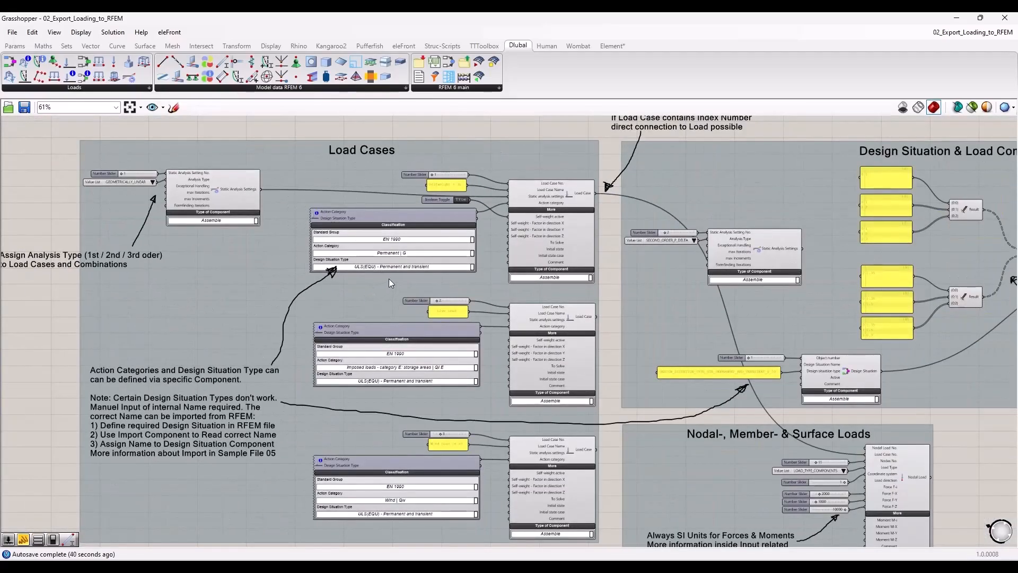
Step: Examine how the Design Situation & Load Combinations group pairs load case numbers with factors and feeds the Load Combination component
{"action": "right_click_drag", "start_coordinate": [984, 432], "coordinate": [596, 414]}
{"action": "scroll", "coordinate": [612, 328], "scroll_direction": "up", "scroll_amount": 2}
{"action": "scroll", "coordinate": [490, 218], "scroll_direction": "down", "scroll_amount": 1}
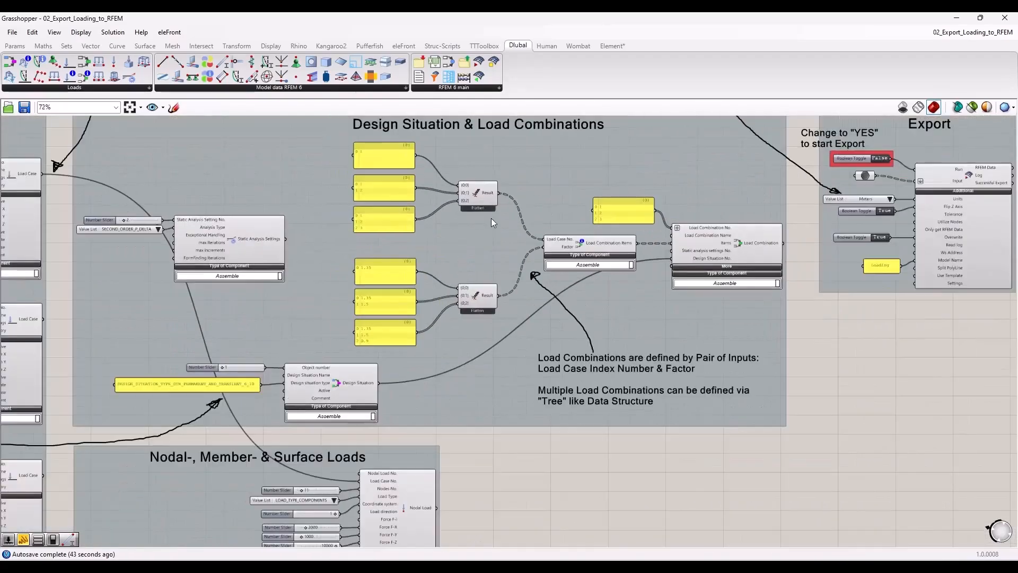
{"action": "right_click_drag", "start_coordinate": [525, 156], "coordinate": [526, 201]}
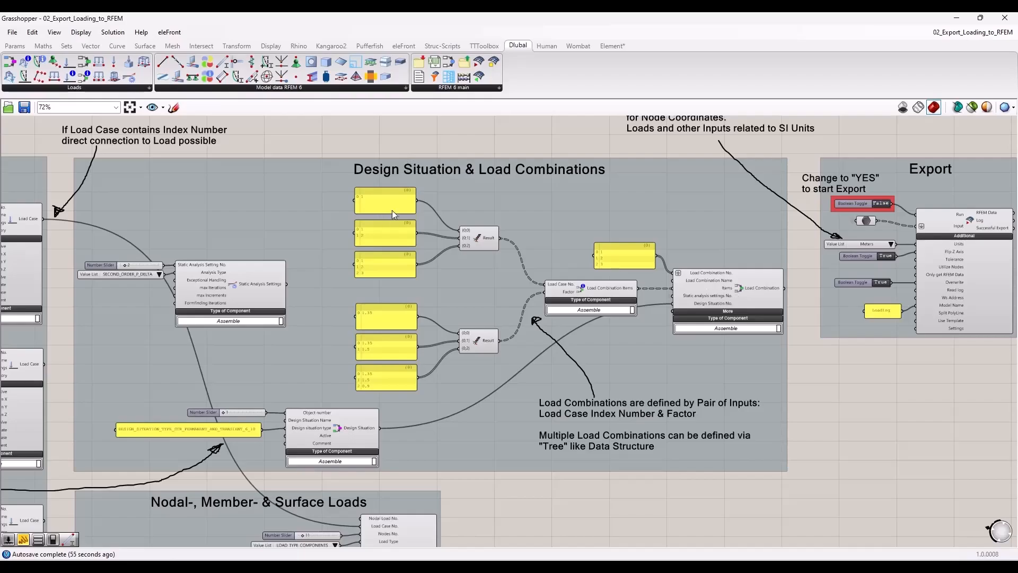
{"action": "scroll", "coordinate": [425, 208], "scroll_direction": "down", "scroll_amount": 1}
{"action": "left_click", "coordinate": [718, 281]}
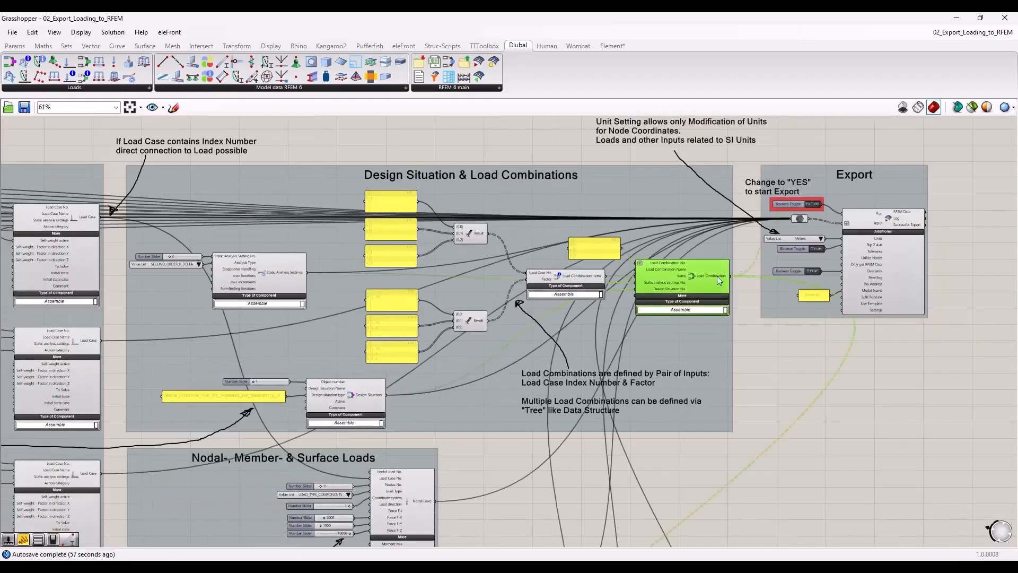
{"action": "left_click", "coordinate": [762, 423]}
Step: Examine the Nodal-, Member- & Surface Loads group, including the inputs of the Nodal Load, Free Polygon Load and Member Load components
{"action": "right_click_drag", "start_coordinate": [532, 501], "coordinate": [566, 186]}
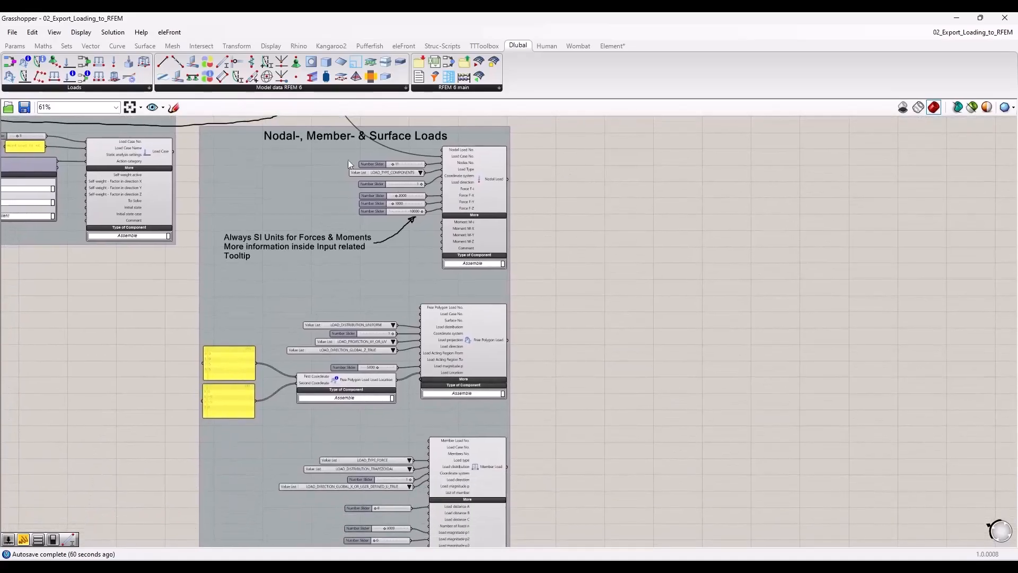
{"action": "left_click", "coordinate": [484, 164]}
{"action": "left_click", "coordinate": [533, 215]}
{"action": "right_click_drag", "start_coordinate": [557, 154], "coordinate": [546, 173]}
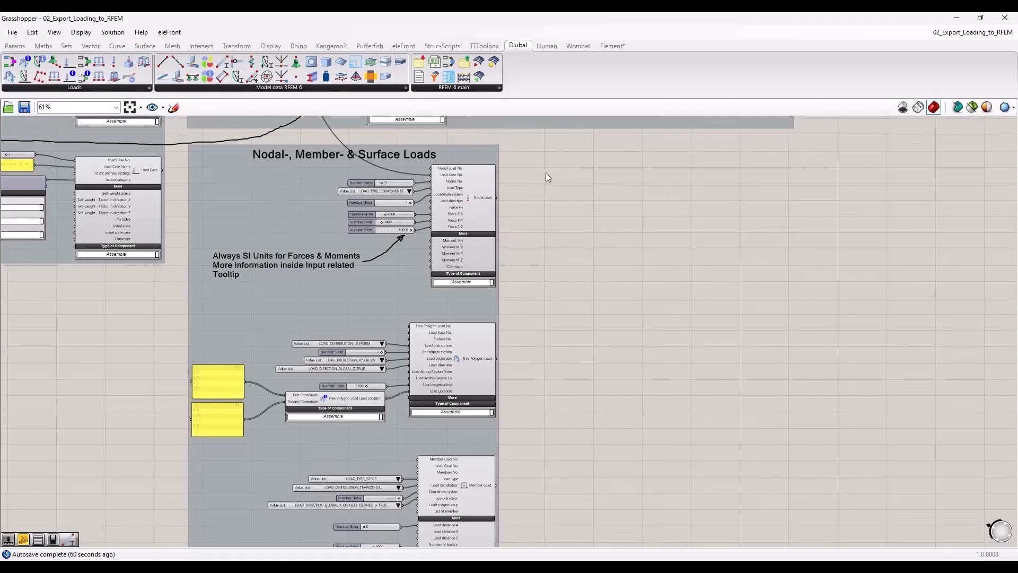
{"action": "scroll", "coordinate": [566, 219], "scroll_direction": "up", "scroll_amount": 1}
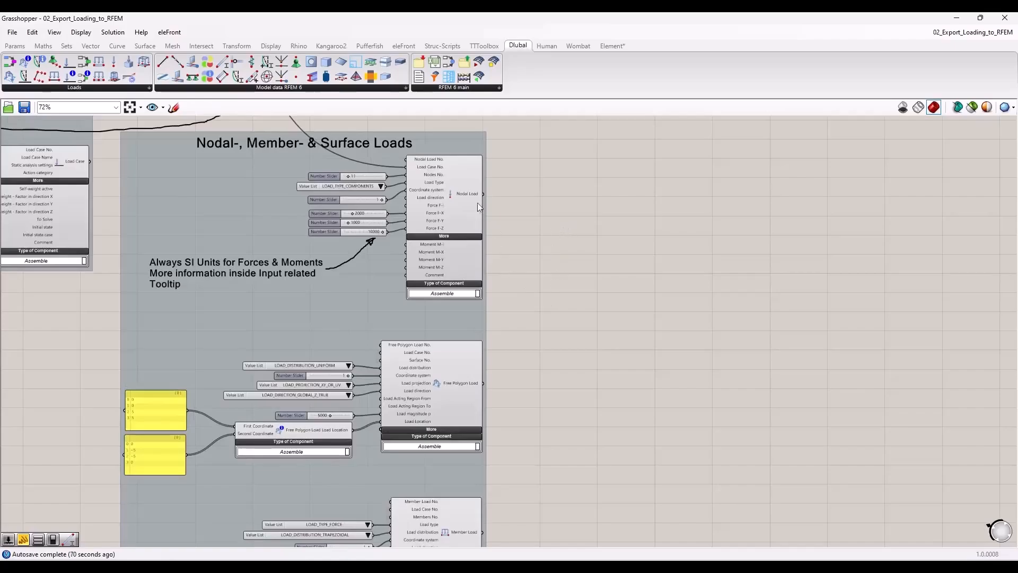
{"action": "left_click", "coordinate": [455, 206]}
{"action": "right_click_drag", "start_coordinate": [478, 364], "coordinate": [457, 268]}
{"action": "left_click", "coordinate": [533, 354]}
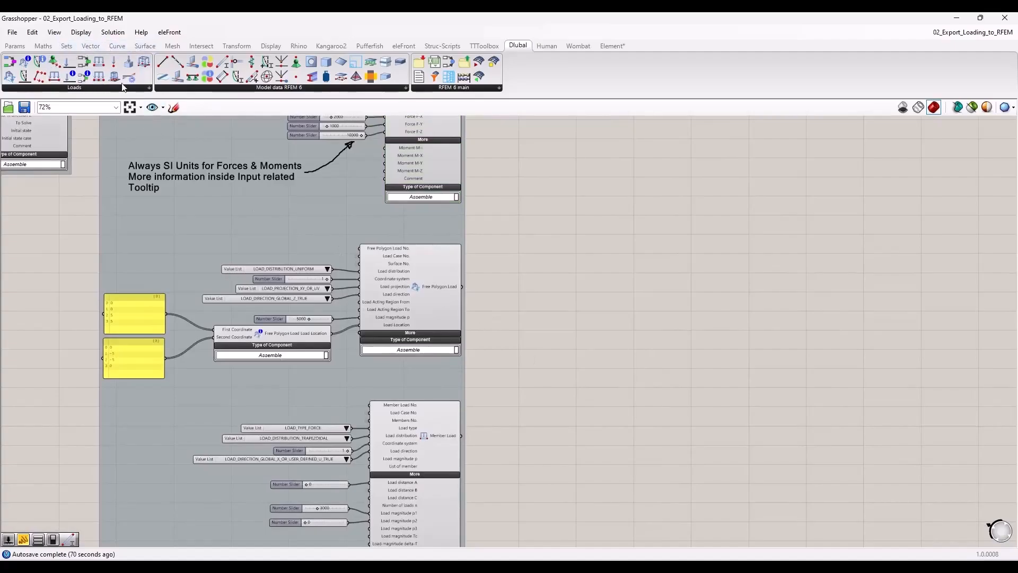
{"action": "scroll", "coordinate": [487, 332], "scroll_direction": "down", "scroll_amount": 2}
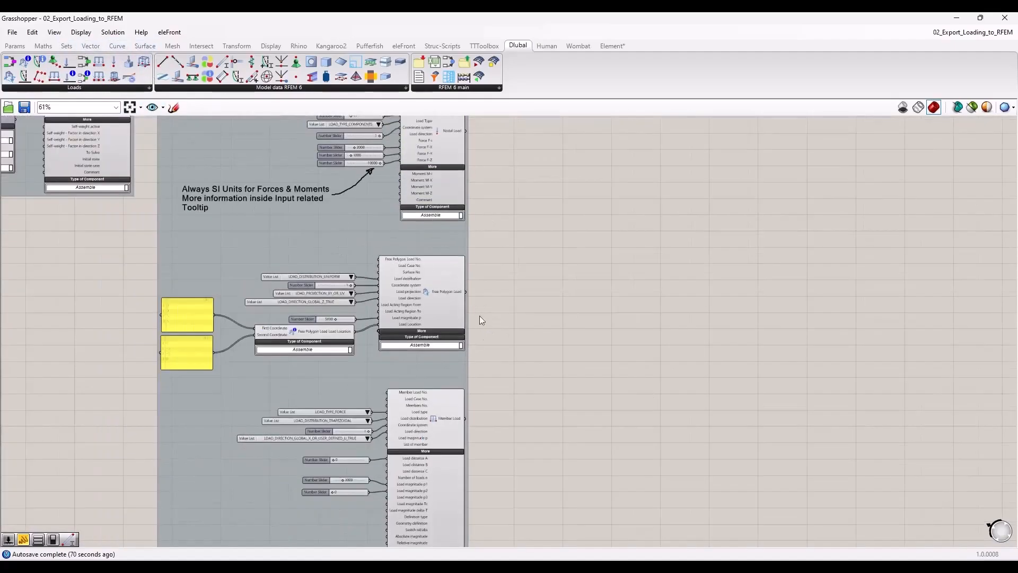
Step: Examine the Imperfection Case + Imperfection group and the inputs linking the imperfection case to the Member Imperfection component
{"action": "right_click_drag", "start_coordinate": [530, 426], "coordinate": [542, 133]}
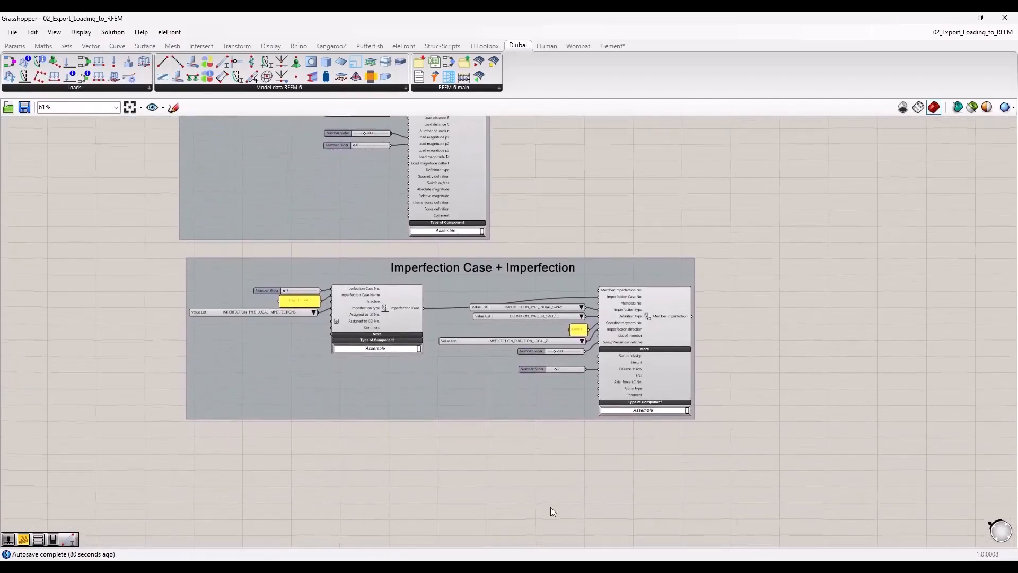
{"action": "scroll", "coordinate": [435, 419], "scroll_direction": "up", "scroll_amount": 2}
{"action": "scroll", "coordinate": [431, 427], "scroll_direction": "up", "scroll_amount": 1}
{"action": "right_click_drag", "start_coordinate": [413, 443], "coordinate": [363, 456]}
{"action": "scroll", "coordinate": [409, 450], "scroll_direction": "down", "scroll_amount": 1}
{"action": "scroll", "coordinate": [367, 447], "scroll_direction": "up", "scroll_amount": 1}
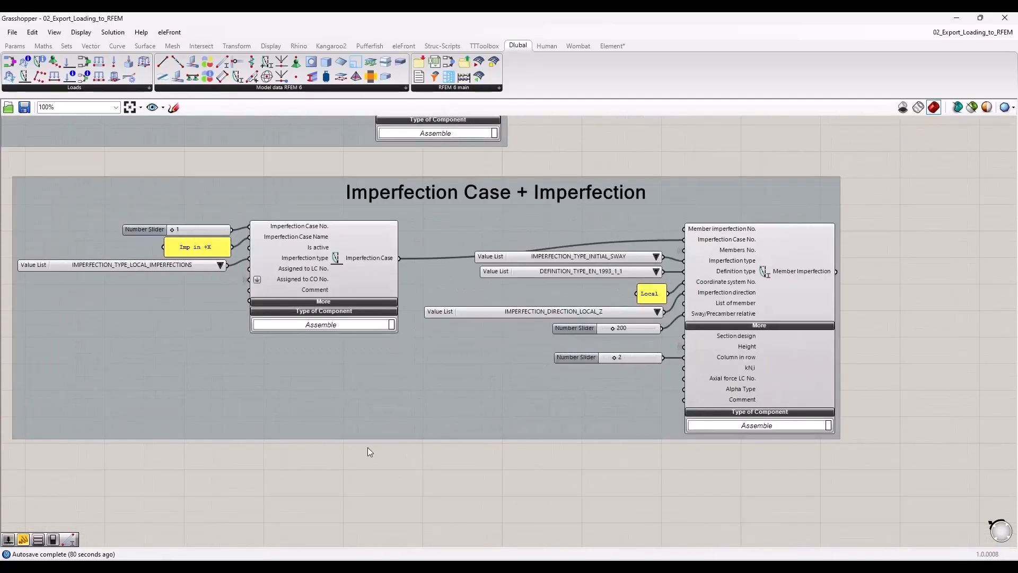
{"action": "left_click", "coordinate": [789, 273]}
{"action": "left_click", "coordinate": [487, 461]}
{"action": "scroll", "coordinate": [505, 387], "scroll_direction": "down", "scroll_amount": 1}
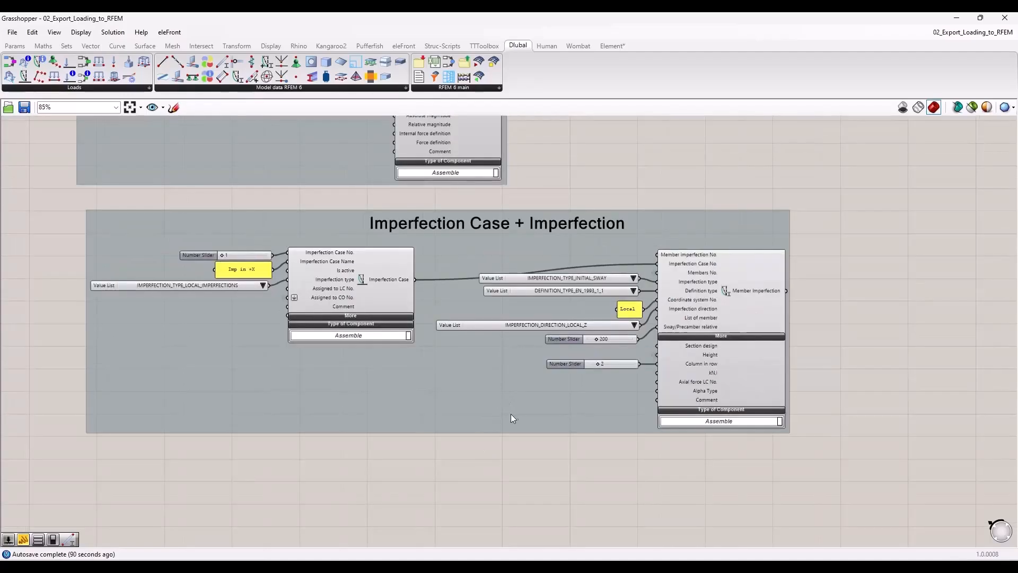
{"action": "scroll", "coordinate": [513, 412], "scroll_direction": "up", "scroll_amount": 1}
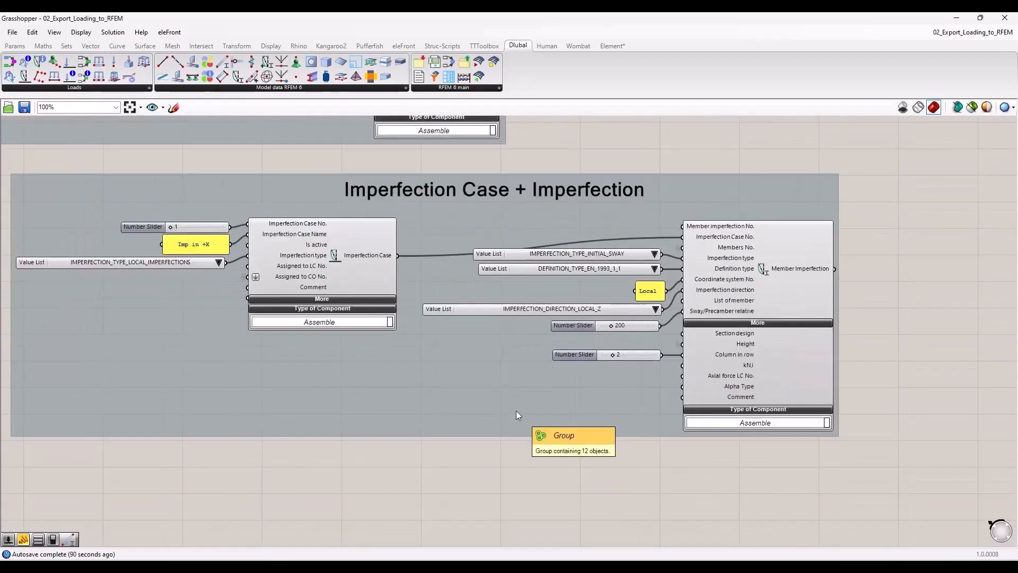
{"action": "scroll", "coordinate": [516, 411], "scroll_direction": "down", "scroll_amount": 1}
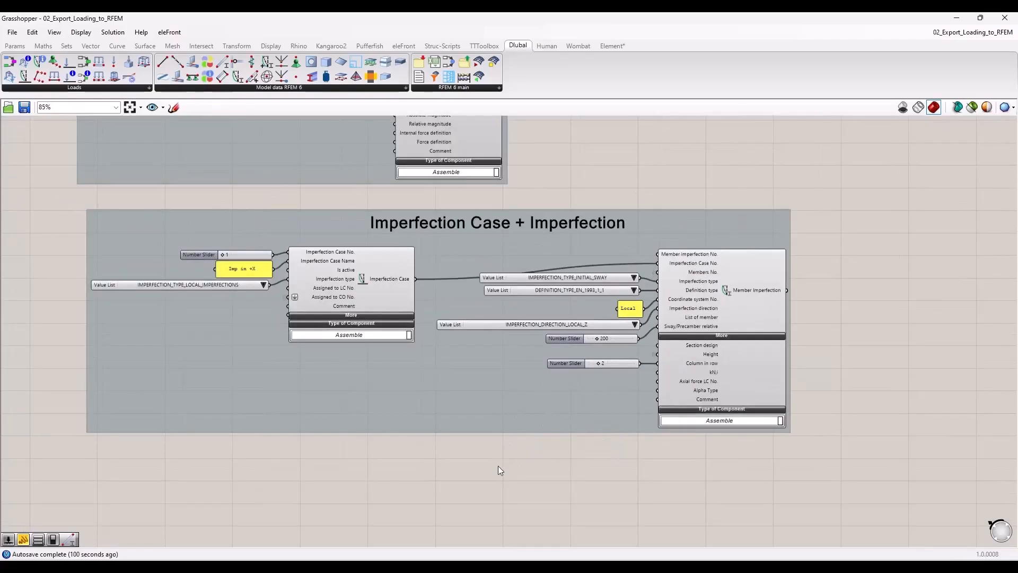
Step: Review the overall layout of the Export Loading to RFEM definition, from the slider-driven cluster across the load groups to Export
{"action": "scroll", "coordinate": [488, 483], "scroll_direction": "down", "scroll_amount": 6}
{"action": "right_click_drag", "start_coordinate": [225, 275], "coordinate": [300, 461]}
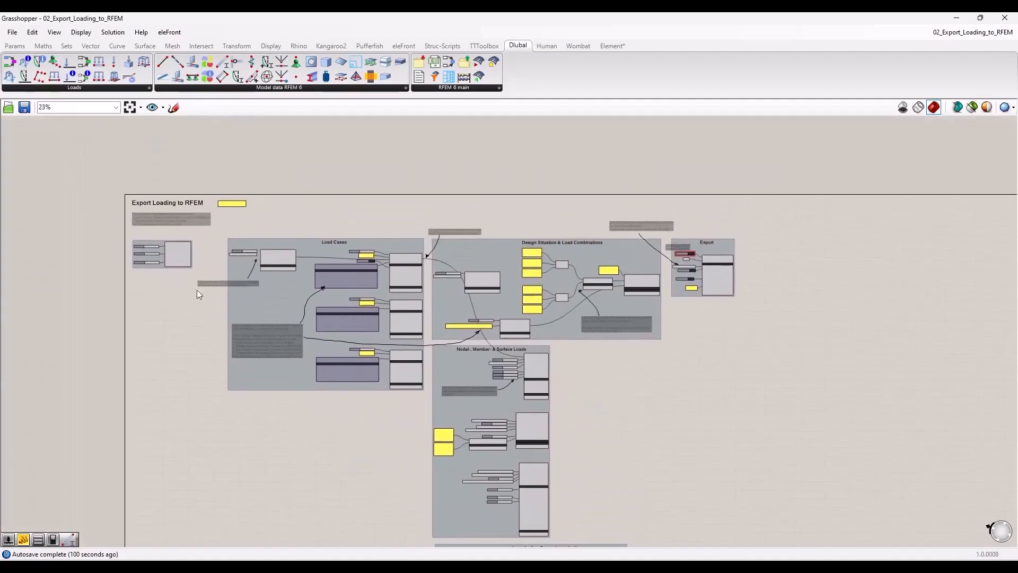
{"action": "scroll", "coordinate": [184, 294], "scroll_direction": "up", "scroll_amount": 4}
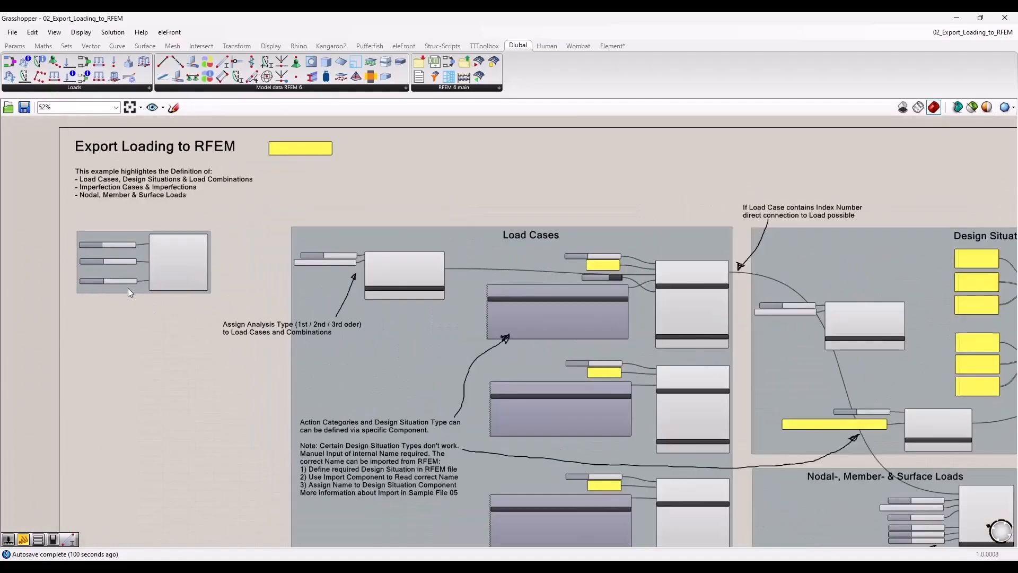
{"action": "scroll", "coordinate": [129, 288], "scroll_direction": "up", "scroll_amount": 2}
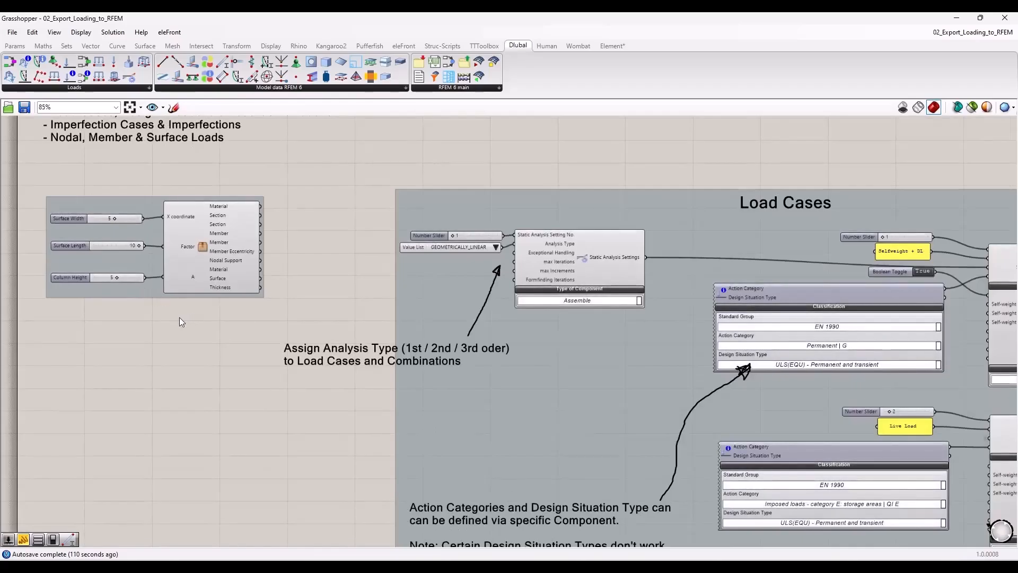
{"action": "scroll", "coordinate": [178, 315], "scroll_direction": "down", "scroll_amount": 2}
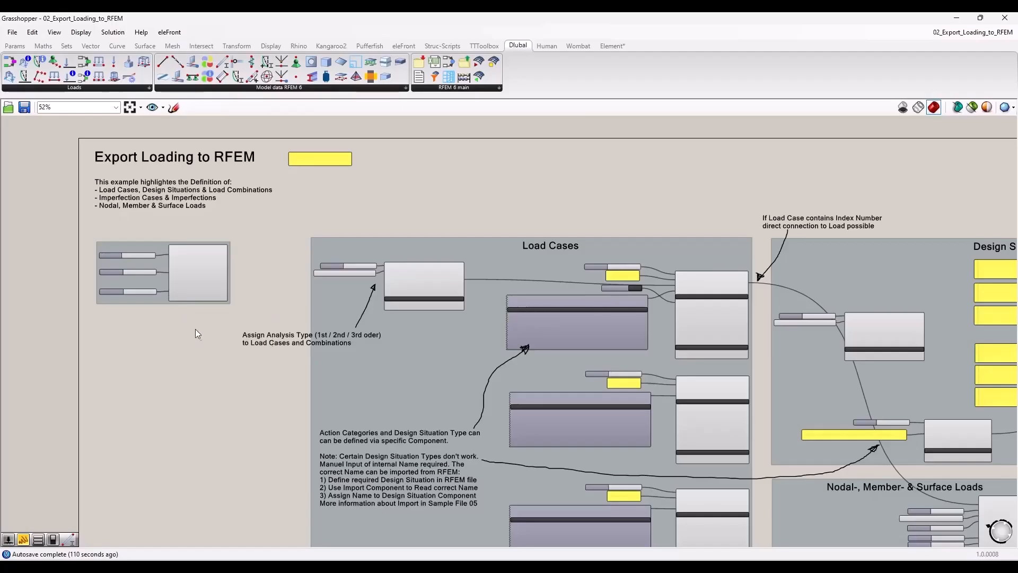
{"action": "scroll", "coordinate": [186, 371], "scroll_direction": "down", "scroll_amount": 2}
{"action": "right_click_drag", "start_coordinate": [230, 459], "coordinate": [116, 356]}
{"action": "scroll", "coordinate": [145, 387], "scroll_direction": "down", "scroll_amount": 1}
{"action": "left_click_drag", "start_coordinate": [130, 166], "coordinate": [331, 174]}
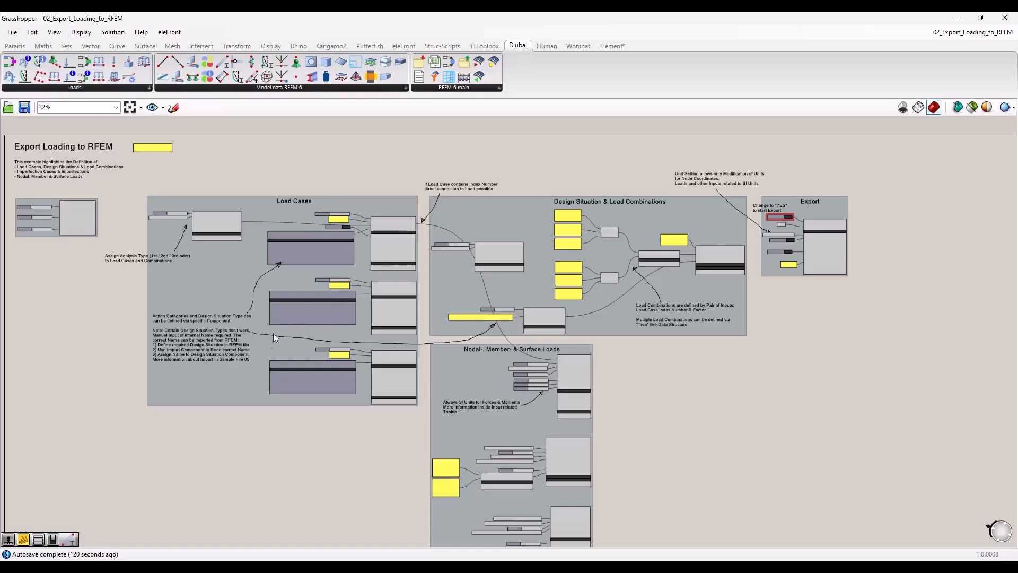
Step: Open the cluster fed by the Surface Width, Surface Length and Column Height sliders, inspect its components, and return to 02_Export_Loading_to_RFEM
{"action": "scroll", "coordinate": [80, 223], "scroll_direction": "up", "scroll_amount": 6}
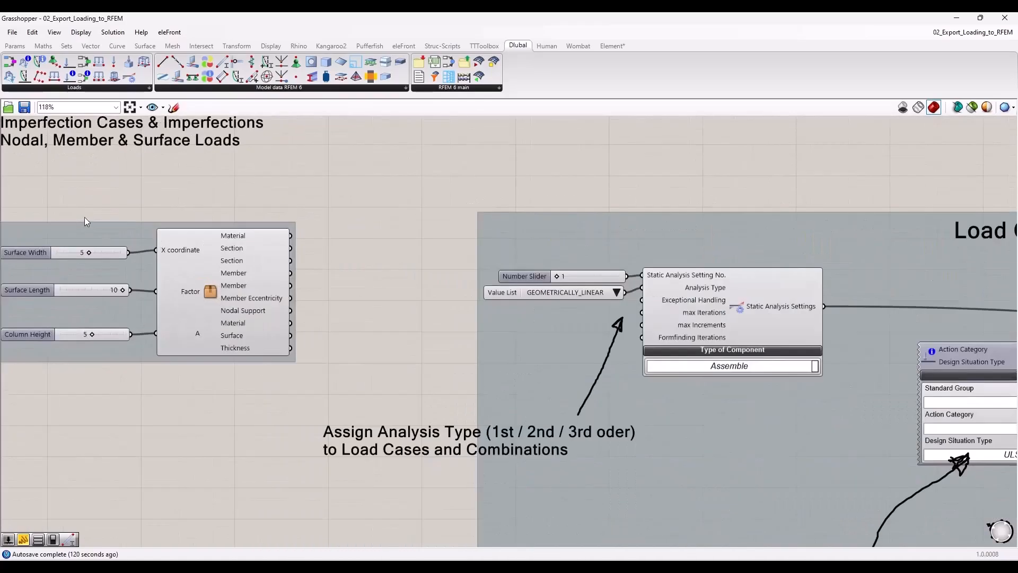
{"action": "right_click_drag", "start_coordinate": [186, 190], "coordinate": [174, 231]}
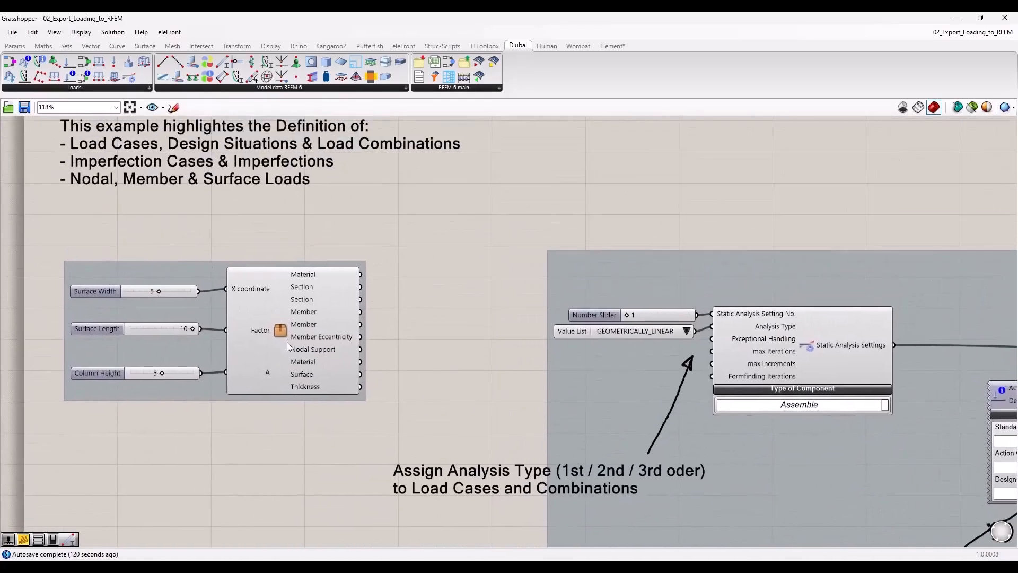
{"action": "mouse_move", "coordinate": [283, 329]}
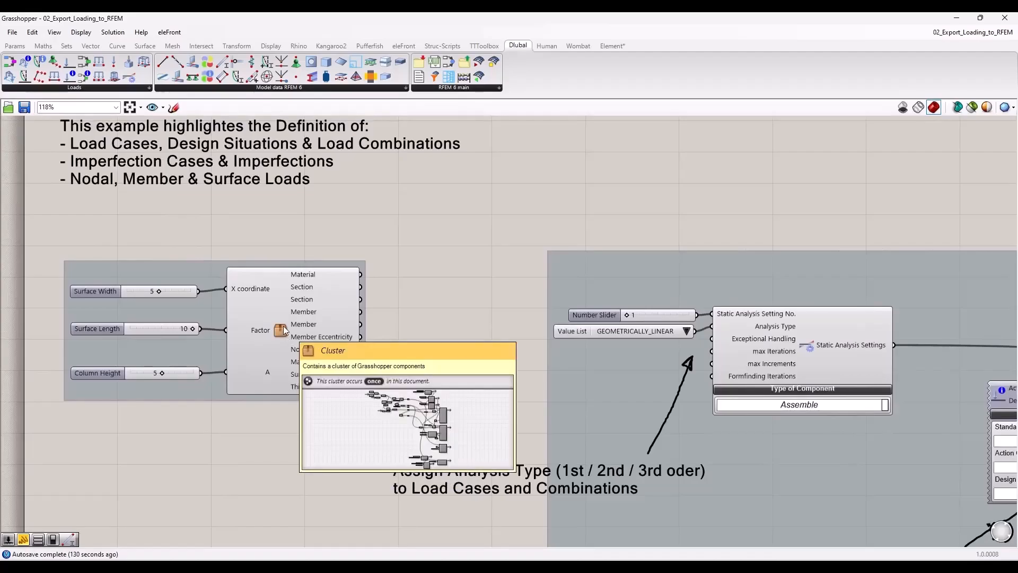
{"action": "double_click", "coordinate": [284, 329]}
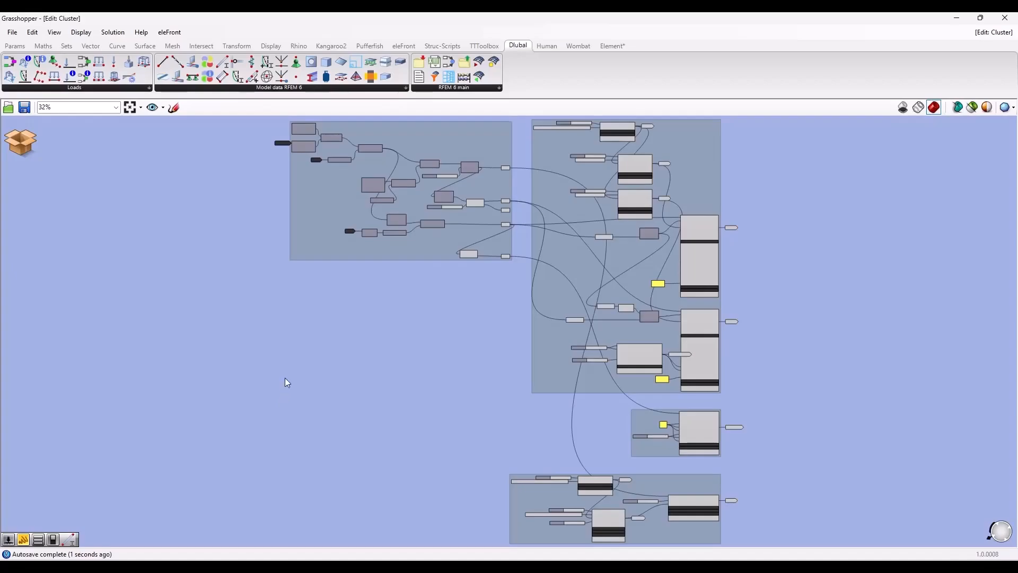
{"action": "scroll", "coordinate": [540, 144], "scroll_direction": "up", "scroll_amount": 4}
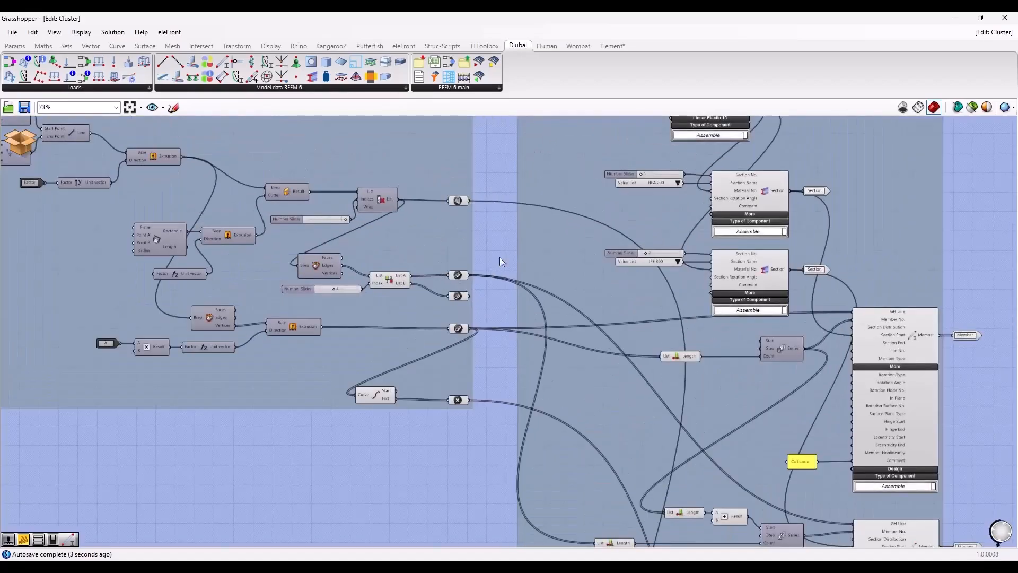
{"action": "scroll", "coordinate": [499, 257], "scroll_direction": "down", "scroll_amount": 1}
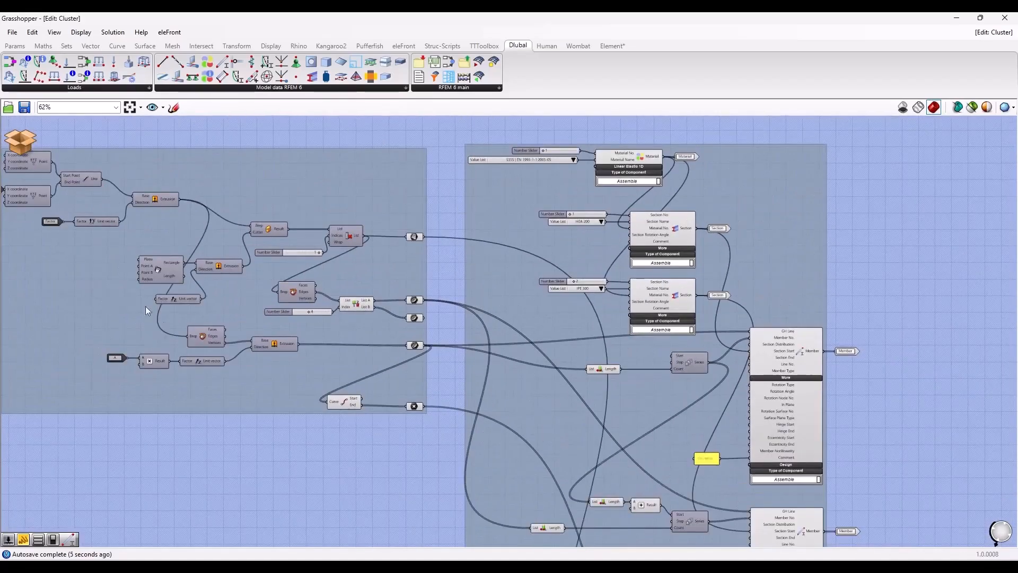
{"action": "right_click_drag", "start_coordinate": [405, 477], "coordinate": [238, 135]}
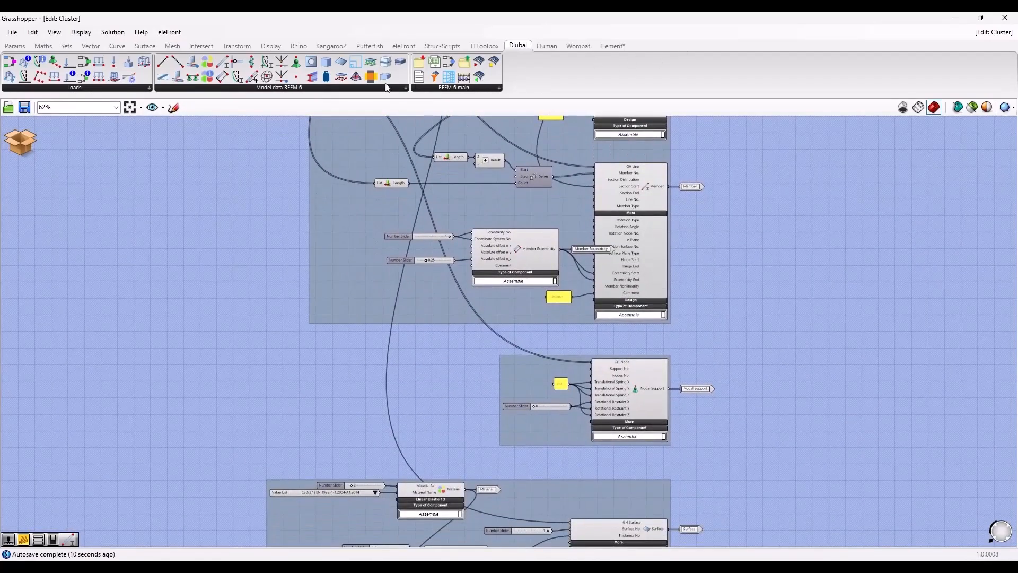
{"action": "left_click", "coordinate": [994, 33]}
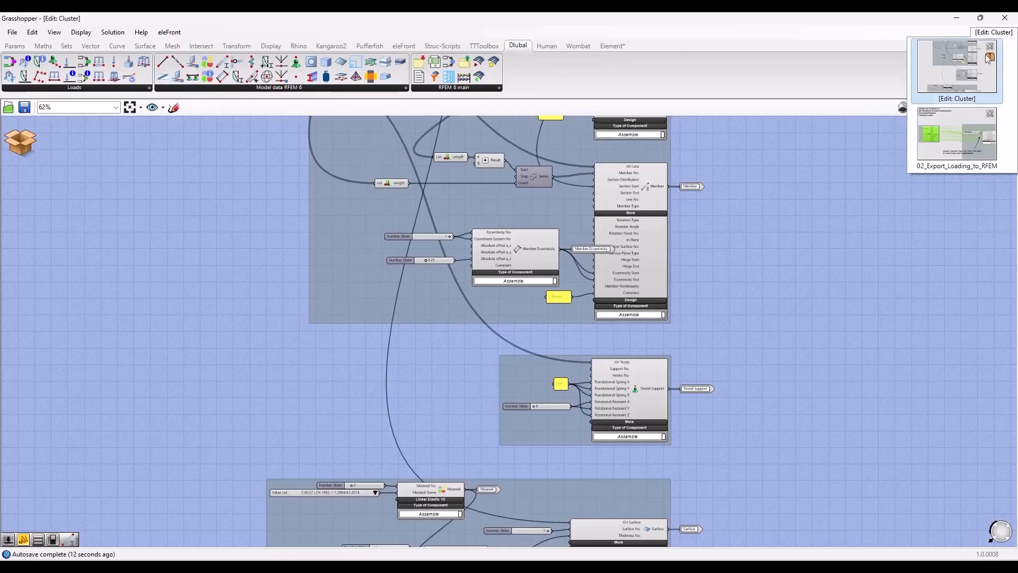
{"action": "left_click", "coordinate": [961, 135]}
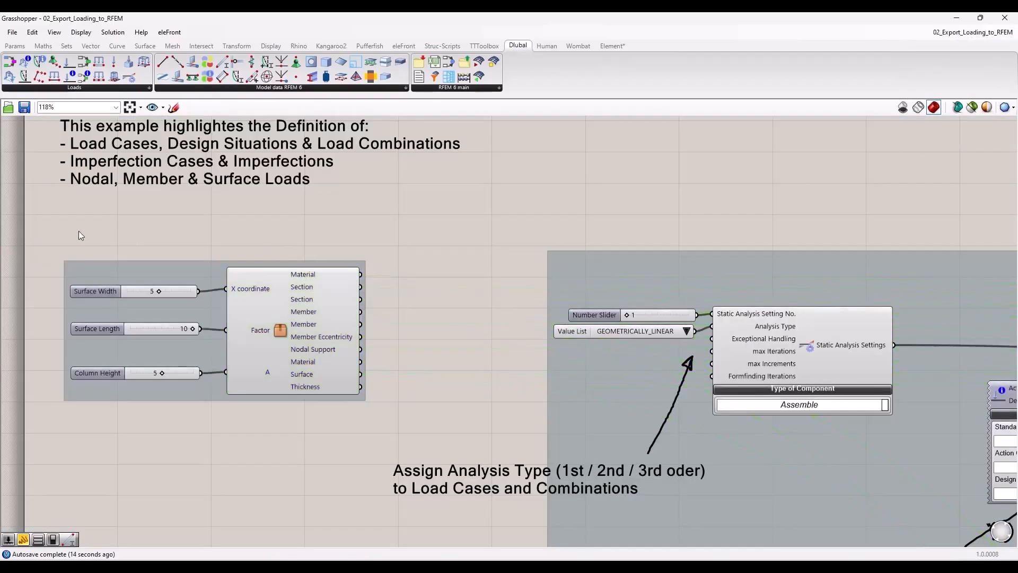
Step: Examine the Static Analysis Settings component in the Load Cases group and trace its connections to the load cases
{"action": "scroll", "coordinate": [69, 237], "scroll_direction": "down", "scroll_amount": 4}
{"action": "scroll", "coordinate": [218, 314], "scroll_direction": "up", "scroll_amount": 6}
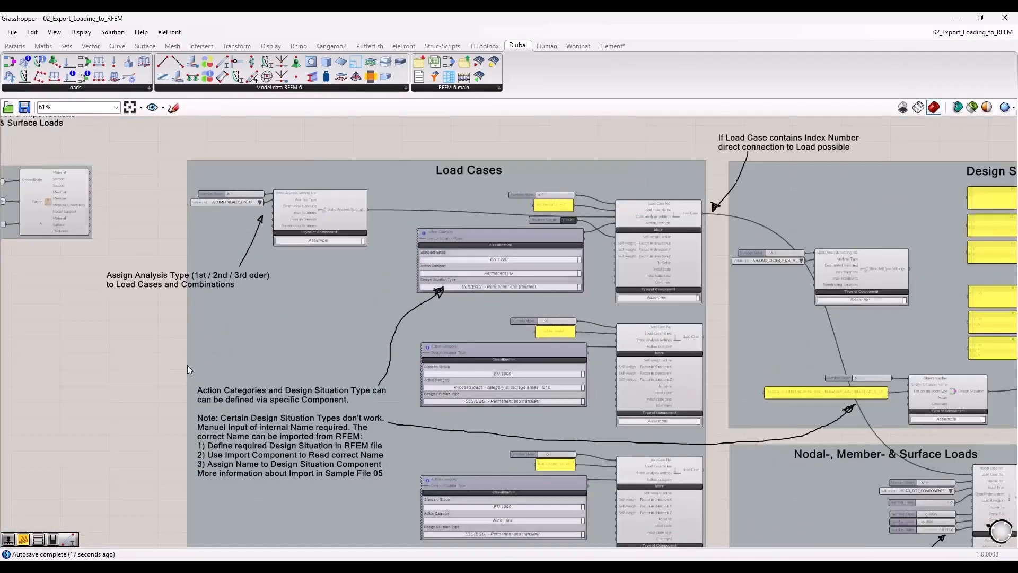
{"action": "right_click_drag", "start_coordinate": [178, 366], "coordinate": [119, 312]}
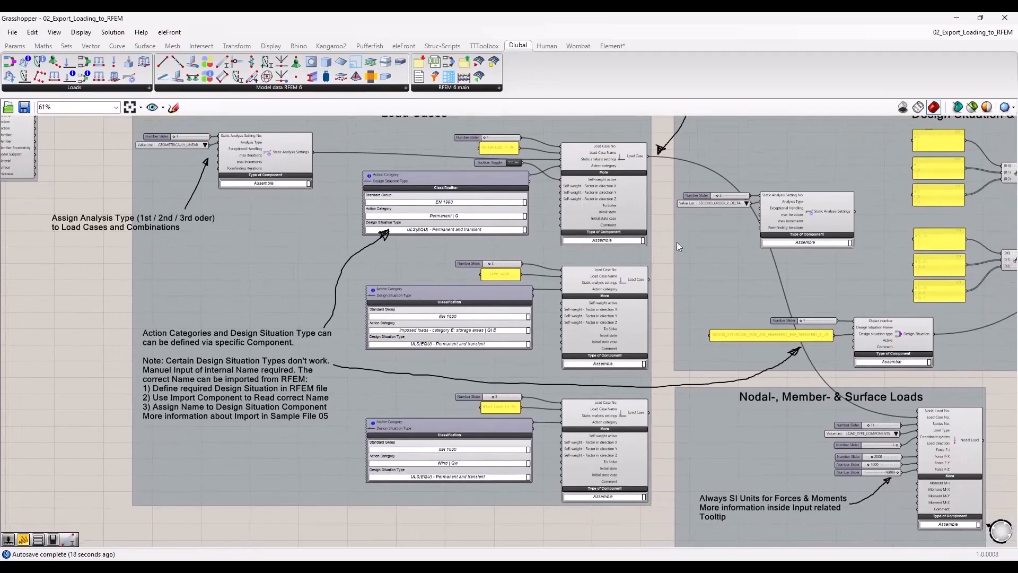
{"action": "right_click_drag", "start_coordinate": [659, 247], "coordinate": [619, 264]}
{"action": "scroll", "coordinate": [568, 215], "scroll_direction": "up", "scroll_amount": 3}
{"action": "scroll", "coordinate": [563, 195], "scroll_direction": "up", "scroll_amount": 3}
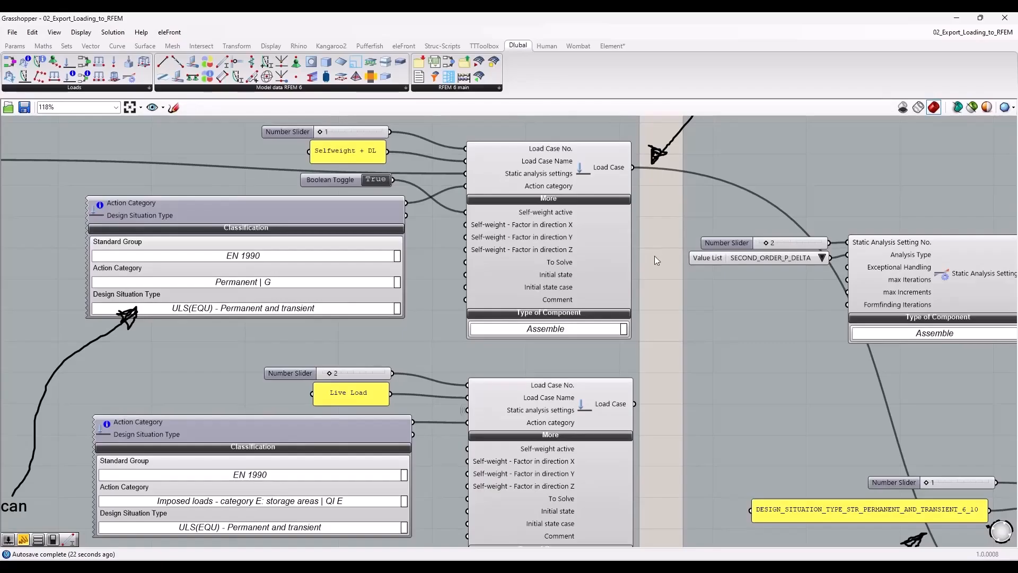
{"action": "scroll", "coordinate": [655, 256], "scroll_direction": "down", "scroll_amount": 1}
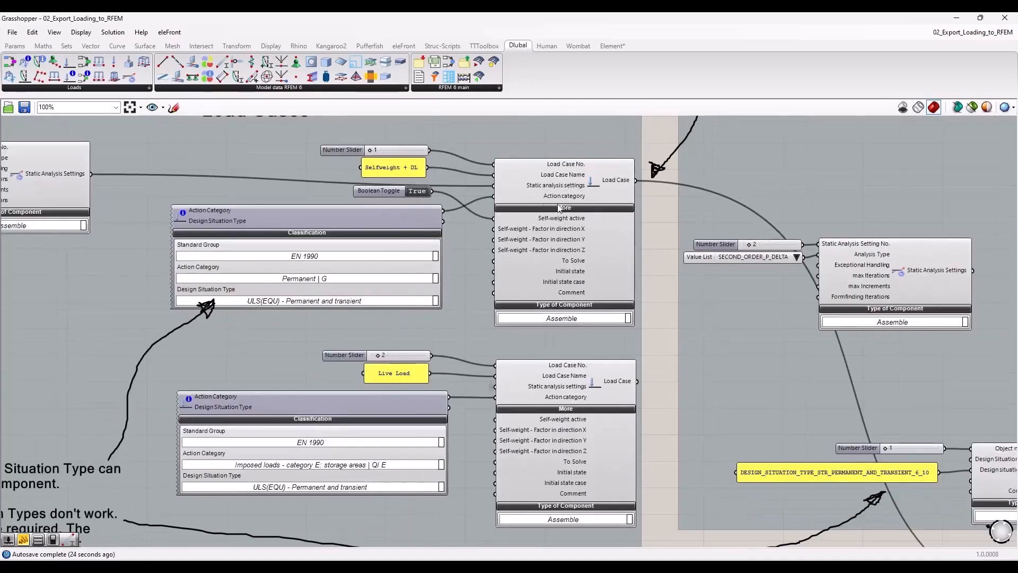
{"action": "right_click_drag", "start_coordinate": [202, 179], "coordinate": [312, 204]}
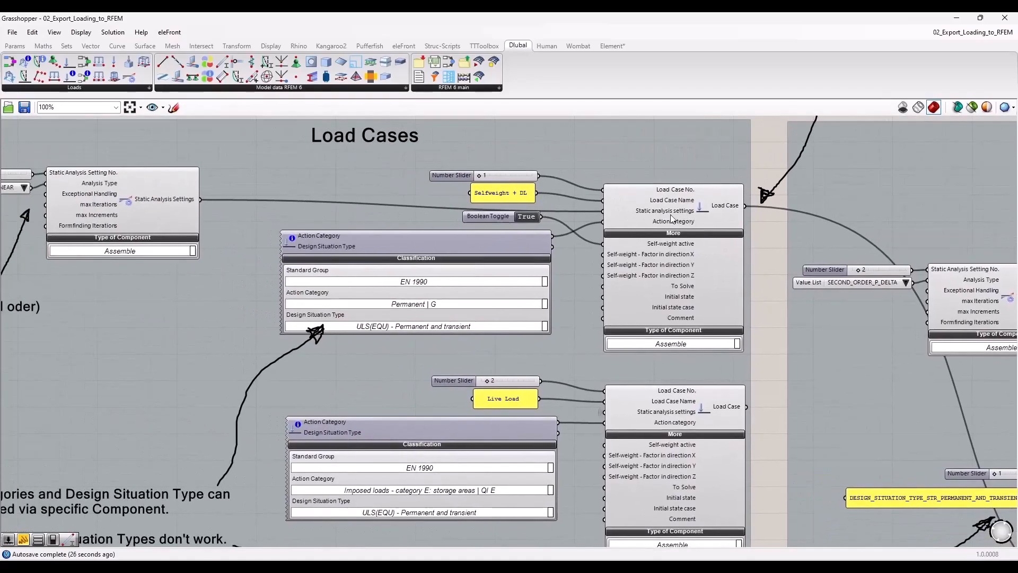
{"action": "right_click_drag", "start_coordinate": [195, 280], "coordinate": [294, 295]}
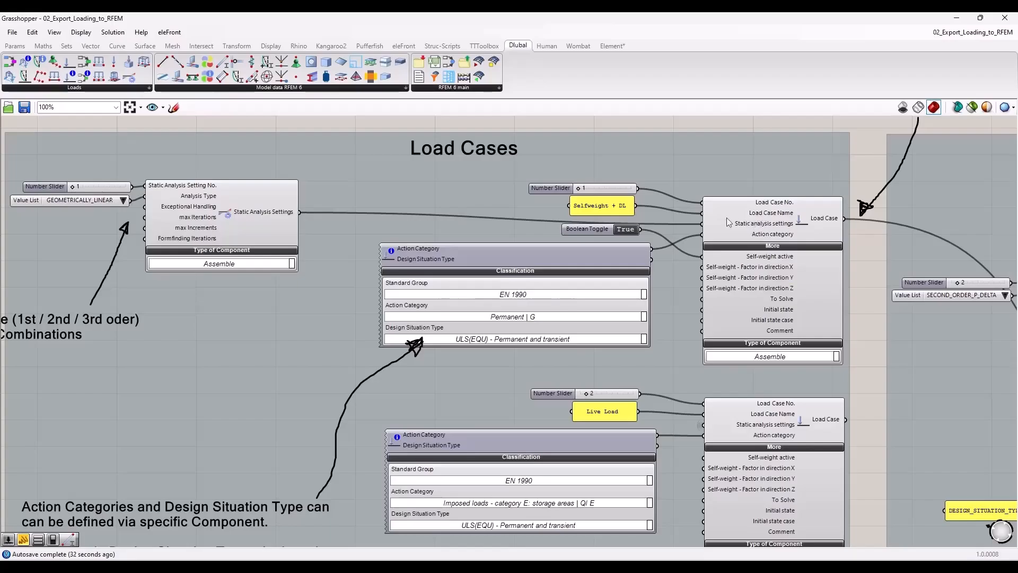
{"action": "left_click", "coordinate": [217, 265]}
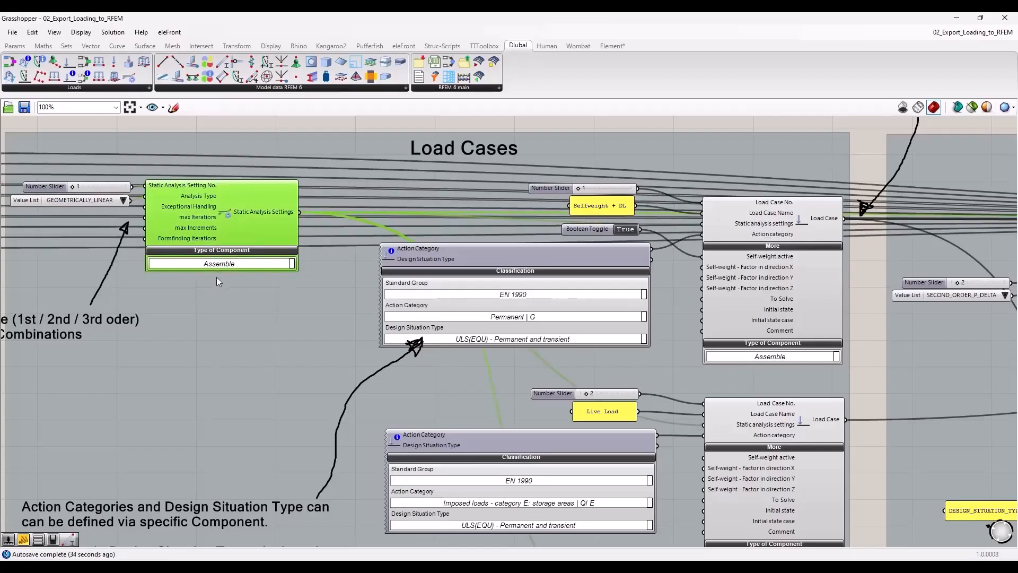
{"action": "left_click", "coordinate": [216, 279]}
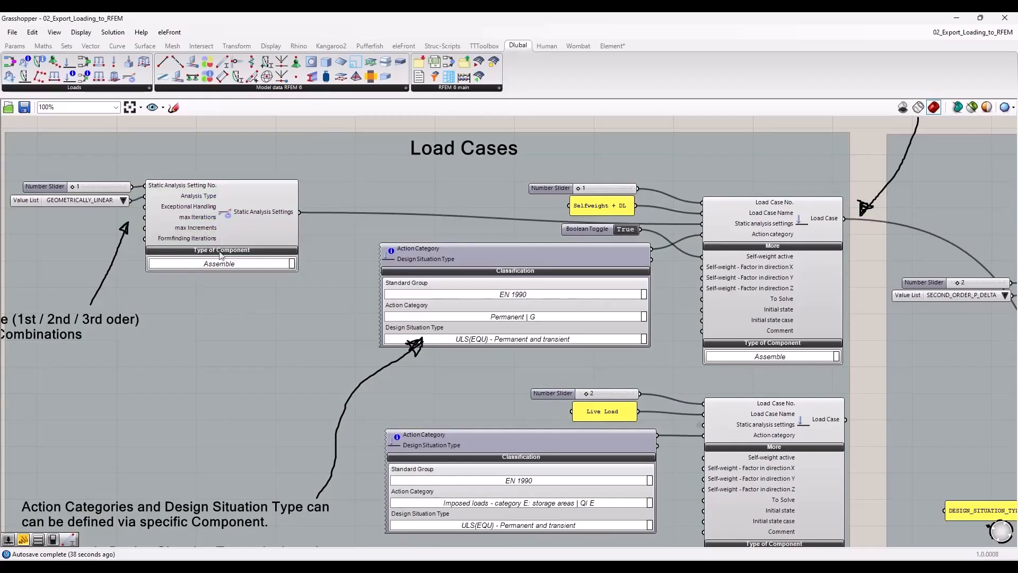
Step: Examine the Permanent | G action category component and how it feeds the inputs of the Selfweight + DL load case
{"action": "right_click_drag", "start_coordinate": [490, 398], "coordinate": [333, 369]}
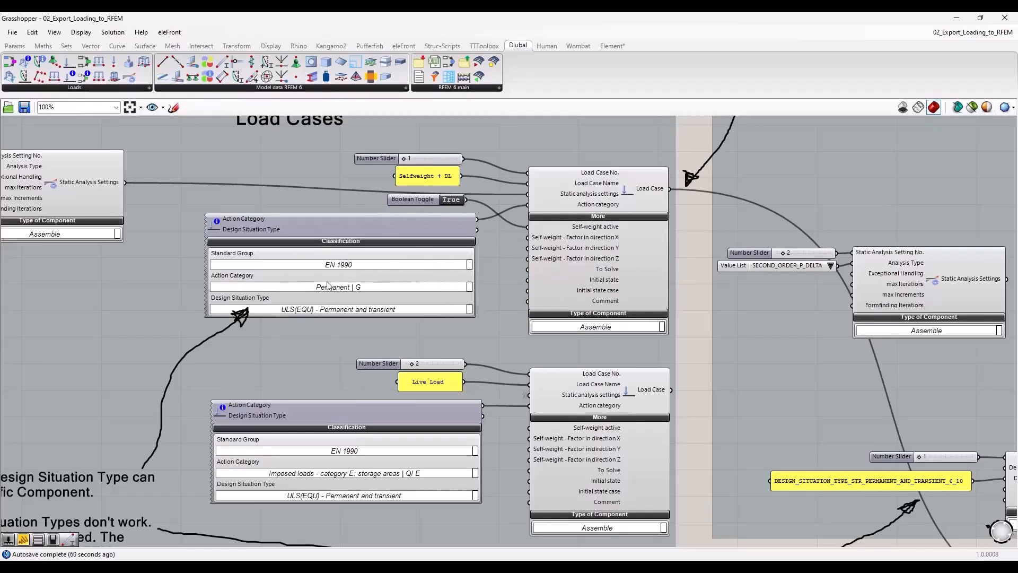
{"action": "left_click", "coordinate": [323, 230]}
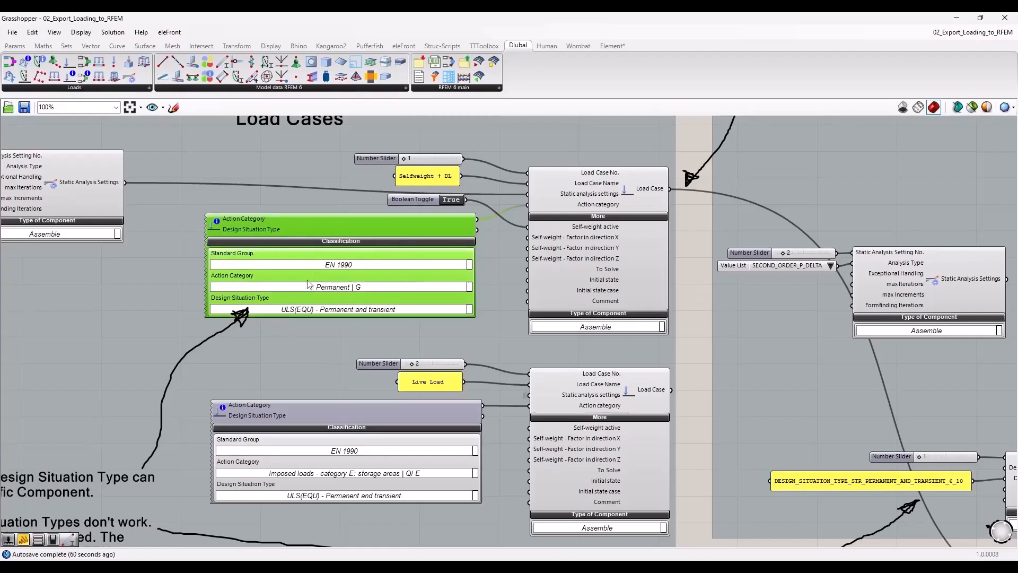
{"action": "left_click", "coordinate": [699, 316]}
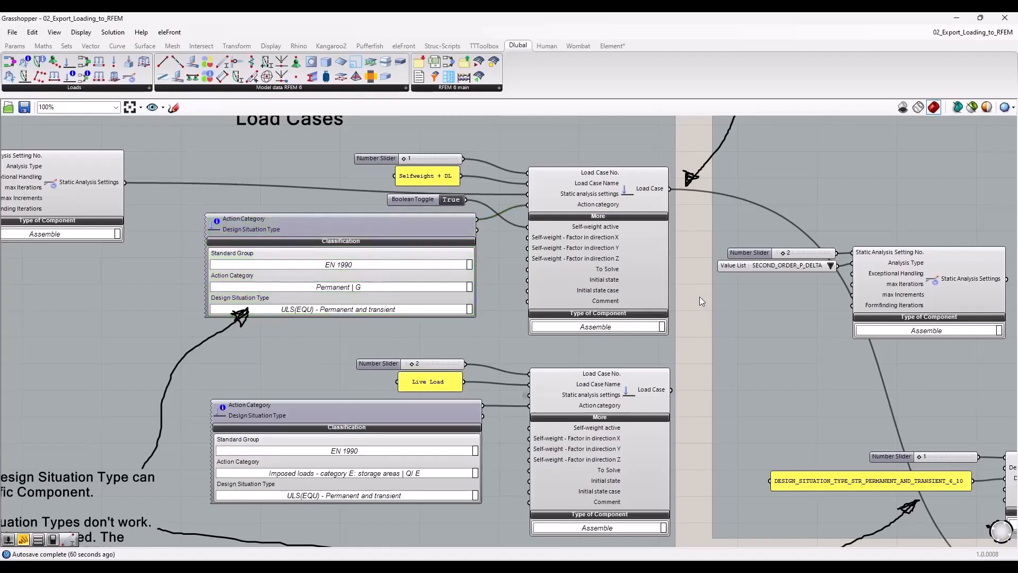
{"action": "scroll", "coordinate": [699, 297], "scroll_direction": "up", "scroll_amount": 3}
{"action": "scroll", "coordinate": [542, 231], "scroll_direction": "up", "scroll_amount": 3}
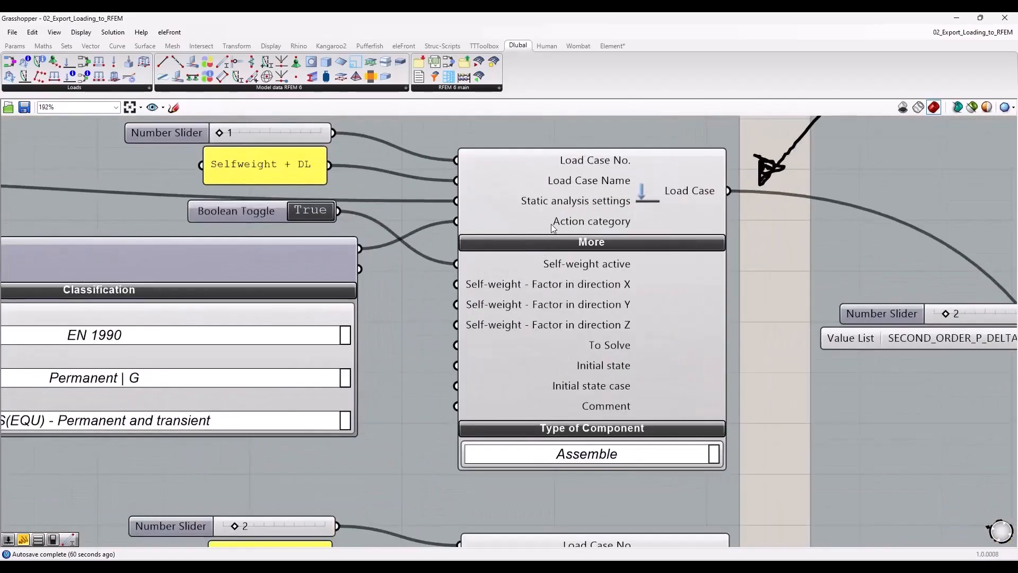
{"action": "mouse_move", "coordinate": [546, 223]}
{"action": "scroll", "coordinate": [619, 247], "scroll_direction": "down", "scroll_amount": 2}
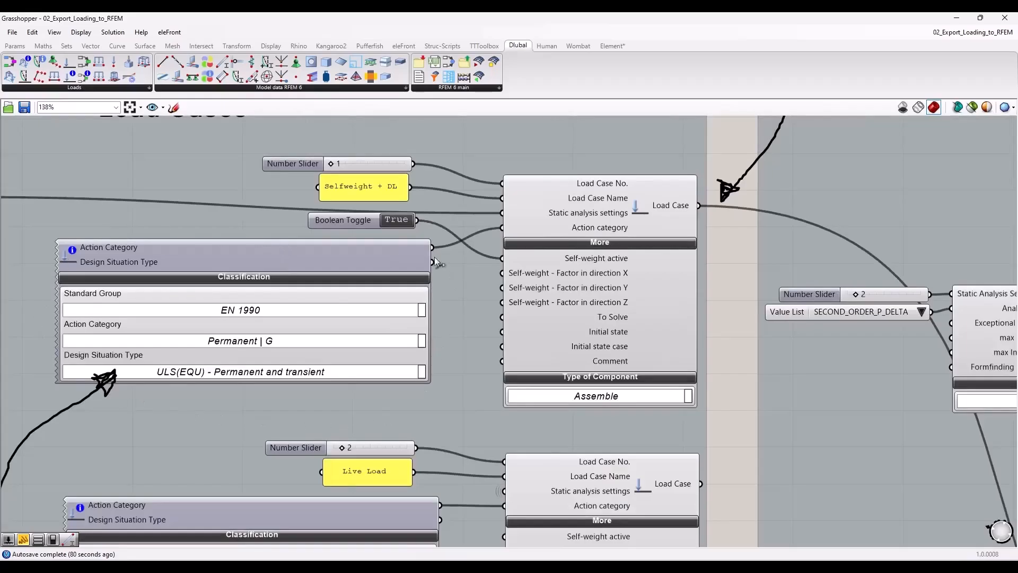
{"action": "left_click", "coordinate": [259, 251]}
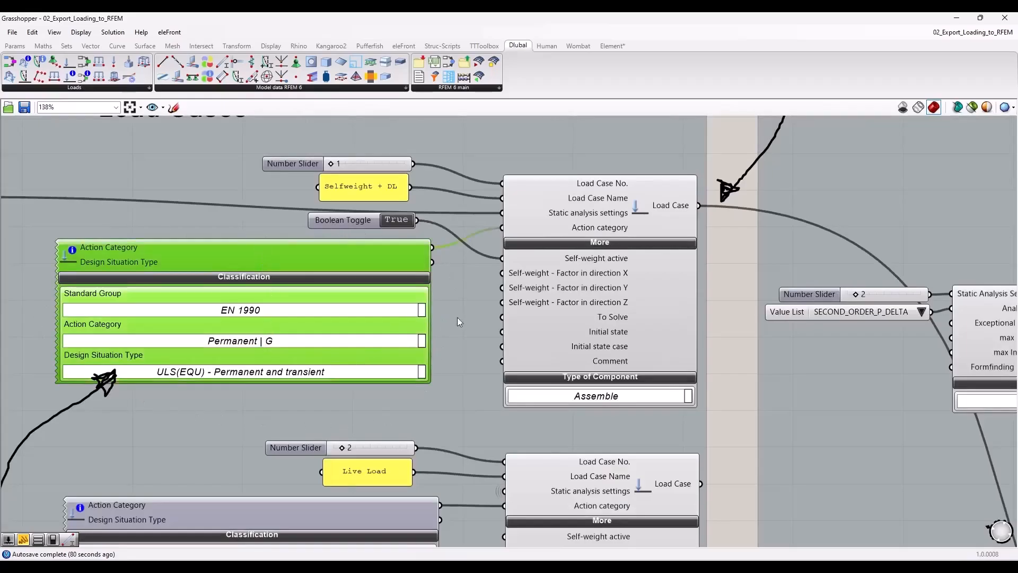
{"action": "scroll", "coordinate": [500, 306], "scroll_direction": "down", "scroll_amount": 1}
{"action": "left_click", "coordinate": [703, 362]}
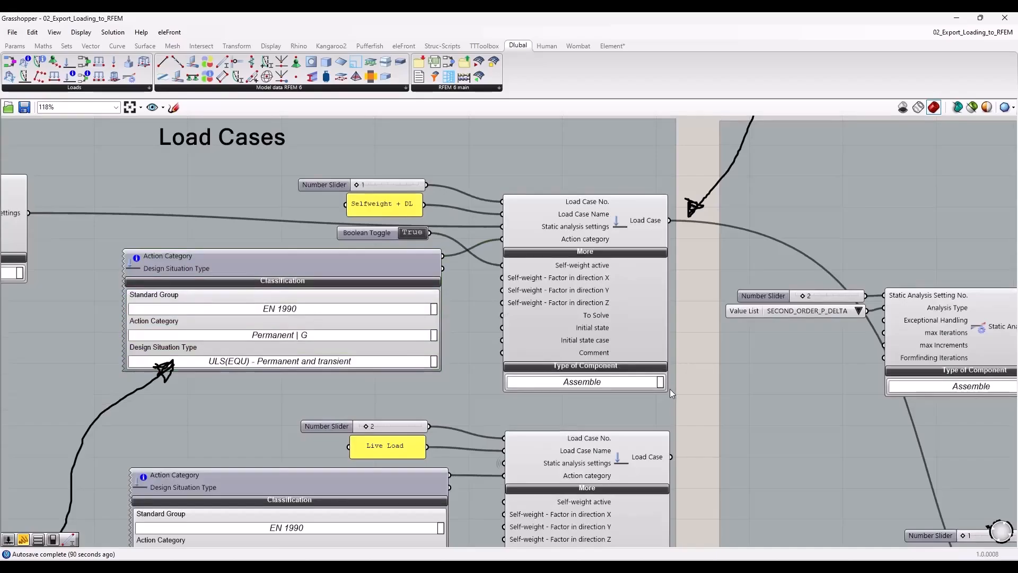
Step: Check the required units of the Nodal Load component's force and moment inputs and the slider feeding Force F-X
{"action": "scroll", "coordinate": [695, 453], "scroll_direction": "down", "scroll_amount": 2}
{"action": "right_click_drag", "start_coordinate": [704, 472], "coordinate": [686, 208]}
{"action": "scroll", "coordinate": [676, 217], "scroll_direction": "down", "scroll_amount": 1}
{"action": "scroll", "coordinate": [628, 398], "scroll_direction": "down", "scroll_amount": 1}
{"action": "right_click_drag", "start_coordinate": [589, 424], "coordinate": [169, 277]}
{"action": "scroll", "coordinate": [481, 194], "scroll_direction": "up", "scroll_amount": 3}
{"action": "right_click_drag", "start_coordinate": [671, 211], "coordinate": [700, 257]}
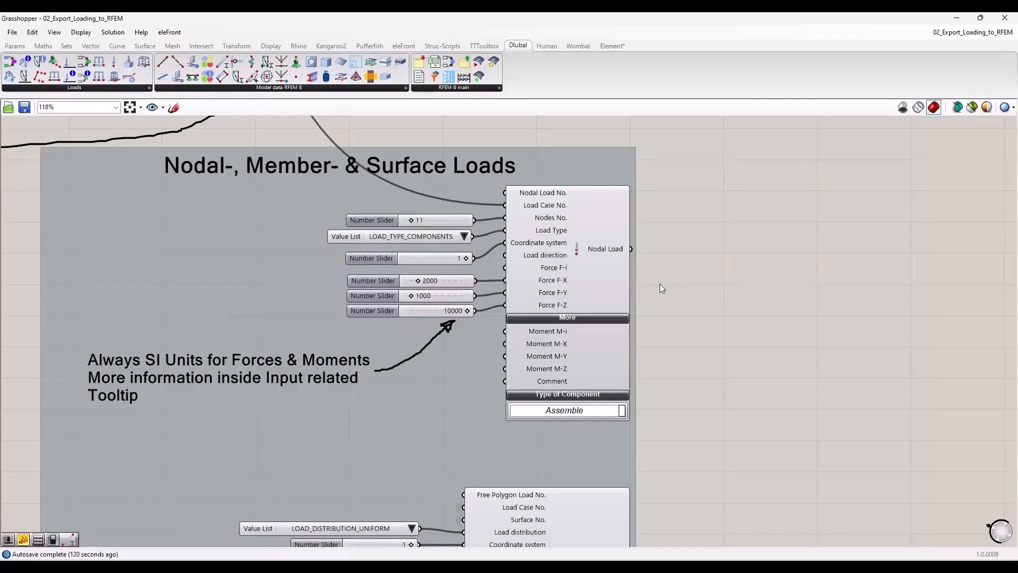
{"action": "scroll", "coordinate": [660, 284], "scroll_direction": "up", "scroll_amount": 2}
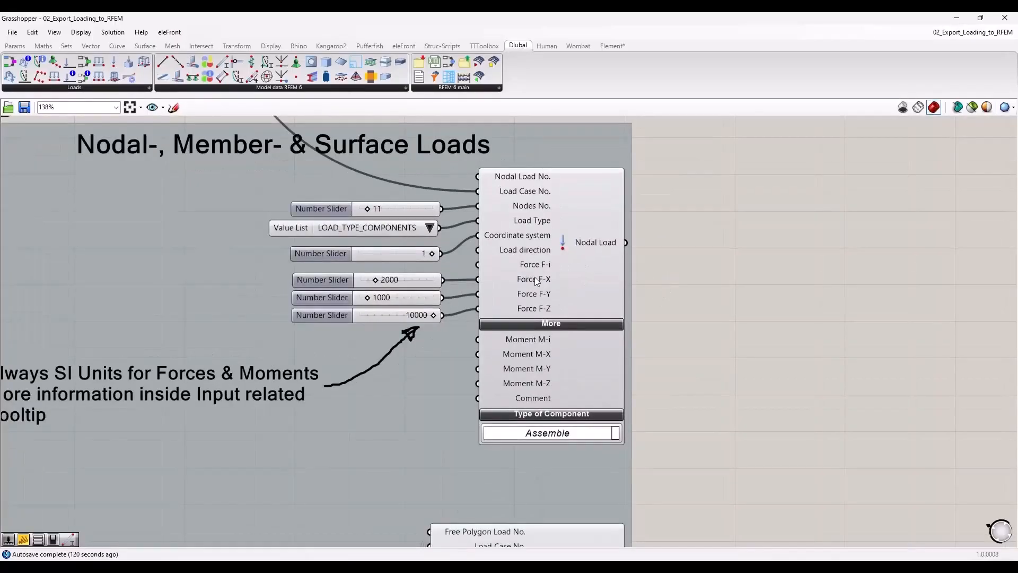
{"action": "mouse_move", "coordinate": [548, 278]}
{"action": "left_click", "coordinate": [318, 280]}
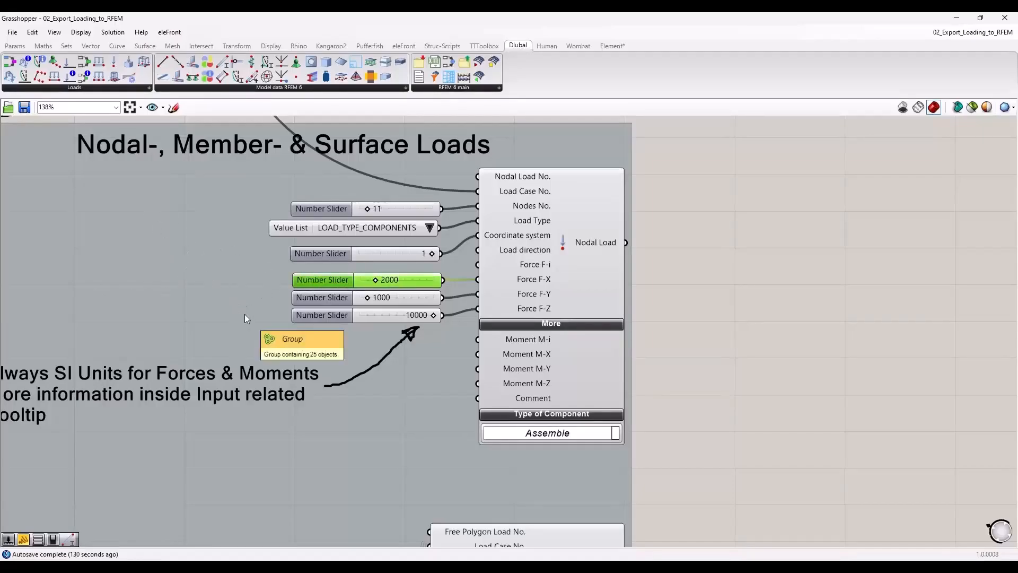
{"action": "left_click_drag", "start_coordinate": [295, 281], "coordinate": [293, 289]}
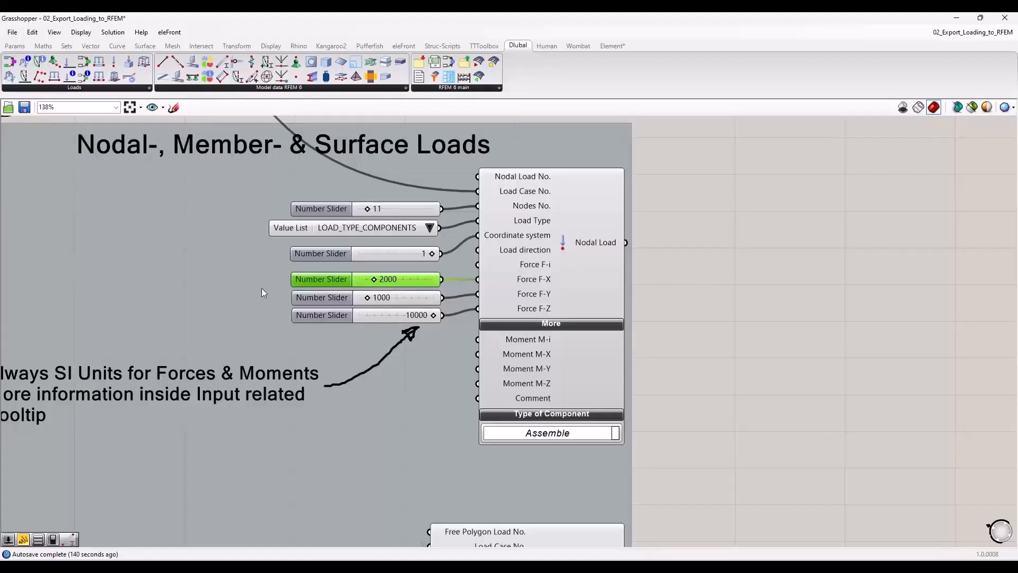
{"action": "left_click", "coordinate": [653, 274]}
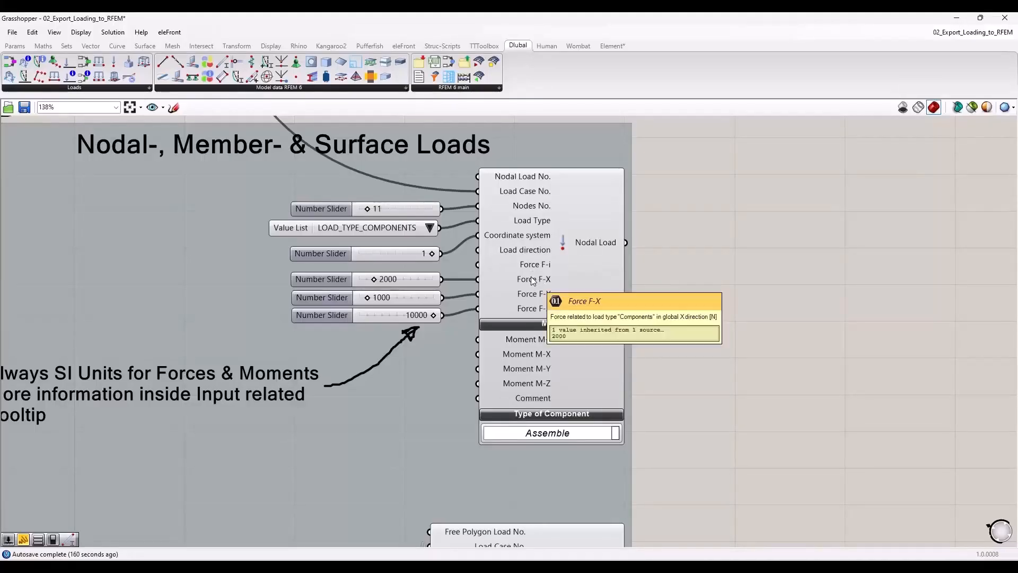
{"action": "mouse_move", "coordinate": [522, 339]}
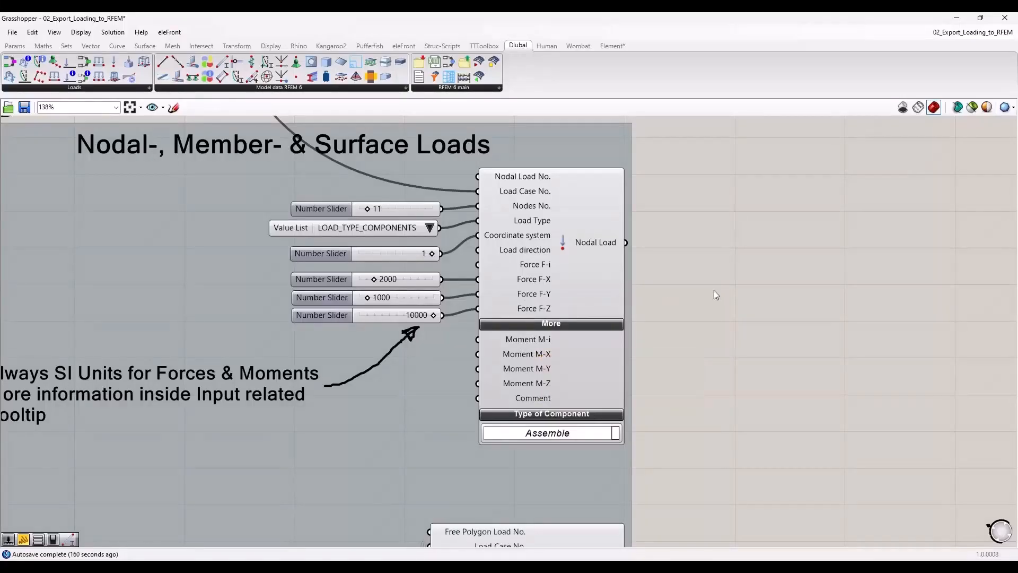
Step: Check the sliders feeding the Nodal Load component's Force F-X and Force F-Y inputs
{"action": "left_click", "coordinate": [403, 281]}
{"action": "left_click", "coordinate": [403, 301]}
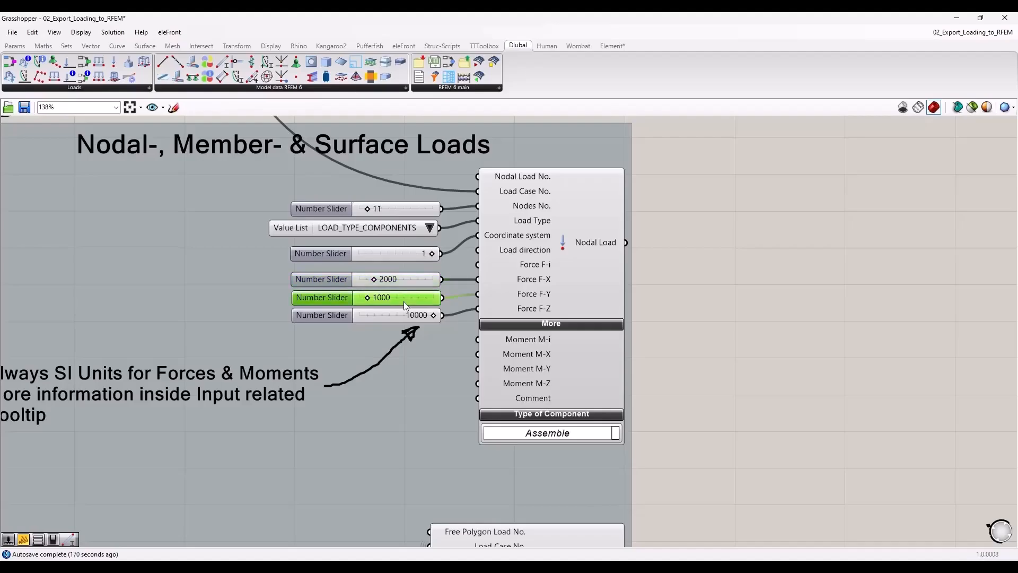
{"action": "left_click", "coordinate": [398, 284]}
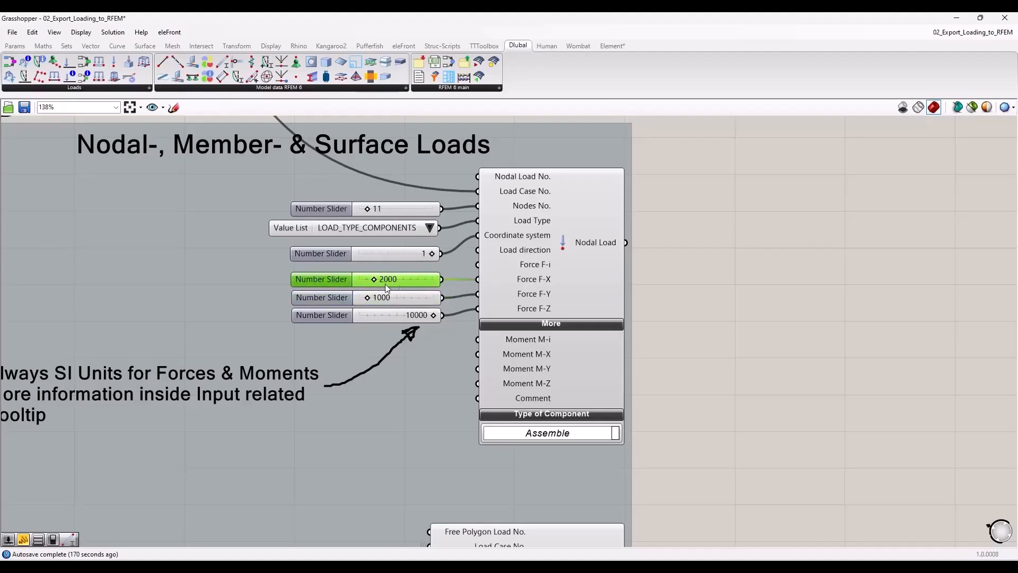
{"action": "left_click", "coordinate": [682, 304]}
Step: Examine the Free Polygon Load component's inputs and the available options for load distribution, load projection and load direction
{"action": "scroll", "coordinate": [556, 294], "scroll_direction": "down", "scroll_amount": 3}
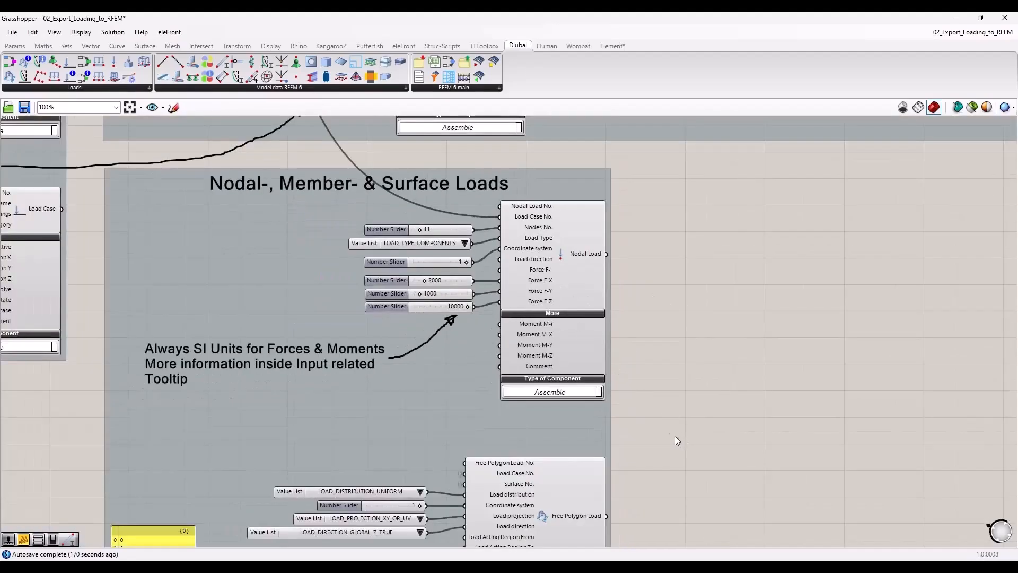
{"action": "right_click_drag", "start_coordinate": [676, 436], "coordinate": [654, 273]}
{"action": "scroll", "coordinate": [258, 399], "scroll_direction": "up", "scroll_amount": 2}
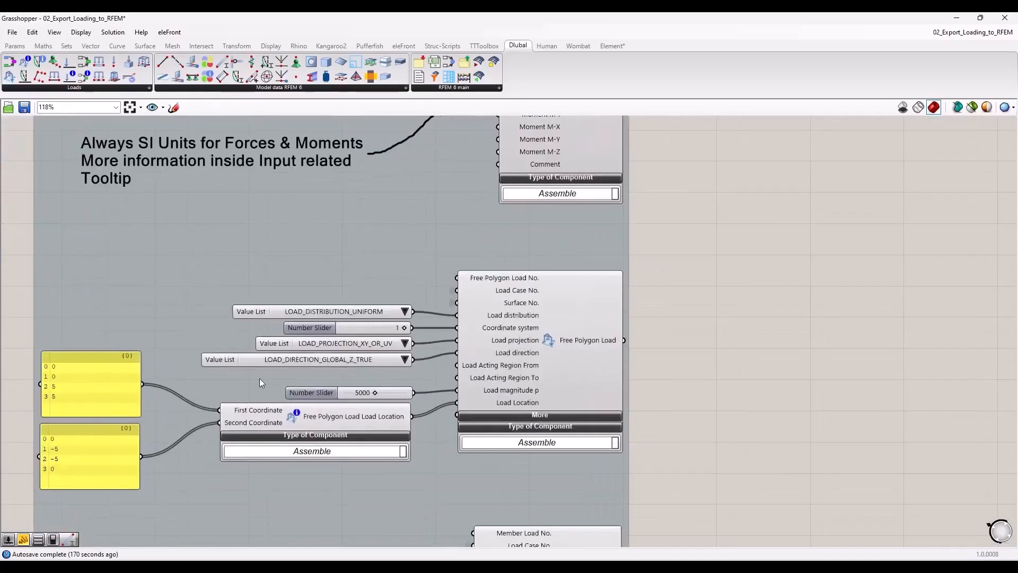
{"action": "scroll", "coordinate": [345, 373], "scroll_direction": "up", "scroll_amount": 3}
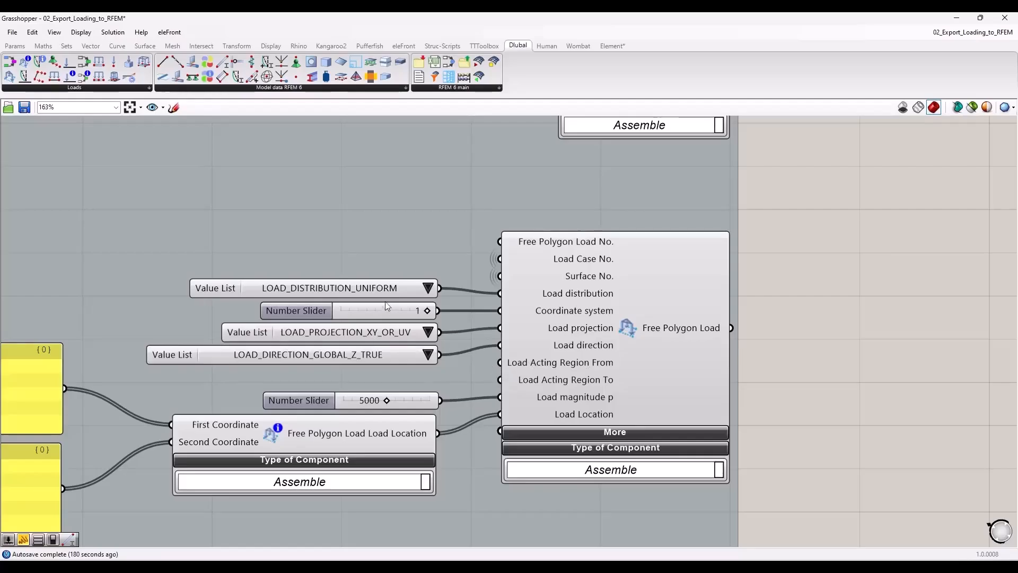
{"action": "left_click_drag", "start_coordinate": [383, 288], "coordinate": [382, 287]}
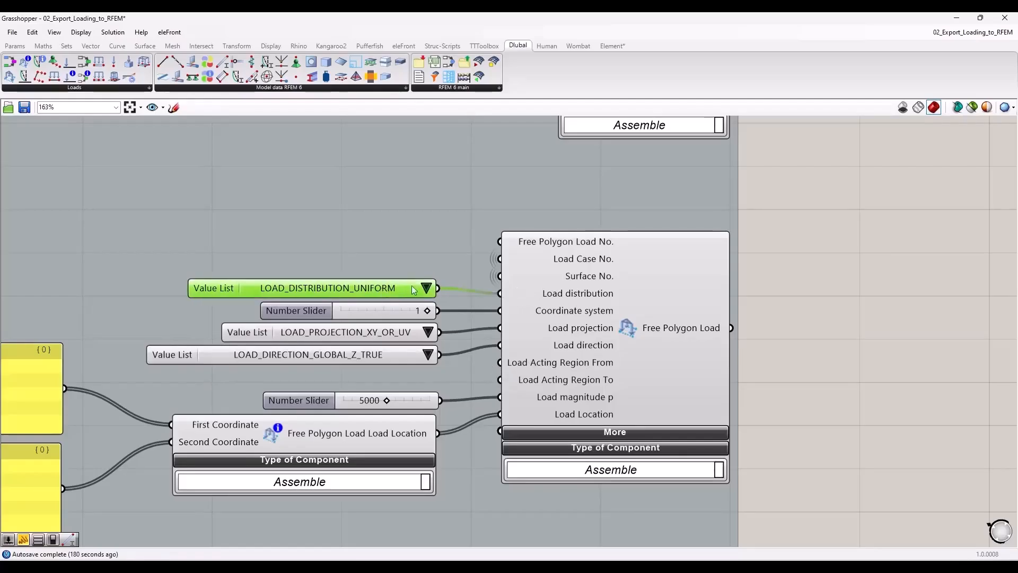
{"action": "left_click", "coordinate": [429, 284]}
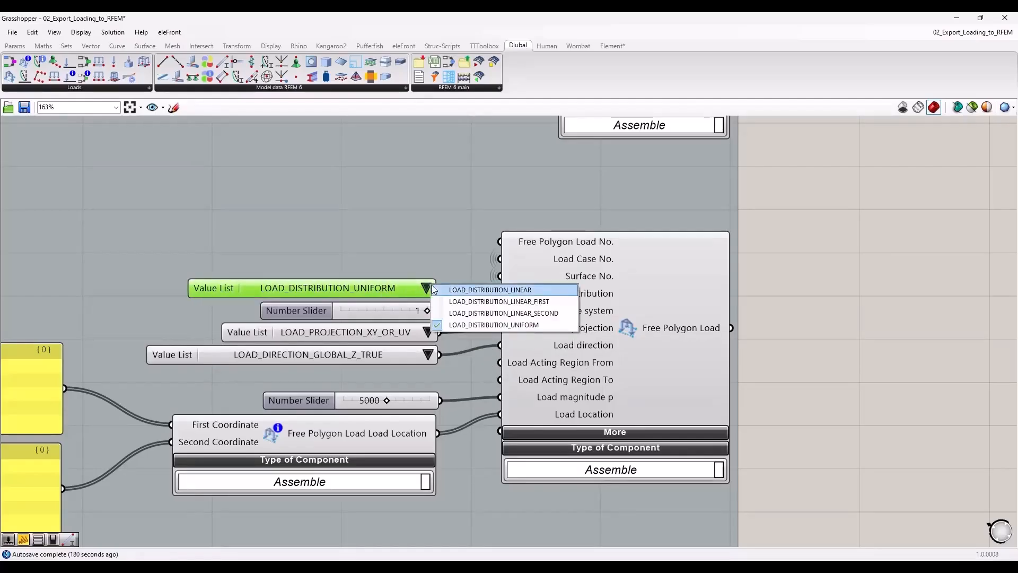
{"action": "left_click", "coordinate": [400, 282]}
{"action": "left_click", "coordinate": [428, 332]}
{"action": "left_click", "coordinate": [393, 332]}
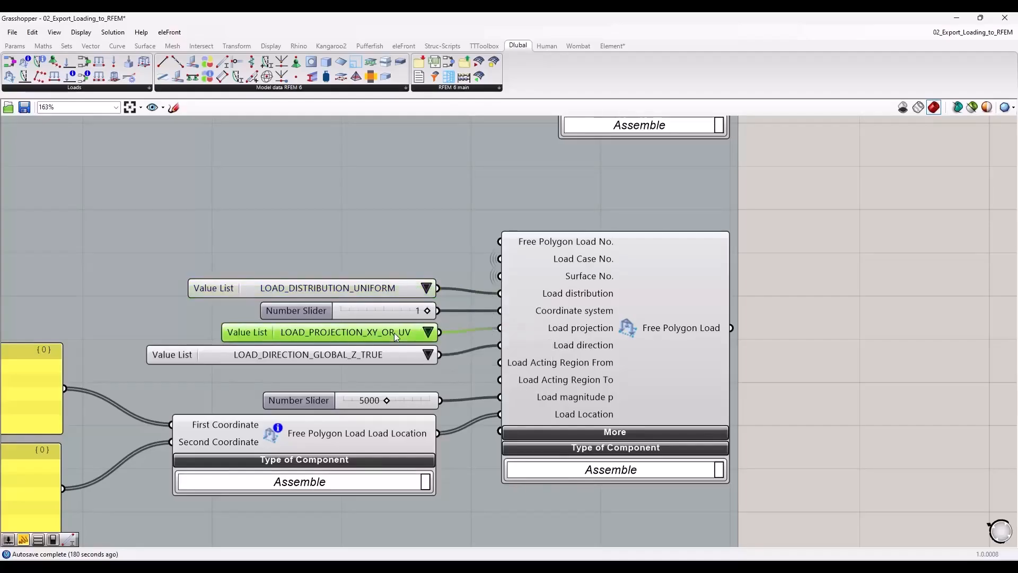
{"action": "left_click", "coordinate": [429, 355]}
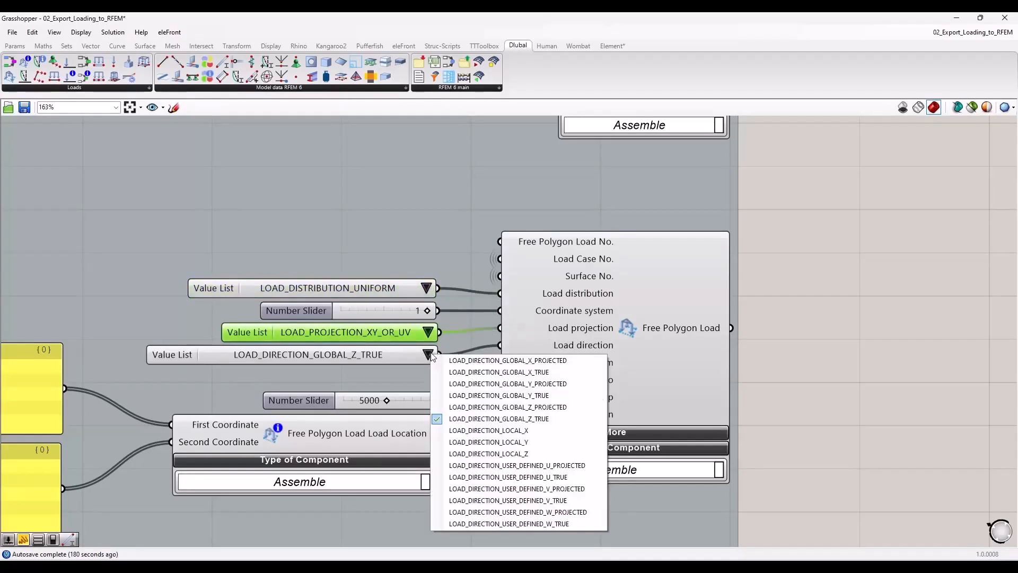
{"action": "left_click", "coordinate": [403, 355]}
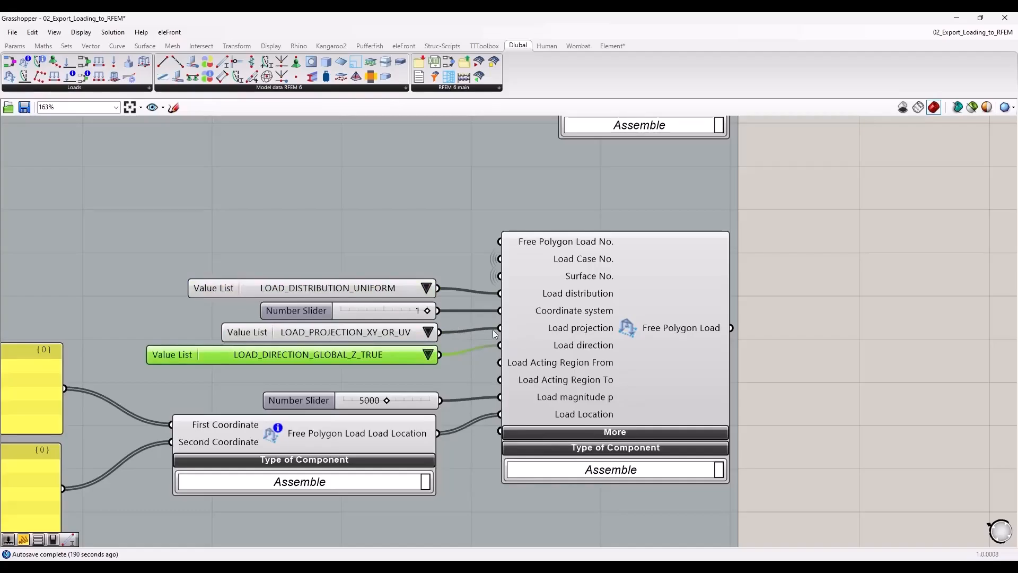
{"action": "left_click", "coordinate": [803, 349]}
Step: Examine the Load Combination component in the Design Situation & Load Combinations group, including its additional inputs
{"action": "scroll", "coordinate": [381, 346], "scroll_direction": "down", "scroll_amount": 2}
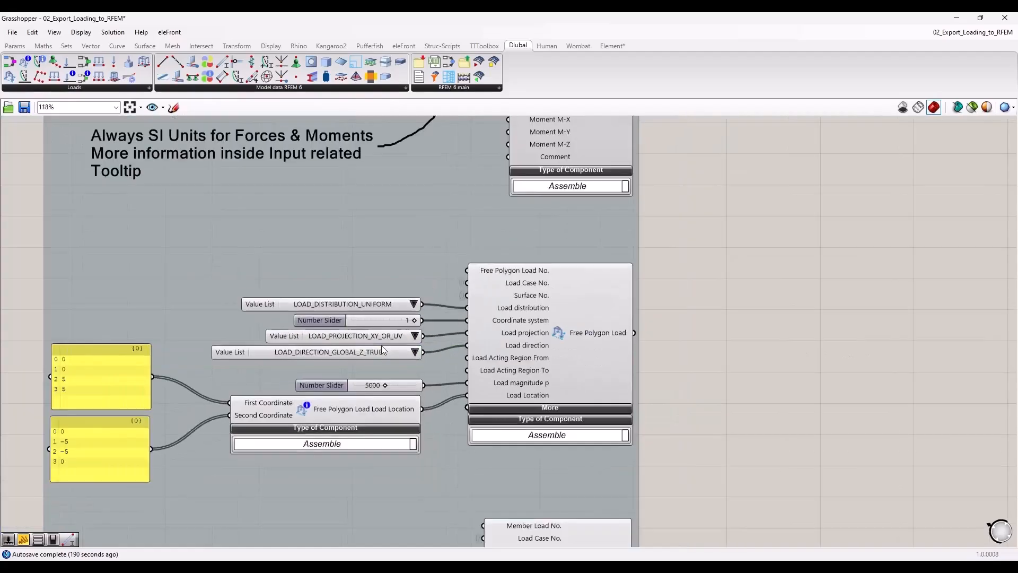
{"action": "scroll", "coordinate": [661, 409], "scroll_direction": "down", "scroll_amount": 3}
{"action": "right_click_drag", "start_coordinate": [705, 432], "coordinate": [628, 320]}
{"action": "scroll", "coordinate": [608, 388], "scroll_direction": "down", "scroll_amount": 3}
{"action": "right_click_drag", "start_coordinate": [653, 268], "coordinate": [607, 557]}
{"action": "right_click_drag", "start_coordinate": [616, 119], "coordinate": [607, 141]}
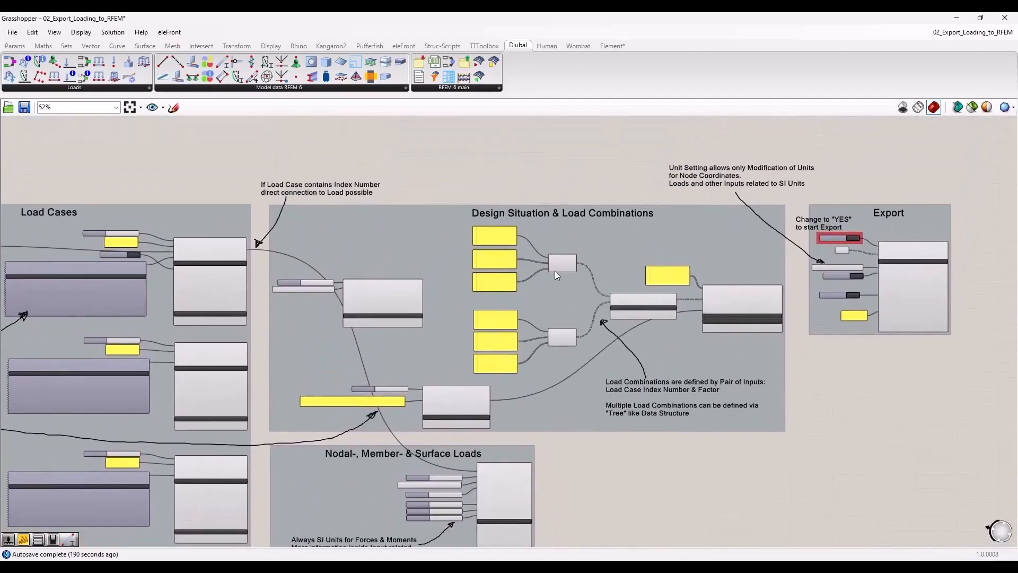
{"action": "scroll", "coordinate": [510, 301], "scroll_direction": "up", "scroll_amount": 3}
{"action": "right_click_drag", "start_coordinate": [775, 381], "coordinate": [723, 368]}
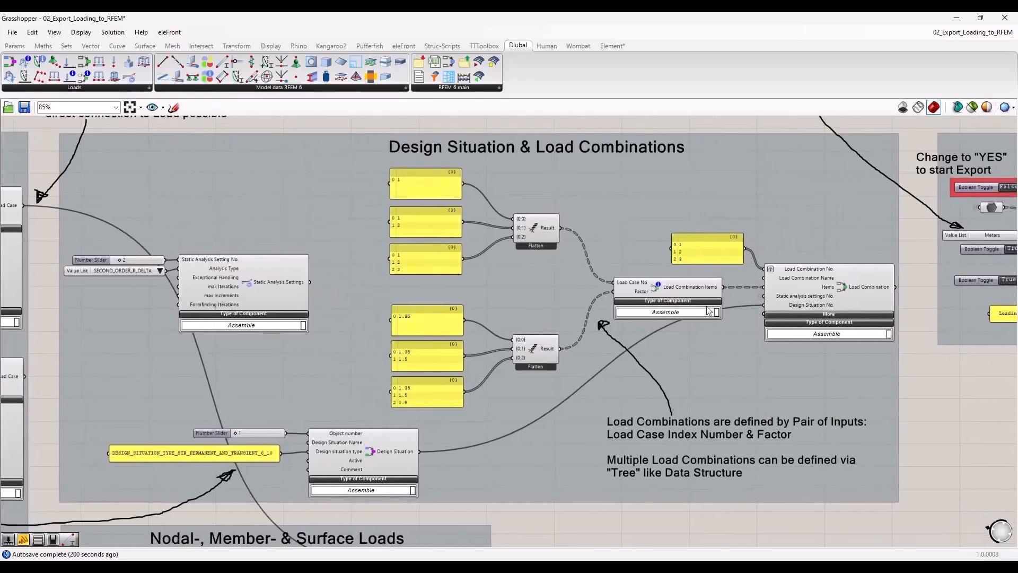
{"action": "scroll", "coordinate": [846, 344], "scroll_direction": "up", "scroll_amount": 3}
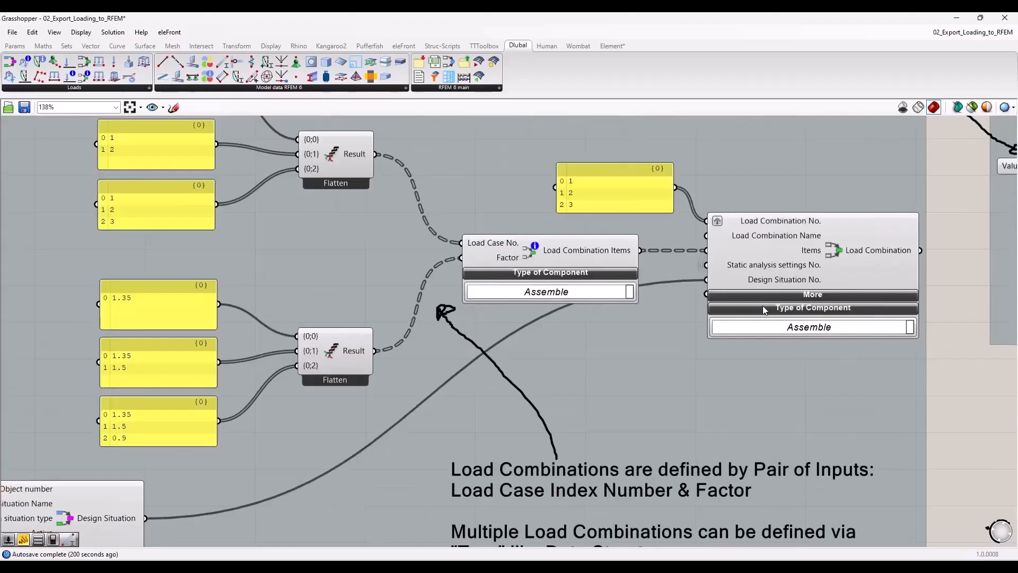
{"action": "left_click", "coordinate": [810, 257]}
{"action": "left_click", "coordinate": [968, 297]}
{"action": "mouse_move", "coordinate": [772, 225]}
{"action": "left_click", "coordinate": [804, 296]}
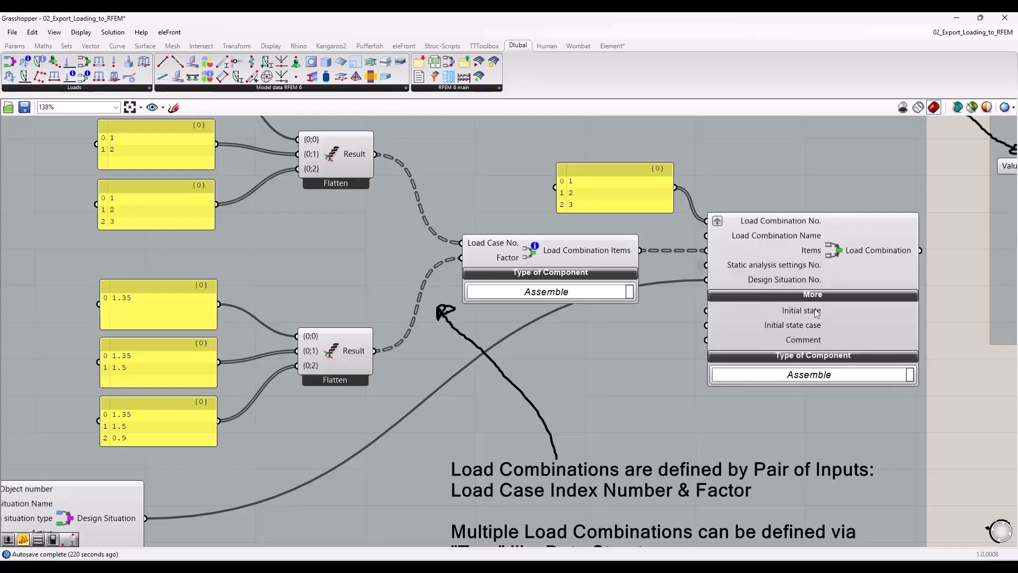
{"action": "left_click", "coordinate": [814, 297]}
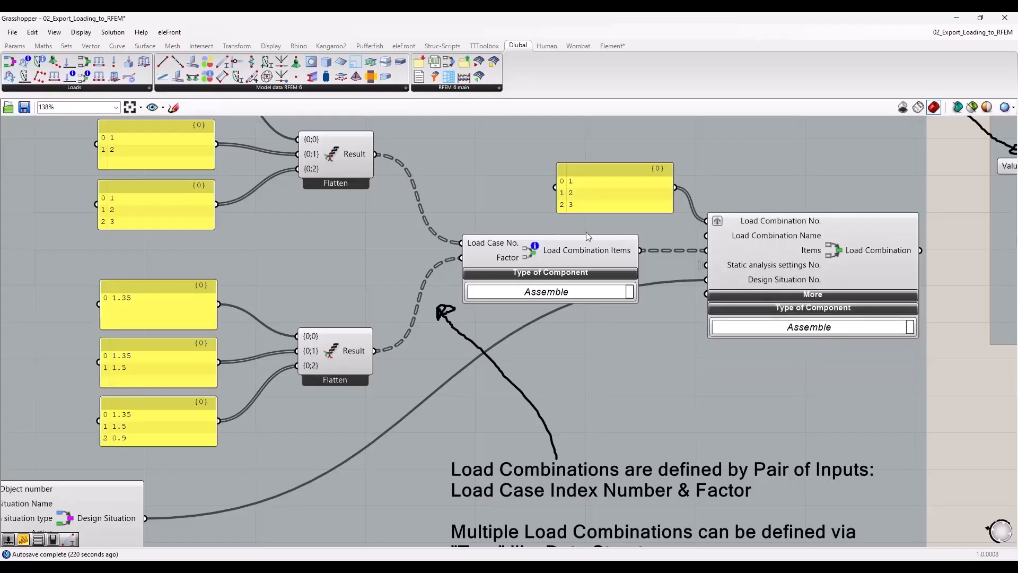
Step: Examine the Load Combination Items component's Load Case No. and Factor inputs and check the matching load case numbers in the Load Cases group
{"action": "scroll", "coordinate": [701, 341], "scroll_direction": "down", "scroll_amount": 2}
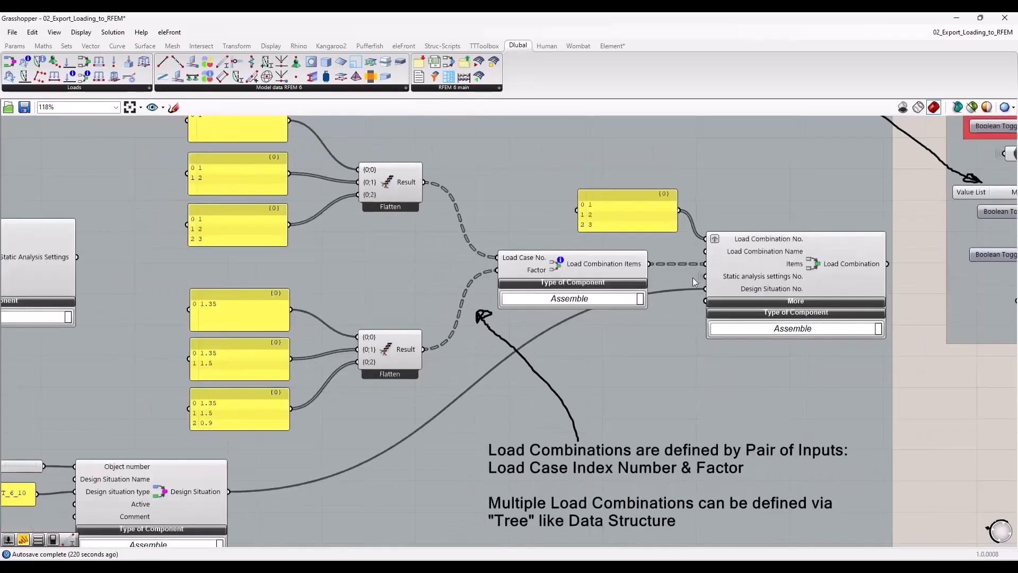
{"action": "left_click", "coordinate": [560, 263]}
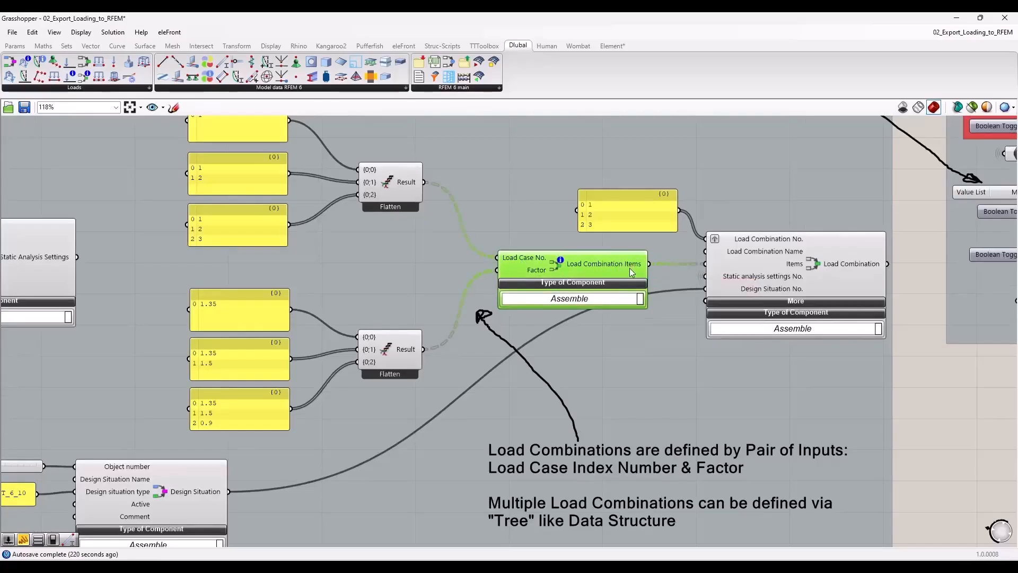
{"action": "left_click", "coordinate": [942, 372]}
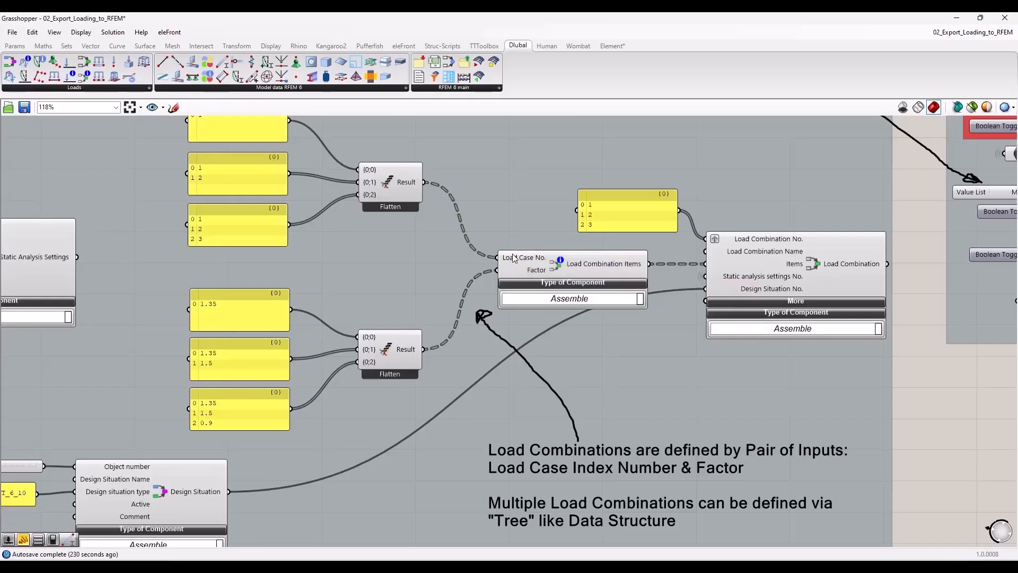
{"action": "mouse_move", "coordinate": [513, 257]}
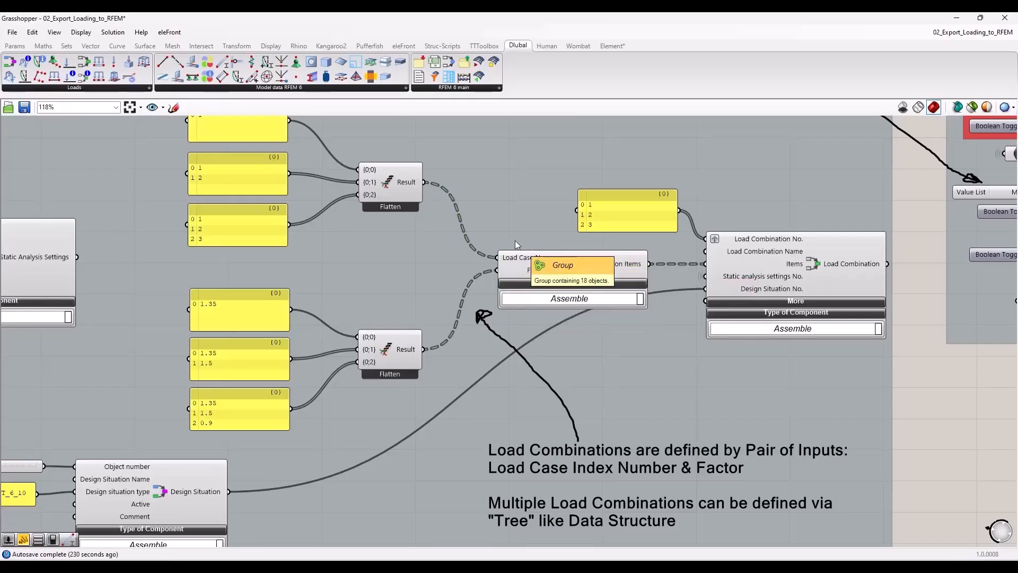
{"action": "scroll", "coordinate": [794, 281], "scroll_direction": "down", "scroll_amount": 4}
{"action": "right_click_drag", "start_coordinate": [174, 284], "coordinate": [406, 294]}
{"action": "scroll", "coordinate": [193, 200], "scroll_direction": "up", "scroll_amount": 4}
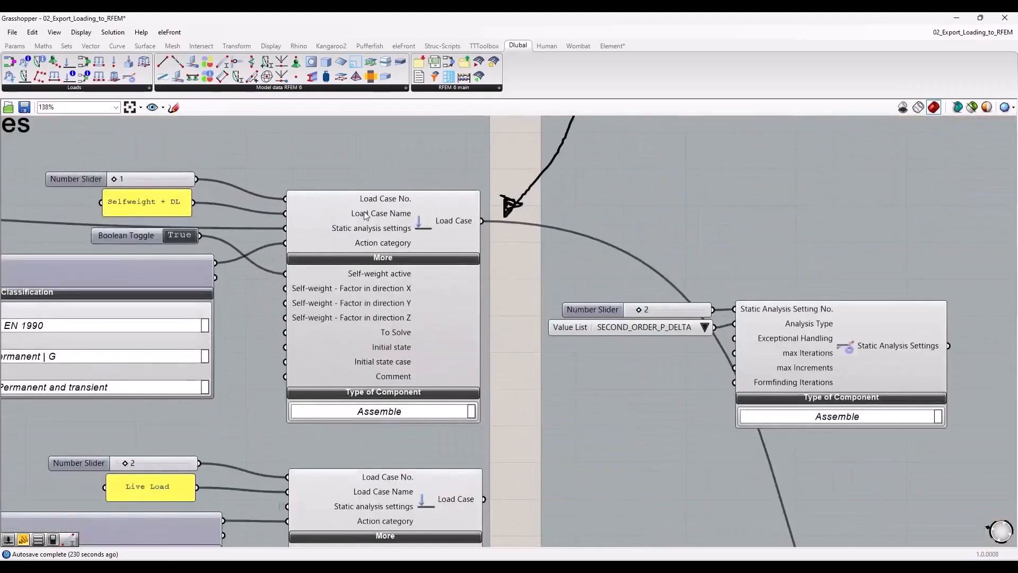
{"action": "scroll", "coordinate": [672, 374], "scroll_direction": "down", "scroll_amount": 5}
{"action": "right_click_drag", "start_coordinate": [884, 386], "coordinate": [802, 368]}
{"action": "scroll", "coordinate": [641, 354], "scroll_direction": "up", "scroll_amount": 5}
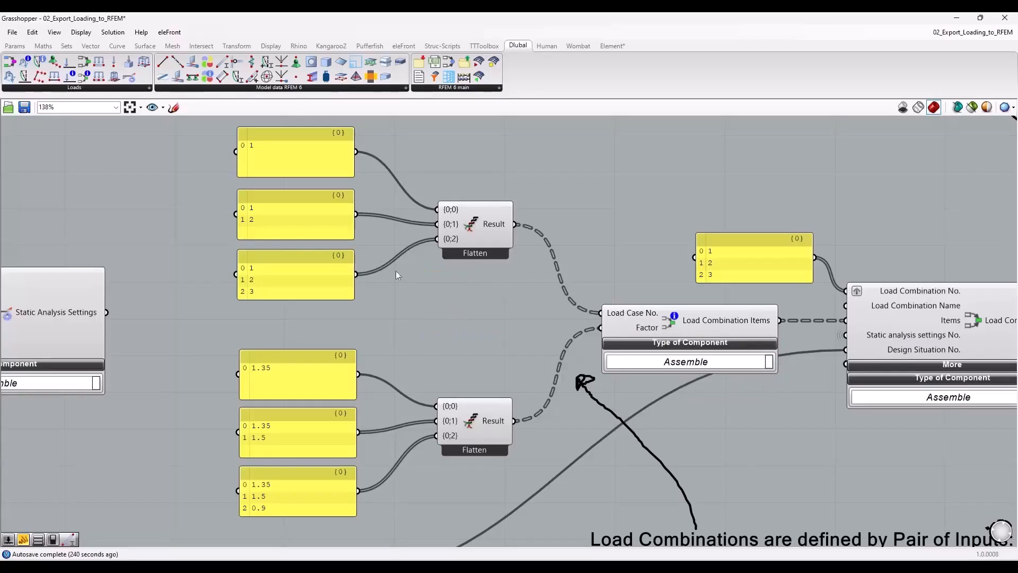
Step: Compare the panels of load case numbers with the panels of factors that define each load combination
{"action": "left_click", "coordinate": [295, 153]}
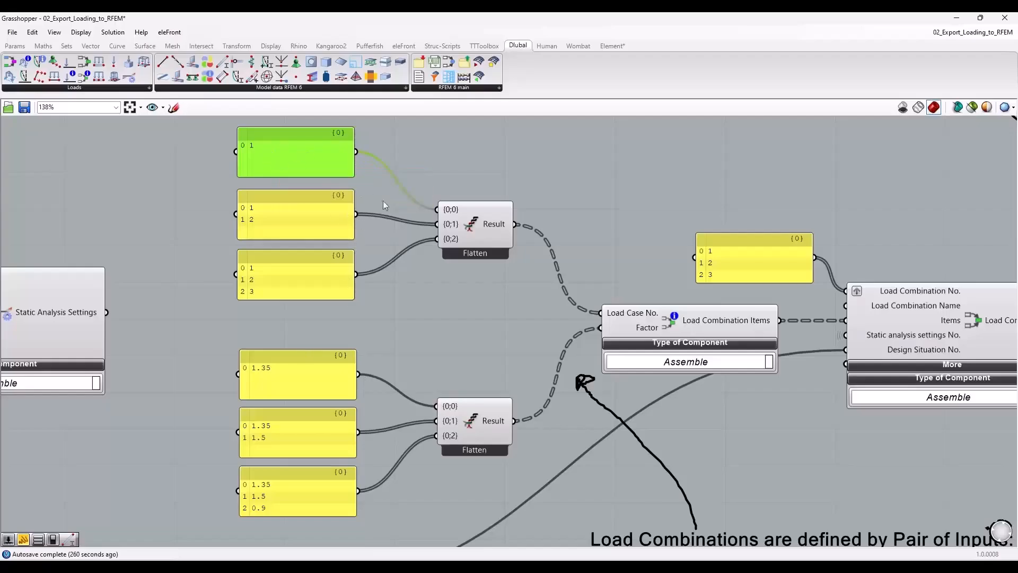
{"action": "left_click", "coordinate": [306, 391]}
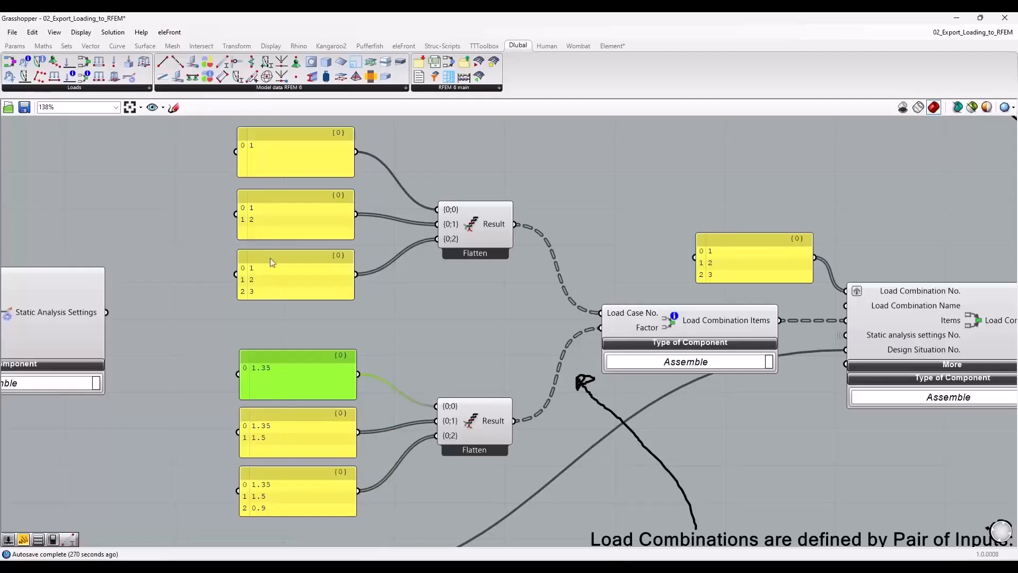
{"action": "left_click", "coordinate": [276, 212]}
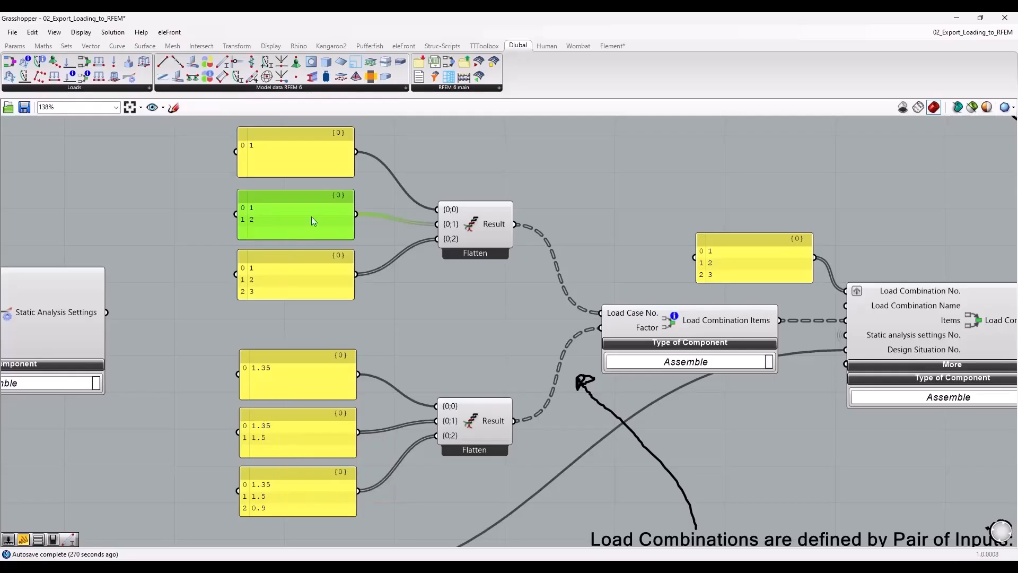
Step: Inspect the Export group and trace the connections of the parameter feeding the export component's Input
{"action": "scroll", "coordinate": [445, 317], "scroll_direction": "down", "scroll_amount": 4}
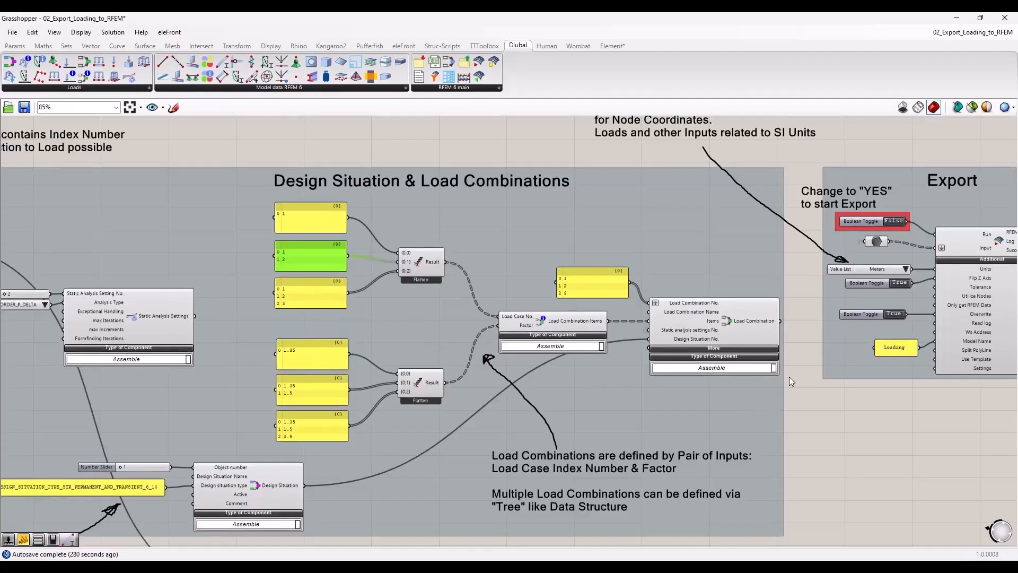
{"action": "scroll", "coordinate": [835, 415], "scroll_direction": "down", "scroll_amount": 3}
{"action": "right_click_drag", "start_coordinate": [887, 437], "coordinate": [373, 327]}
{"action": "scroll", "coordinate": [329, 301], "scroll_direction": "up", "scroll_amount": 4}
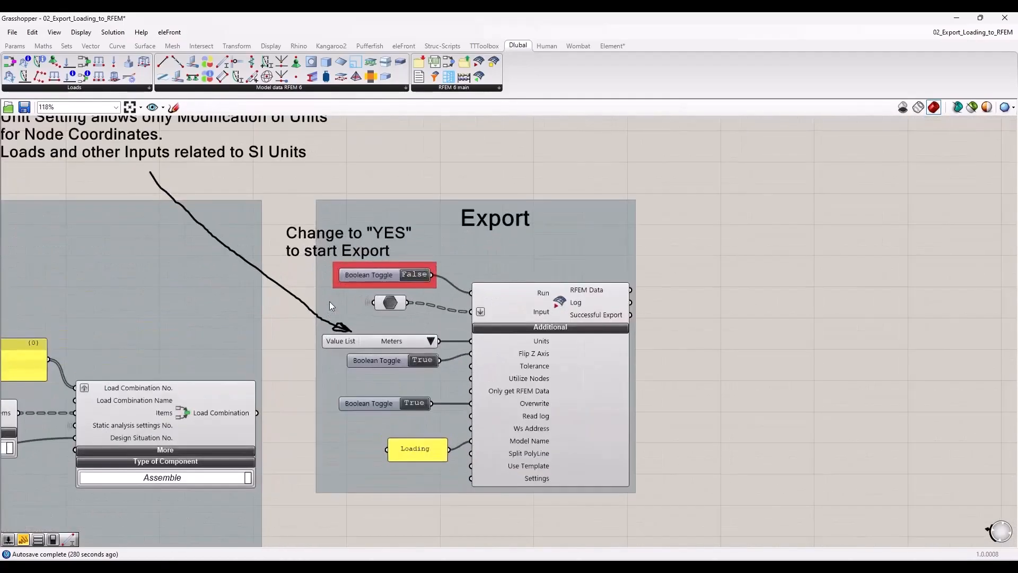
{"action": "left_click", "coordinate": [392, 307]}
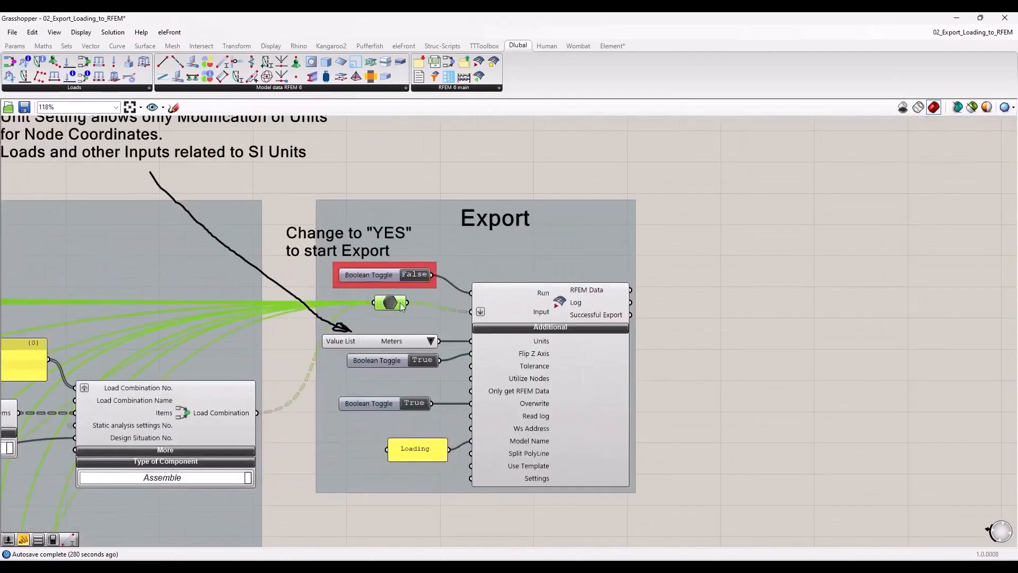
{"action": "left_click", "coordinate": [582, 317]}
{"action": "left_click", "coordinate": [670, 325]}
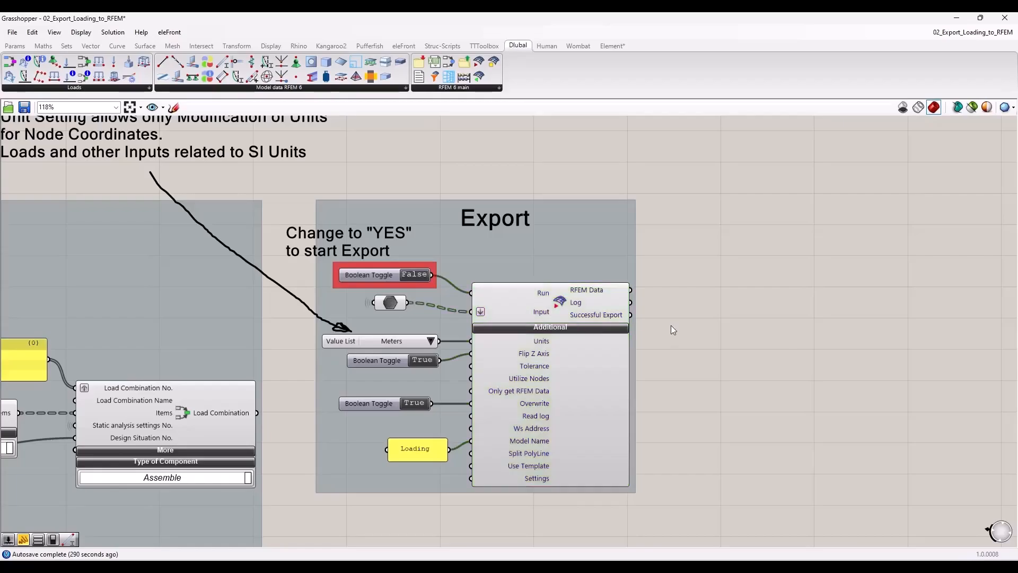
{"action": "left_click", "coordinate": [394, 300]}
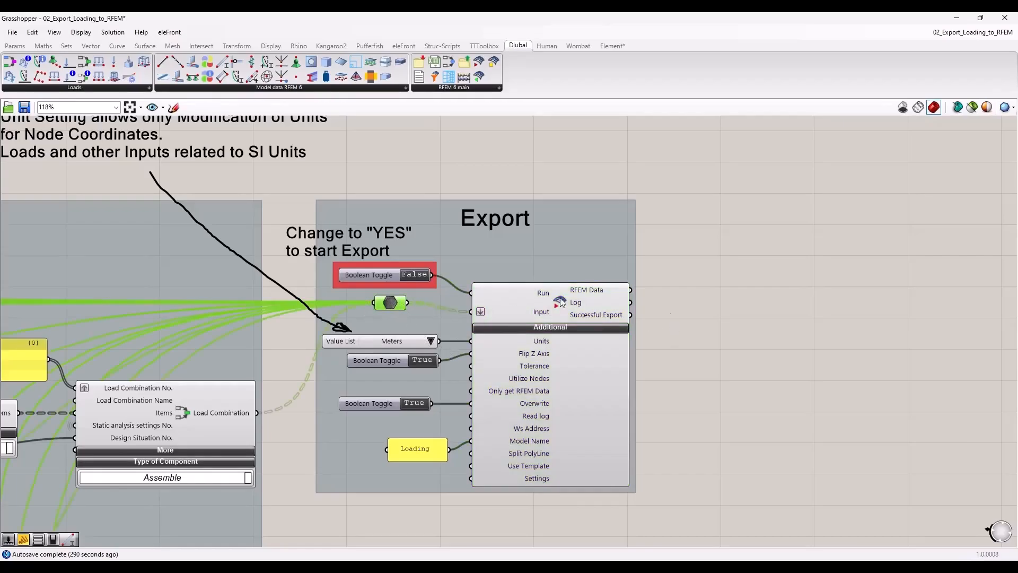
Step: Follow the collected wires from the Export group's input parameter back to the base model, load case and combination components
{"action": "scroll", "coordinate": [774, 342], "scroll_direction": "down", "scroll_amount": 5}
{"action": "right_click_drag", "start_coordinate": [667, 436], "coordinate": [784, 358]}
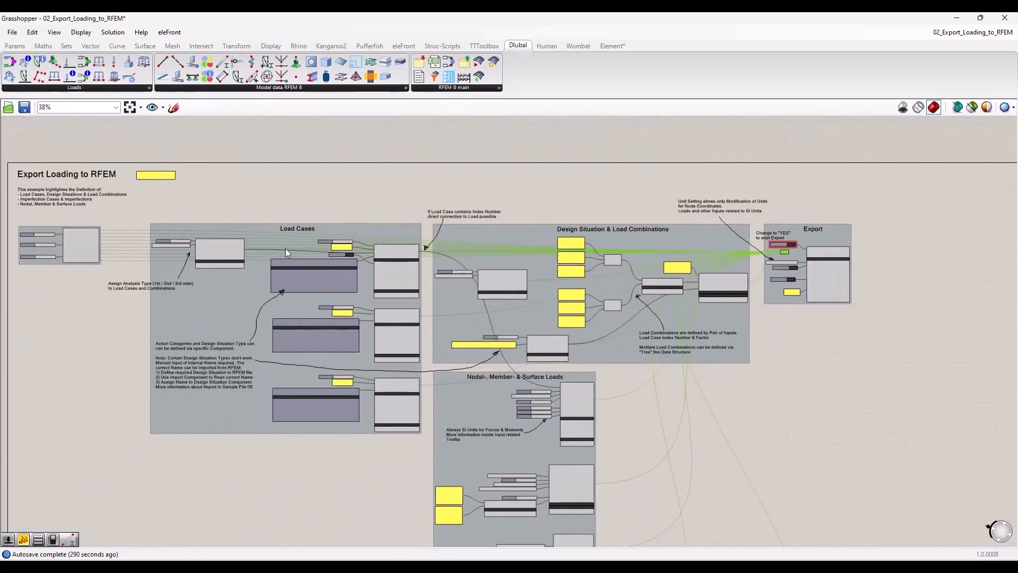
{"action": "scroll", "coordinate": [345, 228], "scroll_direction": "down", "scroll_amount": 1}
{"action": "scroll", "coordinate": [438, 228], "scroll_direction": "up", "scroll_amount": 3}
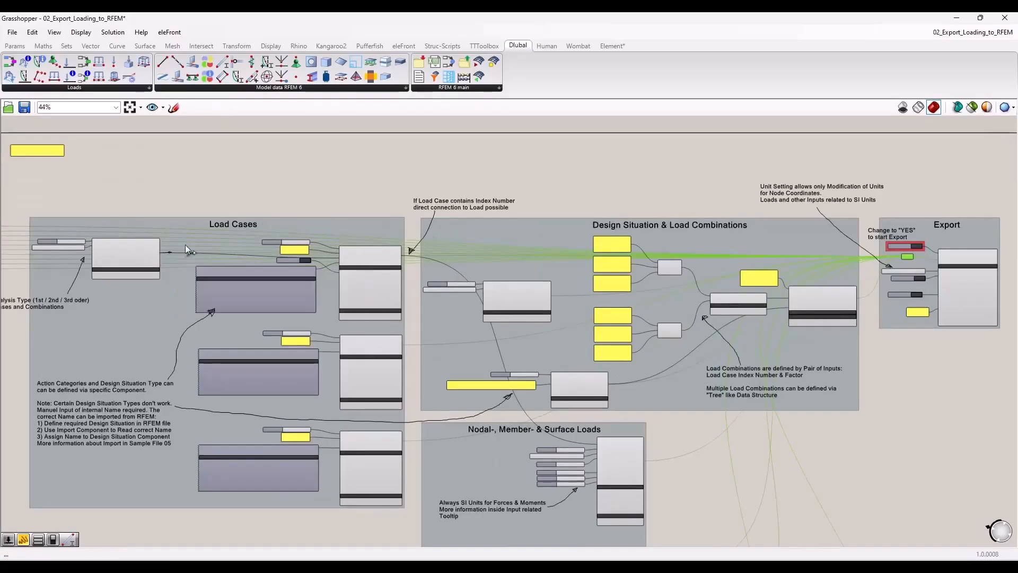
{"action": "left_click", "coordinate": [314, 208]}
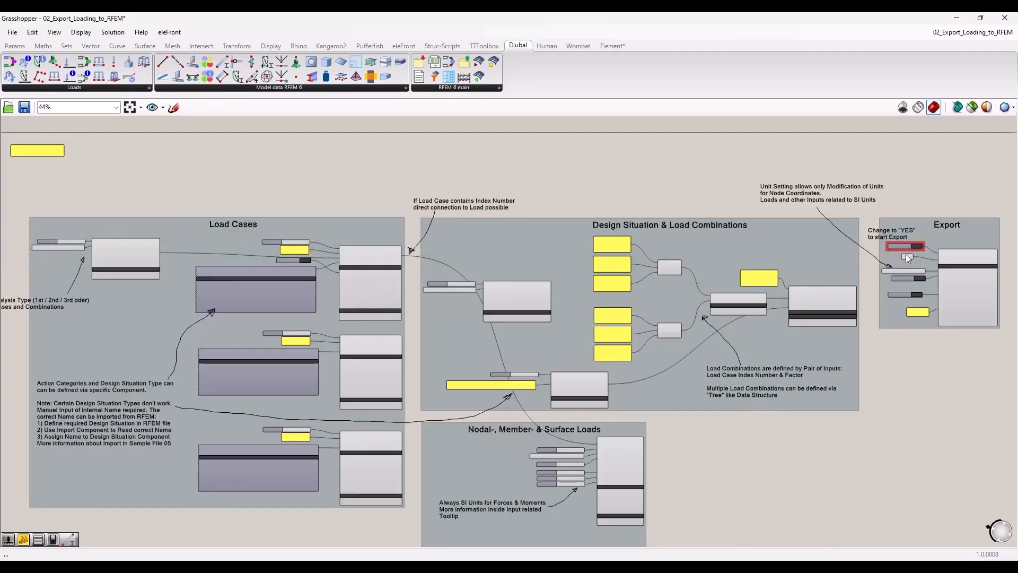
Step: Move the parameter feeding the export component's Input slightly closer to that component and review the Export group's settings
{"action": "mouse_move", "coordinate": [908, 257]}
{"action": "left_mouse_down"}
{"action": "mouse_move", "coordinate": [637, 265]}
{"action": "mouse_move", "coordinate": [450, 381]}
{"action": "mouse_move", "coordinate": [443, 376]}
{"action": "mouse_move", "coordinate": [933, 265]}
{"action": "mouse_move", "coordinate": [901, 260]}
{"action": "mouse_move", "coordinate": [921, 262]}
{"action": "left_mouse_up"}
{"action": "scroll", "coordinate": [970, 279], "scroll_direction": "up", "scroll_amount": 5}
{"action": "right_click_drag", "start_coordinate": [857, 524], "coordinate": [734, 513]}
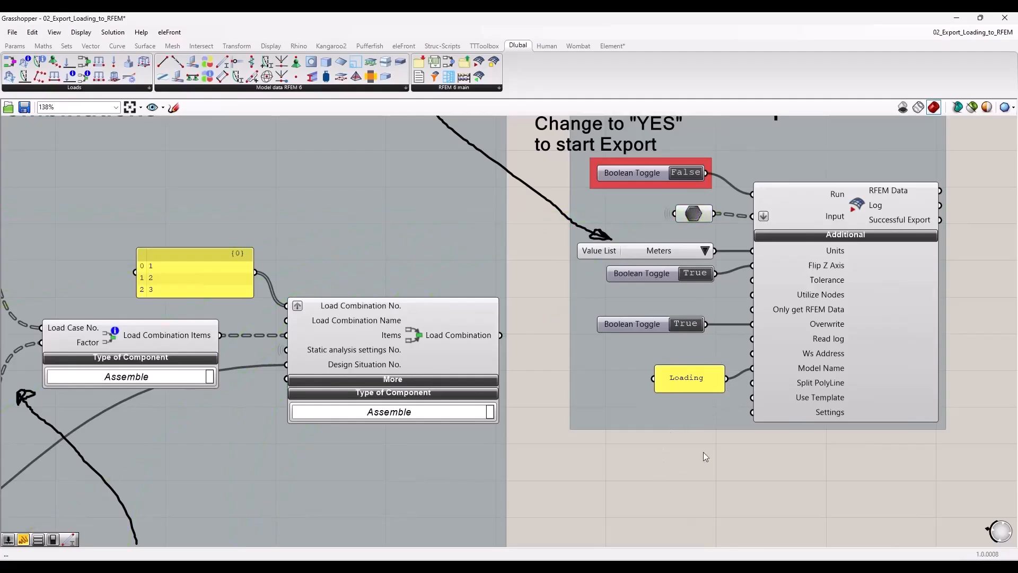
{"action": "right_click_drag", "start_coordinate": [703, 452], "coordinate": [471, 480]}
{"action": "scroll", "coordinate": [469, 483], "scroll_direction": "down", "scroll_amount": 2}
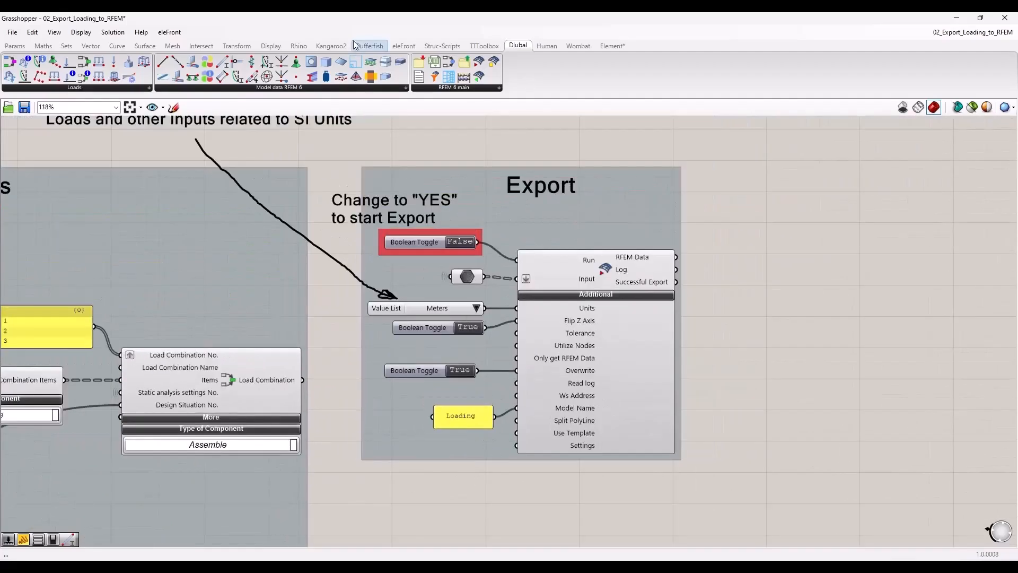
Step: Arrange Grasshopper on one half of the screen with the Export group in view
{"action": "left_click_drag", "start_coordinate": [493, 18], "coordinate": [2, 165]}
{"action": "right_click_drag", "start_coordinate": [295, 226], "coordinate": [61, 240]}
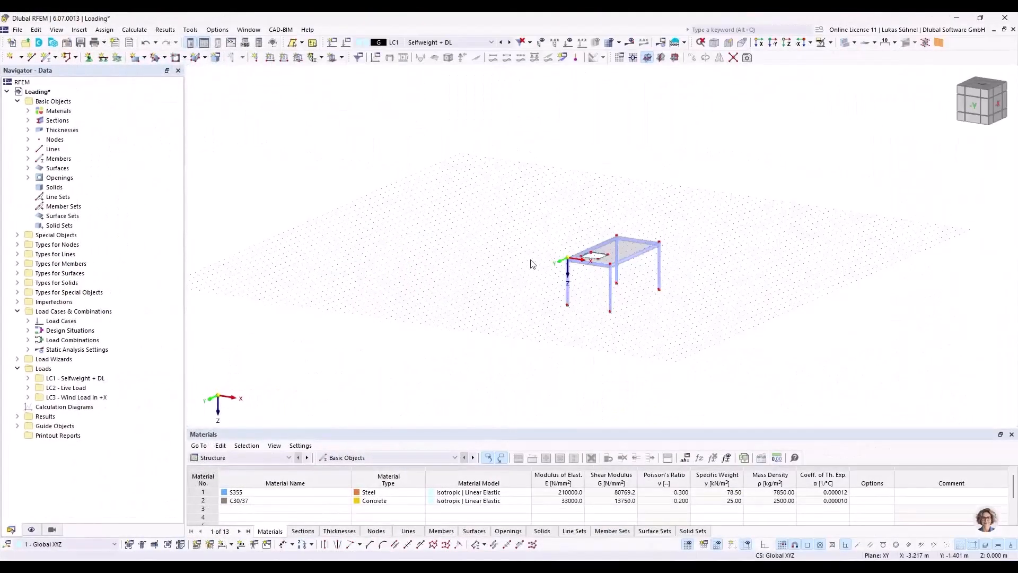
Step: Examine the exported frame in RFEM and expand its load cases, design situations and load combinations
{"action": "scroll", "coordinate": [623, 311], "scroll_direction": "up", "scroll_amount": 5}
{"action": "middle_click_drag", "start_coordinate": [683, 311], "coordinate": [623, 310]}
{"action": "left_click_drag", "start_coordinate": [339, 107], "coordinate": [435, 202]}
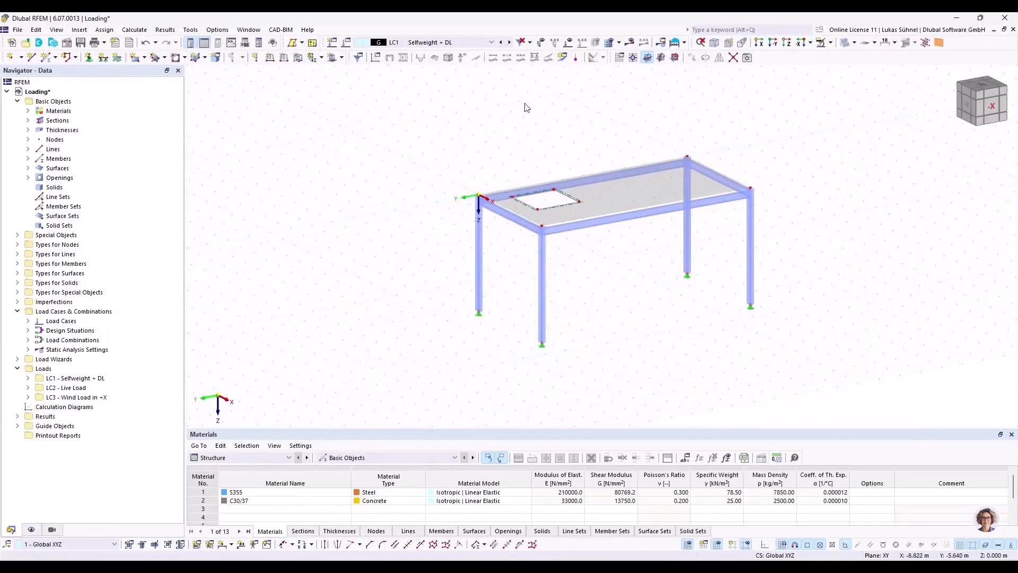
{"action": "middle_click_drag", "start_coordinate": [461, 129], "coordinate": [359, 154]}
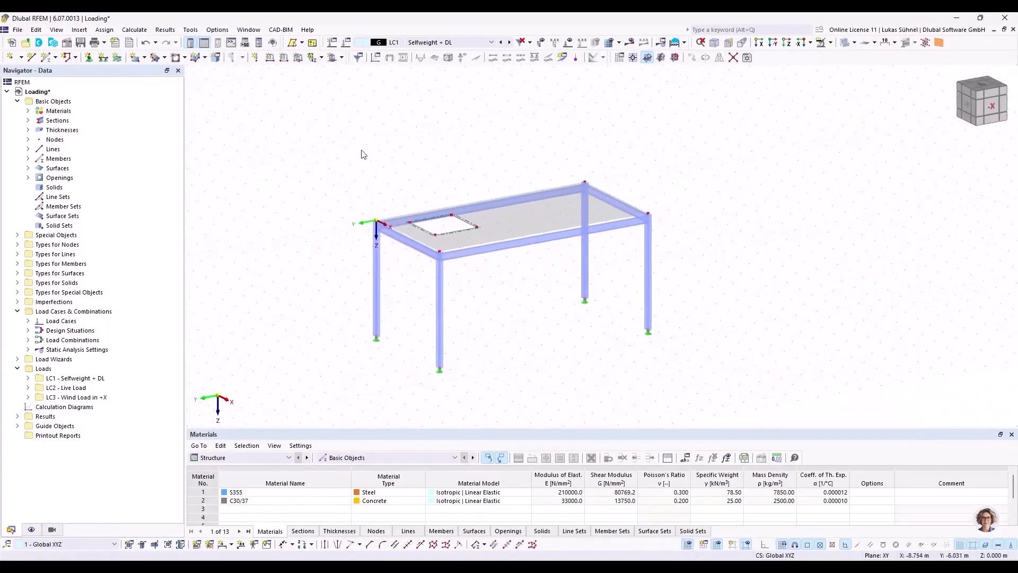
{"action": "left_click", "coordinate": [28, 320]}
{"action": "left_click", "coordinate": [28, 358]}
{"action": "left_click", "coordinate": [27, 378]}
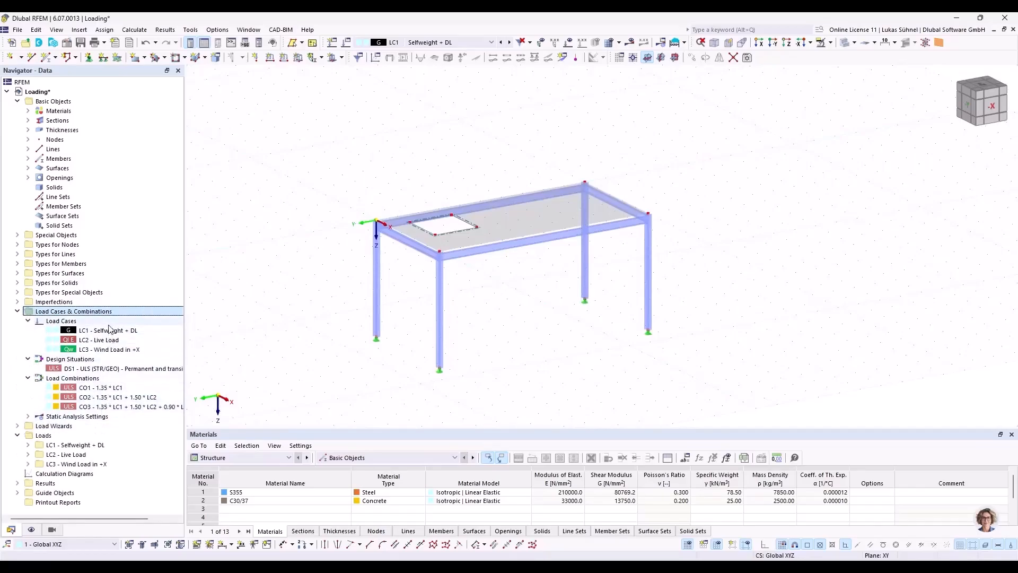
Step: Switch to imperfection case IC1 - Imp in +X and display the imperfections in the model view
{"action": "left_click", "coordinate": [492, 42]}
{"action": "left_click", "coordinate": [532, 48]}
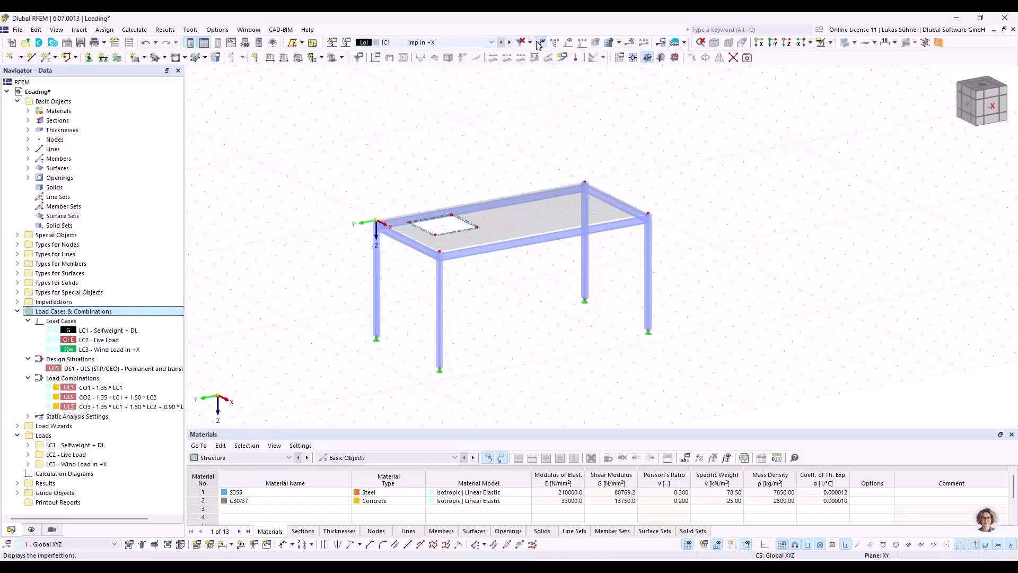
{"action": "left_click", "coordinate": [541, 42]}
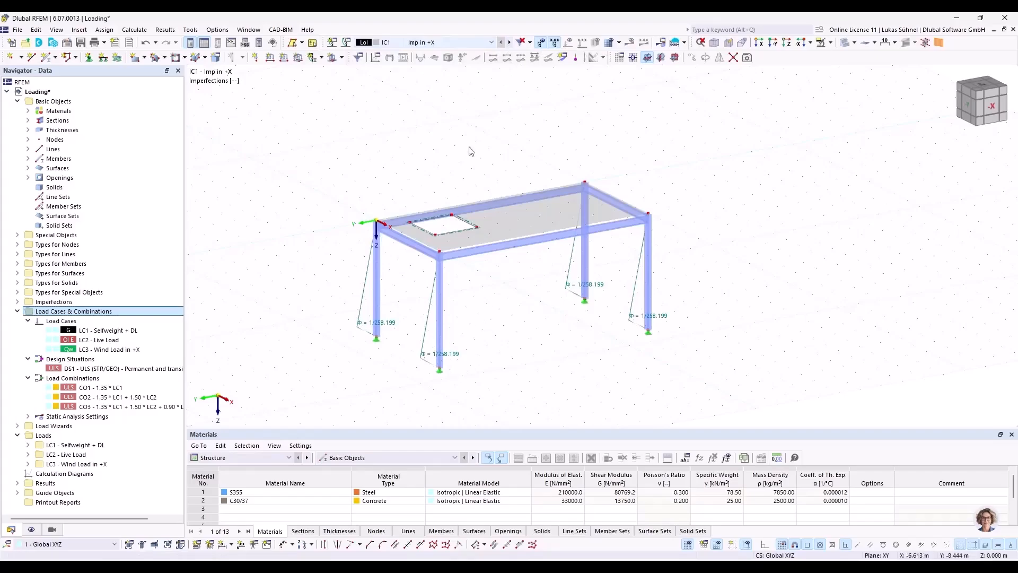
Step: Display the loads with their values and review the load cases from LC1 - Selfweight + DL to LC3 - Wind Load in +X
{"action": "left_click", "coordinate": [509, 42]}
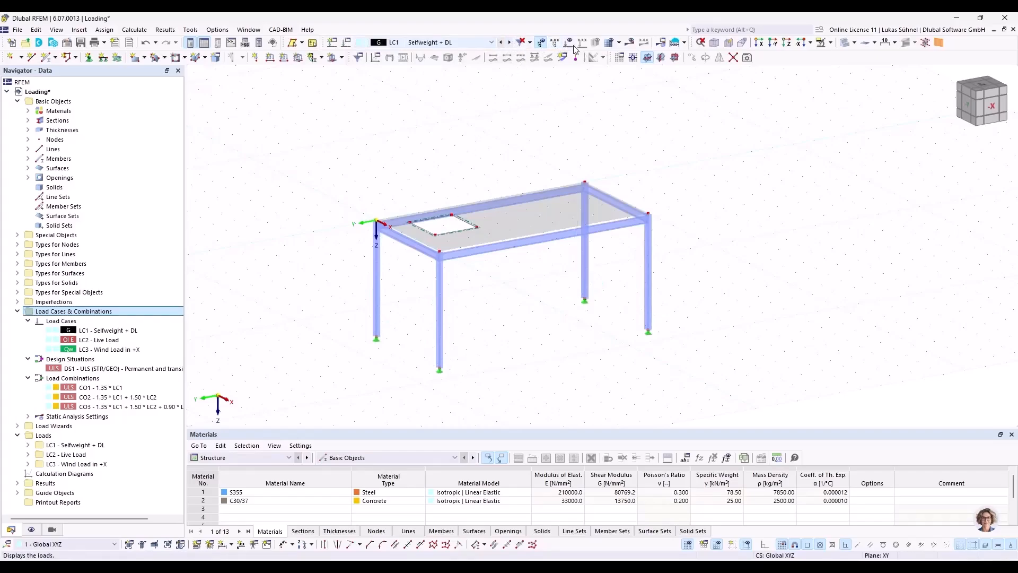
{"action": "left_click", "coordinate": [509, 43]}
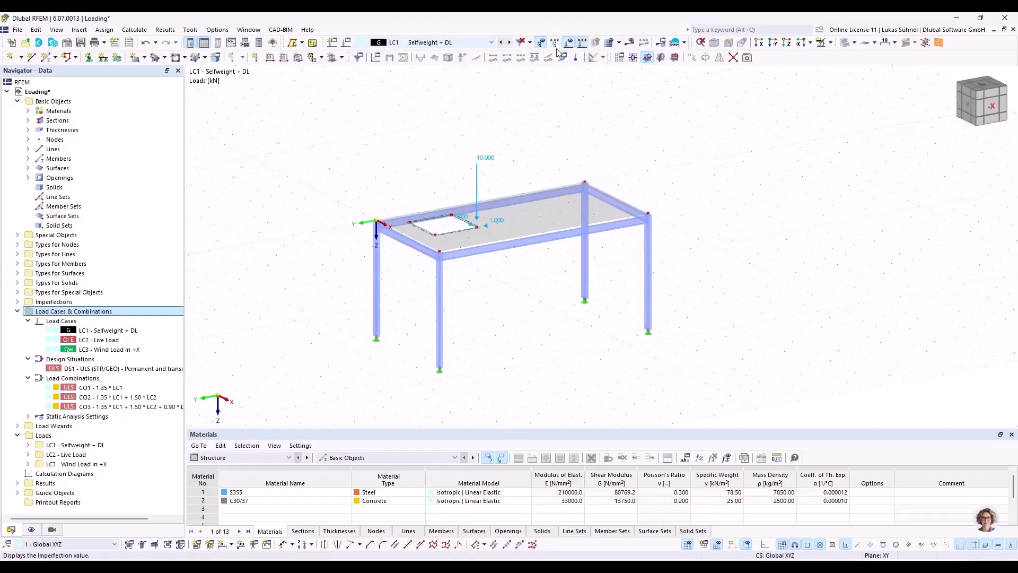
{"action": "middle_click_drag", "start_coordinate": [476, 156], "coordinate": [482, 104], "text": "ctrl"}
{"action": "left_click", "coordinate": [509, 43]}
{"action": "middle_click_drag", "start_coordinate": [509, 174], "coordinate": [403, 169], "text": "ctrl"}
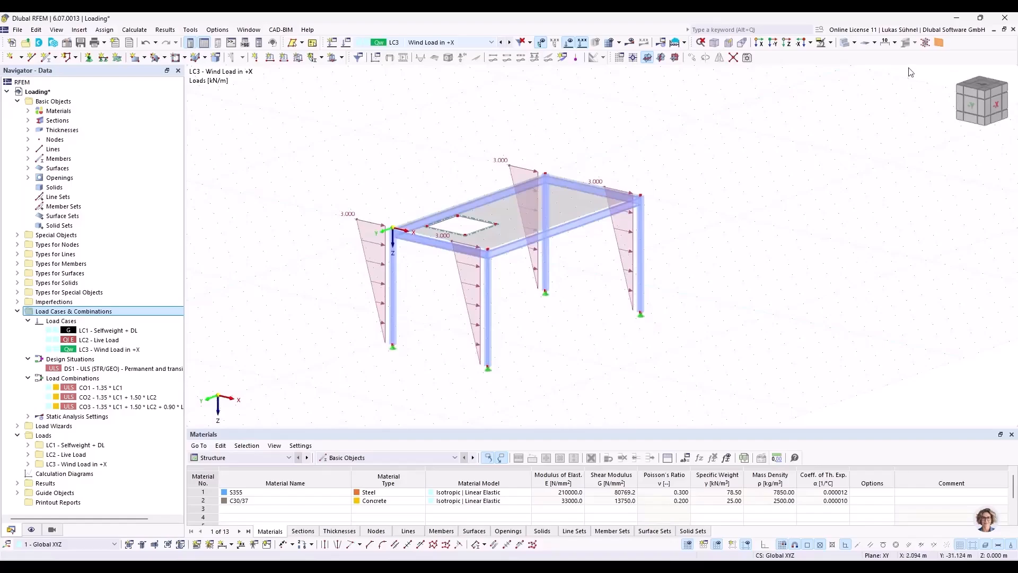
Step: Close the Loading model in RFEM and enlarge Grasshopper to fill the screen
{"action": "left_click", "coordinate": [1014, 29]}
{"action": "left_click", "coordinate": [552, 333]}
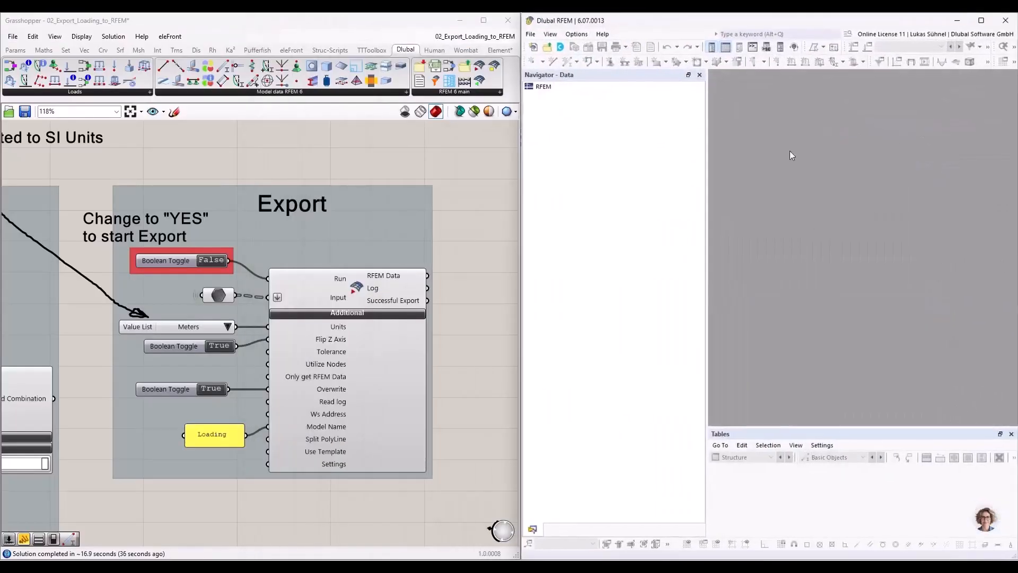
{"action": "double_click", "coordinate": [349, 21]}
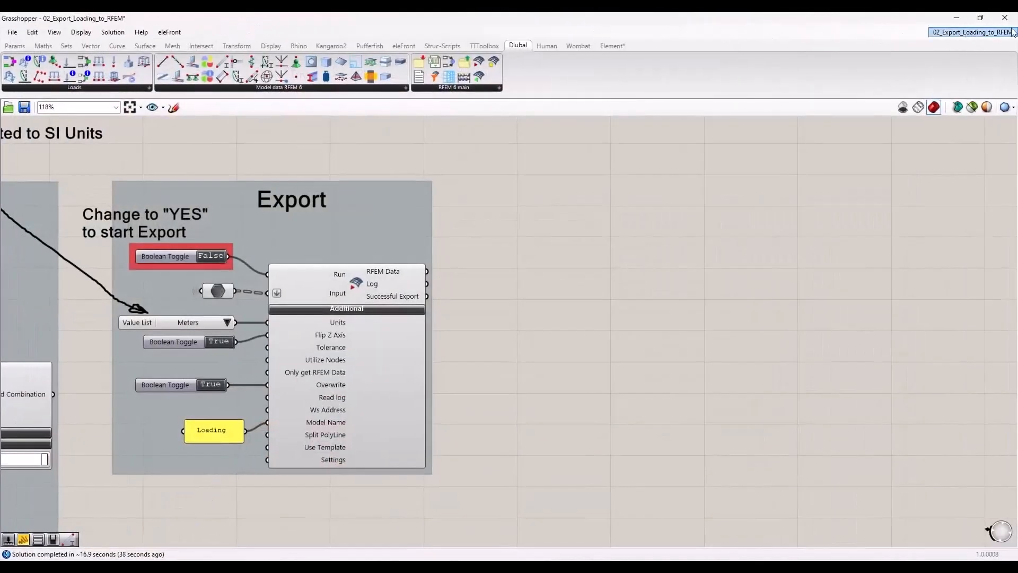
Step: Close 02_Export_Loading_to_RFEM and its open cluster document, and open the 03_Templates_and_Design-Add-ons definition
{"action": "mouse_move", "coordinate": [1014, 32]}
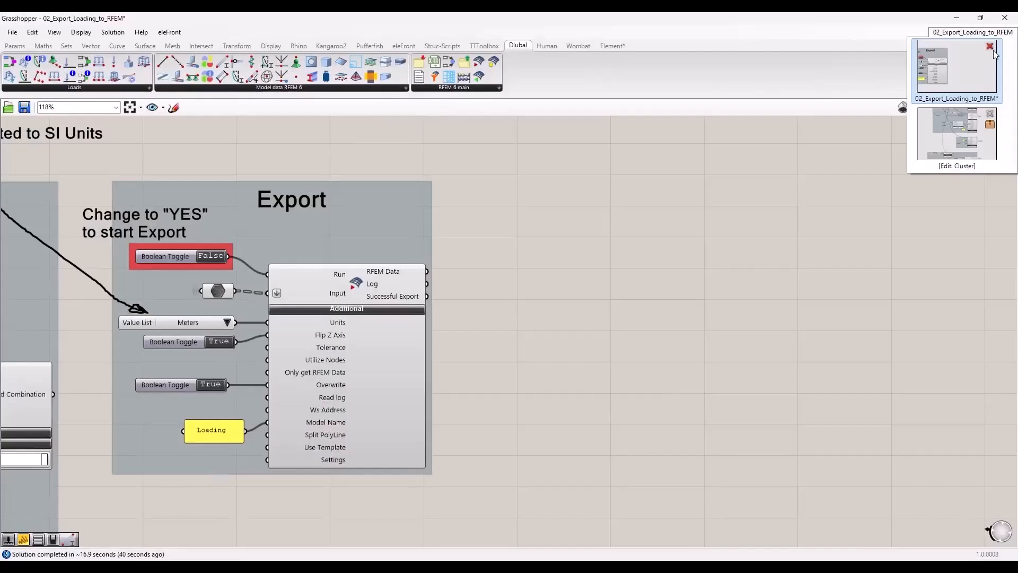
{"action": "left_click", "coordinate": [990, 47]}
{"action": "left_click", "coordinate": [939, 135]}
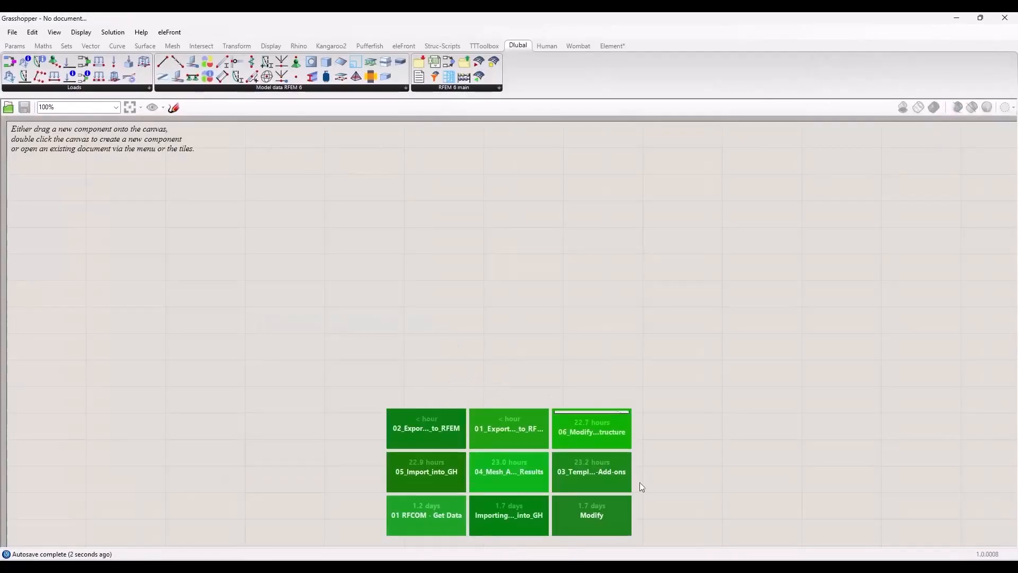
{"action": "left_click", "coordinate": [600, 473]}
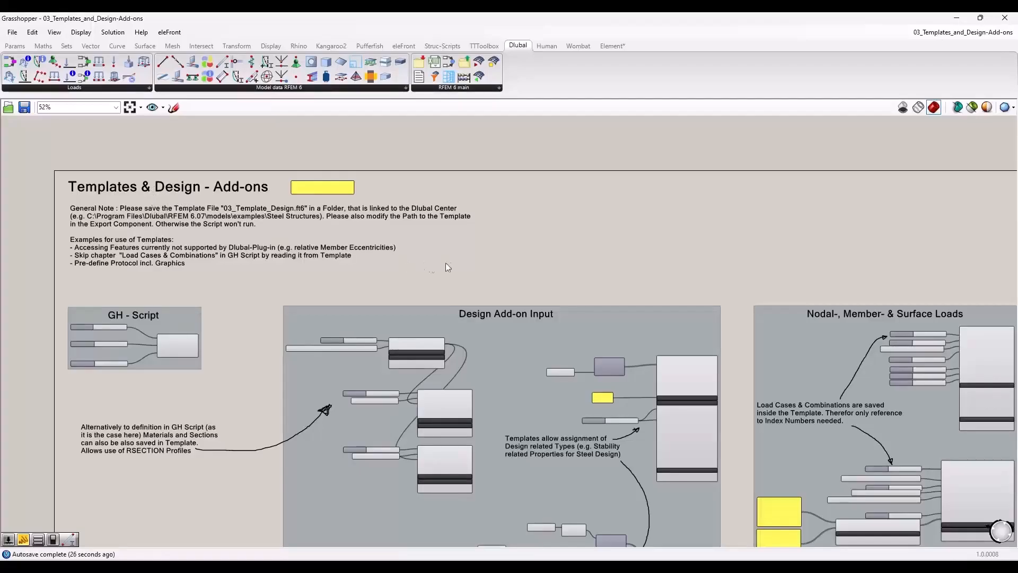
{"action": "right_click_drag", "start_coordinate": [348, 273], "coordinate": [312, 266]}
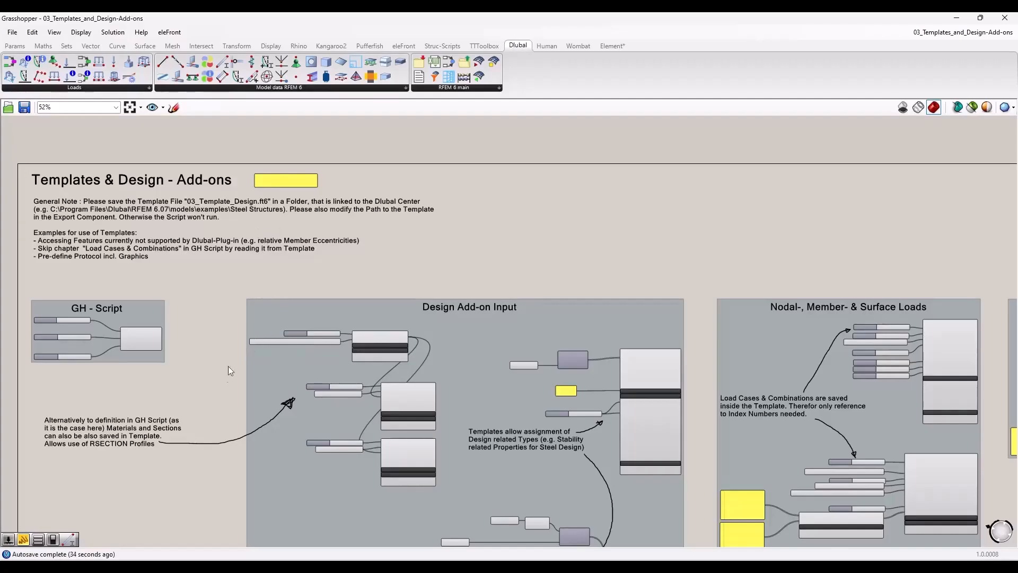
Step: Switch to RFEM and create a 3D model named New in project A from the template 03_Template_Design
{"action": "key", "text": "alt+Tab"}
{"action": "left_click_drag", "start_coordinate": [624, 24], "coordinate": [546, 14]}
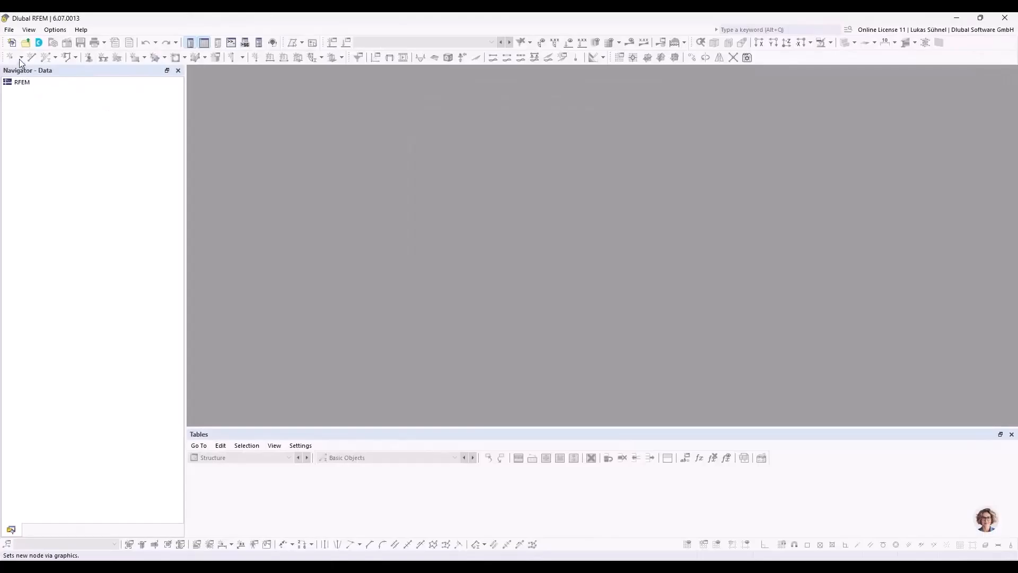
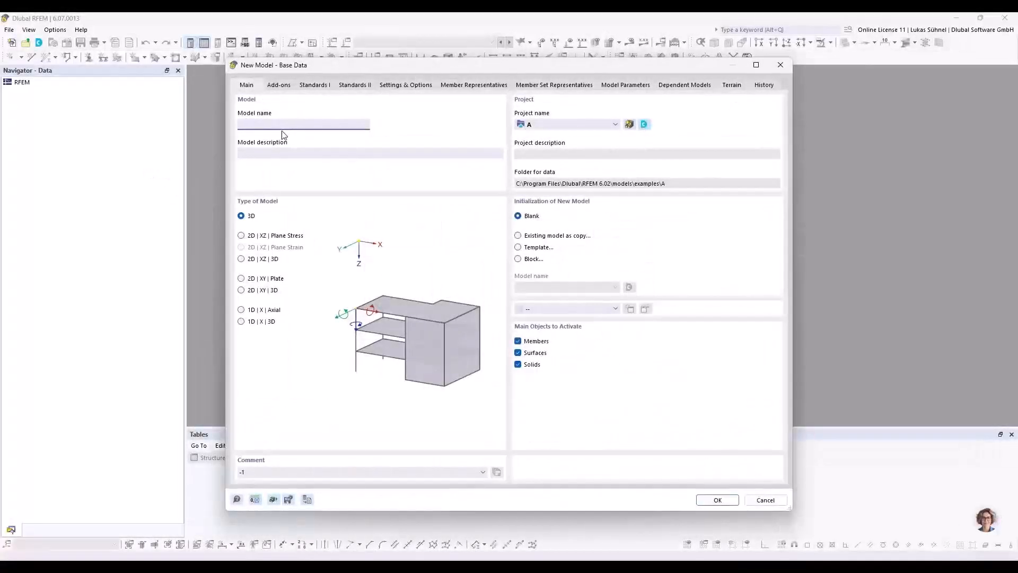
{"action": "type", "text": "mpl"}
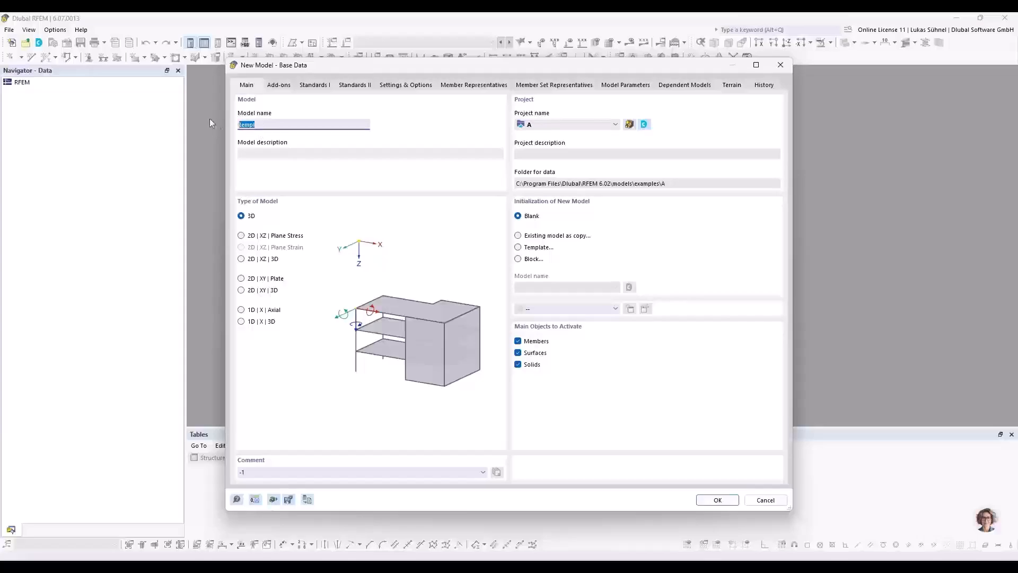
{"action": "type", "text": "New"}
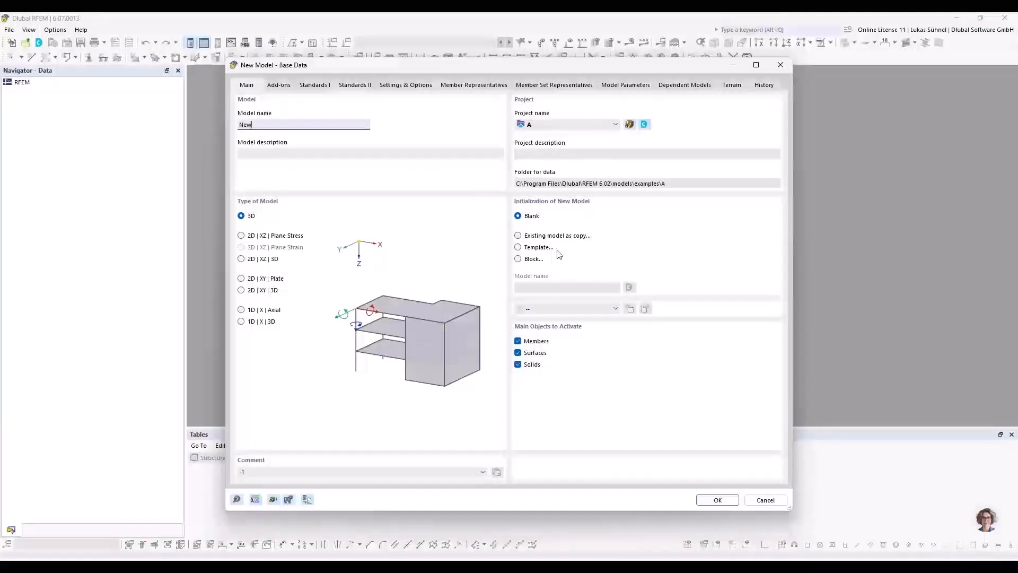
{"action": "left_click", "coordinate": [535, 250]}
{"action": "left_click", "coordinate": [563, 288]}
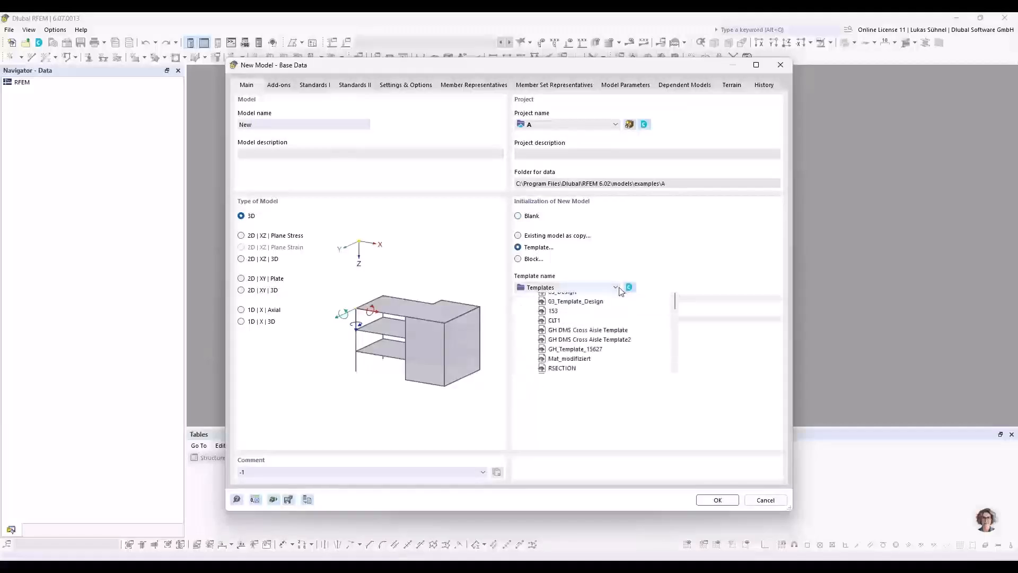
{"action": "left_click", "coordinate": [571, 326]}
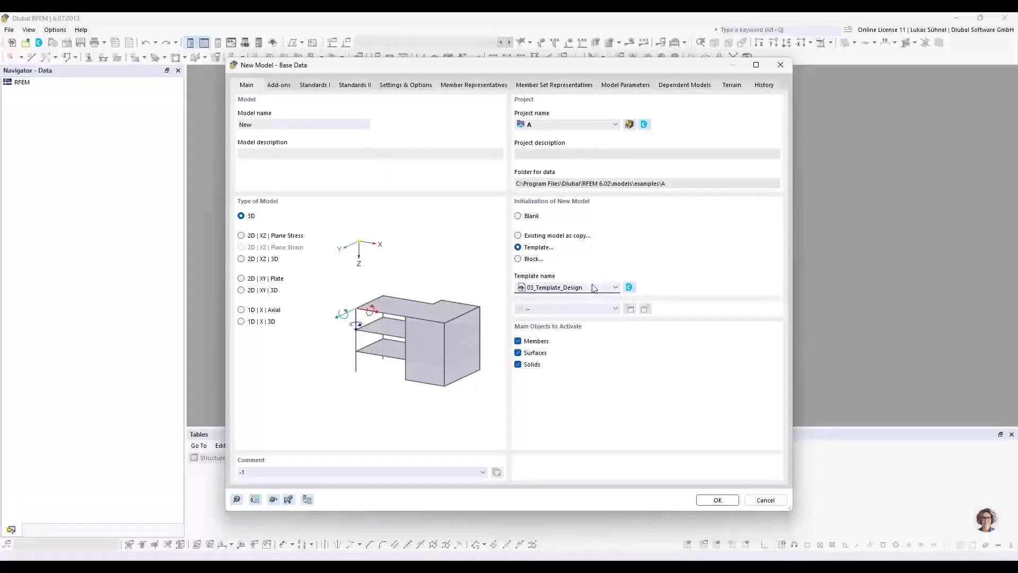
{"action": "left_click", "coordinate": [715, 499]}
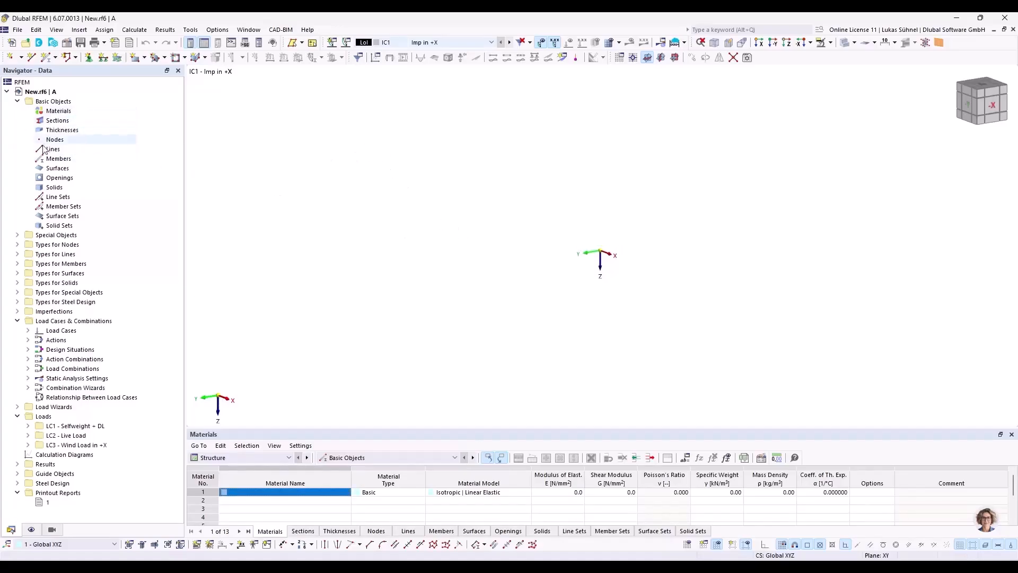
Step: Review the load cases, actions, design situations, load combinations and printout report supplied by the template
{"action": "left_click", "coordinate": [29, 330]}
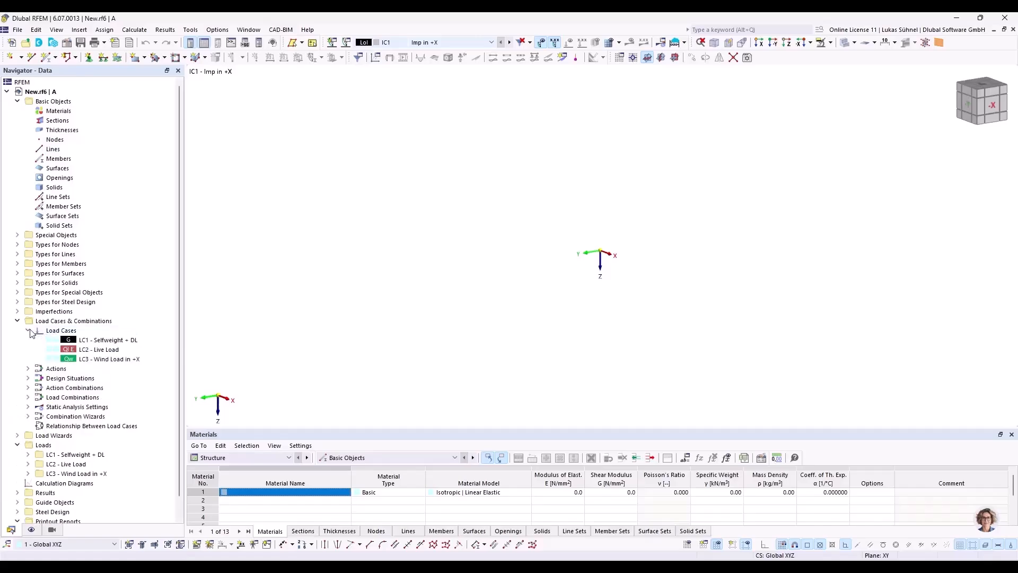
{"action": "left_click", "coordinate": [29, 368]}
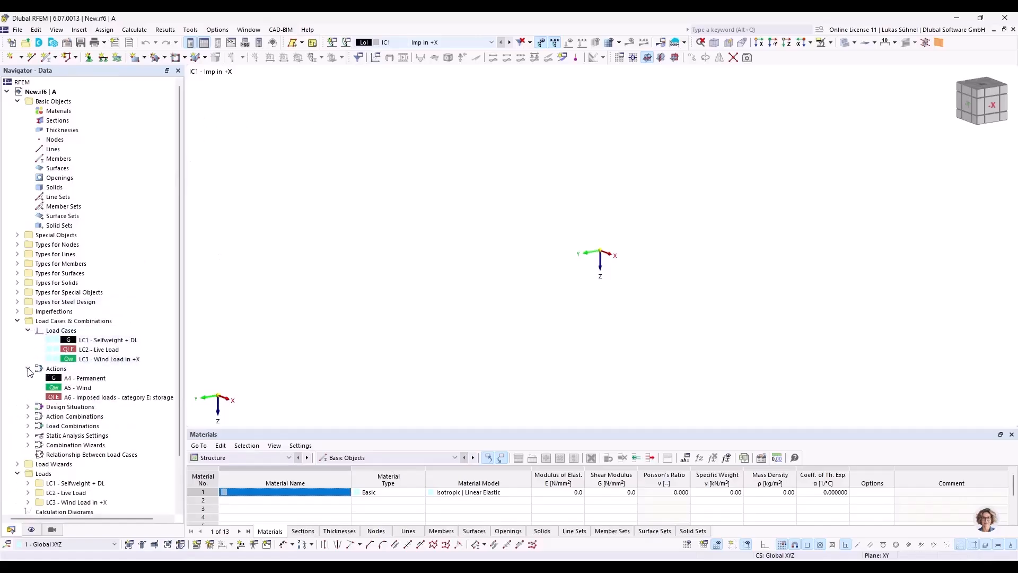
{"action": "left_click", "coordinate": [28, 407]}
{"action": "left_click", "coordinate": [28, 445]}
{"action": "scroll", "coordinate": [79, 387], "scroll_direction": "down", "scroll_amount": 5}
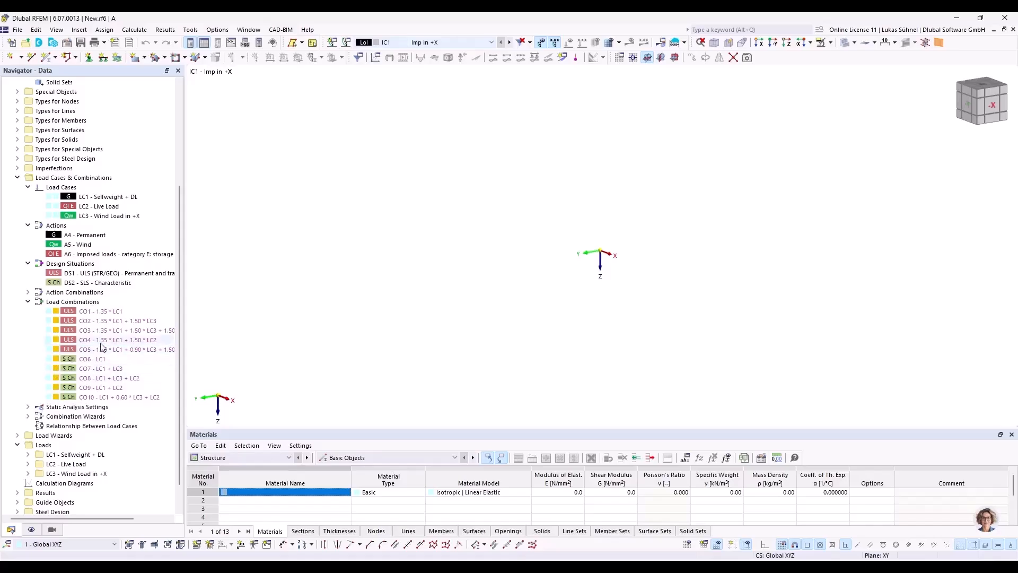
{"action": "scroll", "coordinate": [109, 354], "scroll_direction": "down", "scroll_amount": 1}
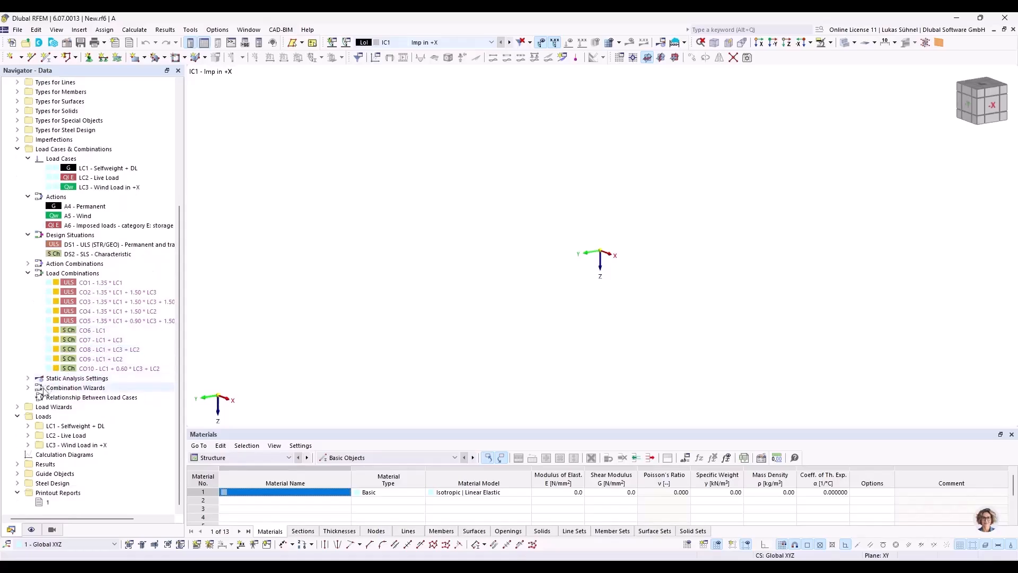
{"action": "left_click", "coordinate": [54, 505]}
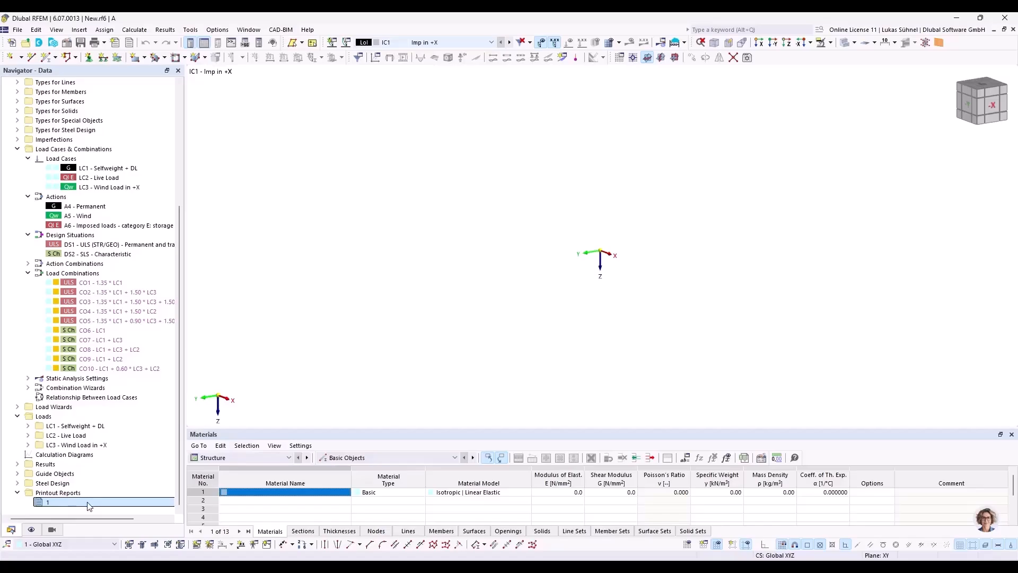
{"action": "scroll", "coordinate": [85, 403], "scroll_direction": "up", "scroll_amount": 6}
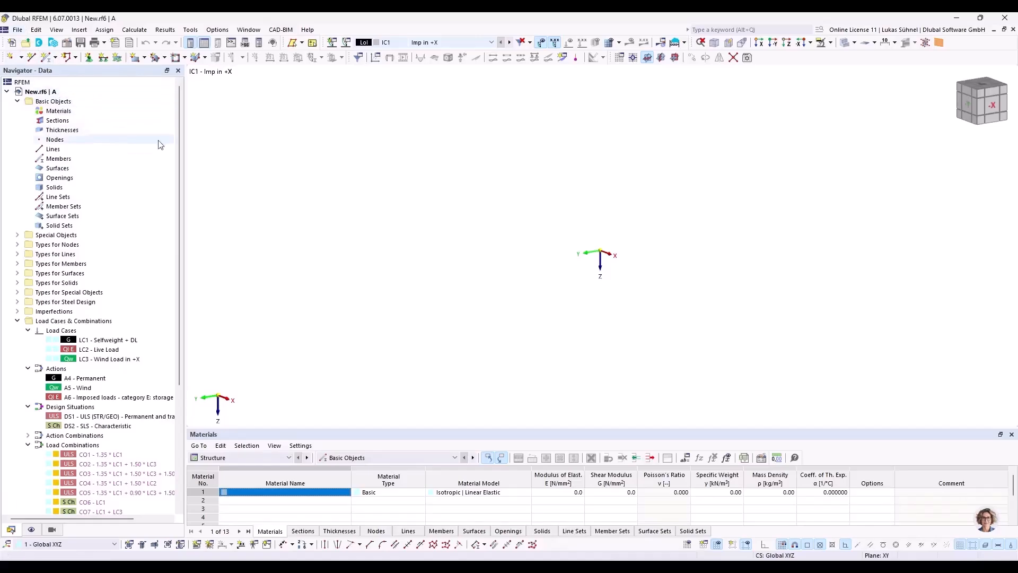
Step: Close the New model in RFEM and switch back to Grasshopper
{"action": "left_click", "coordinate": [1013, 29]}
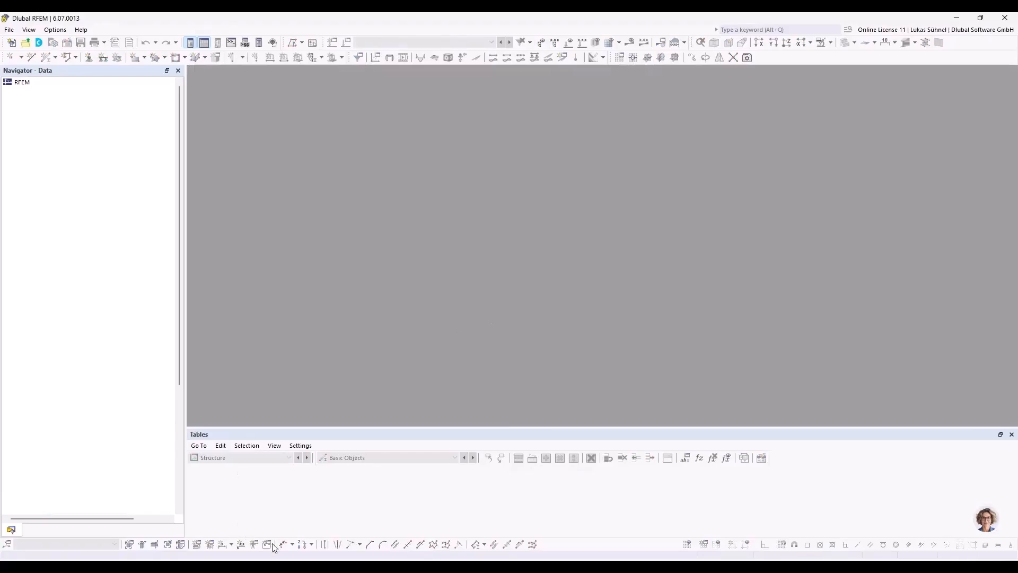
{"action": "left_click", "coordinate": [230, 565]}
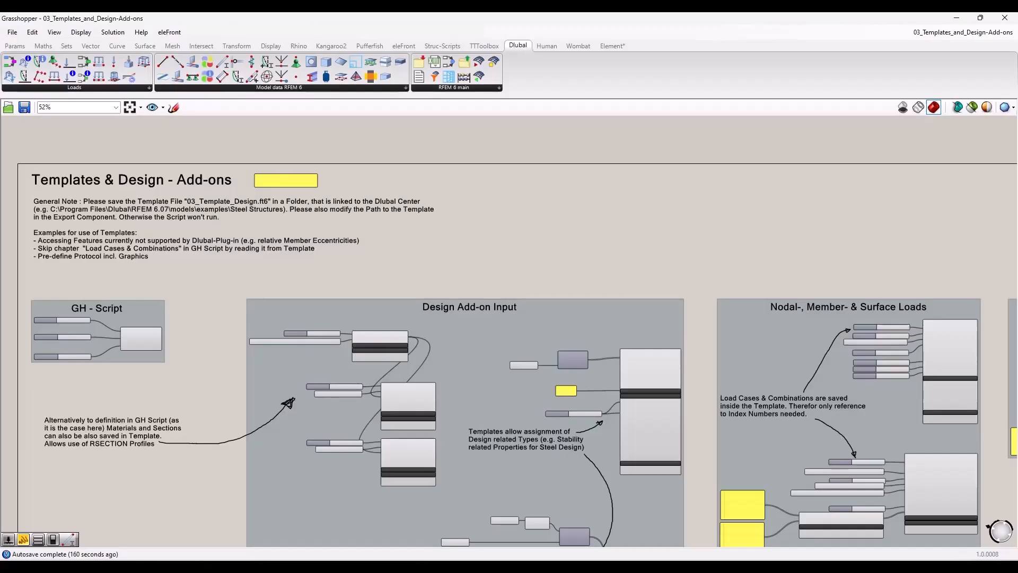
Step: Inspect the Export group's template file path feeding Use Template and the toggle feeding Overwrite
{"action": "scroll", "coordinate": [102, 275], "scroll_direction": "down", "scroll_amount": 6}
{"action": "scroll", "coordinate": [471, 339], "scroll_direction": "up", "scroll_amount": 5}
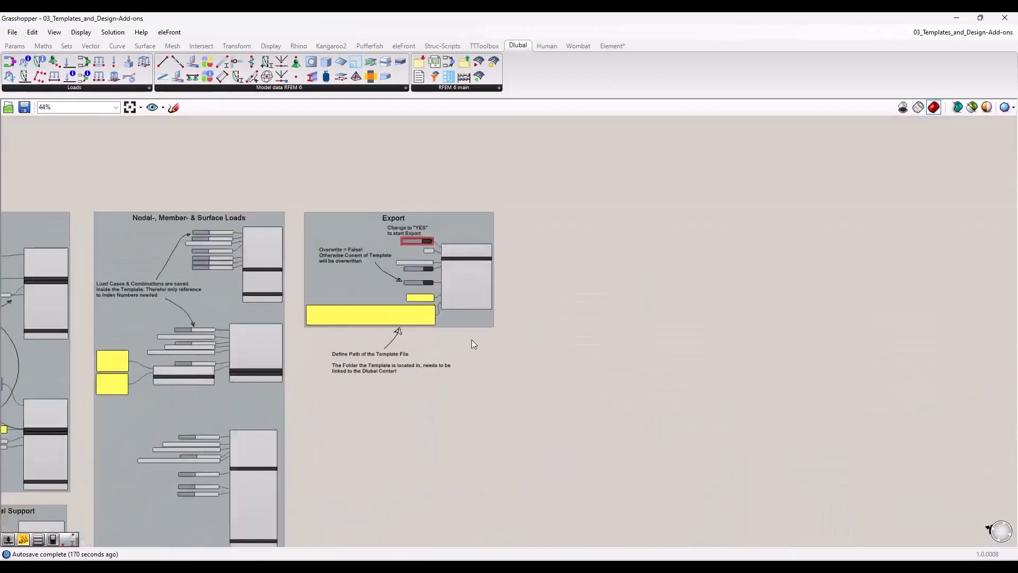
{"action": "scroll", "coordinate": [370, 317], "scroll_direction": "up", "scroll_amount": 5}
{"action": "scroll", "coordinate": [370, 317], "scroll_direction": "up", "scroll_amount": 2}
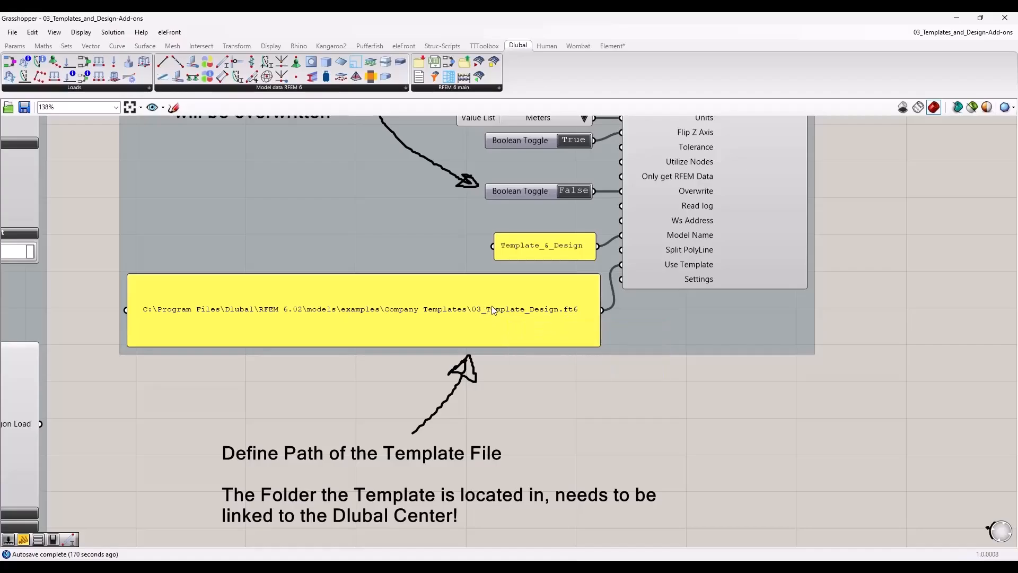
{"action": "right_click_drag", "start_coordinate": [498, 386], "coordinate": [446, 481]}
{"action": "scroll", "coordinate": [530, 463], "scroll_direction": "down", "scroll_amount": 1}
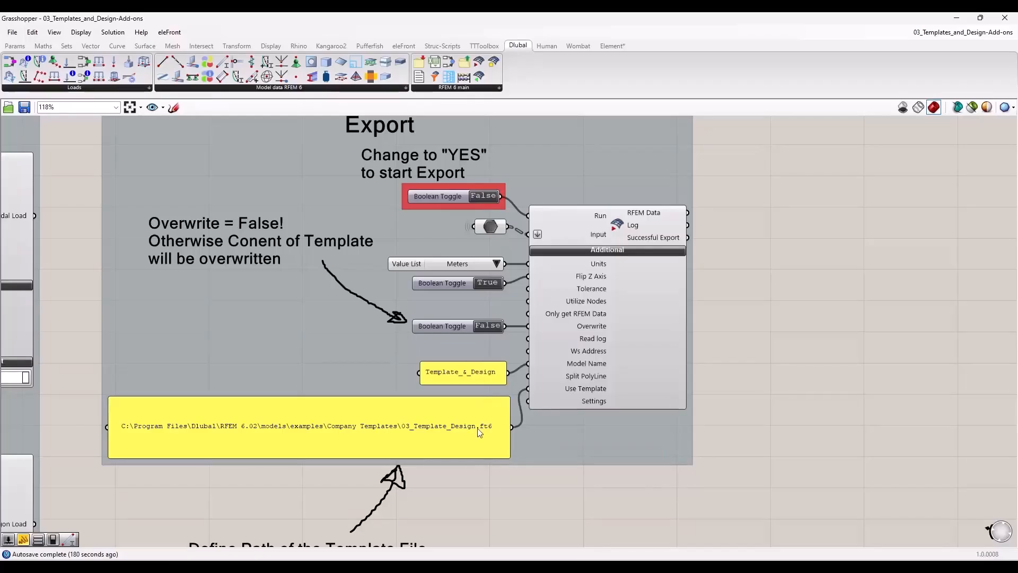
{"action": "mouse_move", "coordinate": [580, 389]}
{"action": "left_click", "coordinate": [450, 327]}
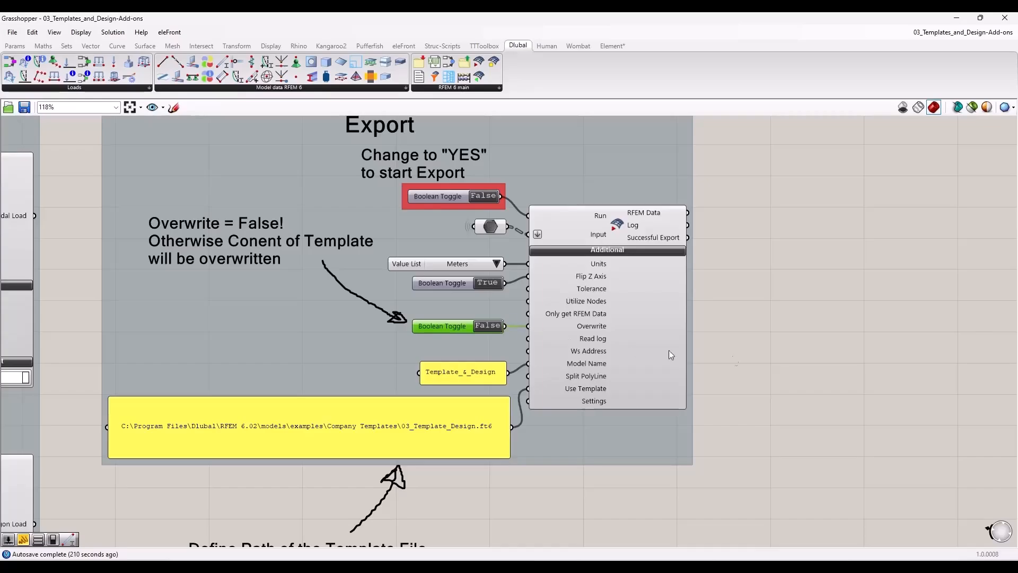
{"action": "scroll", "coordinate": [708, 392], "scroll_direction": "down", "scroll_amount": 5}
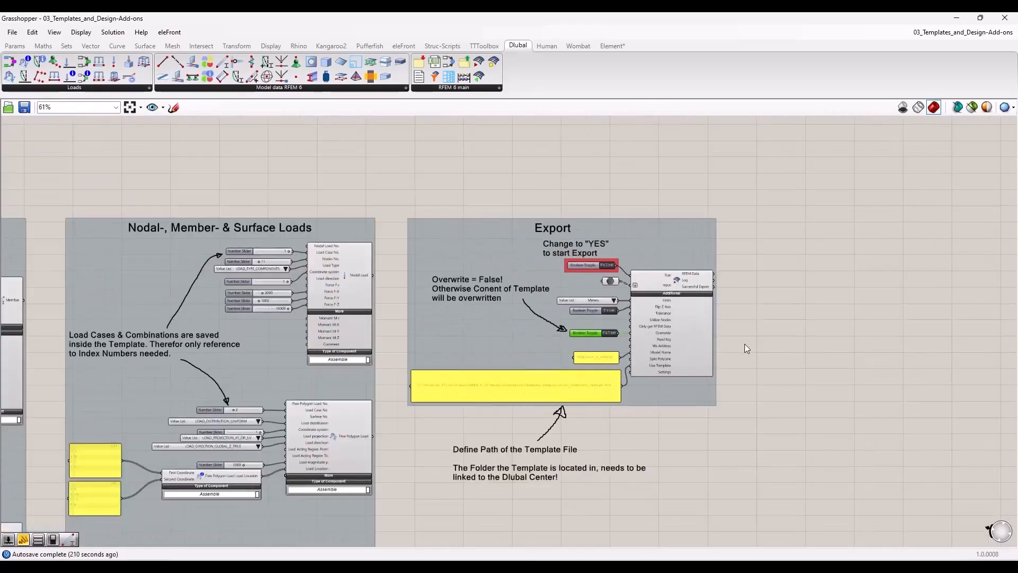
Step: Review the overall layout of the definition, including the Design Add-on Input, Nodal-, Member- & Surface Loads and Export groups
{"action": "scroll", "coordinate": [747, 342], "scroll_direction": "down", "scroll_amount": 3}
{"action": "right_click_drag", "start_coordinate": [638, 467], "coordinate": [645, 350]}
{"action": "scroll", "coordinate": [380, 251], "scroll_direction": "up", "scroll_amount": 2}
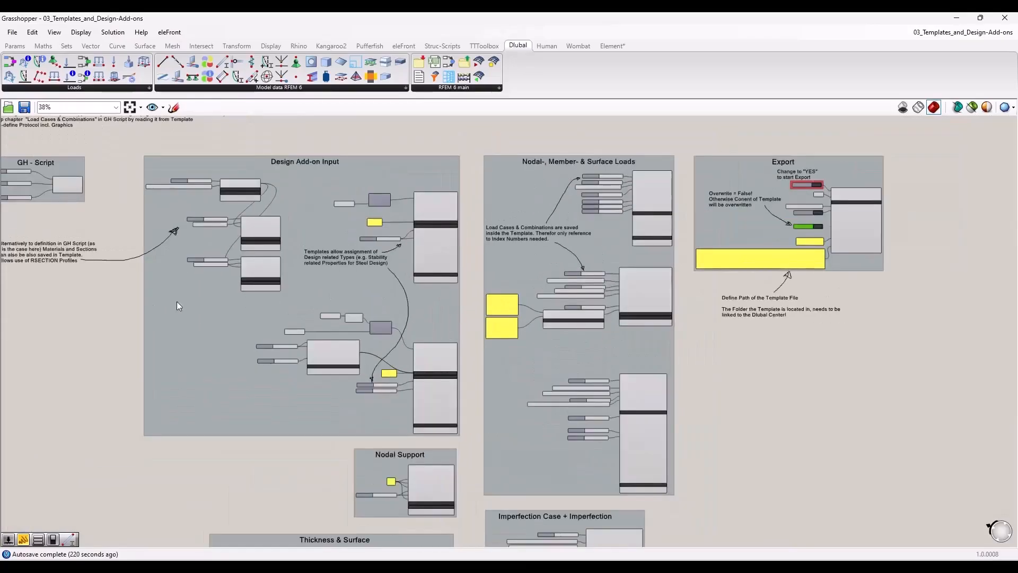
{"action": "right_click_drag", "start_coordinate": [59, 310], "coordinate": [139, 334]}
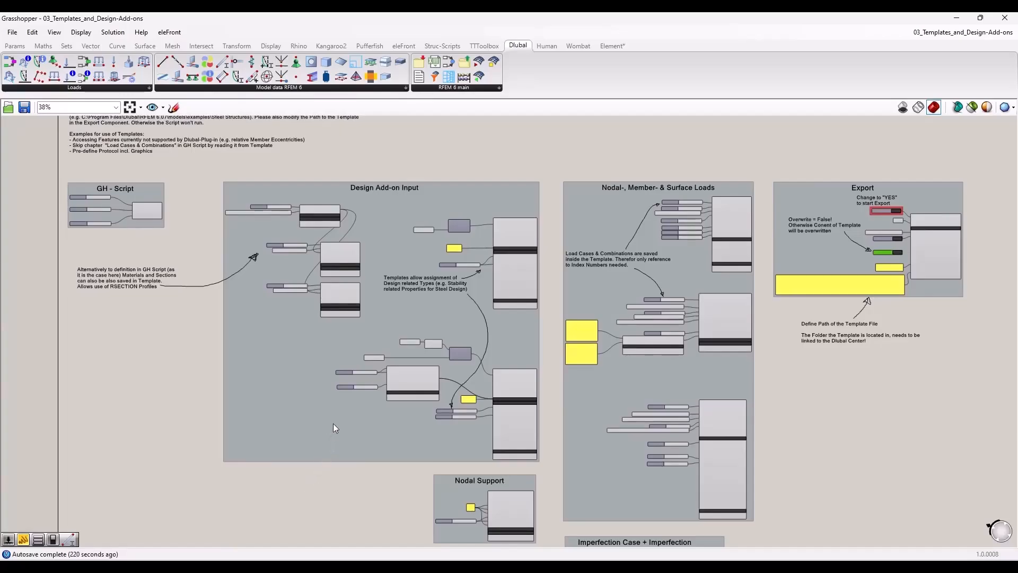
{"action": "right_click_drag", "start_coordinate": [762, 171], "coordinate": [585, 209]}
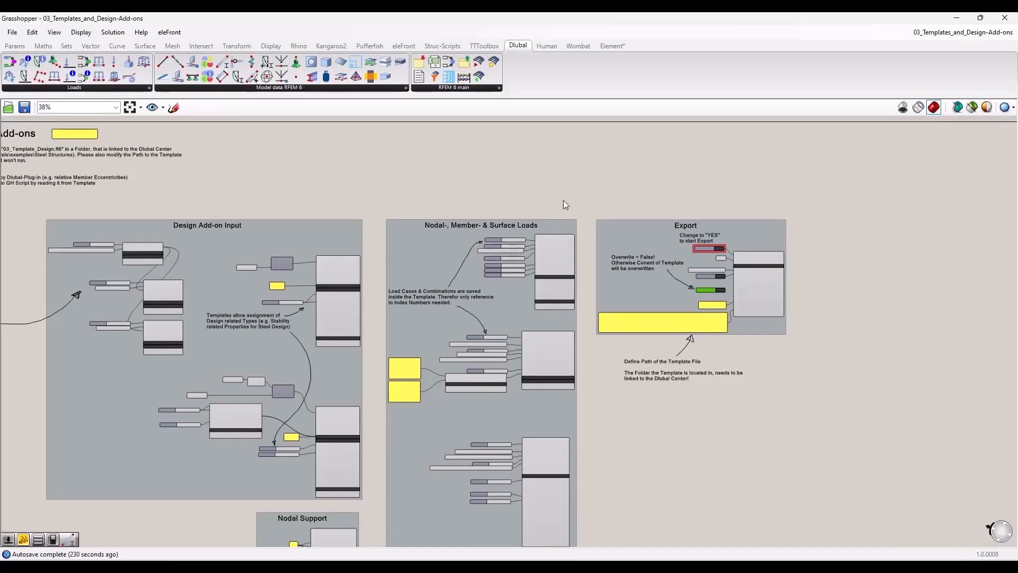
{"action": "scroll", "coordinate": [556, 193], "scroll_direction": "down", "scroll_amount": 1}
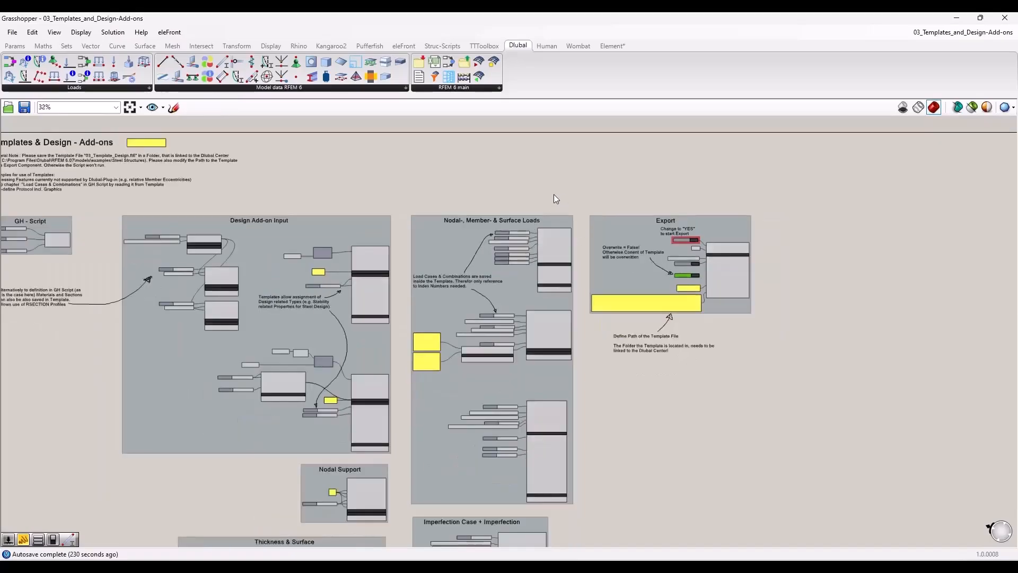
{"action": "right_click_drag", "start_coordinate": [497, 202], "coordinate": [460, 173]}
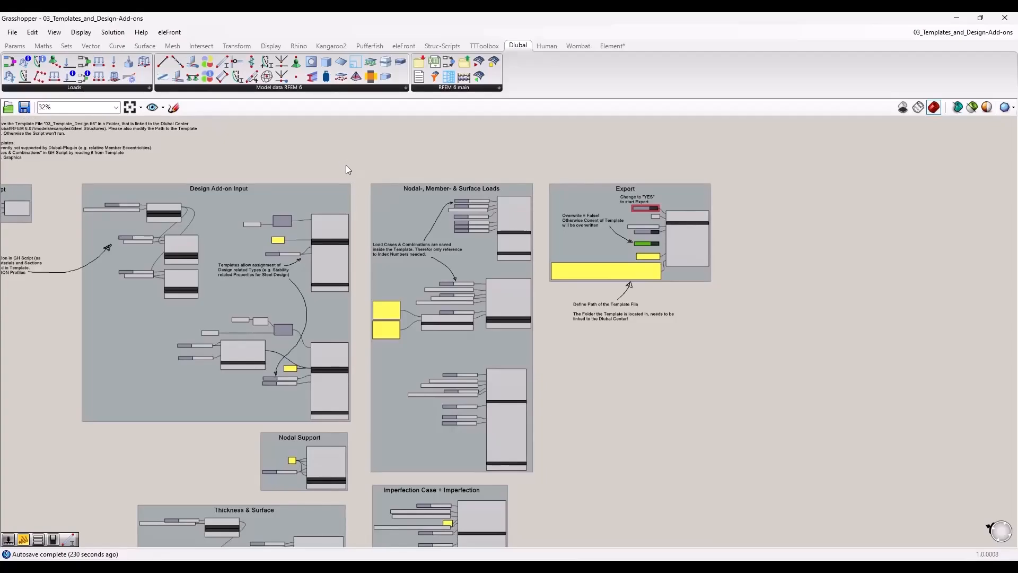
{"action": "scroll", "coordinate": [350, 164], "scroll_direction": "down", "scroll_amount": 1}
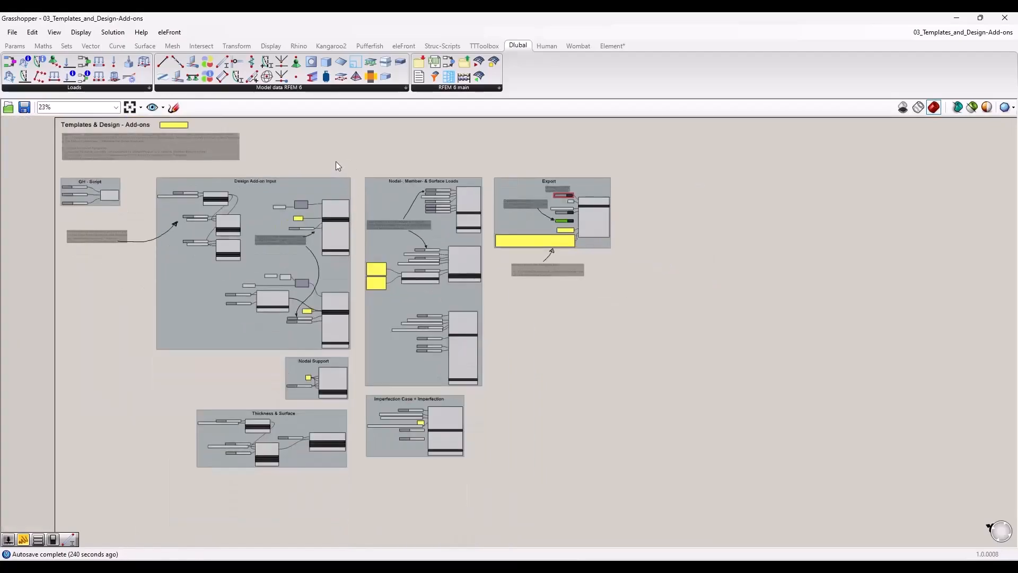
{"action": "left_click_drag", "start_coordinate": [325, 158], "coordinate": [353, 161]}
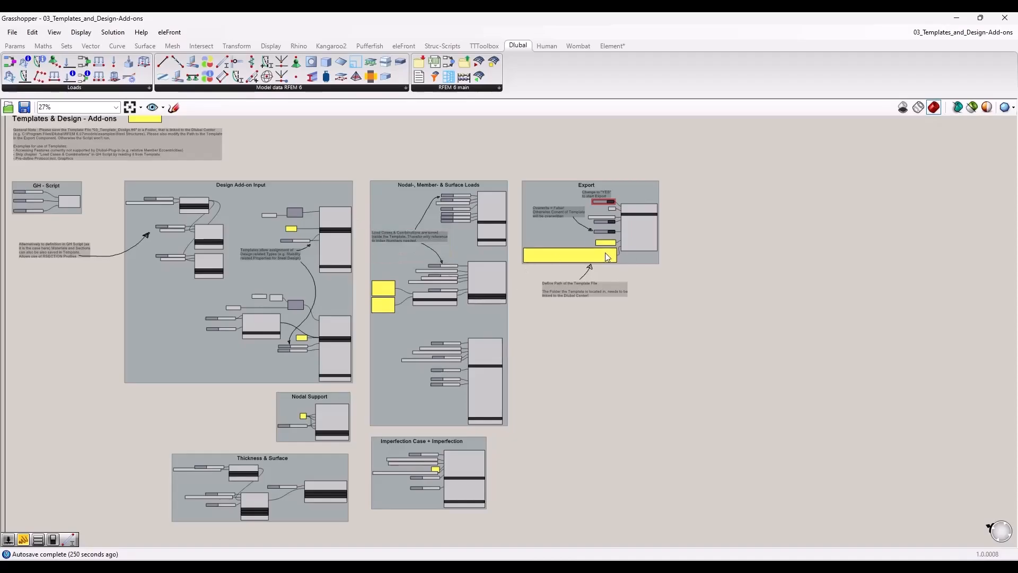
Step: Inspect the Nodal Load component and the number slider that references its Load Case No
{"action": "scroll", "coordinate": [494, 222], "scroll_direction": "up", "scroll_amount": 7}
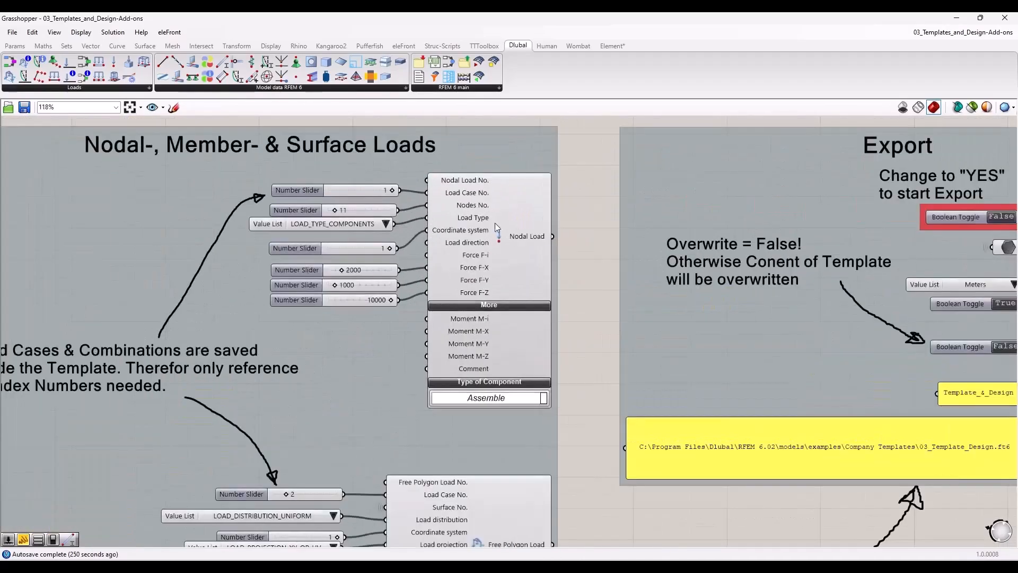
{"action": "left_click", "coordinate": [517, 242]}
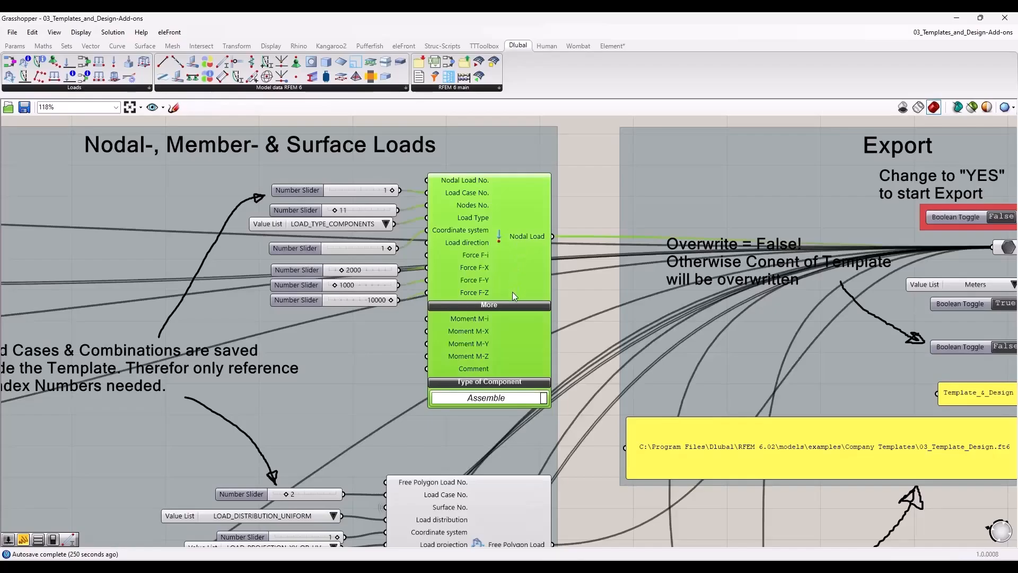
{"action": "left_click", "coordinate": [574, 212]}
{"action": "right_click_drag", "start_coordinate": [576, 204], "coordinate": [555, 266]}
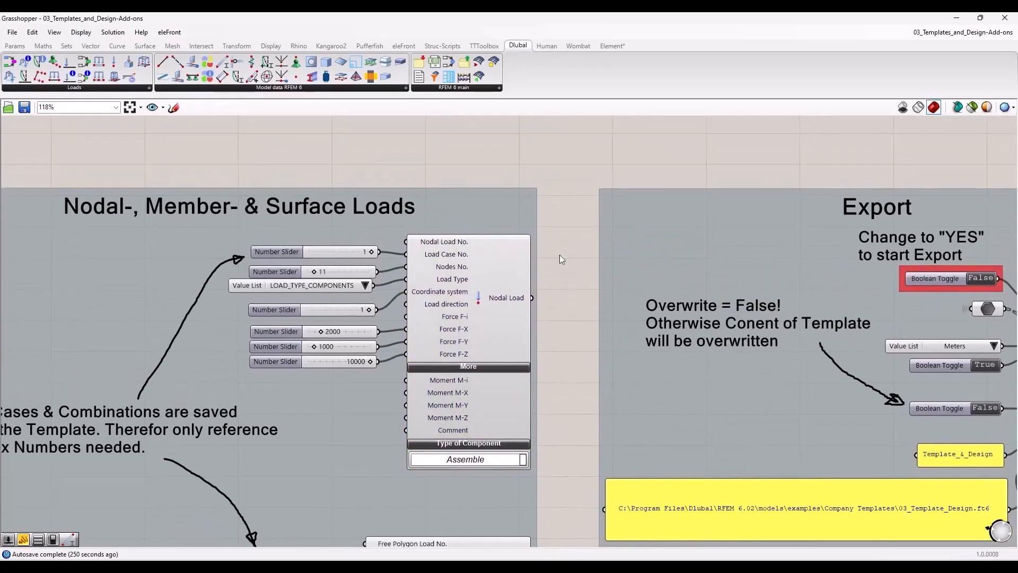
{"action": "scroll", "coordinate": [430, 262], "scroll_direction": "up", "scroll_amount": 2}
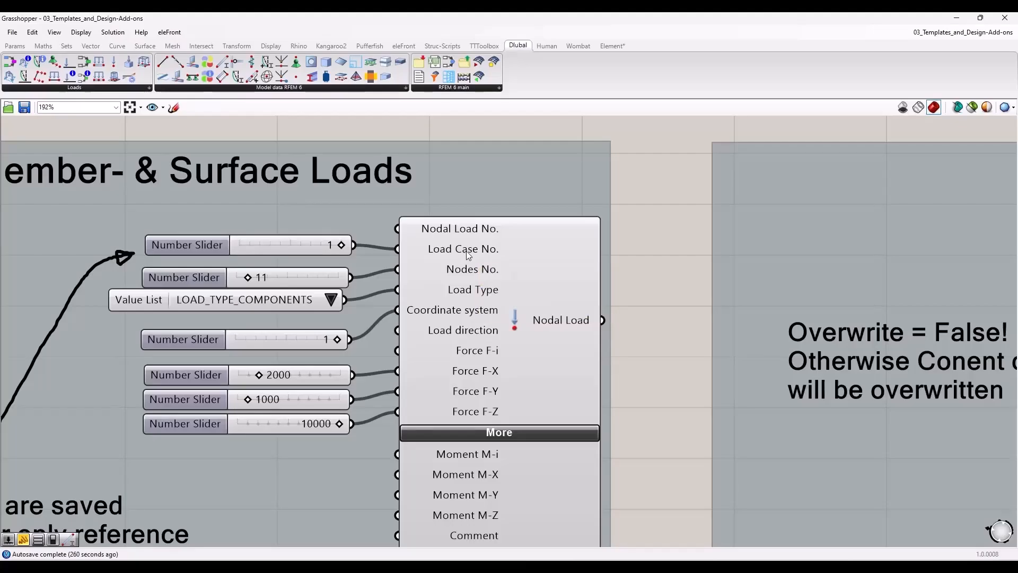
{"action": "left_click", "coordinate": [178, 244]}
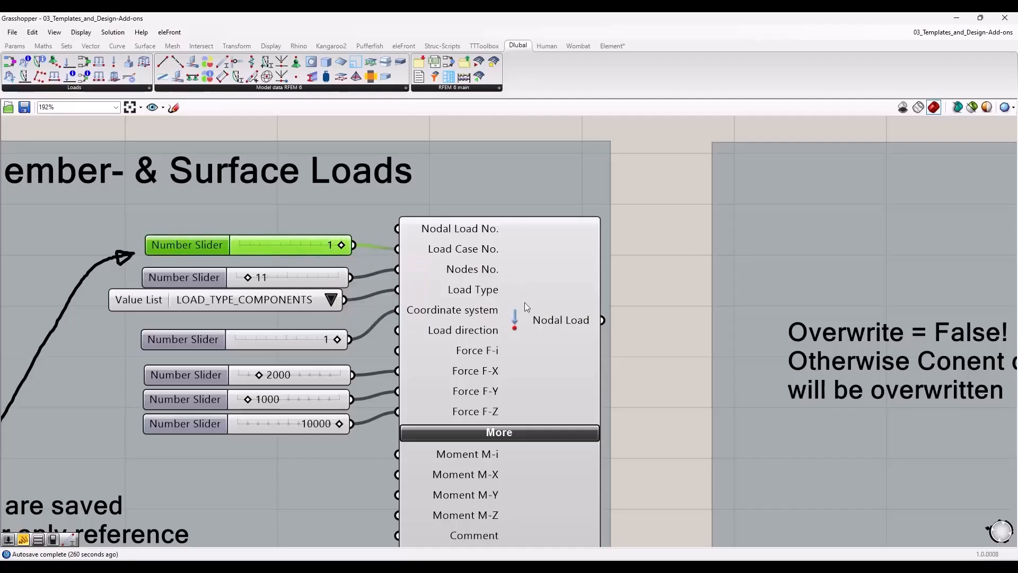
{"action": "left_click", "coordinate": [536, 320]}
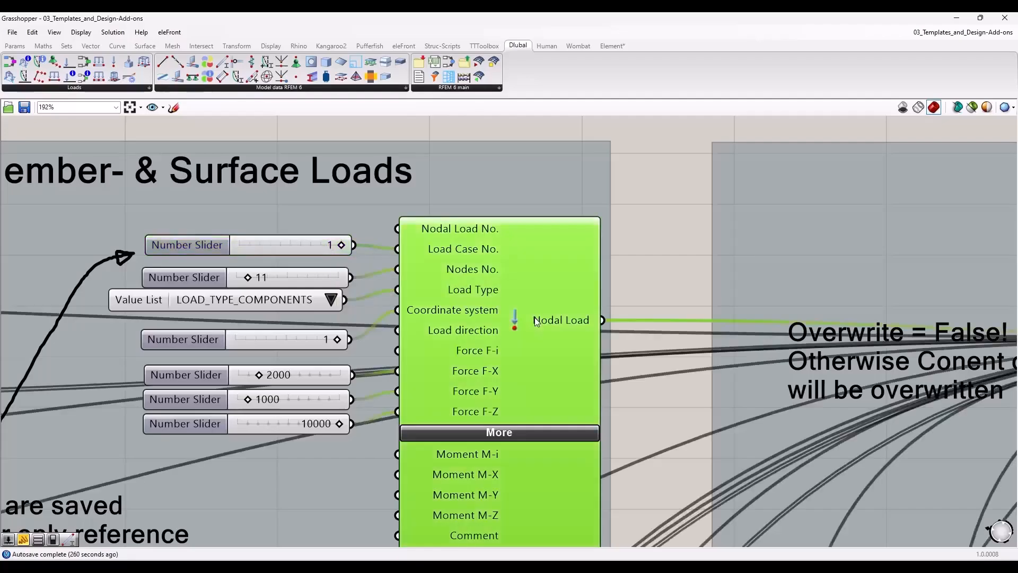
{"action": "left_click", "coordinate": [334, 131]}
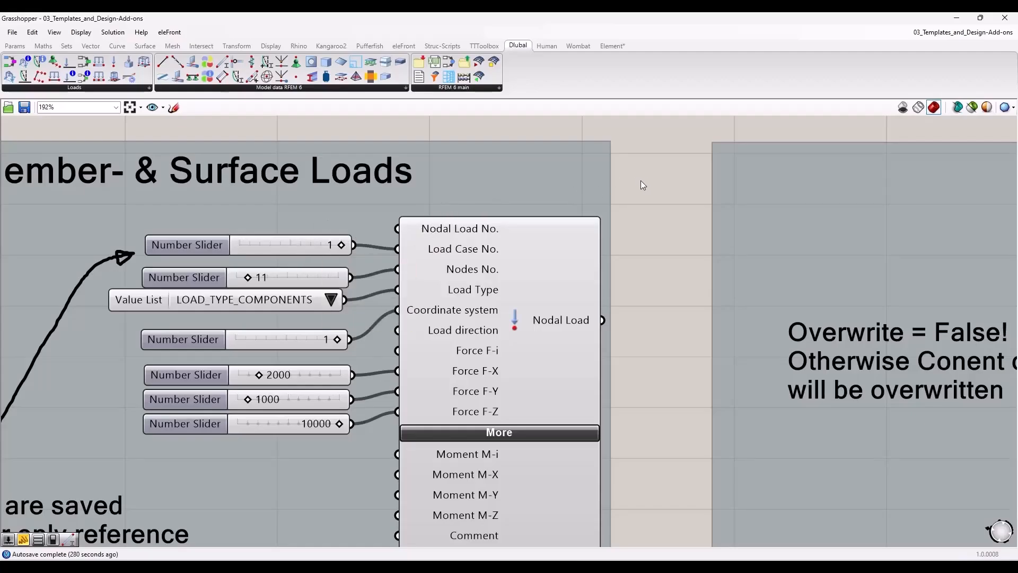
Step: Inspect the Member Eccentricity component feeding the Beams member in the Design Add-on Input group
{"action": "scroll", "coordinate": [640, 182], "scroll_direction": "down", "scroll_amount": 5}
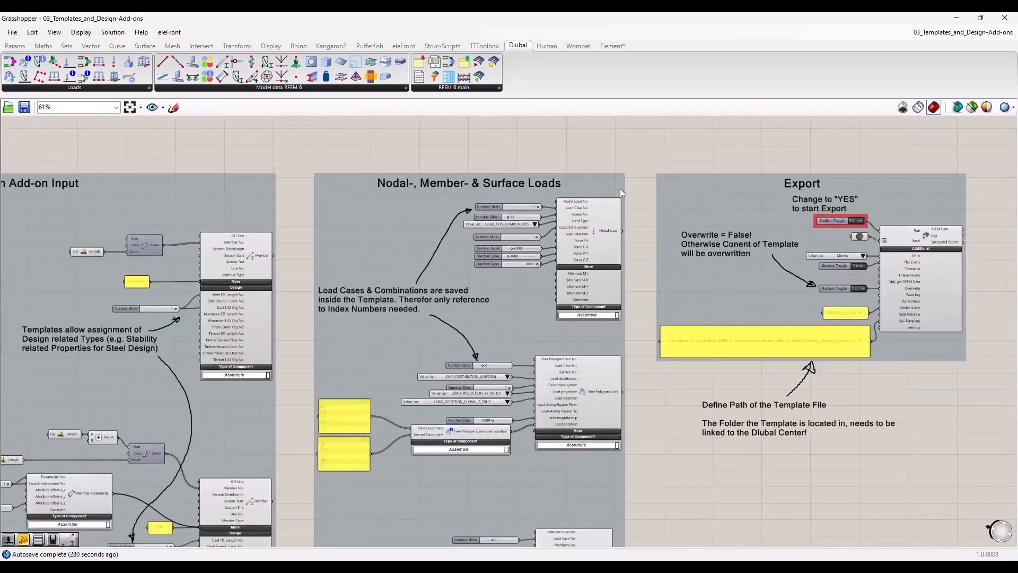
{"action": "scroll", "coordinate": [720, 340], "scroll_direction": "up", "scroll_amount": 2}
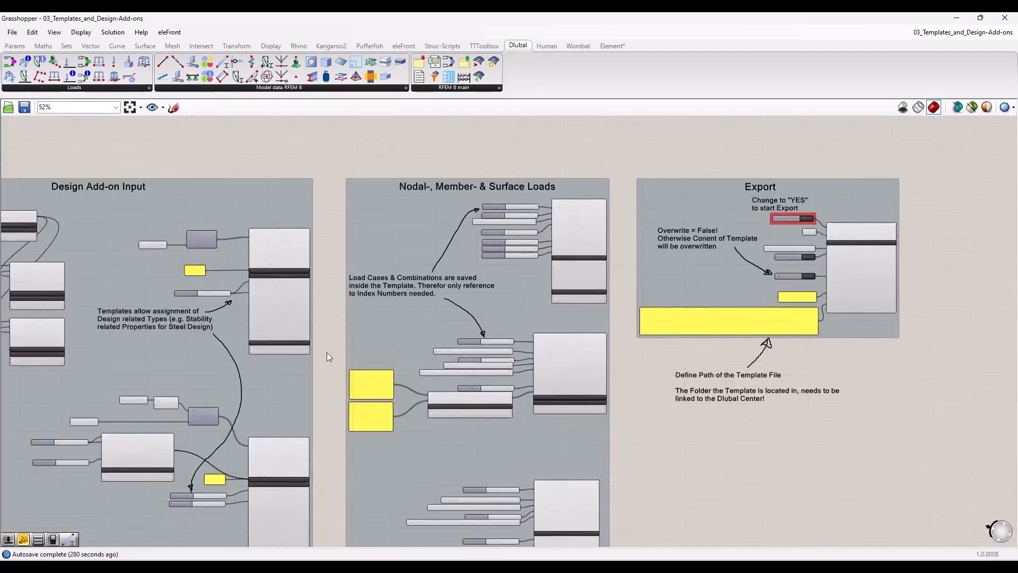
{"action": "right_click_drag", "start_coordinate": [318, 384], "coordinate": [539, 284]}
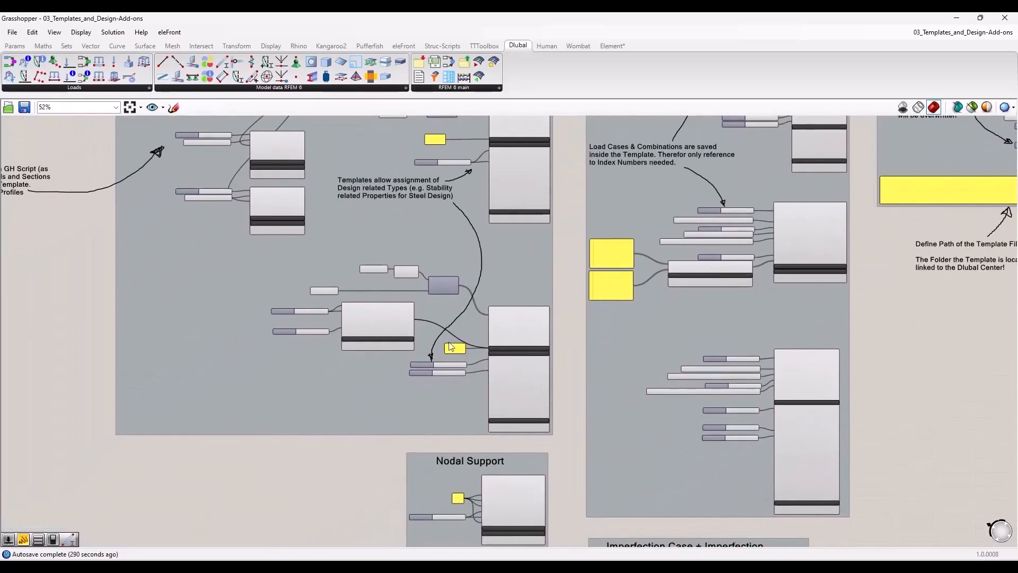
{"action": "scroll", "coordinate": [320, 239], "scroll_direction": "up", "scroll_amount": 4}
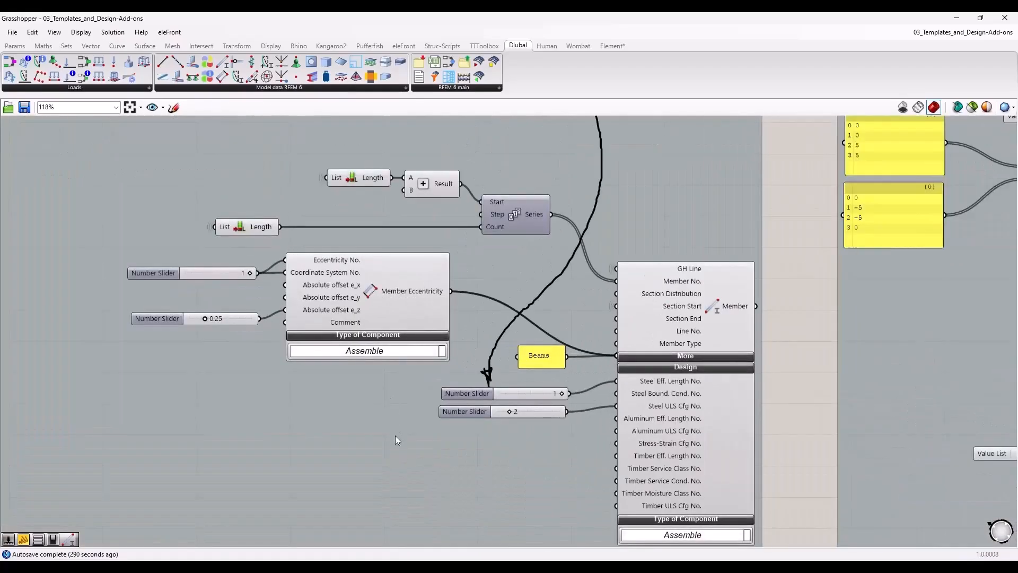
{"action": "scroll", "coordinate": [368, 366], "scroll_direction": "up", "scroll_amount": 2}
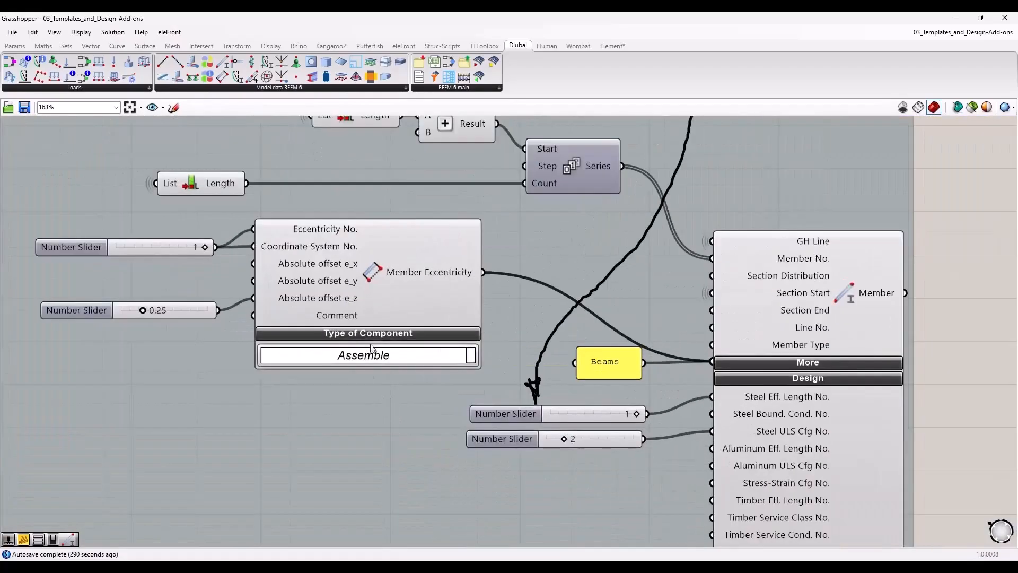
{"action": "left_click", "coordinate": [433, 274]}
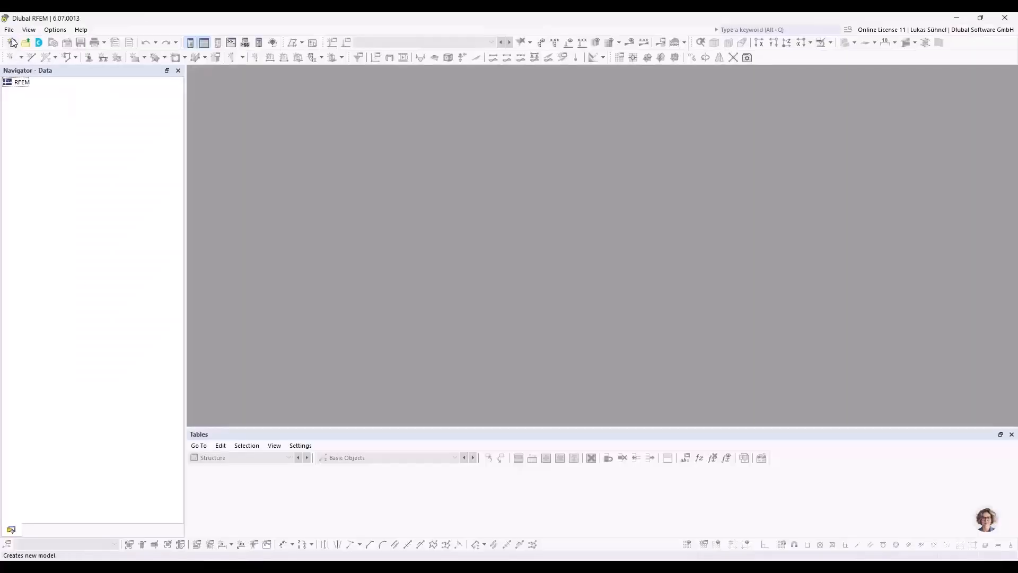
Step: Switch to RFEM, open the model 05_Import.rf6 and expand its Types for Members
{"action": "left_click", "coordinate": [12, 31]}
{"action": "left_click", "coordinate": [37, 111]}
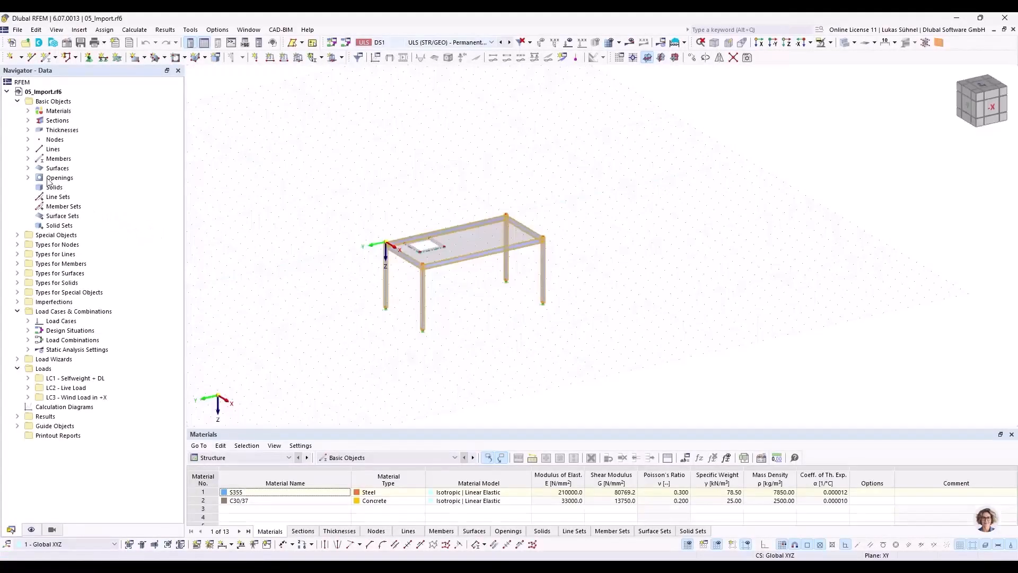
{"action": "left_click", "coordinate": [17, 264]}
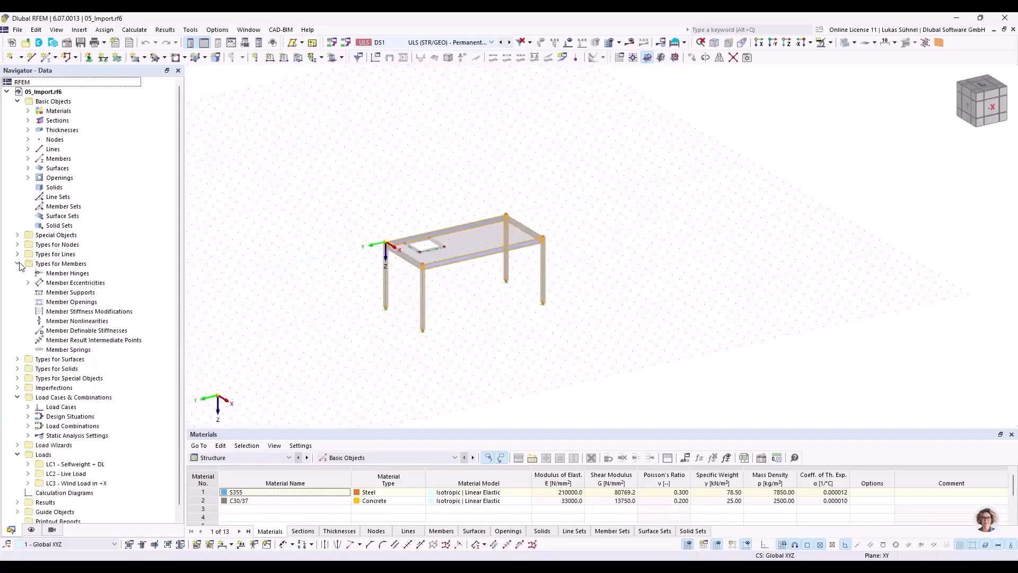
Step: Start a new member eccentricity in 05_Import.rf6 with the Absolute type and examine its ordinate fields
{"action": "right_click", "coordinate": [60, 284]}
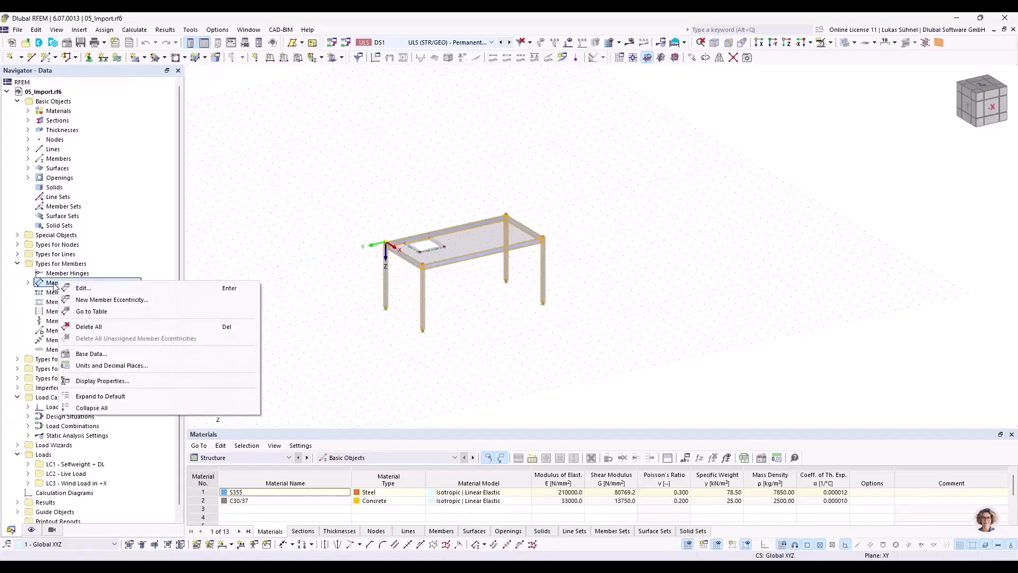
{"action": "left_click", "coordinate": [106, 299]}
{"action": "left_click", "coordinate": [384, 180]}
{"action": "left_click", "coordinate": [371, 197]}
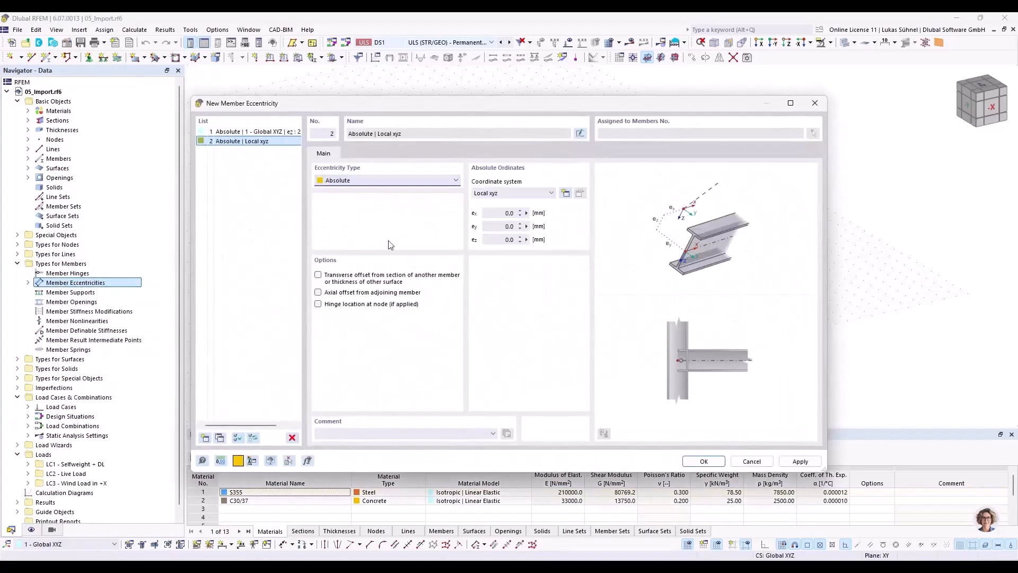
{"action": "left_click", "coordinate": [507, 213]}
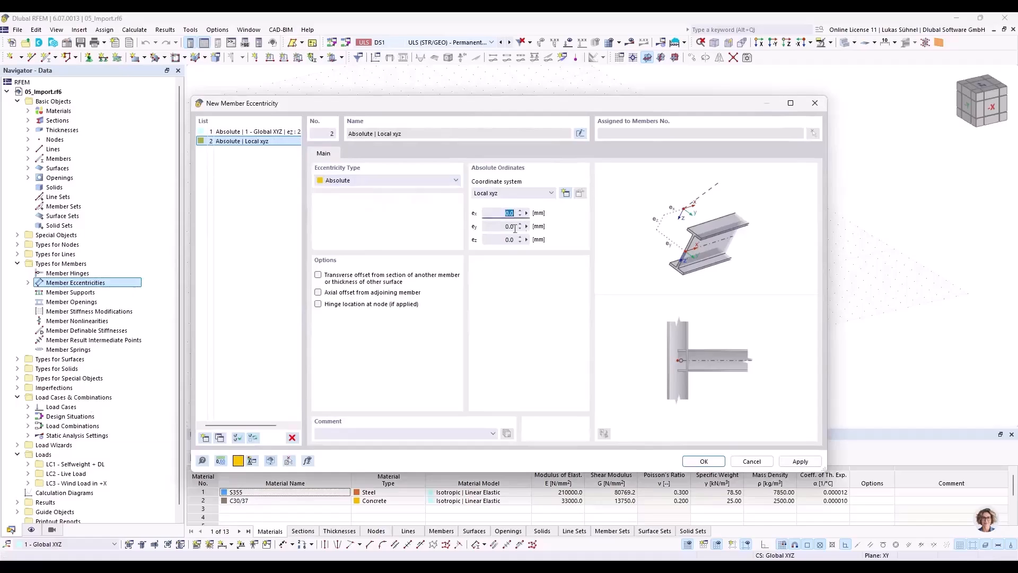
Step: Try the Relative to Section eccentricity type with Middle - Top section alignment, and cancel the new member eccentricity
{"action": "left_click", "coordinate": [426, 185]}
{"action": "left_click", "coordinate": [389, 190]}
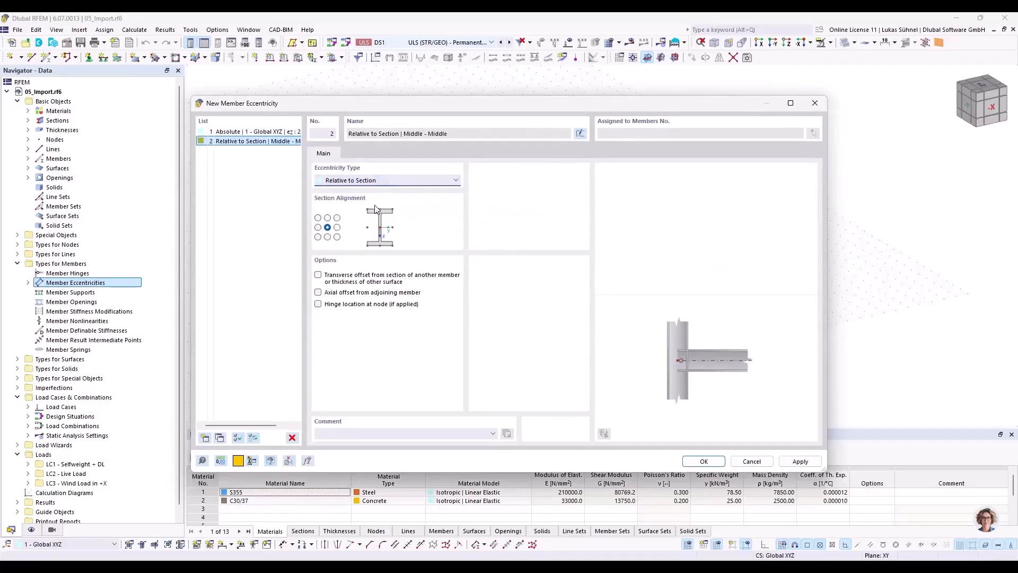
{"action": "left_click", "coordinate": [327, 217]}
{"action": "left_click", "coordinate": [276, 144]}
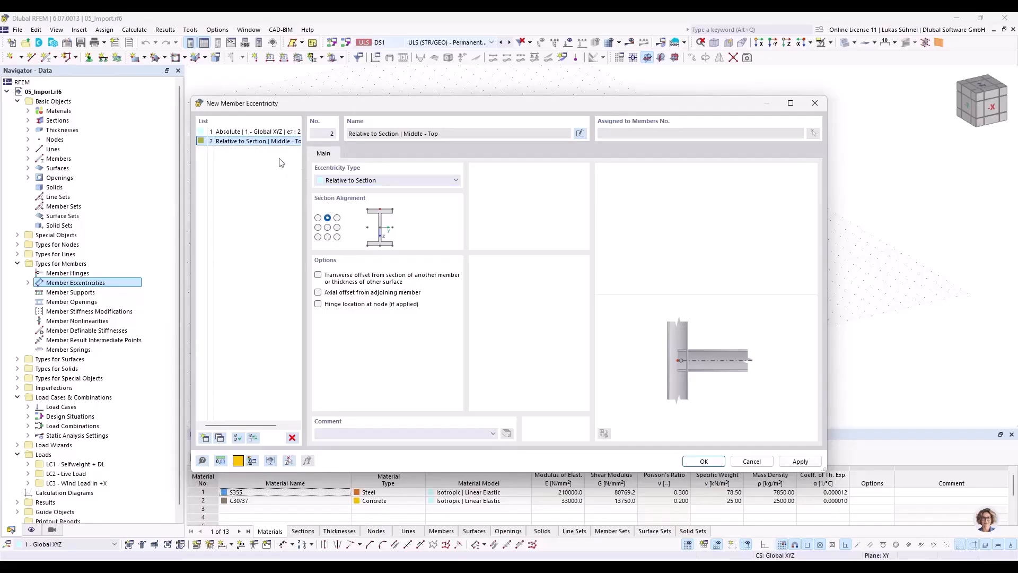
{"action": "left_click", "coordinate": [752, 461]}
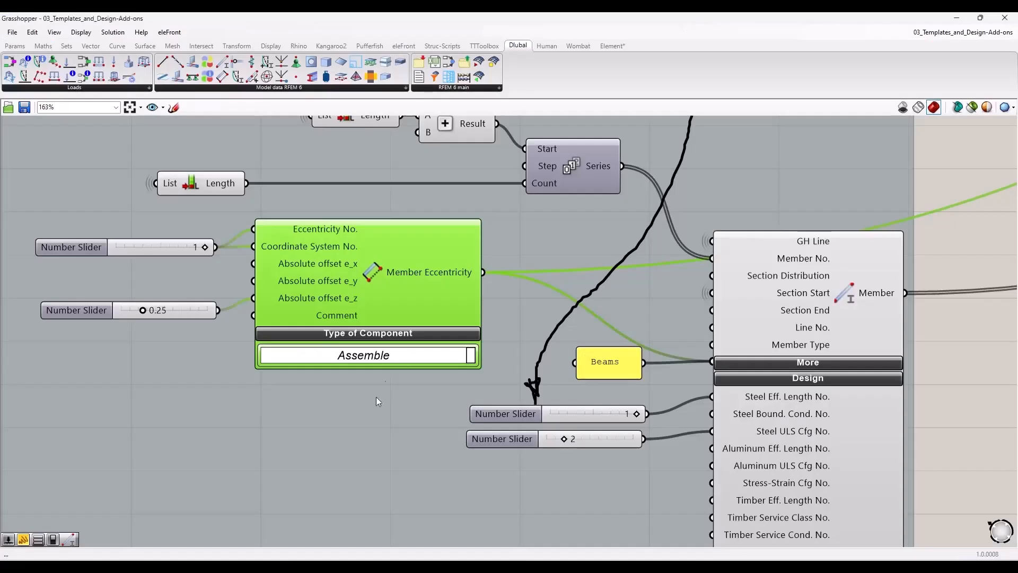
Step: Switch back to Grasshopper and check how Member Eccentricity connects to the Beams member's Eccentricity Start and End inputs
{"action": "scroll", "coordinate": [316, 288], "scroll_direction": "down", "scroll_amount": 2}
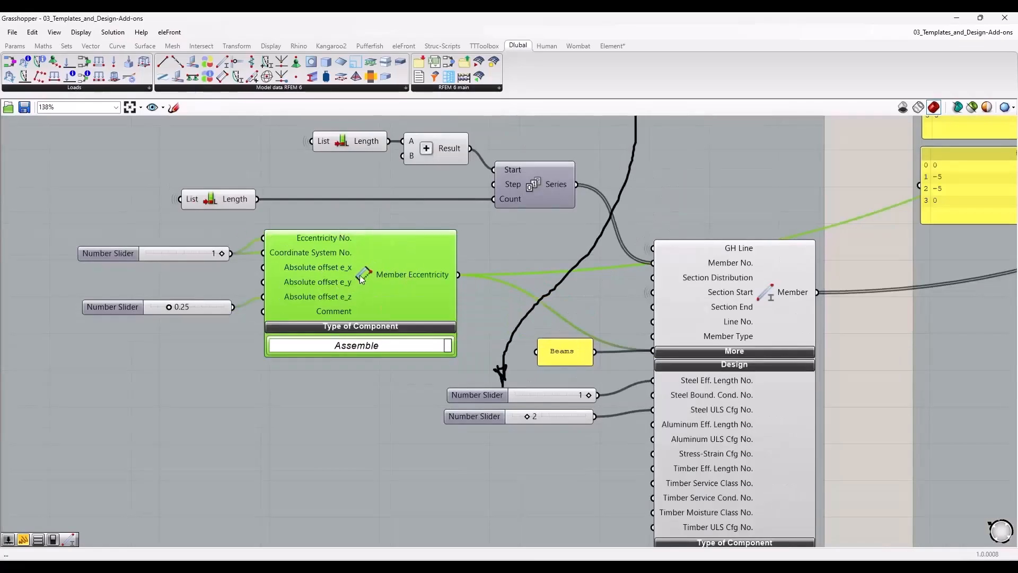
{"action": "left_click", "coordinate": [749, 350]}
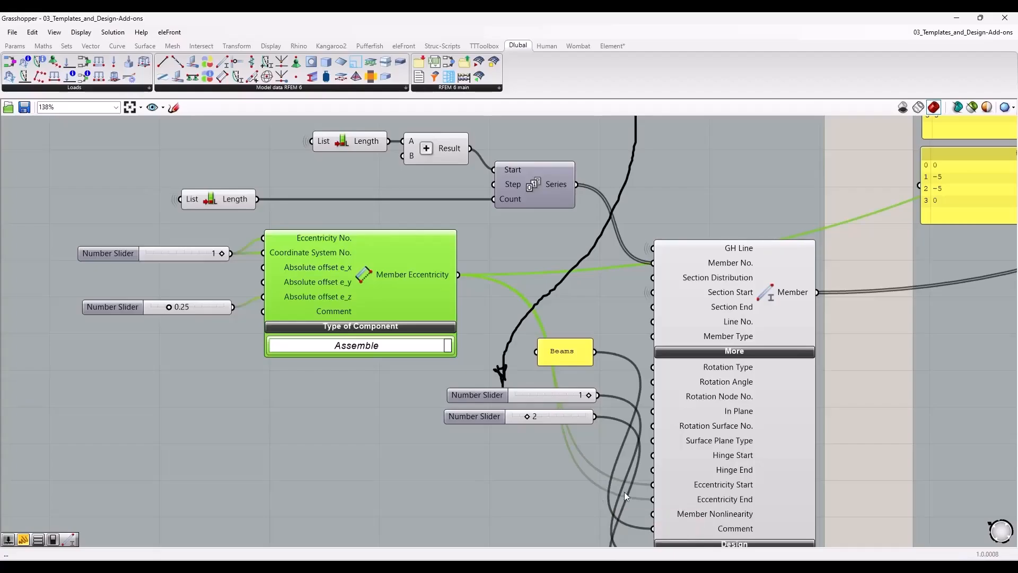
{"action": "left_click", "coordinate": [745, 354]}
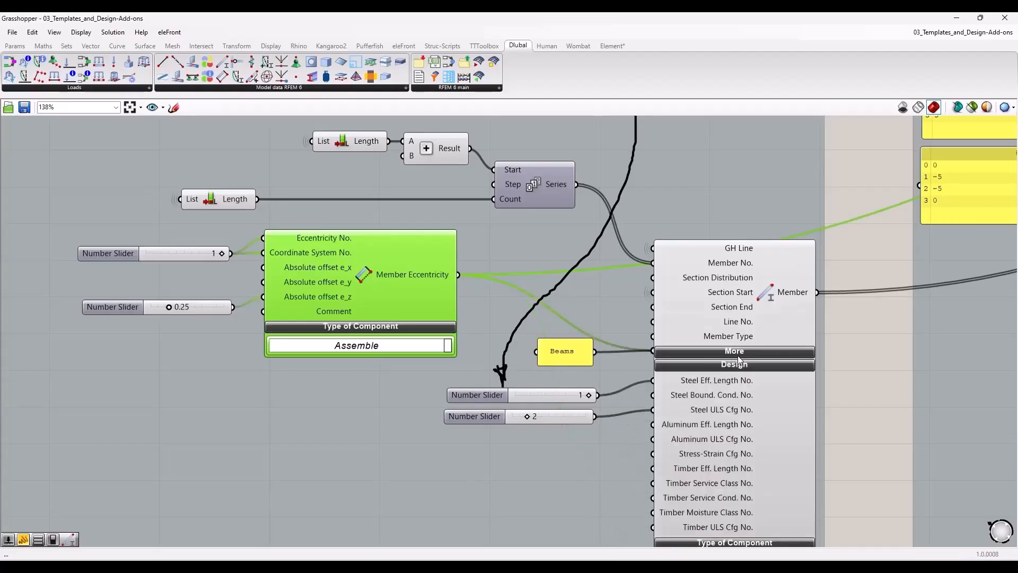
{"action": "left_click", "coordinate": [864, 356]}
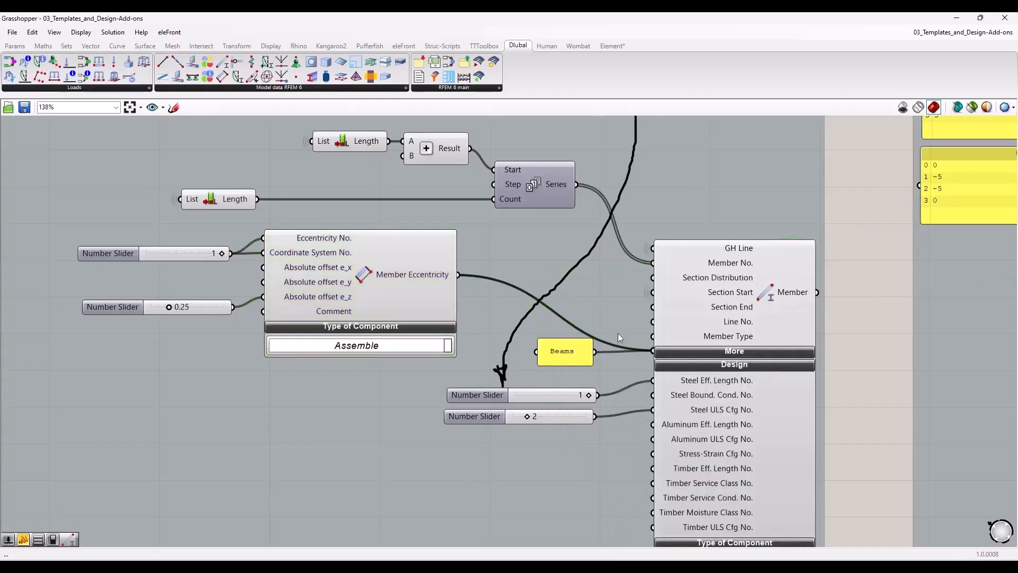
Step: Examine the material, section and Columns member components in the Design Add-on Input group, including the steel design inputs
{"action": "scroll", "coordinate": [456, 367], "scroll_direction": "down", "scroll_amount": 4}
{"action": "scroll", "coordinate": [633, 235], "scroll_direction": "up", "scroll_amount": 2}
{"action": "right_click_drag", "start_coordinate": [669, 190], "coordinate": [638, 420]}
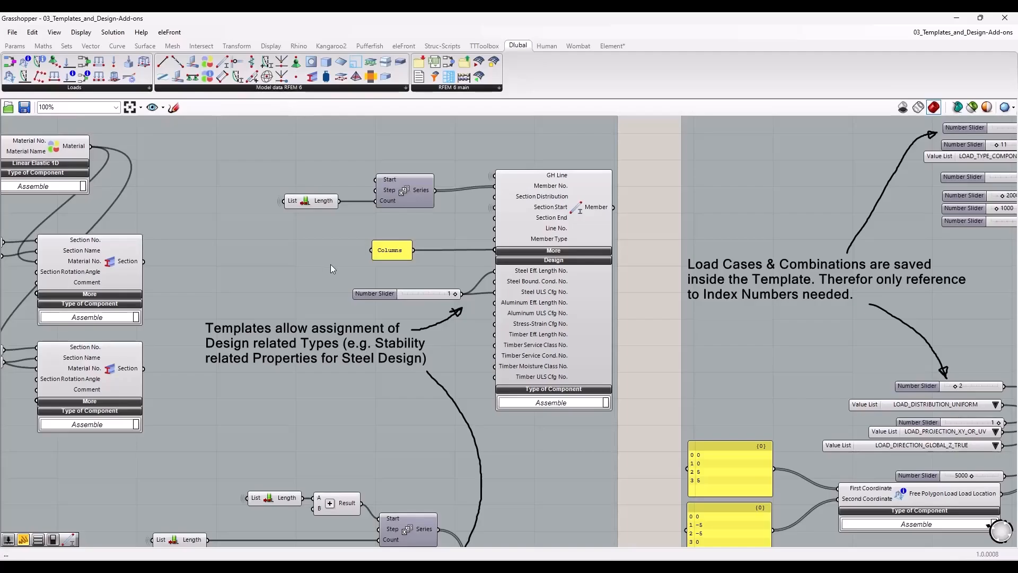
{"action": "scroll", "coordinate": [330, 261], "scroll_direction": "down", "scroll_amount": 2}
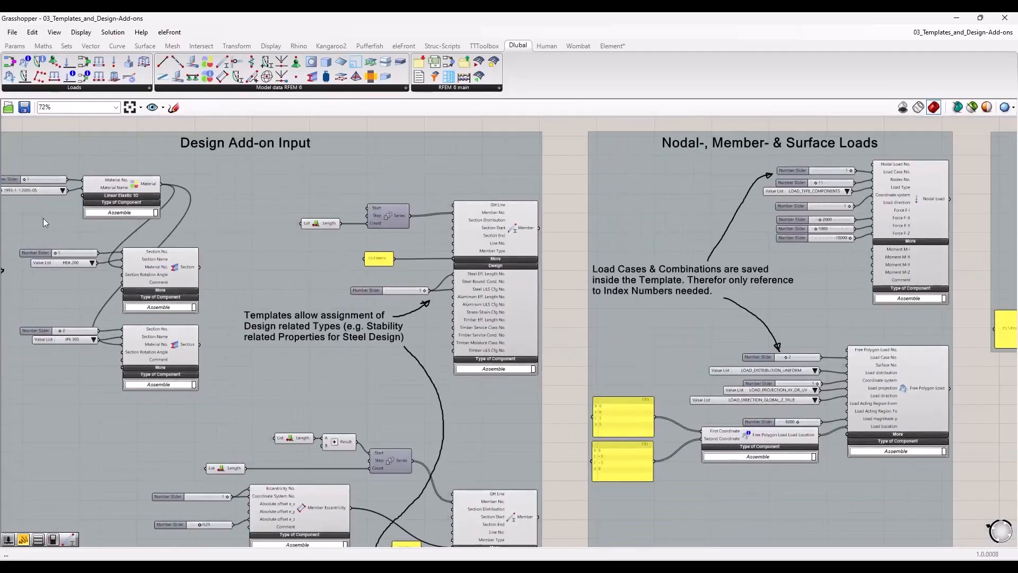
{"action": "right_click_drag", "start_coordinate": [43, 218], "coordinate": [279, 249]}
{"action": "scroll", "coordinate": [279, 249], "scroll_direction": "up", "scroll_amount": 3}
{"action": "left_click_drag", "start_coordinate": [97, 129], "coordinate": [123, 219]}
{"action": "right_click_drag", "start_coordinate": [599, 252], "coordinate": [298, 219]}
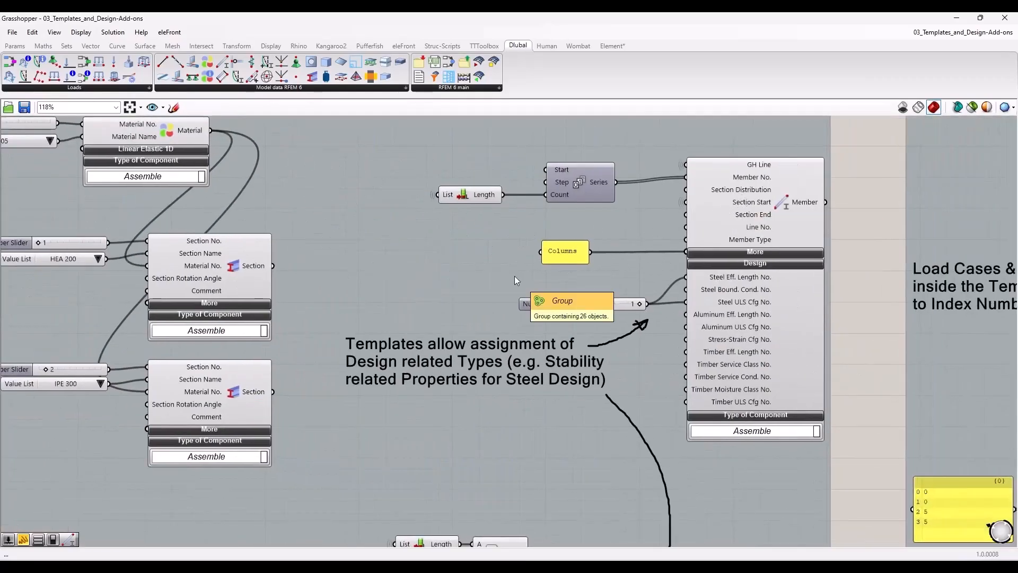
Step: Check how one number slider feeds the Steel Eff. Length No. and Steel ULS Cfg No. inputs of the Columns member
{"action": "scroll", "coordinate": [507, 279], "scroll_direction": "down", "scroll_amount": 4}
{"action": "scroll", "coordinate": [501, 279], "scroll_direction": "down", "scroll_amount": 2}
{"action": "right_click_drag", "start_coordinate": [637, 313], "coordinate": [475, 284]}
{"action": "scroll", "coordinate": [468, 297], "scroll_direction": "up", "scroll_amount": 5}
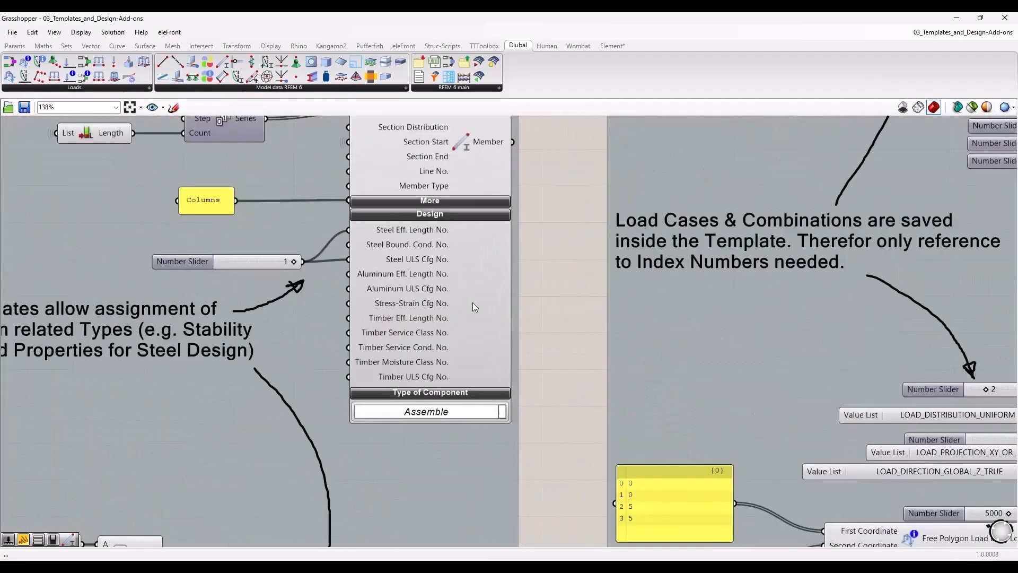
{"action": "scroll", "coordinate": [472, 302], "scroll_direction": "down", "scroll_amount": 1}
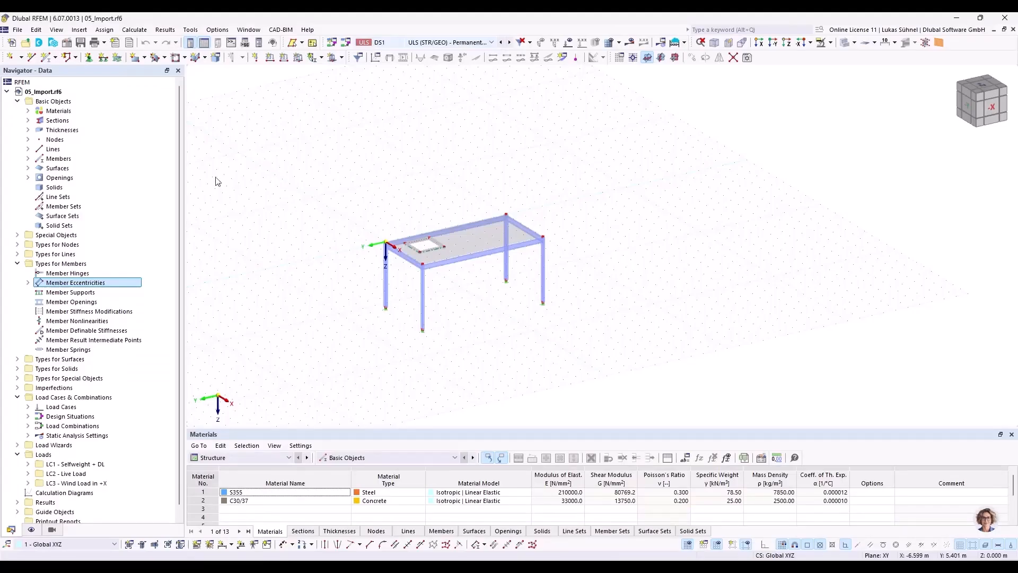
Step: Switch to RFEM and activate the Steel Design add-on in the base data of 05_Import.rf6
{"action": "right_click", "coordinate": [48, 92]}
{"action": "left_click", "coordinate": [334, 289]}
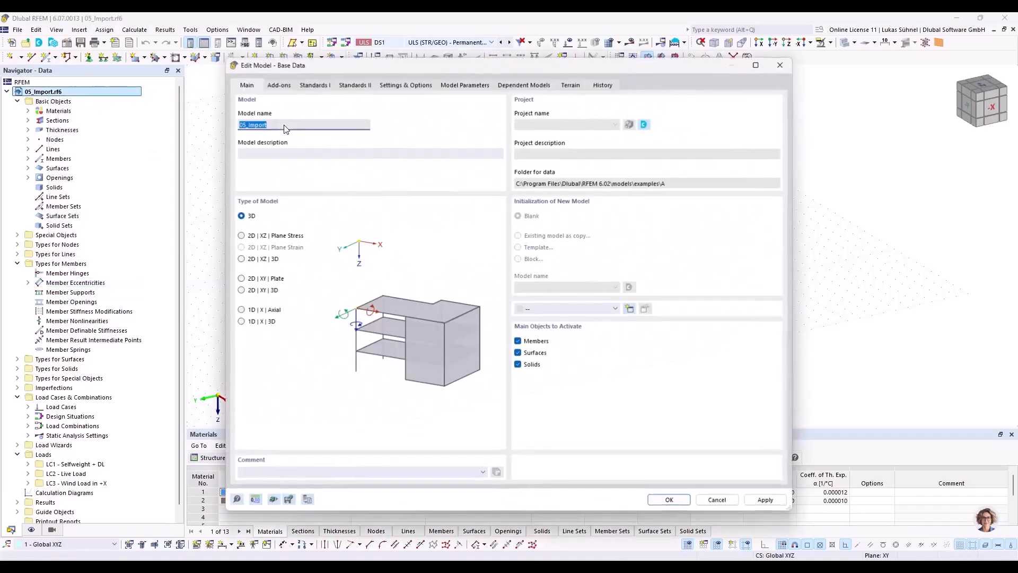
{"action": "left_click", "coordinate": [280, 85]}
{"action": "left_click", "coordinate": [562, 189]}
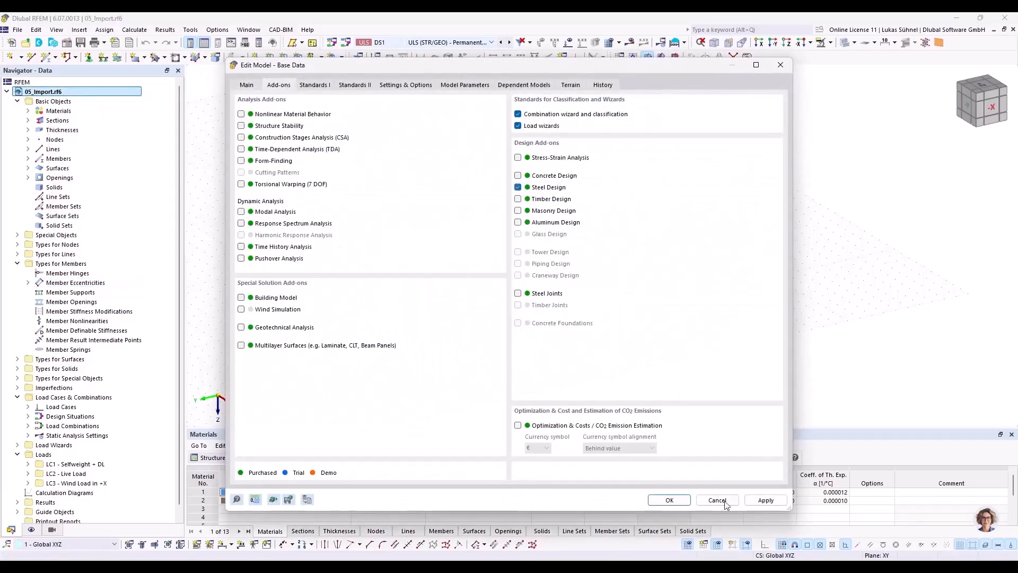
{"action": "left_click", "coordinate": [664, 500]}
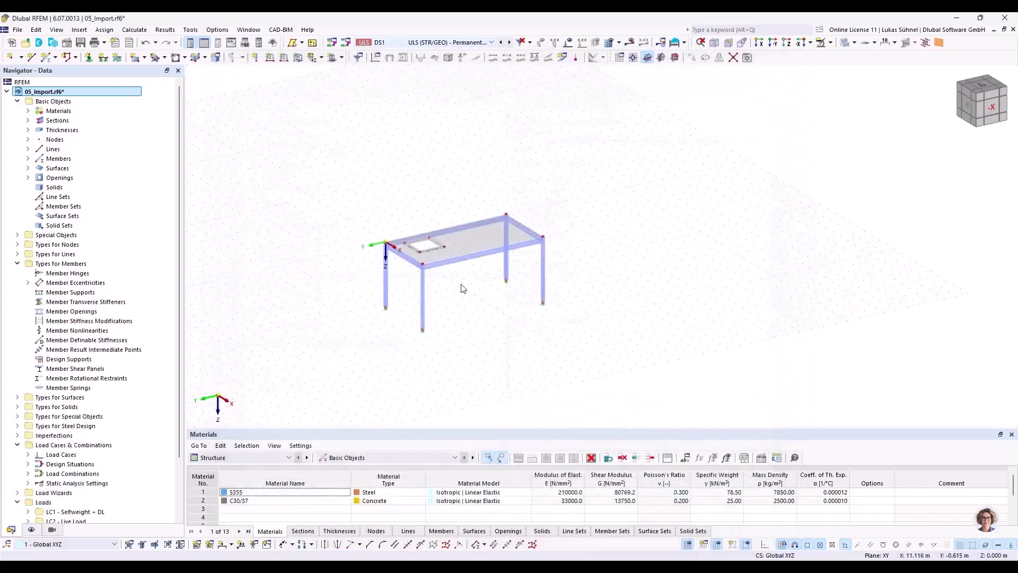
Step: Open the front column member for editing and start a new effective length in its steel design types
{"action": "scroll", "coordinate": [449, 285], "scroll_direction": "up", "scroll_amount": 3}
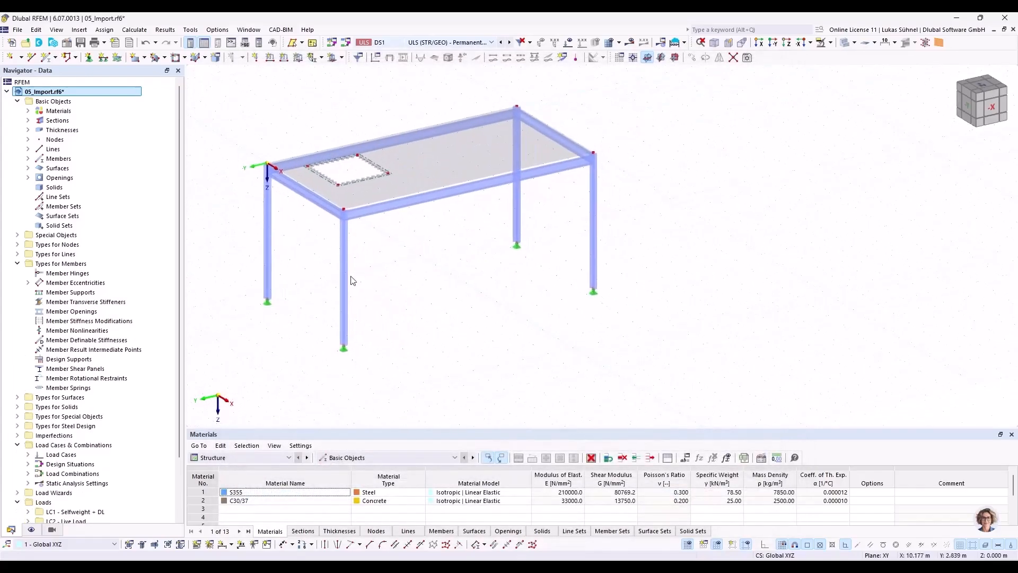
{"action": "scroll", "coordinate": [329, 281], "scroll_direction": "up", "scroll_amount": 2}
{"action": "middle_click_drag", "start_coordinate": [304, 318], "coordinate": [304, 301], "text": "ctrl"}
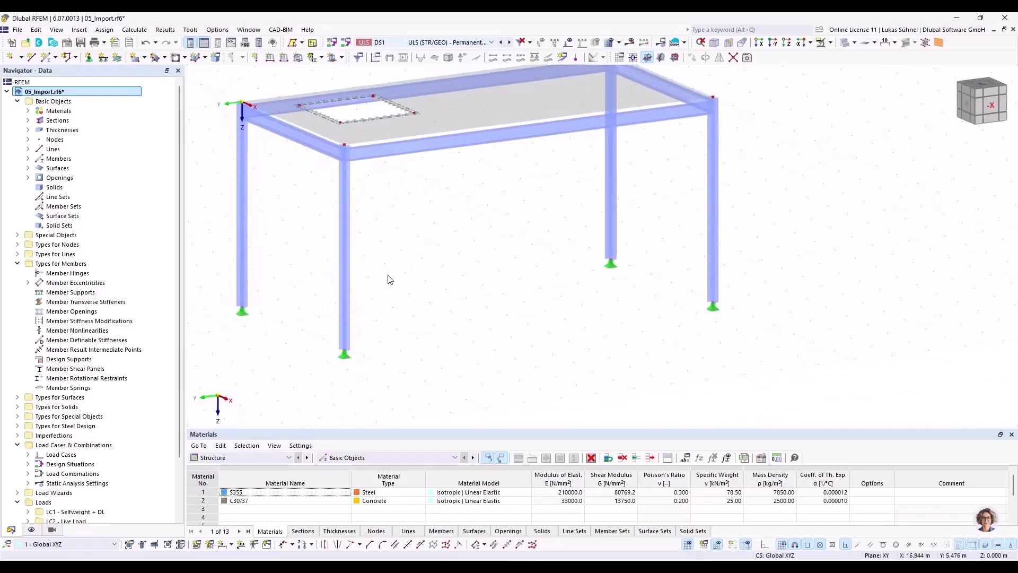
{"action": "double_click", "coordinate": [353, 267]}
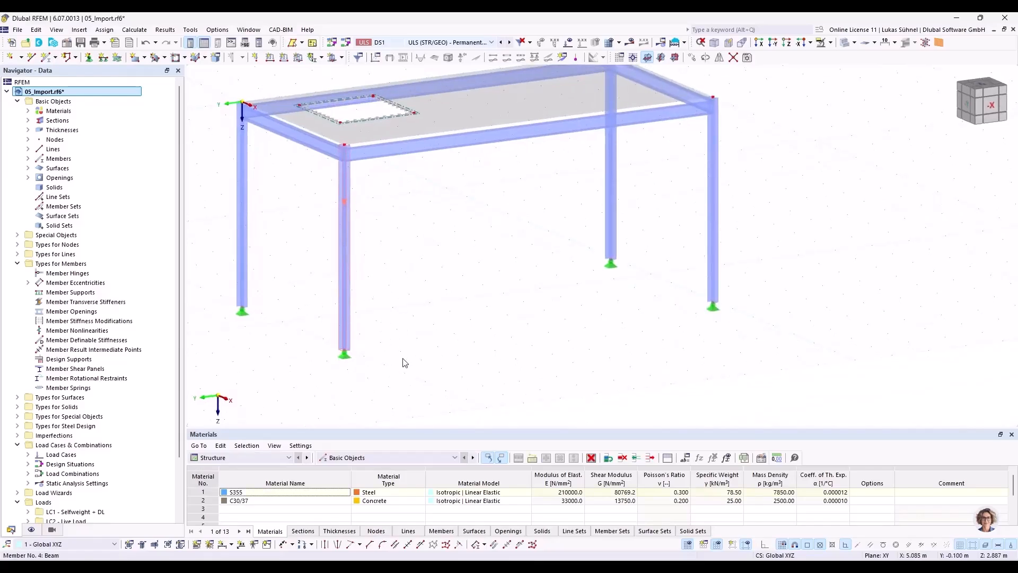
{"action": "left_click_drag", "start_coordinate": [332, 70], "coordinate": [543, 80]}
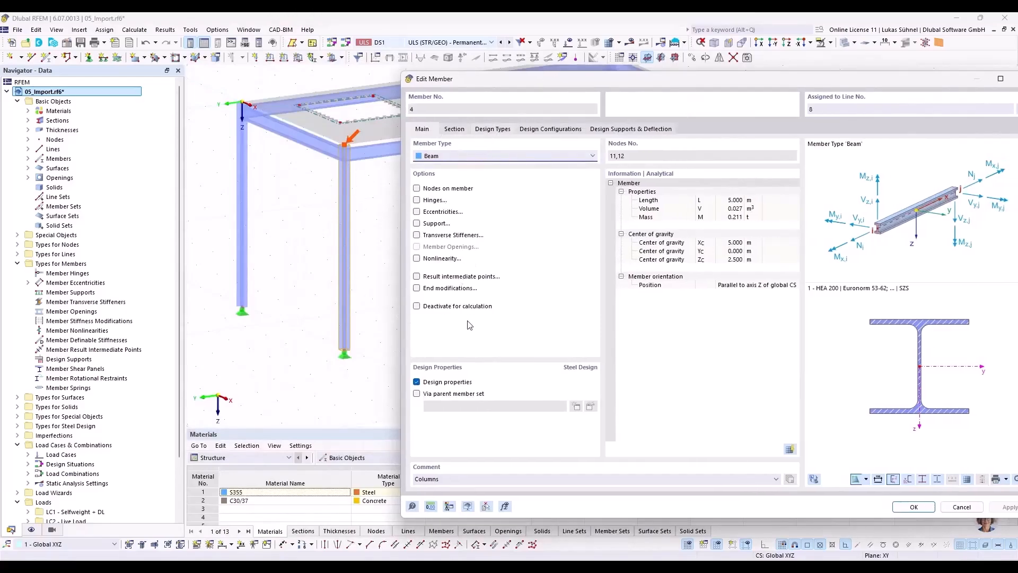
{"action": "left_click", "coordinate": [759, 168]}
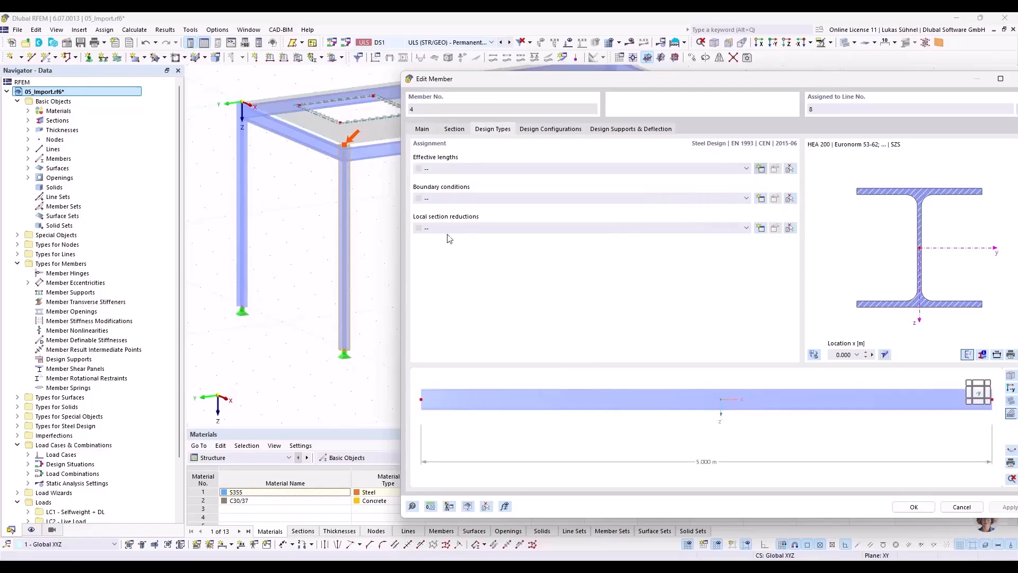
{"action": "left_click_drag", "start_coordinate": [334, 21], "coordinate": [527, 42]}
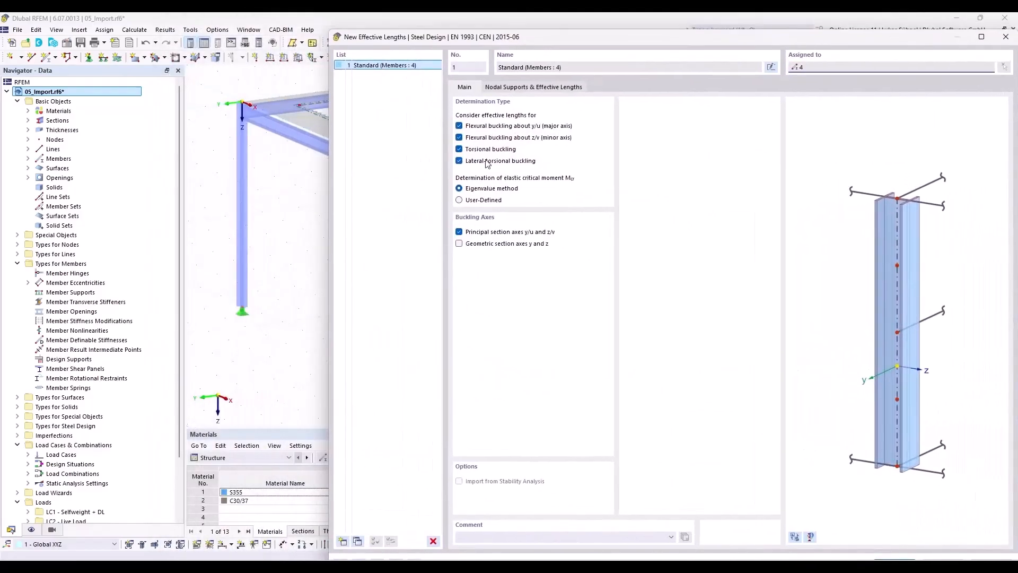
Step: Examine the nodal supports and absolute effective lengths of the new definition, and cancel both it and the member edit
{"action": "left_click", "coordinate": [527, 88]}
{"action": "left_click", "coordinate": [465, 314]}
{"action": "left_click", "coordinate": [459, 401]}
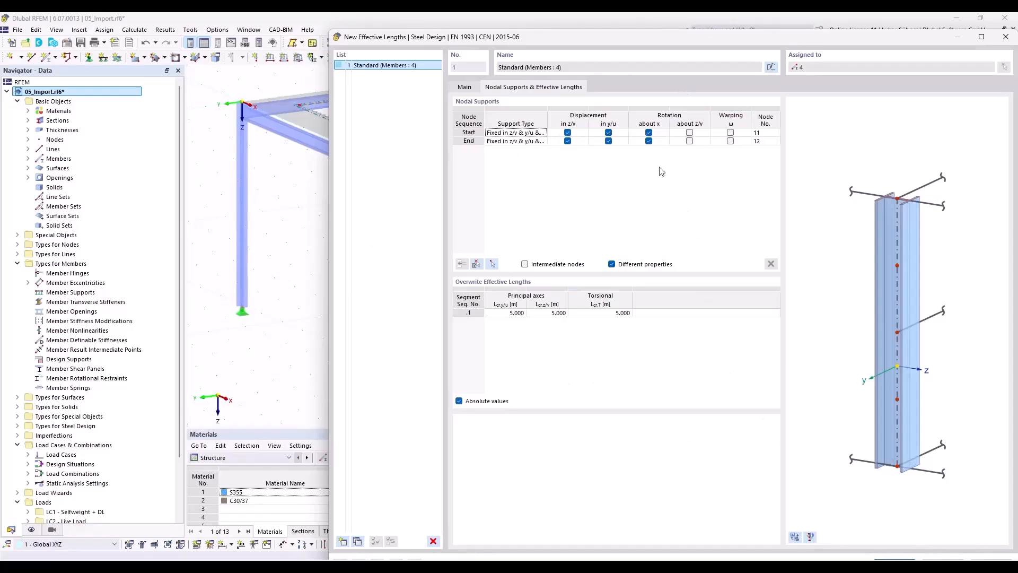
{"action": "left_click_drag", "start_coordinate": [694, 37], "coordinate": [620, 68]}
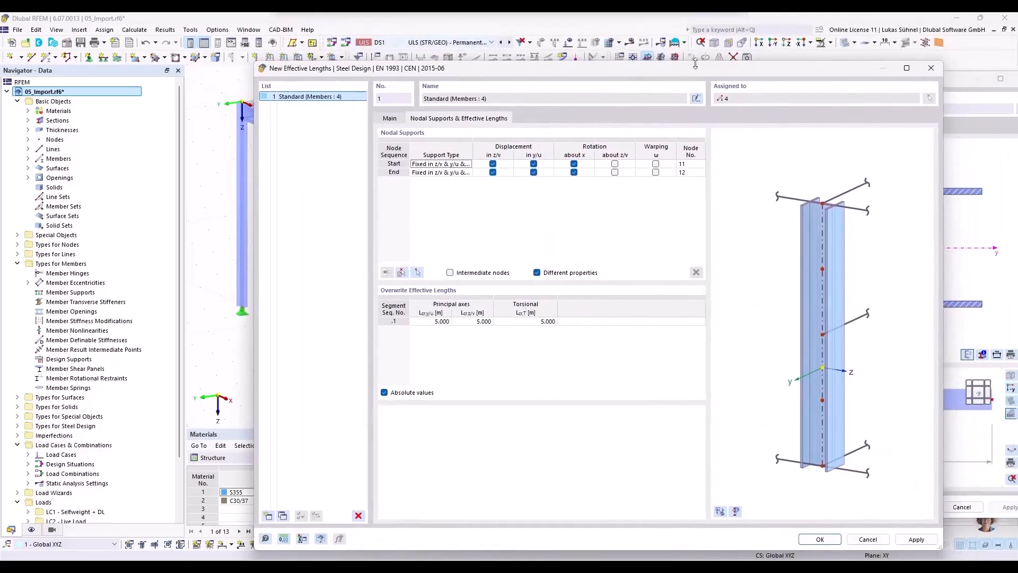
{"action": "left_click", "coordinate": [932, 68]}
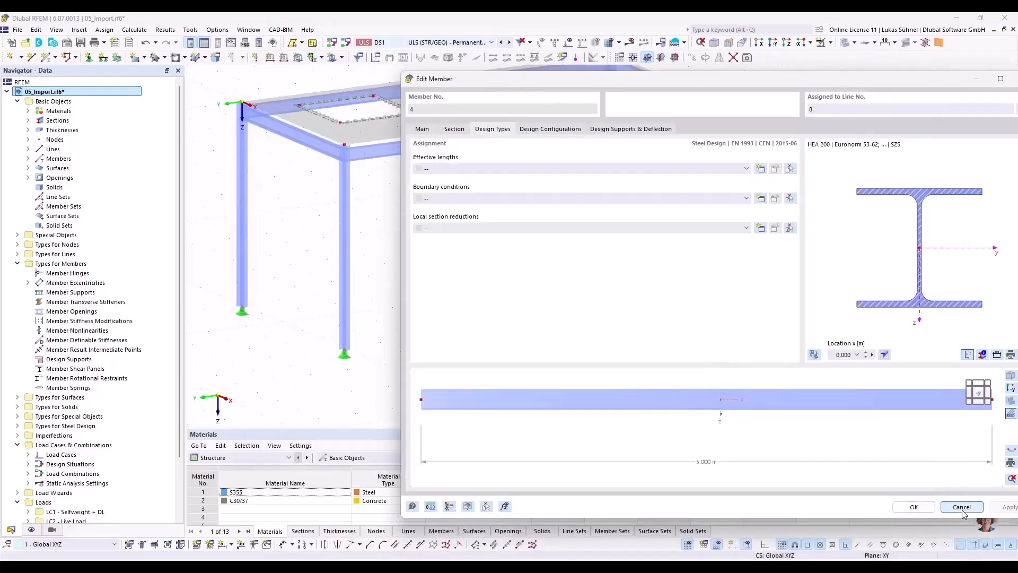
{"action": "left_click", "coordinate": [962, 508]}
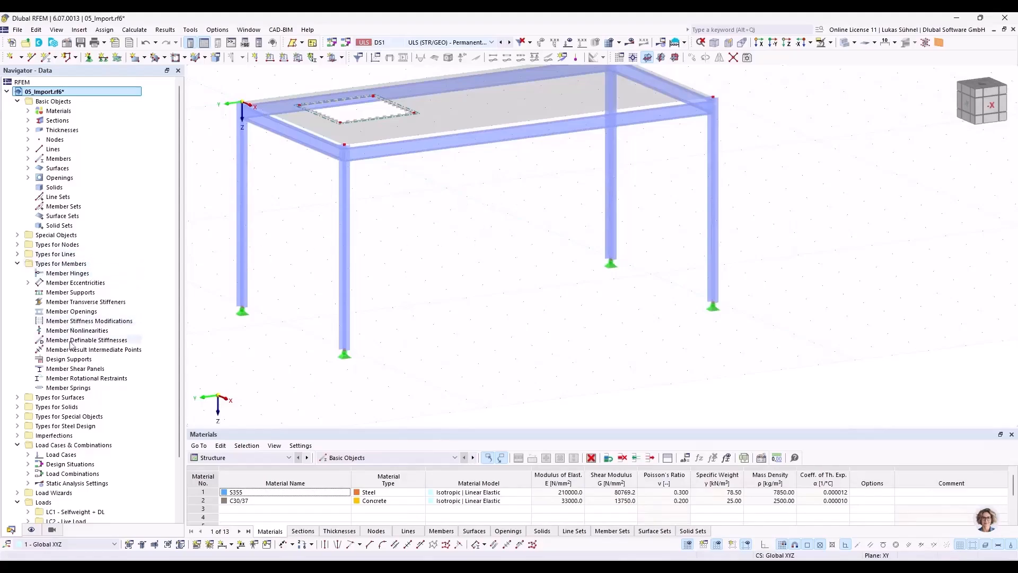
Step: Expand Types for Steel Design in the model data and inspect the Effective Lengths entry without creating one
{"action": "left_click", "coordinate": [17, 426]}
{"action": "scroll", "coordinate": [31, 424], "scroll_direction": "down", "scroll_amount": 3}
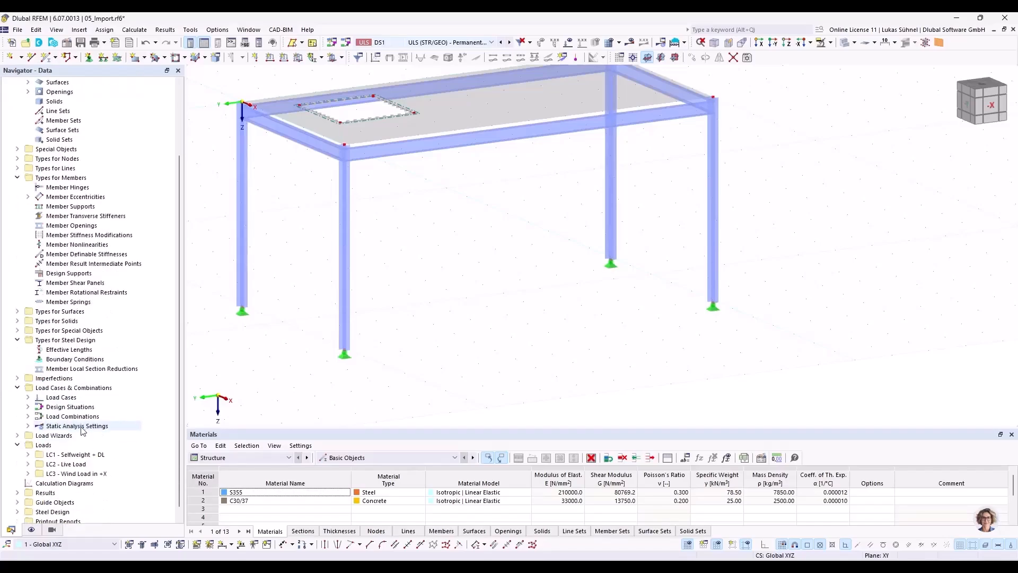
{"action": "left_click", "coordinate": [67, 349]}
{"action": "right_click", "coordinate": [66, 351]}
{"action": "key", "text": "Escape"}
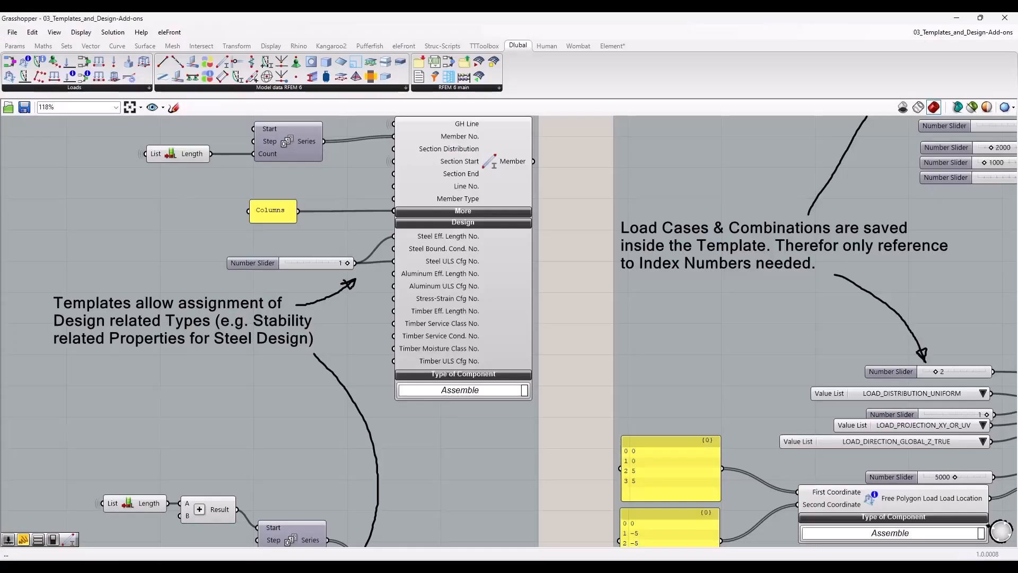
Step: In Grasshopper, move the number slider feeding the Columns member's Steel Eff. Length No. and Steel ULS Cfg No. slightly upward
{"action": "scroll", "coordinate": [336, 233], "scroll_direction": "up", "scroll_amount": 2}
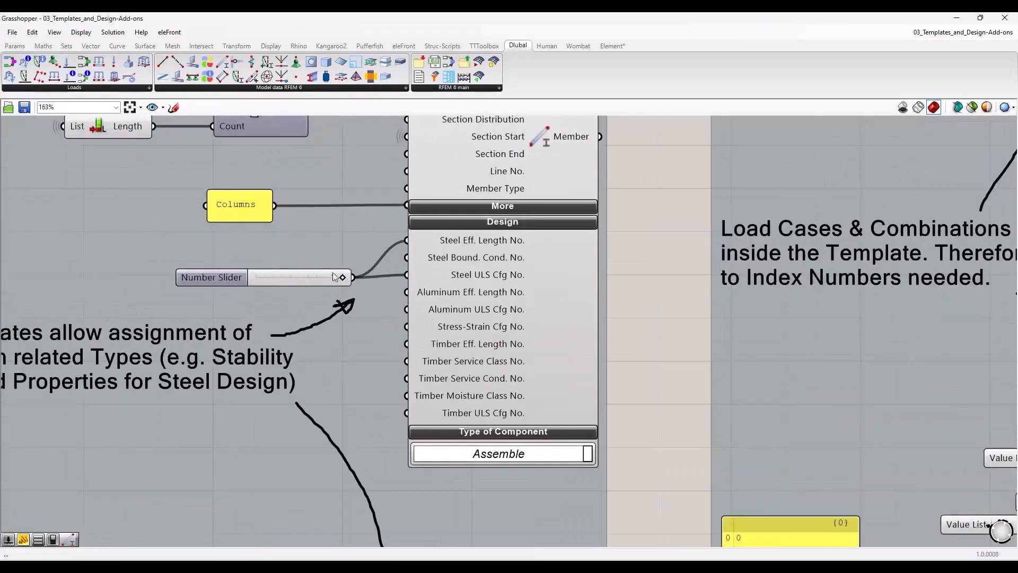
{"action": "scroll", "coordinate": [392, 301], "scroll_direction": "down", "scroll_amount": 8}
{"action": "scroll", "coordinate": [769, 319], "scroll_direction": "up", "scroll_amount": 7}
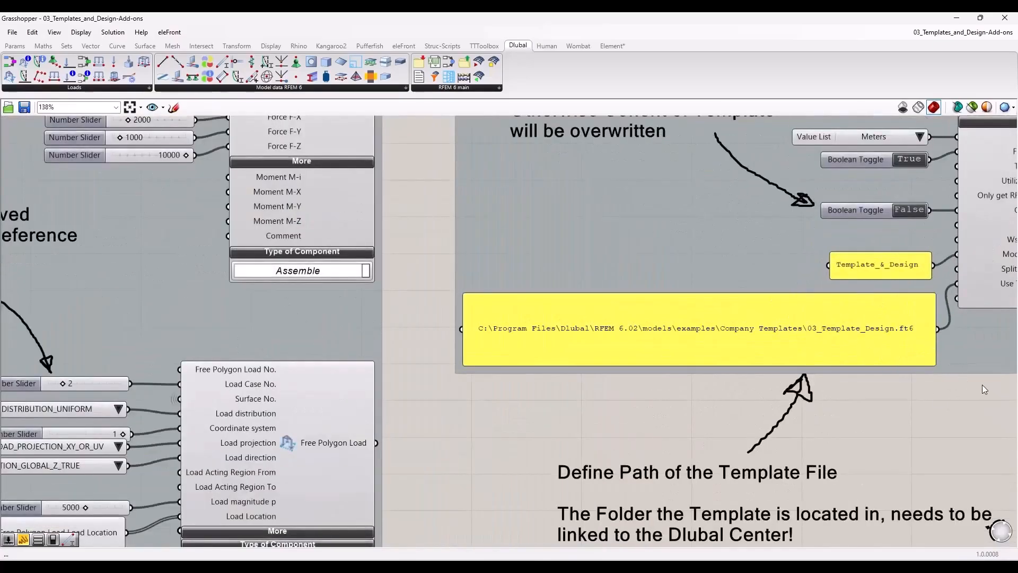
{"action": "scroll", "coordinate": [982, 384], "scroll_direction": "down", "scroll_amount": 6}
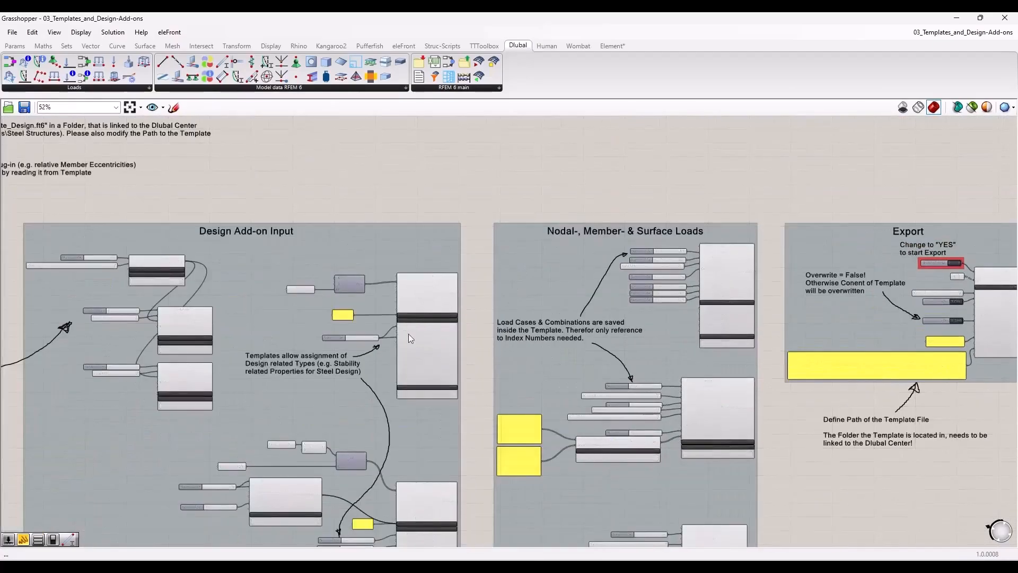
{"action": "scroll", "coordinate": [333, 328], "scroll_direction": "up", "scroll_amount": 6}
{"action": "scroll", "coordinate": [339, 335], "scroll_direction": "up", "scroll_amount": 1}
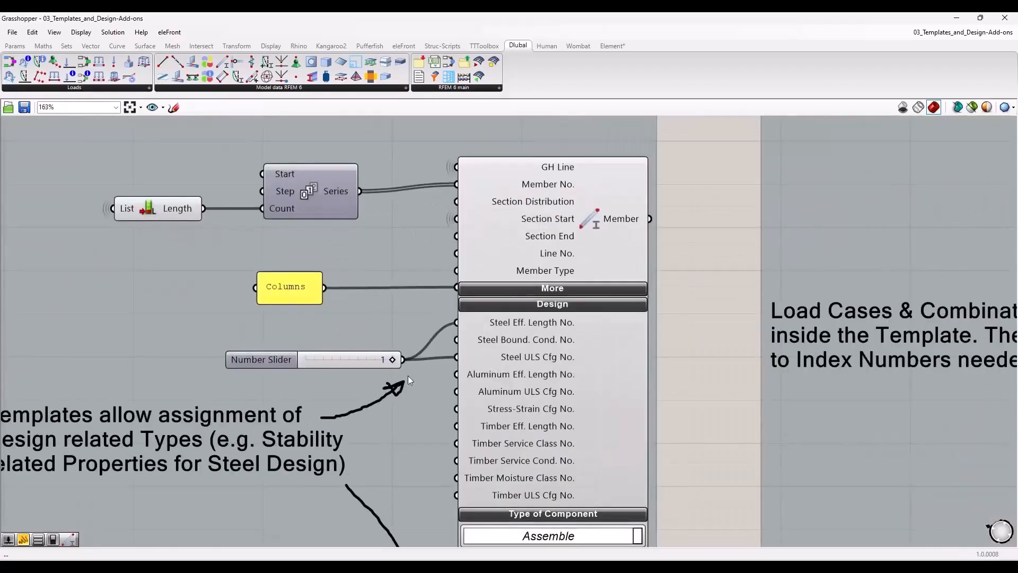
{"action": "left_click_drag", "start_coordinate": [361, 361], "coordinate": [364, 336]}
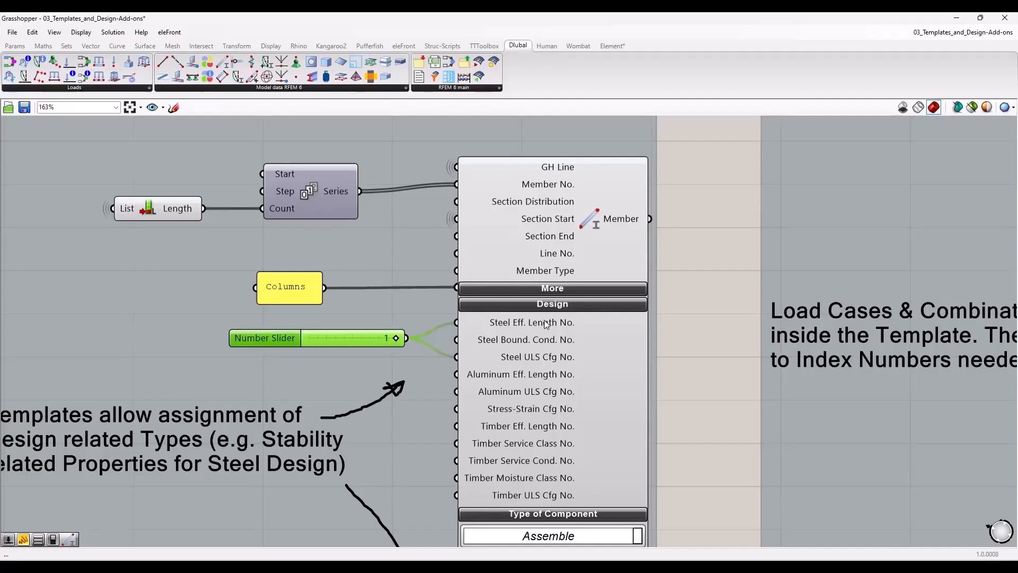
{"action": "mouse_move", "coordinate": [546, 324]}
{"action": "mouse_move", "coordinate": [530, 358]}
{"action": "left_click_drag", "start_coordinate": [339, 339], "coordinate": [341, 335]}
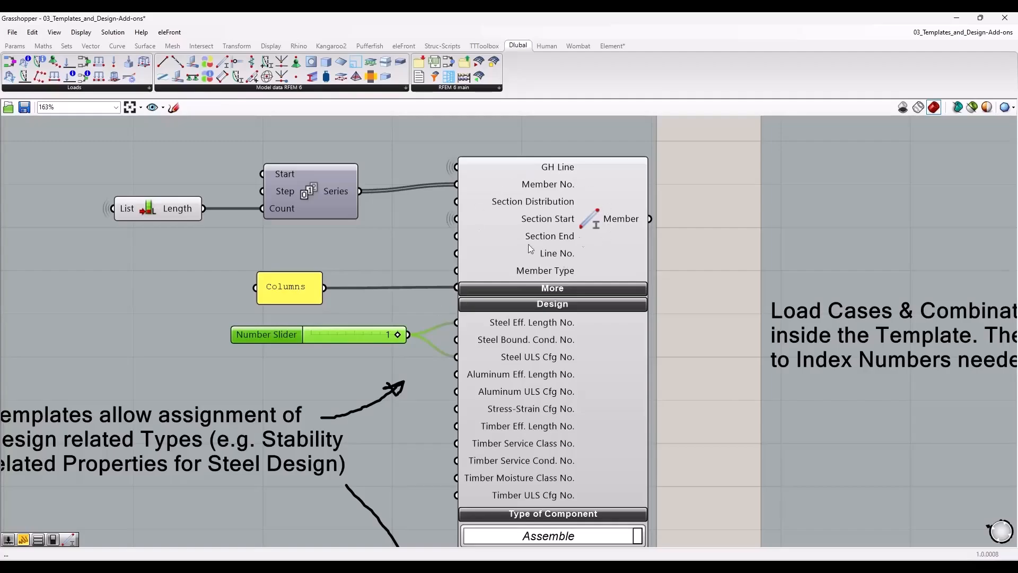
Step: Examine the Beams member's design inputs and the sliders feeding Steel Eff. Length No. and Steel ULS Cfg No
{"action": "scroll", "coordinate": [372, 339], "scroll_direction": "down", "scroll_amount": 6}
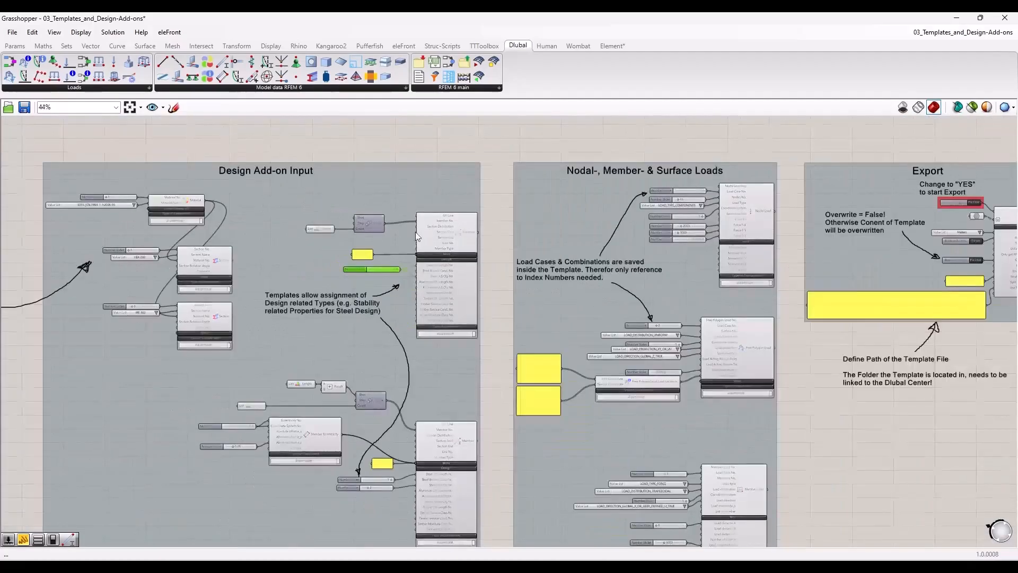
{"action": "scroll", "coordinate": [415, 231], "scroll_direction": "up", "scroll_amount": 3}
{"action": "scroll", "coordinate": [439, 344], "scroll_direction": "up", "scroll_amount": 4}
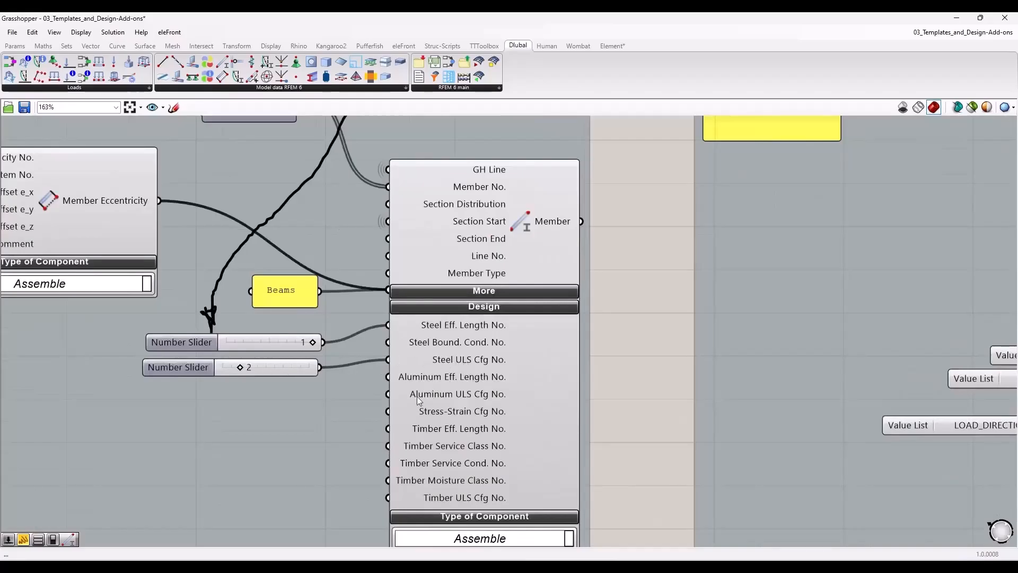
{"action": "scroll", "coordinate": [432, 386], "scroll_direction": "down", "scroll_amount": 1}
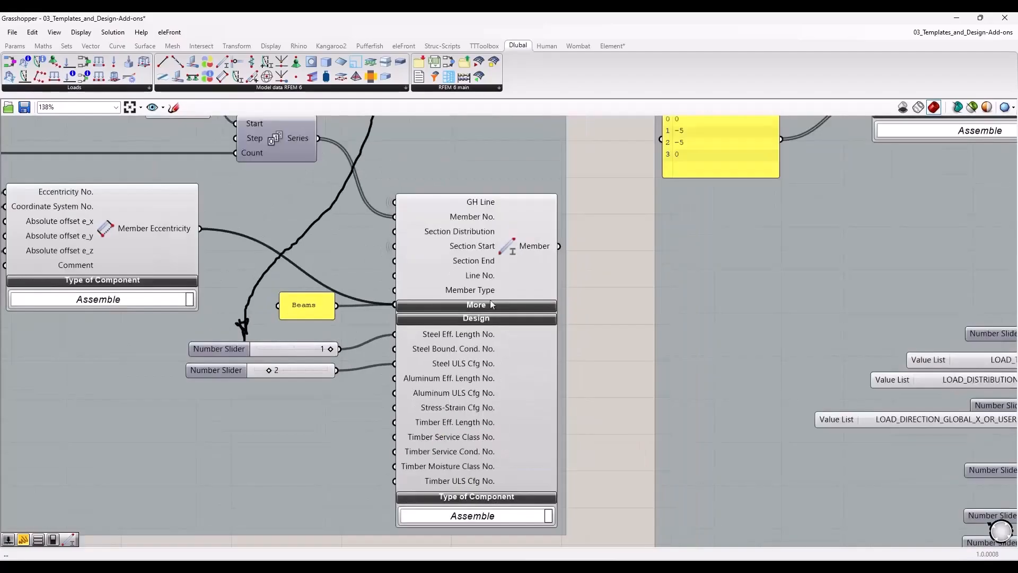
{"action": "scroll", "coordinate": [489, 417], "scroll_direction": "down", "scroll_amount": 1}
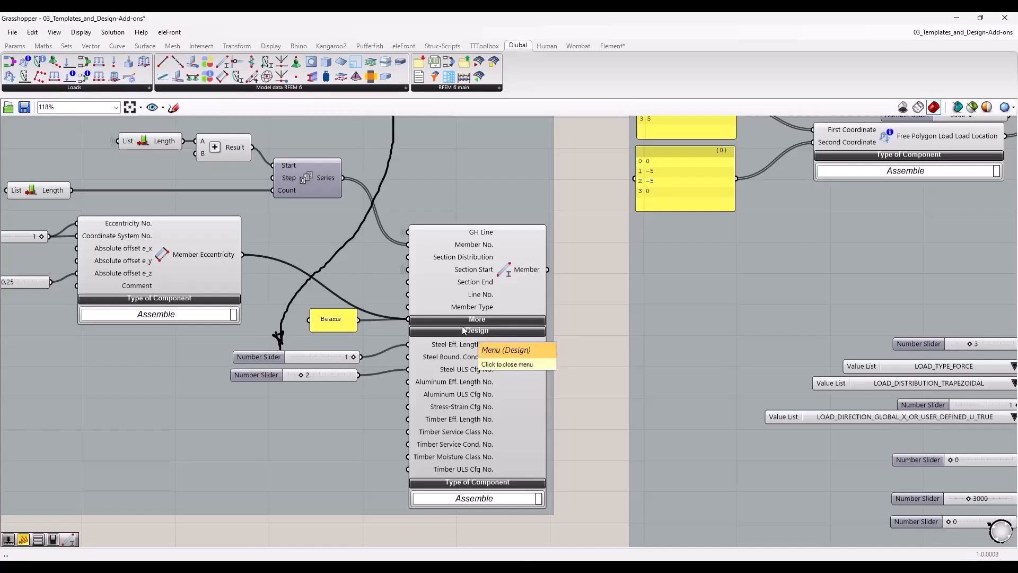
{"action": "scroll", "coordinate": [536, 372], "scroll_direction": "down", "scroll_amount": 6}
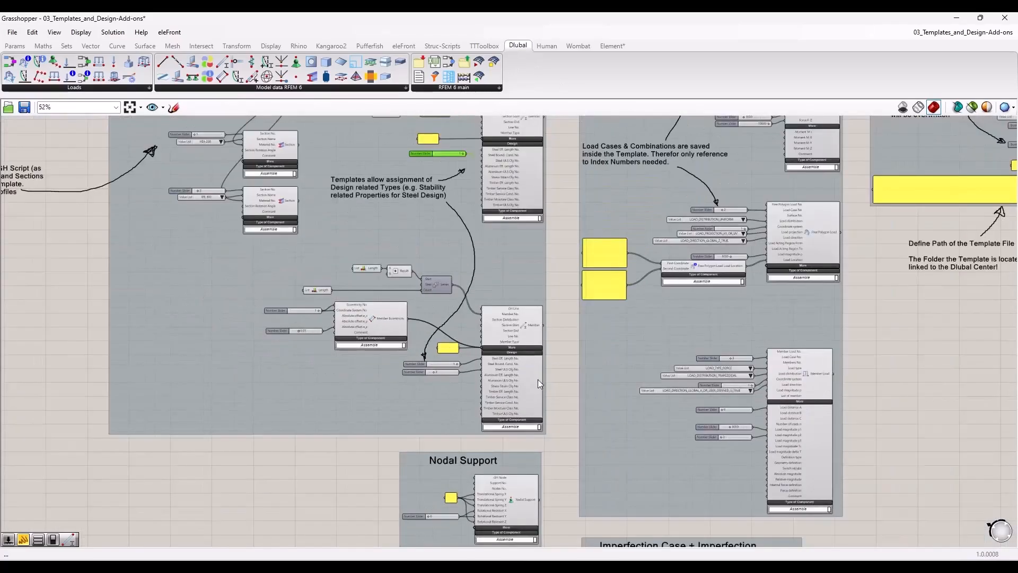
Step: Review the definition's groups, from loads, nodal support and imperfections to the general notes and the GH - Script input
{"action": "right_click_drag", "start_coordinate": [574, 261], "coordinate": [539, 284]}
{"action": "right_click_drag", "start_coordinate": [896, 391], "coordinate": [814, 290]}
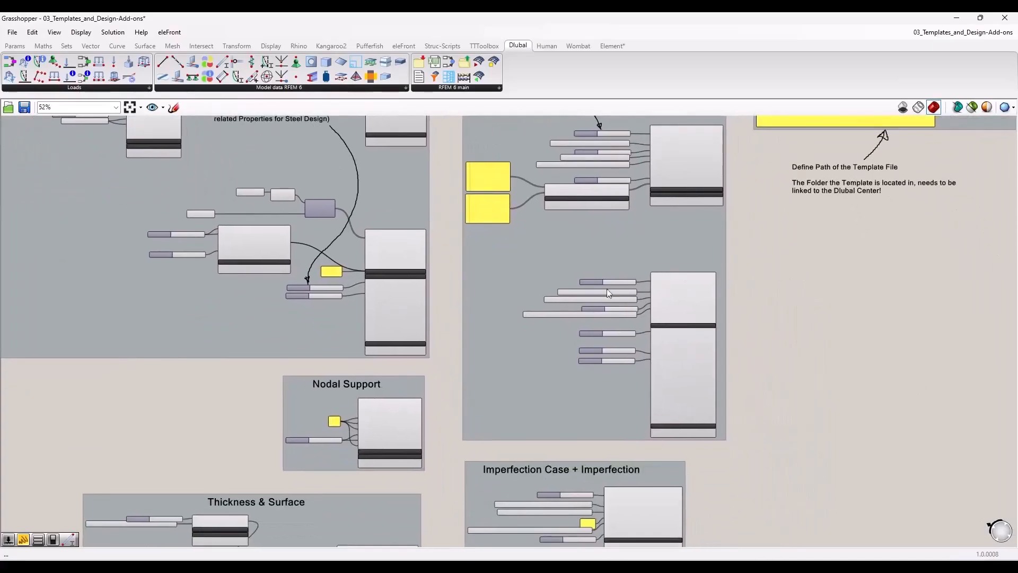
{"action": "scroll", "coordinate": [323, 437], "scroll_direction": "down", "scroll_amount": 3}
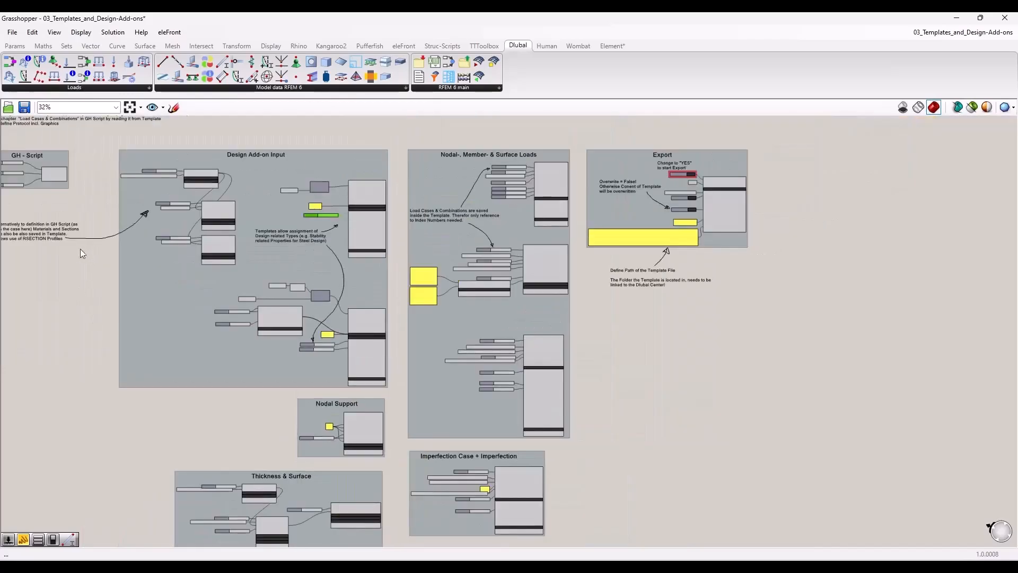
{"action": "right_click_drag", "start_coordinate": [81, 249], "coordinate": [249, 374]}
{"action": "scroll", "coordinate": [227, 272], "scroll_direction": "up", "scroll_amount": 3}
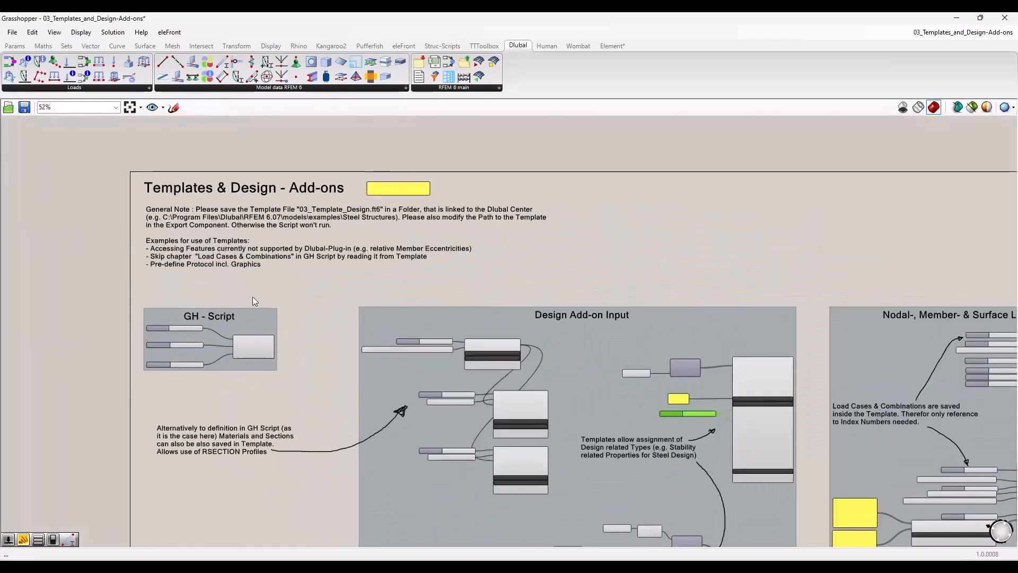
{"action": "right_click_drag", "start_coordinate": [322, 389], "coordinate": [220, 304]}
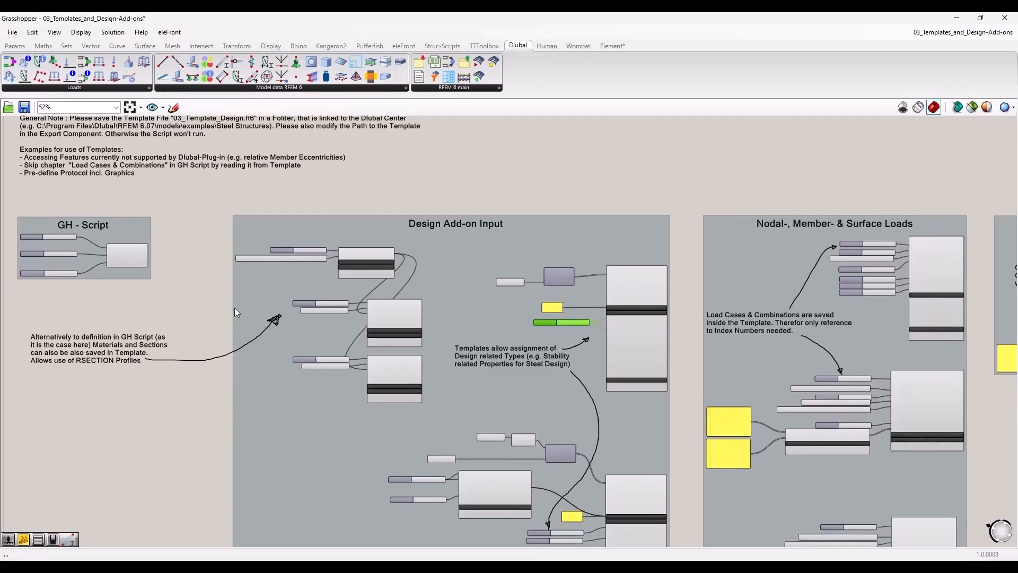
{"action": "scroll", "coordinate": [234, 308], "scroll_direction": "down", "scroll_amount": 3}
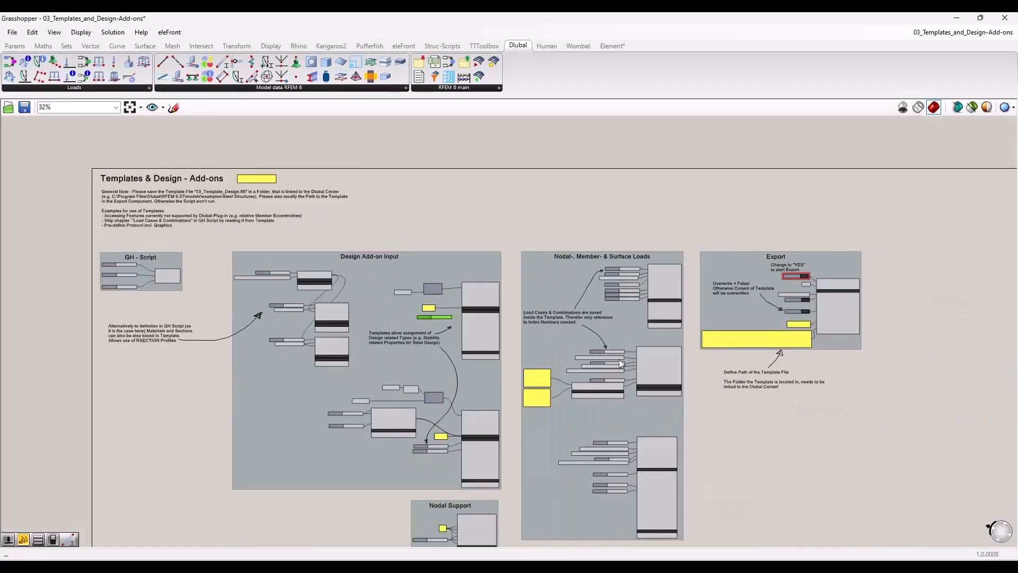
Step: Examine the Export group's template file path and its overwrite toggle
{"action": "right_click_drag", "start_coordinate": [719, 417], "coordinate": [657, 362]}
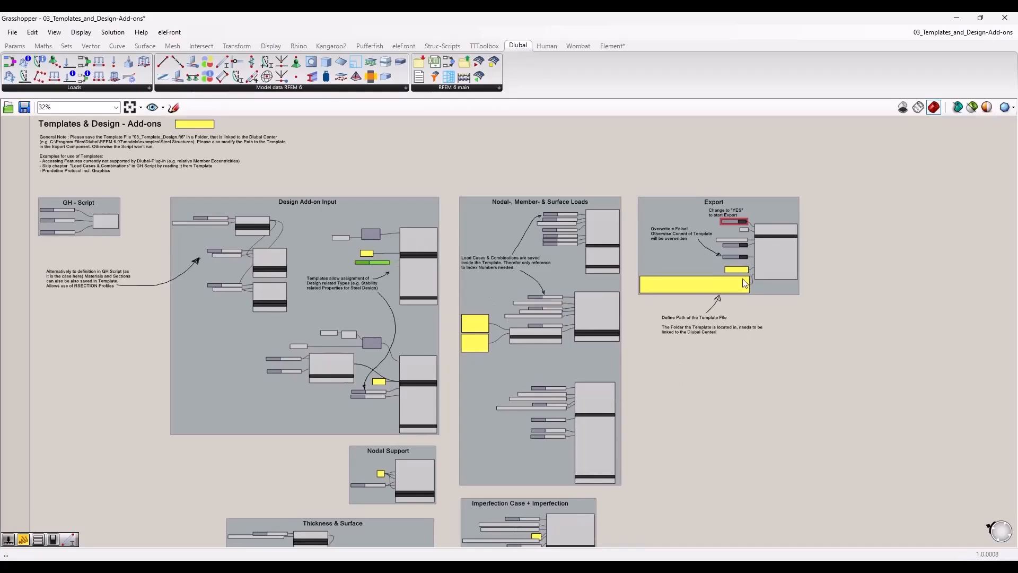
{"action": "scroll", "coordinate": [743, 279], "scroll_direction": "up", "scroll_amount": 7}
{"action": "scroll", "coordinate": [572, 376], "scroll_direction": "down", "scroll_amount": 5}
{"action": "right_click_drag", "start_coordinate": [552, 380], "coordinate": [629, 330]}
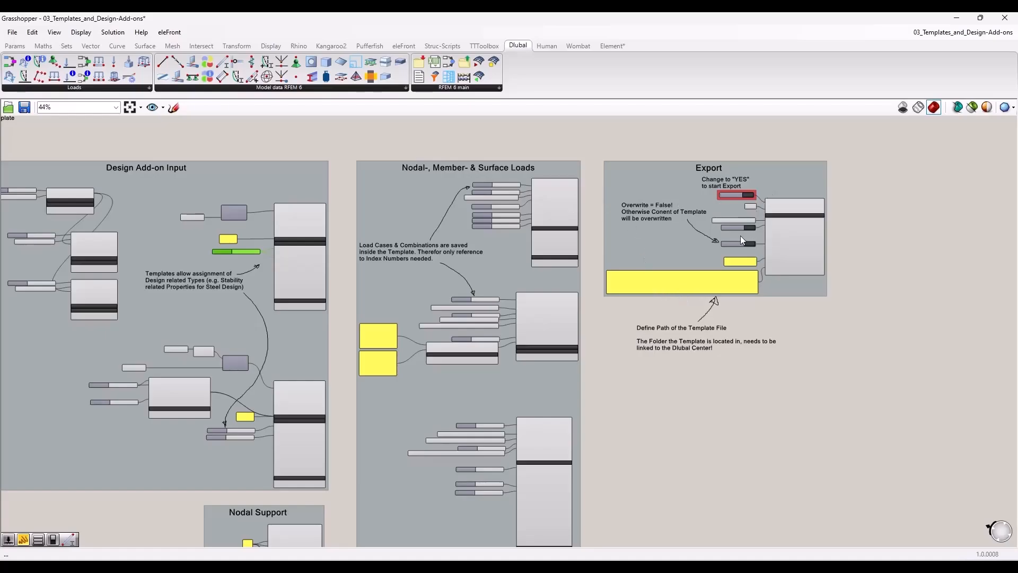
Step: Arrange the Grasshopper window beside RFEM so the Export group and the open model are both in view
{"action": "left_click_drag", "start_coordinate": [459, 20], "coordinate": [3, 164]}
{"action": "left_click", "coordinate": [322, 149]}
{"action": "scroll", "coordinate": [131, 214], "scroll_direction": "down", "scroll_amount": 4}
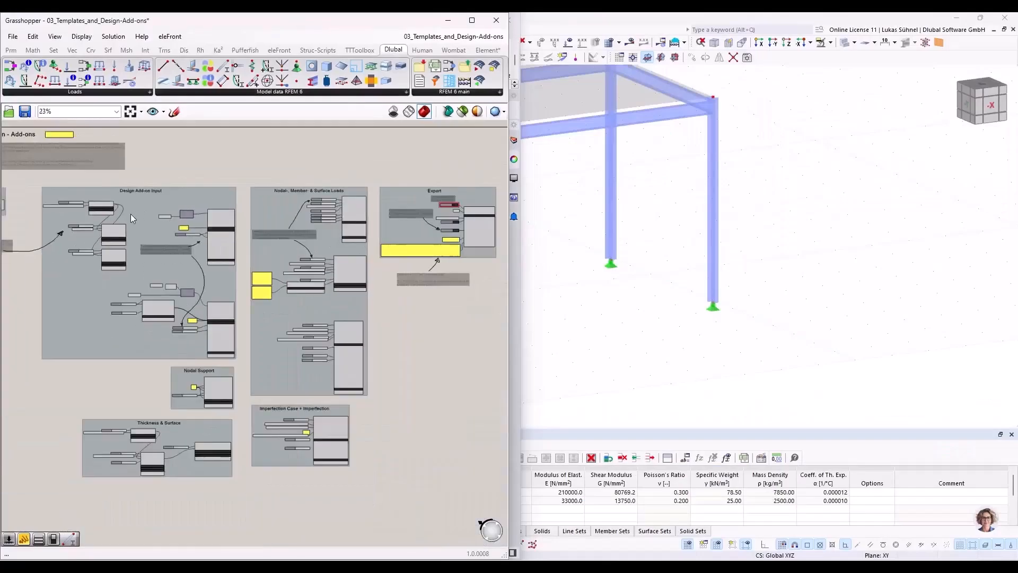
{"action": "scroll", "coordinate": [436, 189], "scroll_direction": "up", "scroll_amount": 6}
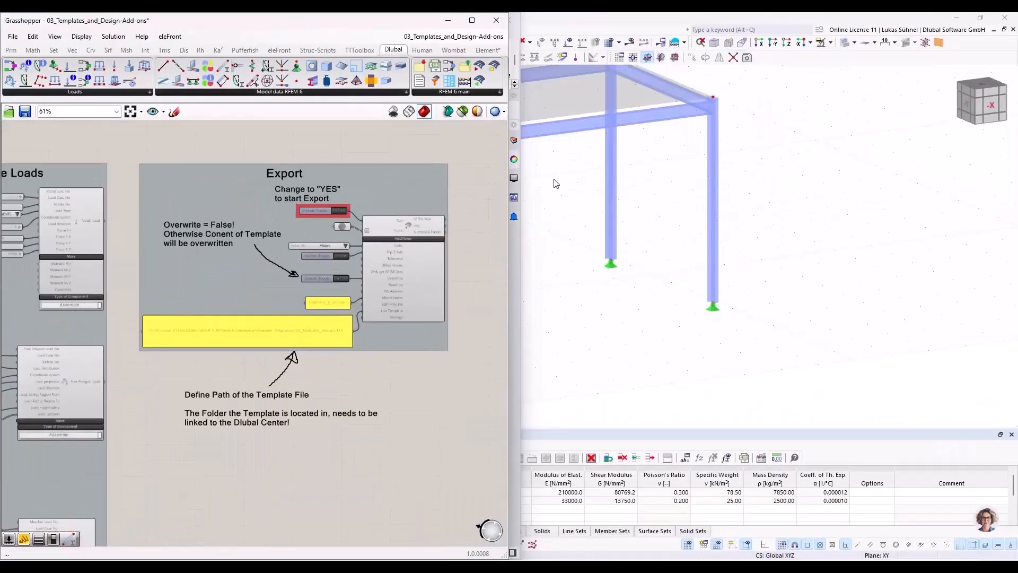
Step: Close the model open in RFEM and start the Template_&_Design export by switching on the Run toggle in Grasshopper's Export group
{"action": "left_click", "coordinate": [1013, 30]}
{"action": "left_click", "coordinate": [553, 337]}
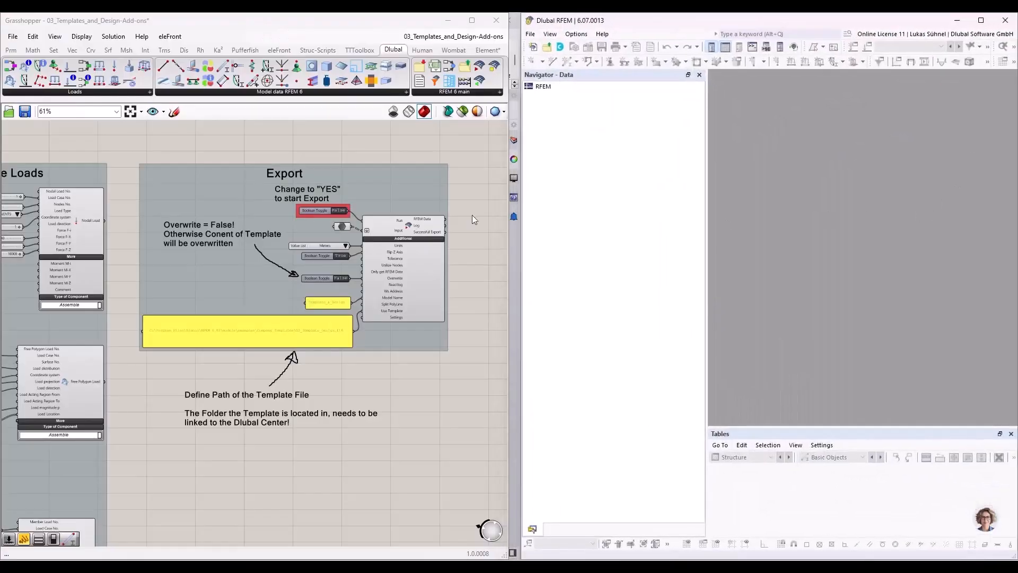
{"action": "scroll", "coordinate": [313, 217], "scroll_direction": "up", "scroll_amount": 3}
{"action": "left_click", "coordinate": [360, 208]}
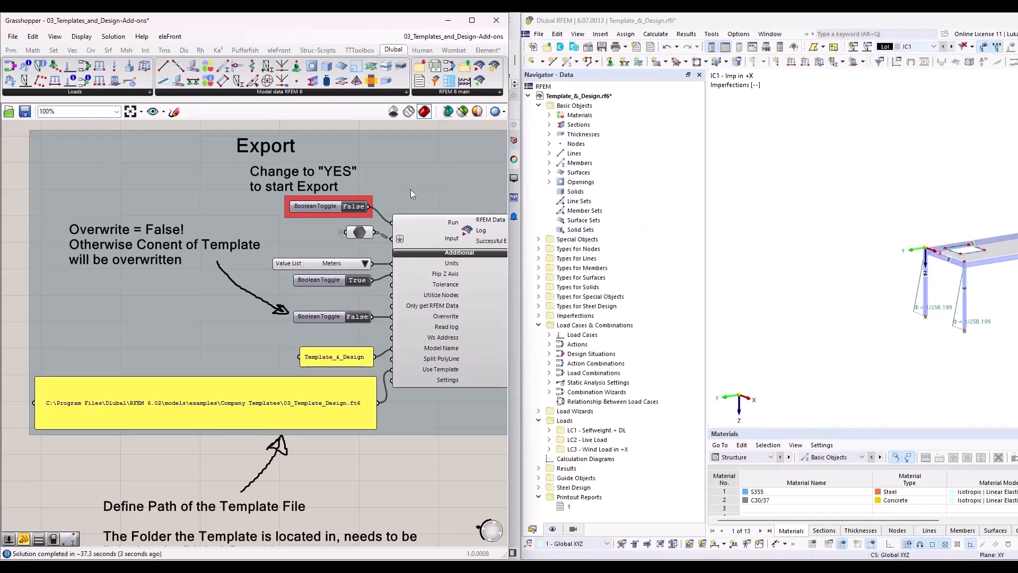
Step: Maximize RFEM, examine the exported Template_&_Design frame and open the list of its load cases and combinations
{"action": "left_click_drag", "start_coordinate": [659, 21], "coordinate": [400, 13]}
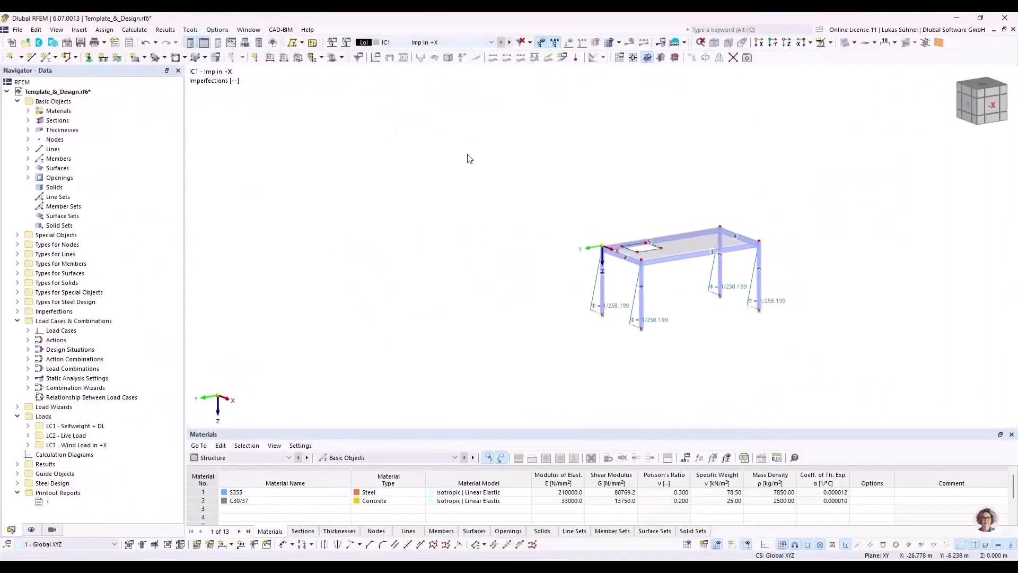
{"action": "scroll", "coordinate": [526, 250], "scroll_direction": "up", "scroll_amount": 3}
{"action": "middle_click_drag", "start_coordinate": [526, 250], "coordinate": [448, 249]}
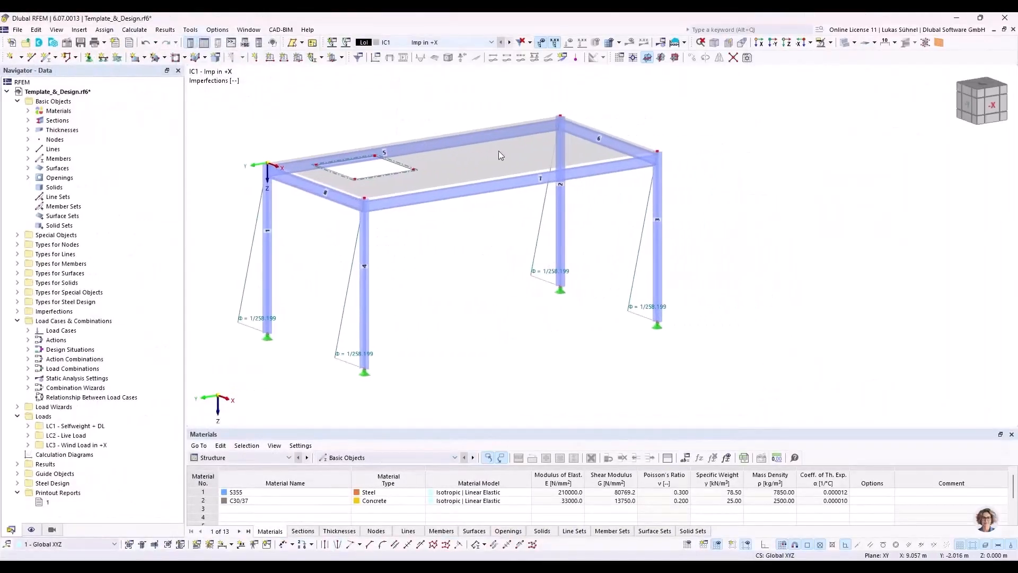
{"action": "left_click", "coordinate": [484, 44]}
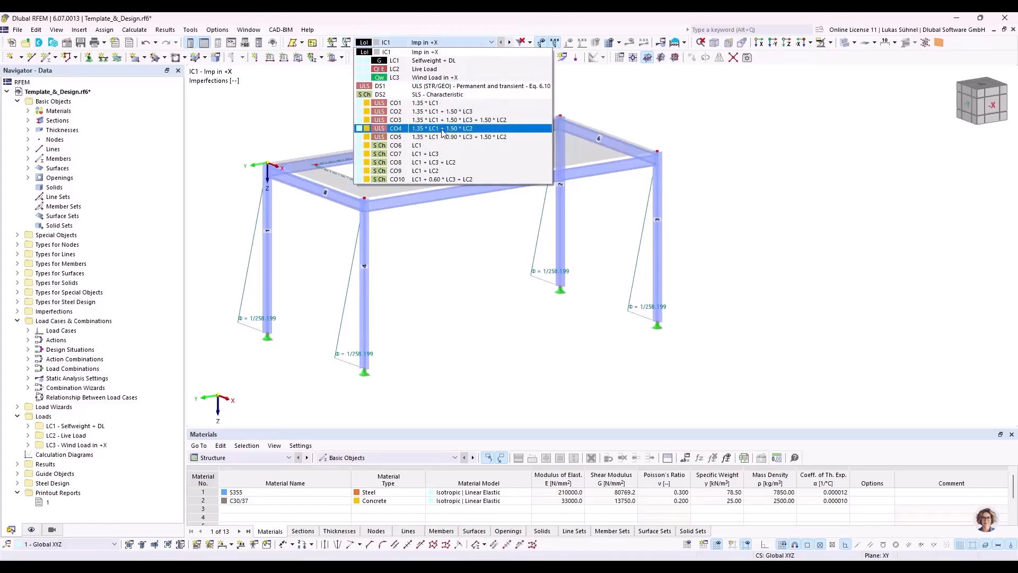
Step: Display the loads of LC1 Selfweight + DL, LC2 Live Load and LC3 Wind Load in +X one after another
{"action": "left_click", "coordinate": [310, 108]}
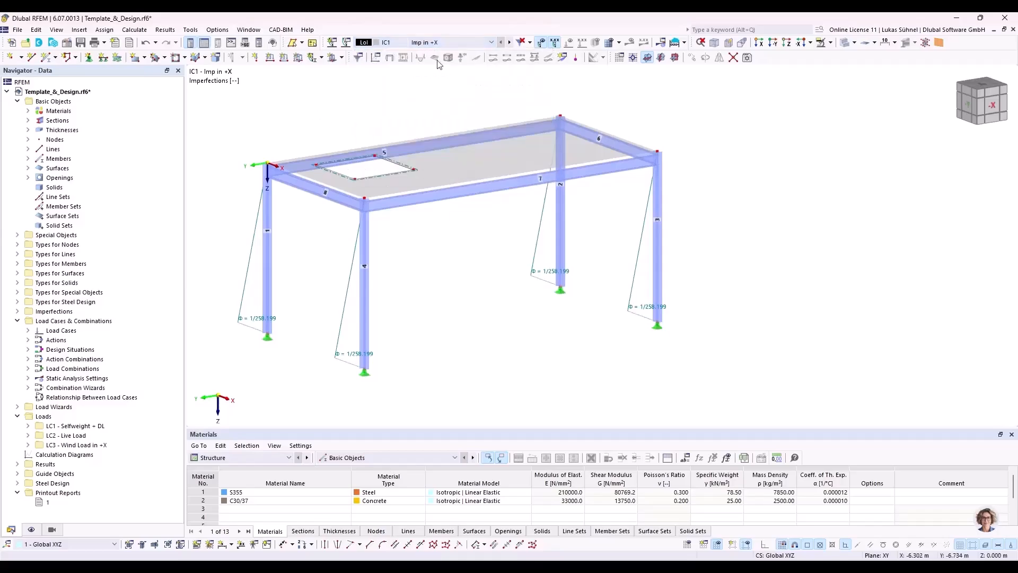
{"action": "left_click", "coordinate": [507, 42]}
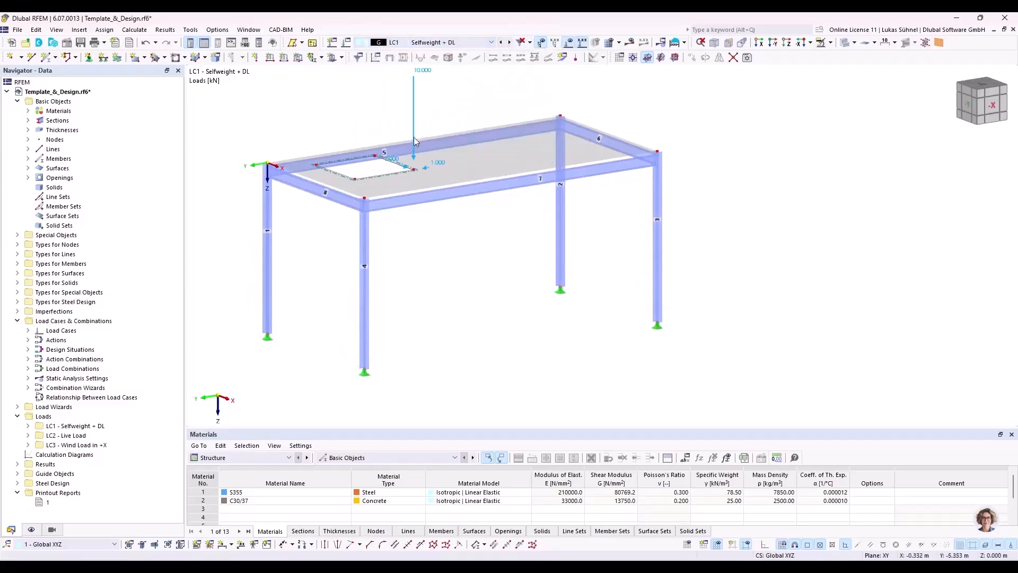
{"action": "left_click", "coordinate": [509, 42]}
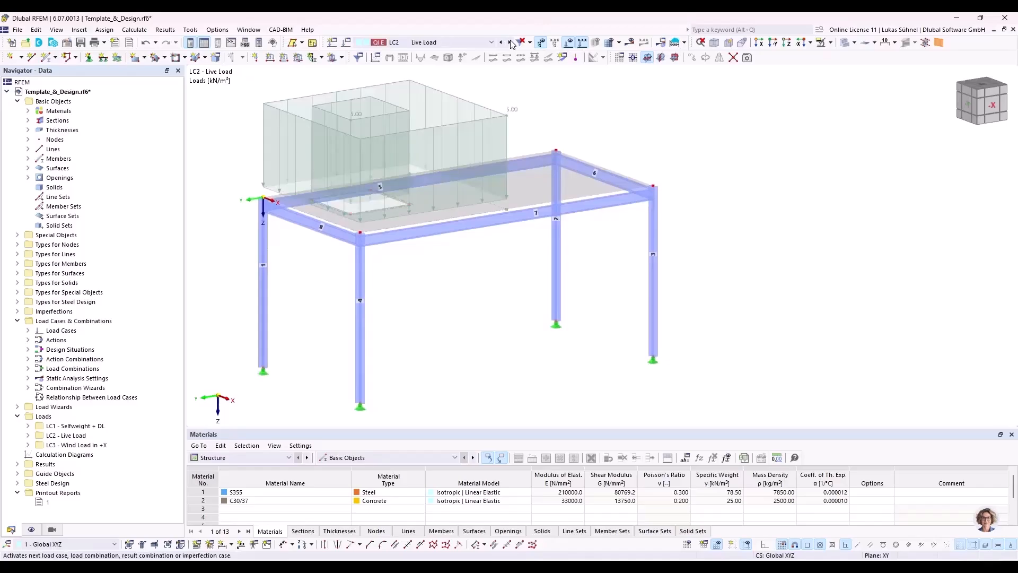
{"action": "left_click", "coordinate": [509, 43]}
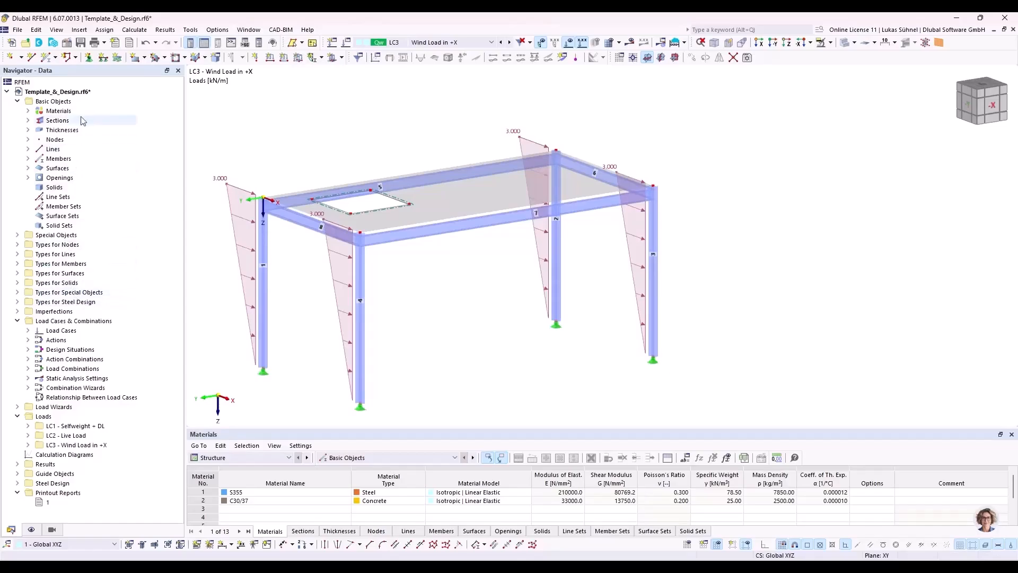
Step: Review the activated add-ons and the selected design standards in the model's base data
{"action": "right_click", "coordinate": [88, 91]}
{"action": "key", "text": "Escape"}
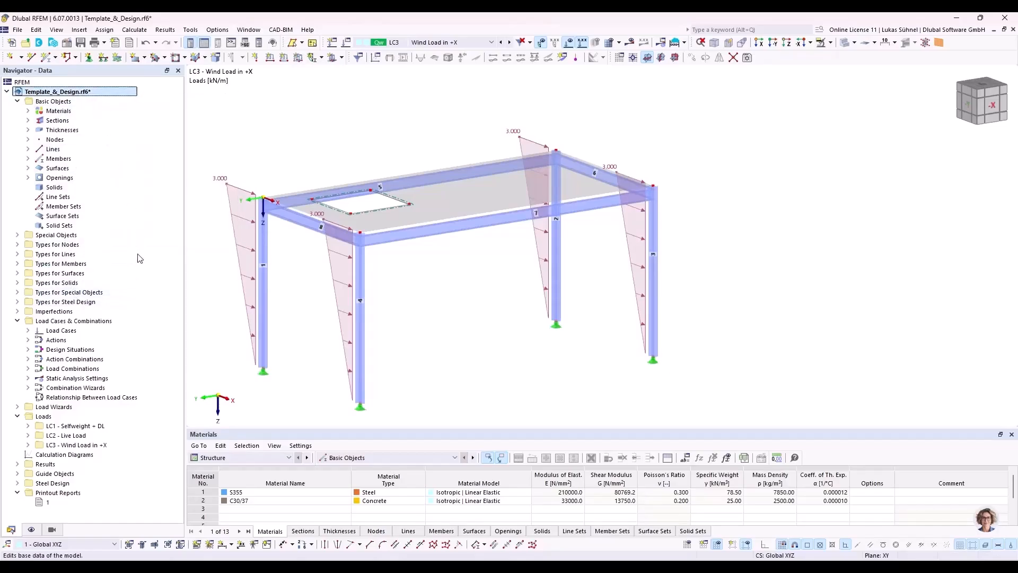
{"action": "left_click", "coordinate": [286, 86]}
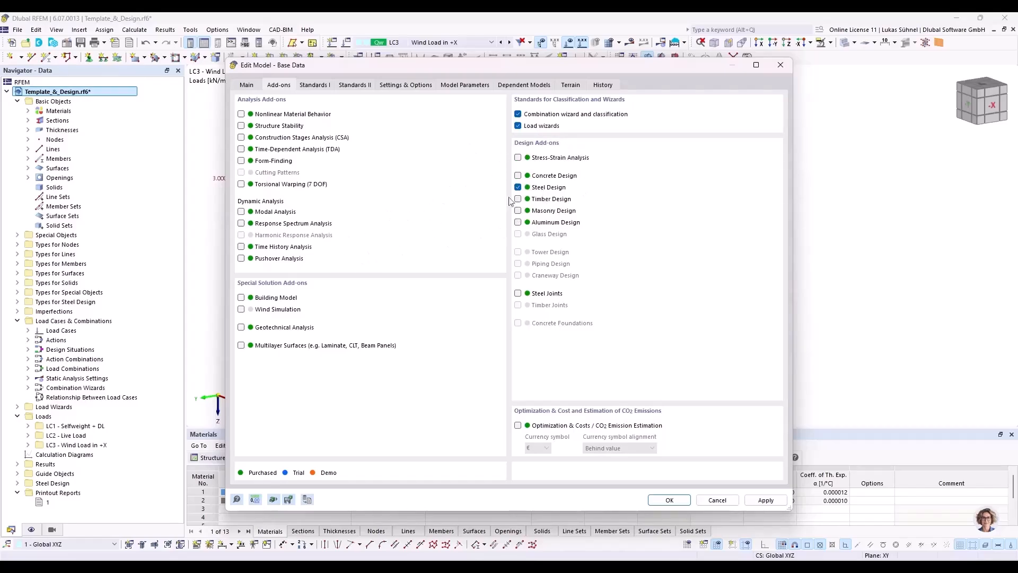
{"action": "left_click", "coordinate": [310, 85]}
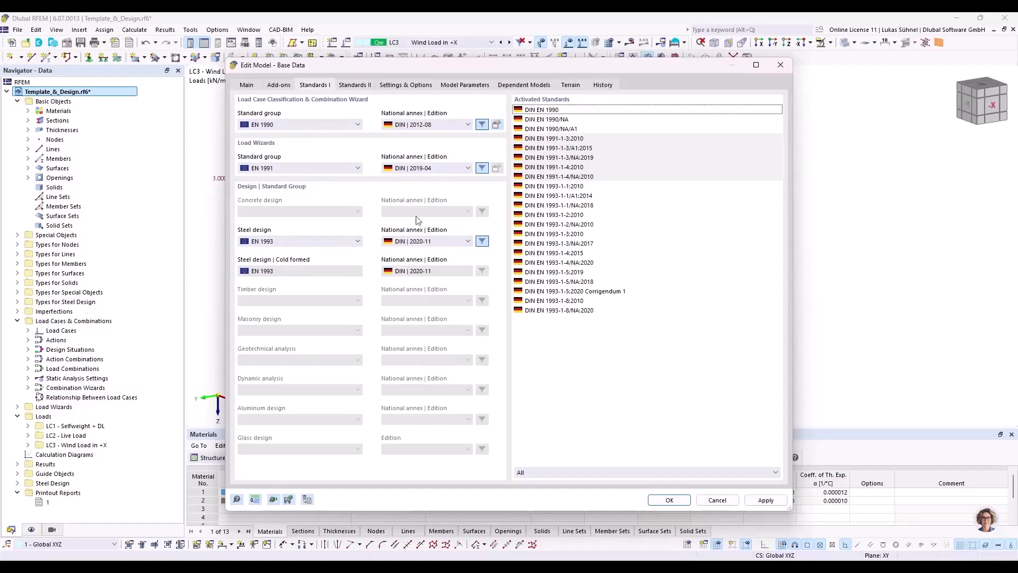
{"action": "left_click", "coordinate": [669, 499]}
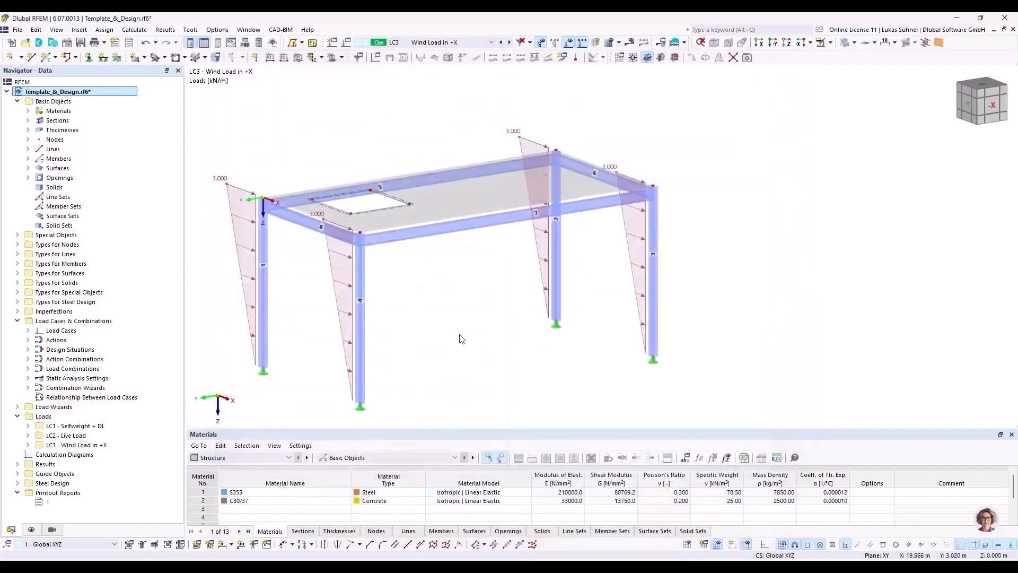
Step: Inspect the predefined Single Span Beam effective lengths for steel design and their assignment in the design types of beam member 7
{"action": "left_click", "coordinate": [18, 302]}
{"action": "left_click", "coordinate": [28, 292]}
{"action": "scroll", "coordinate": [37, 291], "scroll_direction": "down", "scroll_amount": 1}
{"action": "left_click", "coordinate": [80, 282]}
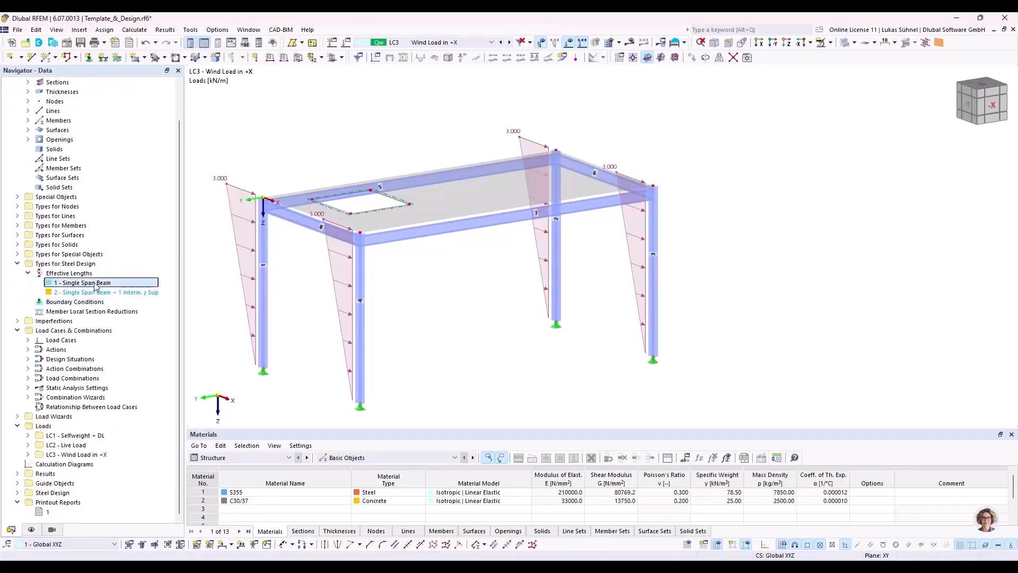
{"action": "double_click", "coordinate": [396, 245]}
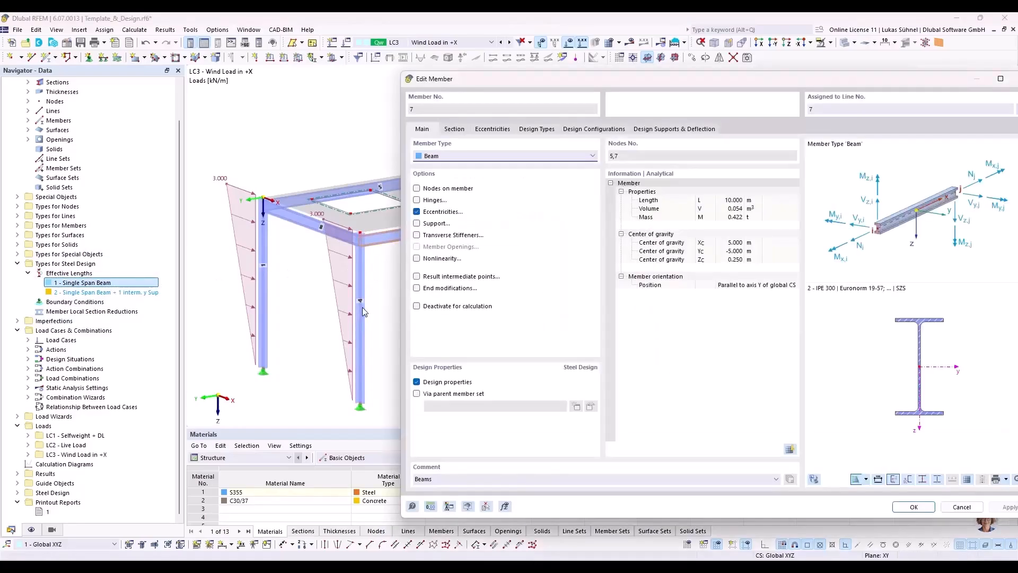
{"action": "left_click", "coordinate": [535, 129]}
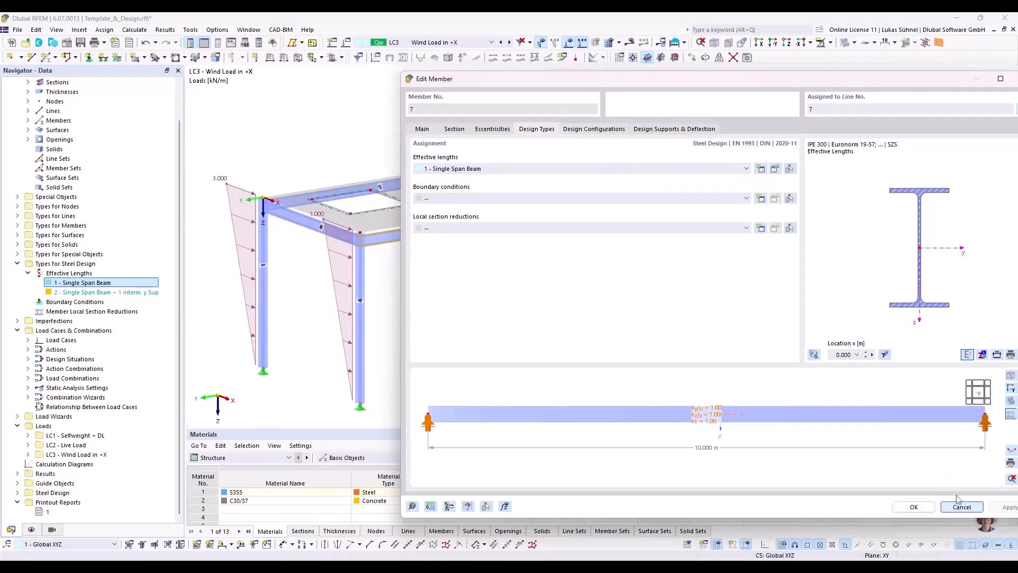
{"action": "left_click", "coordinate": [968, 505]}
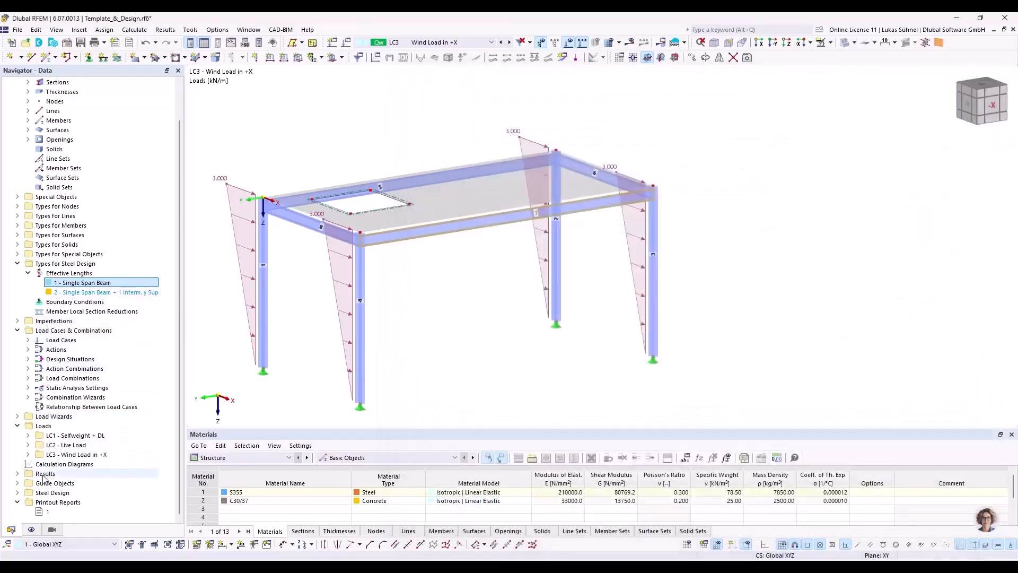
Step: Review the three ultimate configurations for steel design and highlight the members assigned to each
{"action": "left_click", "coordinate": [18, 493]}
{"action": "scroll", "coordinate": [21, 493], "scroll_direction": "down", "scroll_amount": 3}
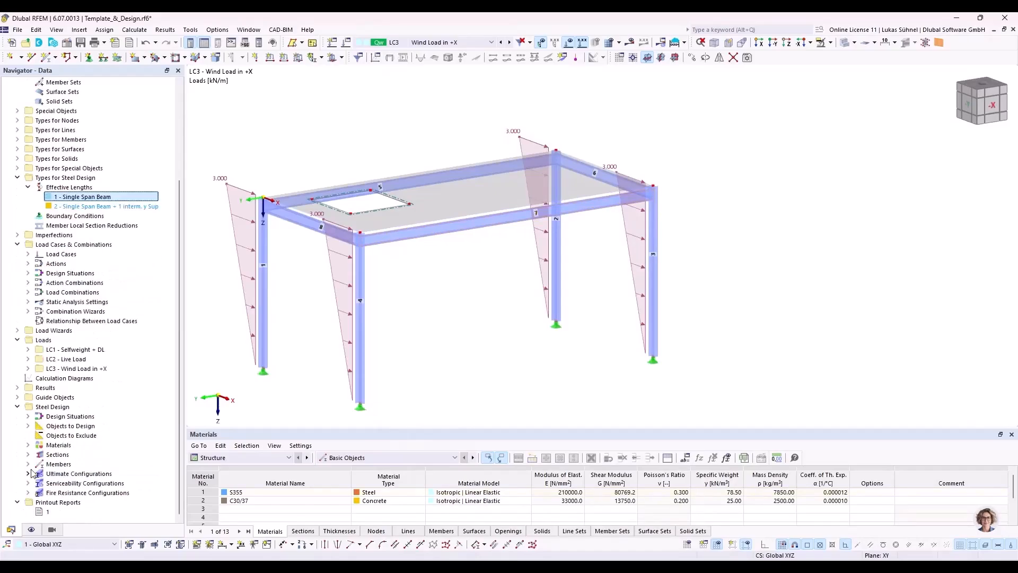
{"action": "scroll", "coordinate": [37, 473], "scroll_direction": "down", "scroll_amount": 1}
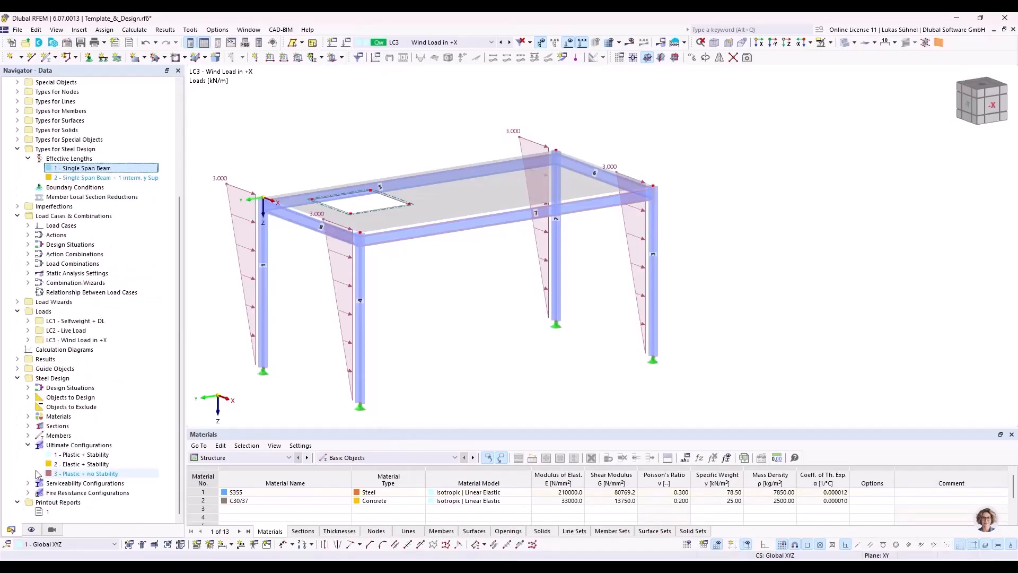
{"action": "left_click", "coordinate": [80, 455]}
{"action": "left_click", "coordinate": [83, 464]}
{"action": "left_click", "coordinate": [85, 473]}
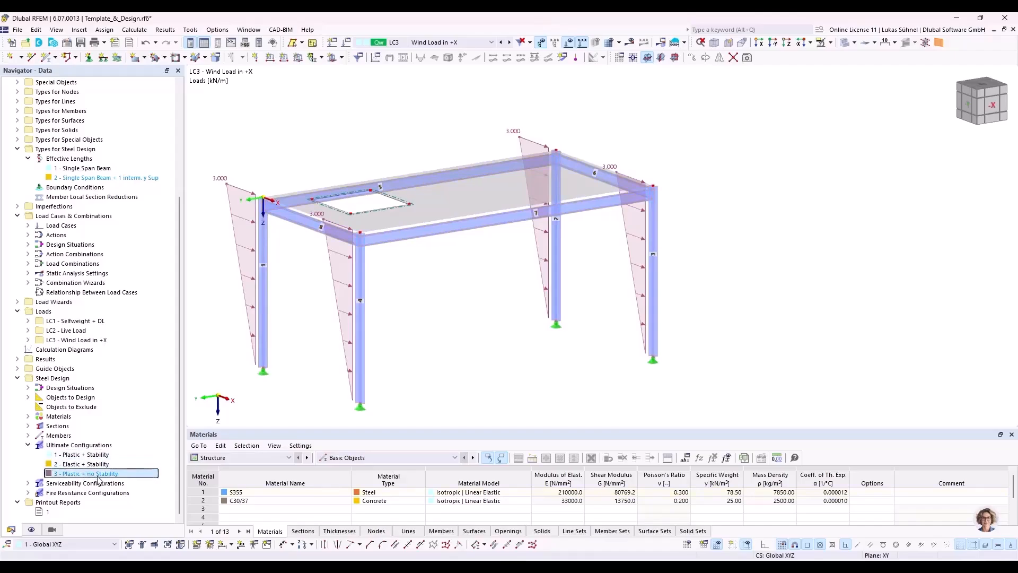
{"action": "left_click", "coordinate": [98, 465]}
{"action": "left_click", "coordinate": [97, 455]}
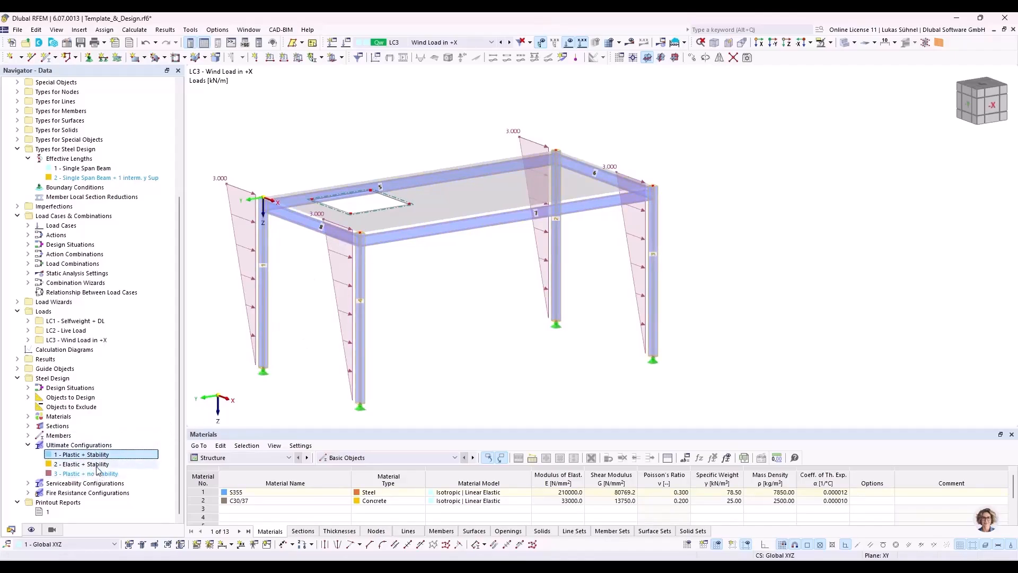
{"action": "left_click", "coordinate": [96, 464]}
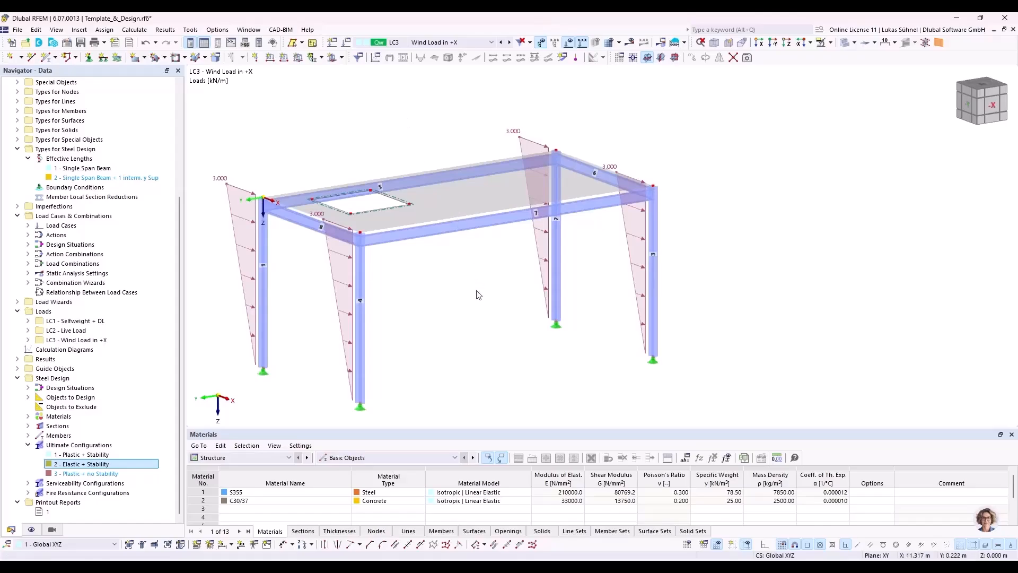
Step: Calculate all load cases, combinations and design checks of the model, and view the deformation under LC3
{"action": "middle_click_drag", "start_coordinate": [461, 291], "coordinate": [475, 266], "text": "ctrl"}
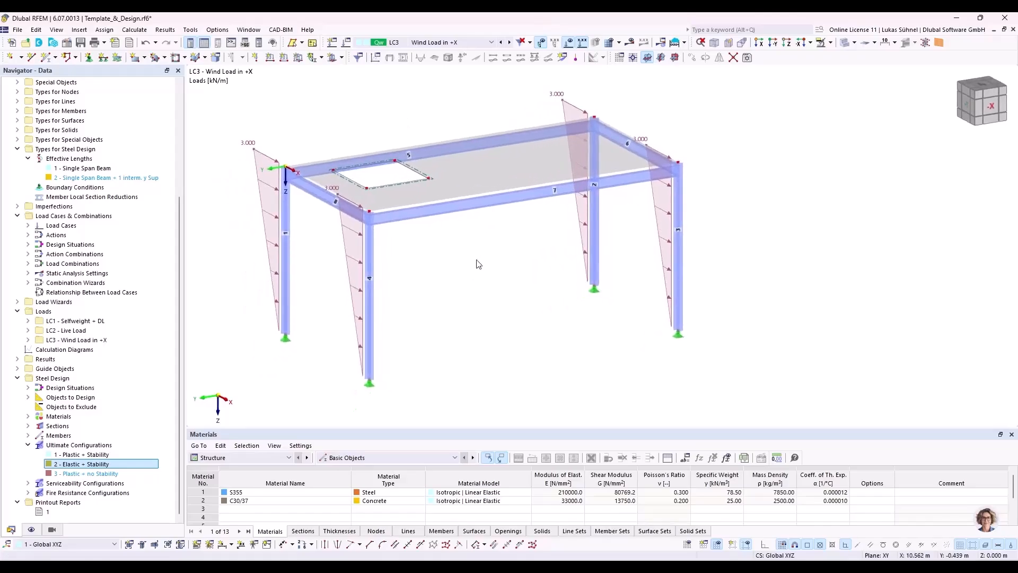
{"action": "left_click", "coordinate": [685, 43]}
{"action": "left_click", "coordinate": [700, 63]}
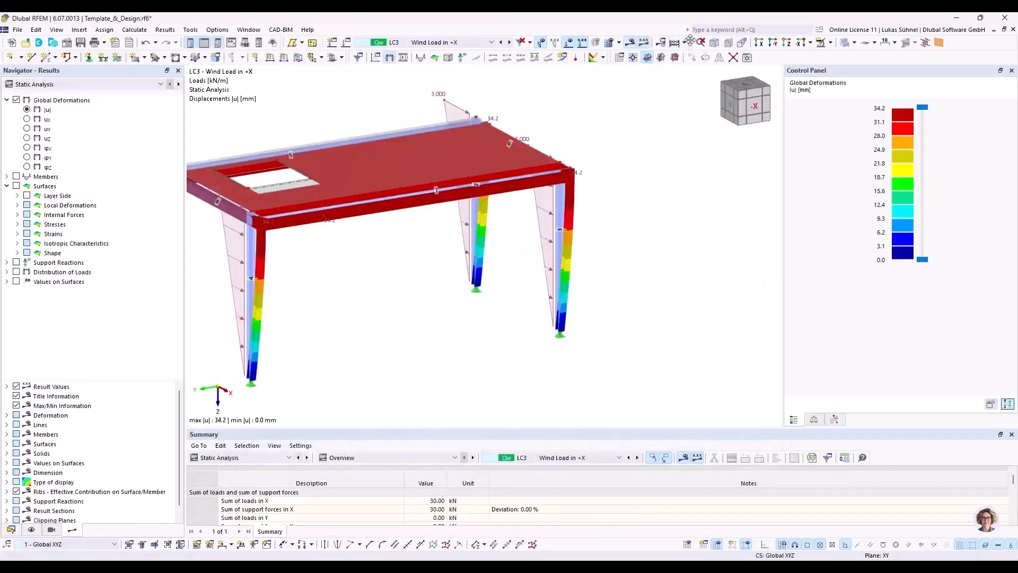
{"action": "left_click", "coordinate": [684, 43]}
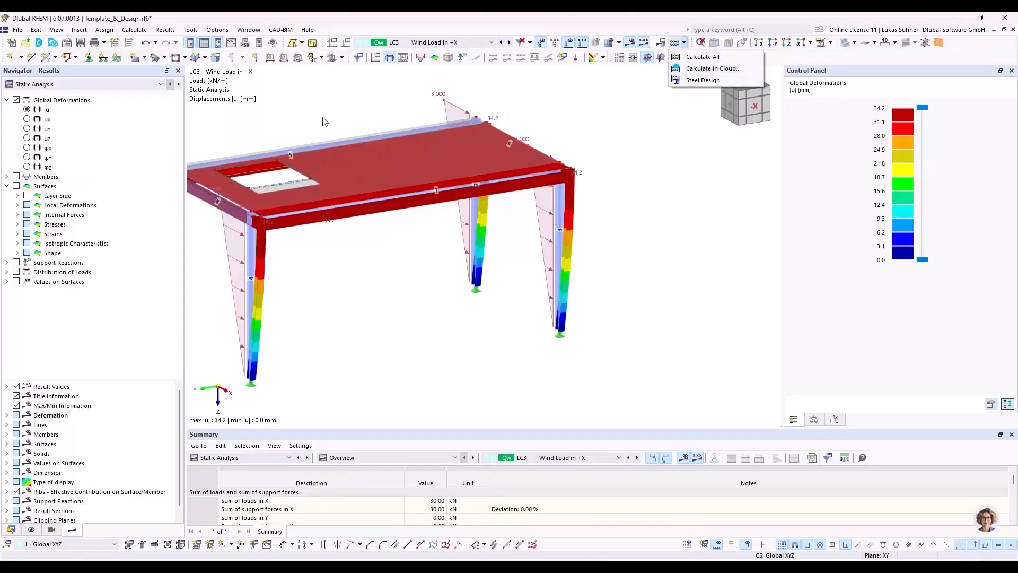
{"action": "middle_click_drag", "start_coordinate": [363, 97], "coordinate": [448, 163]}
{"action": "scroll", "coordinate": [409, 129], "scroll_direction": "down", "scroll_amount": 1}
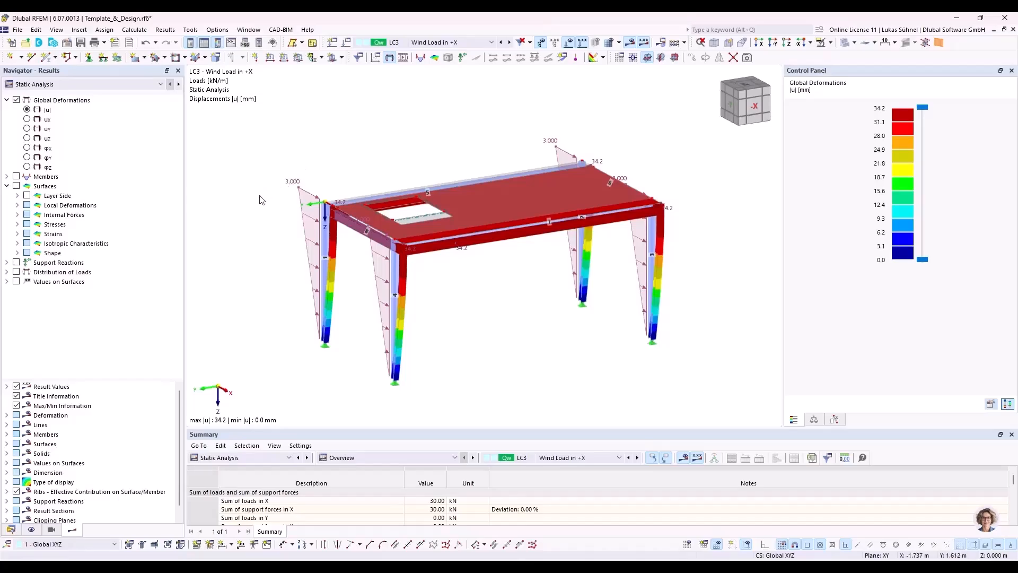
{"action": "middle_click_drag", "start_coordinate": [220, 186], "coordinate": [242, 200], "text": "ctrl"}
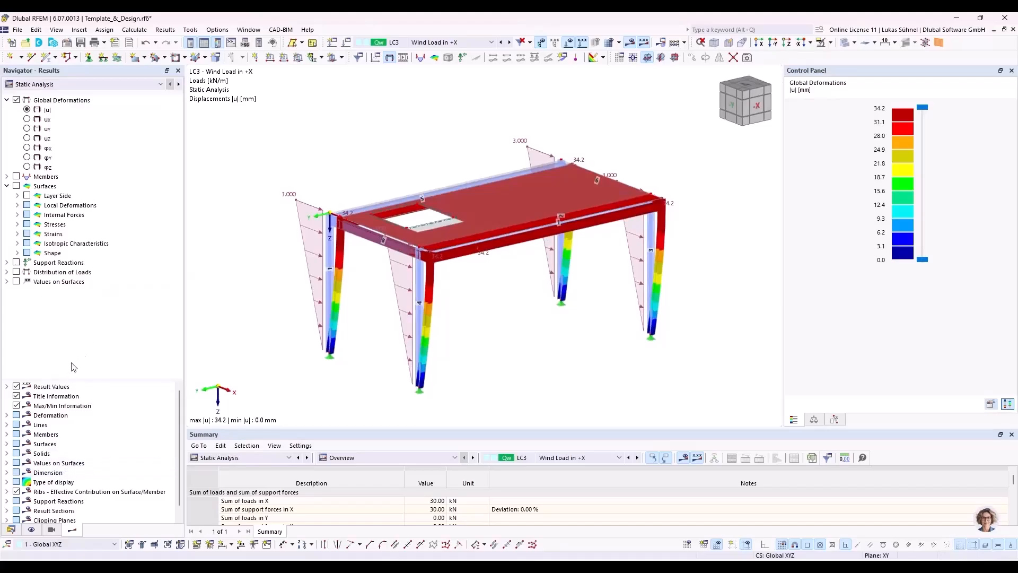
Step: Enlarge the results table and examine the steel design ratios on members by design situation
{"action": "left_click", "coordinate": [11, 529]}
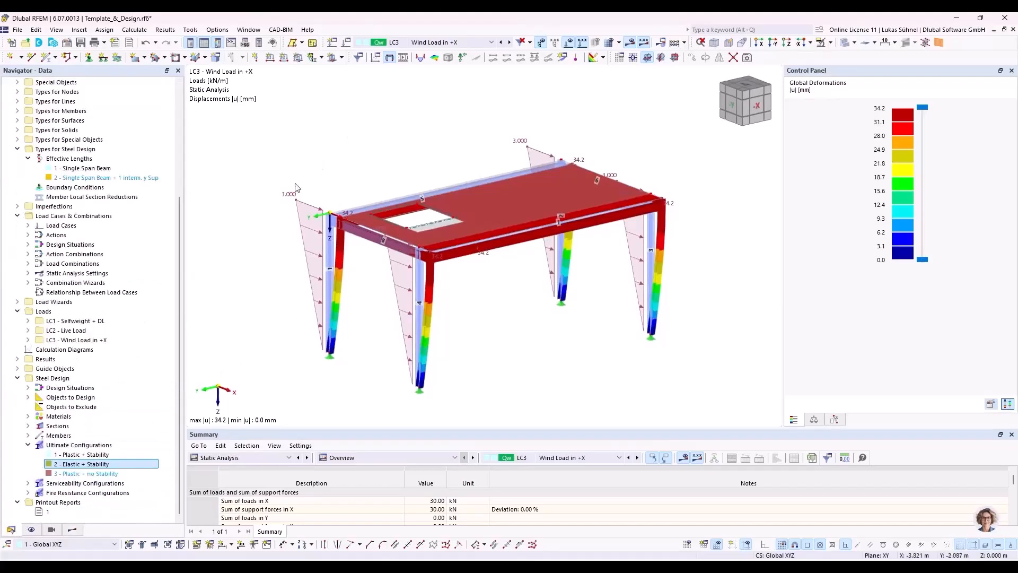
{"action": "left_click_drag", "start_coordinate": [274, 428], "coordinate": [260, 339]}
{"action": "left_click", "coordinate": [255, 368]}
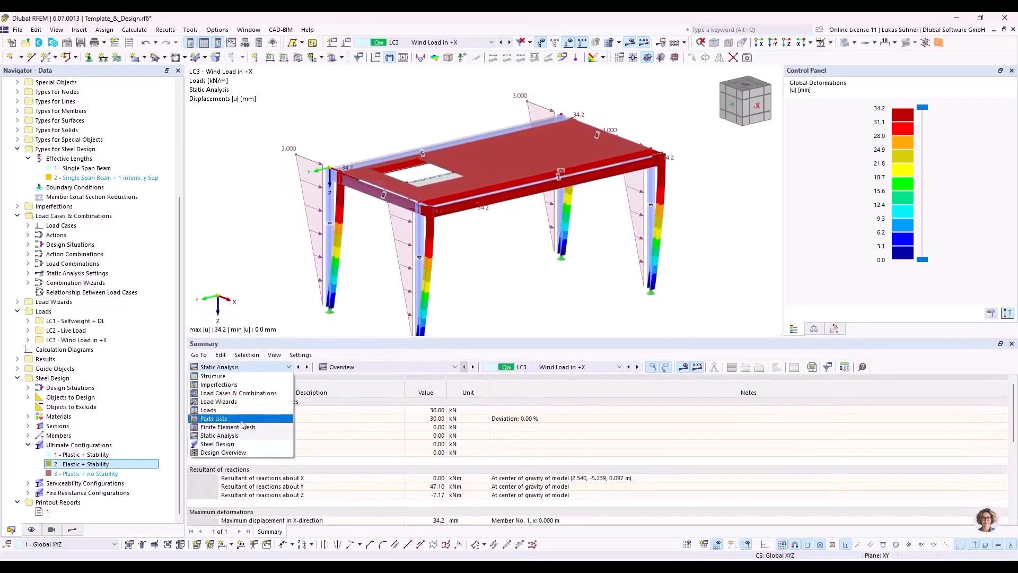
{"action": "left_click", "coordinate": [237, 446]}
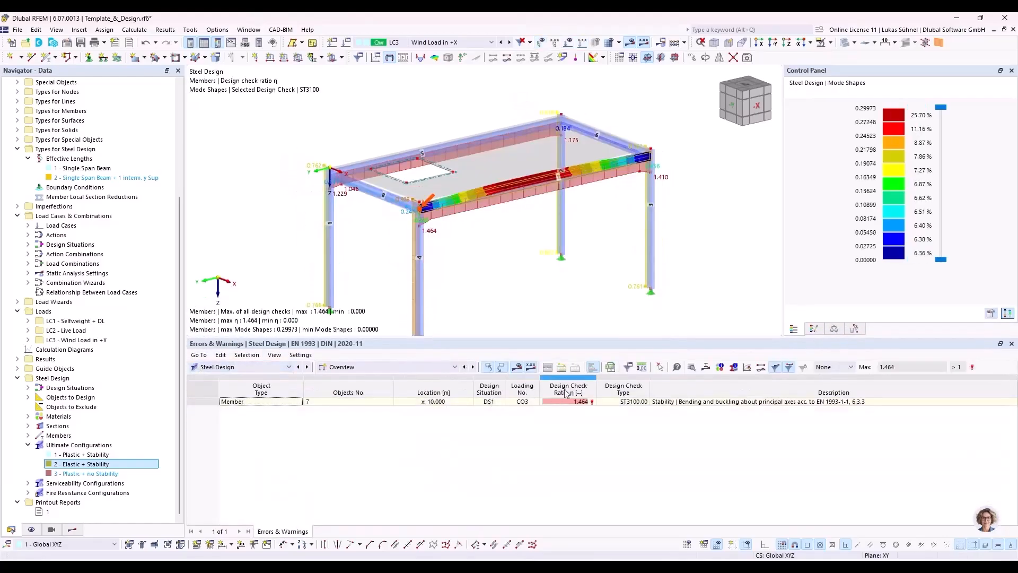
{"action": "left_click", "coordinate": [450, 367]}
{"action": "left_click", "coordinate": [418, 395]}
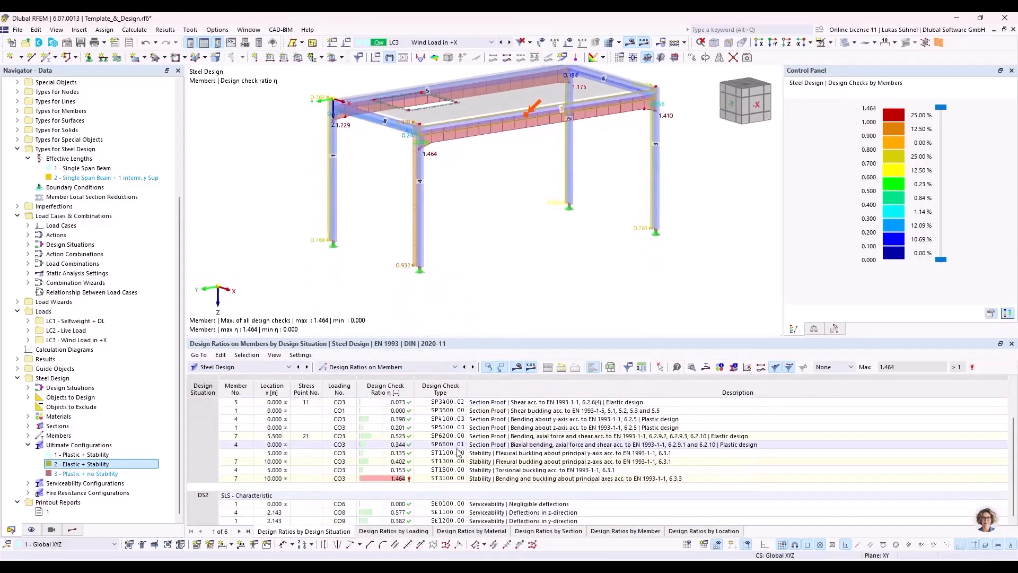
{"action": "middle_click_drag", "start_coordinate": [475, 236], "coordinate": [484, 262], "text": "ctrl"}
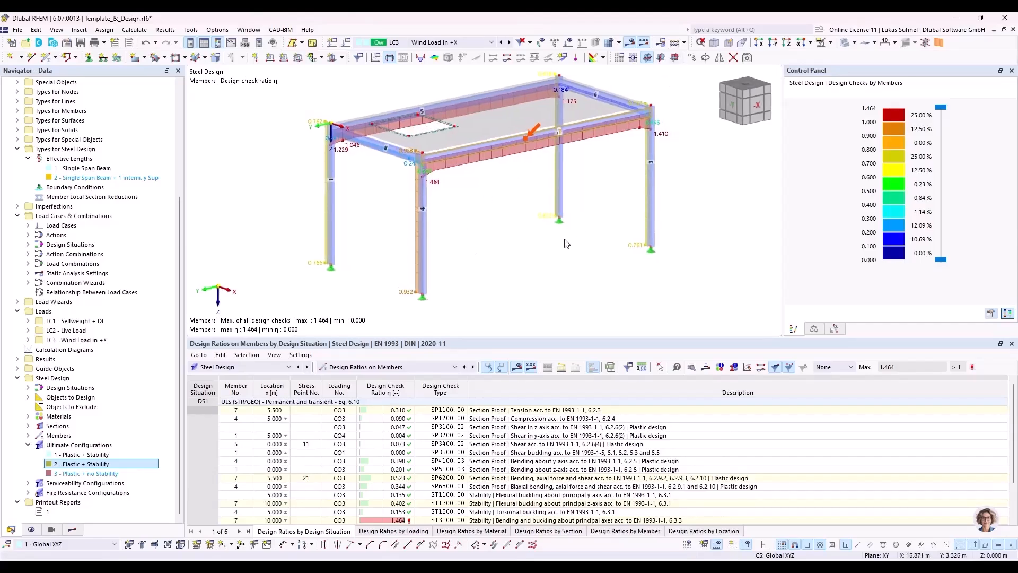
{"action": "scroll", "coordinate": [563, 244], "scroll_direction": "down", "scroll_amount": 1}
{"action": "scroll", "coordinate": [561, 175], "scroll_direction": "up", "scroll_amount": 3}
{"action": "scroll", "coordinate": [520, 215], "scroll_direction": "down", "scroll_amount": 2}
{"action": "middle_click_drag", "start_coordinate": [489, 245], "coordinate": [471, 219]}
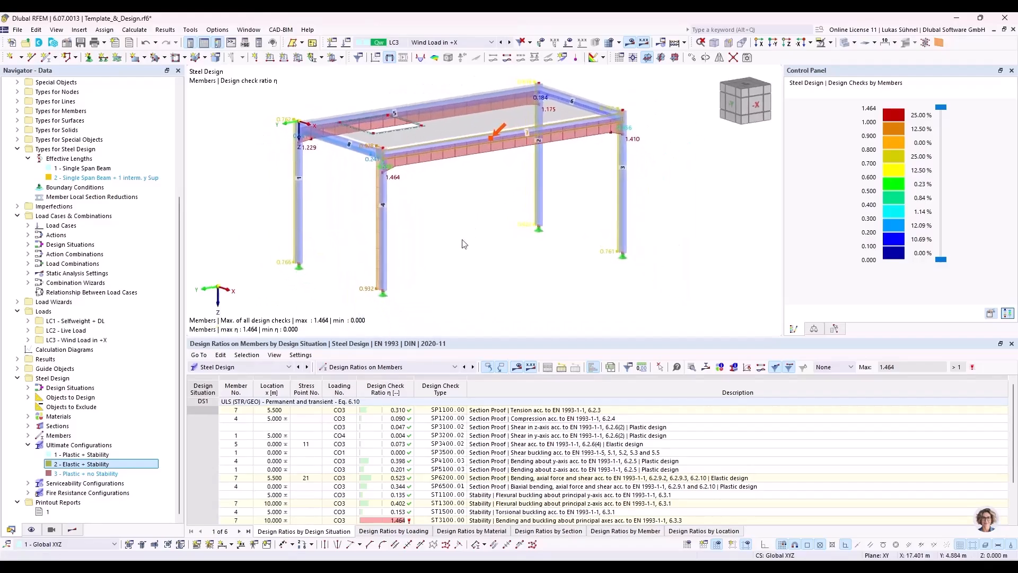
Step: Open printout report 1 and examine its Profile Overview graphic alongside the node and member numbering
{"action": "left_click", "coordinate": [45, 514]}
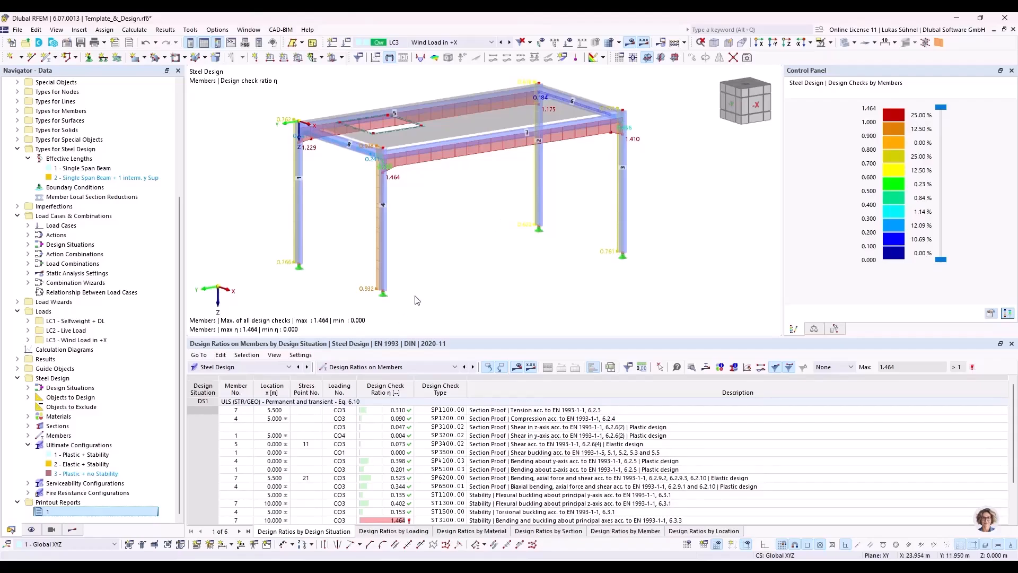
{"action": "mouse_move", "coordinate": [206, 566]}
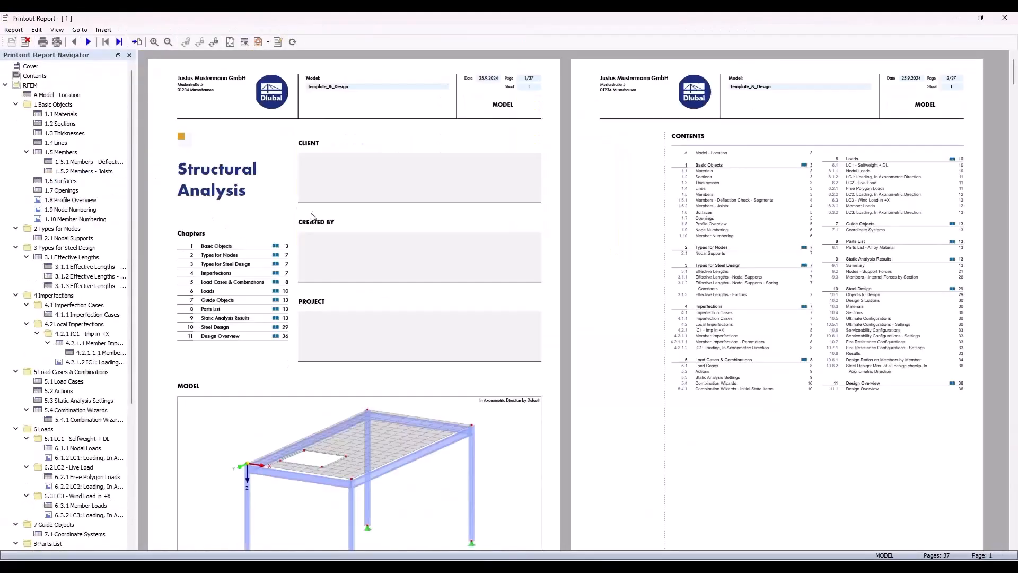
{"action": "left_click", "coordinate": [82, 201]}
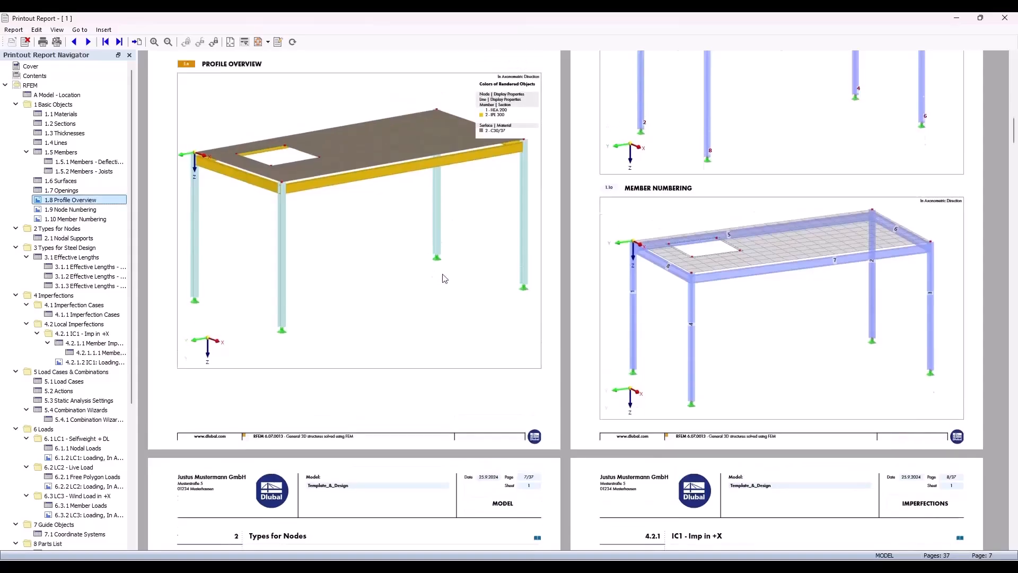
{"action": "scroll", "coordinate": [424, 258], "scroll_direction": "up", "scroll_amount": 2}
{"action": "scroll", "coordinate": [424, 257], "scroll_direction": "up", "scroll_amount": 1}
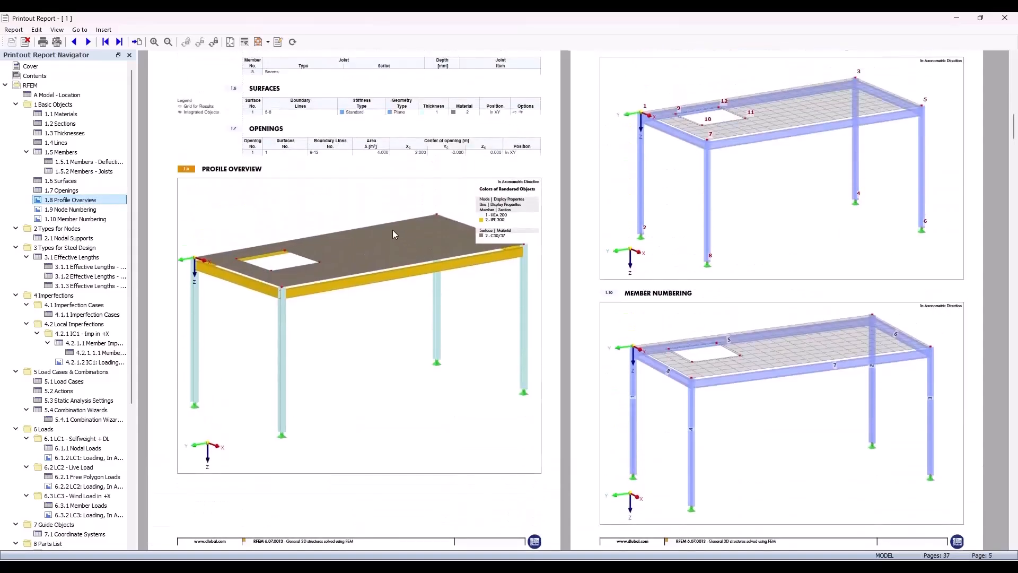
{"action": "scroll", "coordinate": [393, 230], "scroll_direction": "down", "scroll_amount": 3, "text": "ctrl"}
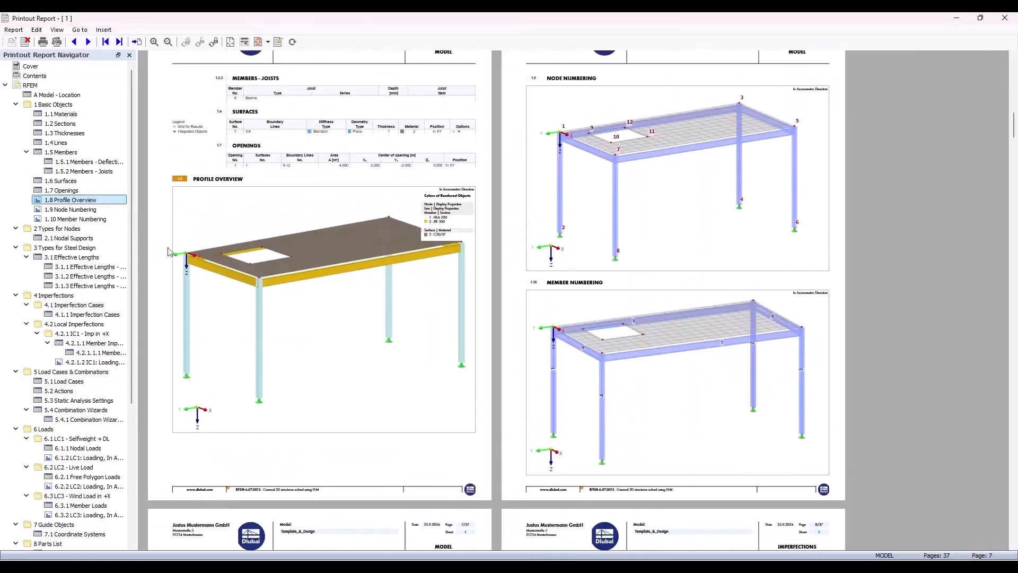
Step: Go to the IC1 loading graphic in the report and examine the neighbouring imperfection and load case chapters
{"action": "left_click", "coordinate": [101, 363]}
{"action": "scroll", "coordinate": [492, 121], "scroll_direction": "up", "scroll_amount": 1}
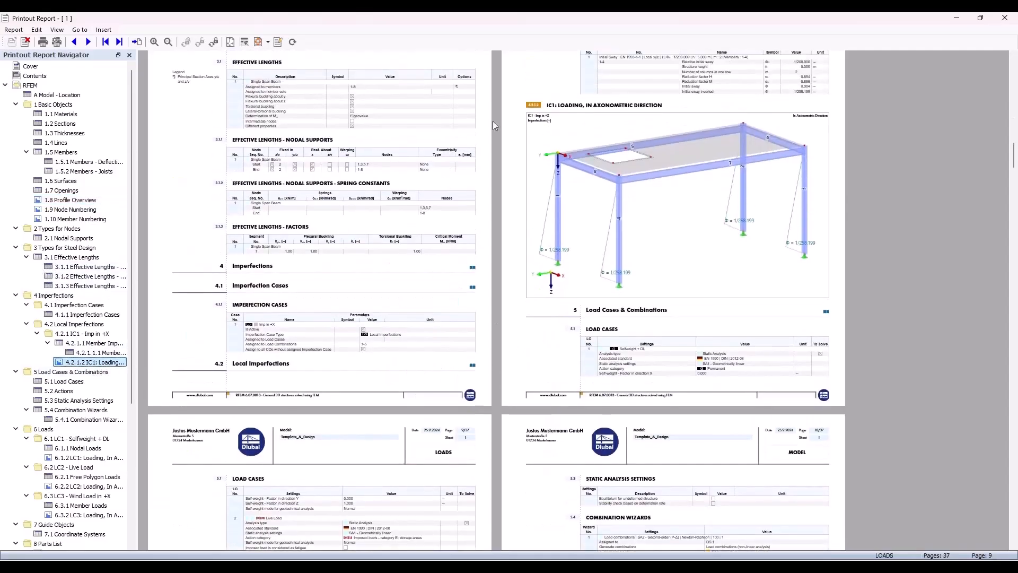
{"action": "scroll", "coordinate": [381, 345], "scroll_direction": "down", "scroll_amount": 3}
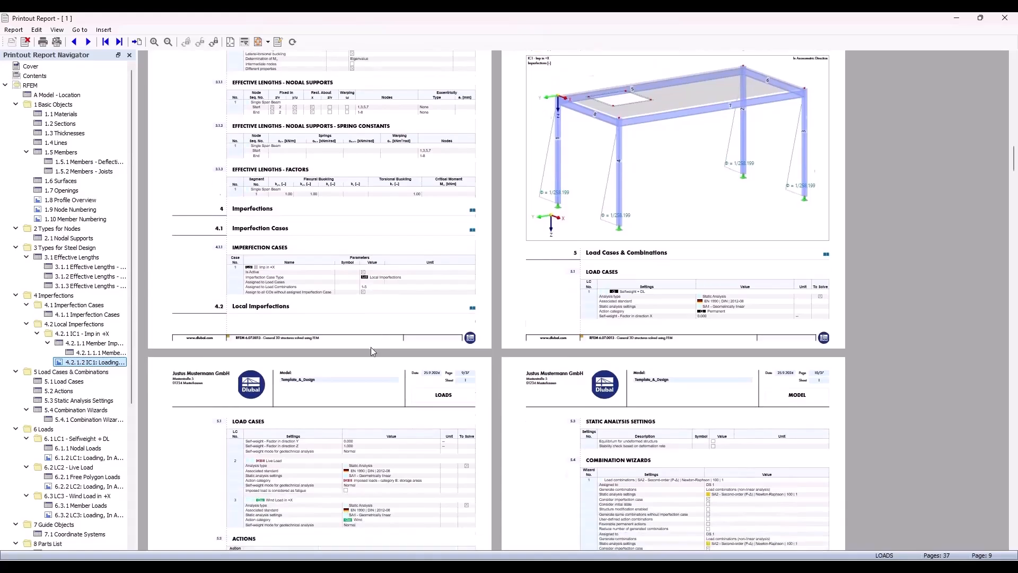
Step: Examine the LC1 to LC3 loading graphics and the steel design maximum-of-all-checks graphic in the report, and close the report
{"action": "scroll", "coordinate": [85, 357], "scroll_direction": "down", "scroll_amount": 5}
{"action": "left_click", "coordinate": [84, 314]}
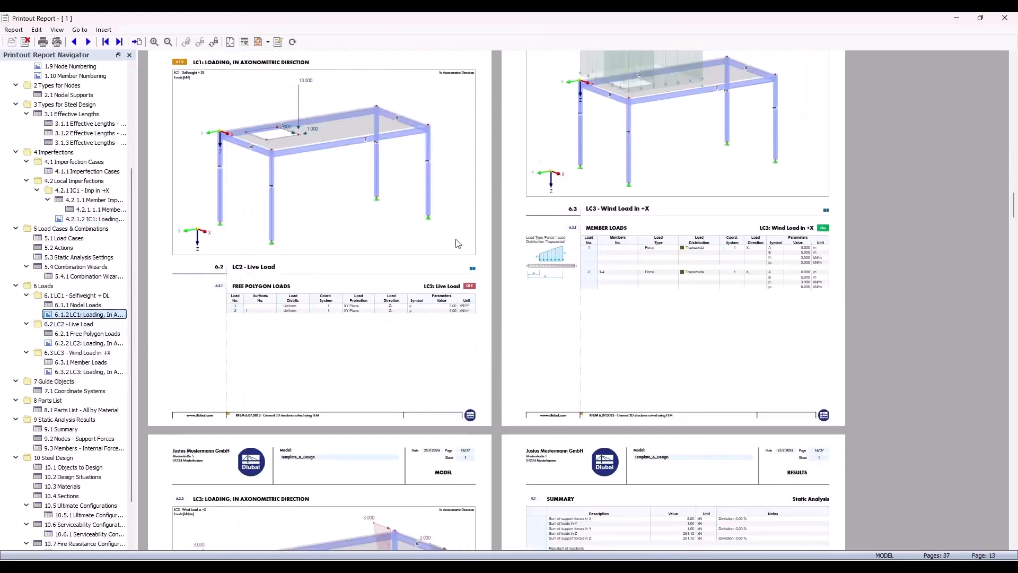
{"action": "scroll", "coordinate": [340, 242], "scroll_direction": "up", "scroll_amount": 2}
{"action": "scroll", "coordinate": [617, 161], "scroll_direction": "down", "scroll_amount": 6}
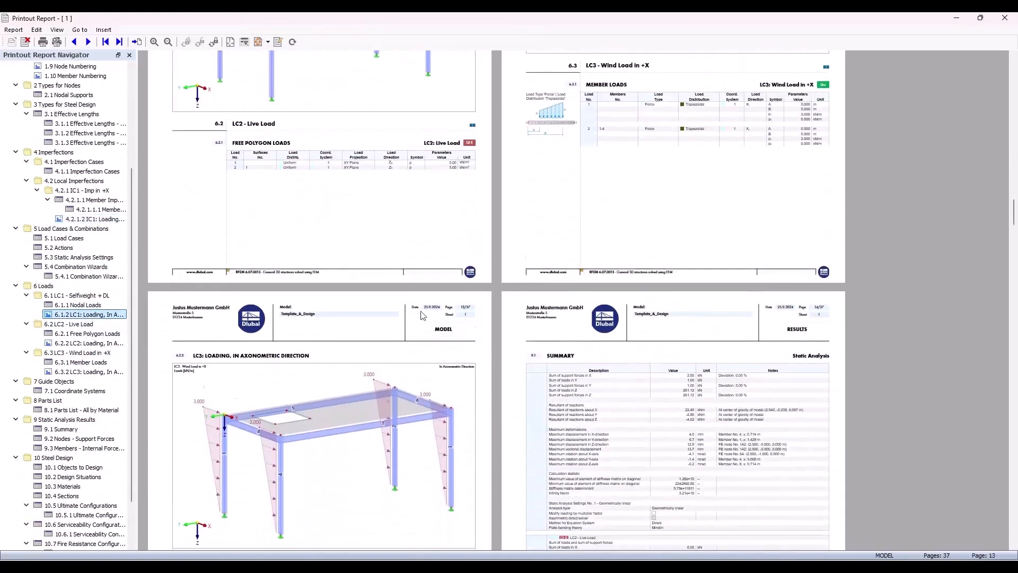
{"action": "scroll", "coordinate": [83, 504], "scroll_direction": "down", "scroll_amount": 2}
{"action": "left_click", "coordinate": [89, 524]}
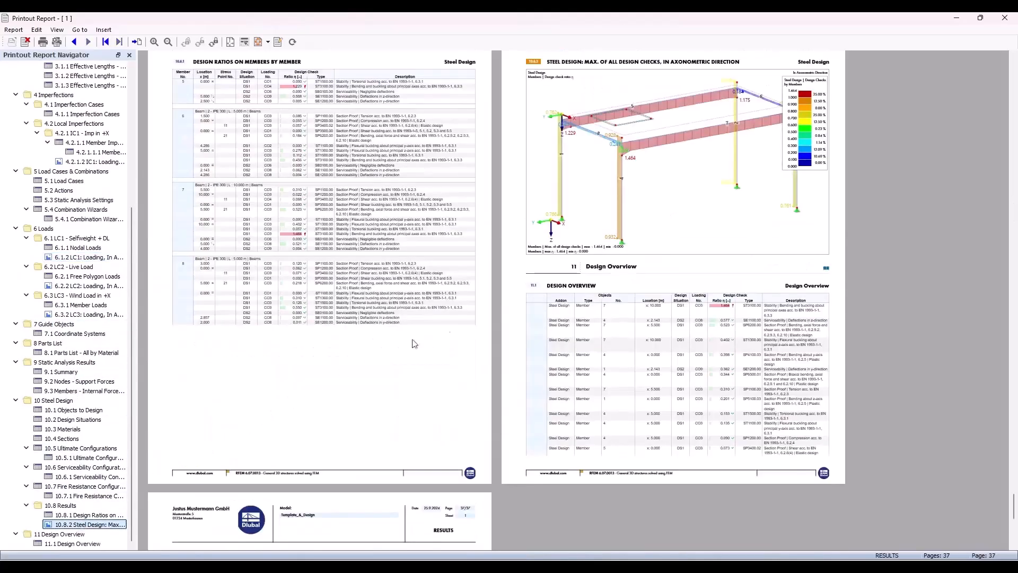
{"action": "left_click", "coordinate": [1000, 21]}
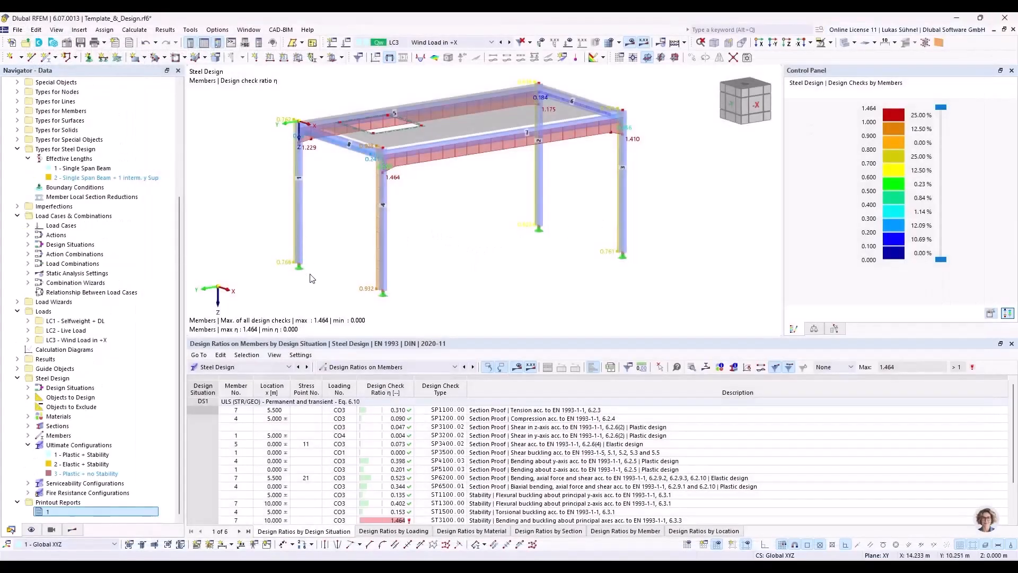
Step: Close the Template_&_Design model and restore the RFEM window to its reduced size beside Grasshopper
{"action": "scroll", "coordinate": [263, 210], "scroll_direction": "down", "scroll_amount": 1}
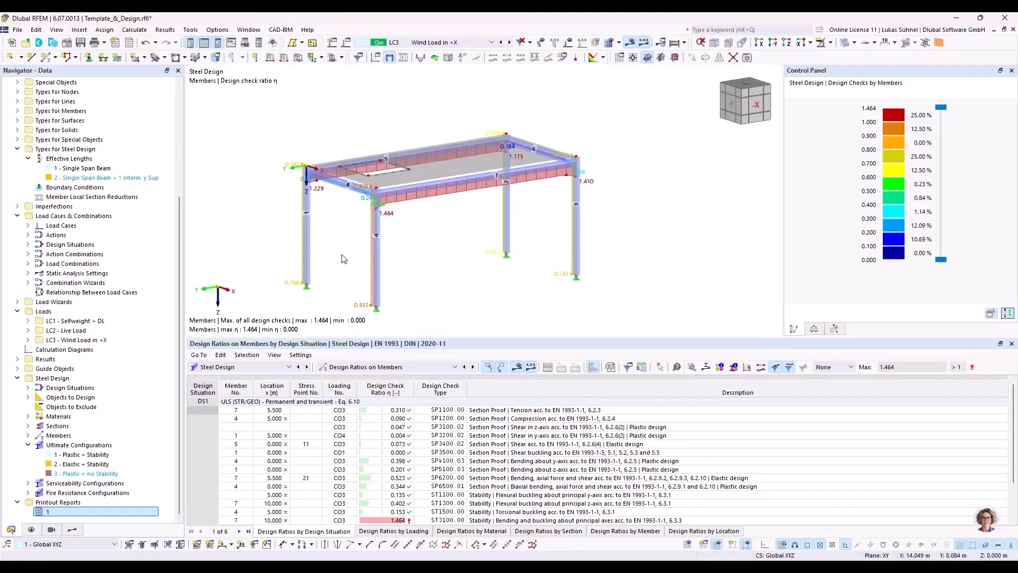
{"action": "middle_click_drag", "start_coordinate": [494, 236], "coordinate": [466, 266], "text": "ctrl"}
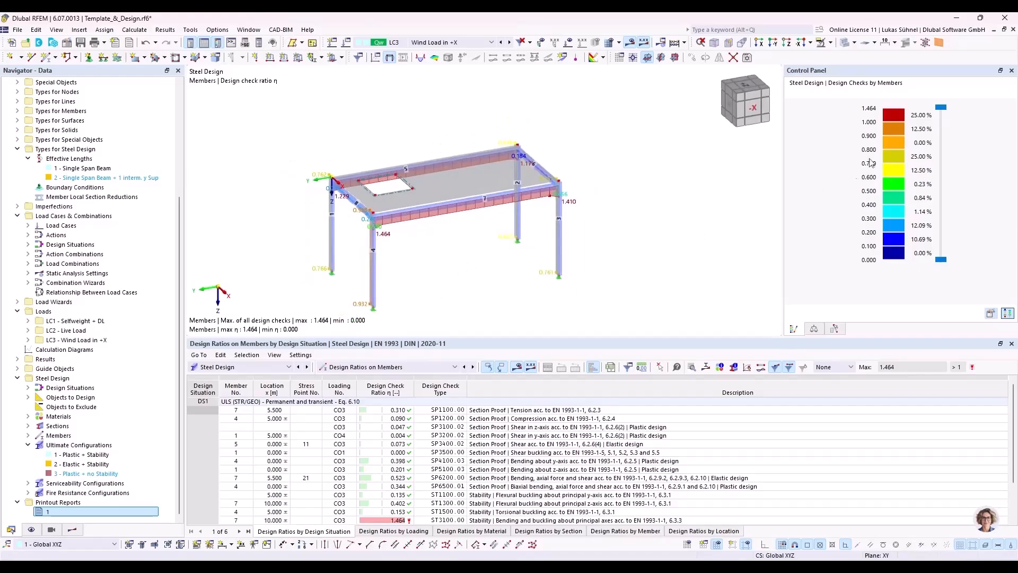
{"action": "left_click", "coordinate": [1014, 30]}
{"action": "left_click", "coordinate": [553, 335]}
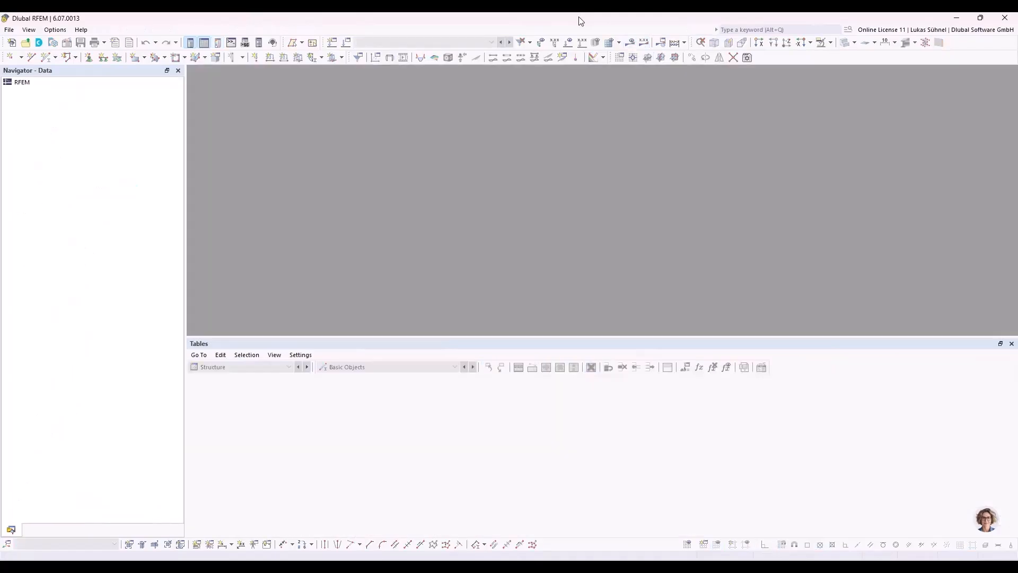
{"action": "double_click", "coordinate": [581, 22]}
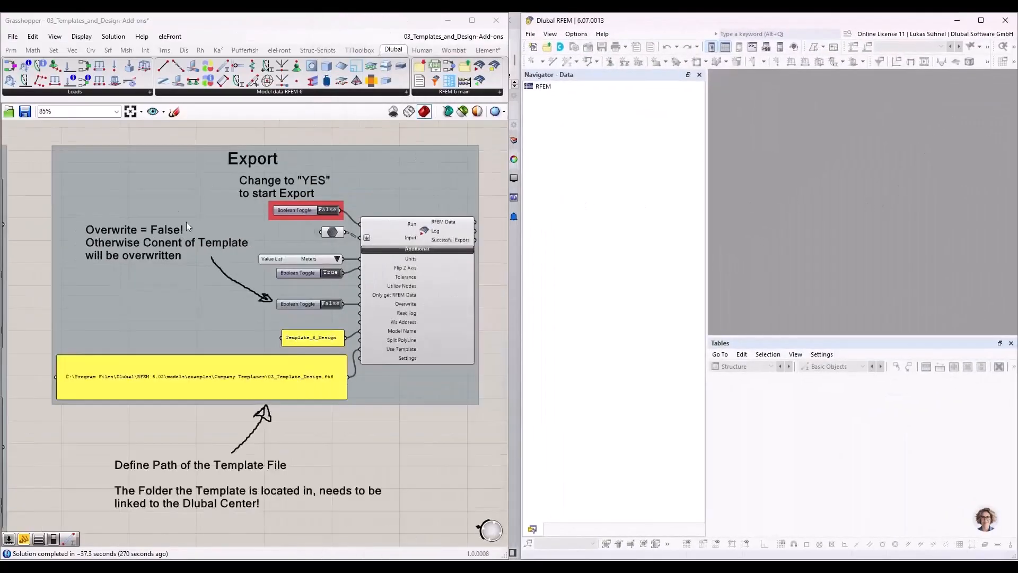
Step: In Grasshopper, close the 03_Templates_and_Design-Add-ons definition, open the recent file 04_Mesh_Analysis_Results and maximize the window
{"action": "scroll", "coordinate": [186, 221], "scroll_direction": "down", "scroll_amount": 1}
{"action": "left_click", "coordinate": [12, 36]}
{"action": "left_click", "coordinate": [484, 35]}
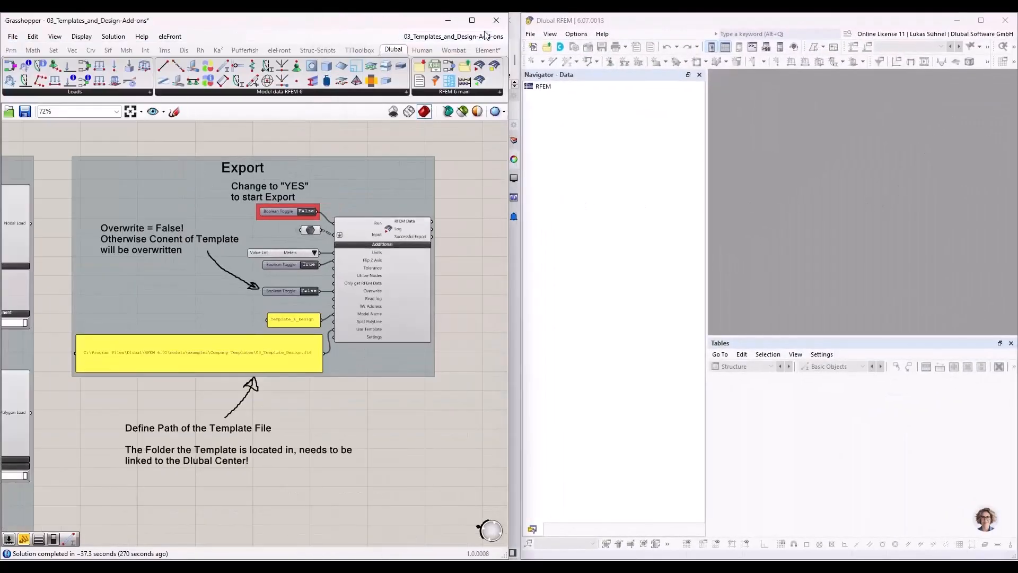
{"action": "left_click", "coordinate": [484, 35]}
{"action": "left_click", "coordinate": [483, 51]}
{"action": "left_click", "coordinate": [497, 101]}
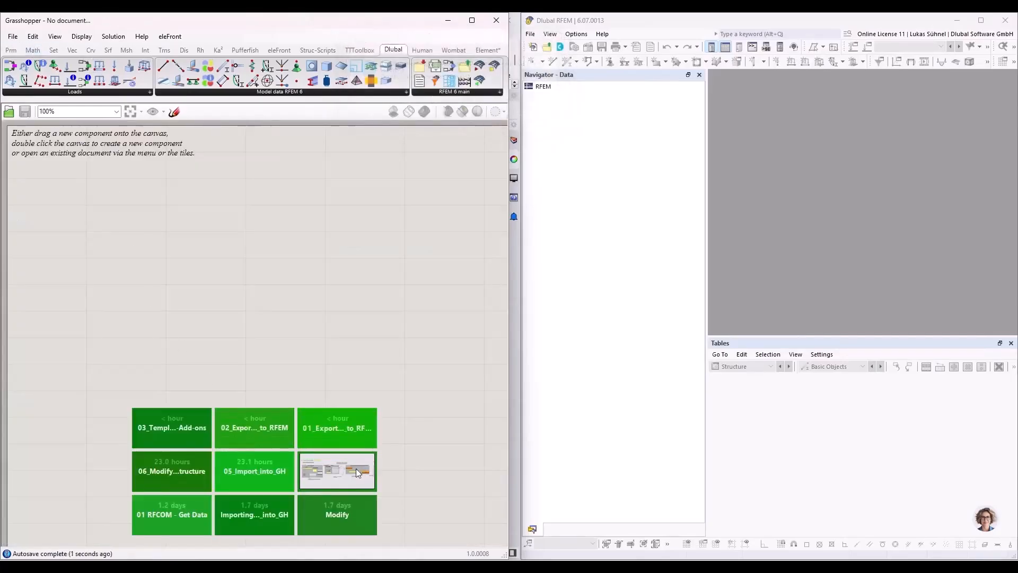
{"action": "left_click", "coordinate": [364, 463]}
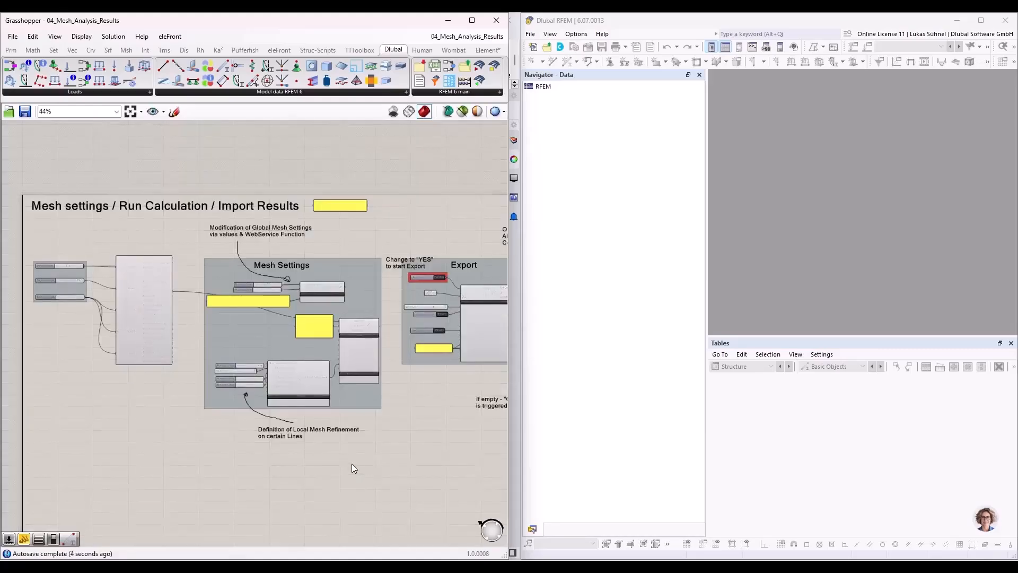
{"action": "left_click", "coordinate": [472, 20]}
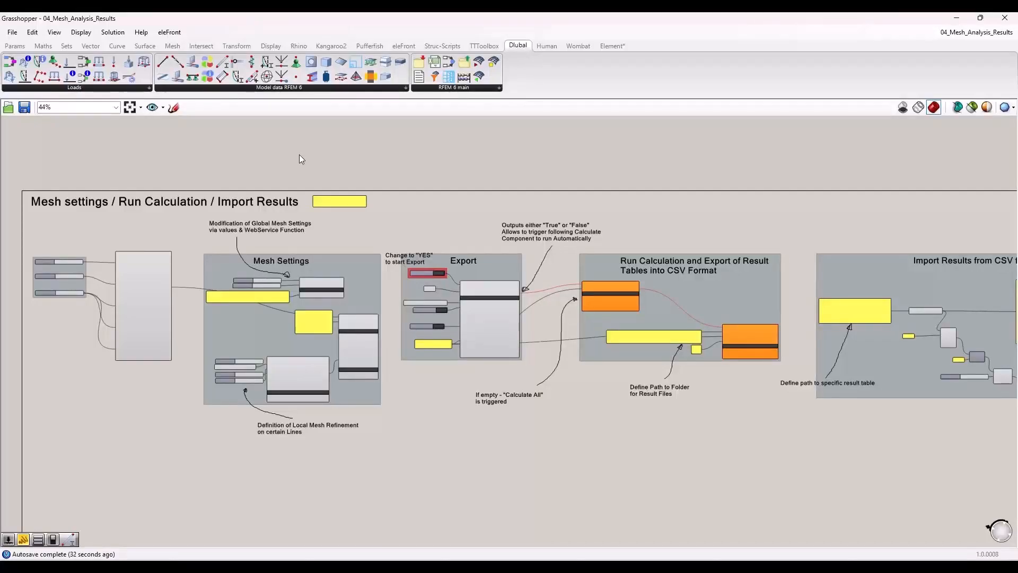
Step: Open the model cluster fed by the surface width, surface length and column height sliders, examine its contents, and return to the main definition
{"action": "scroll", "coordinate": [250, 212], "scroll_direction": "down", "scroll_amount": 1}
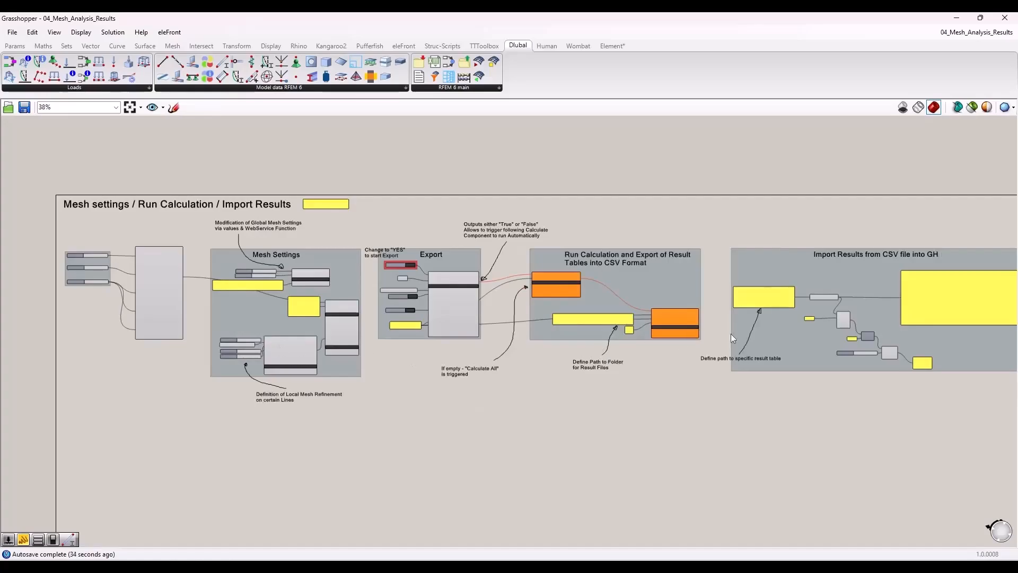
{"action": "scroll", "coordinate": [132, 294], "scroll_direction": "up", "scroll_amount": 4}
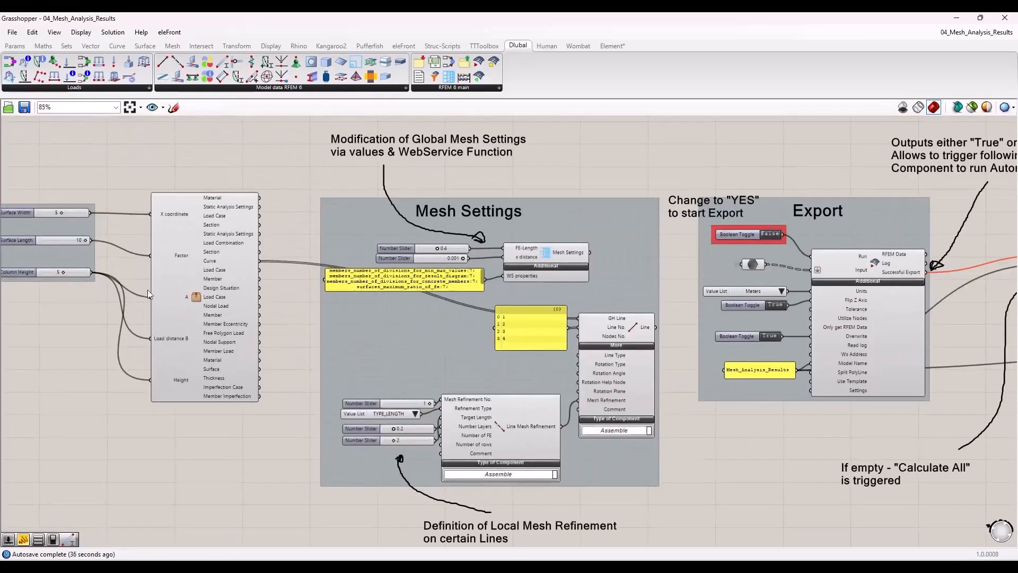
{"action": "right_click_drag", "start_coordinate": [201, 258], "coordinate": [287, 272]}
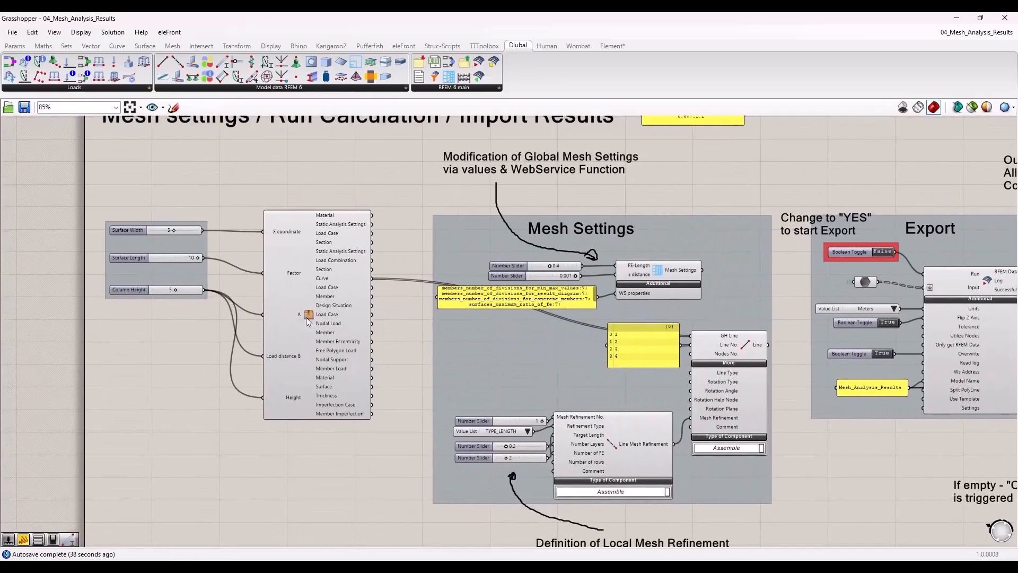
{"action": "double_click", "coordinate": [307, 316]}
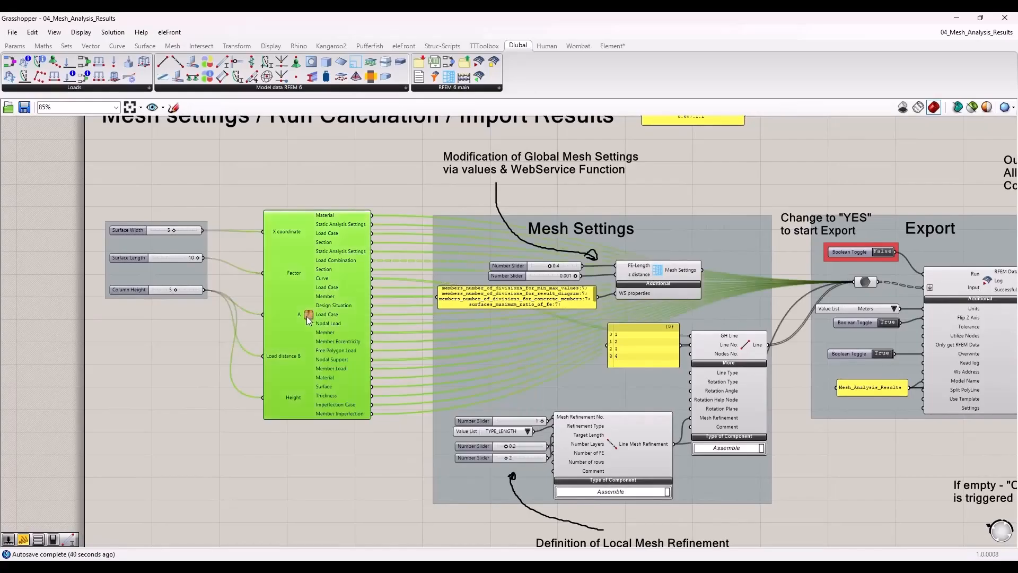
{"action": "scroll", "coordinate": [593, 274], "scroll_direction": "down", "scroll_amount": 1}
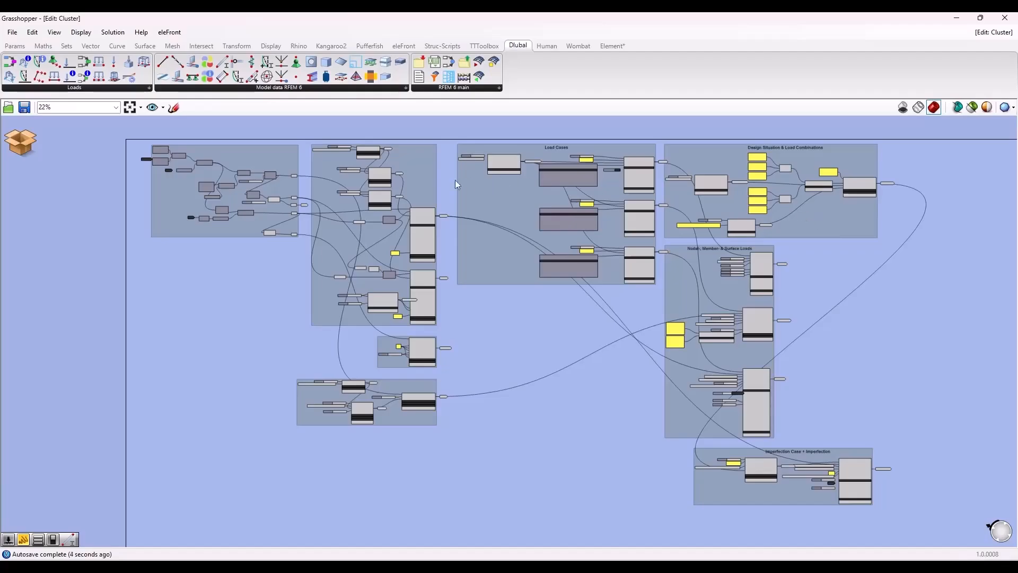
{"action": "left_click", "coordinate": [18, 140]}
{"action": "left_click", "coordinate": [45, 164]}
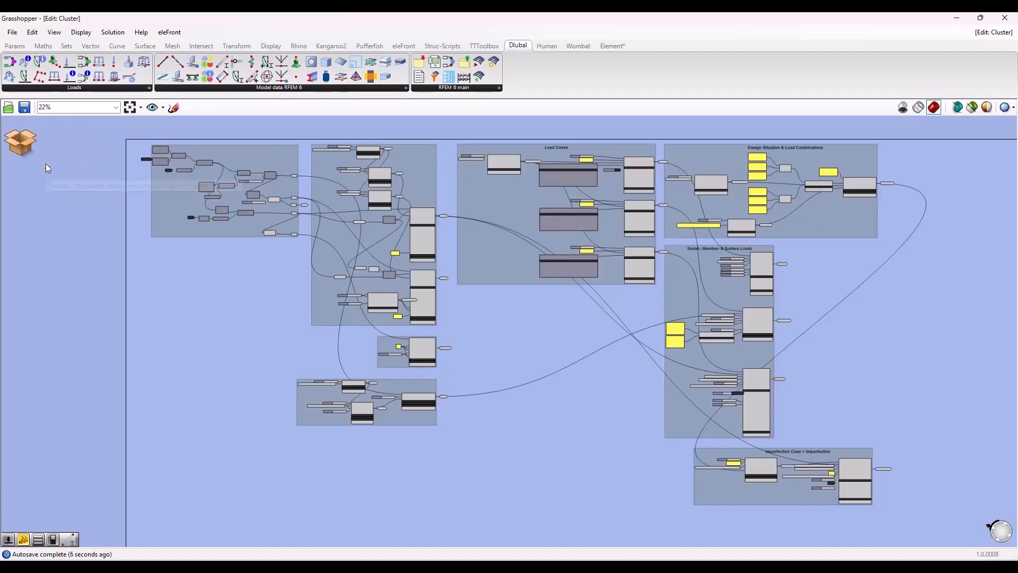
{"action": "scroll", "coordinate": [274, 194], "scroll_direction": "down", "scroll_amount": 3}
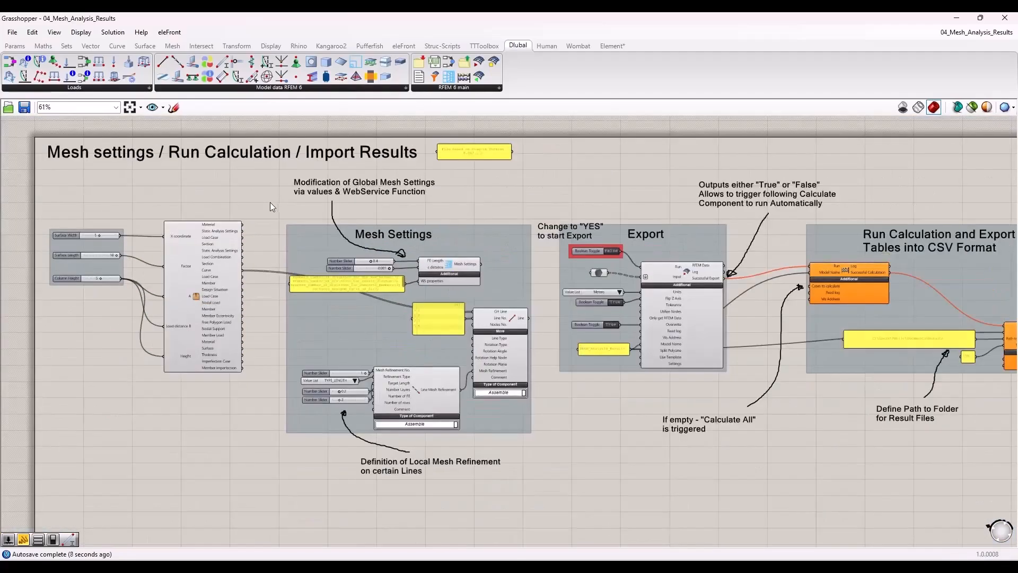
Step: Examine the Mesh Settings group, including the Mesh Settings component and the Line Mesh Refinement definition for certain lines
{"action": "right_click_drag", "start_coordinate": [272, 202], "coordinate": [148, 197]}
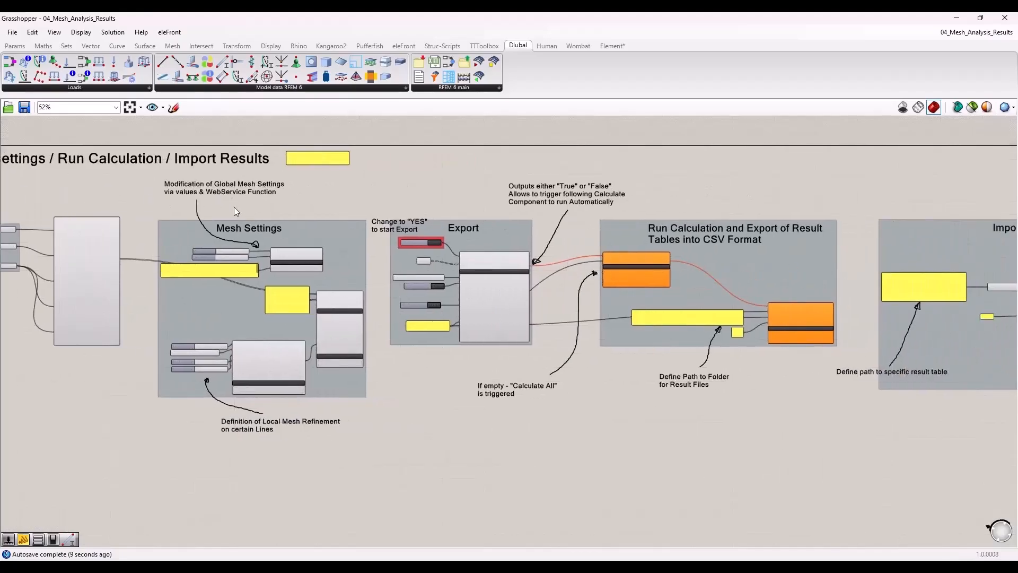
{"action": "scroll", "coordinate": [219, 223], "scroll_direction": "up", "scroll_amount": 2}
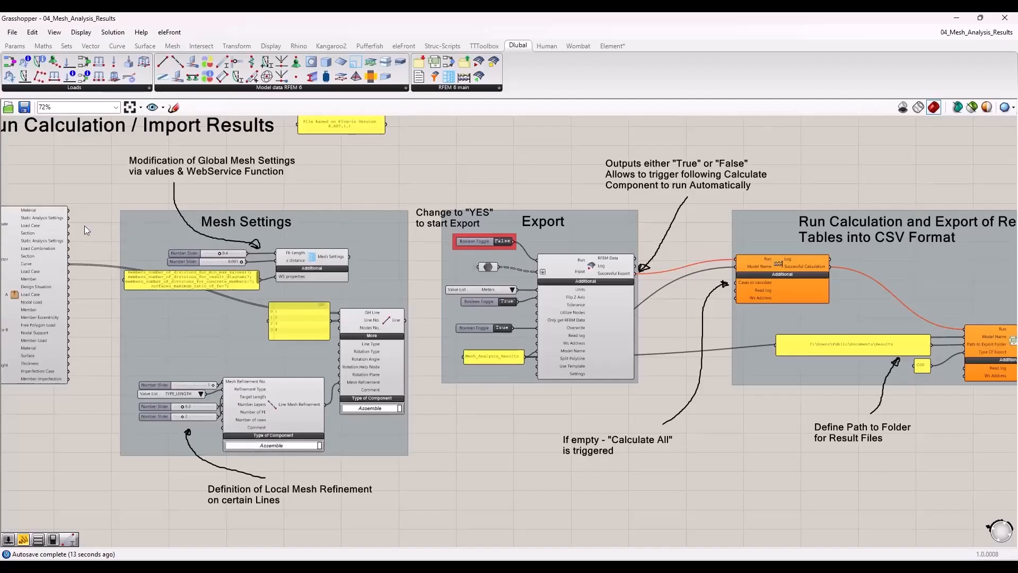
{"action": "scroll", "coordinate": [120, 241], "scroll_direction": "up", "scroll_amount": 2}
{"action": "scroll", "coordinate": [386, 180], "scroll_direction": "down", "scroll_amount": 1}
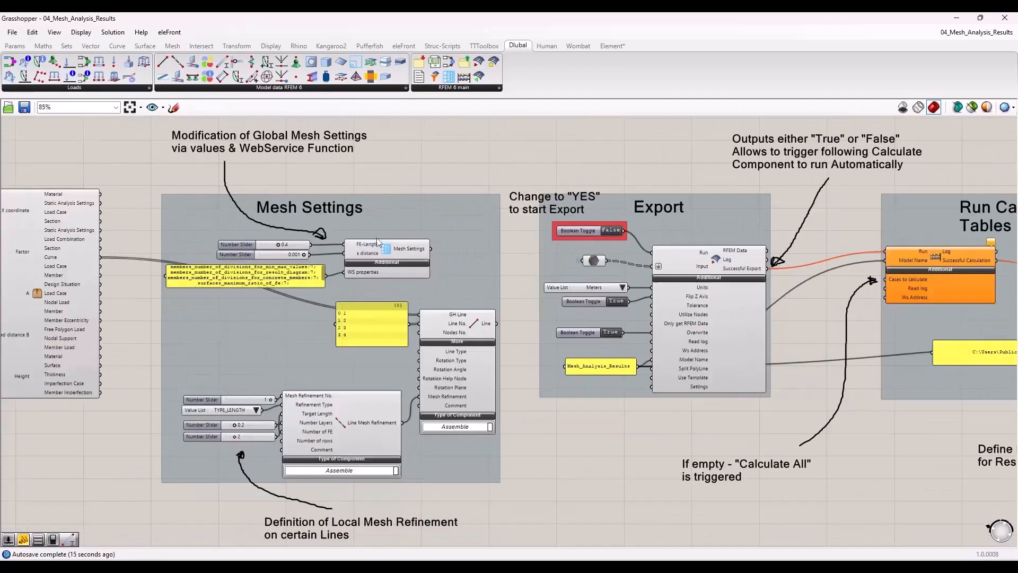
{"action": "left_click", "coordinate": [390, 251]}
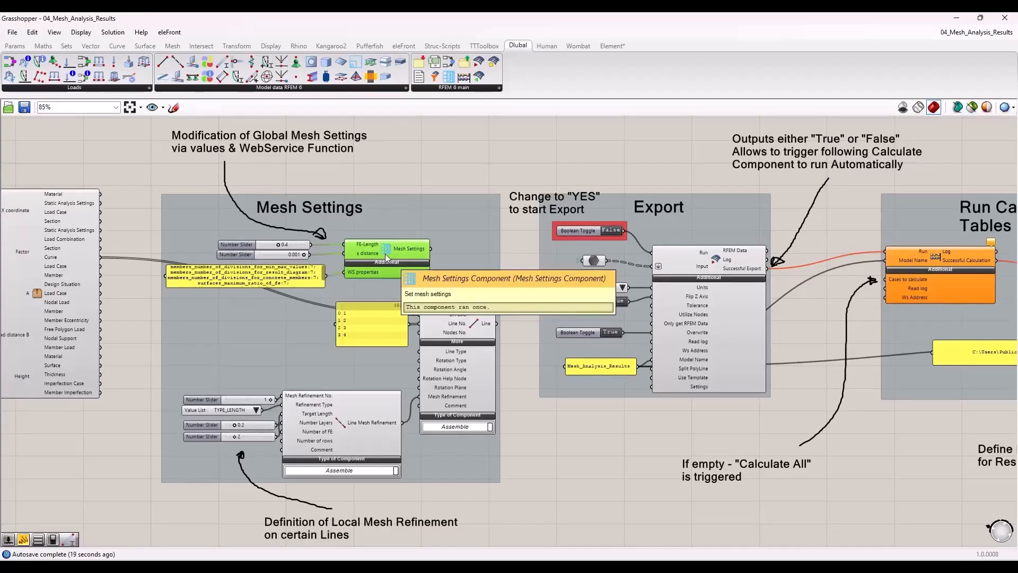
{"action": "left_click_drag", "start_coordinate": [407, 155], "coordinate": [413, 156]}
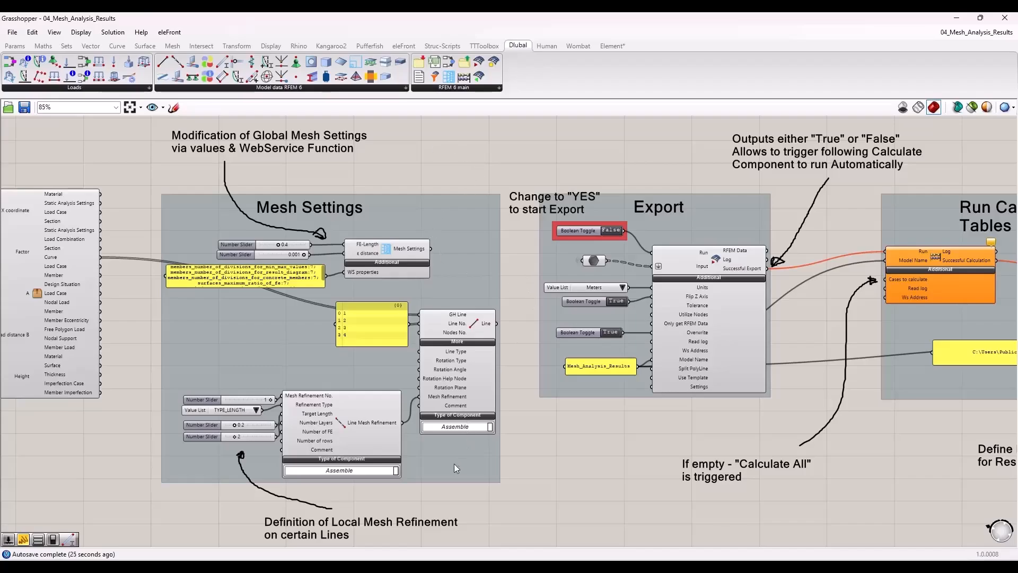
{"action": "scroll", "coordinate": [295, 464], "scroll_direction": "up", "scroll_amount": 2}
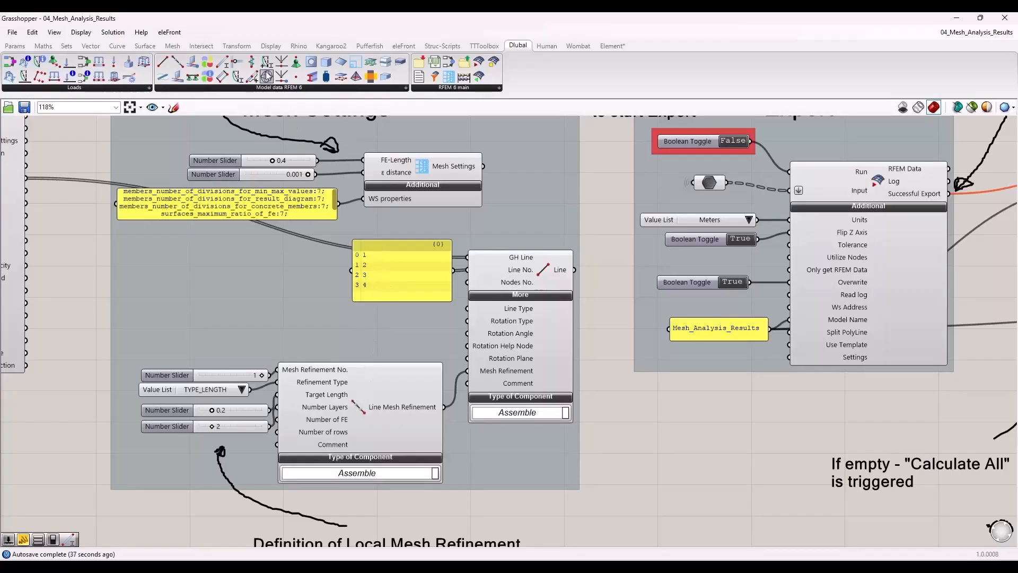
Step: Place a Nodal Mesh Refinement and a Surface Mesh Refinement component on the canvas in turn, deleting each again
{"action": "left_click_drag", "start_coordinate": [267, 76], "coordinate": [182, 265]}
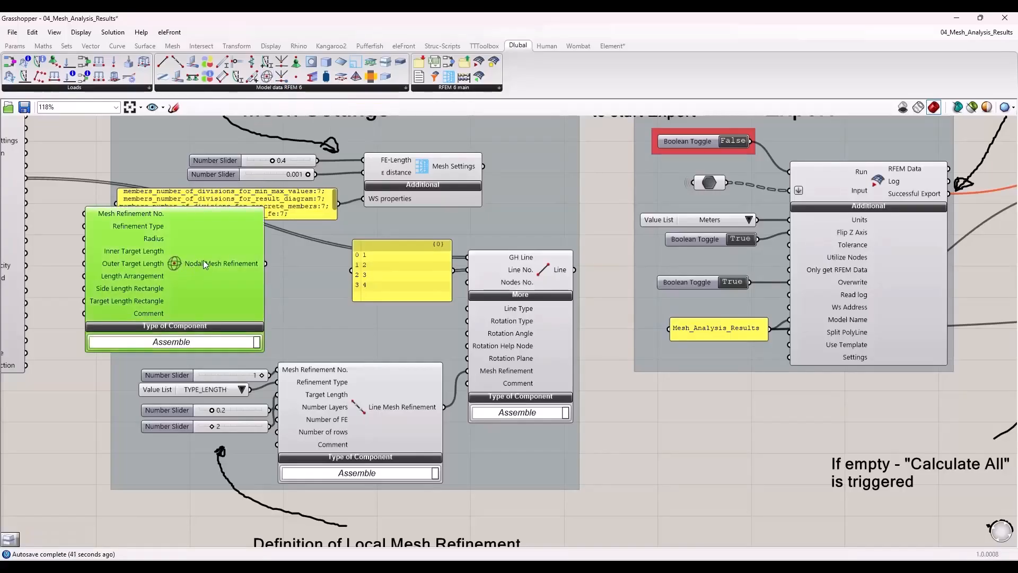
{"action": "key", "text": "Delete"}
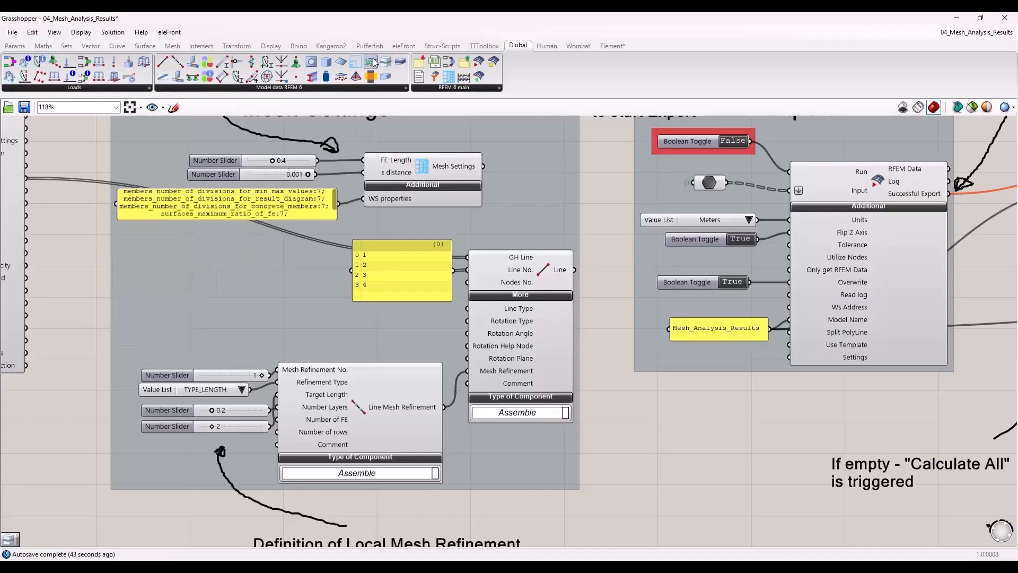
{"action": "left_click_drag", "start_coordinate": [356, 63], "coordinate": [225, 278]}
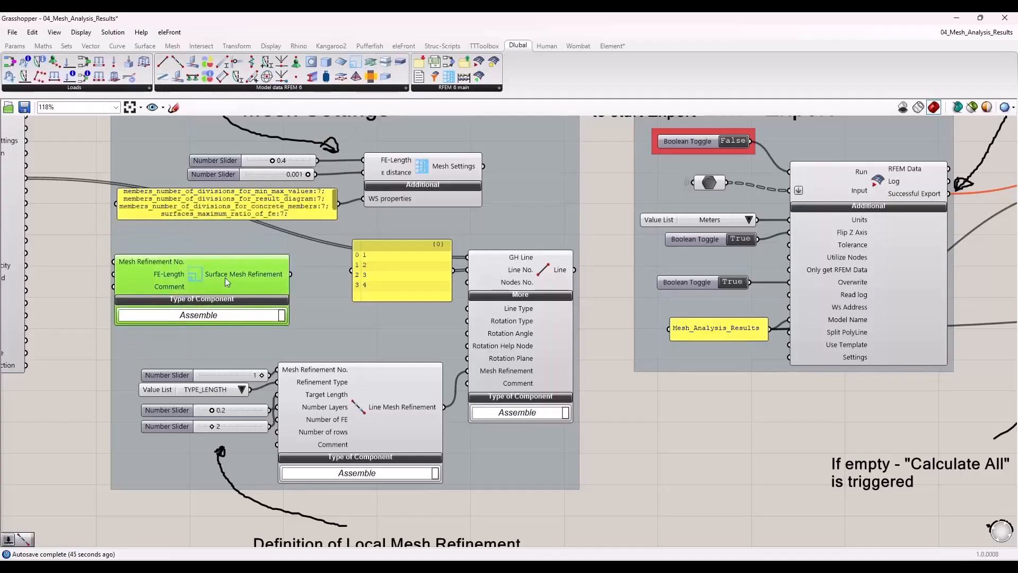
{"action": "key", "text": "Delete"}
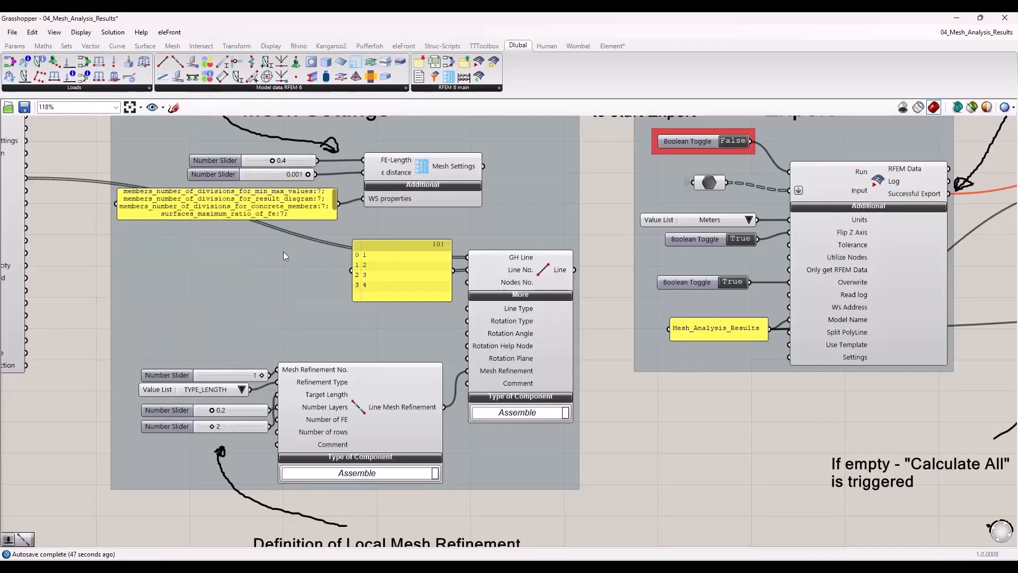
Step: Examine the Export group with the wires feeding its input parameter, and the adjoining calculation and CSV result export group
{"action": "scroll", "coordinate": [291, 221], "scroll_direction": "down", "scroll_amount": 2}
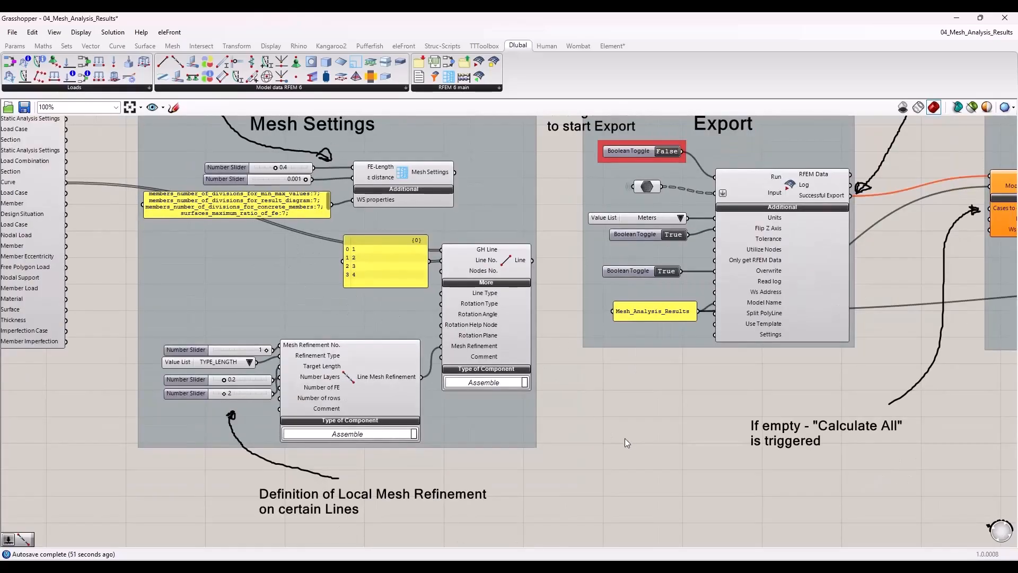
{"action": "right_click_drag", "start_coordinate": [704, 434], "coordinate": [563, 503]}
{"action": "right_click_drag", "start_coordinate": [797, 414], "coordinate": [646, 422]}
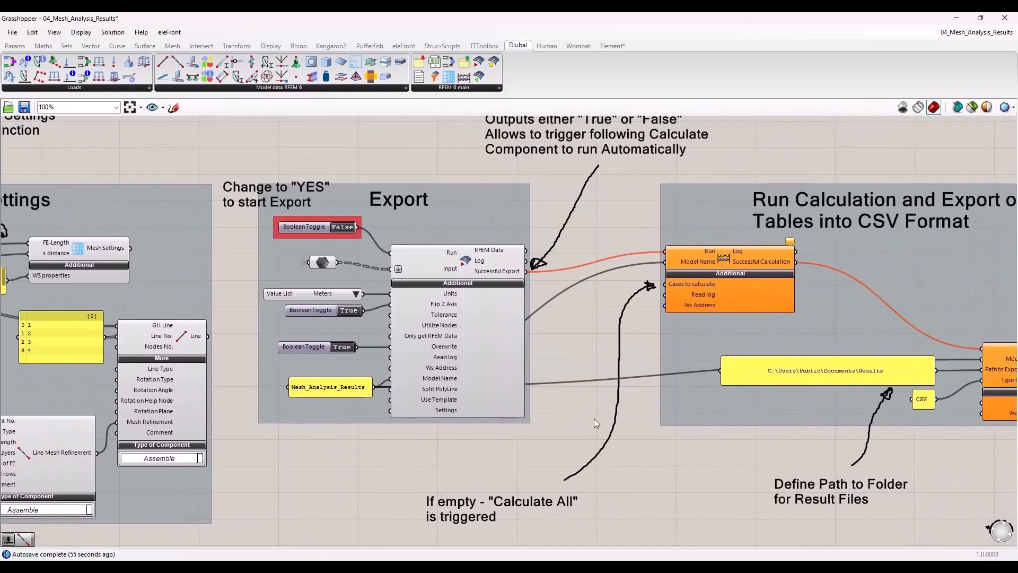
{"action": "left_click", "coordinate": [321, 262]}
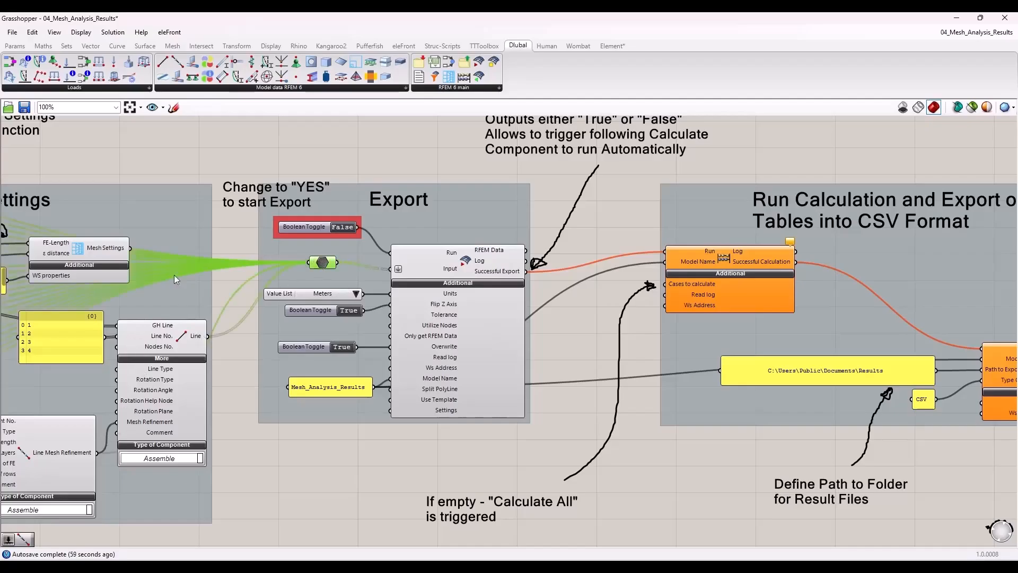
{"action": "left_click", "coordinate": [251, 236]}
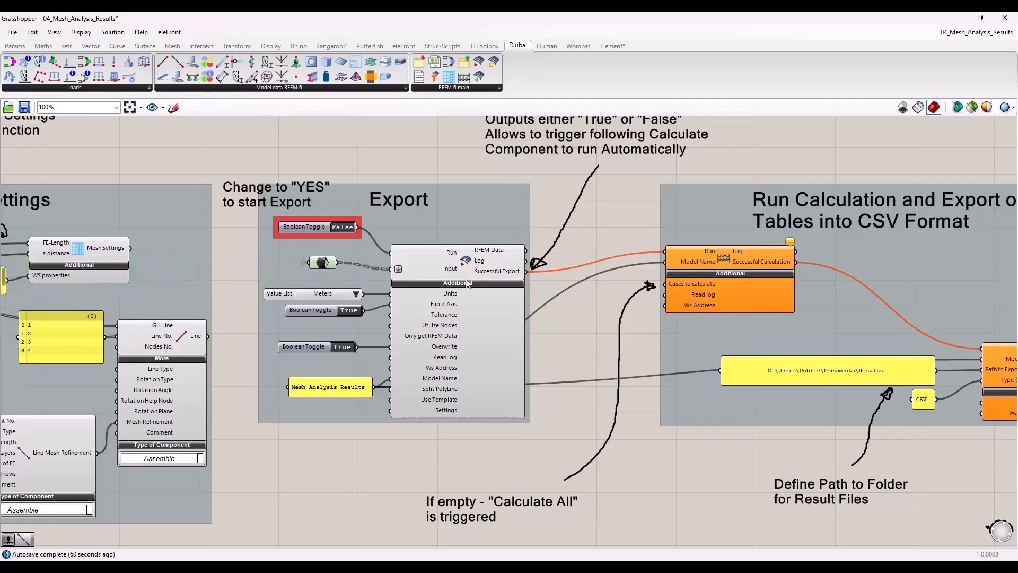
{"action": "scroll", "coordinate": [238, 244], "scroll_direction": "up", "scroll_amount": 2}
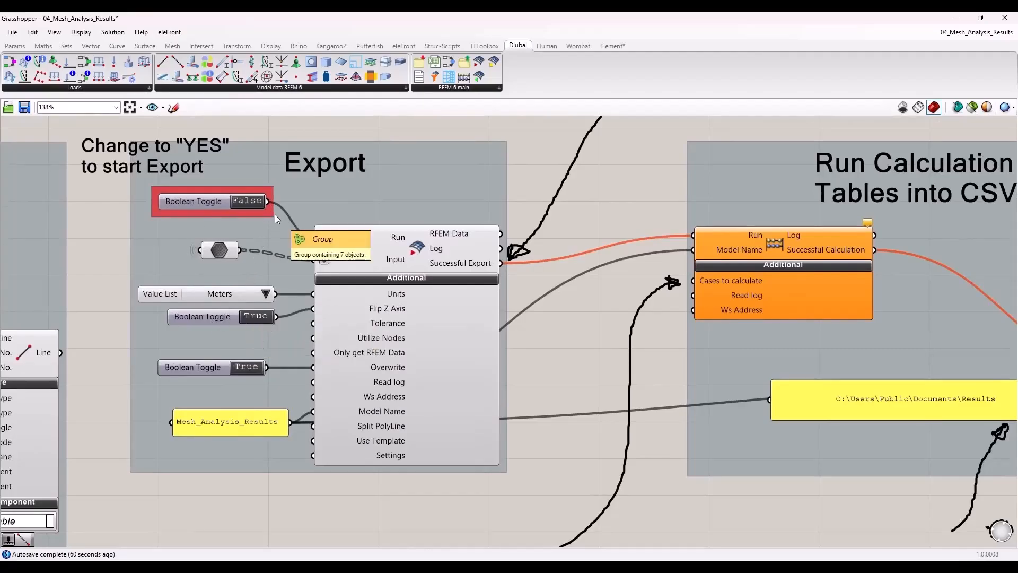
{"action": "scroll", "coordinate": [188, 290], "scroll_direction": "down", "scroll_amount": 3}
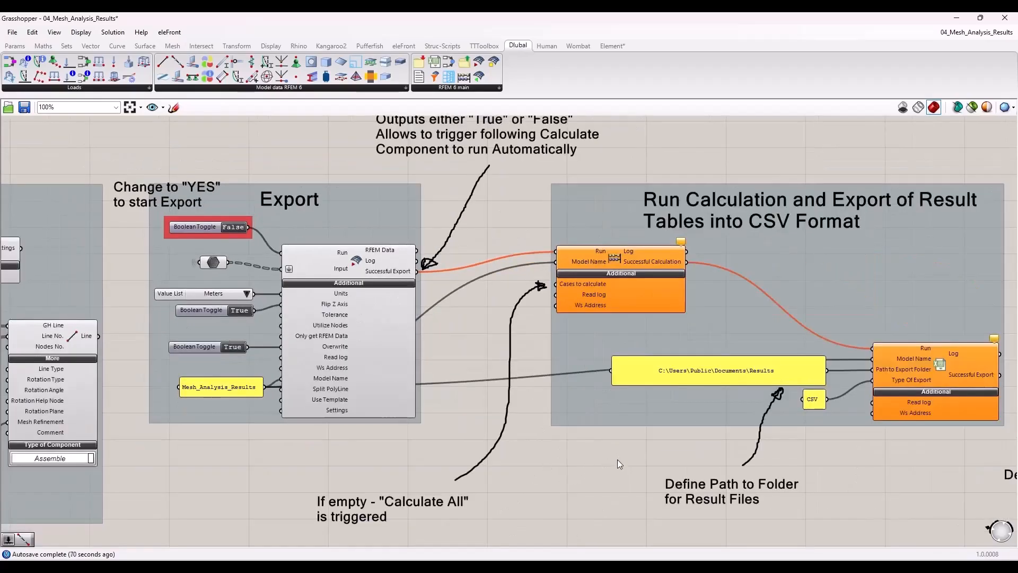
Step: Examine the RFEM 6 Calculate component and its Cases to calculate input in the calculation and CSV export group
{"action": "right_click_drag", "start_coordinate": [621, 435], "coordinate": [527, 447]}
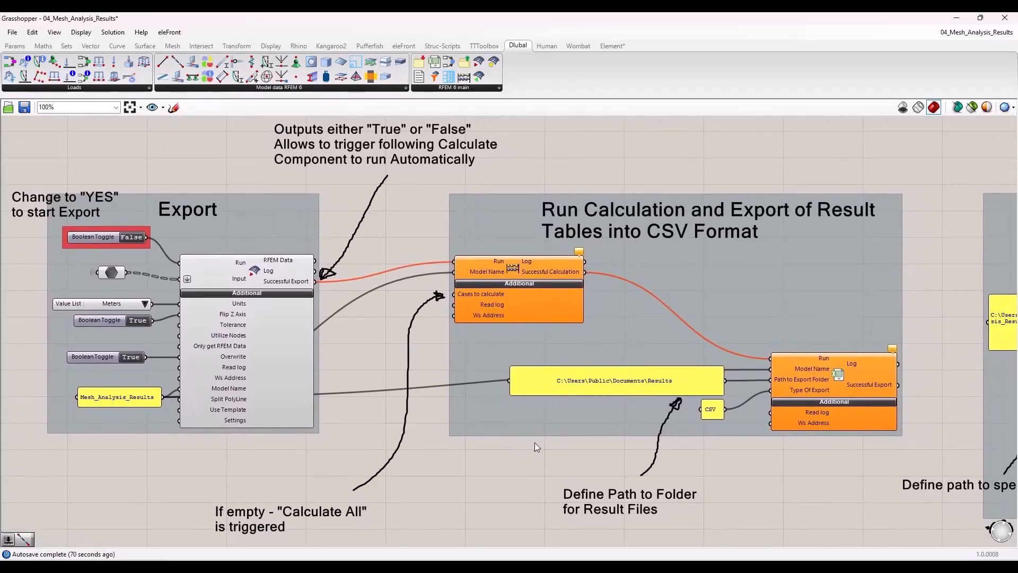
{"action": "right_click_drag", "start_coordinate": [549, 463], "coordinate": [478, 464]}
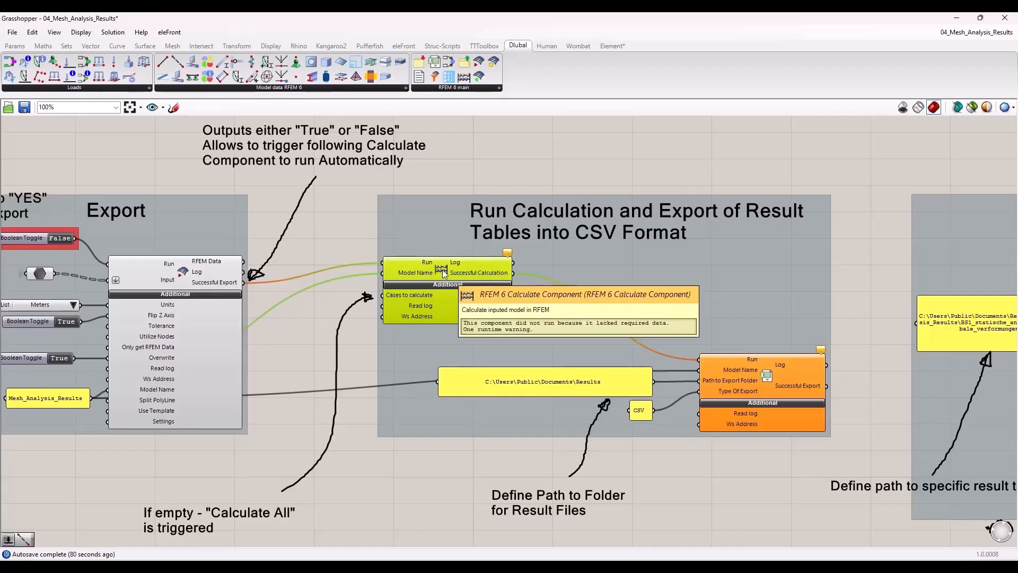
{"action": "left_click", "coordinate": [350, 312]}
{"action": "scroll", "coordinate": [357, 324], "scroll_direction": "up", "scroll_amount": 2}
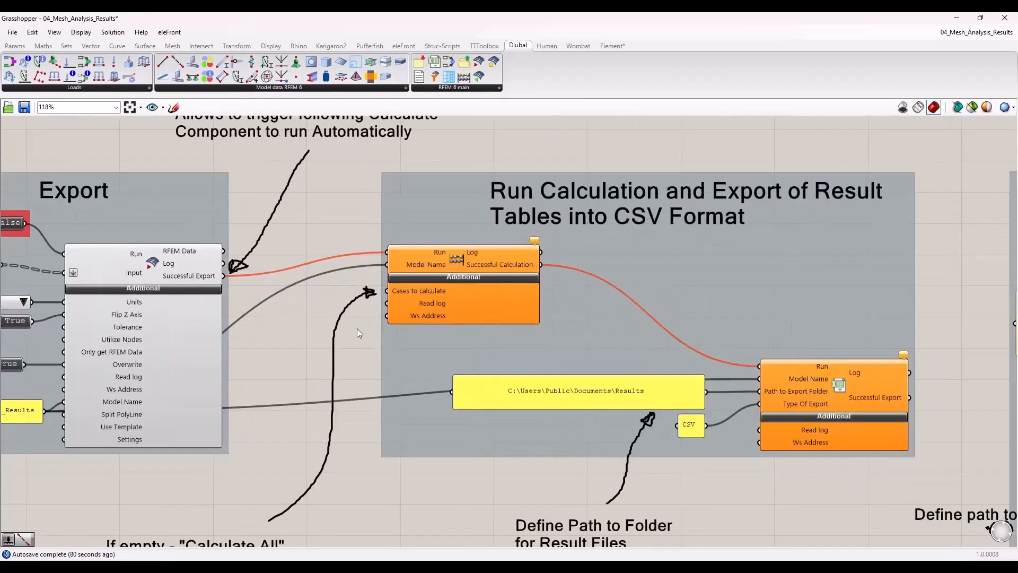
{"action": "right_click_drag", "start_coordinate": [357, 328], "coordinate": [390, 302]}
{"action": "scroll", "coordinate": [392, 301], "scroll_direction": "up", "scroll_amount": 3}
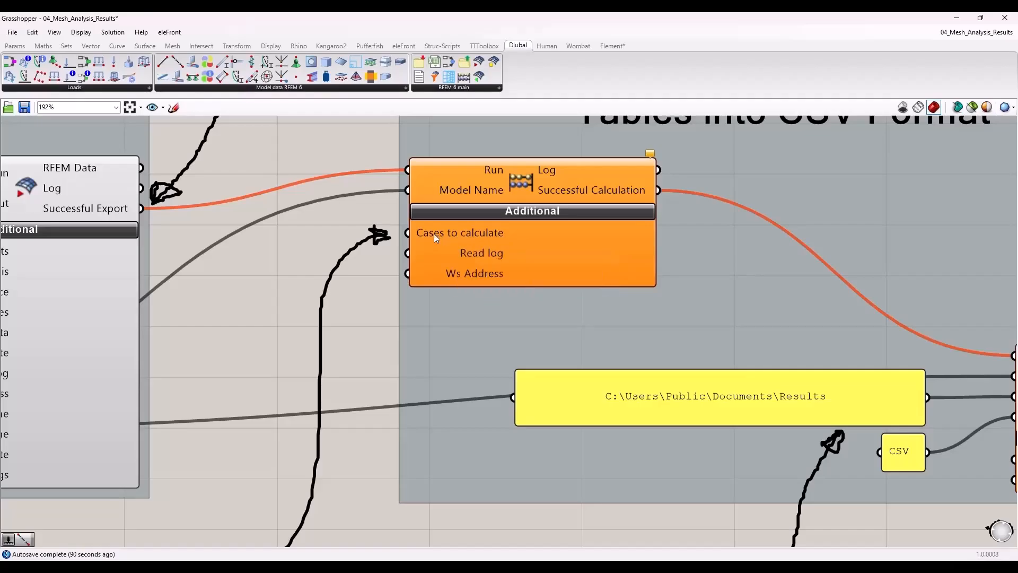
{"action": "scroll", "coordinate": [438, 234], "scroll_direction": "down", "scroll_amount": 1}
{"action": "scroll", "coordinate": [421, 234], "scroll_direction": "down", "scroll_amount": 4}
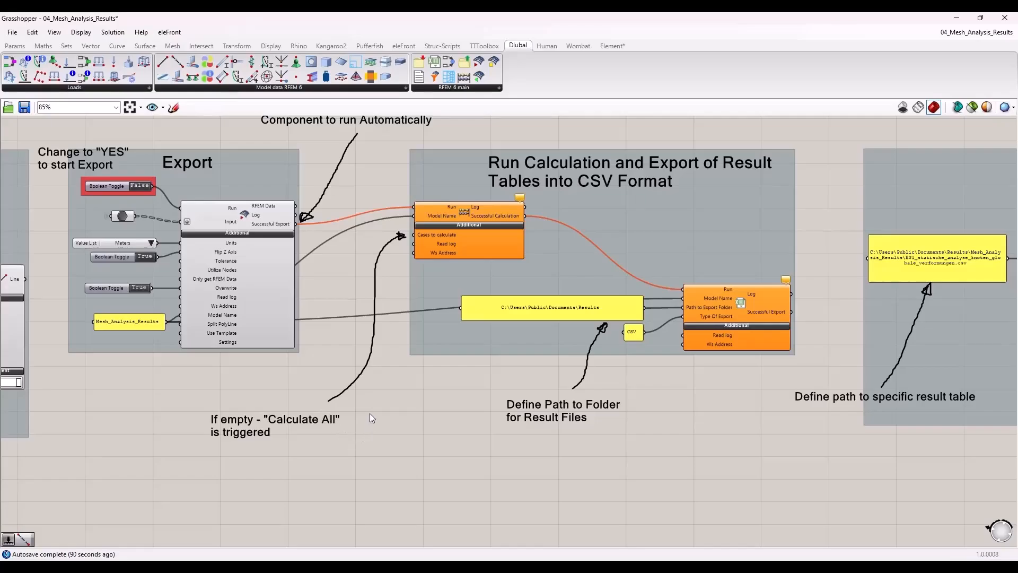
Step: Trace the wire from the Export component's Successful Export output to the Run input of the Calculate component
{"action": "right_click_drag", "start_coordinate": [625, 384], "coordinate": [428, 389]}
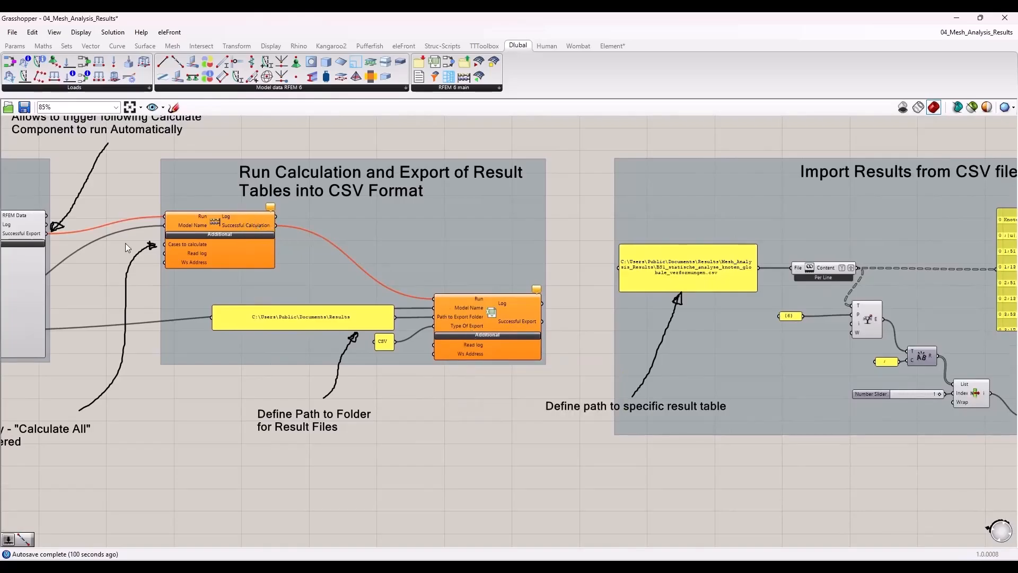
{"action": "right_click_drag", "start_coordinate": [126, 243], "coordinate": [237, 265]}
{"action": "scroll", "coordinate": [238, 265], "scroll_direction": "up", "scroll_amount": 3}
{"action": "scroll", "coordinate": [262, 293], "scroll_direction": "down", "scroll_amount": 1}
{"action": "mouse_move", "coordinate": [296, 244]}
{"action": "right_mouse_down"}
{"action": "mouse_move", "coordinate": [262, 294]}
{"action": "mouse_move", "coordinate": [331, 297]}
{"action": "right_mouse_up"}
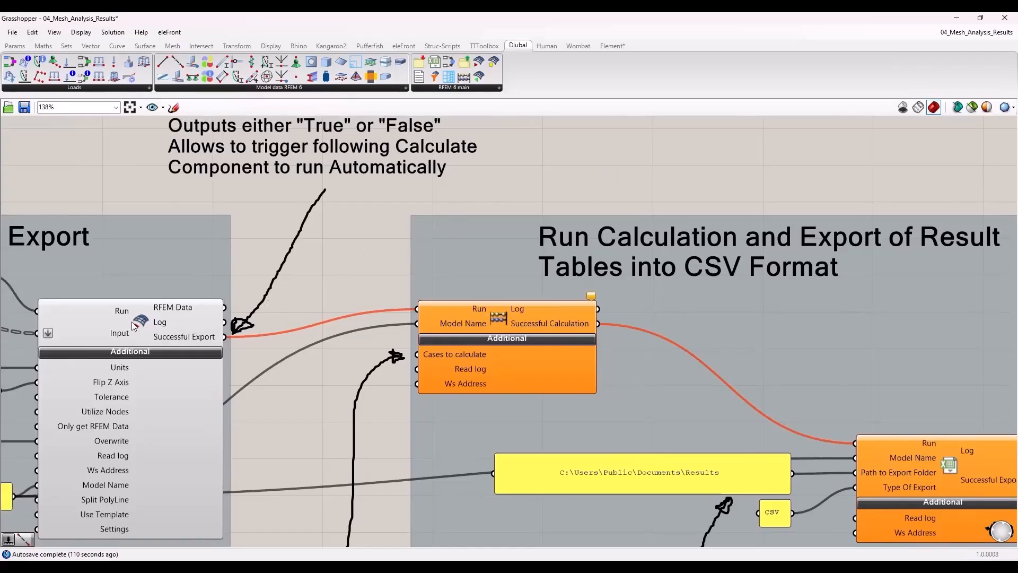
{"action": "left_click_drag", "start_coordinate": [136, 325], "coordinate": [134, 325]}
{"action": "scroll", "coordinate": [188, 300], "scroll_direction": "down", "scroll_amount": 4}
{"action": "scroll", "coordinate": [188, 300], "scroll_direction": "up", "scroll_amount": 3}
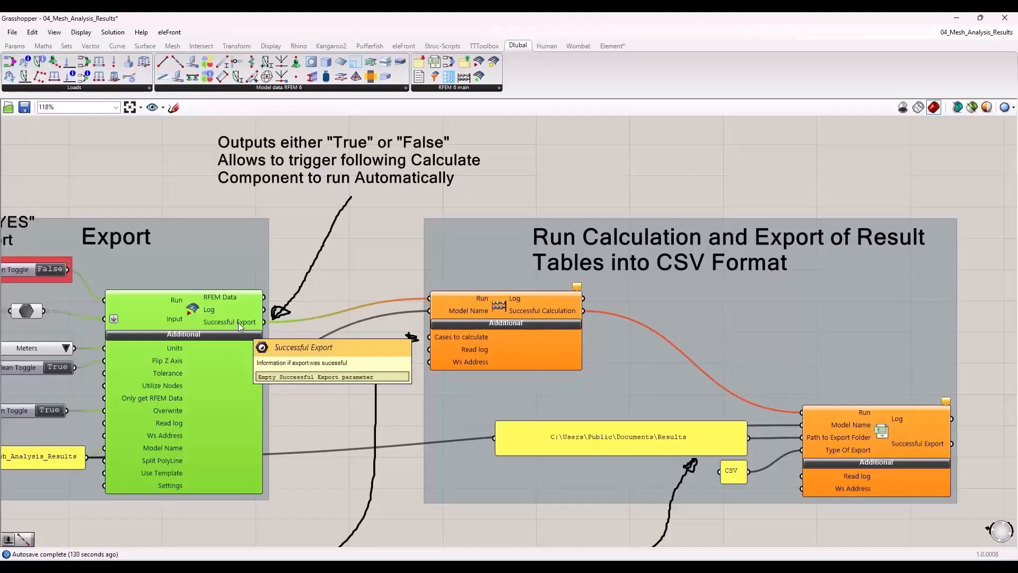
{"action": "left_click", "coordinate": [488, 307]}
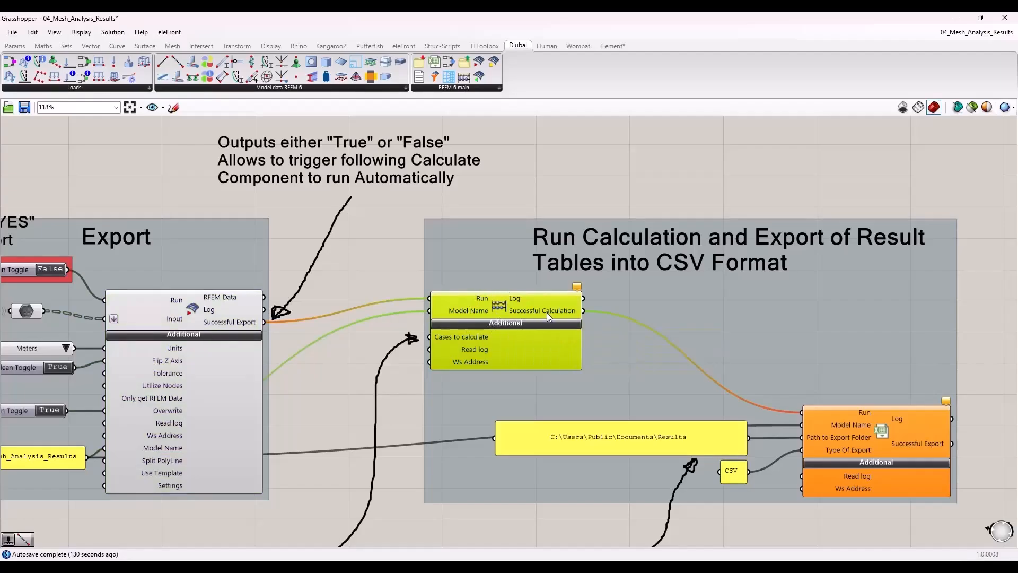
Step: Examine the result table export component with its Type Of Export input and the panel defining the results folder path
{"action": "right_click_drag", "start_coordinate": [972, 354], "coordinate": [566, 236]}
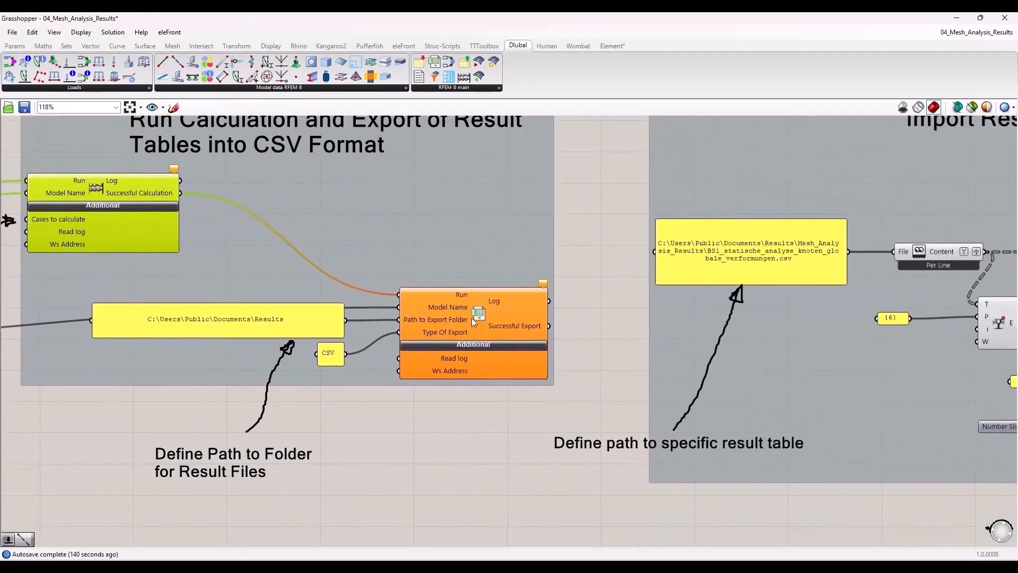
{"action": "left_click", "coordinate": [475, 316]}
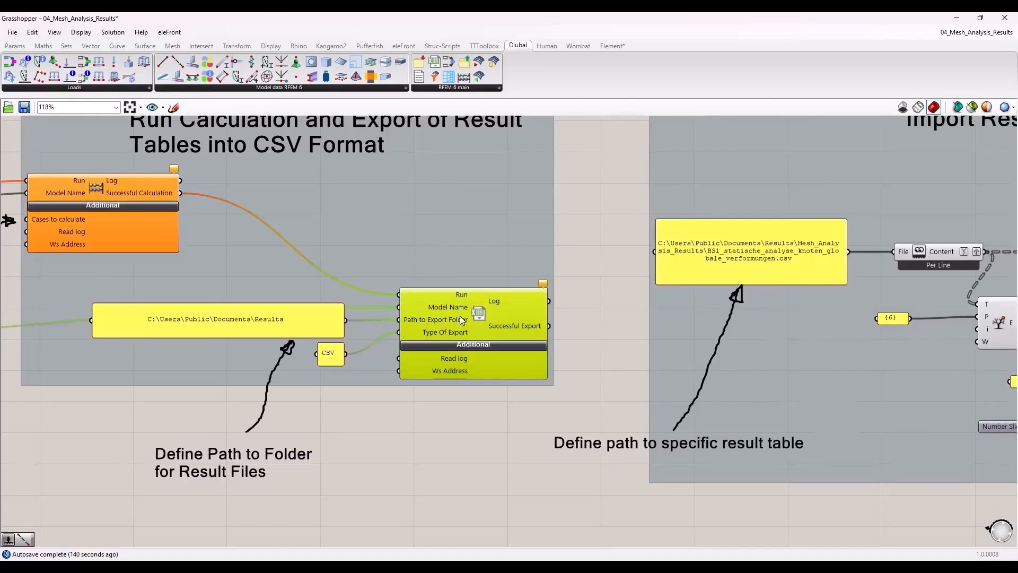
{"action": "mouse_move", "coordinate": [478, 317]}
{"action": "mouse_move", "coordinate": [443, 329]}
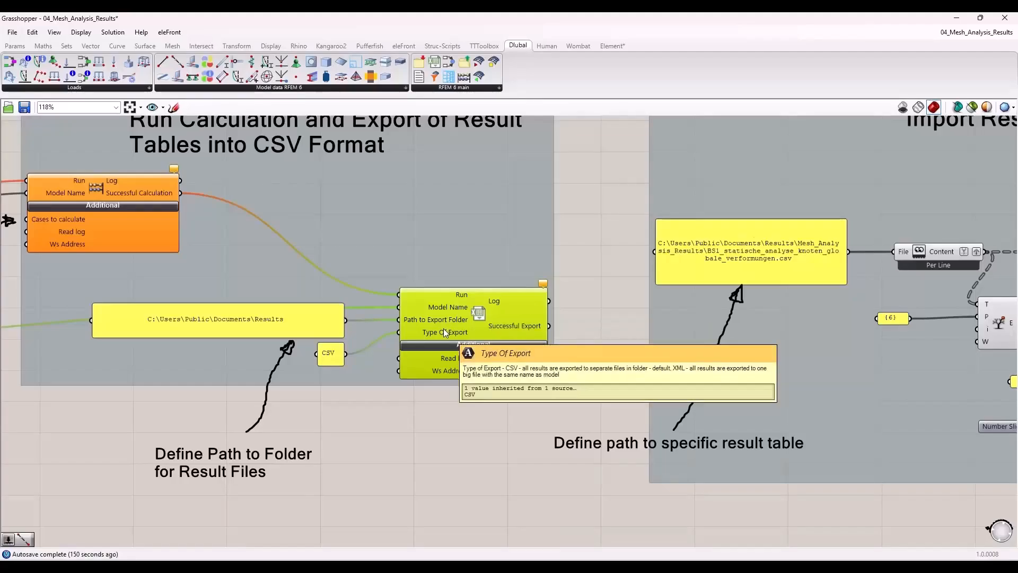
{"action": "left_click", "coordinate": [433, 434]}
{"action": "left_click", "coordinate": [307, 322]}
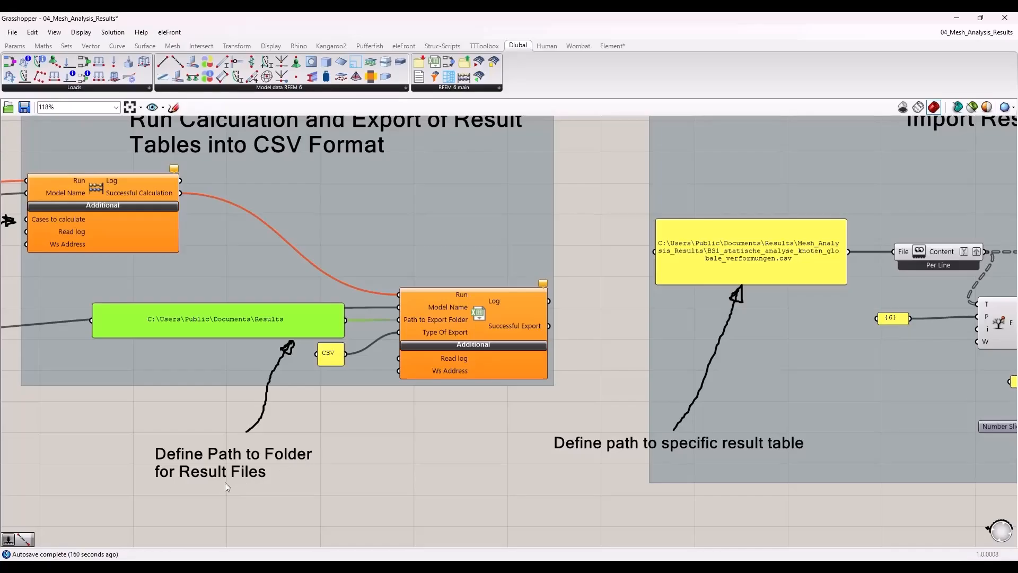
{"action": "scroll", "coordinate": [207, 415], "scroll_direction": "down", "scroll_amount": 3}
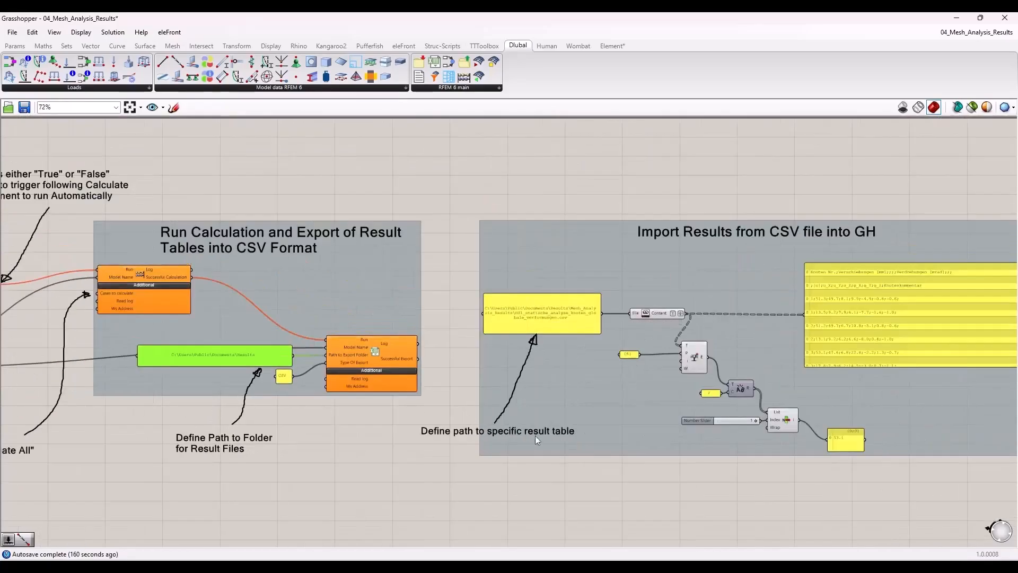
Step: Examine the CSV import group, including the result table path panel and the Read File component
{"action": "right_click_drag", "start_coordinate": [457, 391], "coordinate": [335, 385]}
{"action": "scroll", "coordinate": [308, 362], "scroll_direction": "up", "scroll_amount": 3}
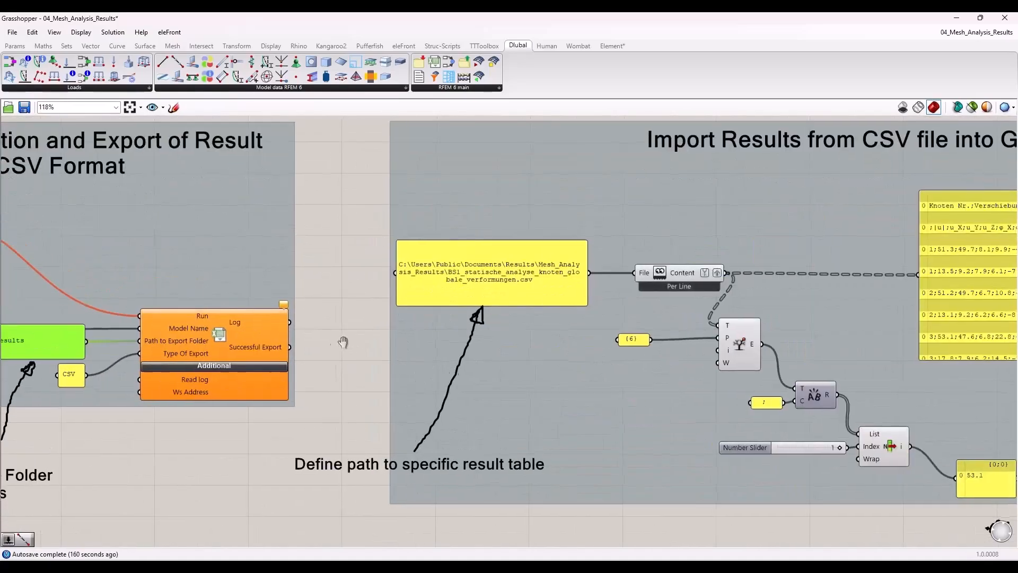
{"action": "scroll", "coordinate": [281, 325], "scroll_direction": "down", "scroll_amount": 2}
{"action": "scroll", "coordinate": [409, 310], "scroll_direction": "up", "scroll_amount": 1}
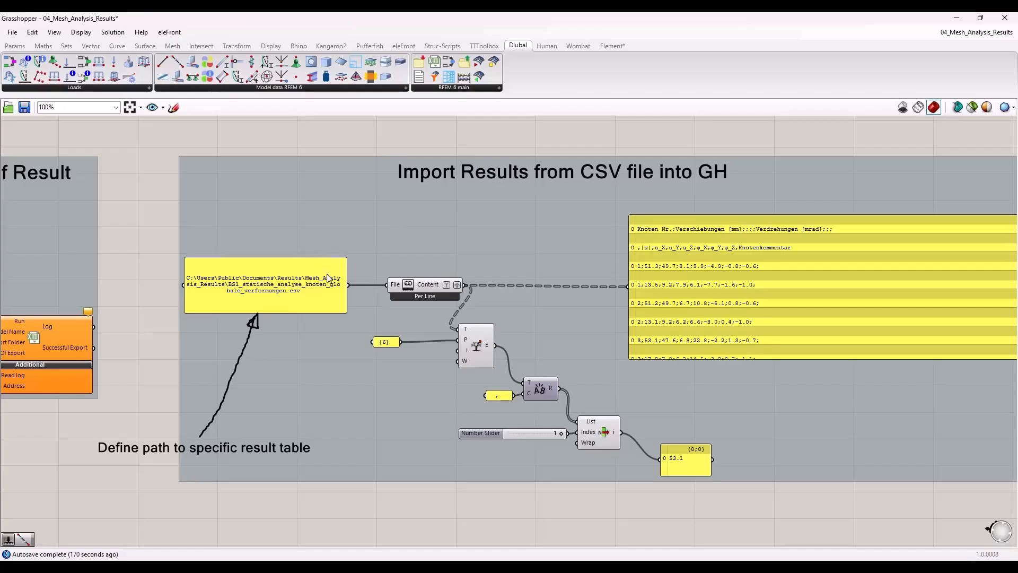
{"action": "scroll", "coordinate": [474, 262], "scroll_direction": "down", "scroll_amount": 1}
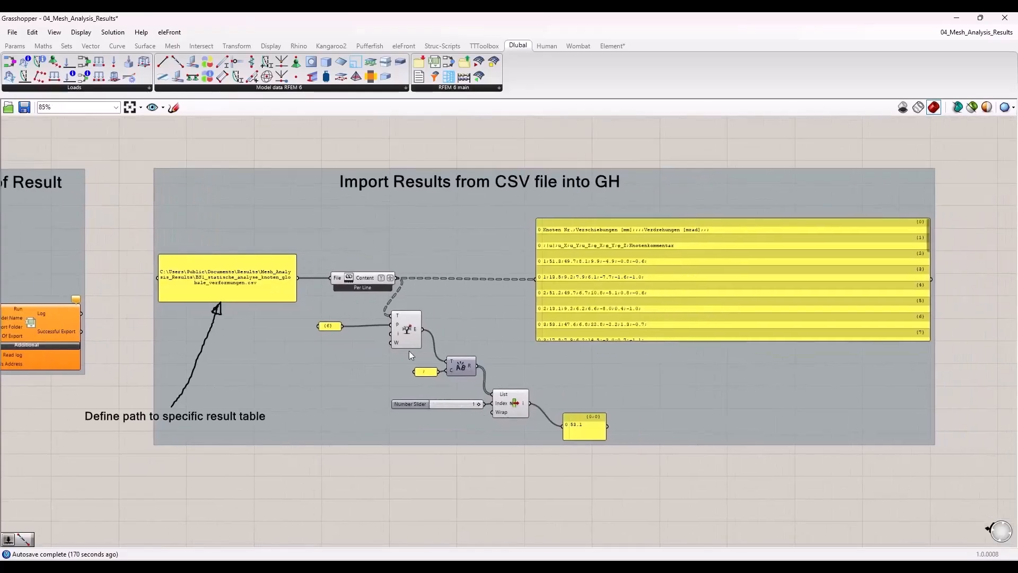
{"action": "scroll", "coordinate": [409, 351], "scroll_direction": "up", "scroll_amount": 2}
{"action": "left_click_drag", "start_coordinate": [663, 457], "coordinate": [365, 511]}
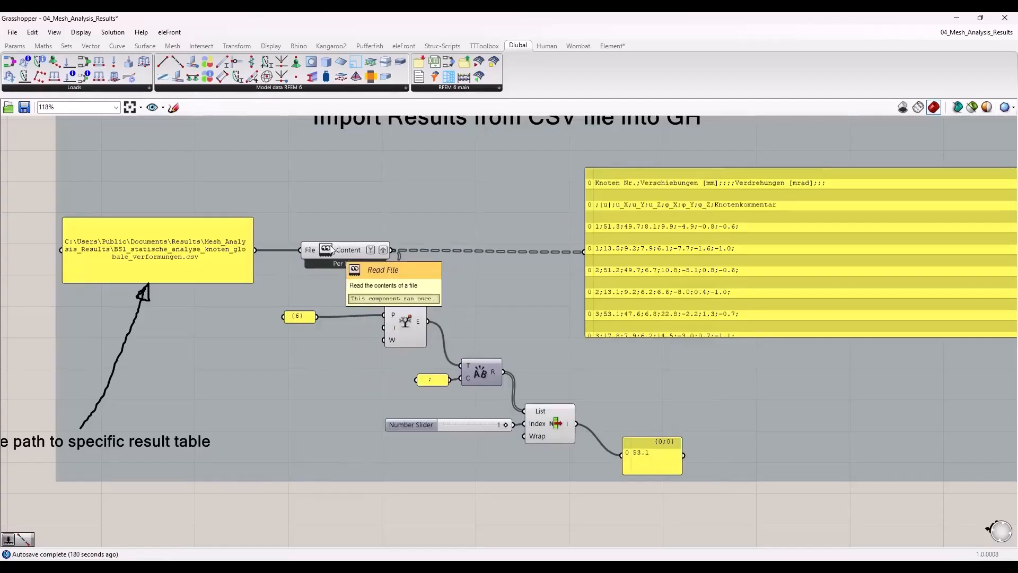
Step: Inspect the components that pick one CSV branch, split its text and extract a single value into the result panel
{"action": "left_click_drag", "start_coordinate": [398, 316], "coordinate": [397, 313]}
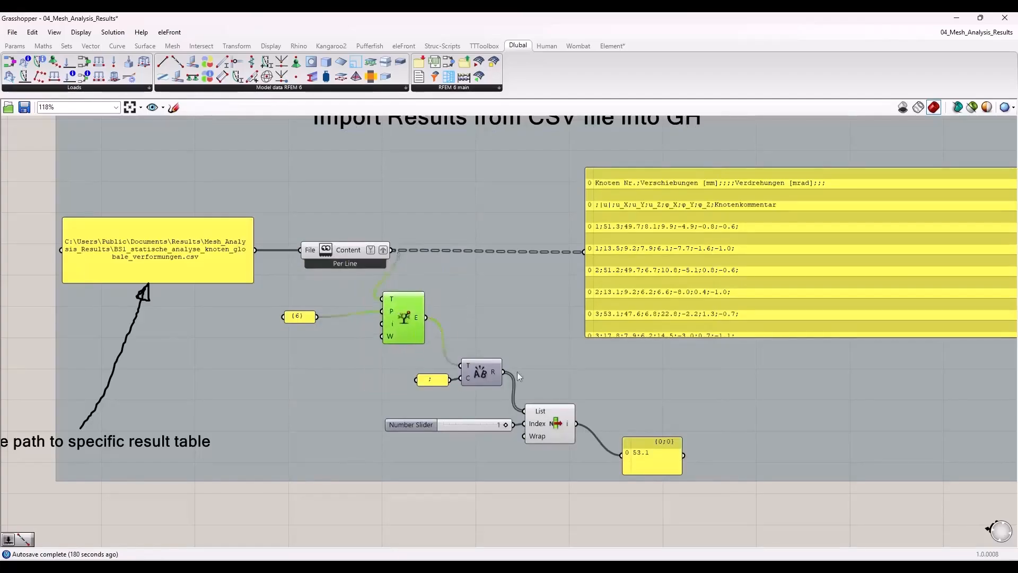
{"action": "left_click", "coordinate": [478, 373]}
{"action": "left_click", "coordinate": [549, 424]}
{"action": "left_click", "coordinate": [540, 485]}
{"action": "left_click_drag", "start_coordinate": [658, 458], "coordinate": [655, 456]}
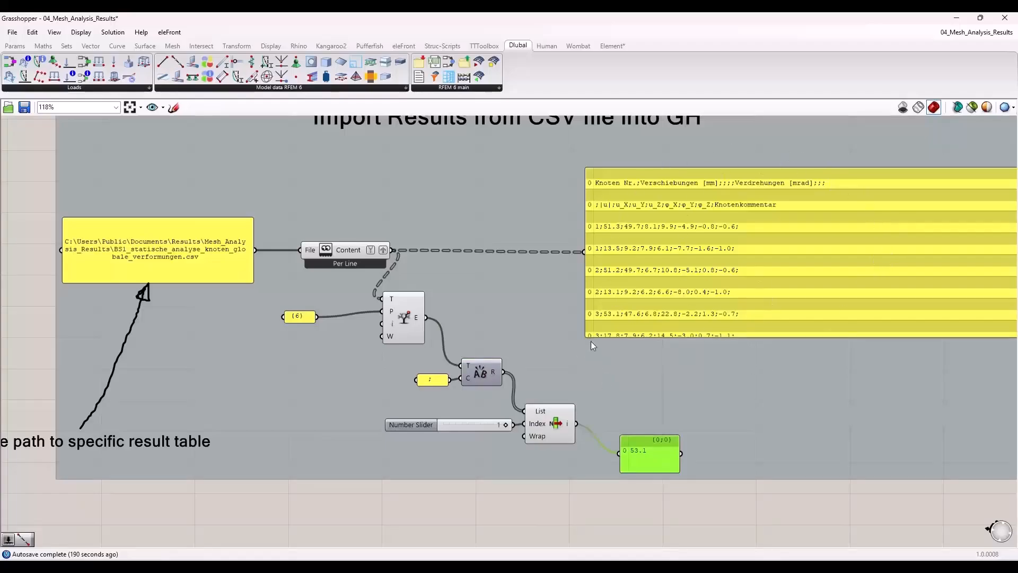
{"action": "scroll", "coordinate": [577, 326], "scroll_direction": "down", "scroll_amount": 2}
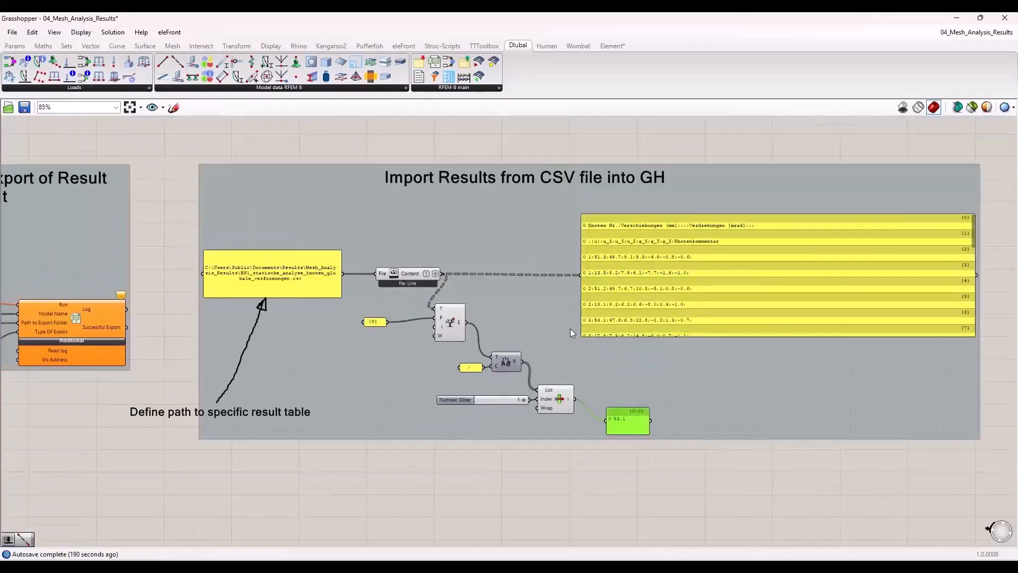
Step: Switch to another window and return to Grasshopper, and refresh the Read File component in the CSV import group
{"action": "key", "text": "alt+Tab"}
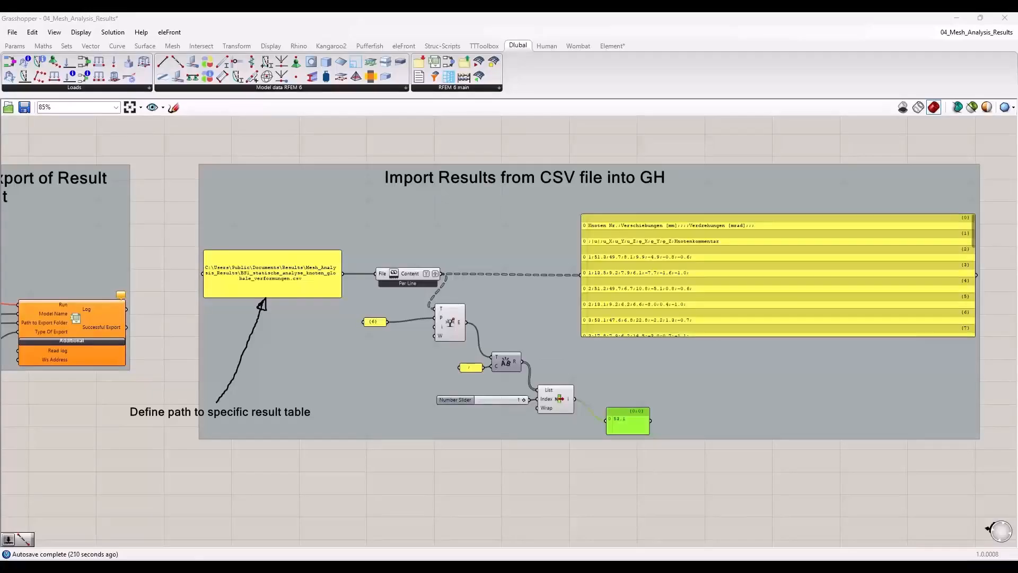
{"action": "left_click", "coordinate": [221, 479]}
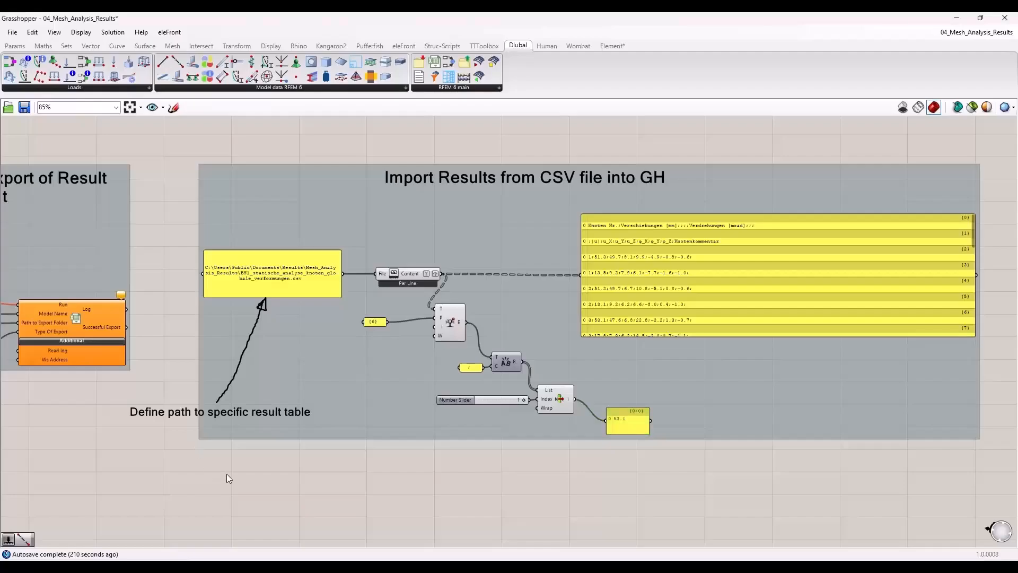
{"action": "left_click", "coordinate": [413, 273]}
{"action": "middle_click", "coordinate": [413, 273]}
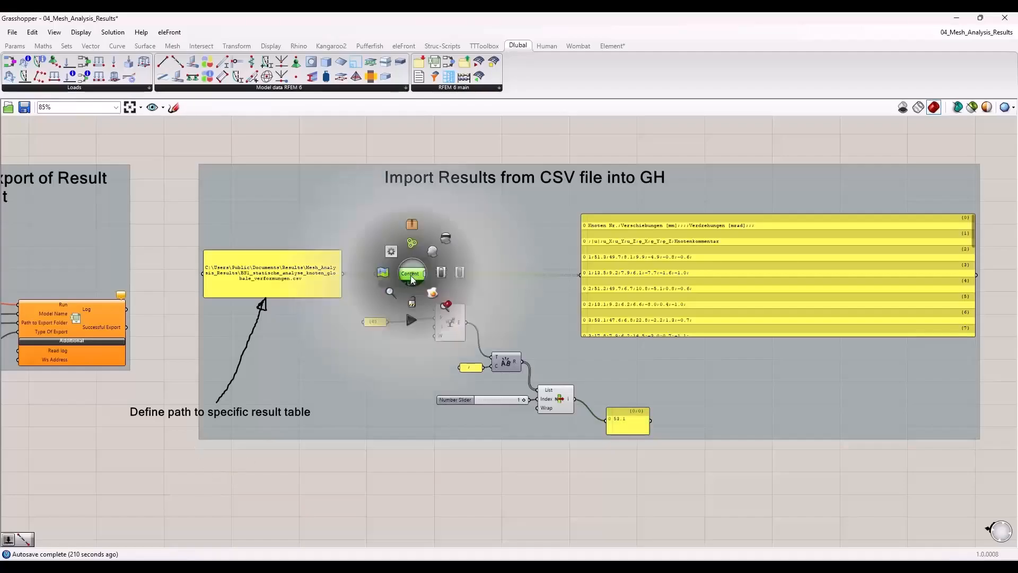
{"action": "left_click", "coordinate": [440, 268]}
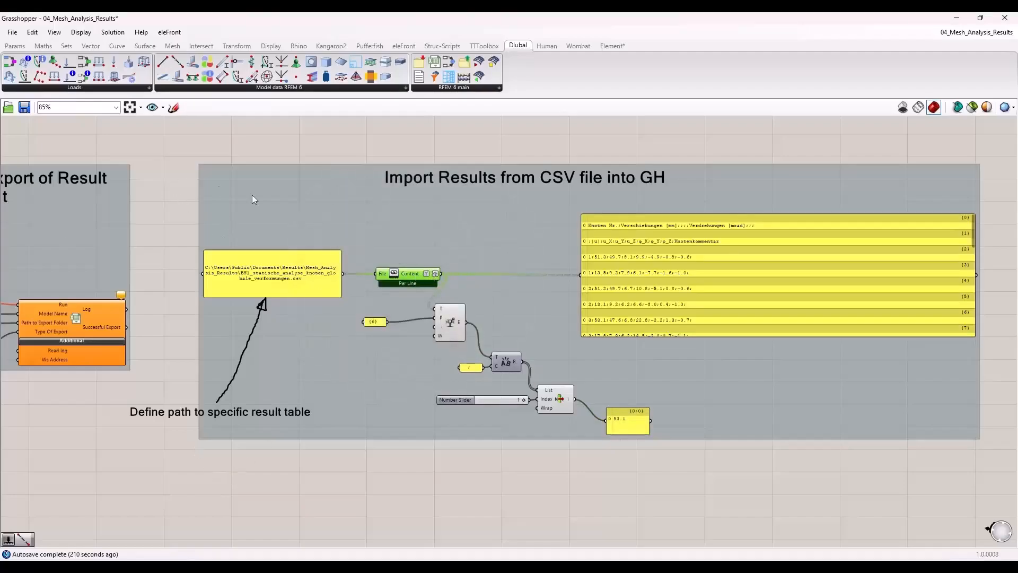
Step: Review the CSV import group again, checking the path panel, the Read File component and the connected output panels
{"action": "scroll", "coordinate": [237, 281], "scroll_direction": "up", "scroll_amount": 5}
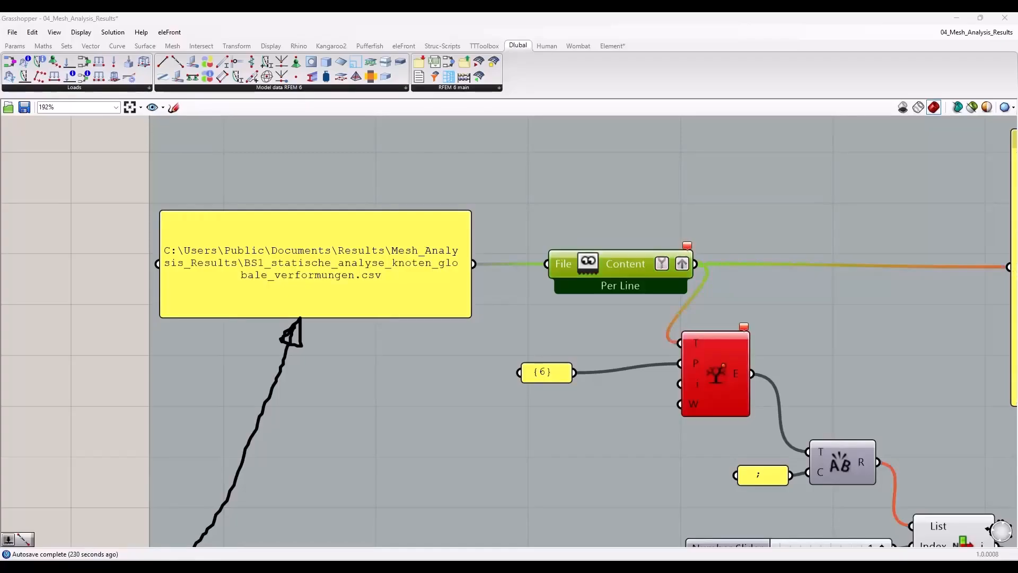
{"action": "scroll", "coordinate": [391, 260], "scroll_direction": "down", "scroll_amount": 3}
{"action": "scroll", "coordinate": [352, 295], "scroll_direction": "up", "scroll_amount": 3}
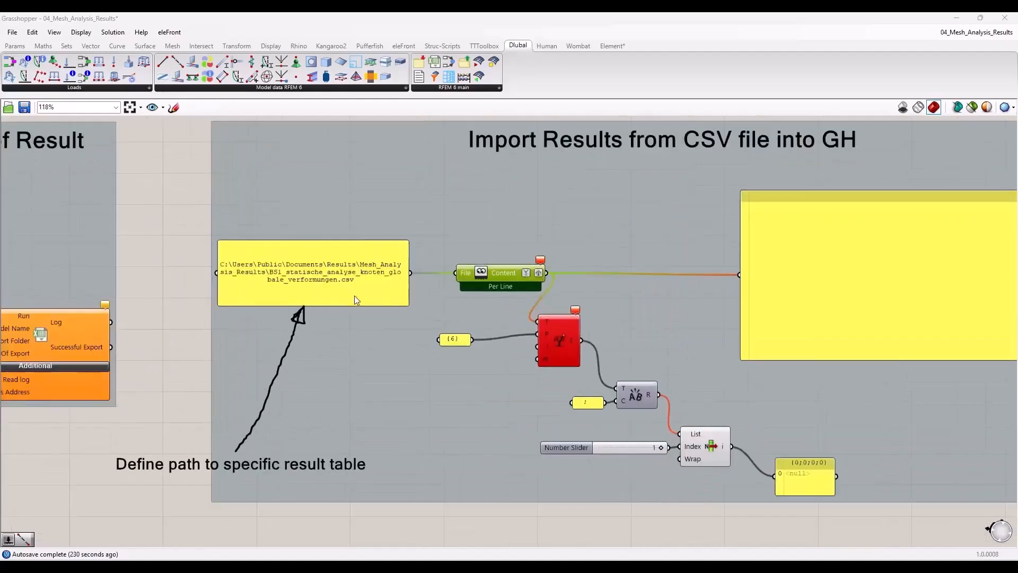
{"action": "scroll", "coordinate": [324, 291], "scroll_direction": "down", "scroll_amount": 3}
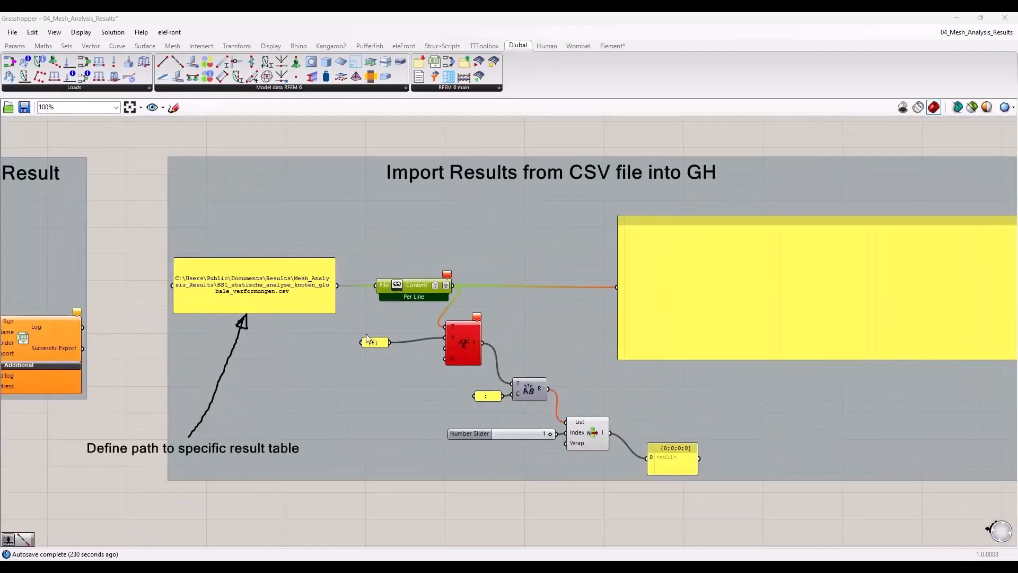
{"action": "scroll", "coordinate": [298, 297], "scroll_direction": "up", "scroll_amount": 2}
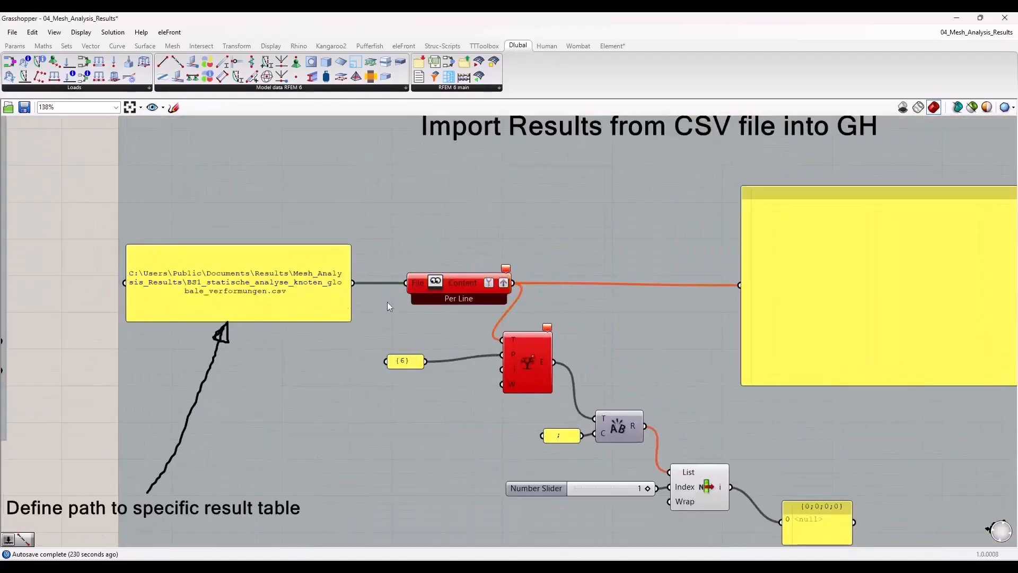
{"action": "scroll", "coordinate": [217, 308], "scroll_direction": "down", "scroll_amount": 3}
{"action": "scroll", "coordinate": [368, 292], "scroll_direction": "up", "scroll_amount": 3}
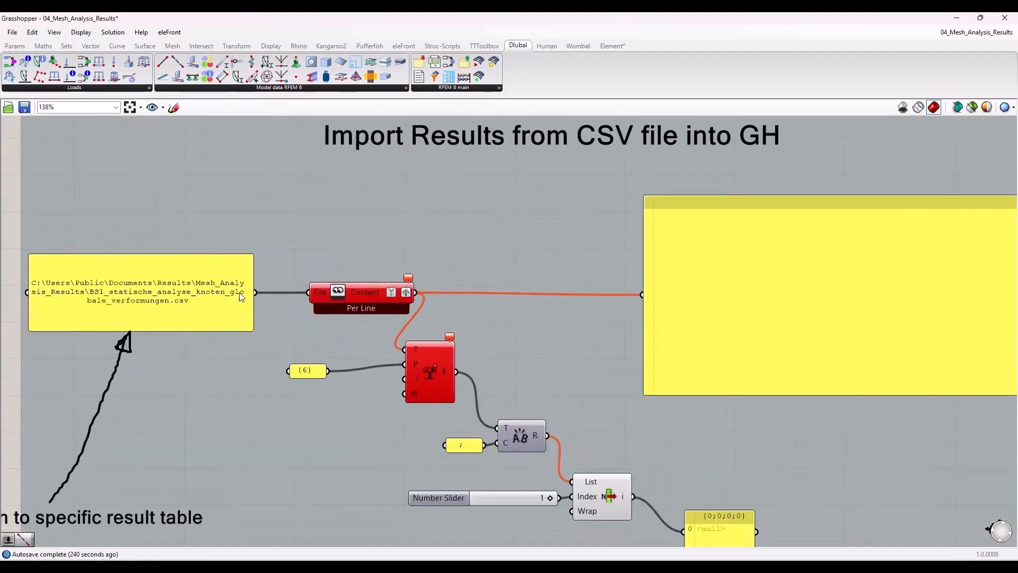
{"action": "scroll", "coordinate": [586, 294], "scroll_direction": "down", "scroll_amount": 5}
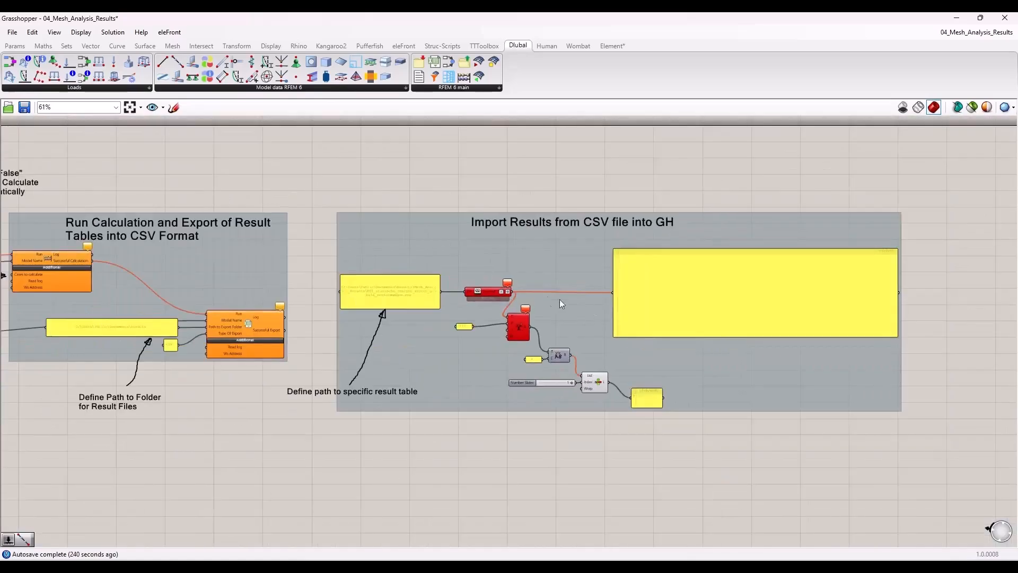
Step: Place the Grasshopper window beside RFEM and start the model export by setting the Export group's Run toggle to True
{"action": "left_click_drag", "start_coordinate": [291, 30], "coordinate": [27, 183]}
{"action": "scroll", "coordinate": [396, 254], "scroll_direction": "down", "scroll_amount": 5}
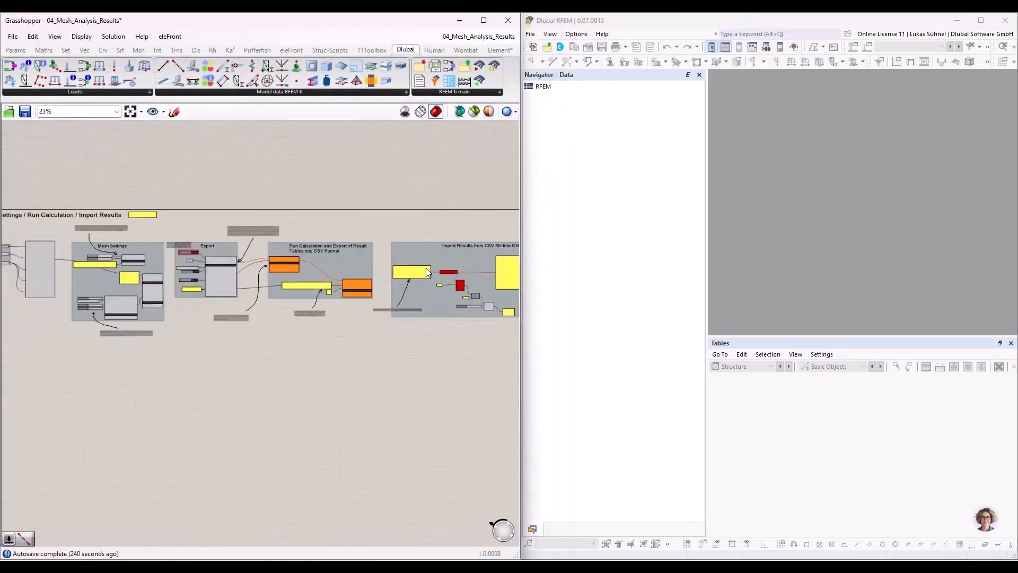
{"action": "scroll", "coordinate": [176, 250], "scroll_direction": "up", "scroll_amount": 3}
{"action": "scroll", "coordinate": [195, 254], "scroll_direction": "up", "scroll_amount": 4}
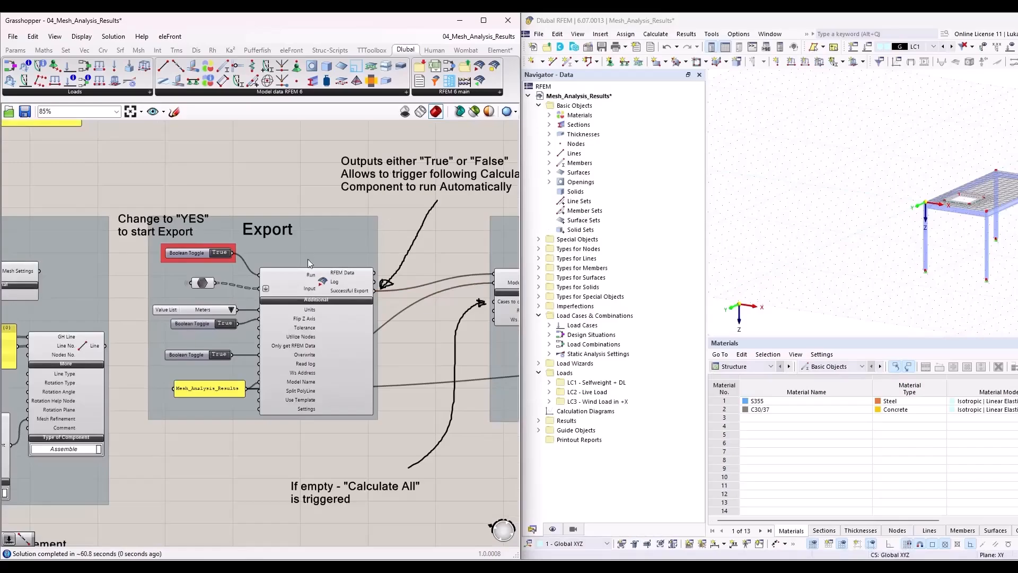
Step: Switch the Export group's Run toggle back off
{"action": "scroll", "coordinate": [221, 253], "scroll_direction": "up", "scroll_amount": 3}
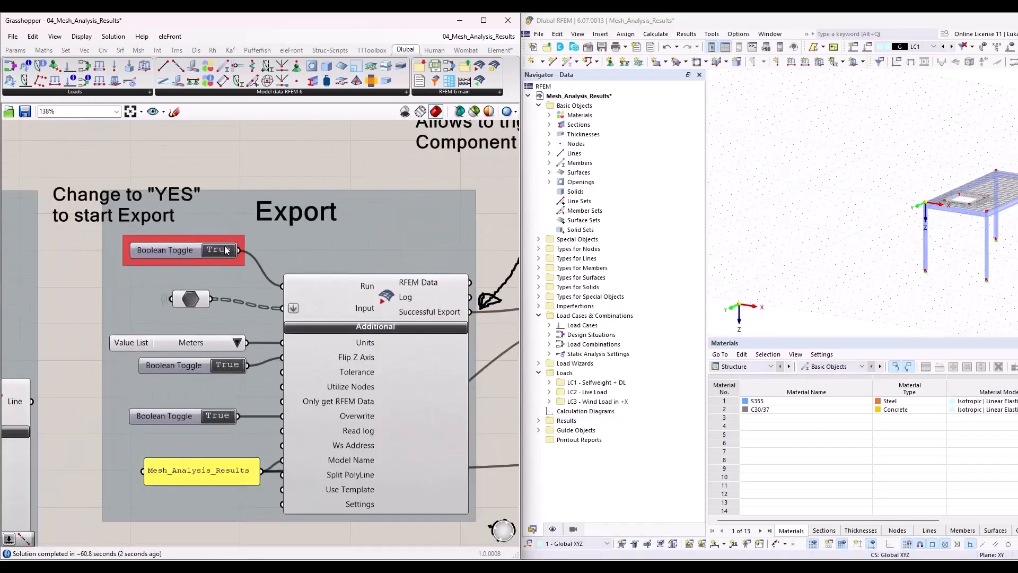
{"action": "scroll", "coordinate": [81, 265], "scroll_direction": "down", "scroll_amount": 5}
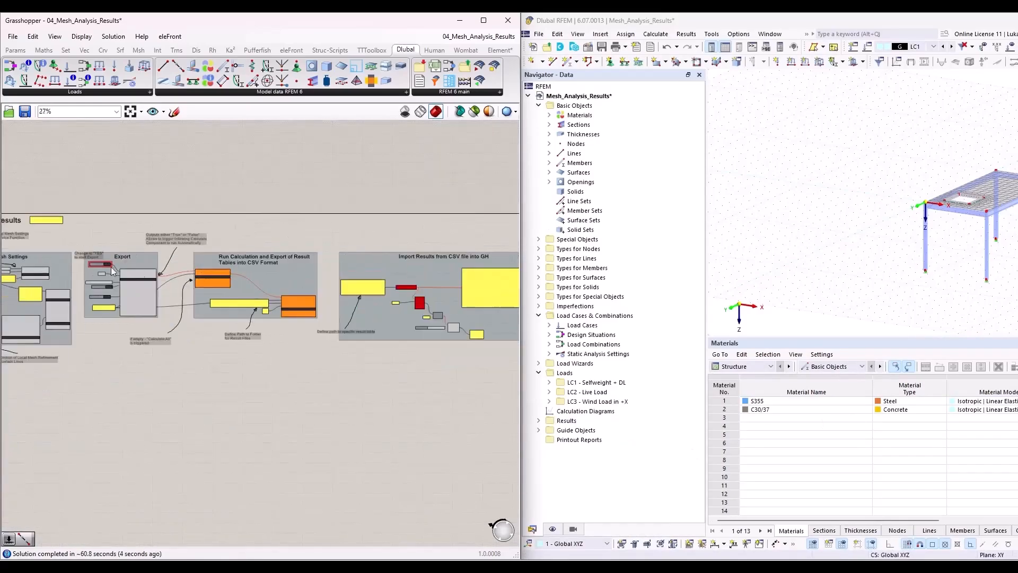
Step: Find DS1_static_analysis_nodes_global_deformations.csv in the Mesh_Analysis_Results results folder and copy its file name
{"action": "scroll", "coordinate": [429, 304], "scroll_direction": "up", "scroll_amount": 2}
{"action": "scroll", "coordinate": [429, 304], "scroll_direction": "up", "scroll_amount": 4}
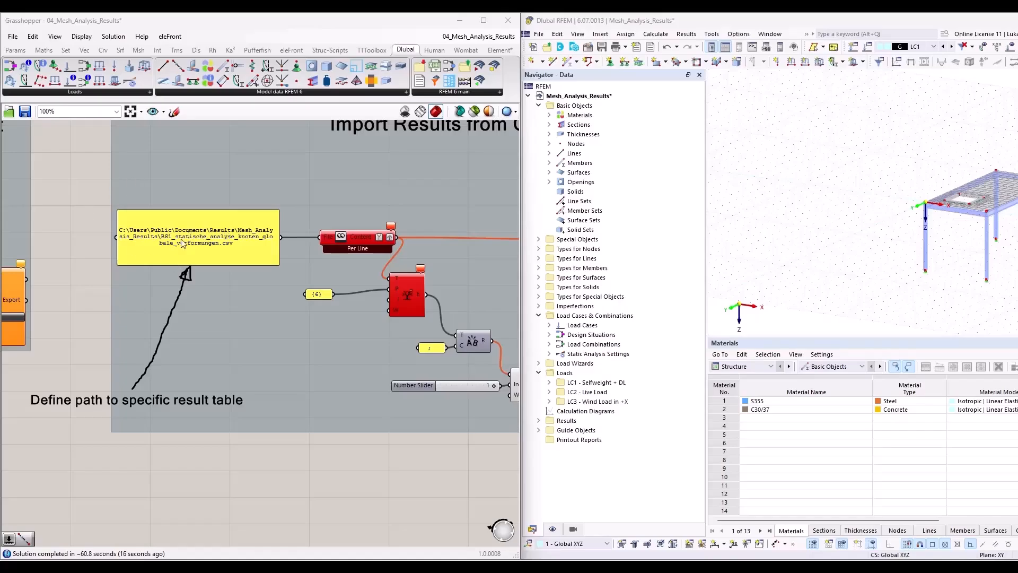
{"action": "scroll", "coordinate": [175, 236], "scroll_direction": "up", "scroll_amount": 3}
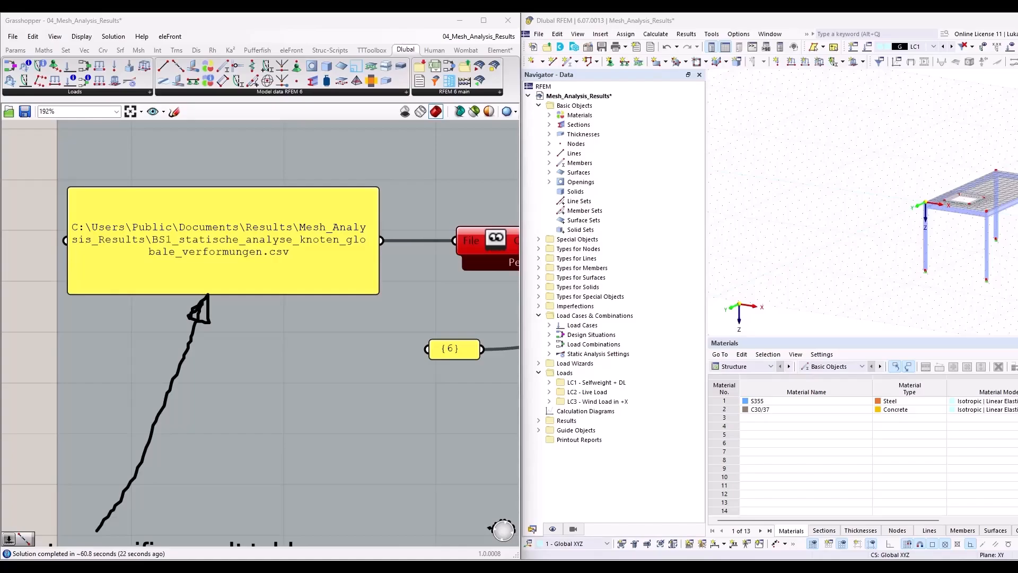
{"action": "left_click_drag", "start_coordinate": [1, 276], "coordinate": [391, 15]}
{"action": "scroll", "coordinate": [373, 304], "scroll_direction": "up", "scroll_amount": 10}
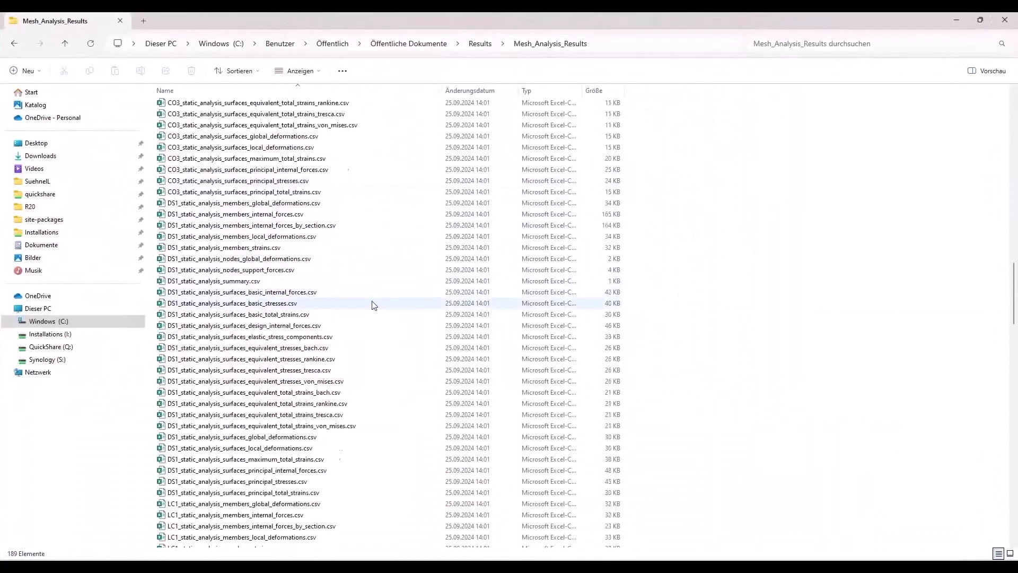
{"action": "scroll", "coordinate": [395, 281], "scroll_direction": "down", "scroll_amount": 11}
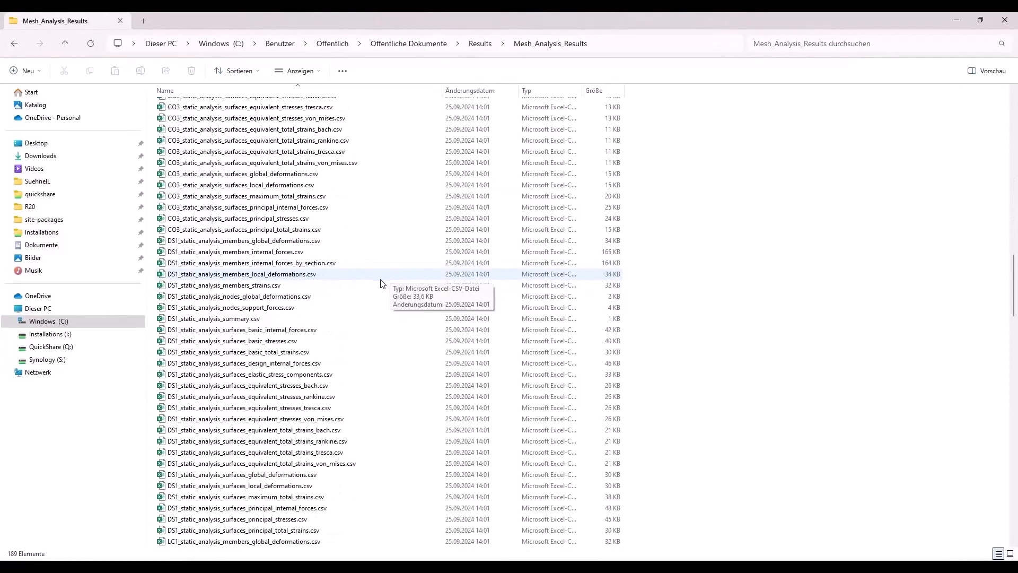
{"action": "left_click", "coordinate": [259, 298]}
{"action": "left_click", "coordinate": [308, 296]}
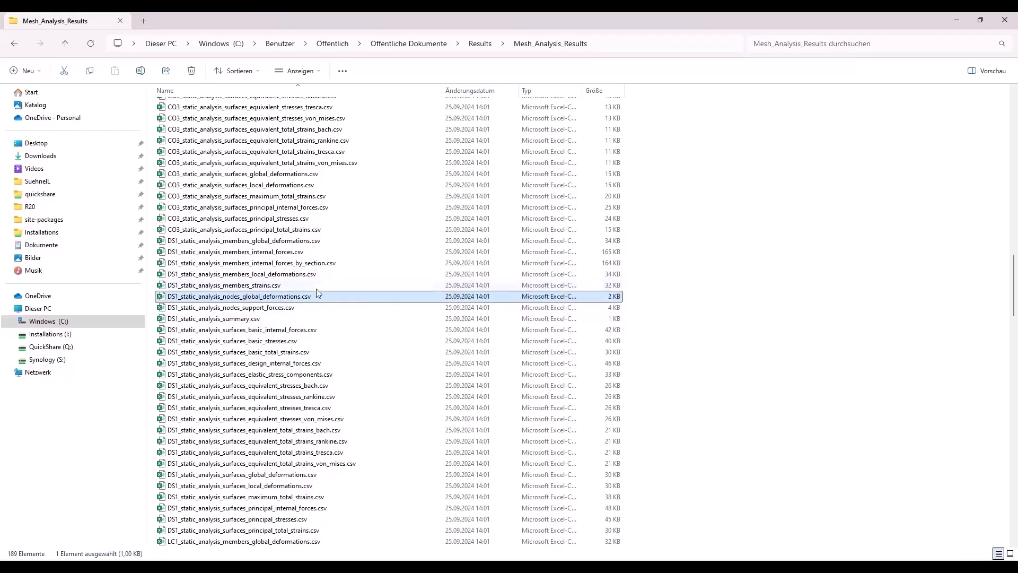
{"action": "left_click_drag", "start_coordinate": [312, 296], "coordinate": [167, 298]}
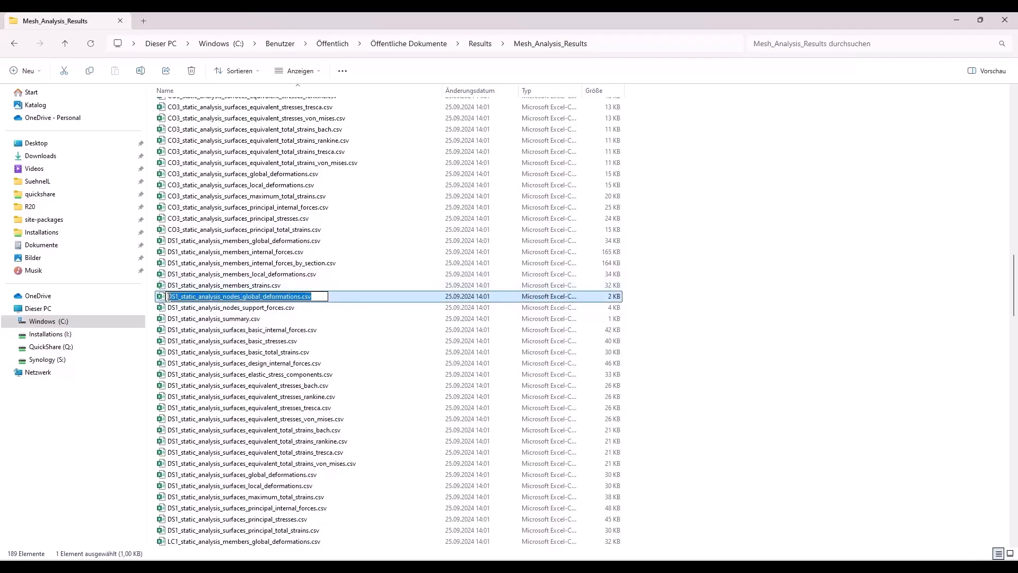
{"action": "key", "text": "ctrl+v"}
{"action": "key", "text": "ctrl+z"}
{"action": "key", "text": "ctrl+c"}
Step: In Grasshopper's result table path panel, replace the old file name with DS1_static_analysis_nodes_global_deformations.csv, keeping the folder path
{"action": "left_click_drag", "start_coordinate": [337, 24], "coordinate": [0, 305]}
{"action": "double_click", "coordinate": [304, 260]}
{"action": "left_click_drag", "start_coordinate": [242, 229], "coordinate": [76, 217]}
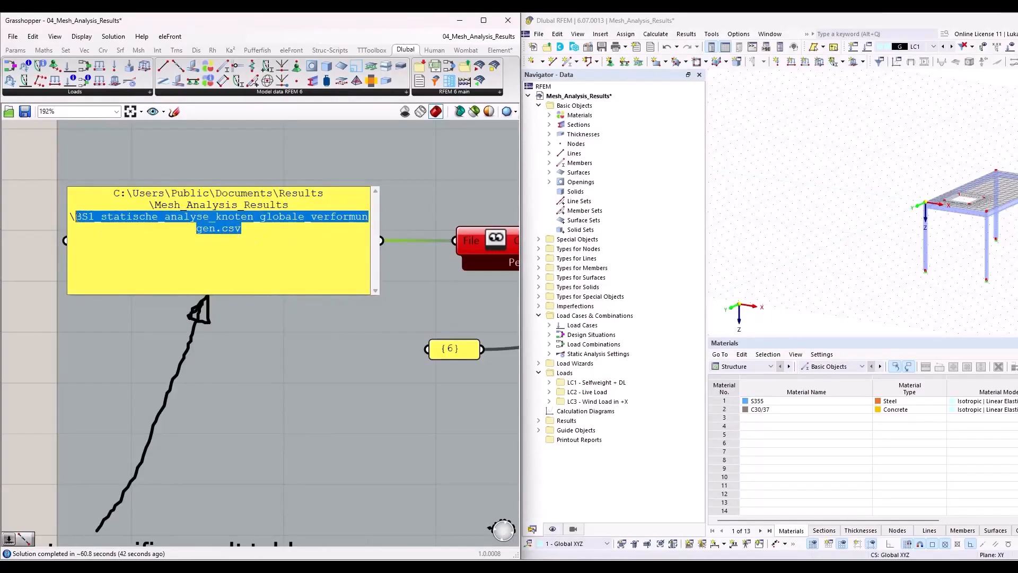
{"action": "key", "text": "ctrl+v"}
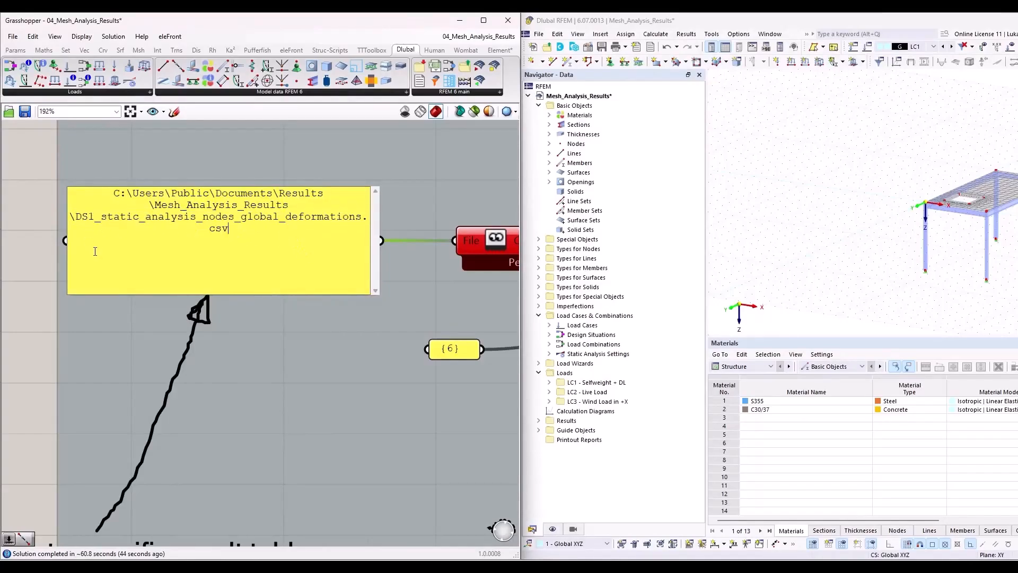
{"action": "left_click", "coordinate": [288, 354]}
{"action": "scroll", "coordinate": [147, 305], "scroll_direction": "down", "scroll_amount": 6}
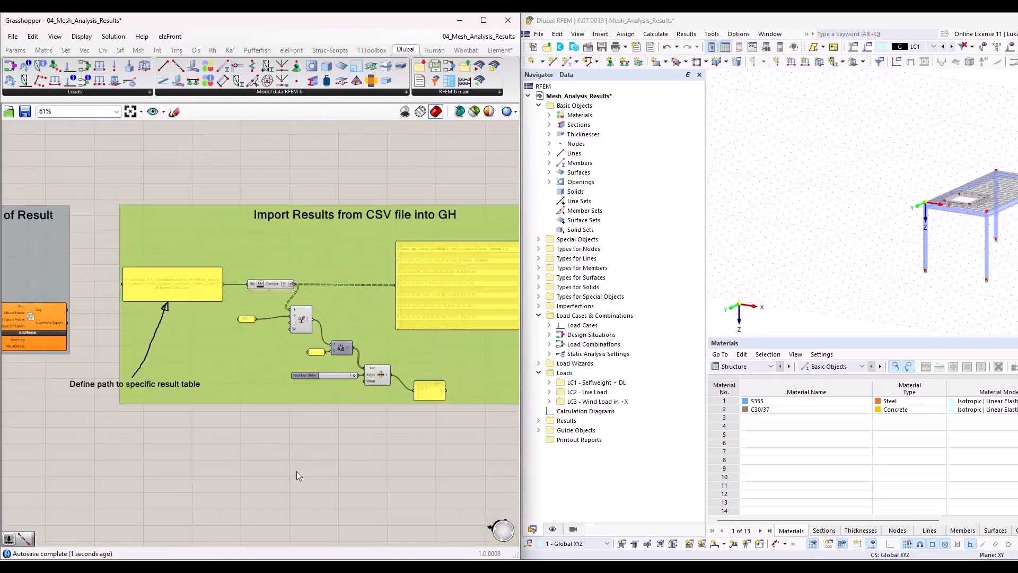
{"action": "left_click", "coordinate": [297, 475]}
Step: Maximize the Grasshopper window and examine the imported deformation table and the extracted value in the CSV import group
{"action": "double_click", "coordinate": [417, 23]}
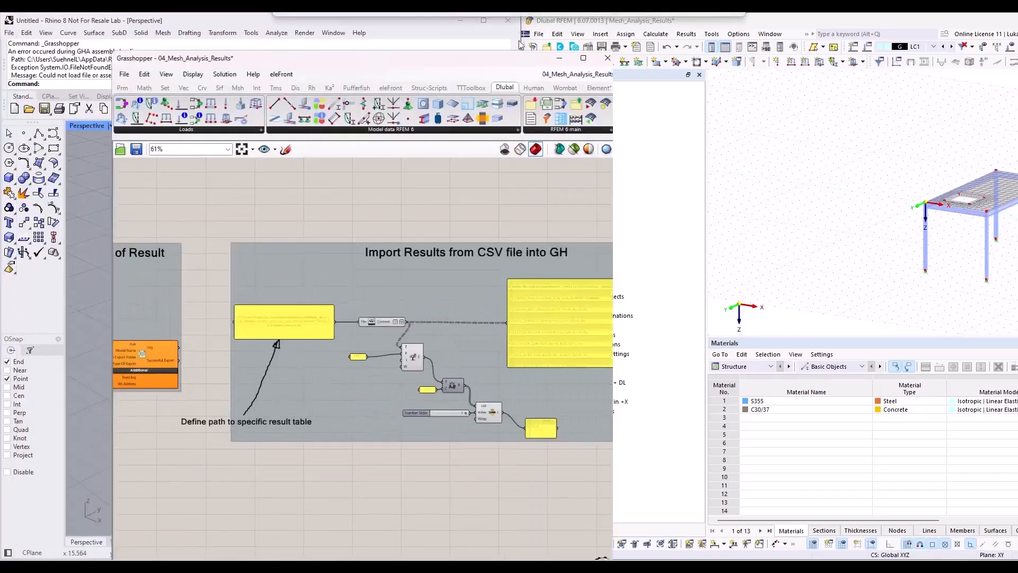
{"action": "scroll", "coordinate": [334, 265], "scroll_direction": "up", "scroll_amount": 3}
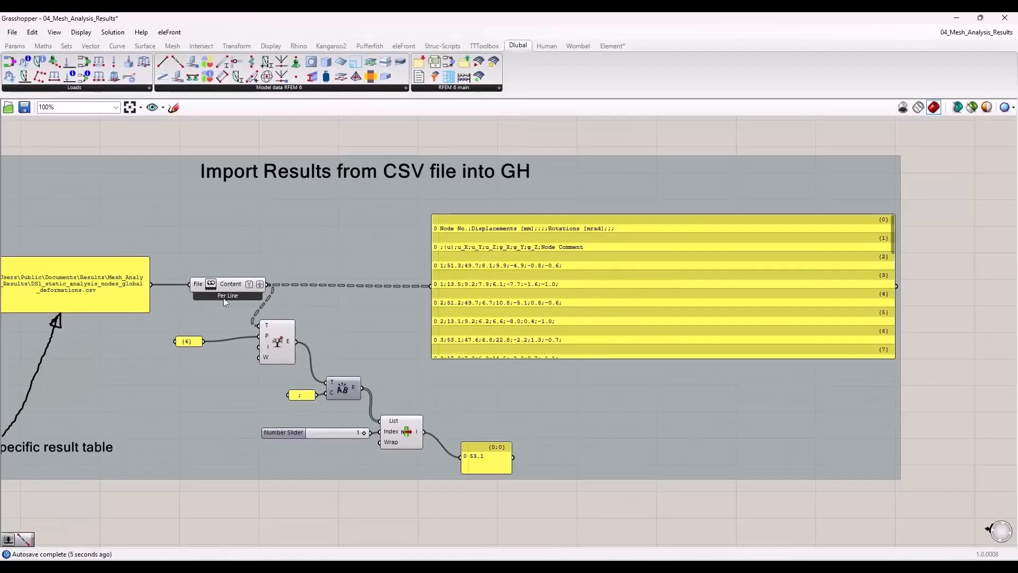
{"action": "right_click_drag", "start_coordinate": [247, 232], "coordinate": [302, 230]}
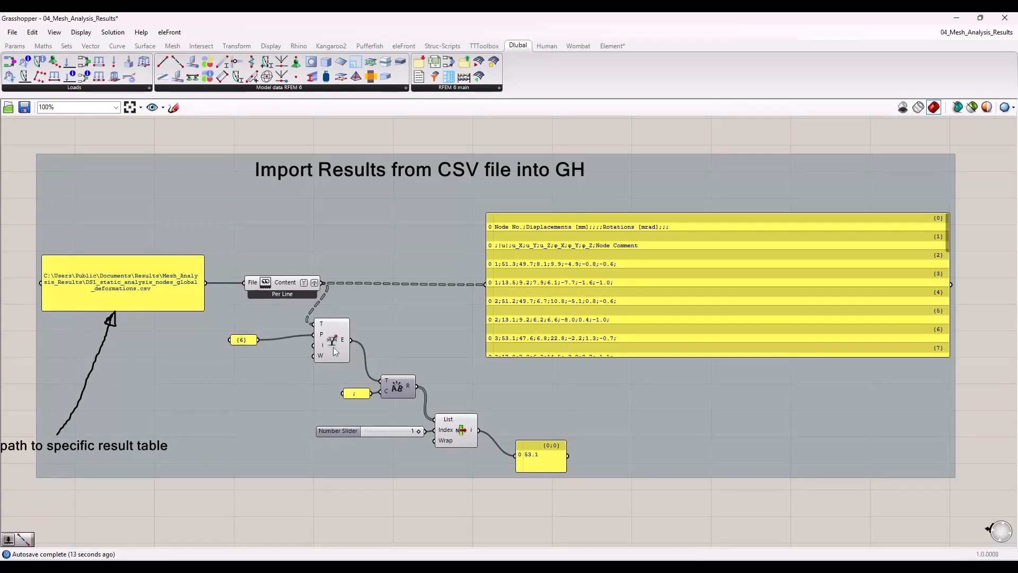
{"action": "left_click", "coordinate": [544, 466]}
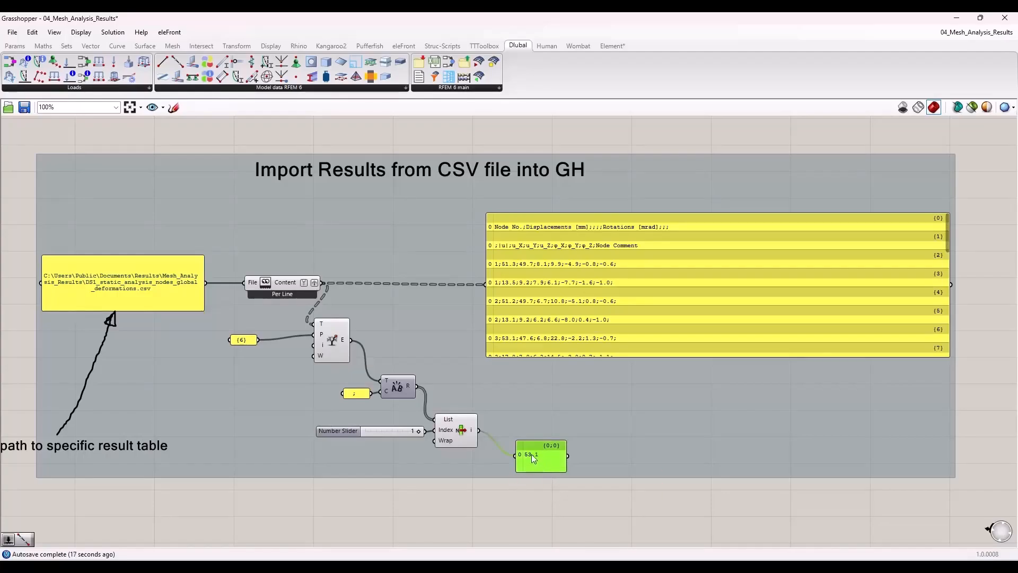
{"action": "left_click", "coordinate": [508, 500]}
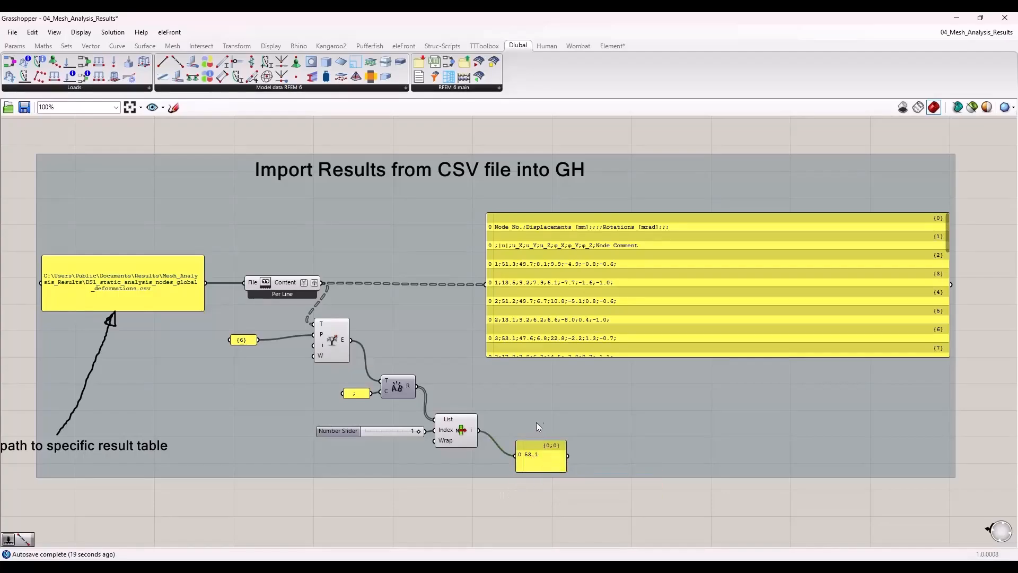
Step: Examine how the calculation and CSV export group relates to the import group, and check the List Item output panel
{"action": "scroll", "coordinate": [351, 456], "scroll_direction": "down", "scroll_amount": 4}
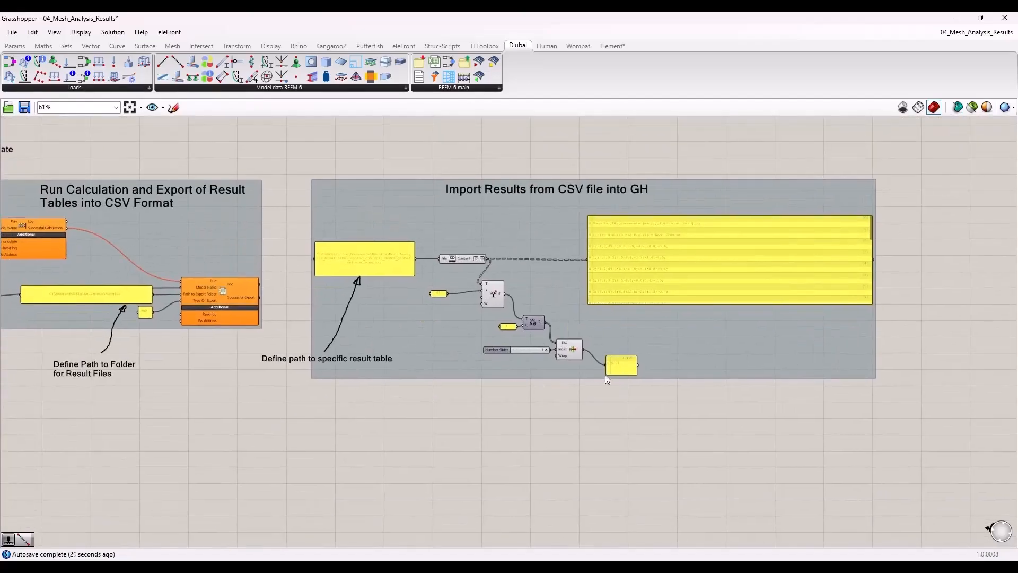
{"action": "right_click_drag", "start_coordinate": [239, 395], "coordinate": [475, 387]}
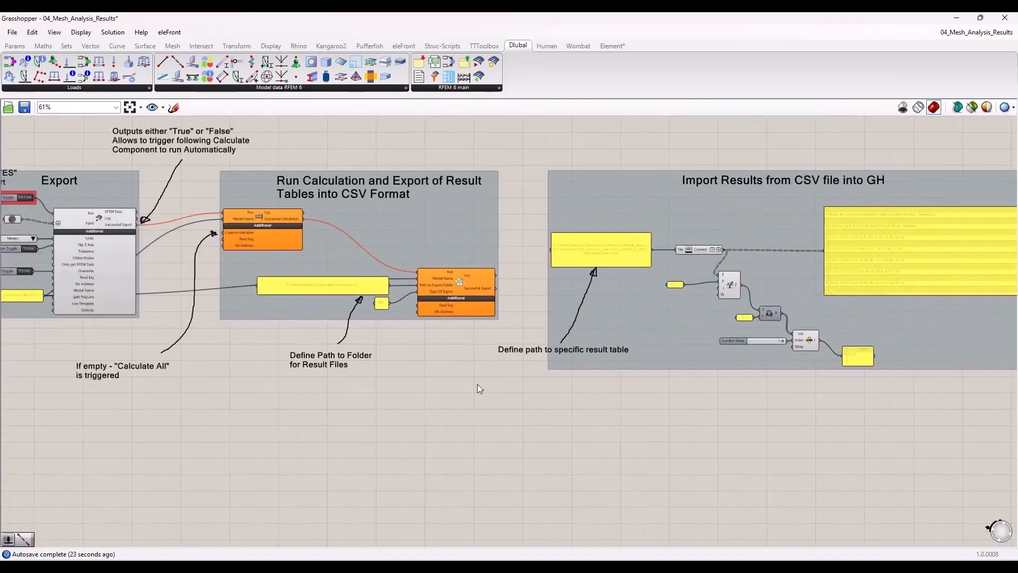
{"action": "scroll", "coordinate": [806, 385], "scroll_direction": "up", "scroll_amount": 2}
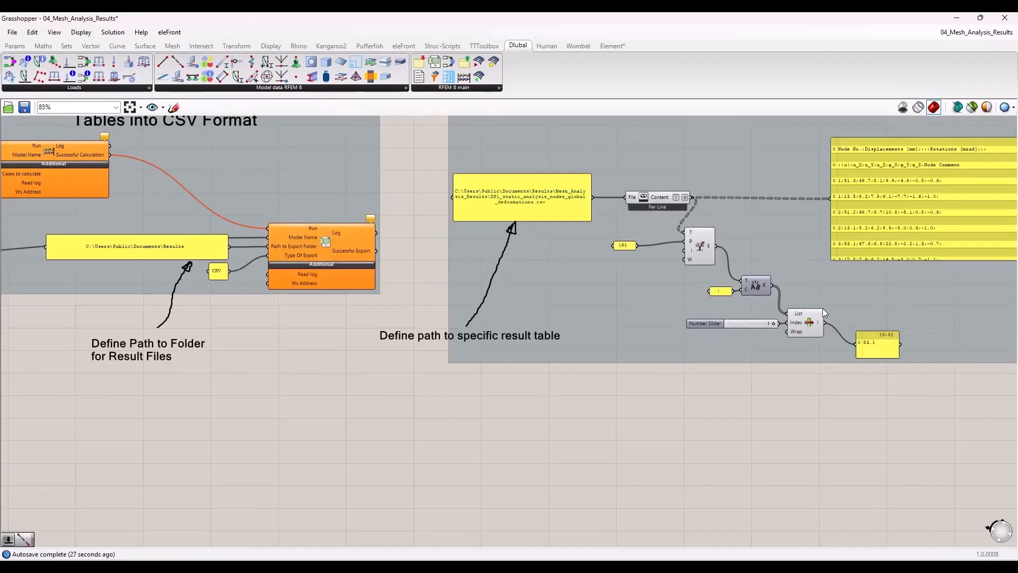
{"action": "scroll", "coordinate": [896, 393], "scroll_direction": "down", "scroll_amount": 3}
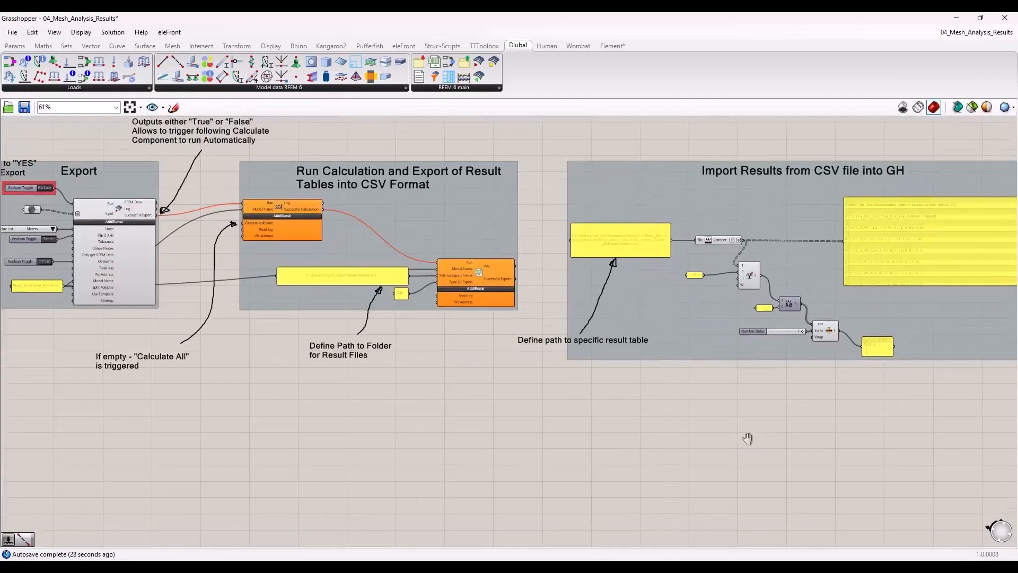
{"action": "scroll", "coordinate": [885, 337], "scroll_direction": "up", "scroll_amount": 3}
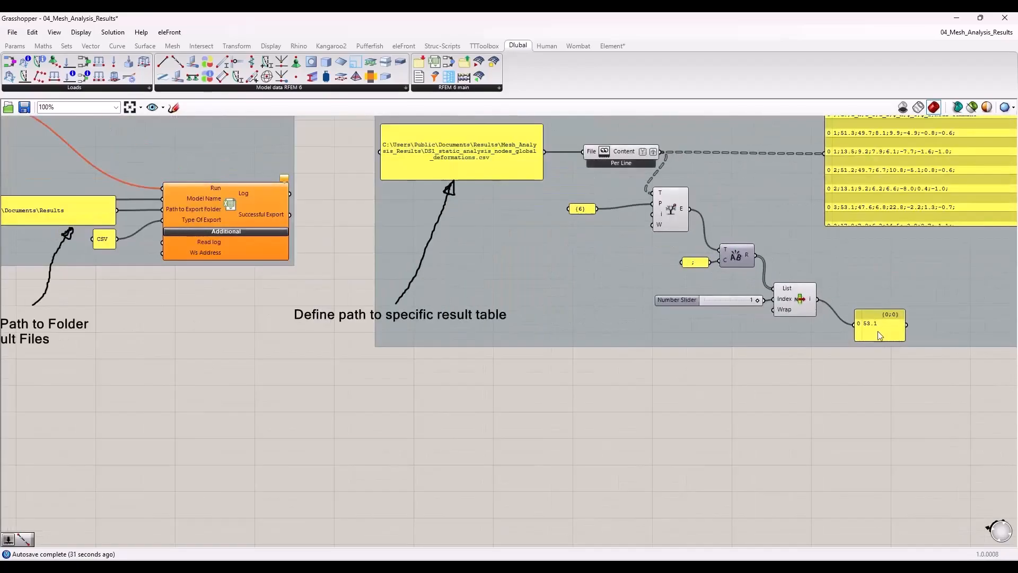
{"action": "left_click", "coordinate": [876, 327]}
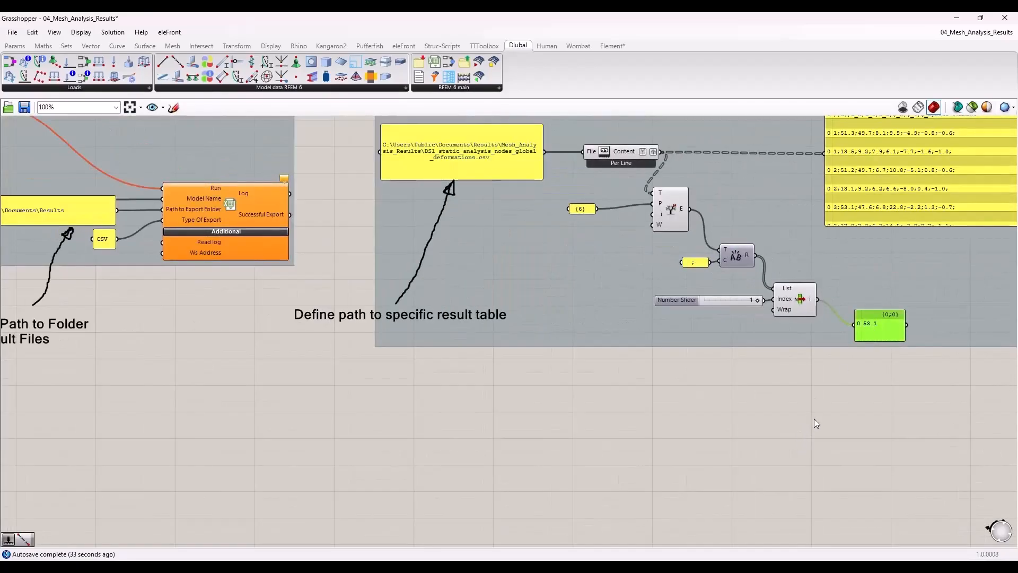
{"action": "scroll", "coordinate": [847, 370], "scroll_direction": "down", "scroll_amount": 3}
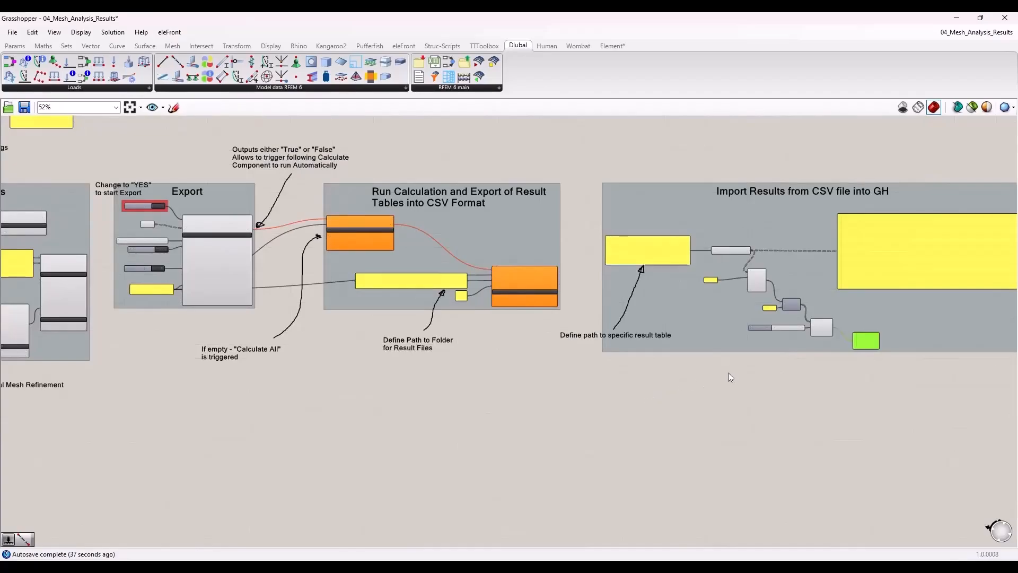
{"action": "scroll", "coordinate": [849, 351], "scroll_direction": "up", "scroll_amount": 2}
{"action": "scroll", "coordinate": [847, 348], "scroll_direction": "up", "scroll_amount": 2}
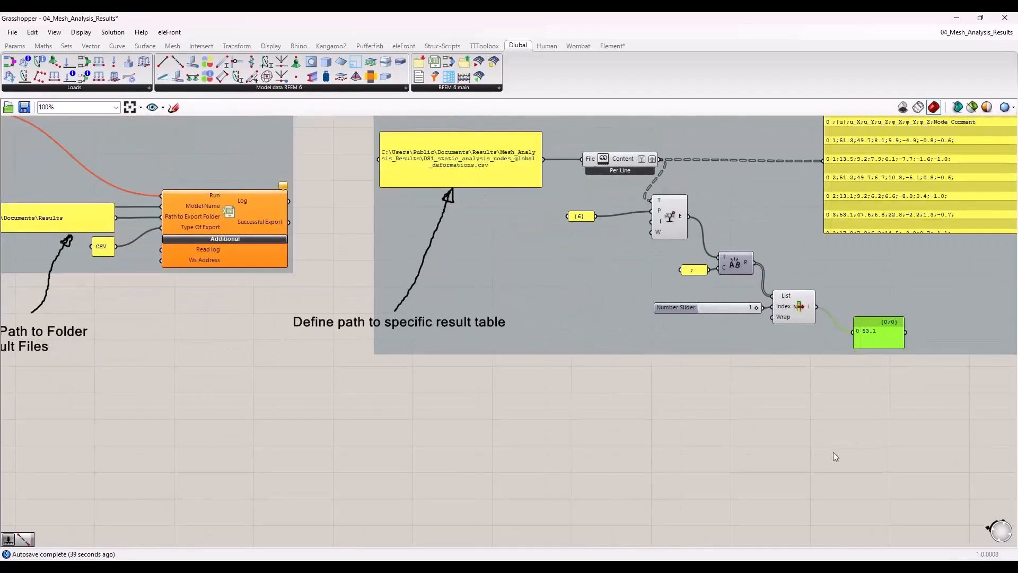
{"action": "left_click", "coordinate": [540, 386]}
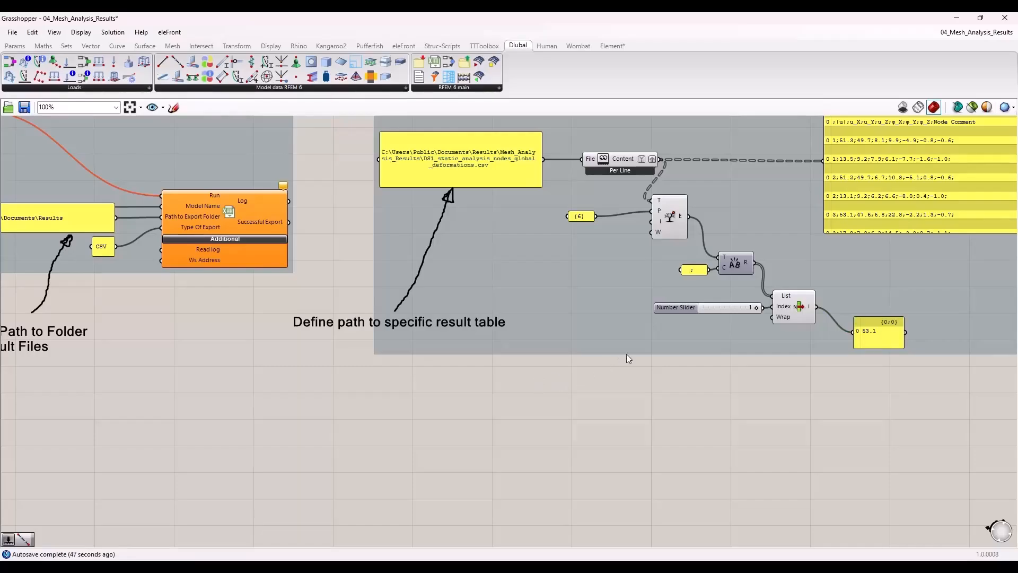
{"action": "scroll", "coordinate": [625, 354], "scroll_direction": "down", "scroll_amount": 3}
{"action": "scroll", "coordinate": [827, 341], "scroll_direction": "up", "scroll_amount": 3}
{"action": "left_click_drag", "start_coordinate": [827, 341], "coordinate": [825, 340]}
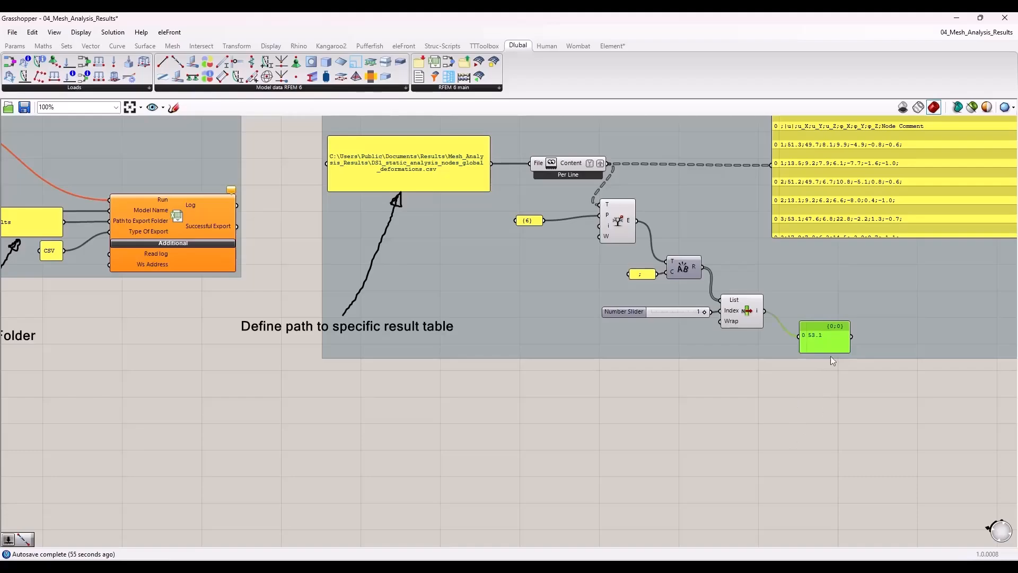
Step: Review the whole definition, from the surface and column sliders through the mesh settings, export, calculation and import groups
{"action": "scroll", "coordinate": [829, 353], "scroll_direction": "down", "scroll_amount": 6}
{"action": "scroll", "coordinate": [240, 273], "scroll_direction": "up", "scroll_amount": 8}
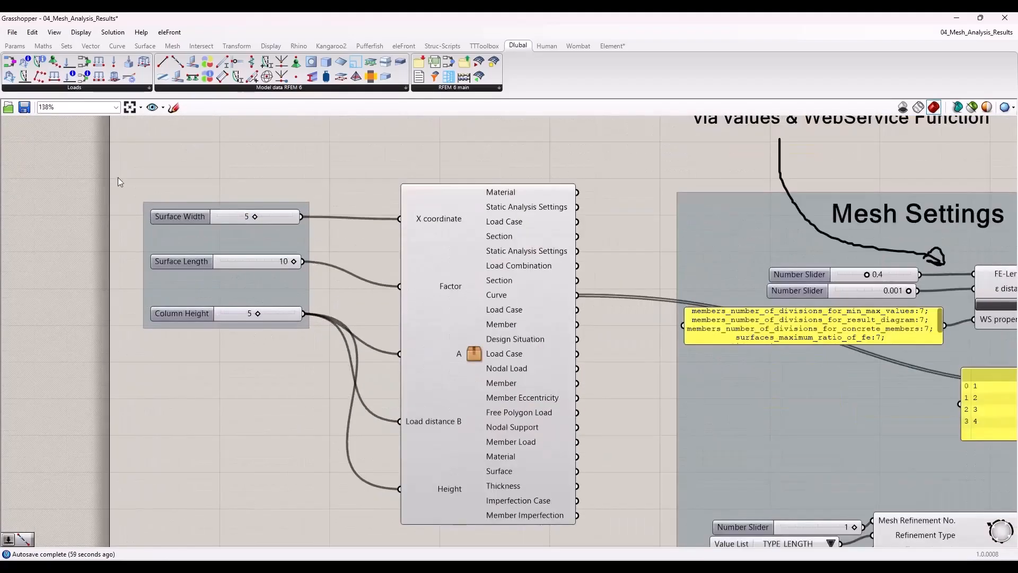
{"action": "left_click_drag", "start_coordinate": [118, 177], "coordinate": [305, 189]}
{"action": "scroll", "coordinate": [285, 241], "scroll_direction": "down", "scroll_amount": 6}
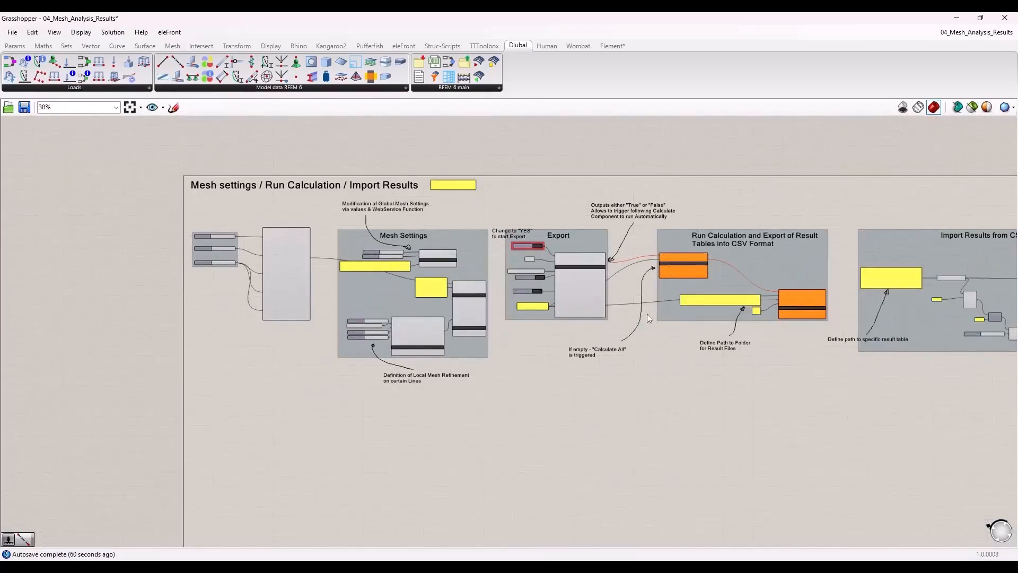
{"action": "right_click_drag", "start_coordinate": [541, 173], "coordinate": [414, 163]}
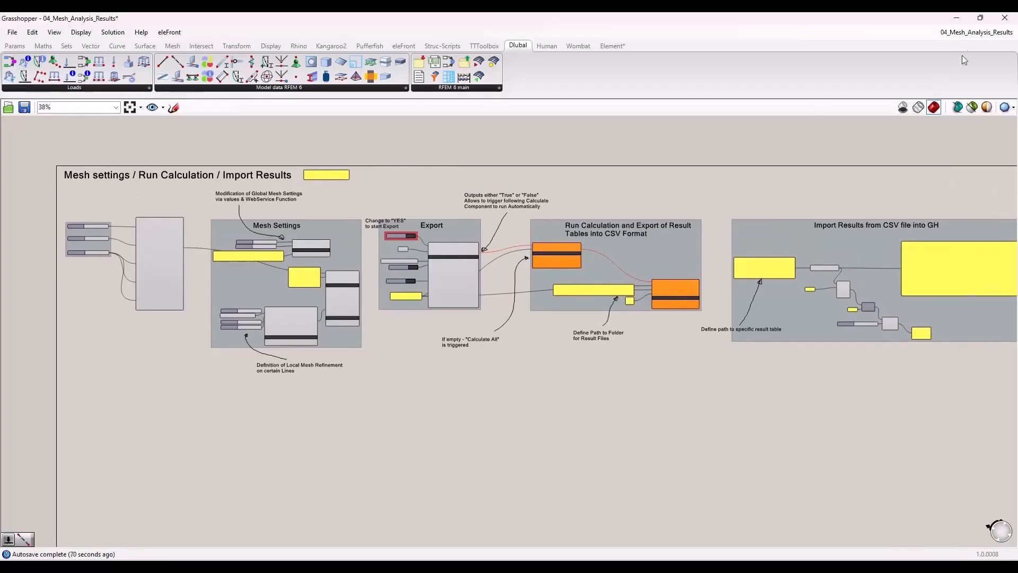
Step: Close the 04_Mesh_Analysis_Results definition and its open cluster document in Grasshopper
{"action": "left_click", "coordinate": [971, 33]}
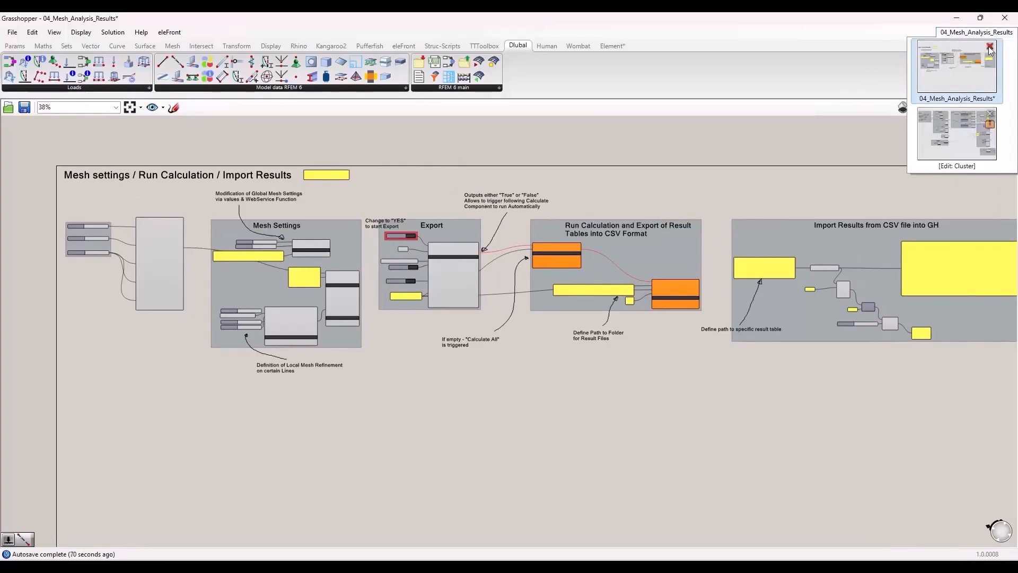
{"action": "left_click", "coordinate": [990, 47]}
{"action": "left_click", "coordinate": [936, 135]}
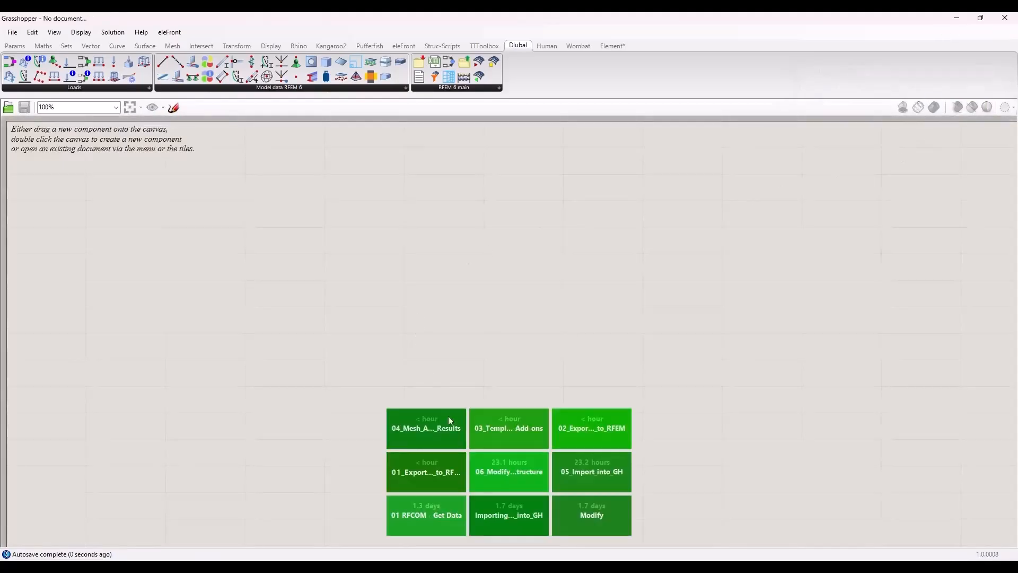
Step: Switch to RFEM, maximize its window and close the Mesh_Analysis_Results model
{"action": "key", "text": "alt+Tab"}
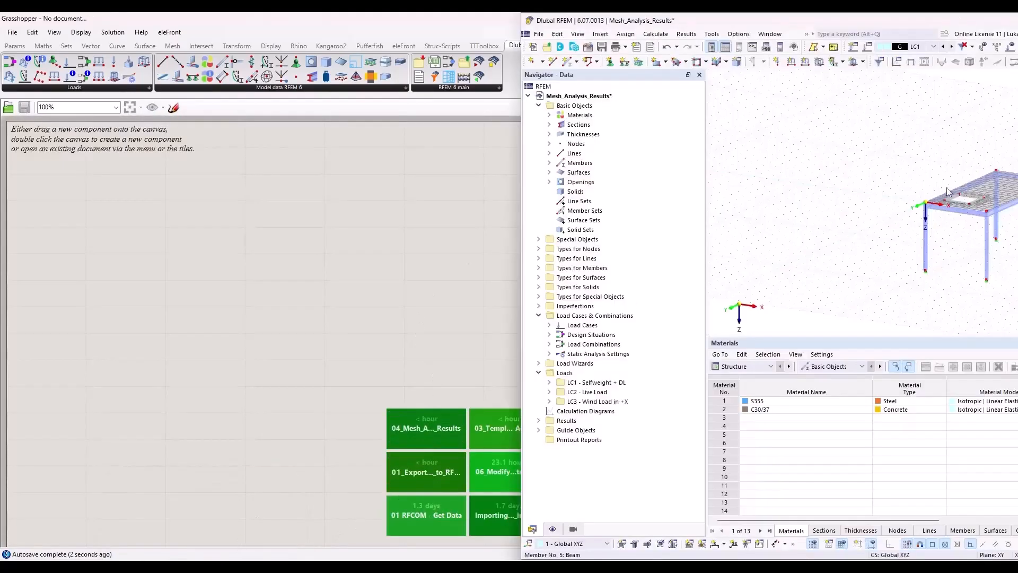
{"action": "left_click_drag", "start_coordinate": [928, 18], "coordinate": [880, 13]}
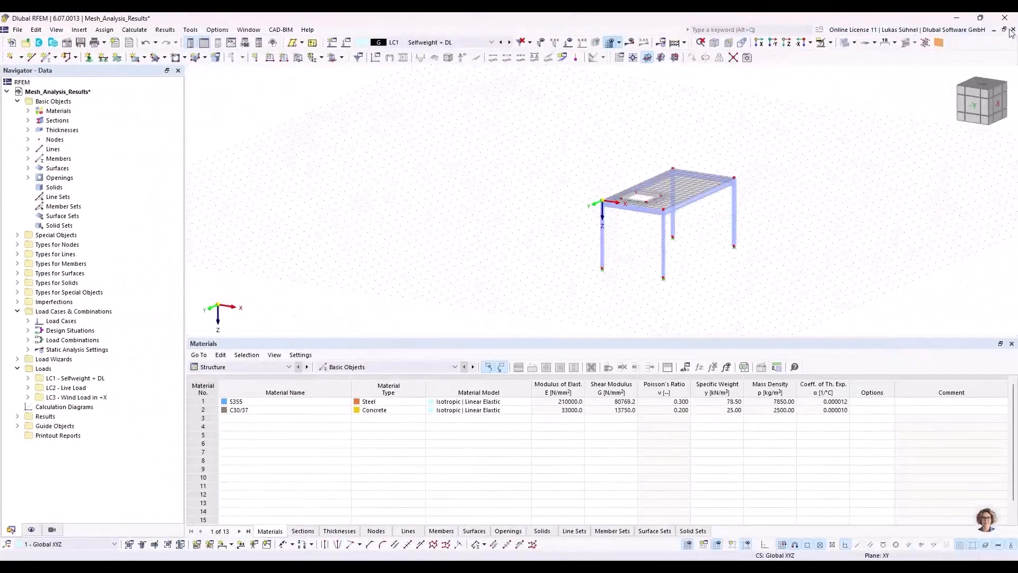
{"action": "left_click", "coordinate": [1013, 29]}
{"action": "left_click", "coordinate": [552, 335]}
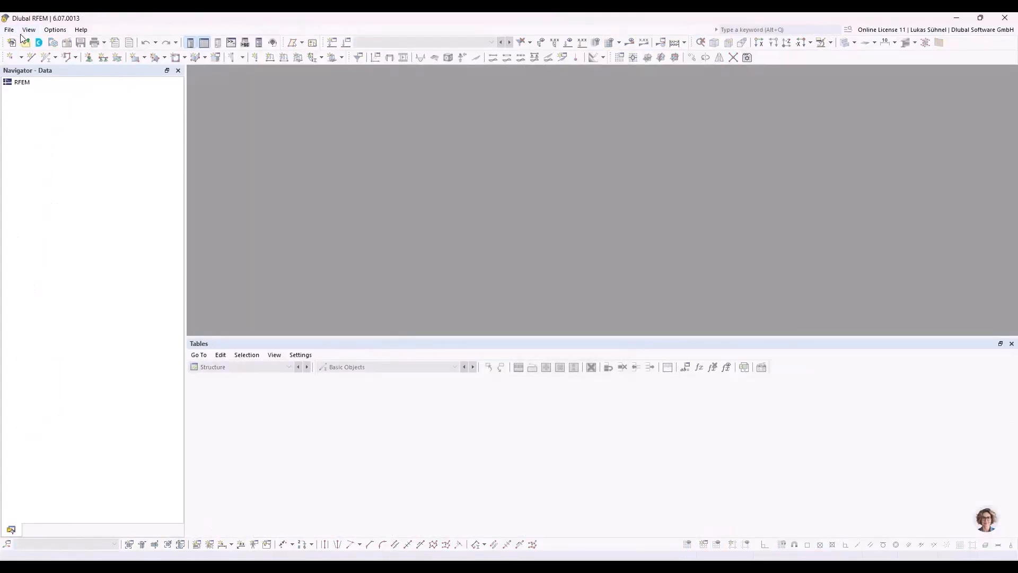
Step: Open the recent model 05_Import.rf6 in RFEM and switch back to Grasshopper
{"action": "left_click", "coordinate": [10, 29]}
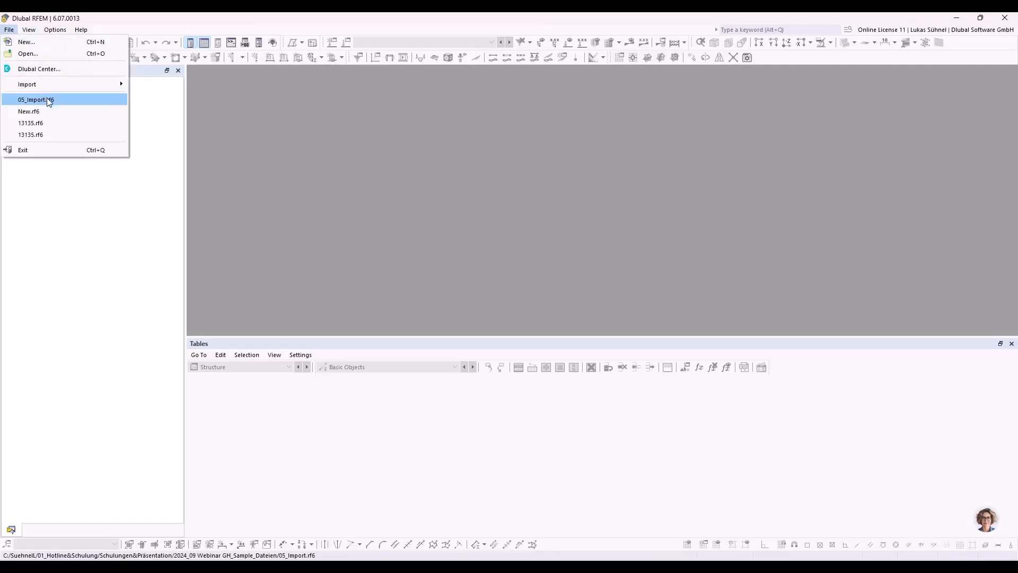
{"action": "left_click", "coordinate": [48, 101]}
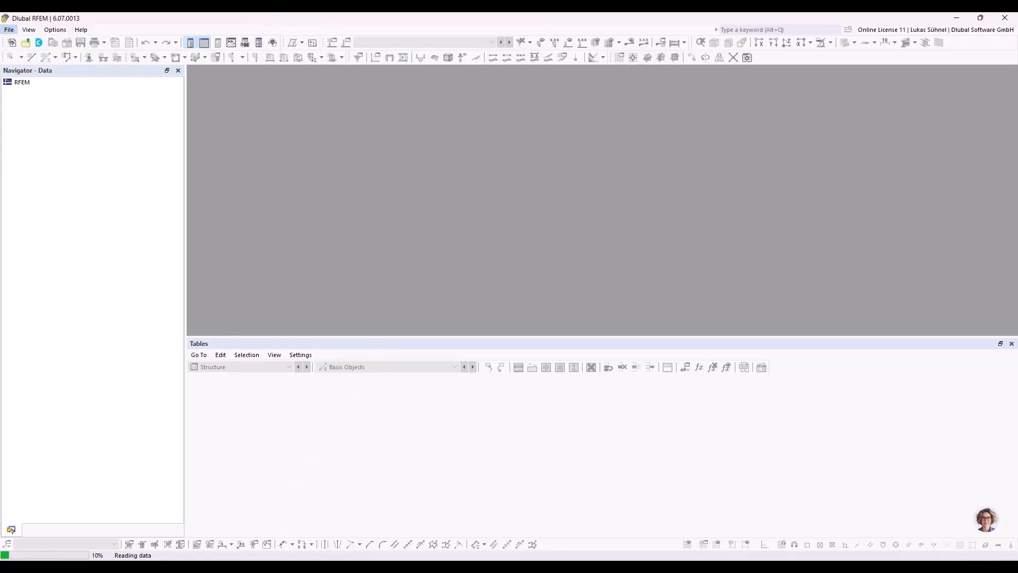
{"action": "left_click", "coordinate": [230, 565]}
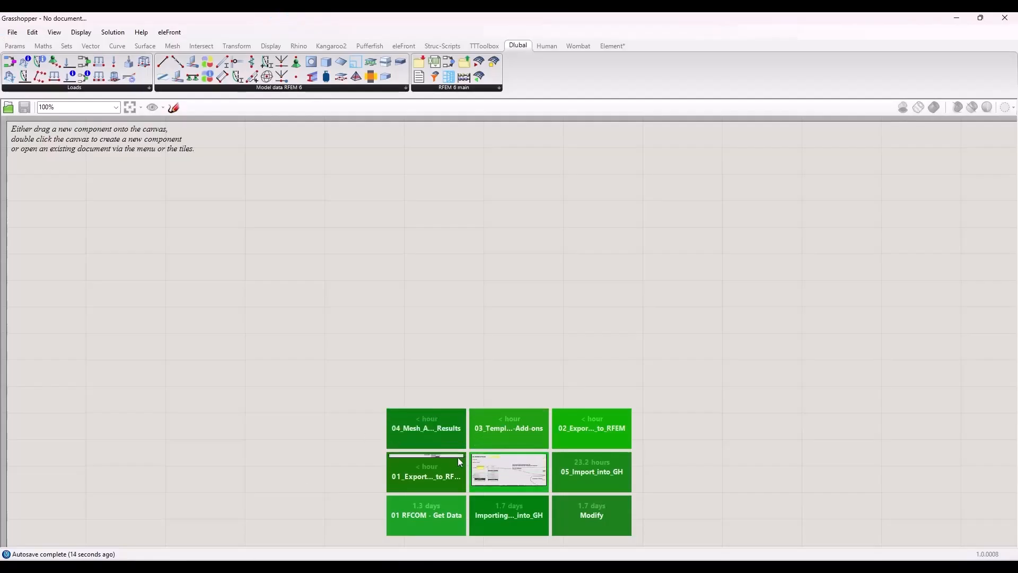
Step: Open the recent definition 05_Import_into_GH and review the general notes and the "Import complete structure" group
{"action": "left_click", "coordinate": [590, 477]}
{"action": "scroll", "coordinate": [472, 204], "scroll_direction": "up", "scroll_amount": 4}
{"action": "right_click_drag", "start_coordinate": [575, 259], "coordinate": [556, 227]}
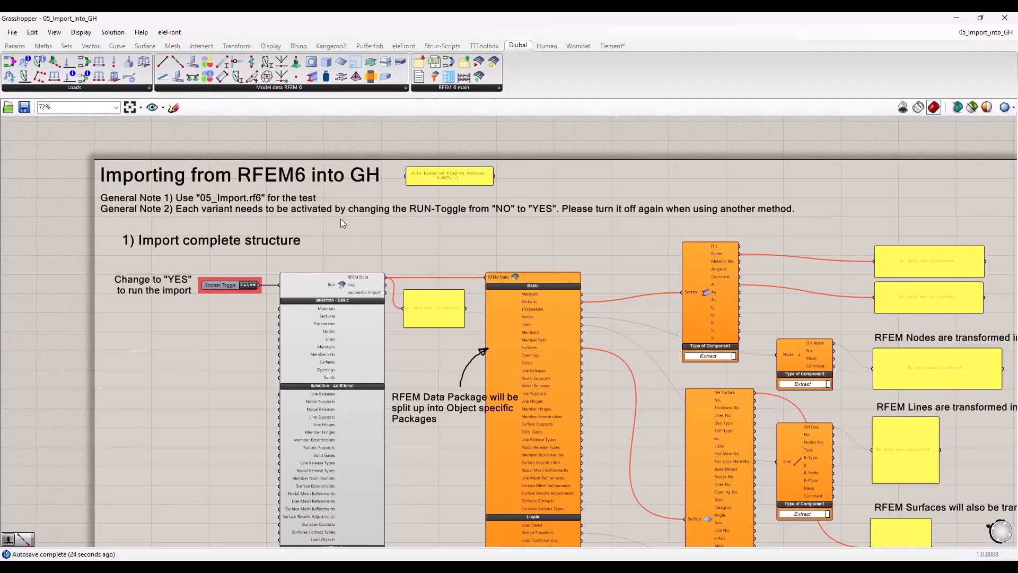
{"action": "right_click_drag", "start_coordinate": [333, 265], "coordinate": [336, 196]}
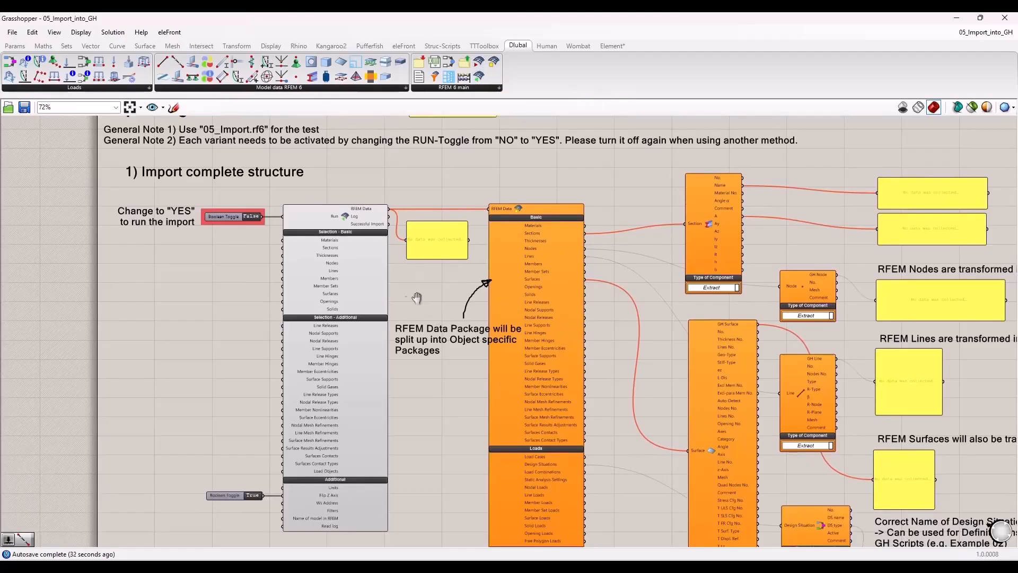
{"action": "right_click_drag", "start_coordinate": [420, 300], "coordinate": [373, 271]}
{"action": "scroll", "coordinate": [215, 272], "scroll_direction": "up", "scroll_amount": 1}
{"action": "scroll", "coordinate": [218, 253], "scroll_direction": "down", "scroll_amount": 1}
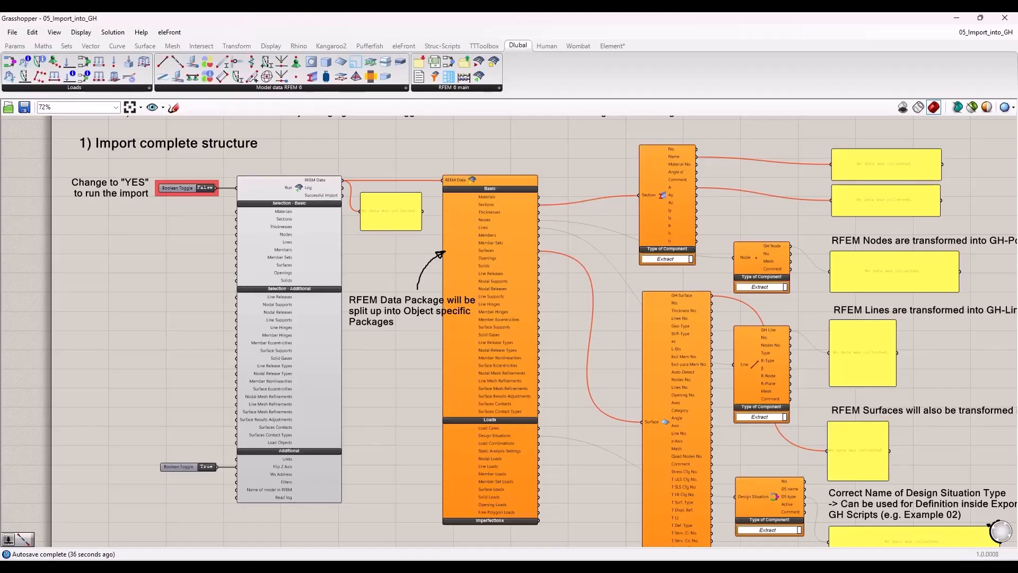
Step: Bring up the RFEM window and arrange Grasshopper and RFEM side by side, with Grasshopper on the left half
{"action": "left_click", "coordinate": [221, 563]}
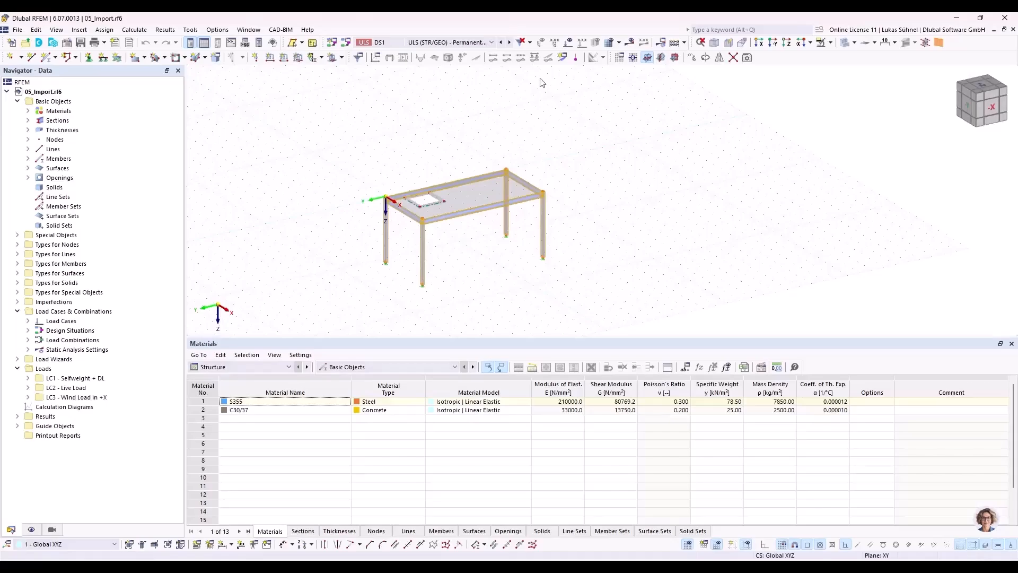
{"action": "left_click_drag", "start_coordinate": [501, 23], "coordinate": [1011, 169]}
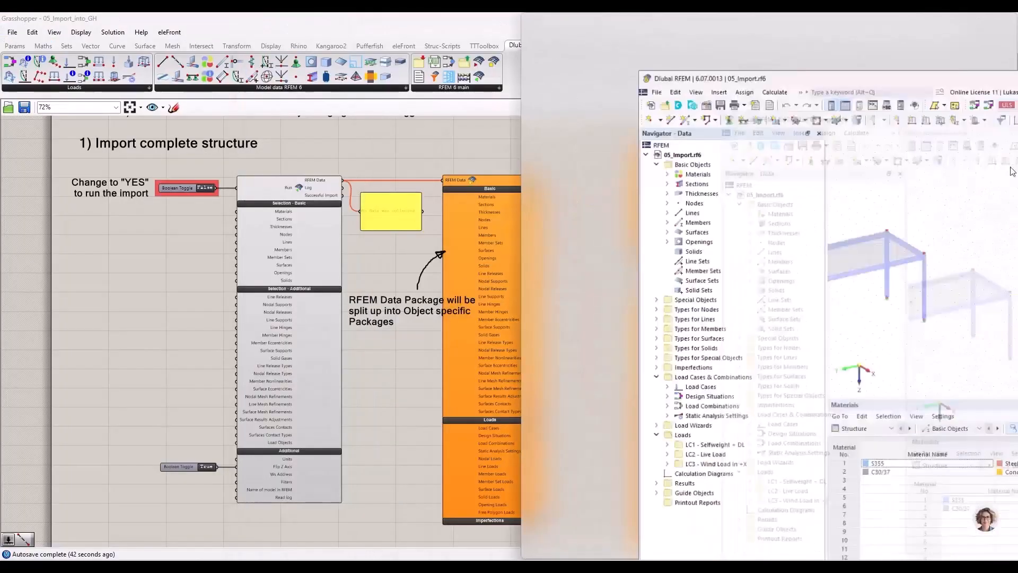
{"action": "middle_click_drag", "start_coordinate": [896, 165], "coordinate": [1005, 167]}
{"action": "left_click_drag", "start_coordinate": [377, 19], "coordinate": [2, 149]}
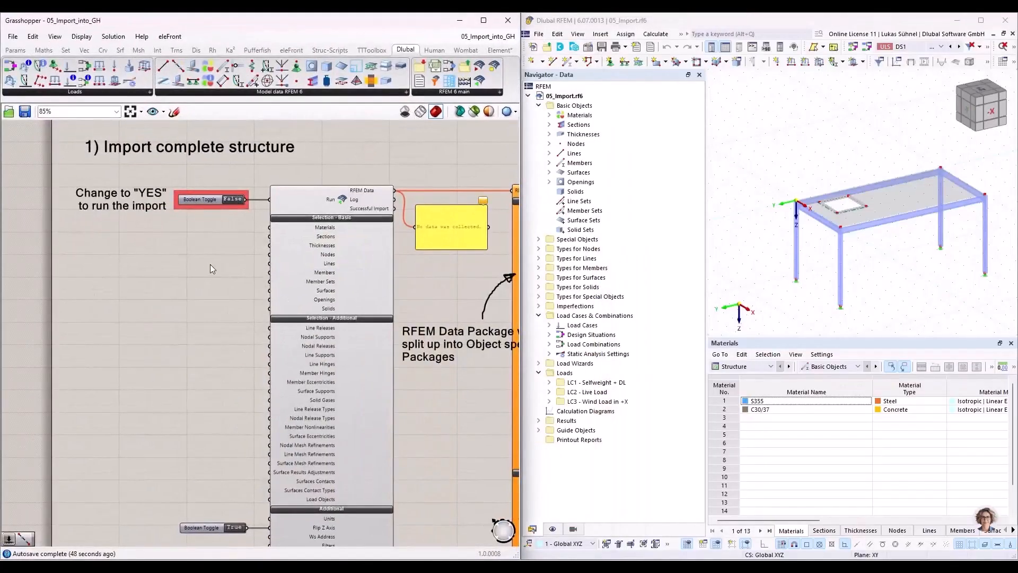
Step: Set the Run toggle of the "Import complete structure" component to True to import the RFEM model
{"action": "scroll", "coordinate": [210, 266], "scroll_direction": "down", "scroll_amount": 3}
{"action": "scroll", "coordinate": [208, 250], "scroll_direction": "up", "scroll_amount": 3}
{"action": "scroll", "coordinate": [208, 244], "scroll_direction": "down", "scroll_amount": 1}
{"action": "scroll", "coordinate": [207, 244], "scroll_direction": "up", "scroll_amount": 1}
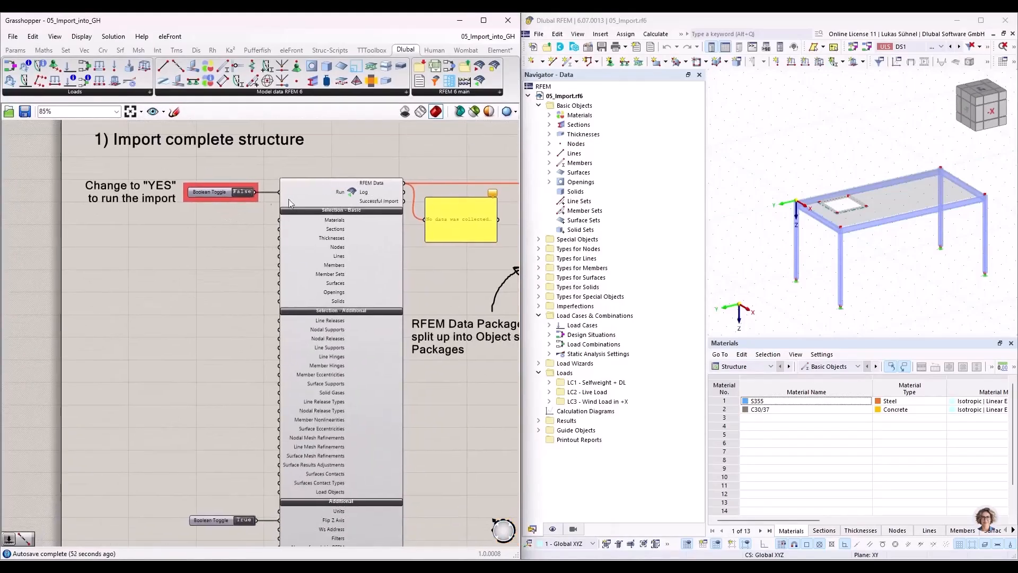
{"action": "double_click", "coordinate": [248, 193]}
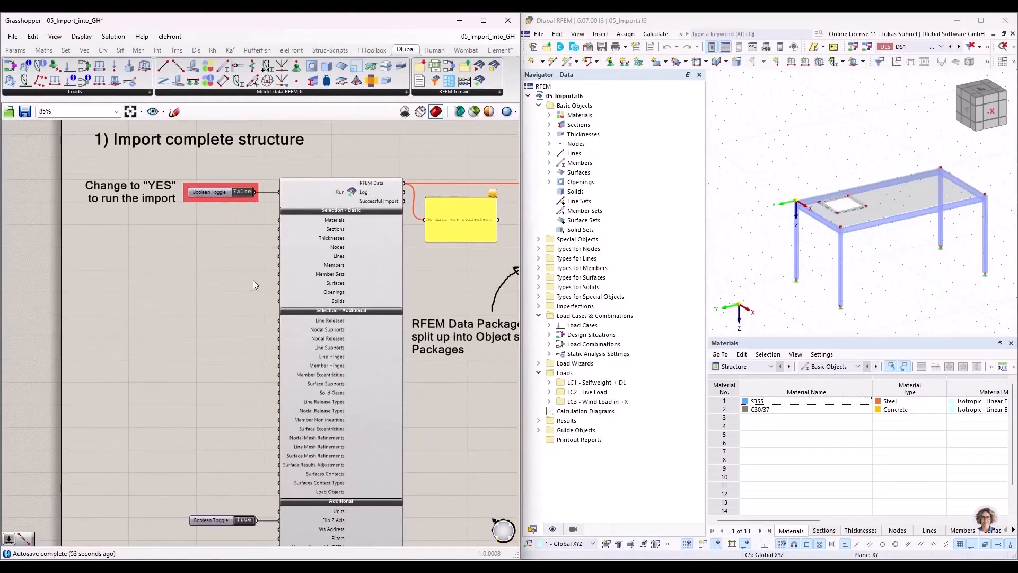
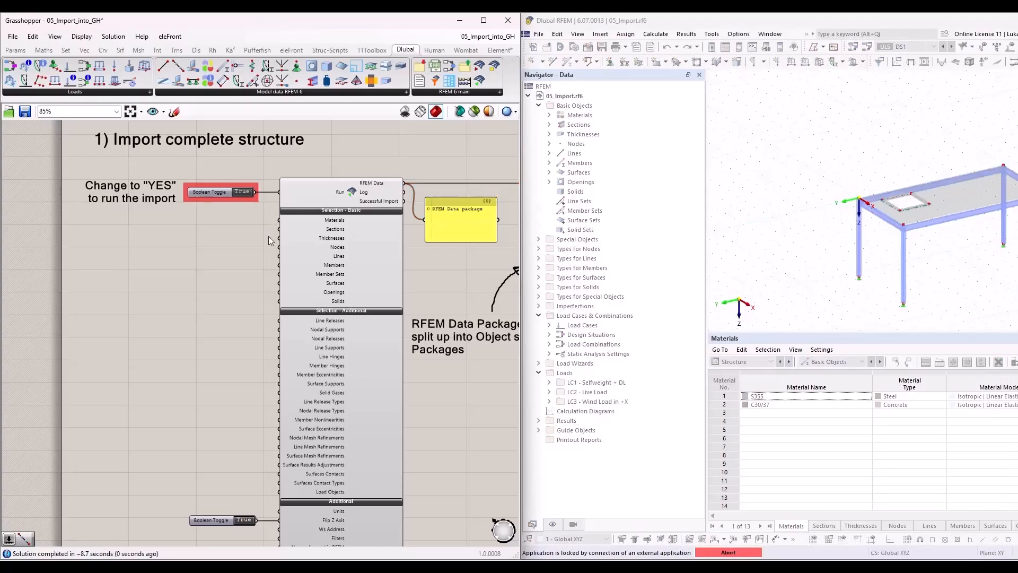
Step: Examine the panel connected to the import component's RFEM Data output
{"action": "right_click_drag", "start_coordinate": [450, 269], "coordinate": [374, 229]}
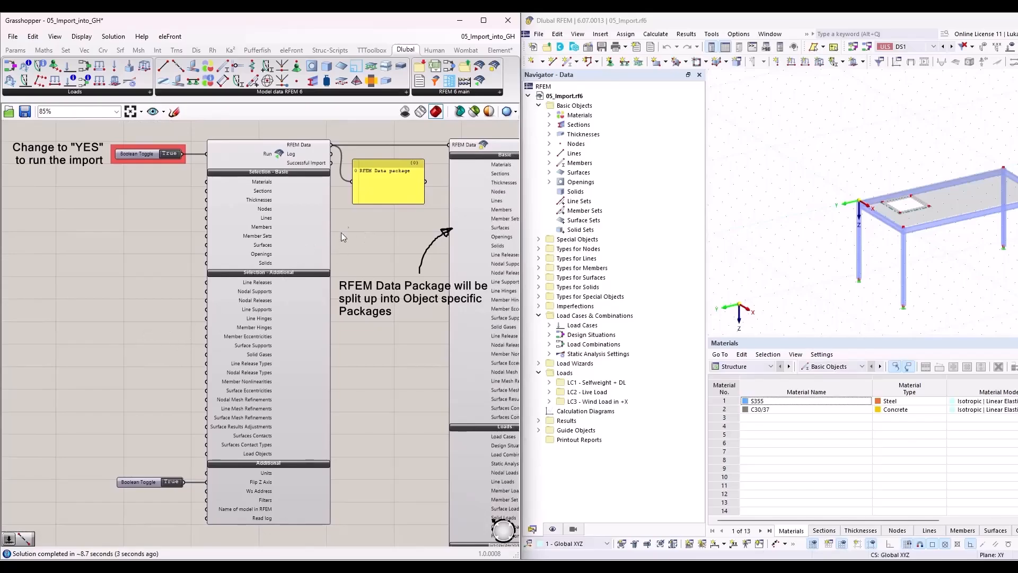
{"action": "scroll", "coordinate": [217, 287], "scroll_direction": "up", "scroll_amount": 5}
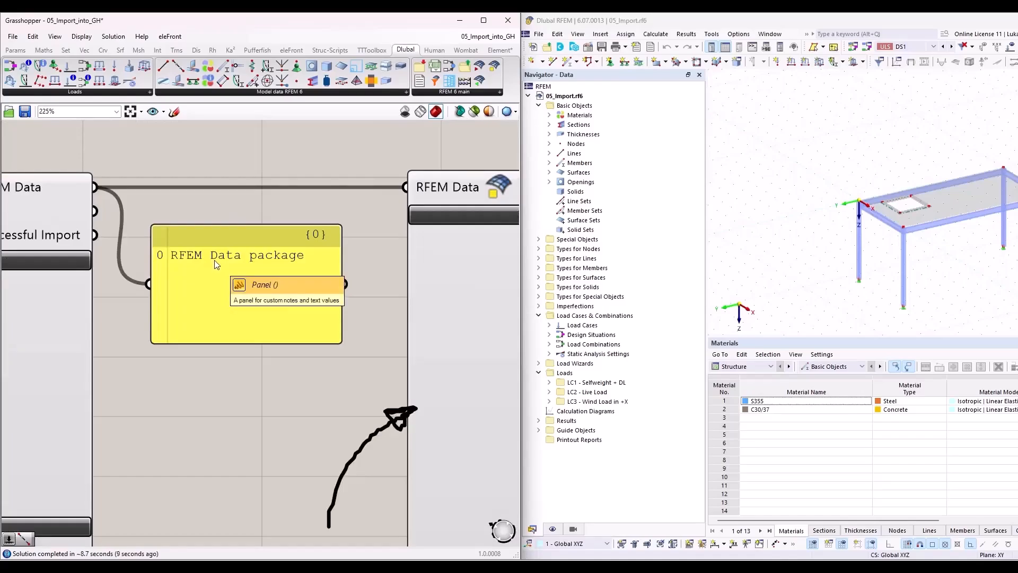
{"action": "scroll", "coordinate": [217, 262], "scroll_direction": "down", "scroll_amount": 4}
{"action": "scroll", "coordinate": [201, 255], "scroll_direction": "up", "scroll_amount": 4}
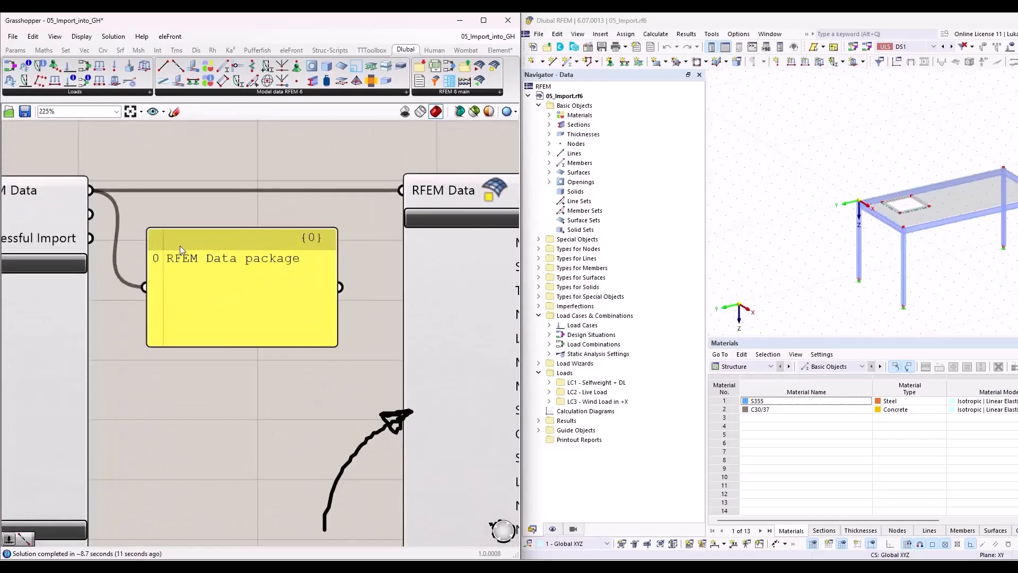
{"action": "scroll", "coordinate": [180, 246], "scroll_direction": "down", "scroll_amount": 2}
{"action": "scroll", "coordinate": [221, 347], "scroll_direction": "down", "scroll_amount": 2}
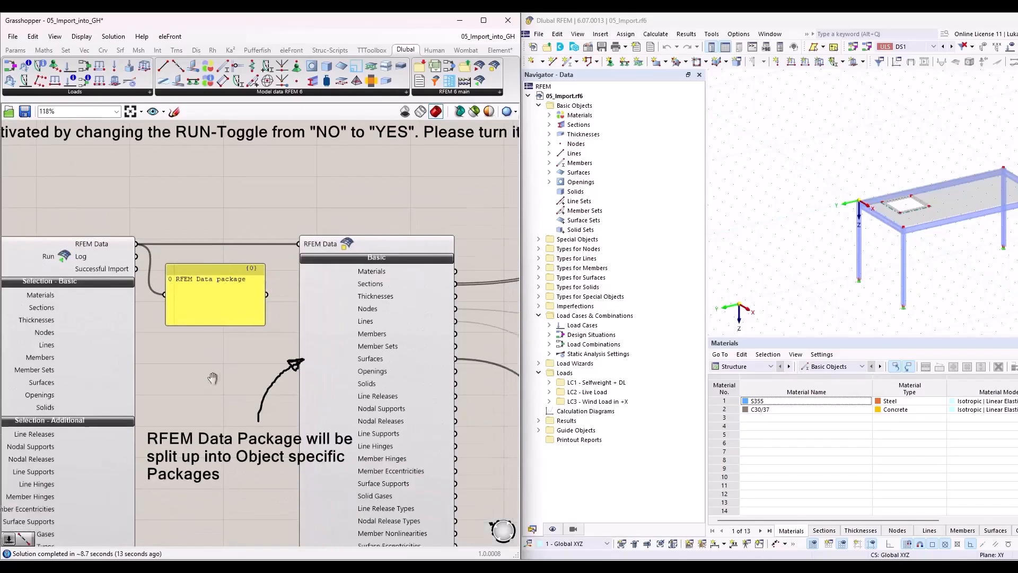
Step: Examine the RFEM Data component's object outputs, checking the Sections list and its link to the Section component
{"action": "right_click_drag", "start_coordinate": [213, 378], "coordinate": [94, 250]}
{"action": "scroll", "coordinate": [159, 270], "scroll_direction": "down", "scroll_amount": 1}
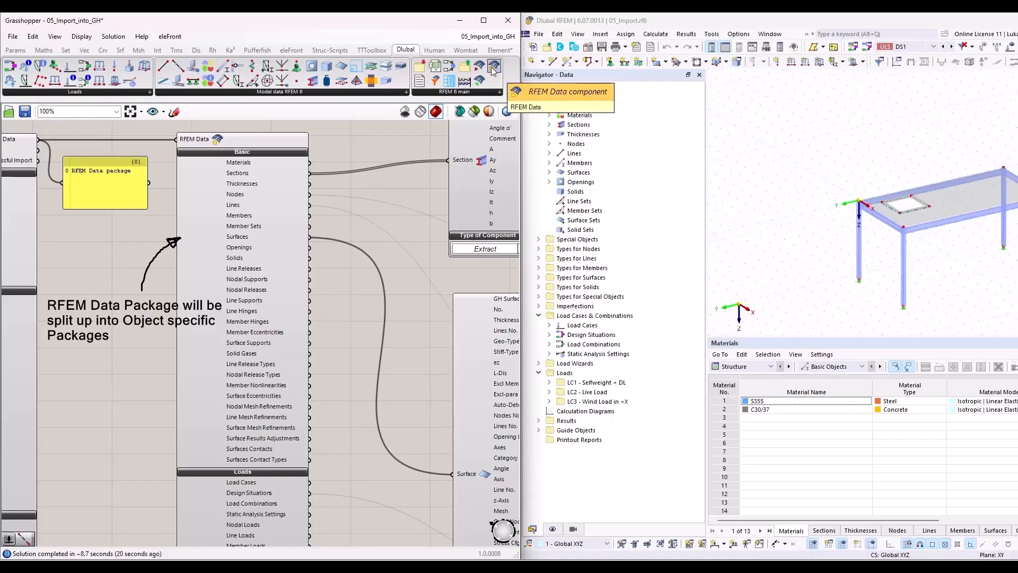
{"action": "scroll", "coordinate": [266, 164], "scroll_direction": "up", "scroll_amount": 2}
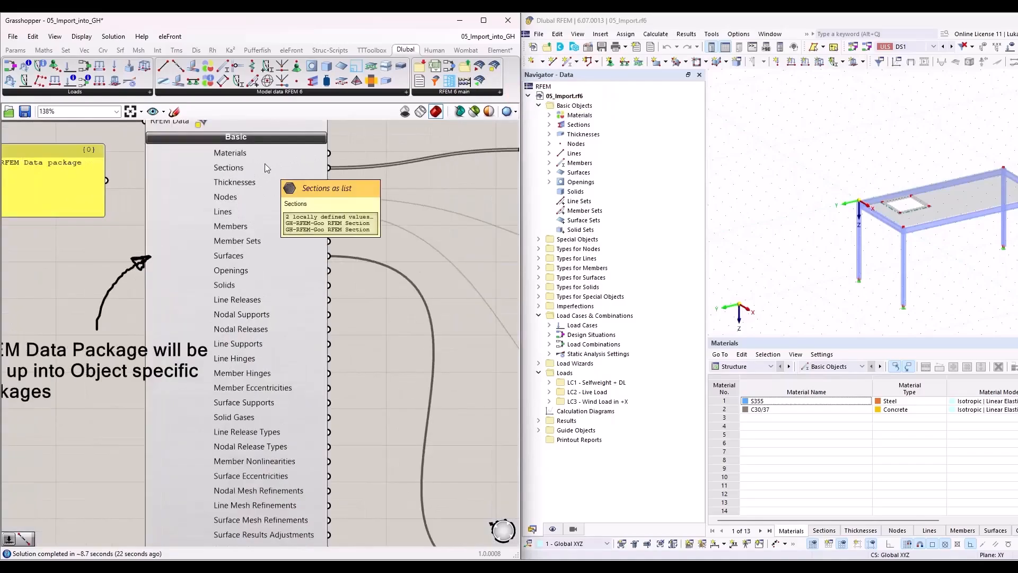
{"action": "mouse_move", "coordinate": [268, 165]}
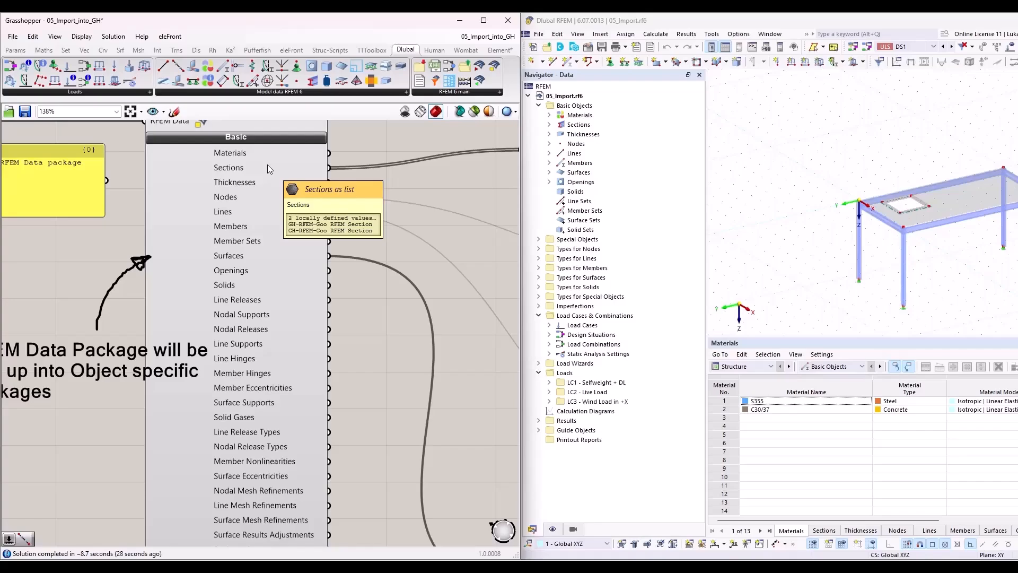
{"action": "right_click_drag", "start_coordinate": [434, 136], "coordinate": [320, 192]}
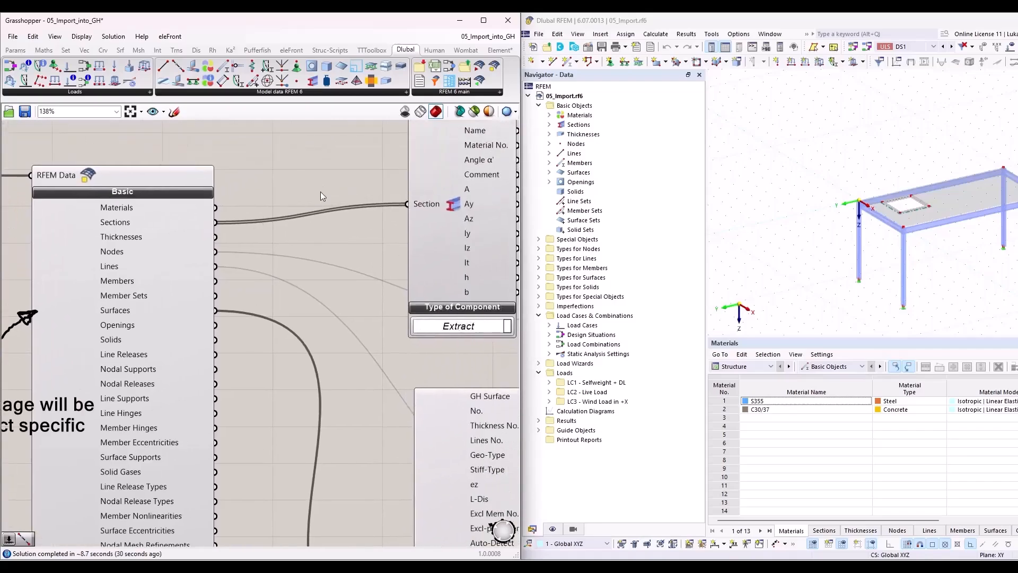
{"action": "scroll", "coordinate": [318, 193], "scroll_direction": "down", "scroll_amount": 2}
{"action": "right_click_drag", "start_coordinate": [187, 224], "coordinate": [90, 256]}
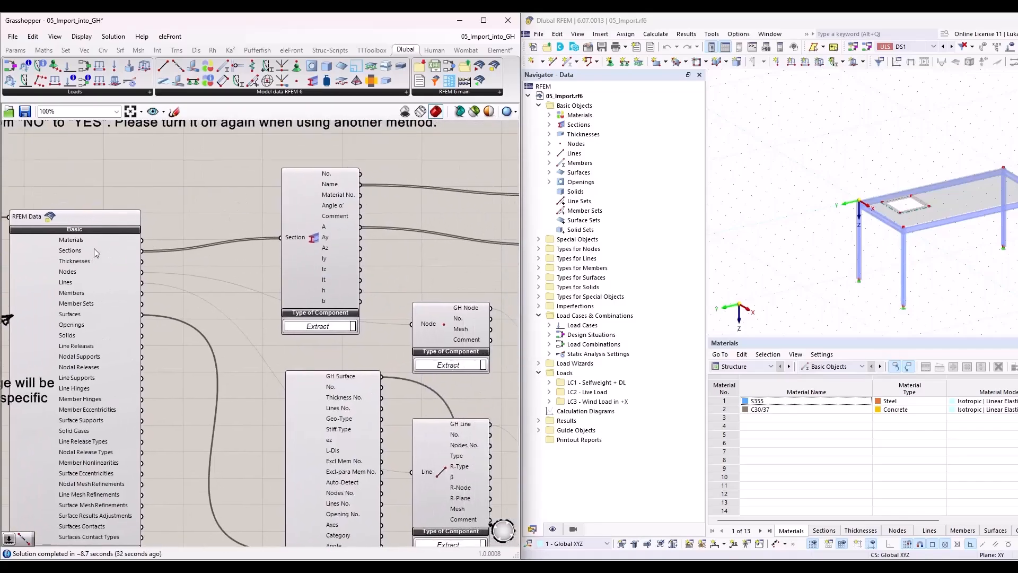
{"action": "mouse_move", "coordinate": [96, 248]}
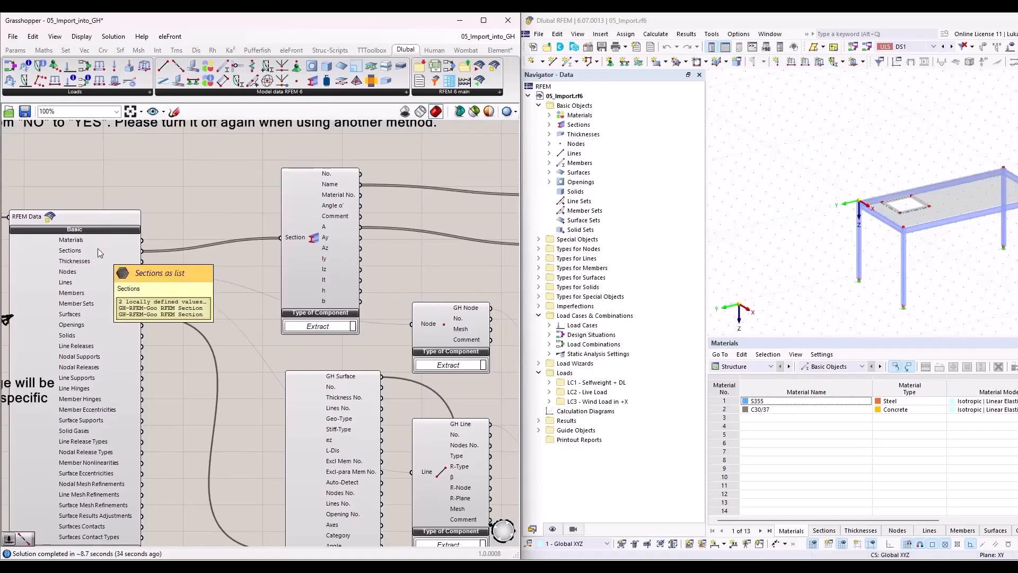
Step: Place a Section component on the canvas above the existing Section component
{"action": "scroll", "coordinate": [423, 226], "scroll_direction": "up", "scroll_amount": 2}
{"action": "right_click_drag", "start_coordinate": [378, 265], "coordinate": [337, 298]}
{"action": "scroll", "coordinate": [212, 273], "scroll_direction": "down", "scroll_amount": 1}
{"action": "right_click_drag", "start_coordinate": [147, 212], "coordinate": [214, 335]}
{"action": "scroll", "coordinate": [273, 271], "scroll_direction": "down", "scroll_amount": 1}
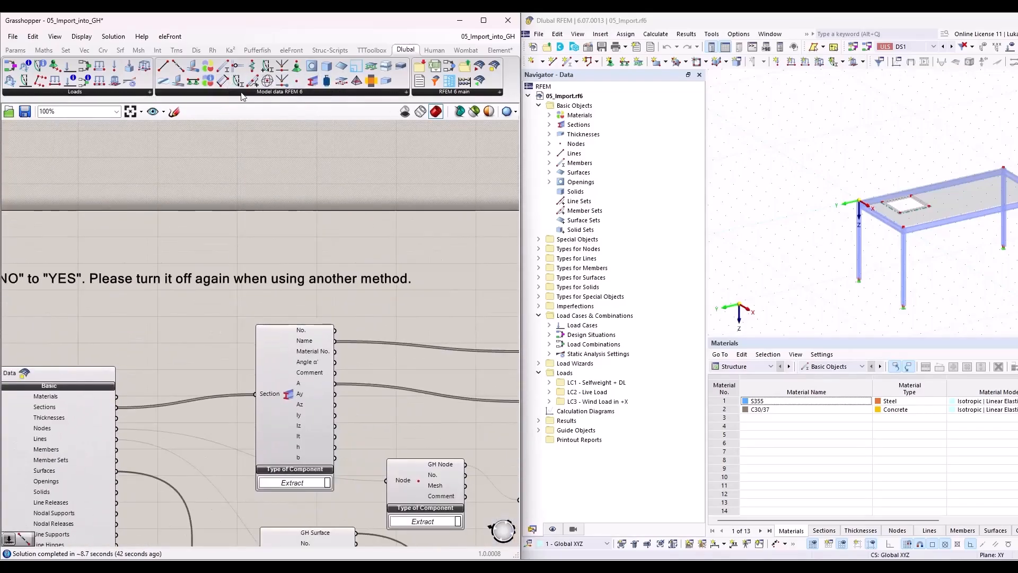
{"action": "left_click_drag", "start_coordinate": [312, 80], "coordinate": [317, 172]}
{"action": "left_click", "coordinate": [306, 203]}
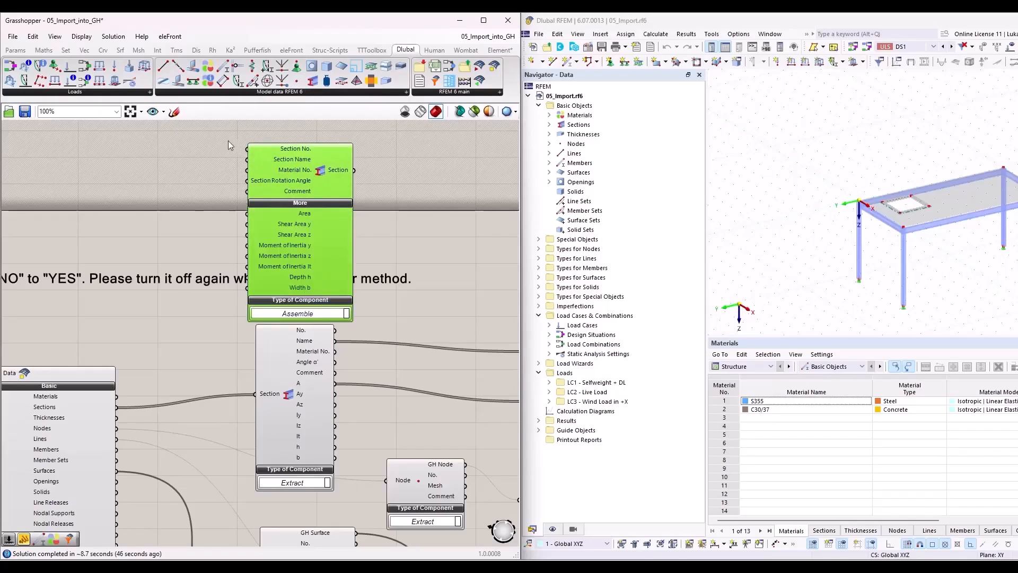
Step: Switch the added Section component's type to Extract and delete the component
{"action": "mouse_move", "coordinate": [286, 208]}
{"action": "left_mouse_down"}
{"action": "mouse_move", "coordinate": [298, 231]}
{"action": "mouse_move", "coordinate": [292, 216]}
{"action": "left_mouse_up"}
{"action": "left_click", "coordinate": [323, 290]}
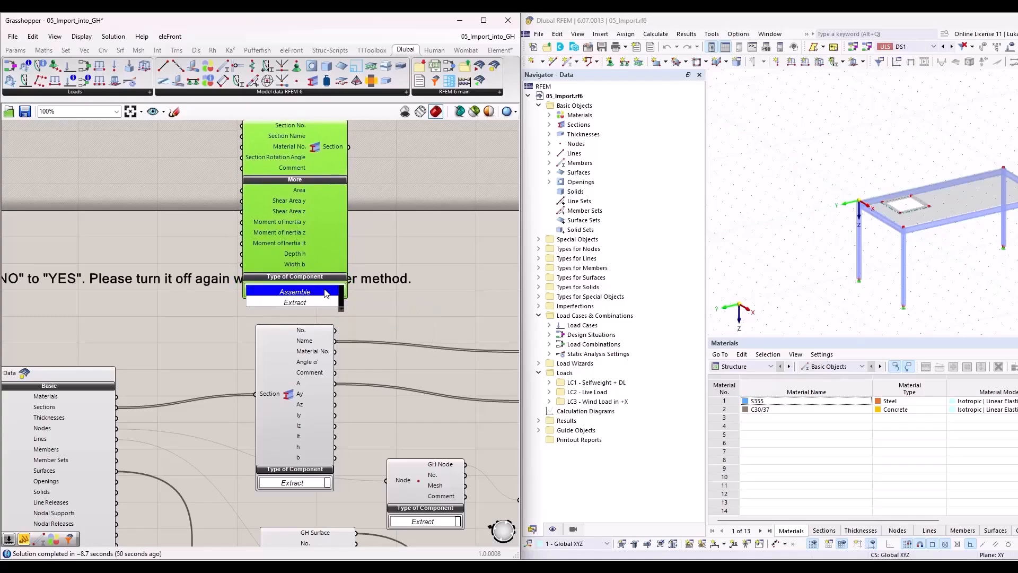
{"action": "left_click", "coordinate": [318, 303]}
{"action": "left_click_drag", "start_coordinate": [344, 151], "coordinate": [319, 192]}
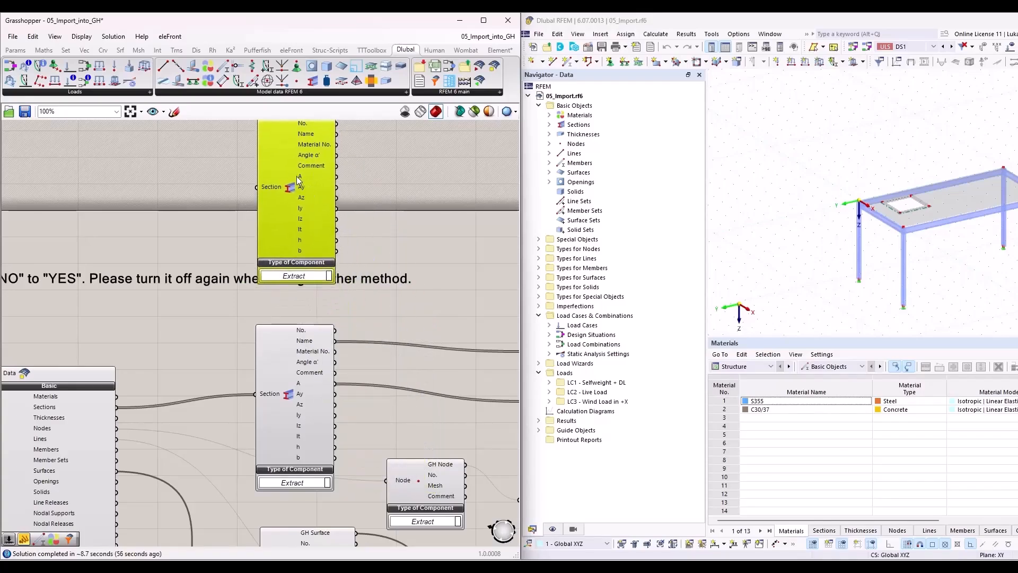
{"action": "key", "text": "Delete"}
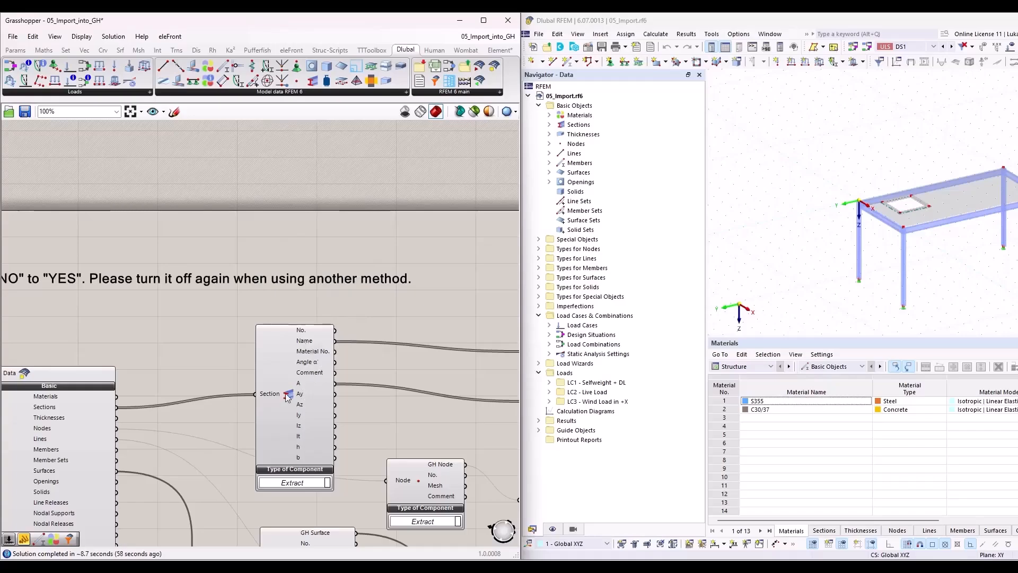
Step: Check the panels showing the names and areas extracted from the imported sections
{"action": "right_click_drag", "start_coordinate": [383, 431], "coordinate": [171, 288]}
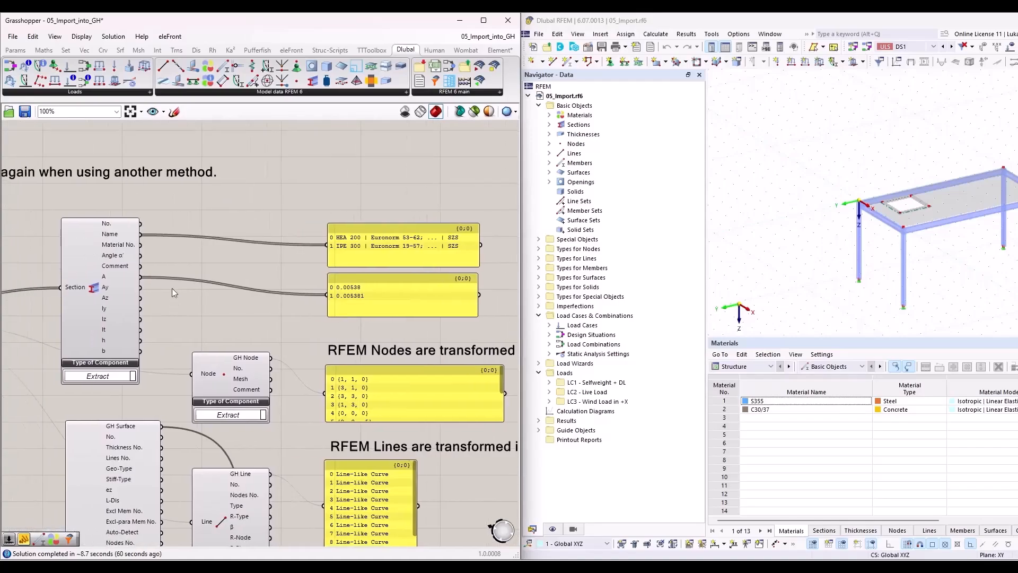
{"action": "left_click", "coordinate": [397, 246]}
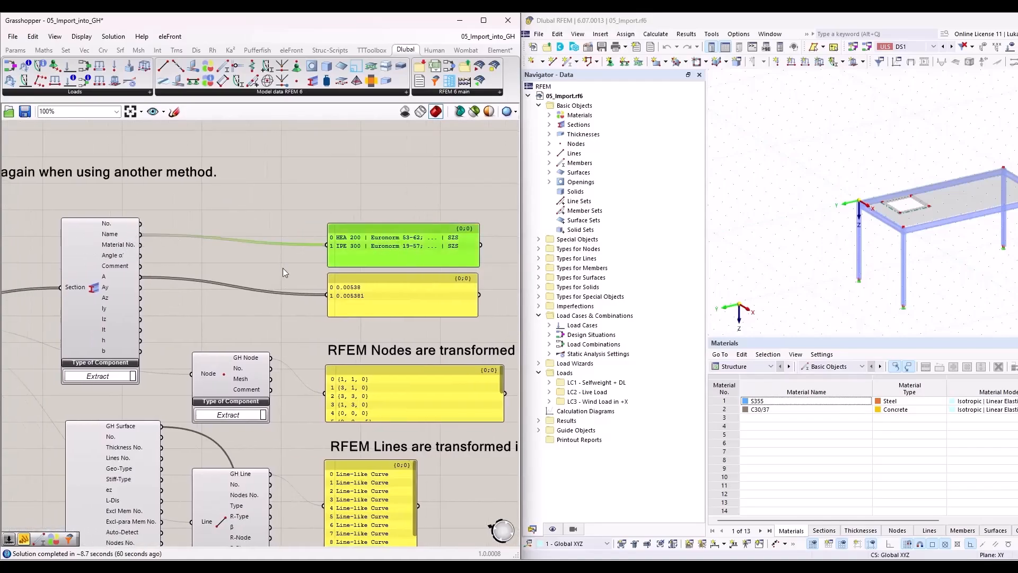
{"action": "left_click", "coordinate": [361, 294]}
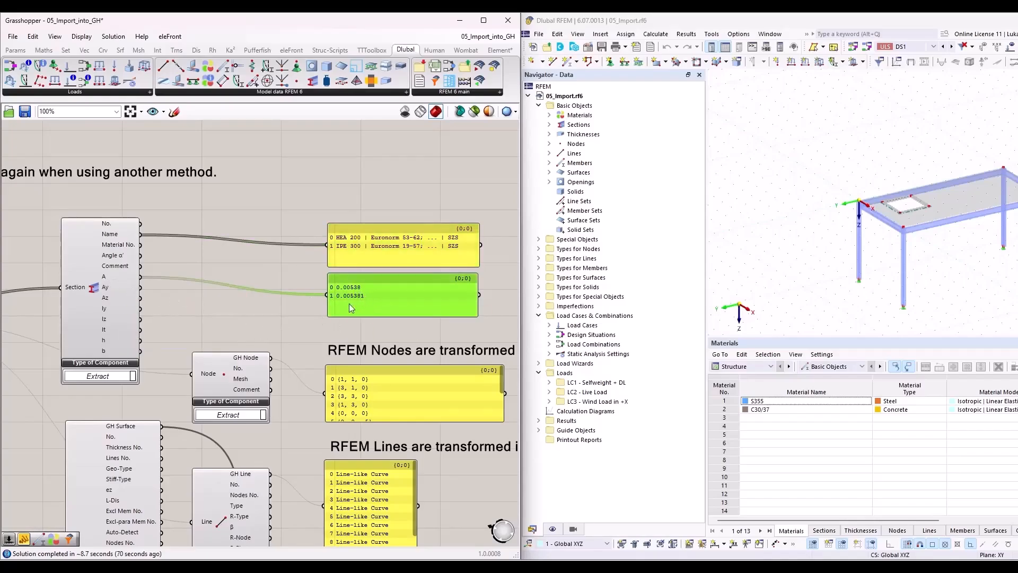
Step: Examine the panels with the extracted node points, lines, surfaces and design situation type
{"action": "right_click_drag", "start_coordinate": [294, 425], "coordinate": [373, 301]}
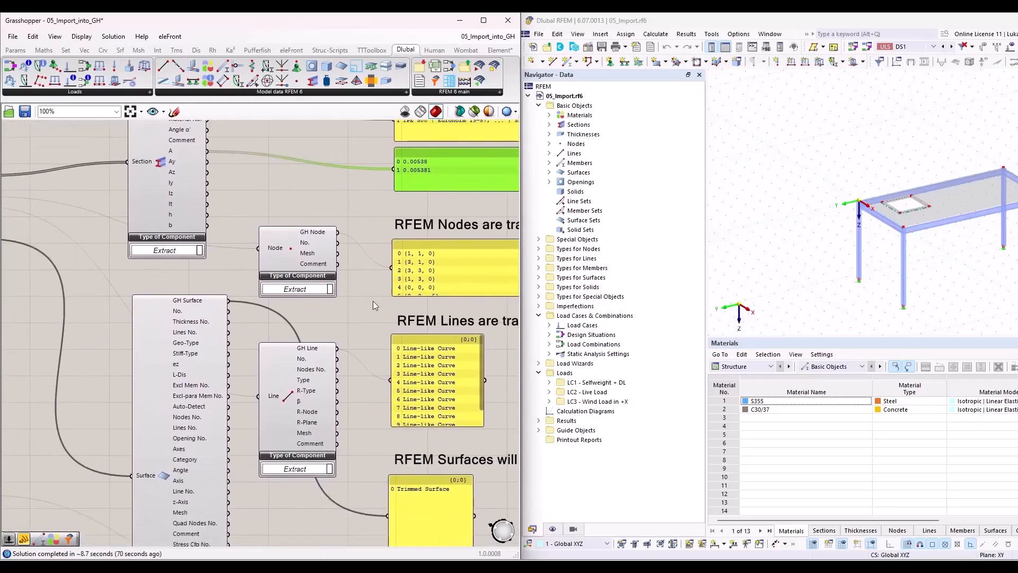
{"action": "scroll", "coordinate": [373, 300], "scroll_direction": "down", "scroll_amount": 3}
{"action": "scroll", "coordinate": [132, 252], "scroll_direction": "up", "scroll_amount": 2}
{"action": "scroll", "coordinate": [117, 228], "scroll_direction": "up", "scroll_amount": 1}
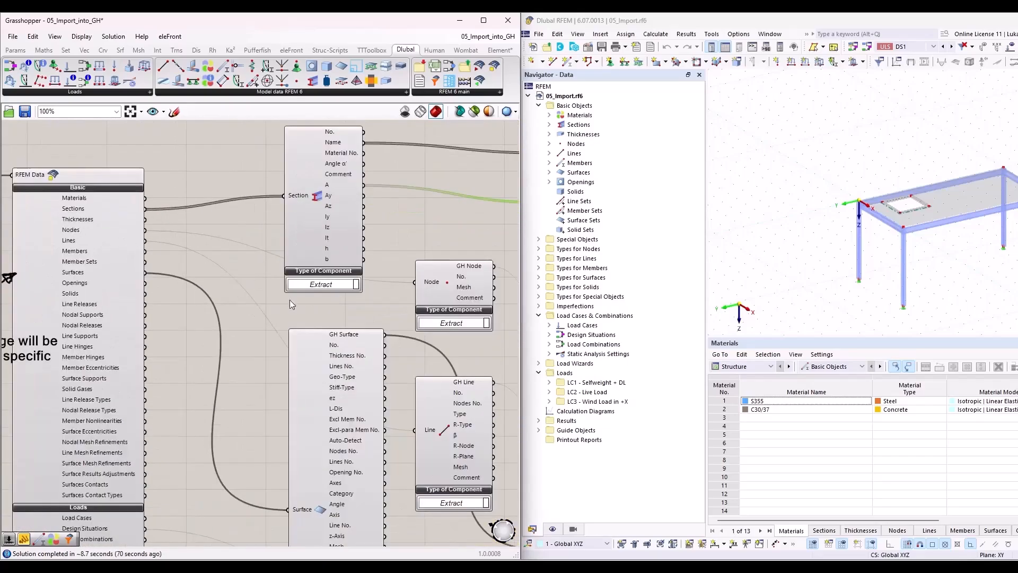
{"action": "right_click_drag", "start_coordinate": [450, 339], "coordinate": [279, 274]}
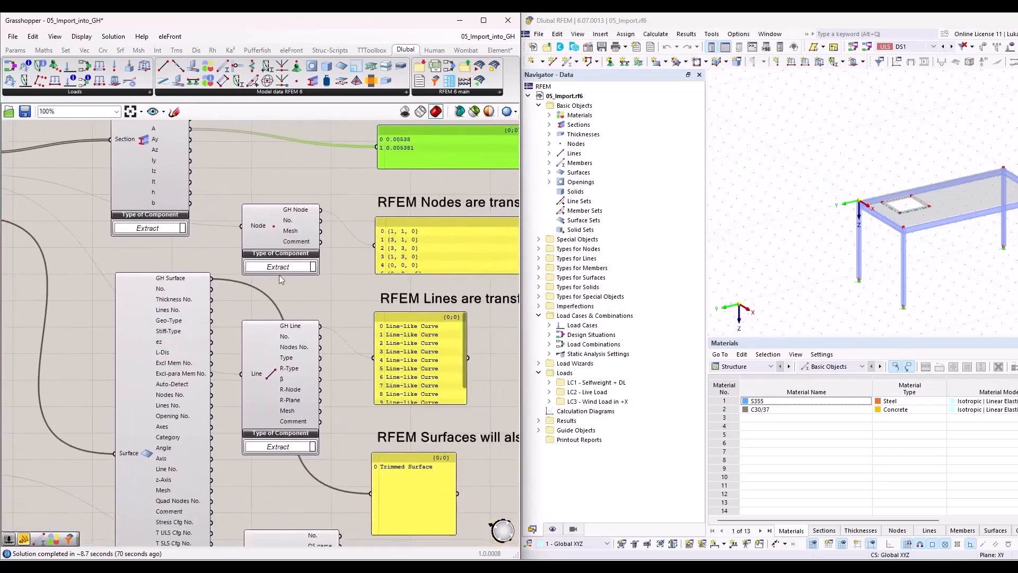
{"action": "left_click", "coordinate": [423, 256]}
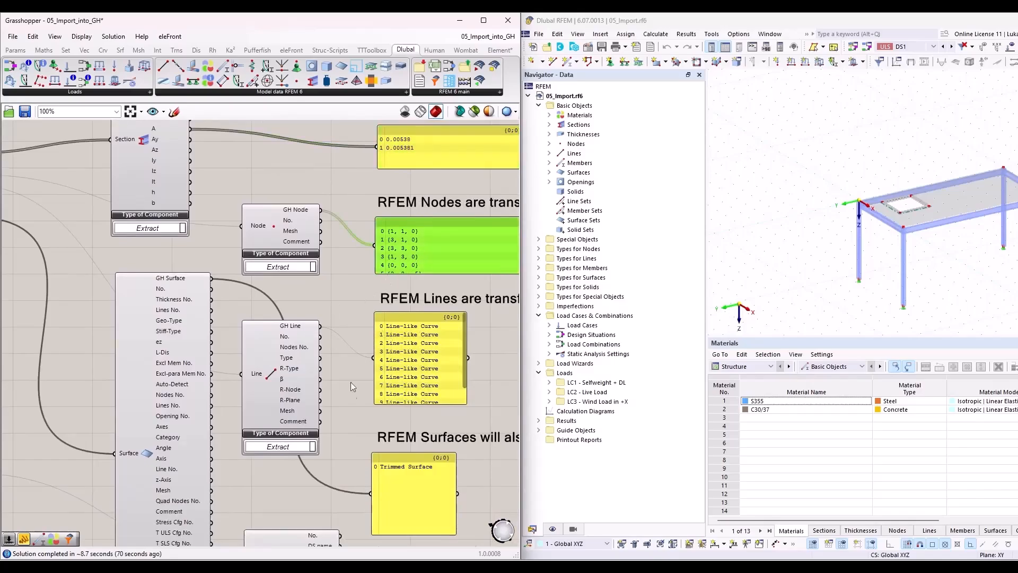
{"action": "right_click_drag", "start_coordinate": [363, 421], "coordinate": [374, 286]}
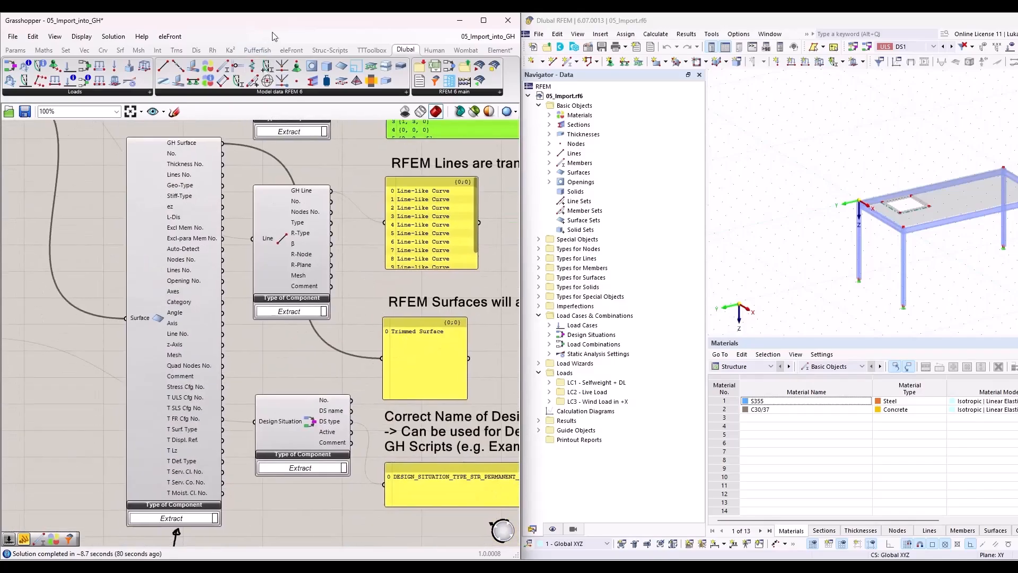
Step: Move the Grasshopper window aside to inspect the imported geometry in Rhino, and dock it back beside RFEM
{"action": "left_click_drag", "start_coordinate": [275, 30], "coordinate": [629, 377]}
{"action": "scroll", "coordinate": [234, 177], "scroll_direction": "down", "scroll_amount": 4}
{"action": "scroll", "coordinate": [262, 280], "scroll_direction": "up", "scroll_amount": 6}
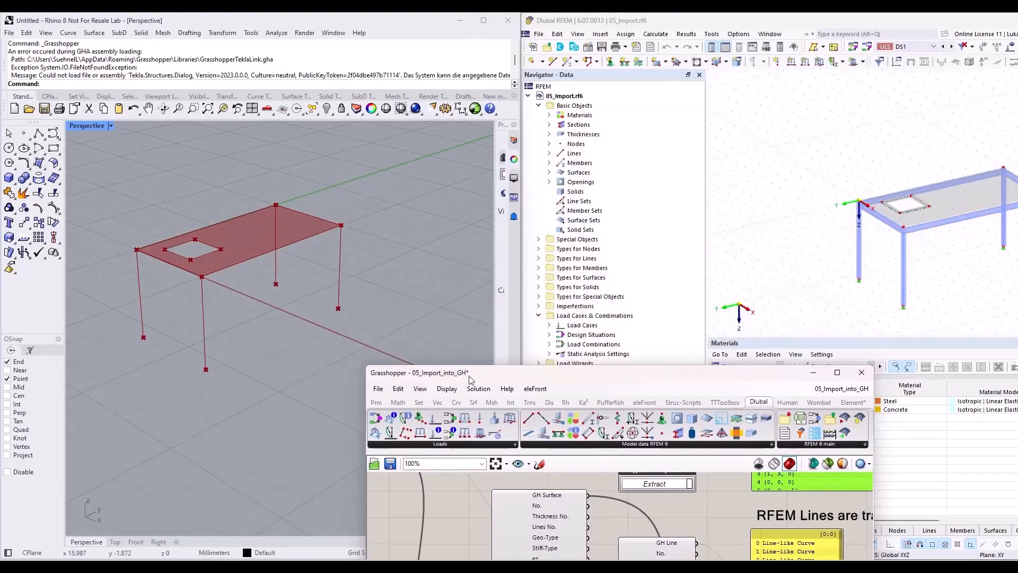
{"action": "left_click_drag", "start_coordinate": [474, 378], "coordinate": [504, 319]}
{"action": "left_click_drag", "start_coordinate": [83, 175], "coordinate": [365, 387]}
{"action": "left_click_drag", "start_coordinate": [531, 314], "coordinate": [2, 199]}
Step: Set the Run toggle of the complete-structure import example to False
{"action": "scroll", "coordinate": [293, 353], "scroll_direction": "down", "scroll_amount": 3}
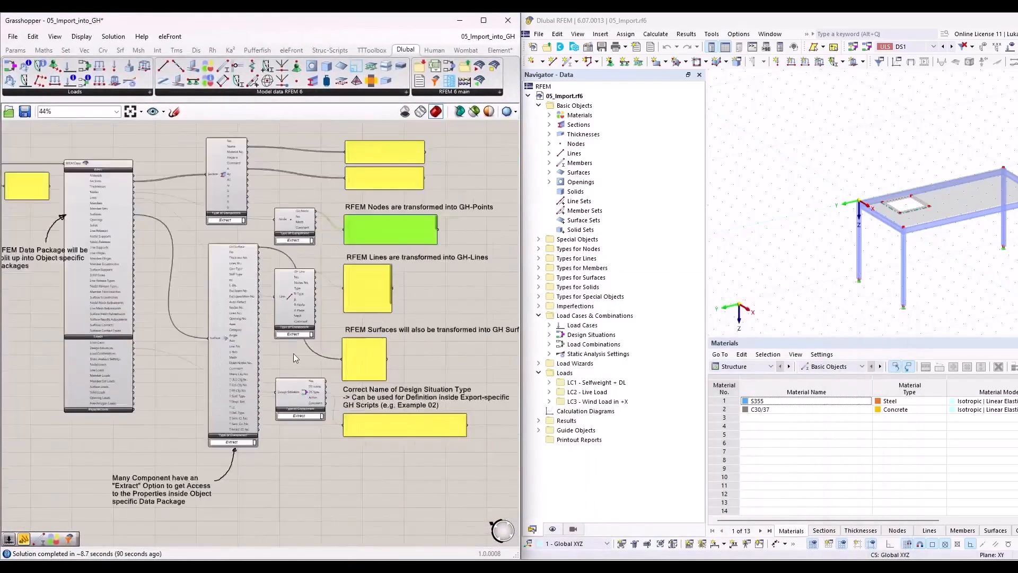
{"action": "scroll", "coordinate": [303, 399], "scroll_direction": "up", "scroll_amount": 2}
{"action": "scroll", "coordinate": [295, 410], "scroll_direction": "up", "scroll_amount": 1}
{"action": "scroll", "coordinate": [272, 428], "scroll_direction": "down", "scroll_amount": 1}
{"action": "mouse_move", "coordinate": [324, 466]}
{"action": "right_mouse_down"}
{"action": "mouse_move", "coordinate": [307, 444]}
{"action": "mouse_move", "coordinate": [395, 360]}
{"action": "right_mouse_up"}
{"action": "scroll", "coordinate": [395, 360], "scroll_direction": "down", "scroll_amount": 4}
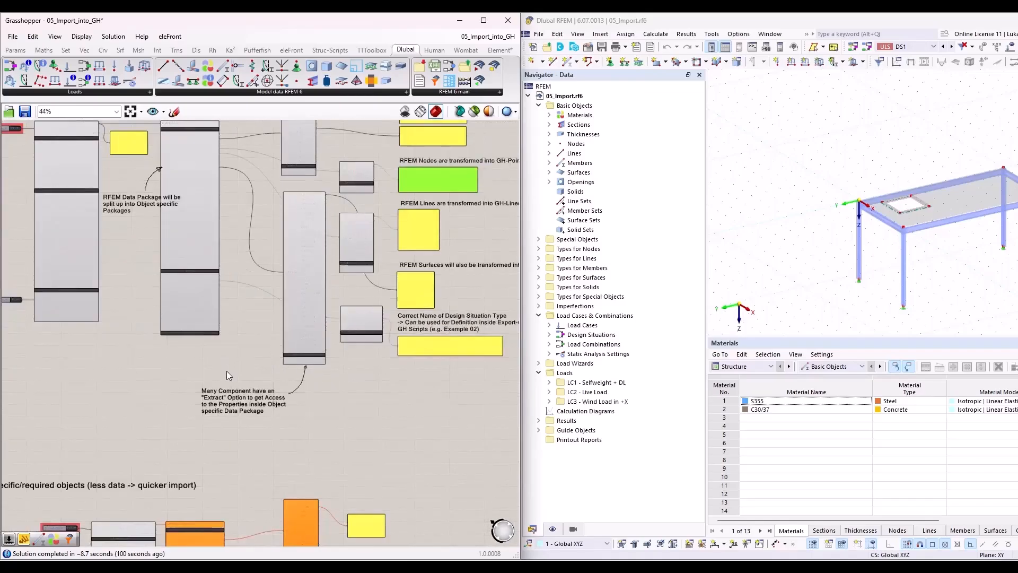
{"action": "right_click_drag", "start_coordinate": [229, 369], "coordinate": [359, 213]}
{"action": "scroll", "coordinate": [349, 215], "scroll_direction": "down", "scroll_amount": 2}
{"action": "right_click_drag", "start_coordinate": [270, 189], "coordinate": [259, 393]}
{"action": "scroll", "coordinate": [174, 224], "scroll_direction": "up", "scroll_amount": 6}
{"action": "scroll", "coordinate": [237, 258], "scroll_direction": "up", "scroll_amount": 3}
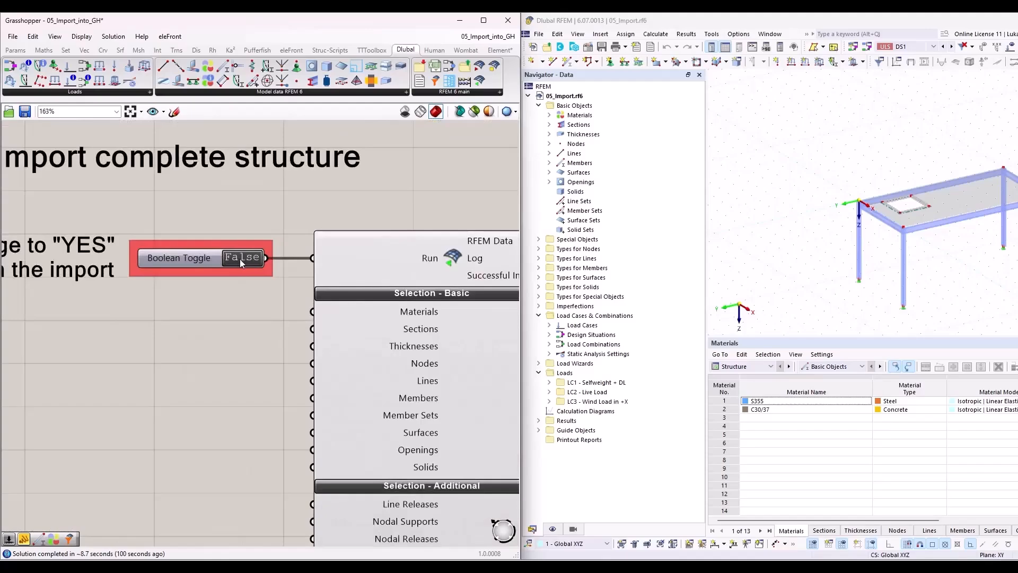
{"action": "scroll", "coordinate": [193, 208], "scroll_direction": "down", "scroll_amount": 5}
{"action": "scroll", "coordinate": [193, 208], "scroll_direction": "down", "scroll_amount": 2}
{"action": "scroll", "coordinate": [250, 243], "scroll_direction": "up", "scroll_amount": 3}
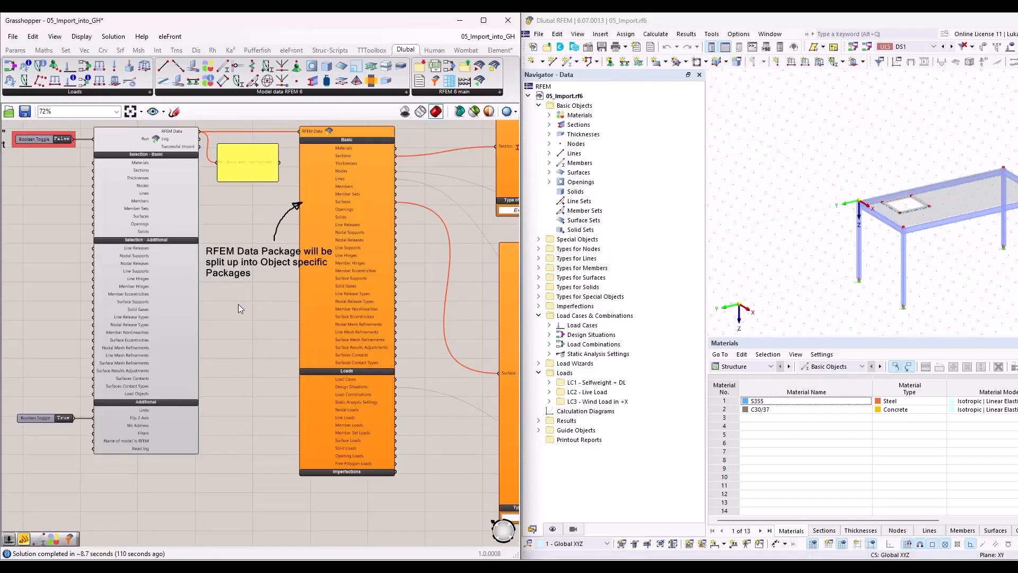
Step: Examine the setup and notes of example 2 for importing only specific or required objects
{"action": "scroll", "coordinate": [232, 291], "scroll_direction": "down", "scroll_amount": 3}
{"action": "right_click_drag", "start_coordinate": [273, 477], "coordinate": [221, 169]}
{"action": "scroll", "coordinate": [241, 170], "scroll_direction": "down", "scroll_amount": 1}
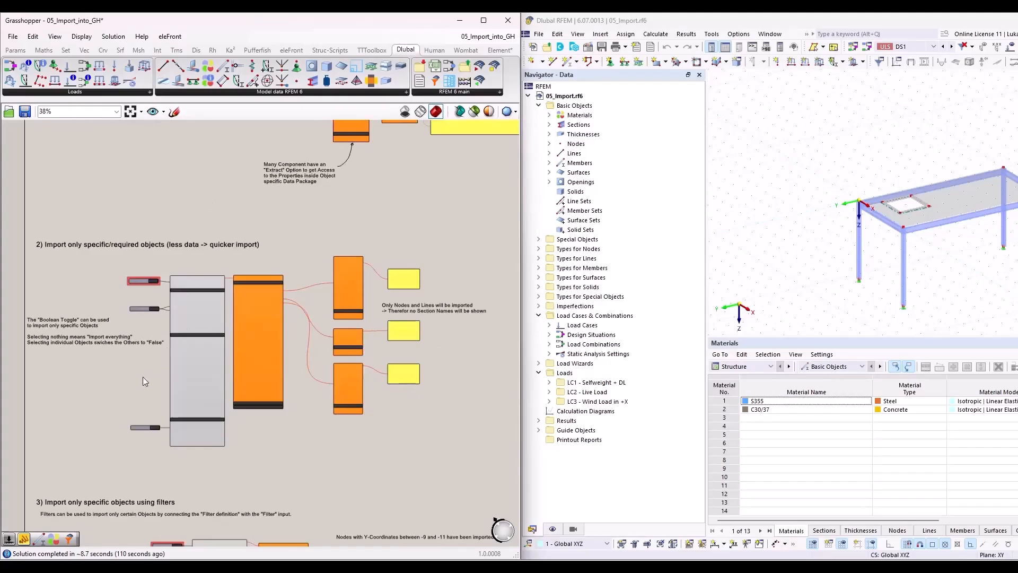
{"action": "scroll", "coordinate": [91, 392], "scroll_direction": "up", "scroll_amount": 5}
{"action": "mouse_move", "coordinate": [126, 383]}
{"action": "right_mouse_down"}
{"action": "mouse_move", "coordinate": [214, 381]}
{"action": "mouse_move", "coordinate": [205, 418]}
{"action": "right_mouse_up"}
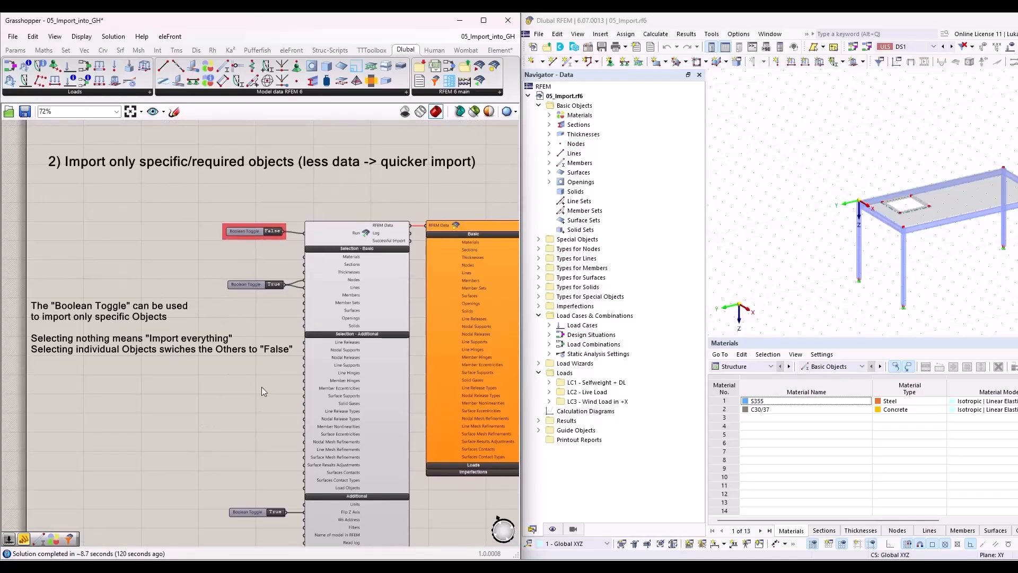
{"action": "scroll", "coordinate": [263, 323], "scroll_direction": "up", "scroll_amount": 3}
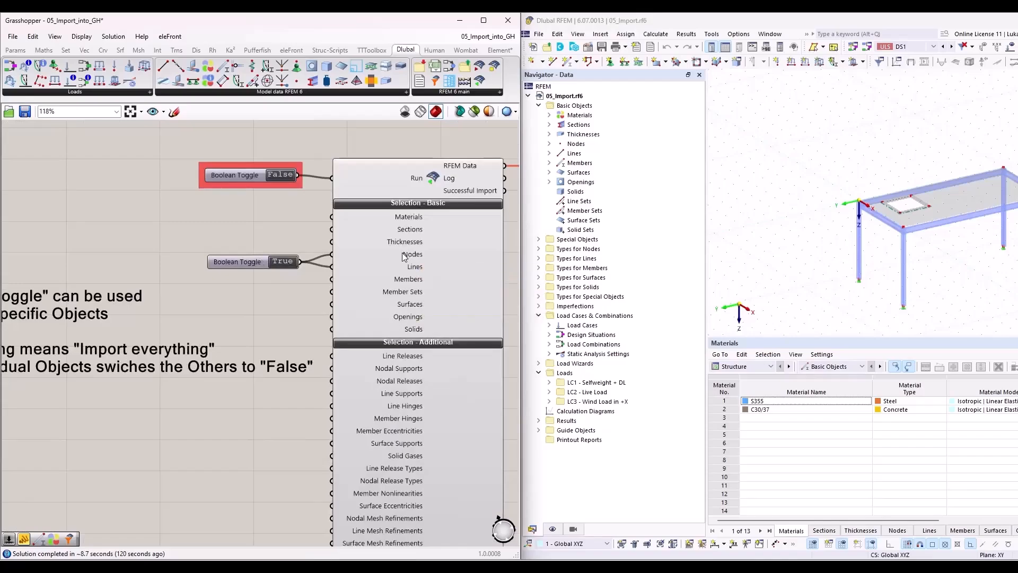
Step: Trace the selection toggle's wires to the Nodes and Lines inputs, moving the toggle aside and back
{"action": "mouse_move", "coordinate": [405, 257]}
{"action": "scroll", "coordinate": [158, 241], "scroll_direction": "down", "scroll_amount": 2}
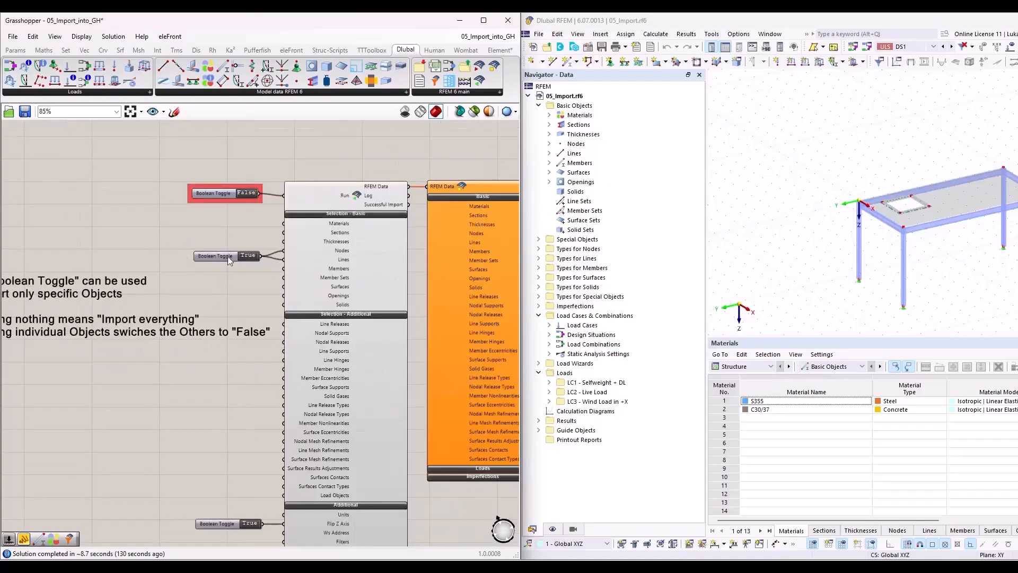
{"action": "scroll", "coordinate": [270, 282], "scroll_direction": "up", "scroll_amount": 2}
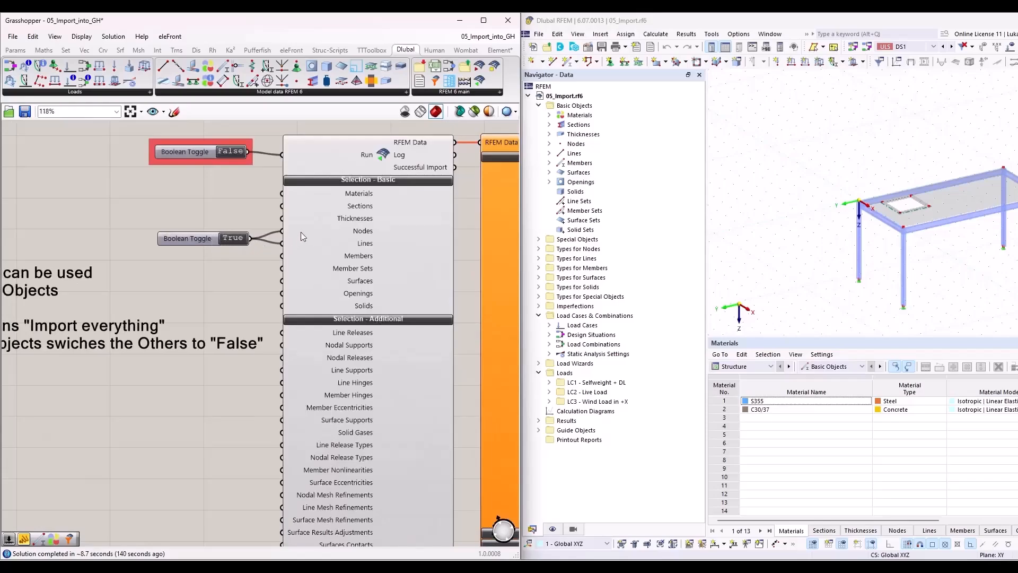
{"action": "mouse_move", "coordinate": [297, 233]}
{"action": "left_click_drag", "start_coordinate": [194, 236], "coordinate": [68, 221]}
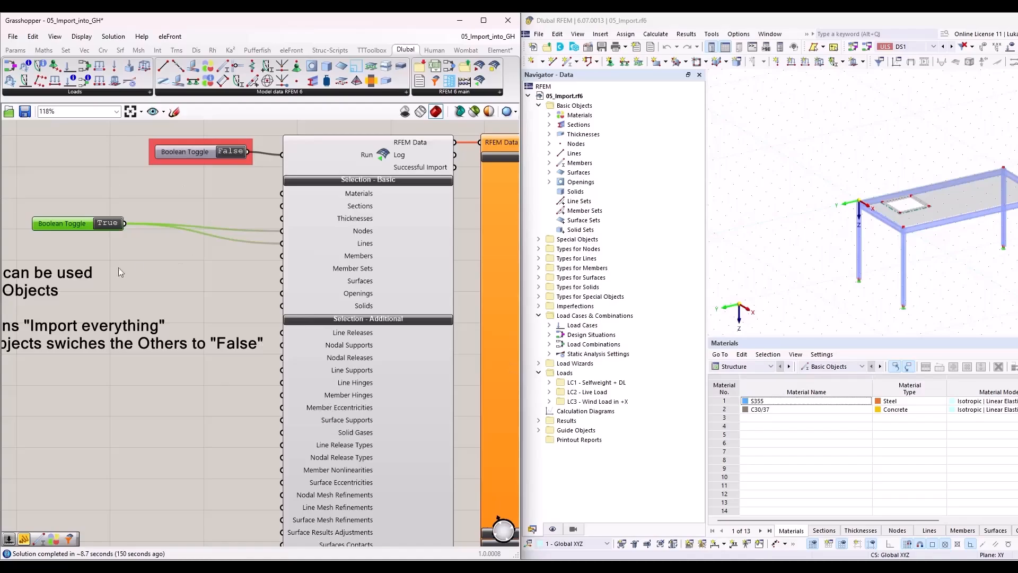
{"action": "left_click_drag", "start_coordinate": [74, 225], "coordinate": [200, 235]}
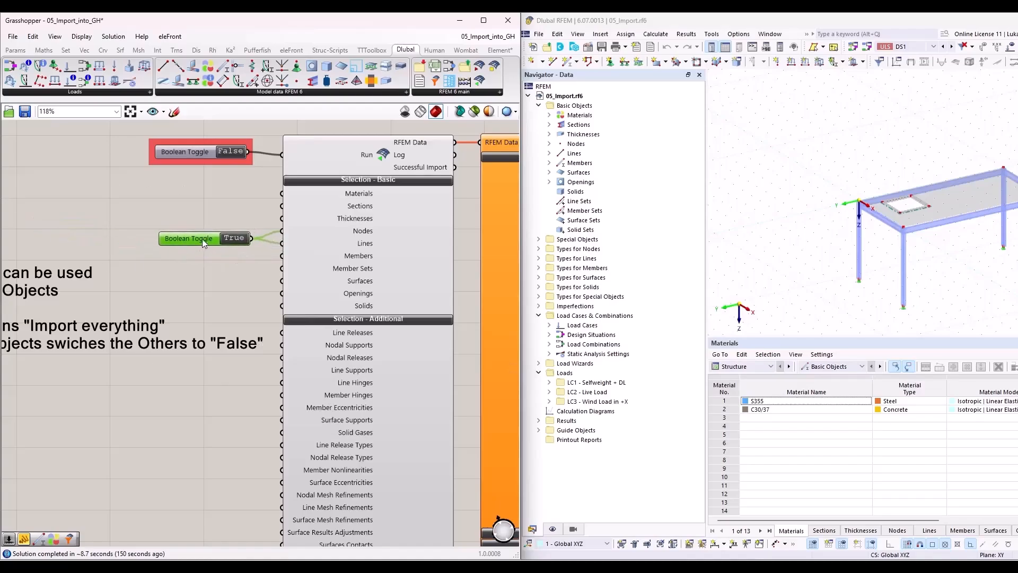
Step: Import only nodes and lines from RFEM by setting example 2's Run toggle to True
{"action": "scroll", "coordinate": [173, 231], "scroll_direction": "down", "scroll_amount": 4}
{"action": "scroll", "coordinate": [390, 259], "scroll_direction": "up", "scroll_amount": 4}
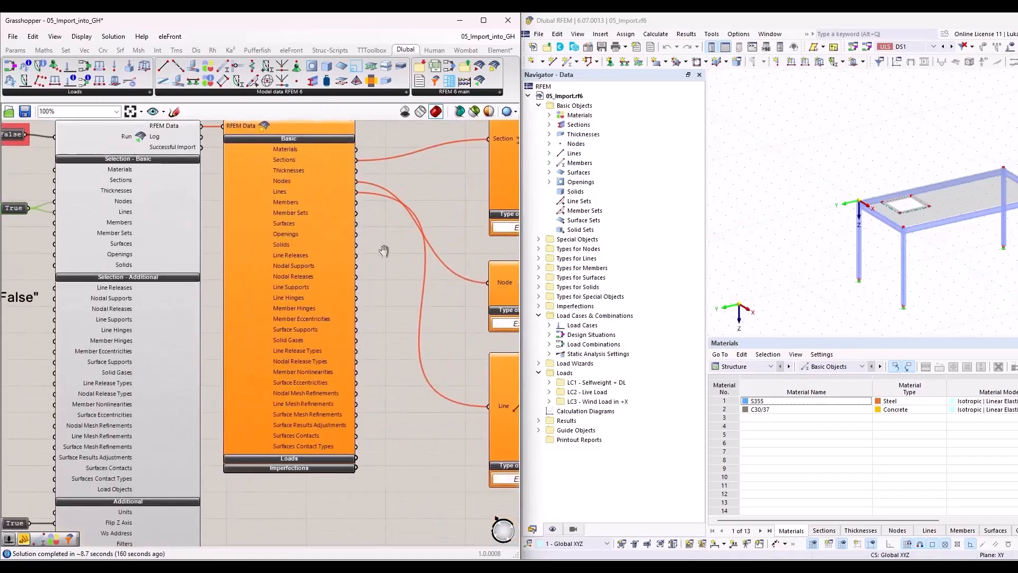
{"action": "scroll", "coordinate": [319, 272], "scroll_direction": "down", "scroll_amount": 1}
{"action": "right_click_drag", "start_coordinate": [41, 158], "coordinate": [196, 182]}
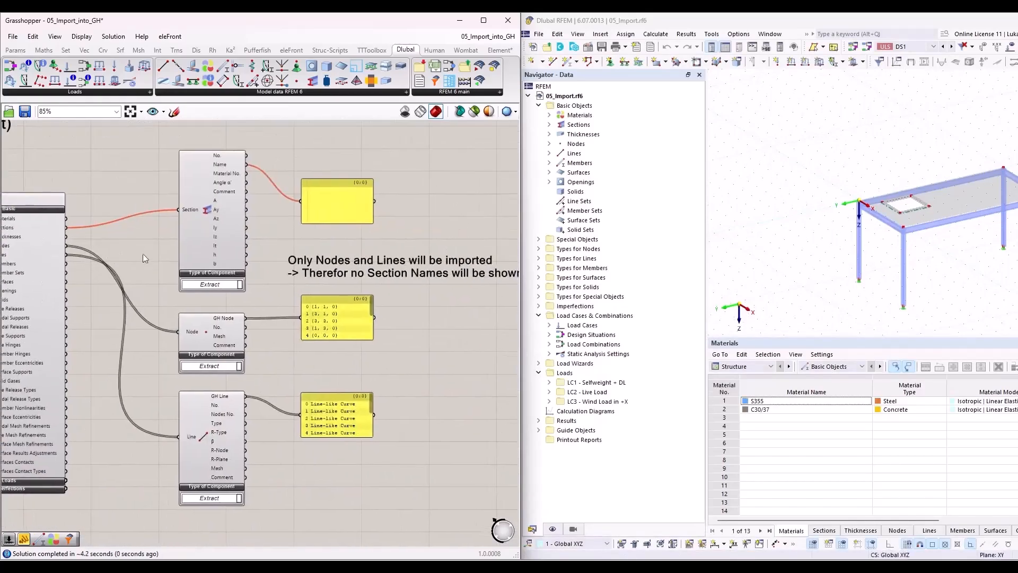
Step: Check the panels for the imported node points, lines and section names in example 2
{"action": "scroll", "coordinate": [273, 323], "scroll_direction": "up", "scroll_amount": 2}
{"action": "left_click", "coordinate": [179, 339]}
{"action": "left_click", "coordinate": [343, 323]}
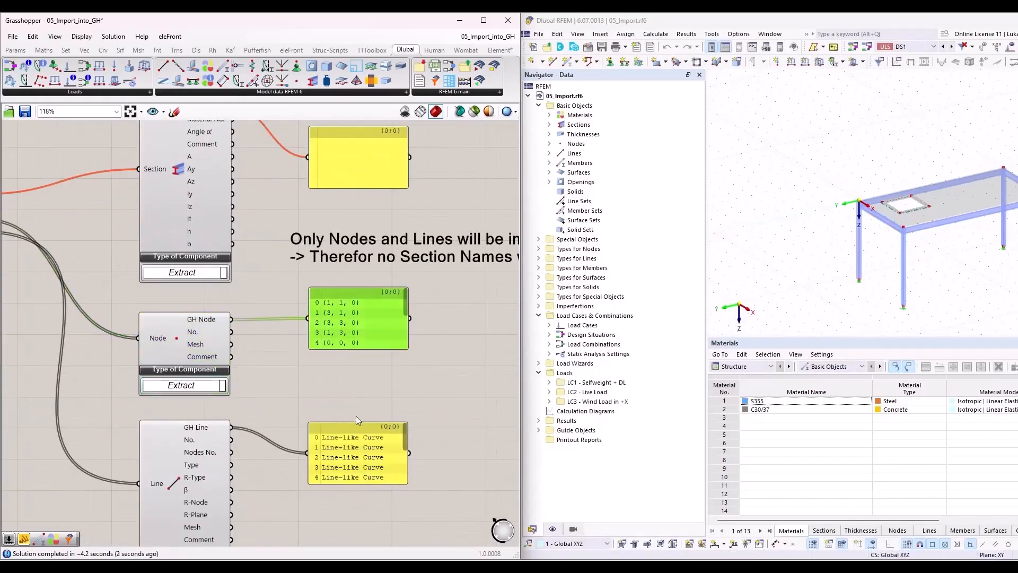
{"action": "left_click", "coordinate": [356, 440]}
{"action": "left_click_drag", "start_coordinate": [334, 26], "coordinate": [2, 185]}
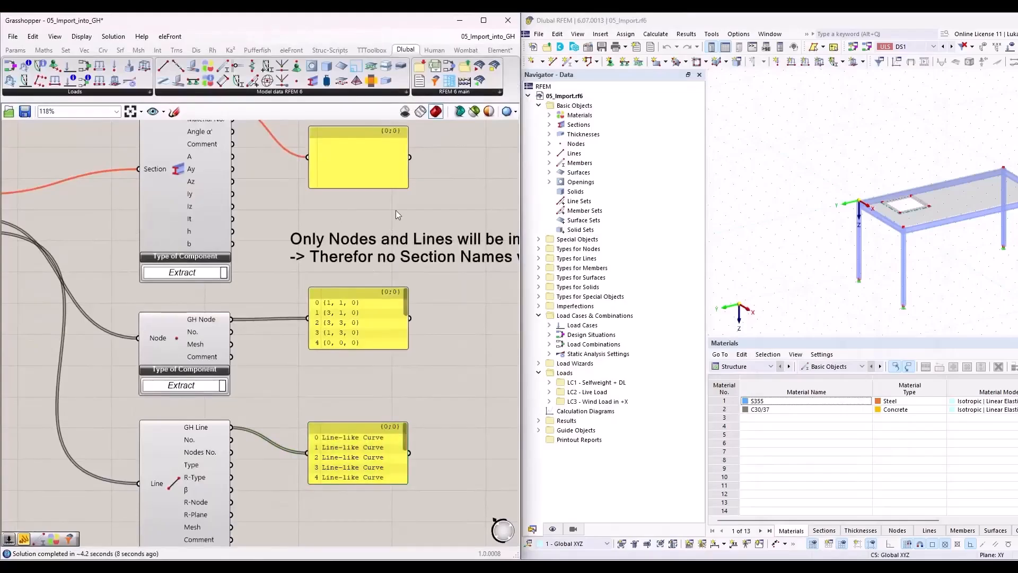
{"action": "right_click_drag", "start_coordinate": [207, 183], "coordinate": [262, 241]}
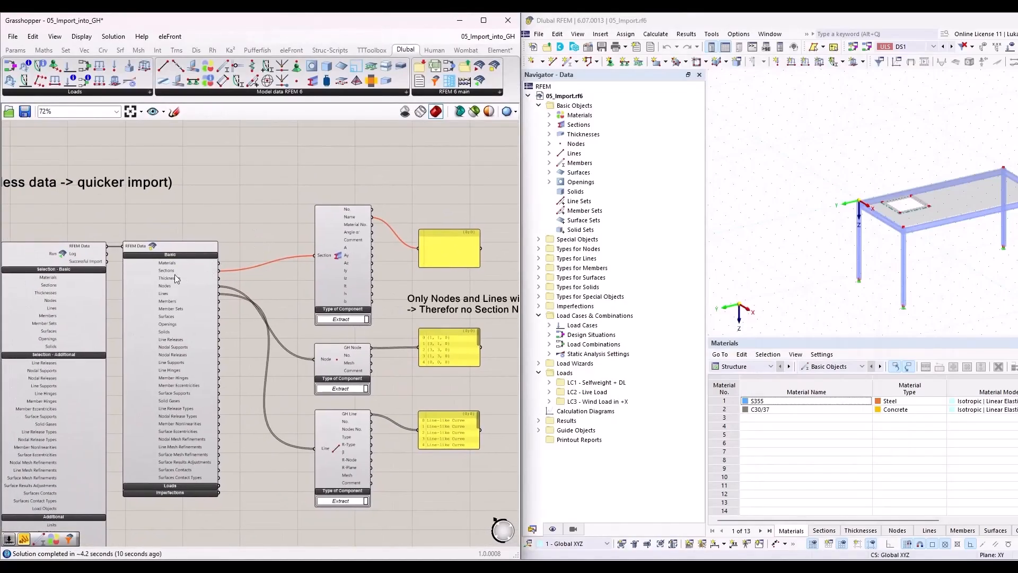
{"action": "scroll", "coordinate": [459, 253], "scroll_direction": "up", "scroll_amount": 5}
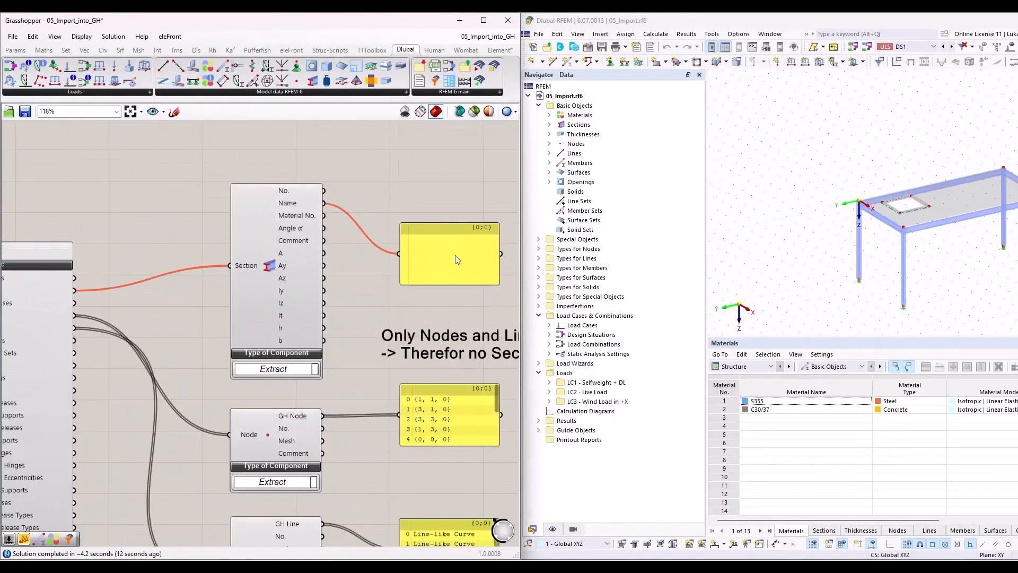
{"action": "scroll", "coordinate": [318, 222], "scroll_direction": "down", "scroll_amount": 6}
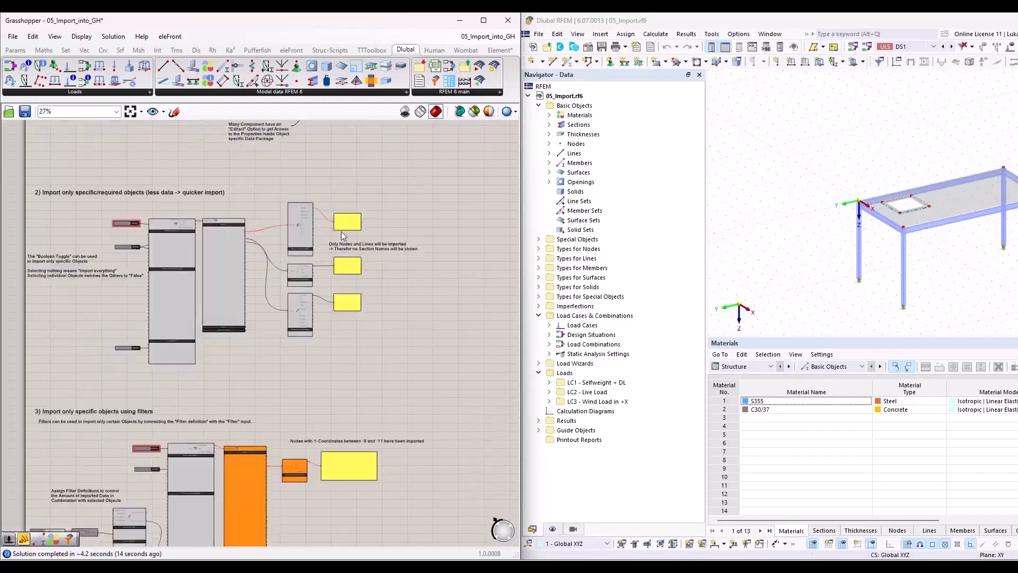
Step: Set the Run toggle of example 2 back to False
{"action": "scroll", "coordinate": [180, 221], "scroll_direction": "up", "scroll_amount": 4}
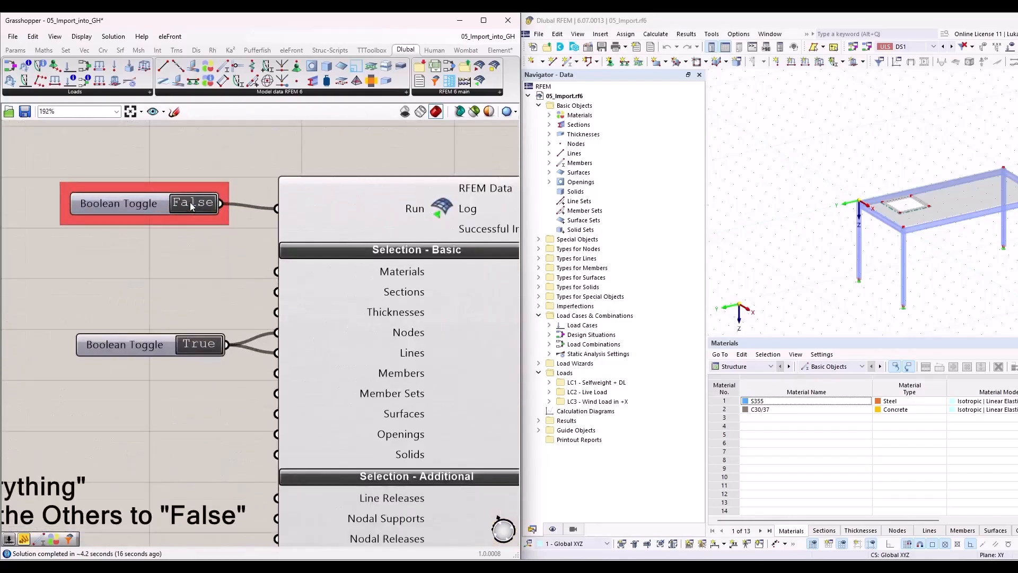
{"action": "scroll", "coordinate": [212, 180], "scroll_direction": "down", "scroll_amount": 6}
{"action": "scroll", "coordinate": [209, 403], "scroll_direction": "up", "scroll_amount": 5}
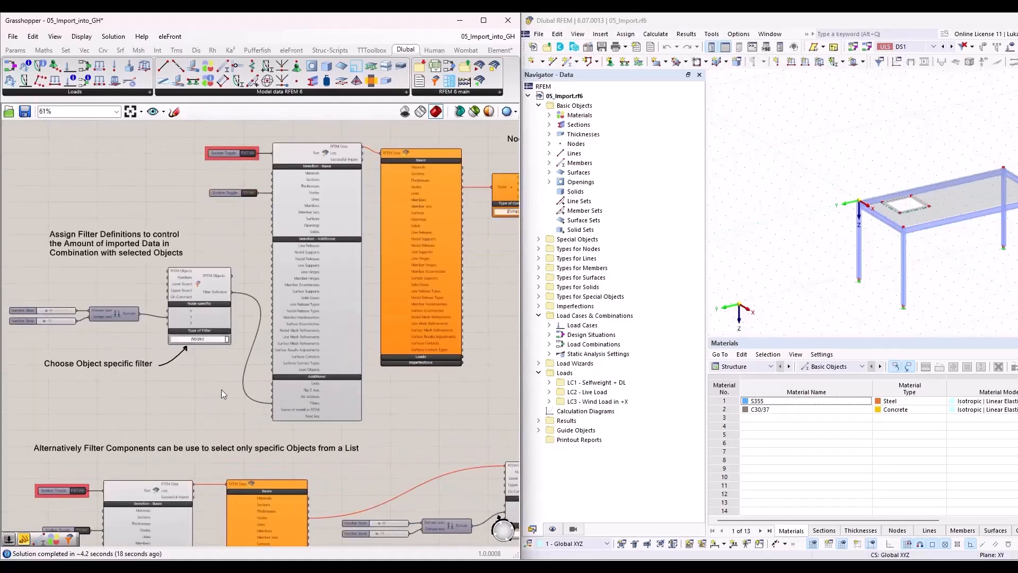
Step: Examine example 3, including the Nodes selection toggle and the filter definition wired to the import component's Filters input
{"action": "right_click_drag", "start_coordinate": [196, 227], "coordinate": [218, 263]}
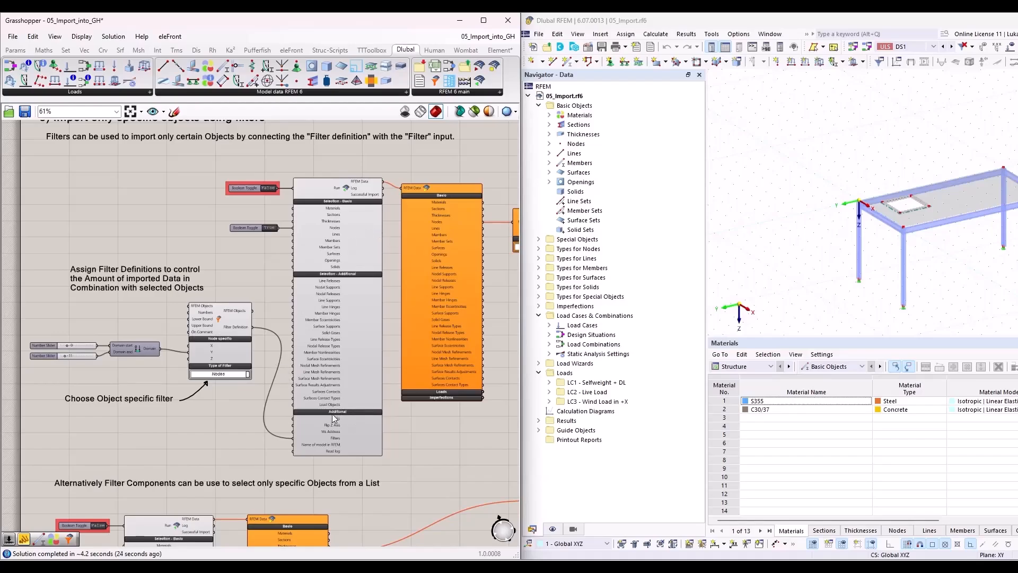
{"action": "scroll", "coordinate": [335, 368], "scroll_direction": "down", "scroll_amount": 3}
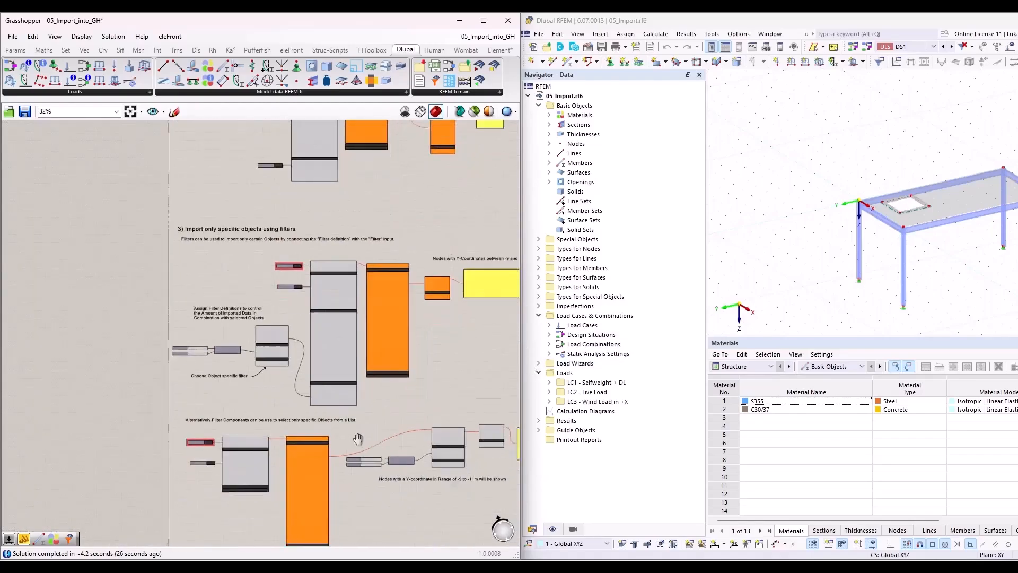
{"action": "scroll", "coordinate": [252, 369], "scroll_direction": "up", "scroll_amount": 4}
{"action": "scroll", "coordinate": [251, 369], "scroll_direction": "up", "scroll_amount": 1}
{"action": "right_click_drag", "start_coordinate": [229, 309], "coordinate": [278, 424]}
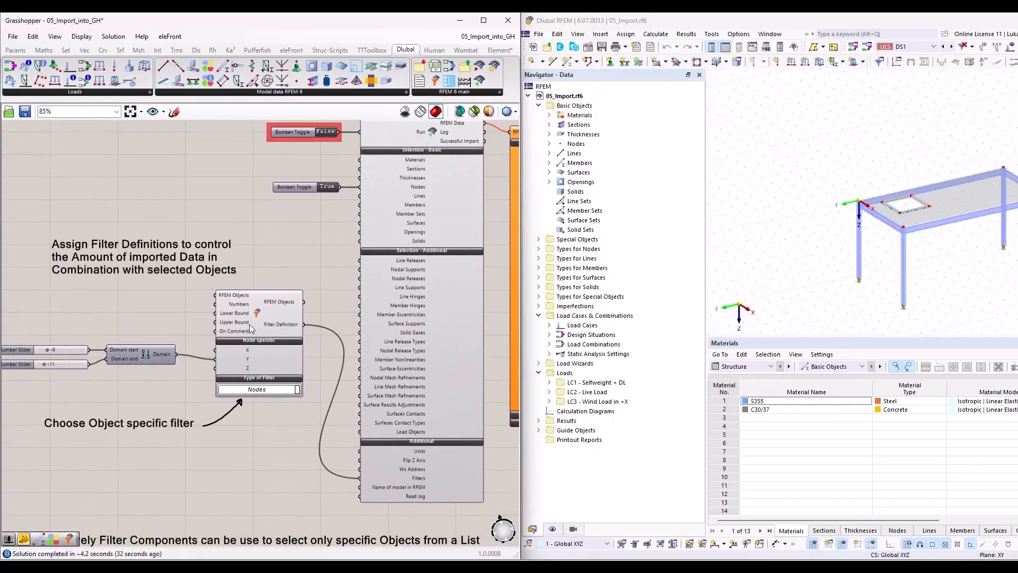
{"action": "right_click_drag", "start_coordinate": [283, 263], "coordinate": [333, 300]}
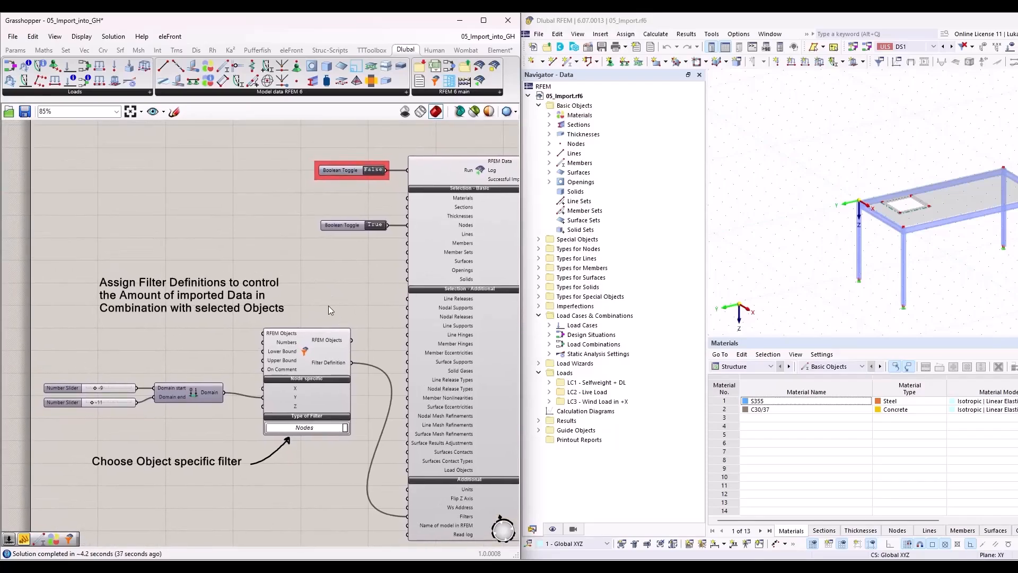
{"action": "scroll", "coordinate": [478, 236], "scroll_direction": "up", "scroll_amount": 5}
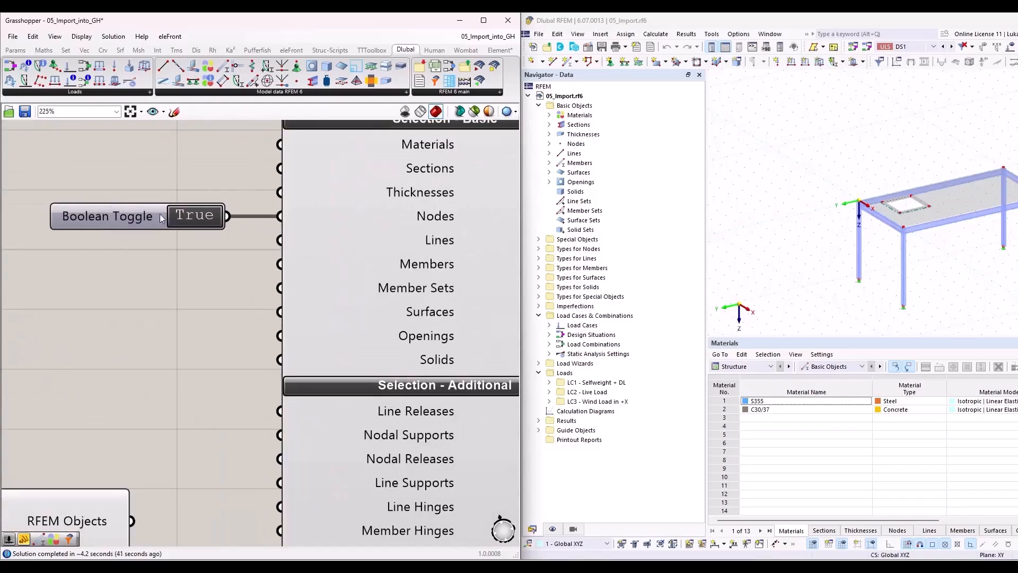
{"action": "scroll", "coordinate": [308, 242], "scroll_direction": "down", "scroll_amount": 5}
{"action": "right_click_drag", "start_coordinate": [223, 480], "coordinate": [232, 387]}
{"action": "scroll", "coordinate": [882, 277], "scroll_direction": "down", "scroll_amount": 2}
Step: Switch to RFEM, select the two columns and connecting members at the table's far end, and orbit around the model
{"action": "middle_click_drag", "start_coordinate": [970, 268], "coordinate": [816, 248]}
{"action": "left_click_drag", "start_coordinate": [849, 187], "coordinate": [904, 302]}
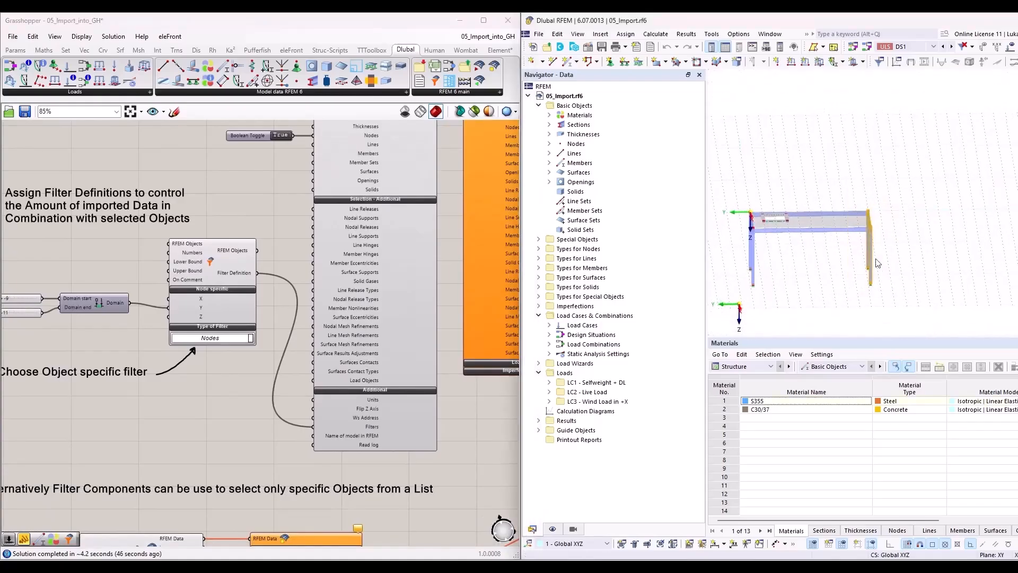
{"action": "middle_click_drag", "start_coordinate": [799, 313], "coordinate": [827, 255], "text": "ctrl"}
{"action": "left_click_drag", "start_coordinate": [887, 260], "coordinate": [914, 288]}
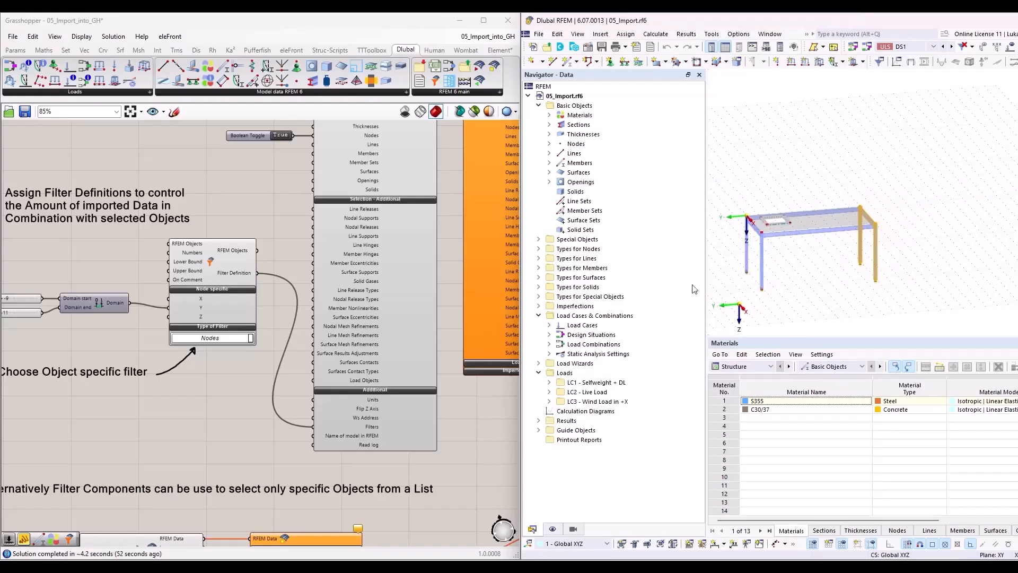
Step: In Grasshopper, review the available filter types, keep Nodes, and check the sliders defining the Y domain from -9 to -11
{"action": "left_click", "coordinate": [178, 383]}
{"action": "right_click_drag", "start_coordinate": [117, 328], "coordinate": [216, 313]}
{"action": "scroll", "coordinate": [279, 281], "scroll_direction": "up", "scroll_amount": 2}
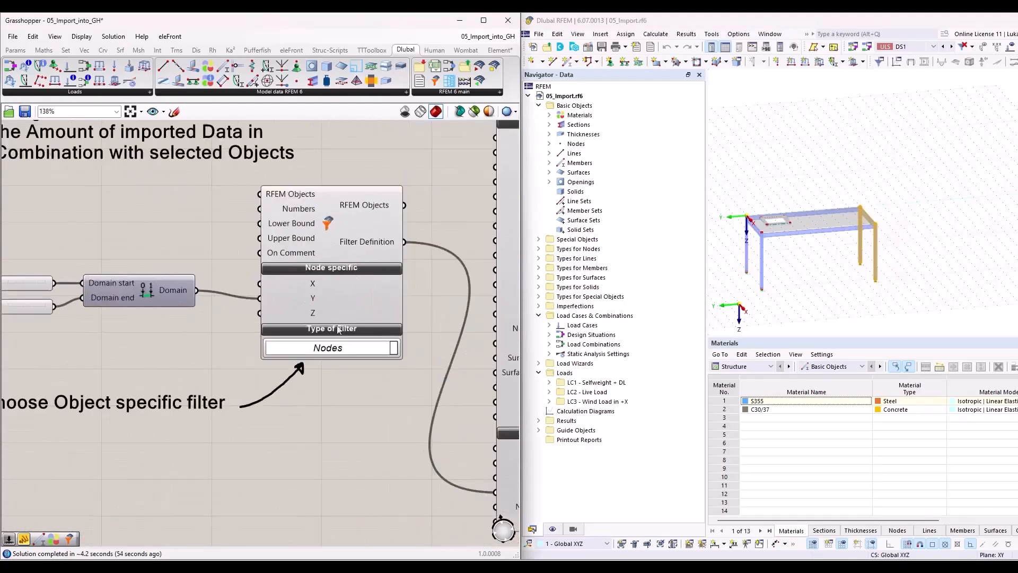
{"action": "left_click", "coordinate": [391, 348]}
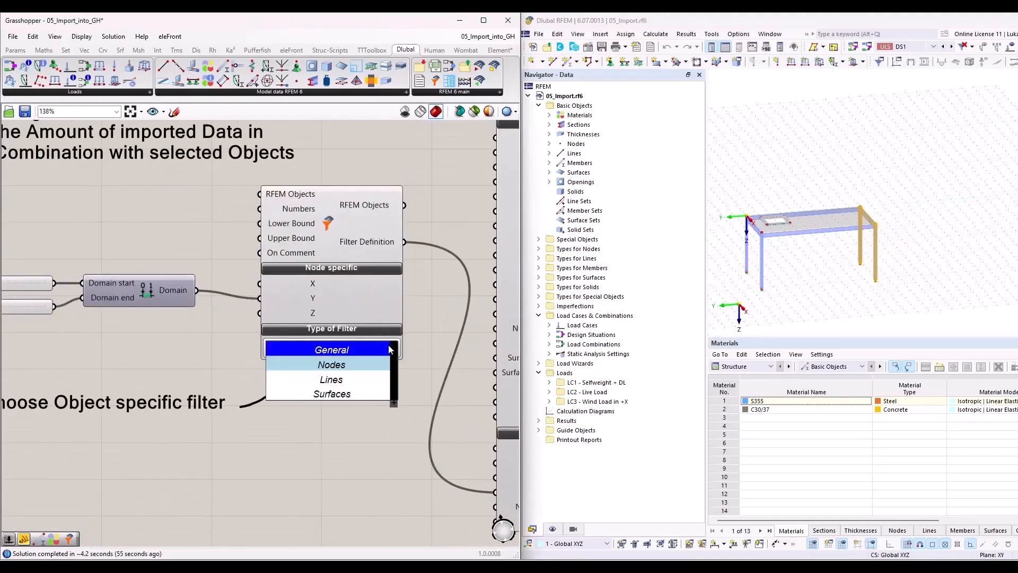
{"action": "left_click", "coordinate": [425, 320]}
{"action": "right_click_drag", "start_coordinate": [129, 339], "coordinate": [231, 334]}
{"action": "scroll", "coordinate": [256, 323], "scroll_direction": "down", "scroll_amount": 1}
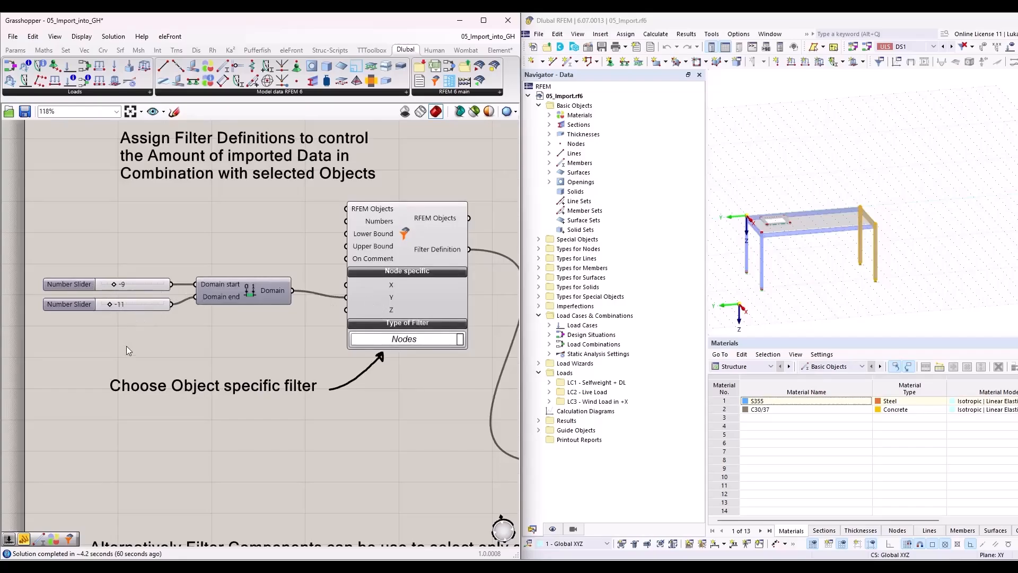
Step: Set the filtered import's Run toggle to True and check the coordinates in the imported nodes panel
{"action": "scroll", "coordinate": [120, 335], "scroll_direction": "down", "scroll_amount": 5}
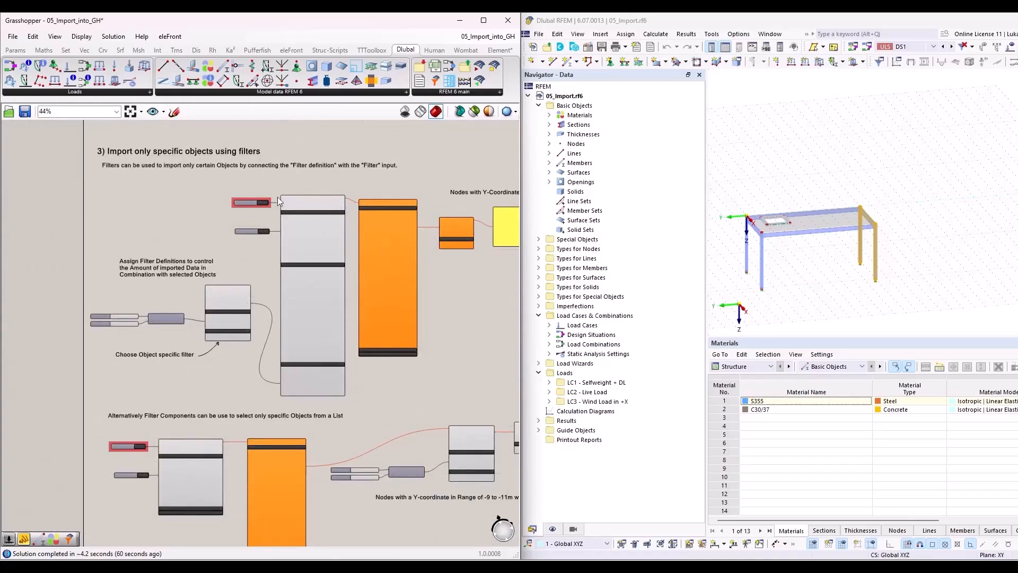
{"action": "scroll", "coordinate": [278, 196], "scroll_direction": "up", "scroll_amount": 5}
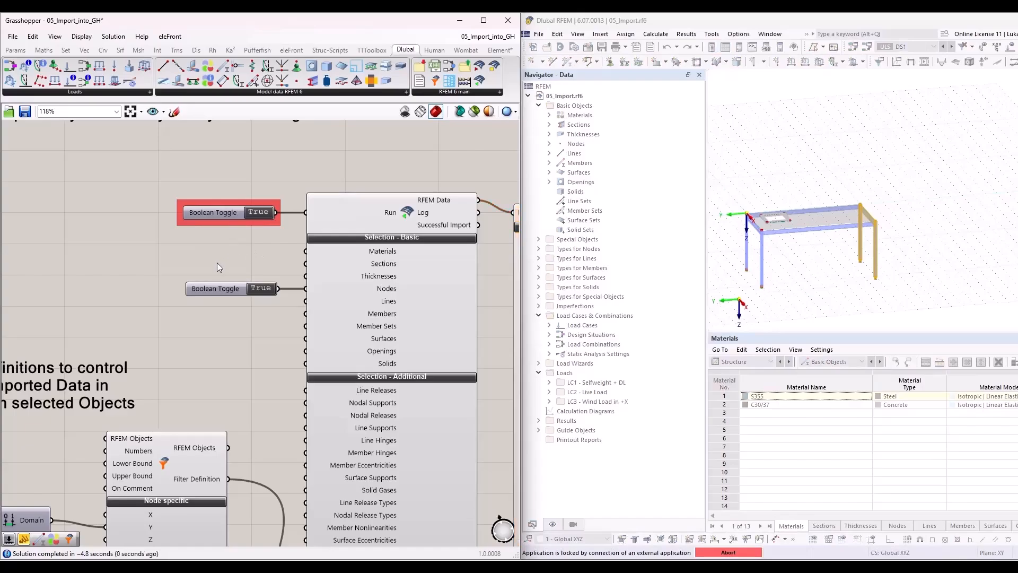
{"action": "scroll", "coordinate": [199, 268], "scroll_direction": "down", "scroll_amount": 5}
{"action": "scroll", "coordinate": [432, 247], "scroll_direction": "up", "scroll_amount": 5}
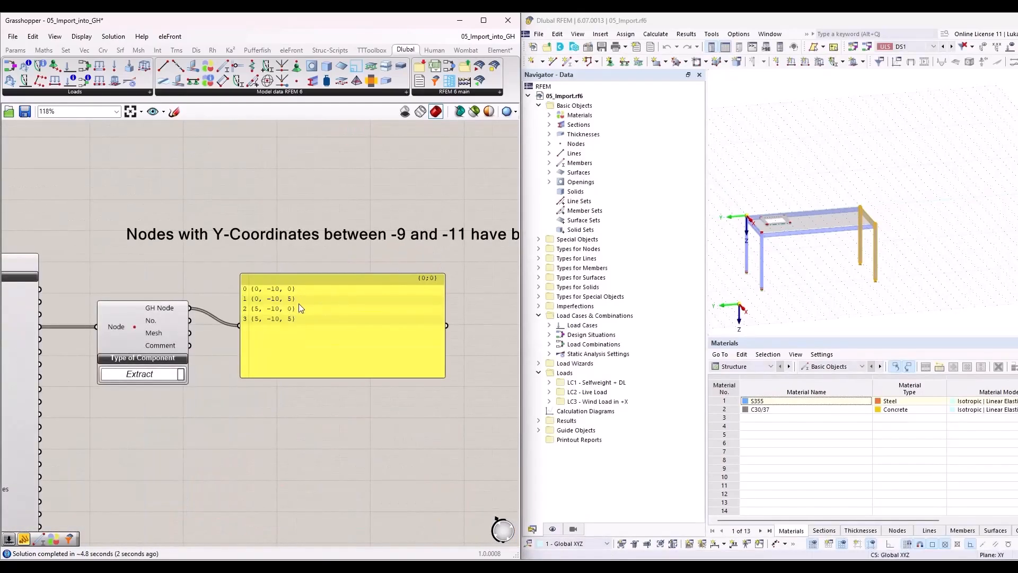
Step: Set the Run toggle of the filtered import in example 3 to False
{"action": "scroll", "coordinate": [291, 300], "scroll_direction": "up", "scroll_amount": 7}
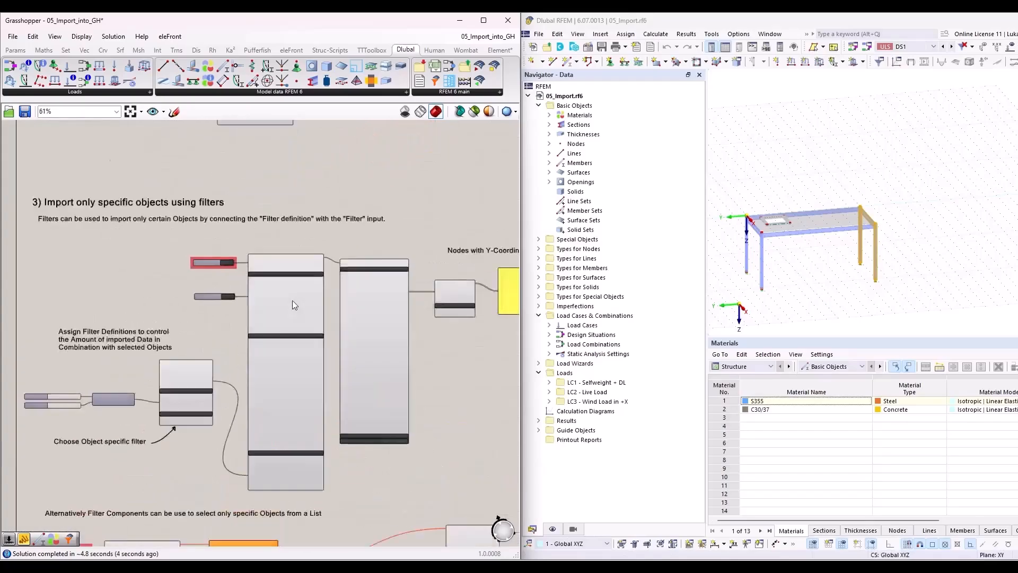
{"action": "scroll", "coordinate": [198, 188], "scroll_direction": "down", "scroll_amount": 8}
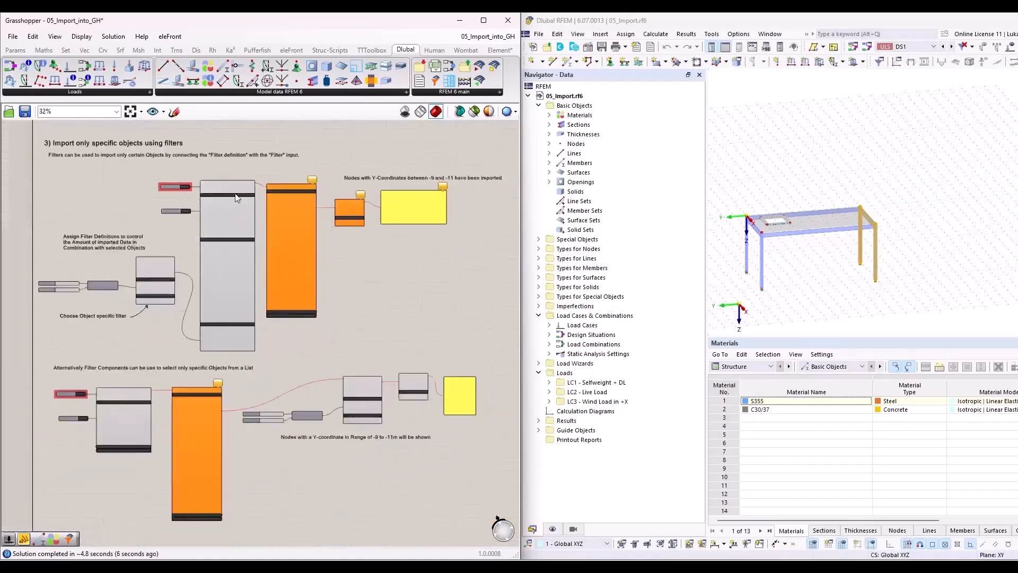
Step: Set the Run toggle of the import in the alternative filter component example to True
{"action": "scroll", "coordinate": [148, 388], "scroll_direction": "up", "scroll_amount": 5}
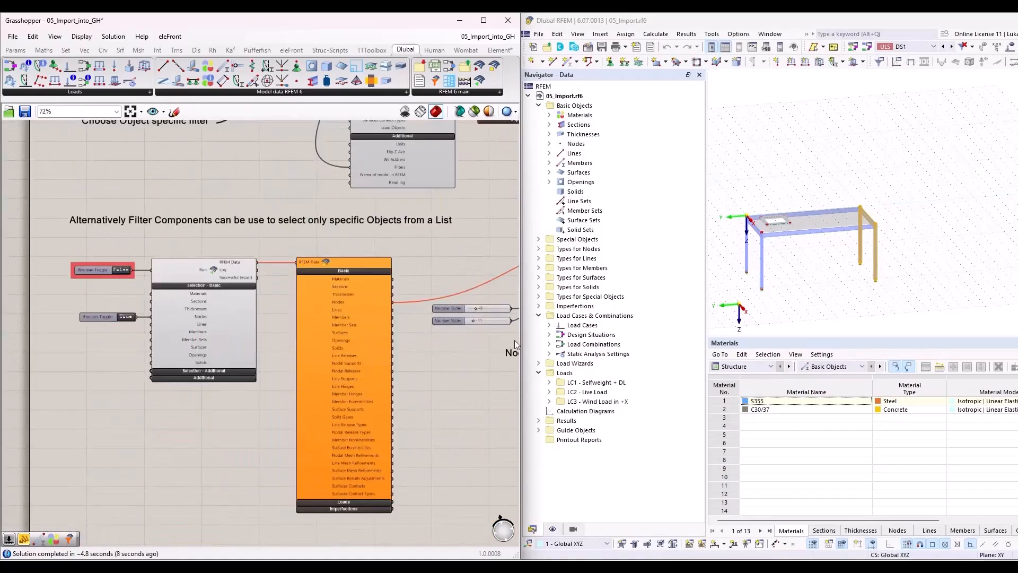
{"action": "scroll", "coordinate": [113, 262], "scroll_direction": "up", "scroll_amount": 3}
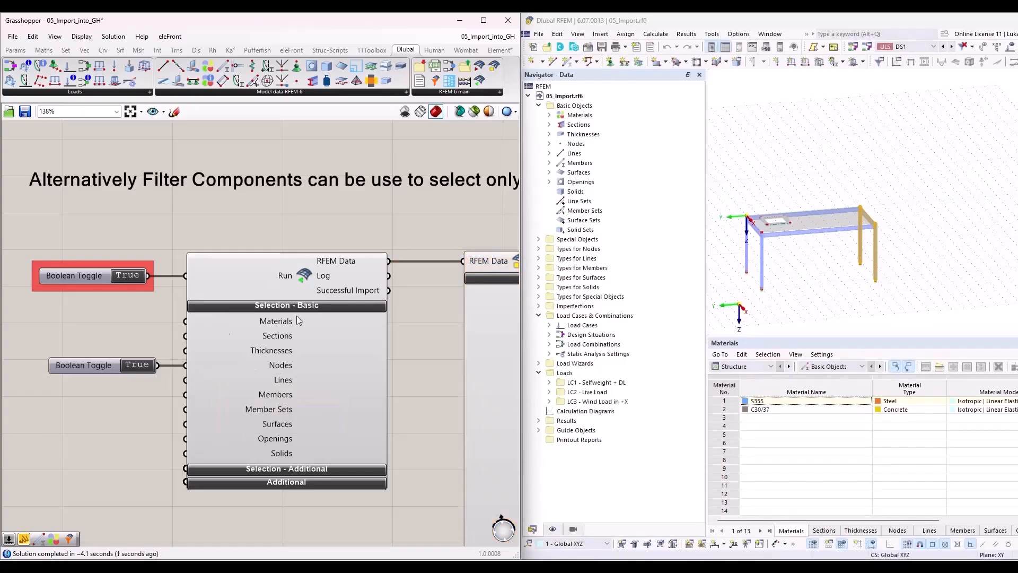
{"action": "scroll", "coordinate": [196, 347], "scroll_direction": "down", "scroll_amount": 6}
{"action": "scroll", "coordinate": [427, 380], "scroll_direction": "up", "scroll_amount": 5}
Step: Trace the imported nodes through the Nodes filter with the Y domain of -9 to -11 to the coordinates panel
{"action": "right_click_drag", "start_coordinate": [184, 358], "coordinate": [183, 372]}
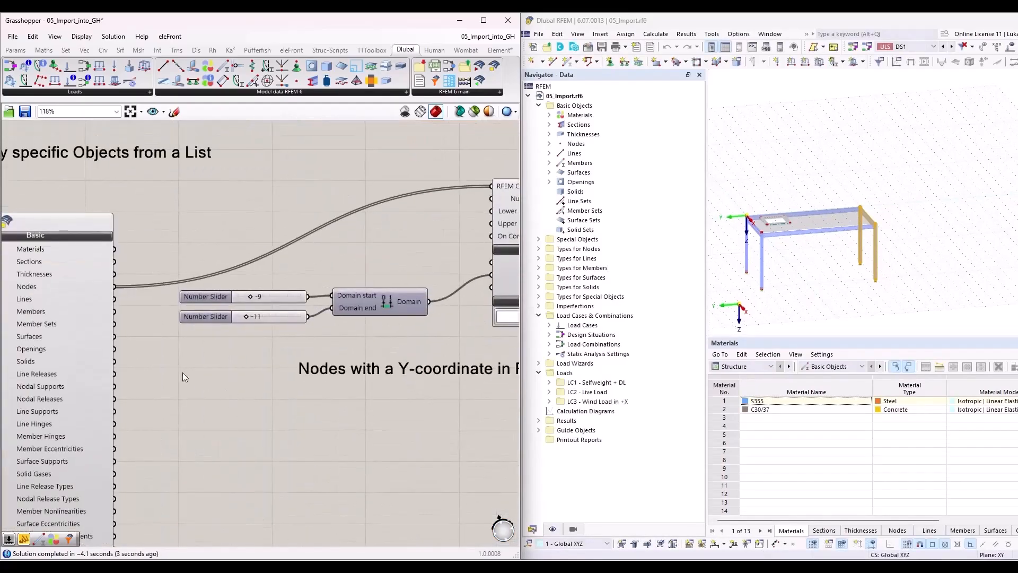
{"action": "scroll", "coordinate": [182, 372], "scroll_direction": "down", "scroll_amount": 1}
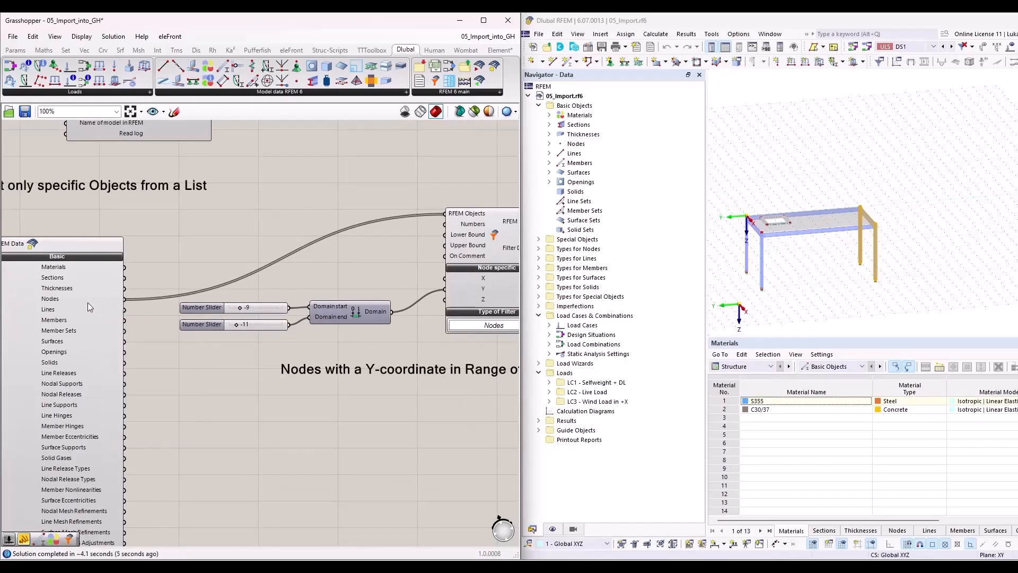
{"action": "scroll", "coordinate": [89, 300], "scroll_direction": "down", "scroll_amount": 1}
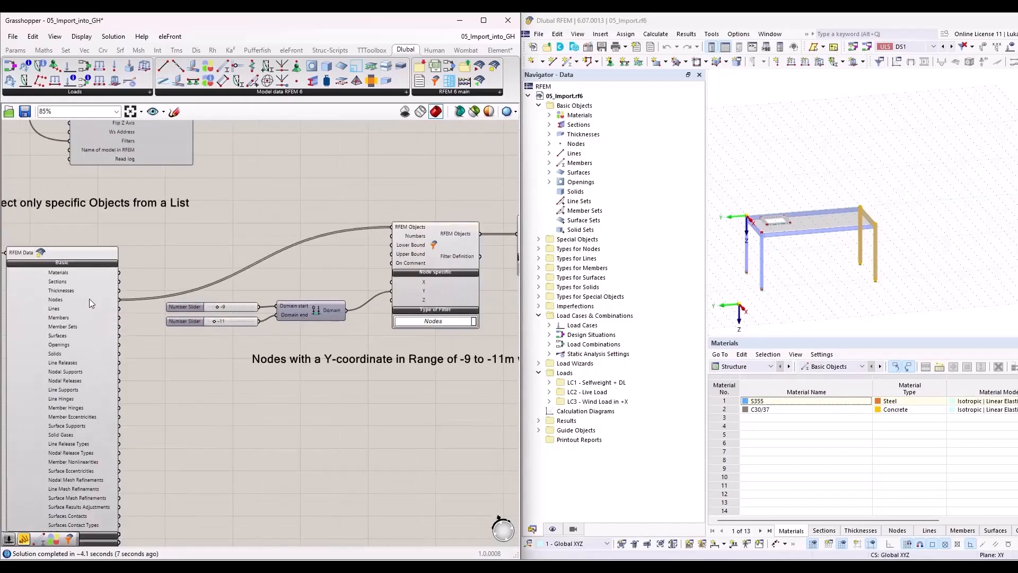
{"action": "right_click_drag", "start_coordinate": [497, 251], "coordinate": [383, 291]}
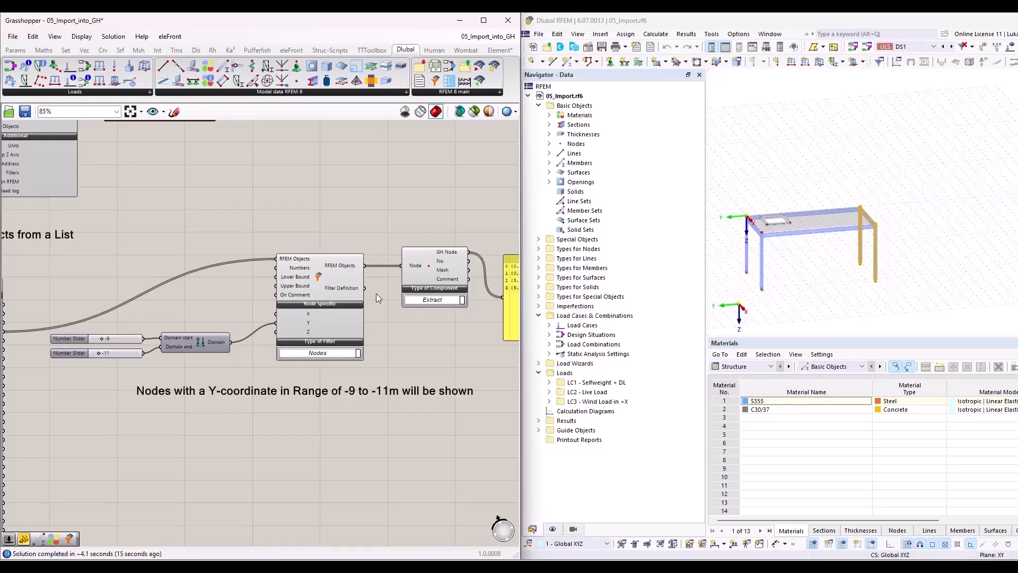
{"action": "scroll", "coordinate": [328, 283], "scroll_direction": "down", "scroll_amount": 1}
{"action": "left_click_drag", "start_coordinate": [842, 188], "coordinate": [736, 199]}
{"action": "scroll", "coordinate": [130, 340], "scroll_direction": "up", "scroll_amount": 3}
{"action": "scroll", "coordinate": [132, 334], "scroll_direction": "down", "scroll_amount": 3}
{"action": "right_click_drag", "start_coordinate": [360, 332], "coordinate": [207, 332]}
{"action": "scroll", "coordinate": [329, 290], "scroll_direction": "up", "scroll_amount": 3}
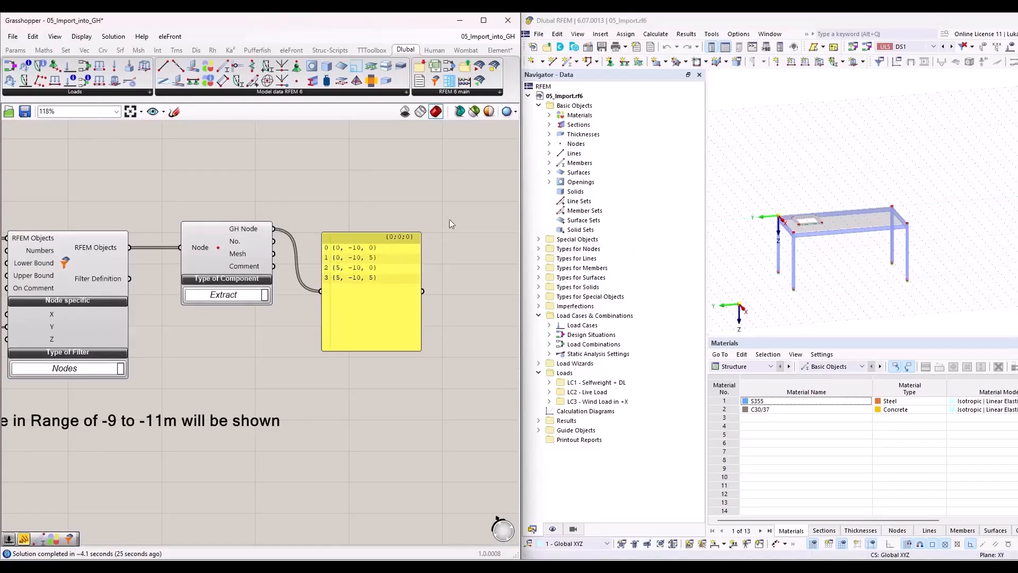
Step: Compare filtering the imported node list with feeding the Filter Definition into the Filters input of the import component
{"action": "scroll", "coordinate": [450, 220], "scroll_direction": "down", "scroll_amount": 5}
{"action": "scroll", "coordinate": [143, 268], "scroll_direction": "up", "scroll_amount": 3}
{"action": "left_click_drag", "start_coordinate": [147, 257], "coordinate": [392, 465]}
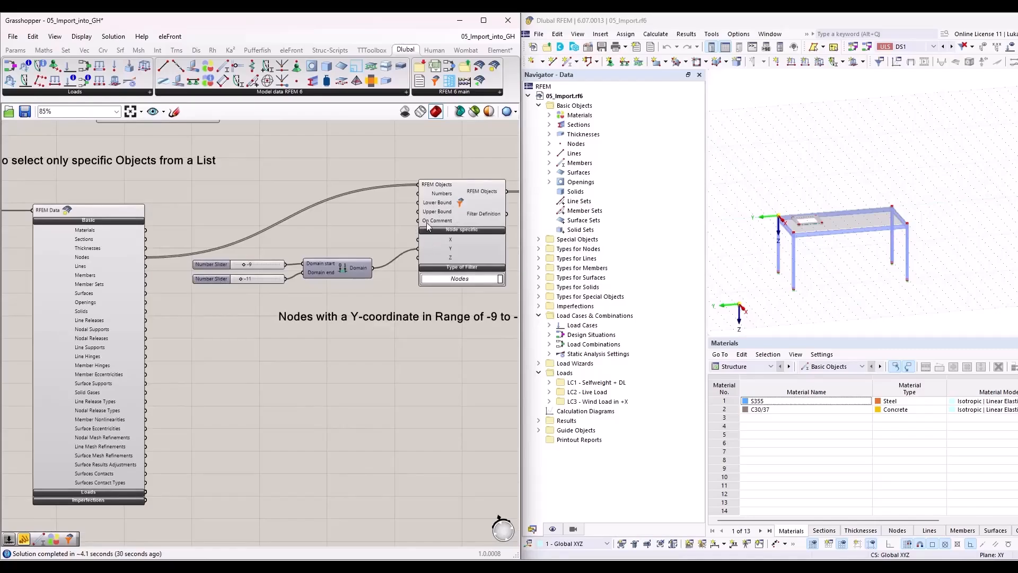
{"action": "right_click_drag", "start_coordinate": [411, 381], "coordinate": [284, 349]}
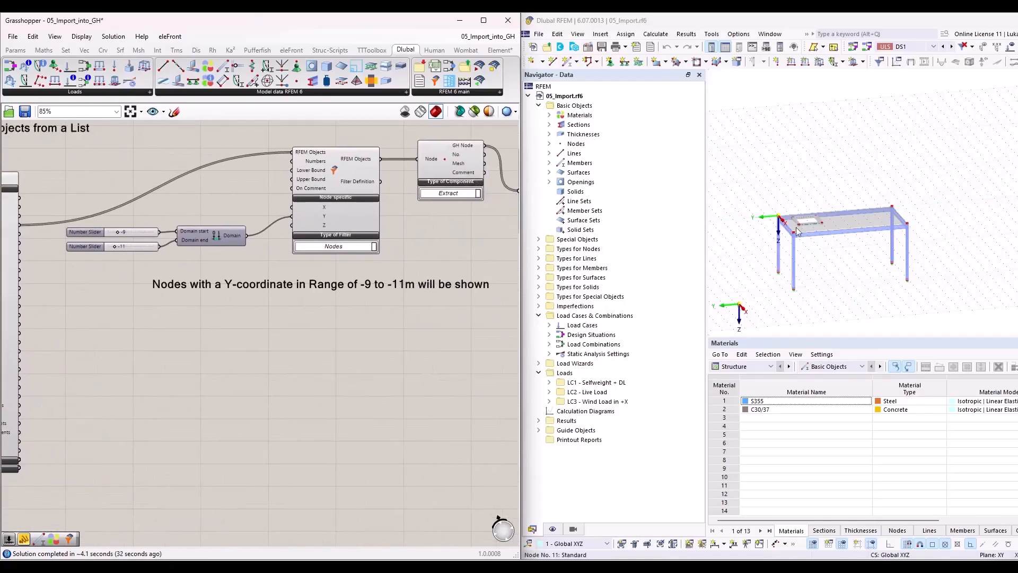
{"action": "scroll", "coordinate": [432, 244], "scroll_direction": "down", "scroll_amount": 2}
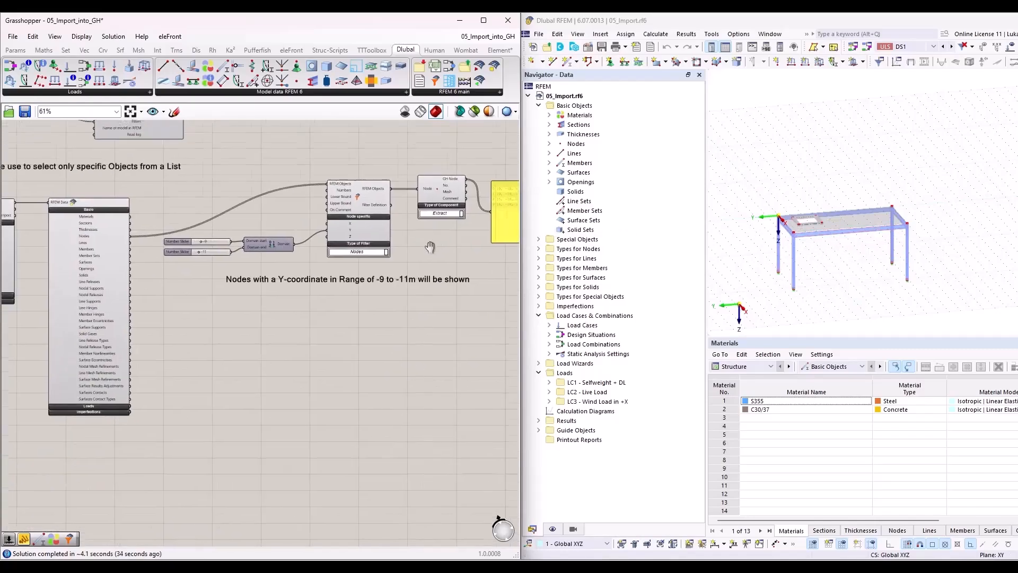
{"action": "right_click_drag", "start_coordinate": [429, 247], "coordinate": [406, 285]}
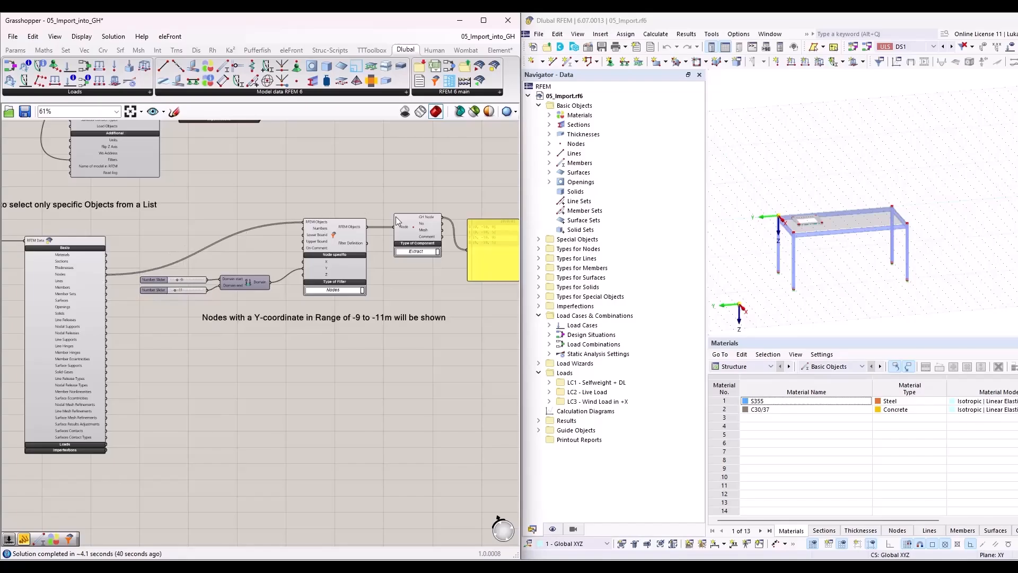
{"action": "right_click_drag", "start_coordinate": [182, 237], "coordinate": [450, 354]}
{"action": "right_click_drag", "start_coordinate": [254, 255], "coordinate": [254, 332]}
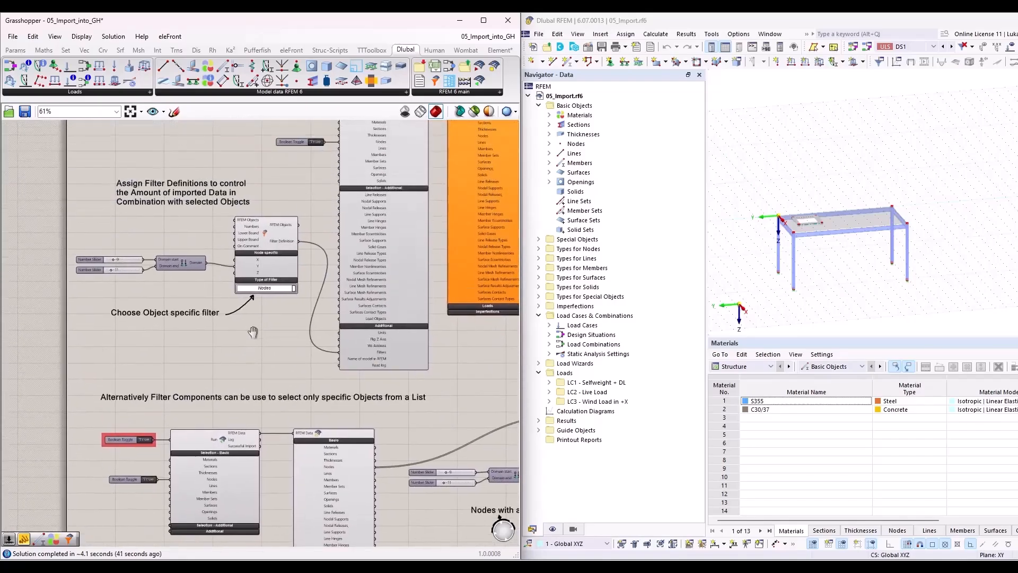
{"action": "scroll", "coordinate": [257, 257], "scroll_direction": "up", "scroll_amount": 2}
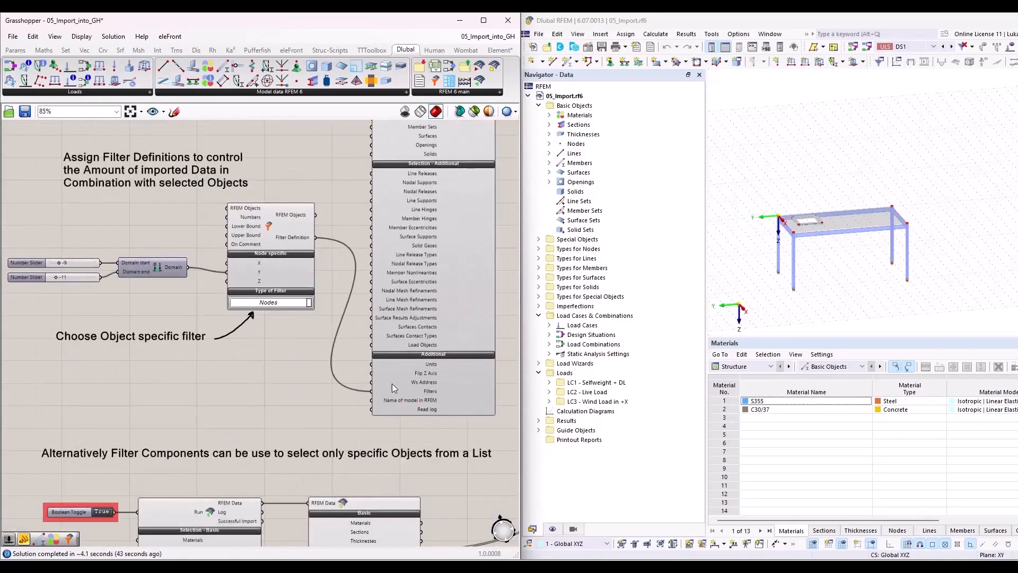
{"action": "scroll", "coordinate": [309, 380], "scroll_direction": "down", "scroll_amount": 1}
{"action": "scroll", "coordinate": [308, 380], "scroll_direction": "down", "scroll_amount": 1}
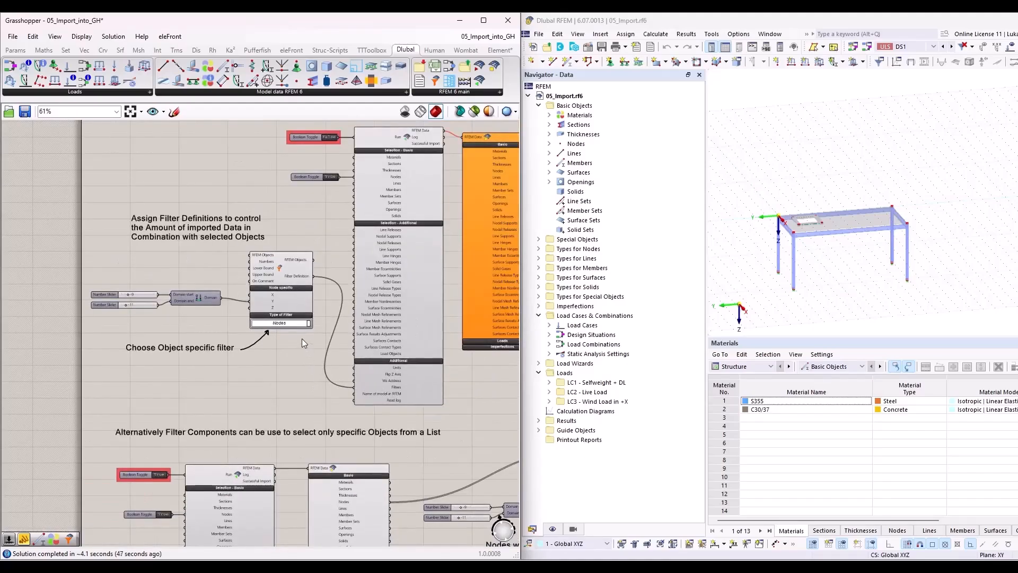
{"action": "scroll", "coordinate": [262, 349], "scroll_direction": "down", "scroll_amount": 5}
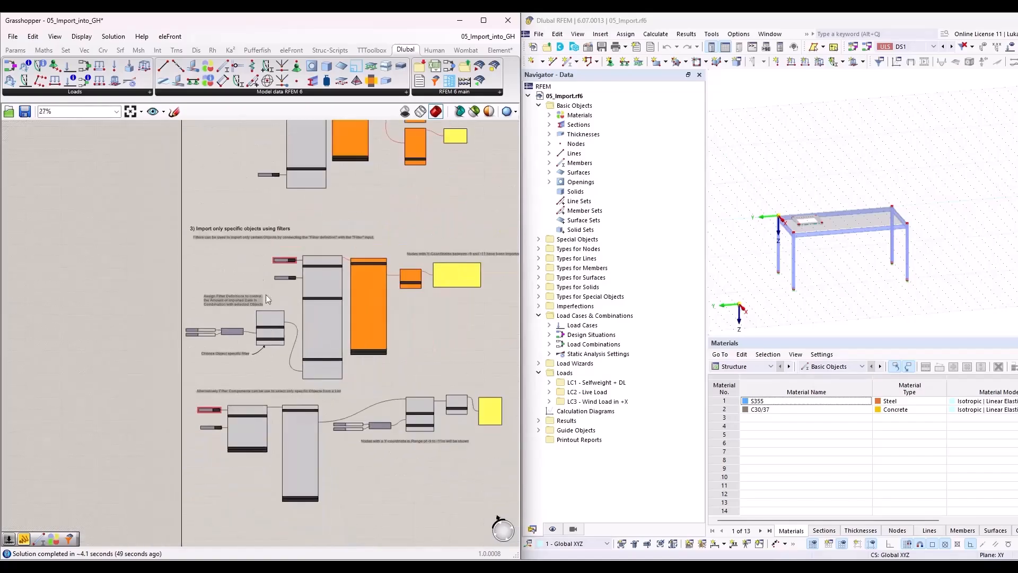
Step: Review the complete structure import example, from its Run toggle and RFEM data package to the Extract components and output panels
{"action": "right_click_drag", "start_coordinate": [225, 218], "coordinate": [163, 401]}
{"action": "right_click_drag", "start_coordinate": [169, 216], "coordinate": [175, 463]}
{"action": "scroll", "coordinate": [160, 282], "scroll_direction": "up", "scroll_amount": 3}
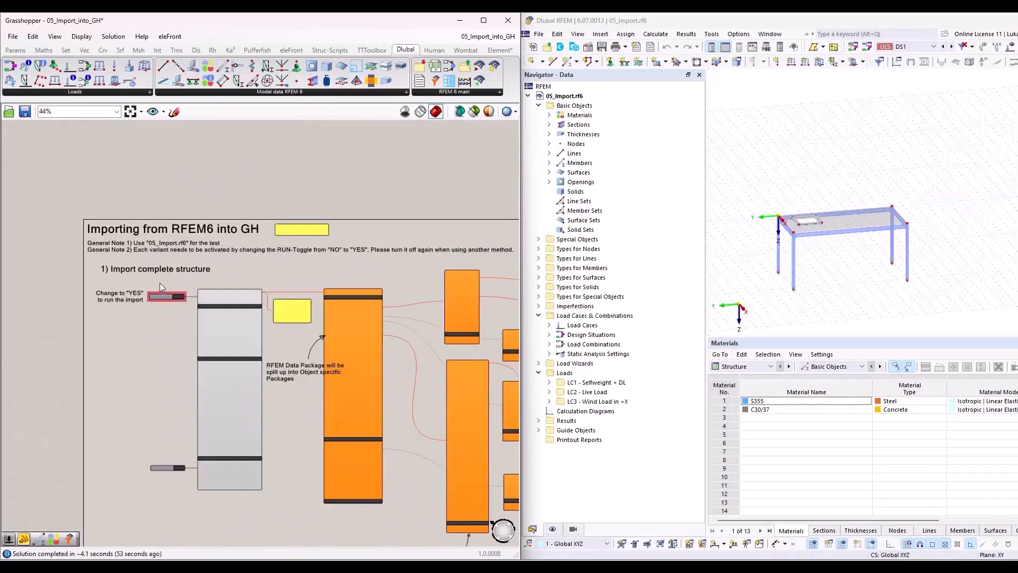
{"action": "scroll", "coordinate": [160, 282], "scroll_direction": "up", "scroll_amount": 1}
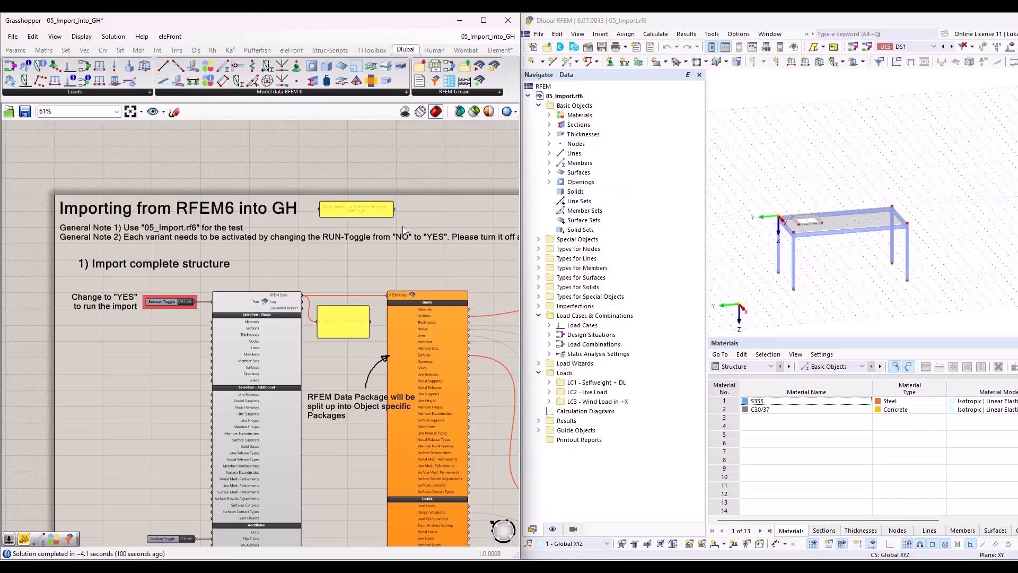
{"action": "scroll", "coordinate": [169, 312], "scroll_direction": "down", "scroll_amount": 2}
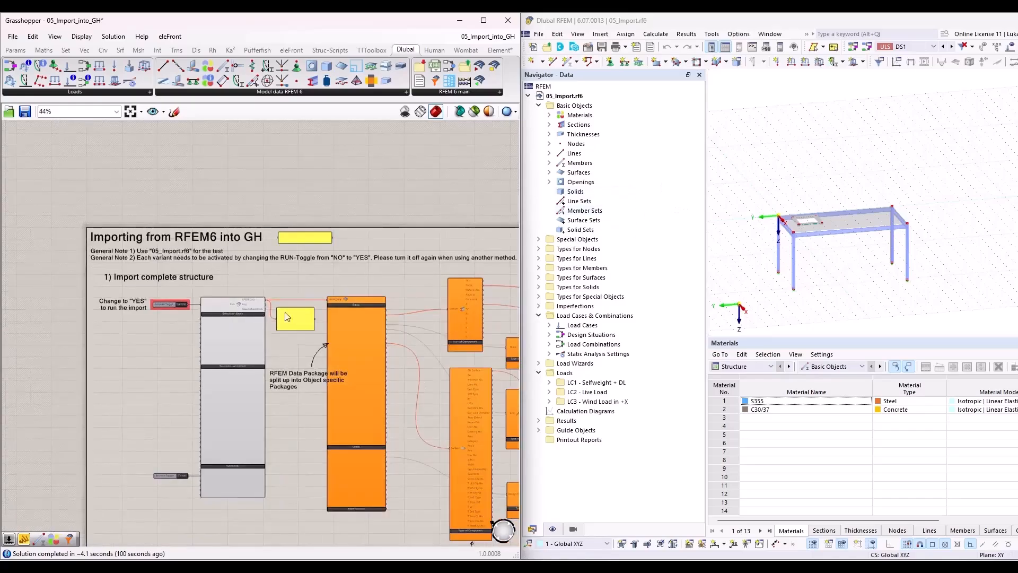
{"action": "scroll", "coordinate": [405, 282], "scroll_direction": "up", "scroll_amount": 6}
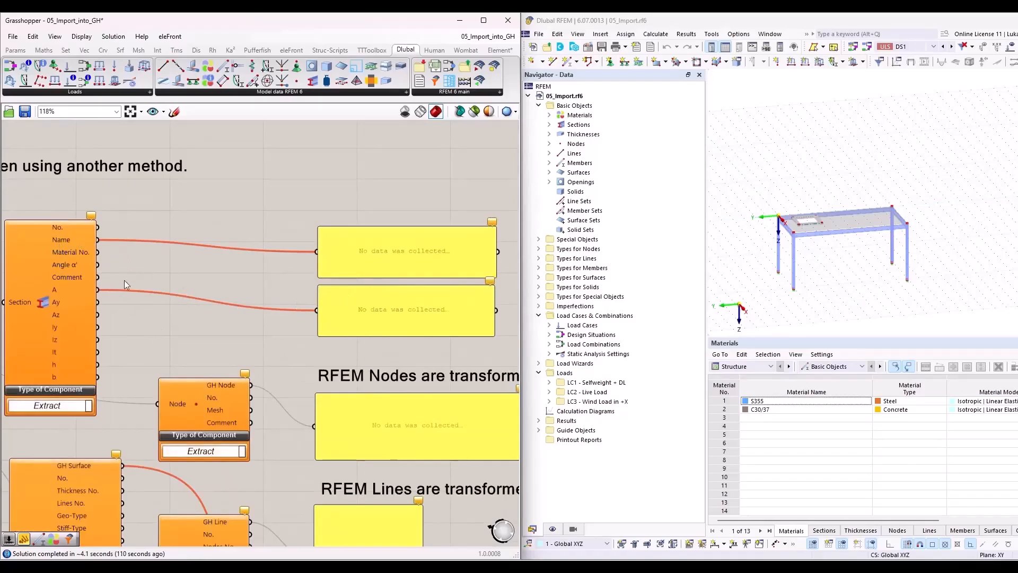
{"action": "right_click_drag", "start_coordinate": [157, 329], "coordinate": [193, 311]}
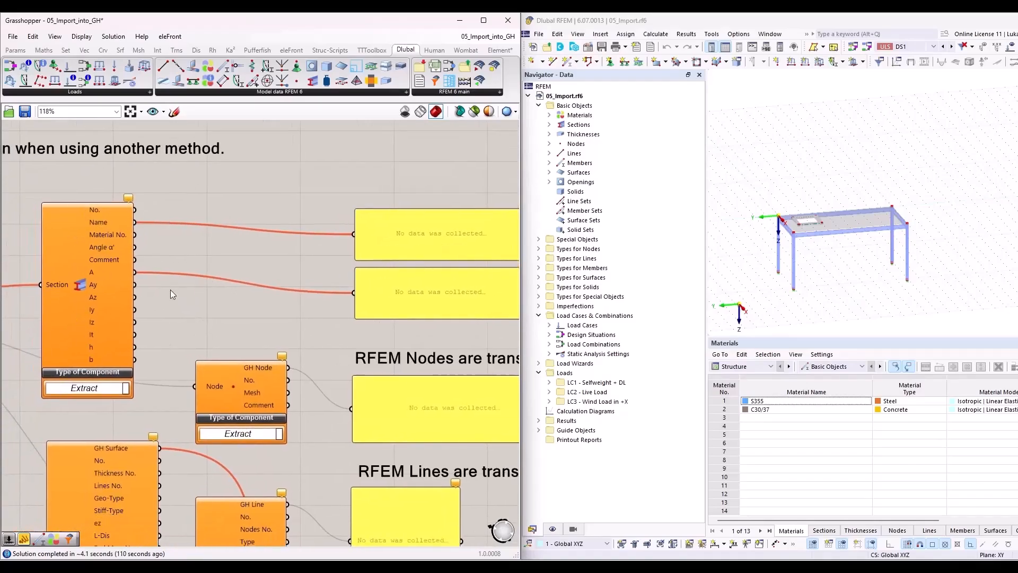
{"action": "scroll", "coordinate": [175, 298], "scroll_direction": "down", "scroll_amount": 4}
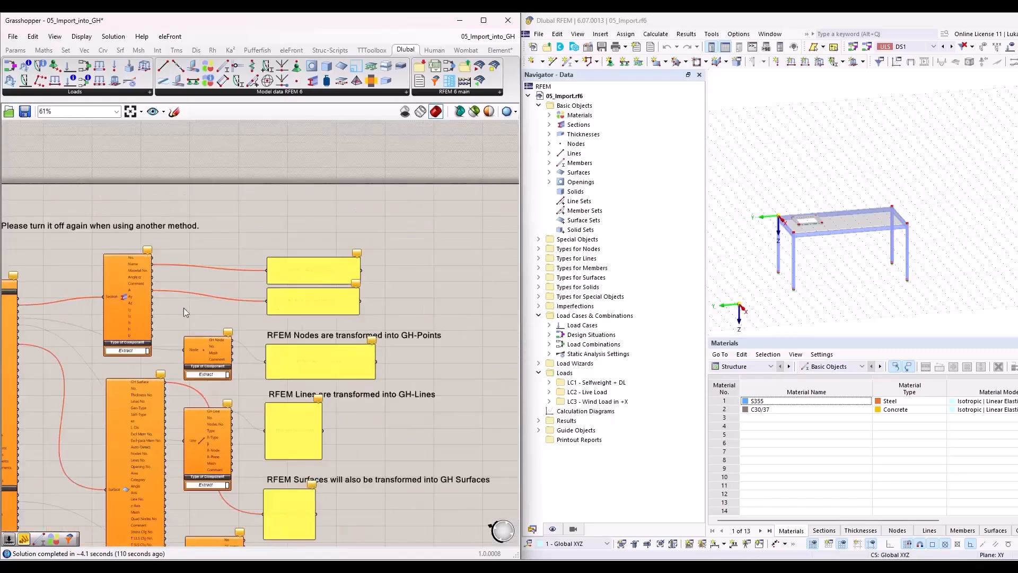
{"action": "right_click_drag", "start_coordinate": [447, 344], "coordinate": [302, 337]}
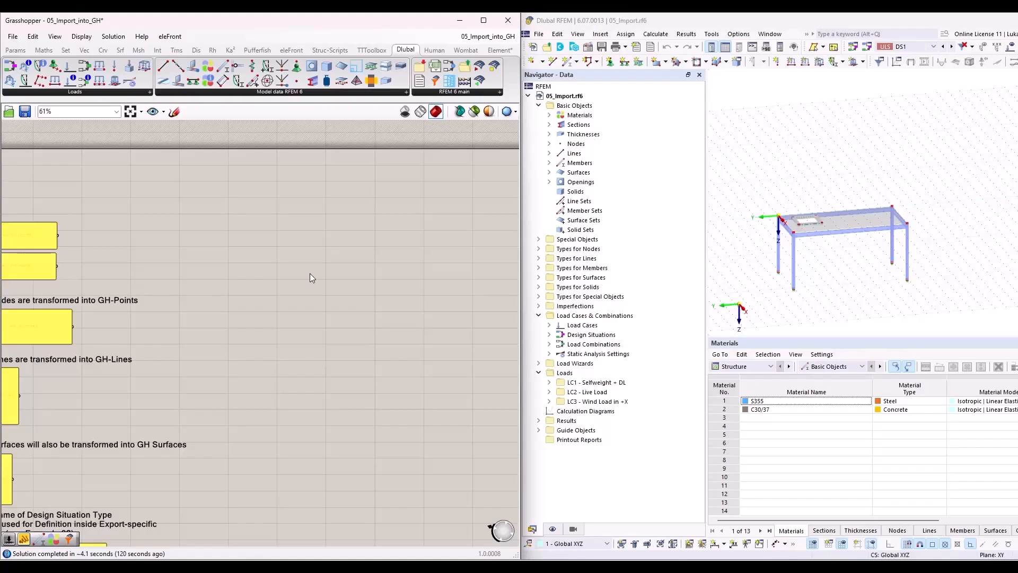
{"action": "scroll", "coordinate": [322, 250], "scroll_direction": "down", "scroll_amount": 3}
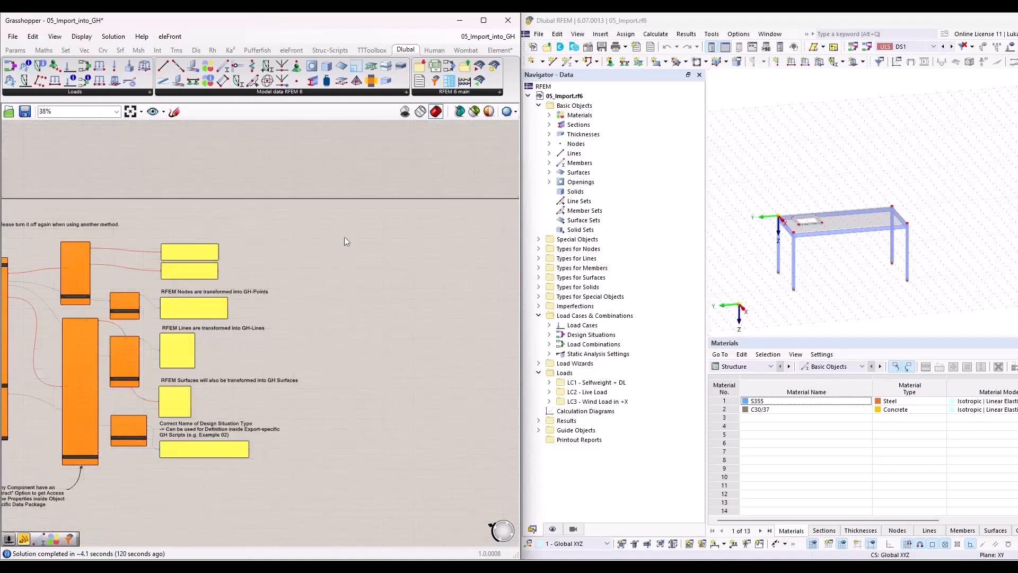
{"action": "scroll", "coordinate": [162, 222], "scroll_direction": "up", "scroll_amount": 3}
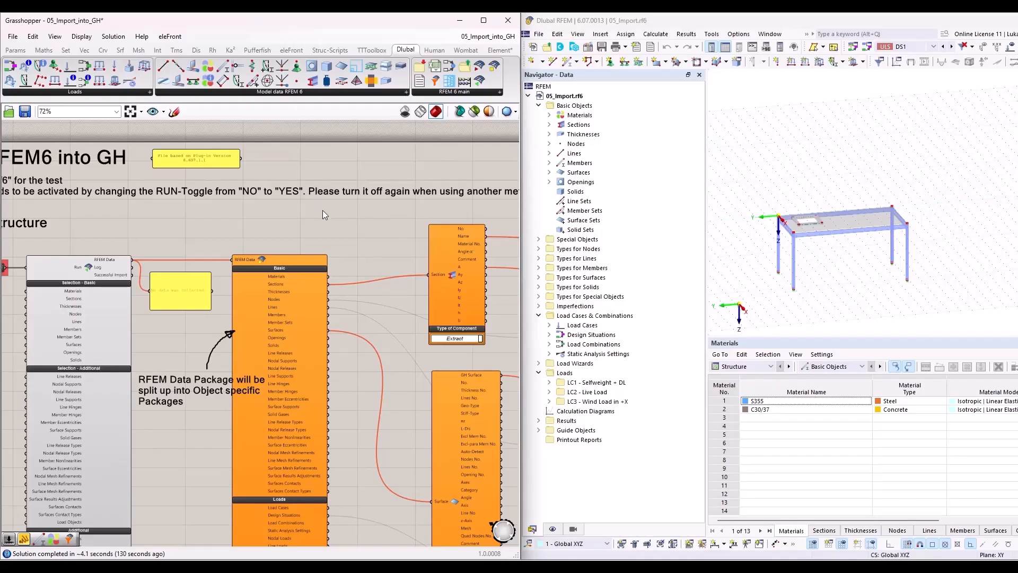
{"action": "scroll", "coordinate": [322, 214], "scroll_direction": "down", "scroll_amount": 1}
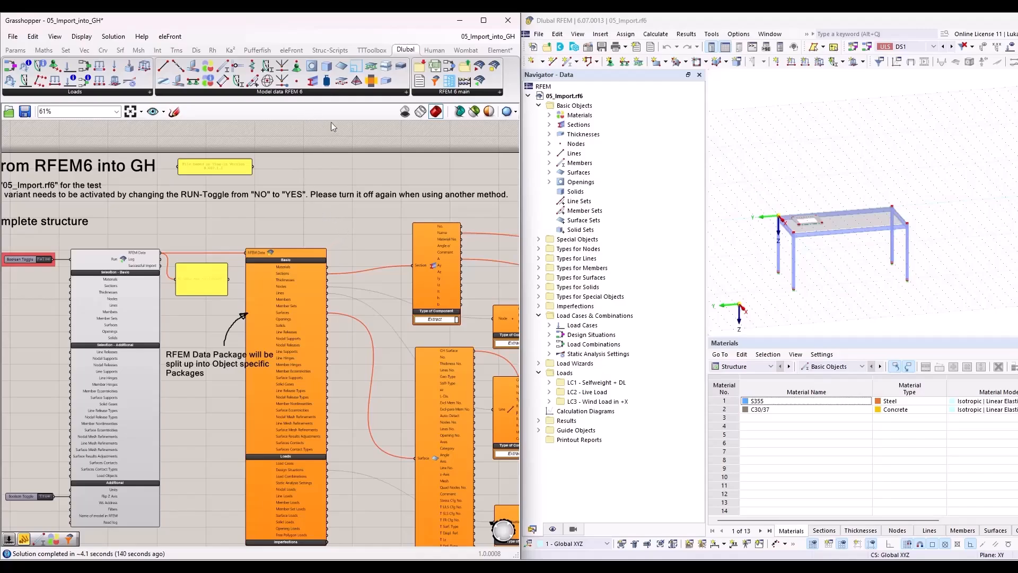
Step: Close the 05_Import_into_GH document without saving the changes
{"action": "left_click", "coordinate": [504, 37]}
{"action": "left_click", "coordinate": [537, 52]}
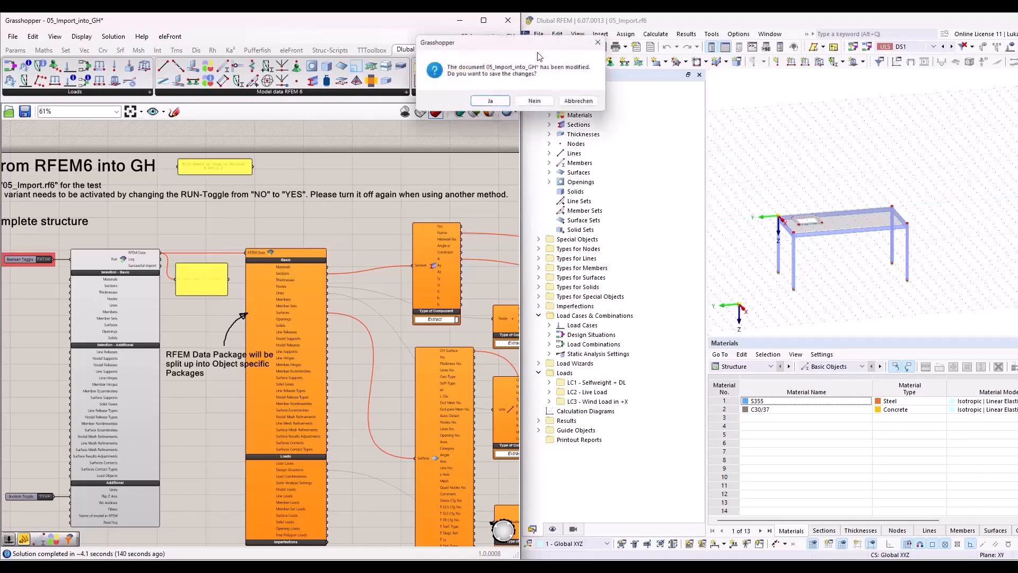
{"action": "left_click", "coordinate": [534, 101]}
Step: Switch to RFEM, close the 05_Import.rf6 model and open it again
{"action": "left_click_drag", "start_coordinate": [984, 25], "coordinate": [1016, 104]}
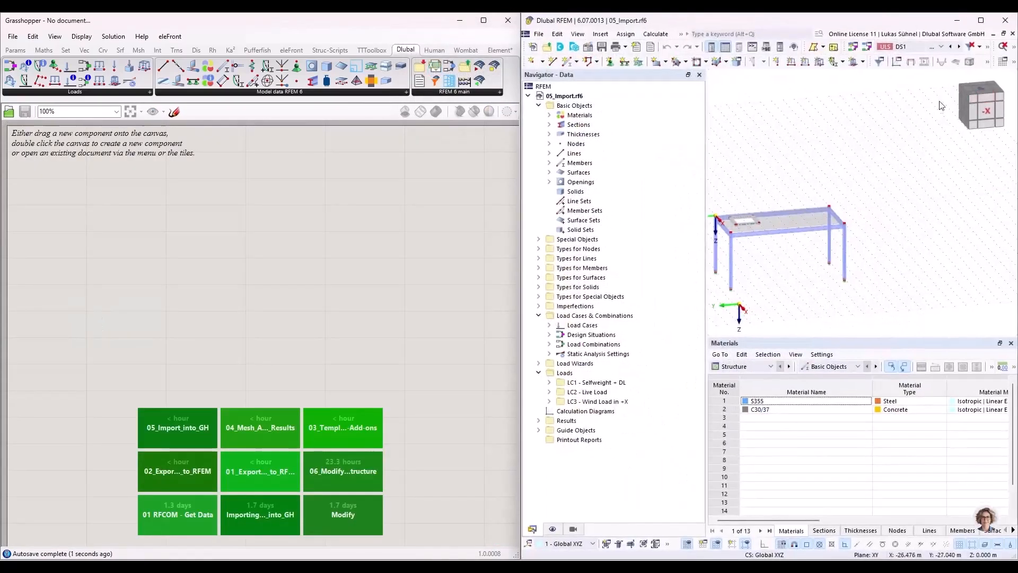
{"action": "left_click", "coordinate": [1013, 33]}
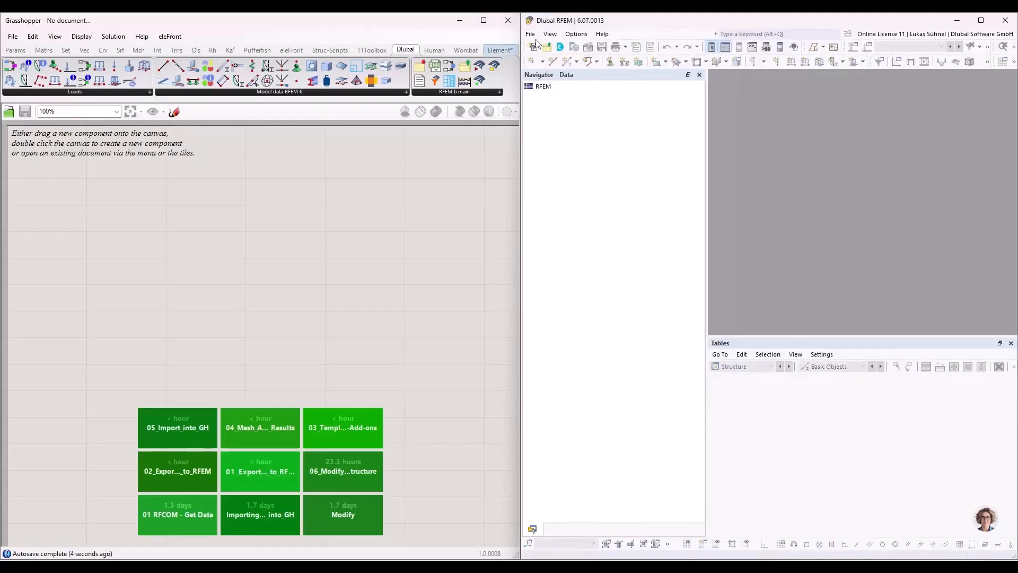
{"action": "left_click", "coordinate": [531, 34]}
{"action": "left_click", "coordinate": [557, 101]}
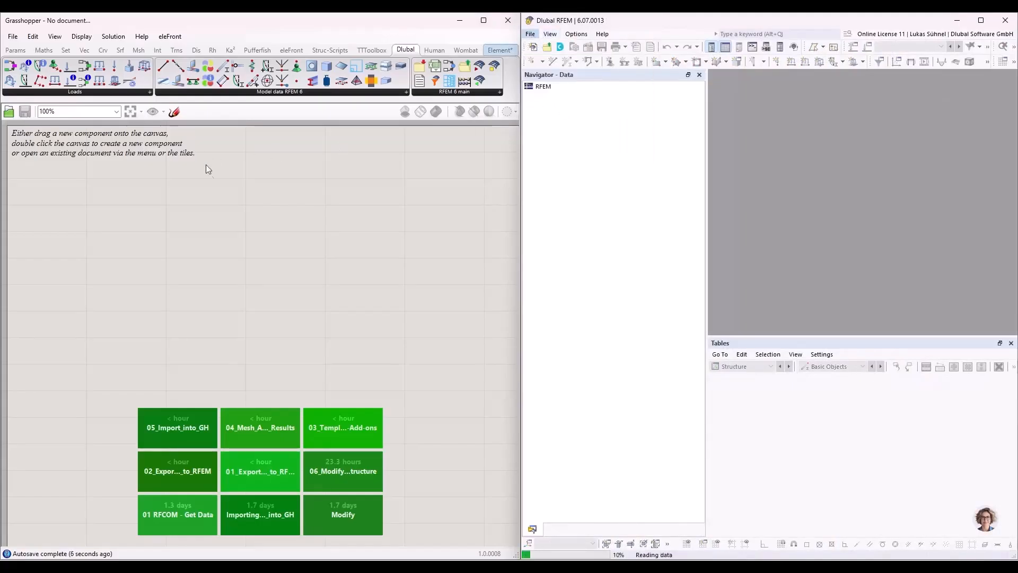
Step: In Grasshopper, open 06_Modify_RFEM_Structure and look over its tasks for assigning hinges and modifying the opening's location
{"action": "left_click", "coordinate": [336, 466]}
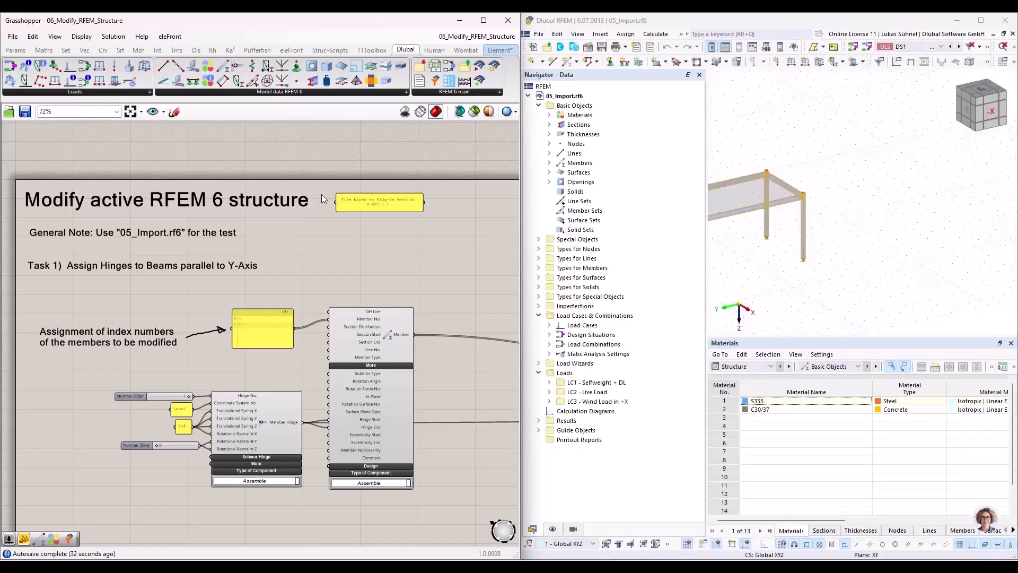
{"action": "scroll", "coordinate": [199, 302], "scroll_direction": "down", "scroll_amount": 5}
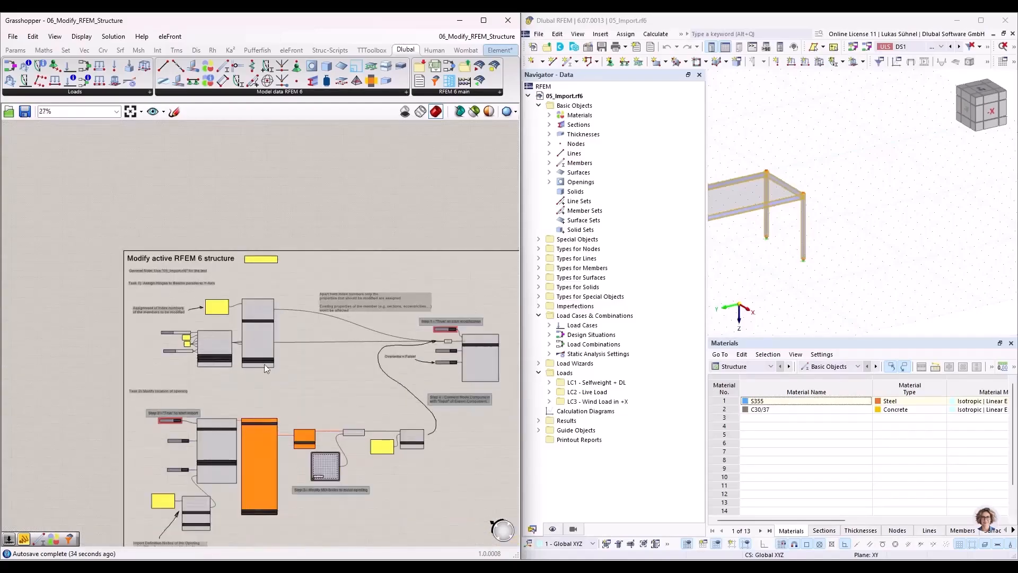
{"action": "scroll", "coordinate": [183, 225], "scroll_direction": "up", "scroll_amount": 3}
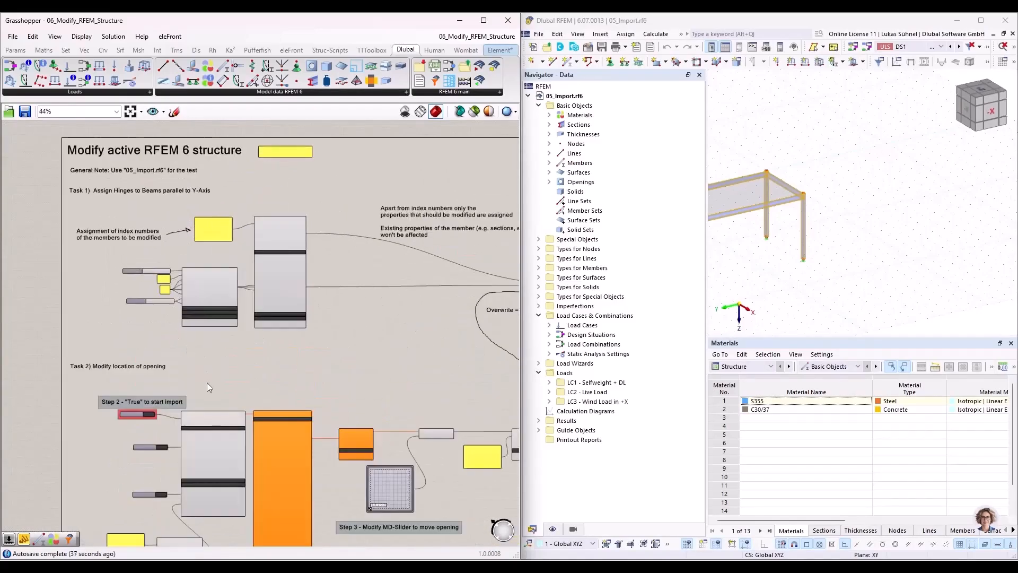
Step: Switch to RFEM and inspect the table model up close at a corner where the beams meet a column
{"action": "left_click", "coordinate": [921, 237]}
{"action": "scroll", "coordinate": [924, 226], "scroll_direction": "down", "scroll_amount": 2}
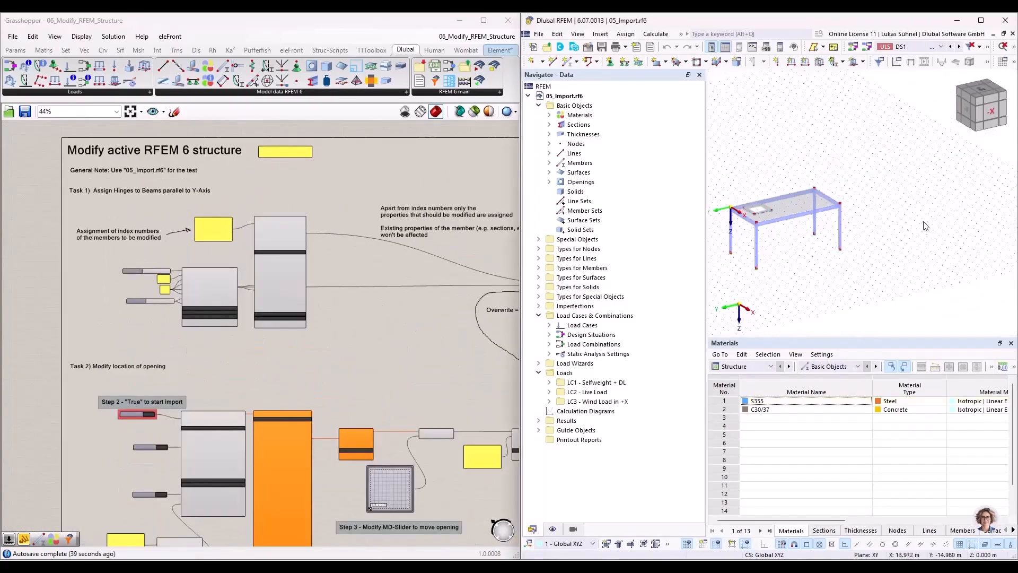
{"action": "scroll", "coordinate": [753, 228], "scroll_direction": "up", "scroll_amount": 4}
{"action": "scroll", "coordinate": [824, 222], "scroll_direction": "up", "scroll_amount": 2}
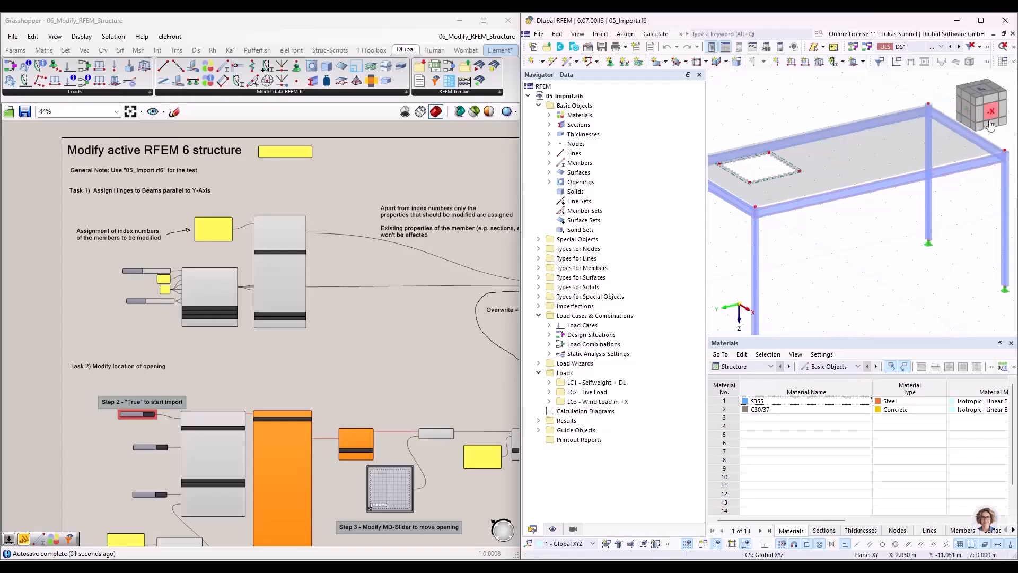
{"action": "scroll", "coordinate": [901, 247], "scroll_direction": "up", "scroll_amount": 5}
{"action": "scroll", "coordinate": [902, 180], "scroll_direction": "up", "scroll_amount": 3}
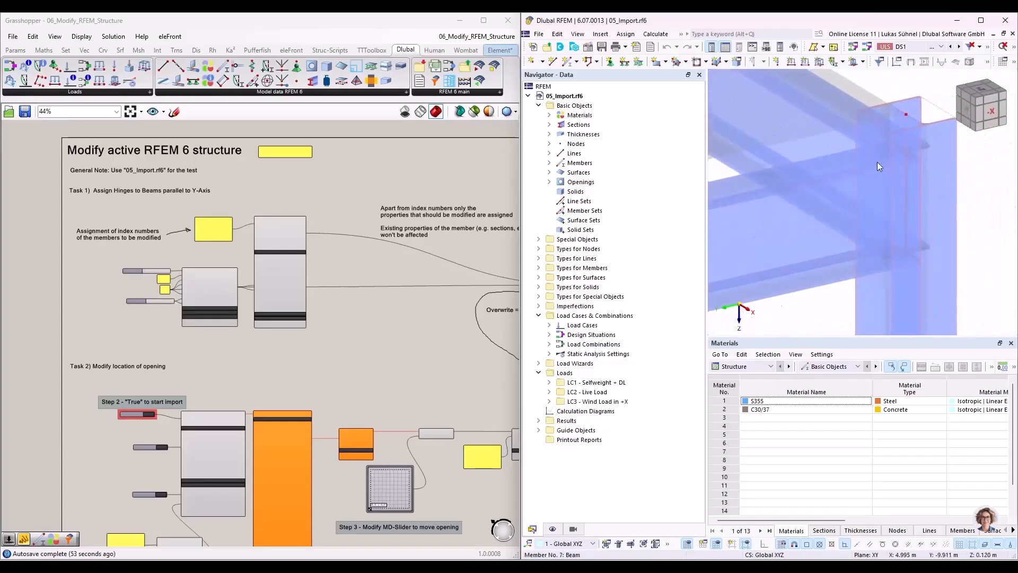
Step: View the whole RFEM table model beside the hinge and opening tasks on the Grasshopper canvas
{"action": "scroll", "coordinate": [910, 174], "scroll_direction": "down", "scroll_amount": 8}
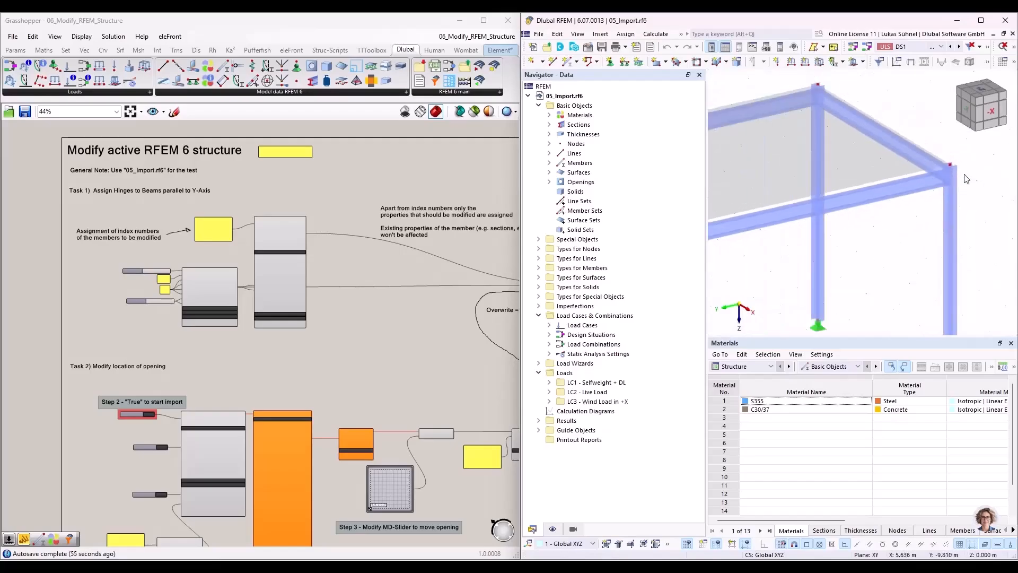
{"action": "right_click_drag", "start_coordinate": [365, 306], "coordinate": [291, 316]}
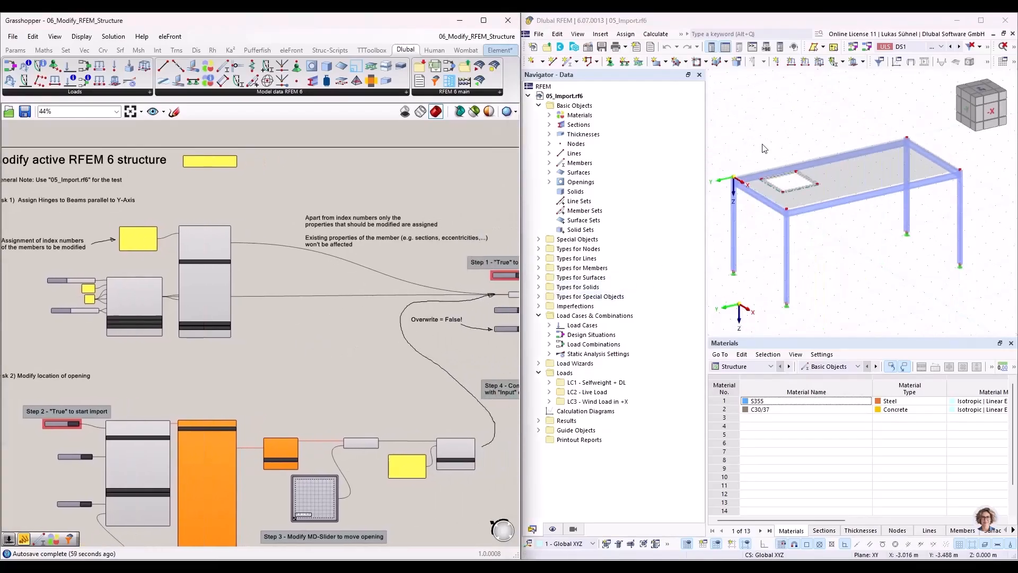
{"action": "left_click", "coordinate": [750, 147]}
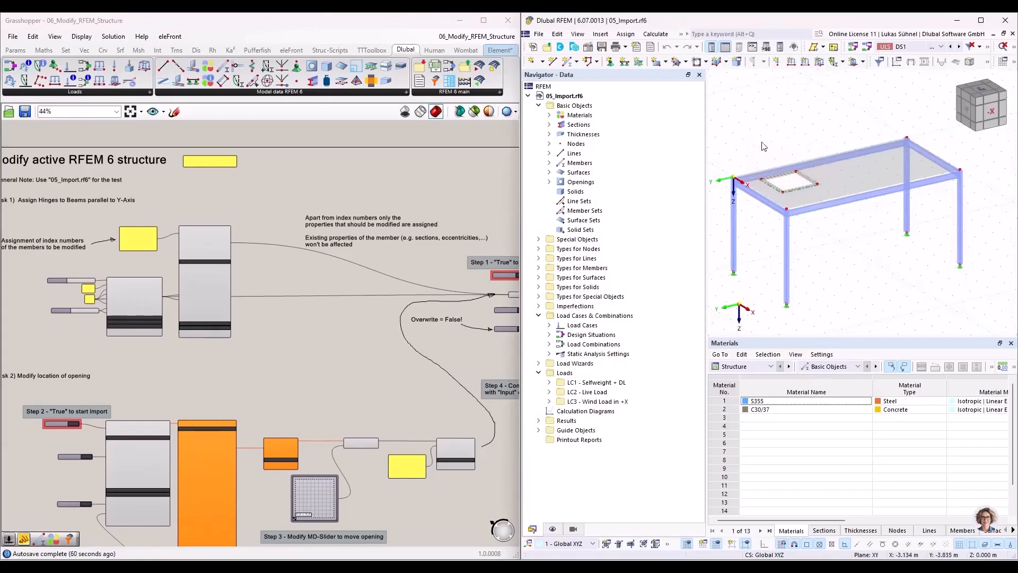
Step: In Grasshopper, examine Task 1's Member component and the panel feeding its Member No. input
{"action": "left_click", "coordinate": [483, 20]}
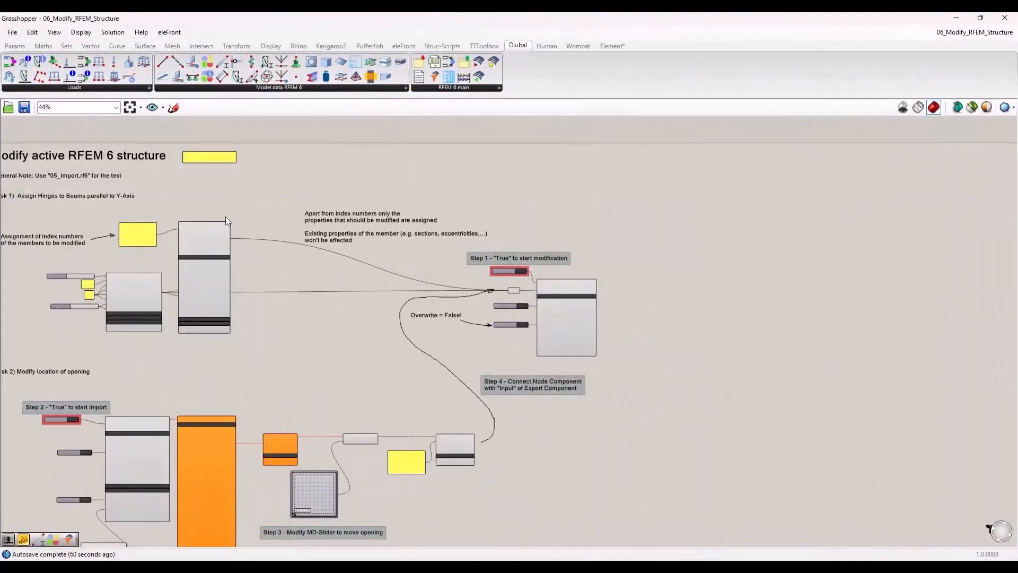
{"action": "right_click_drag", "start_coordinate": [119, 202], "coordinate": [261, 265]}
{"action": "scroll", "coordinate": [310, 309], "scroll_direction": "up", "scroll_amount": 5}
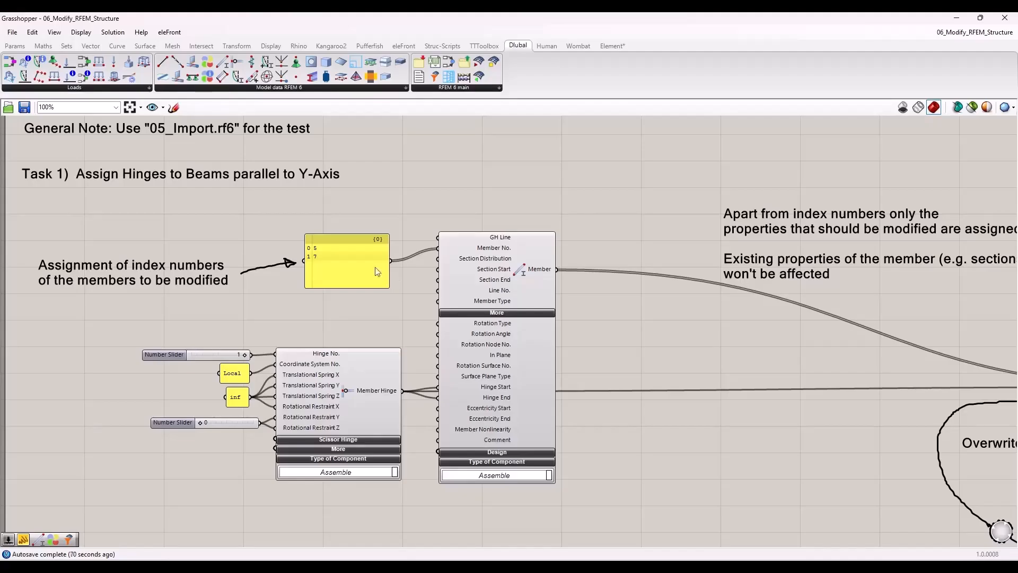
{"action": "left_click", "coordinate": [492, 265]}
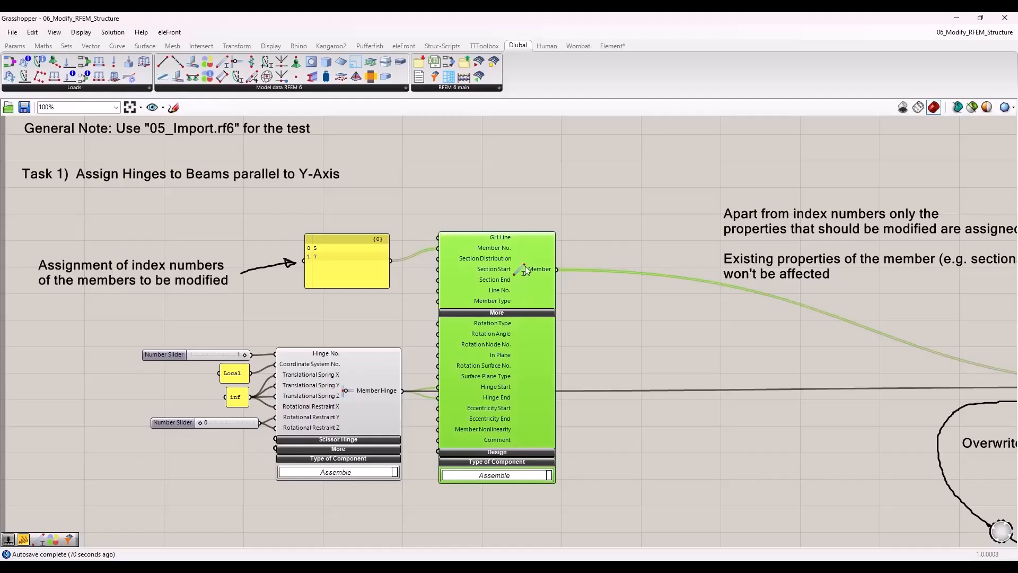
{"action": "left_click_drag", "start_coordinate": [337, 261], "coordinate": [339, 259]}
{"action": "scroll", "coordinate": [316, 250], "scroll_direction": "up", "scroll_amount": 5}
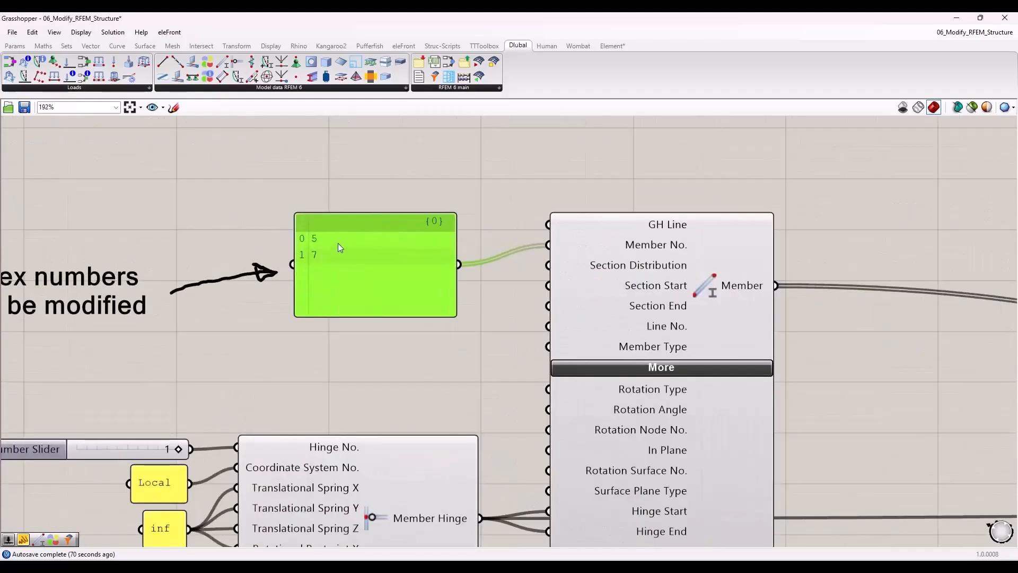
{"action": "scroll", "coordinate": [326, 240], "scroll_direction": "down", "scroll_amount": 1}
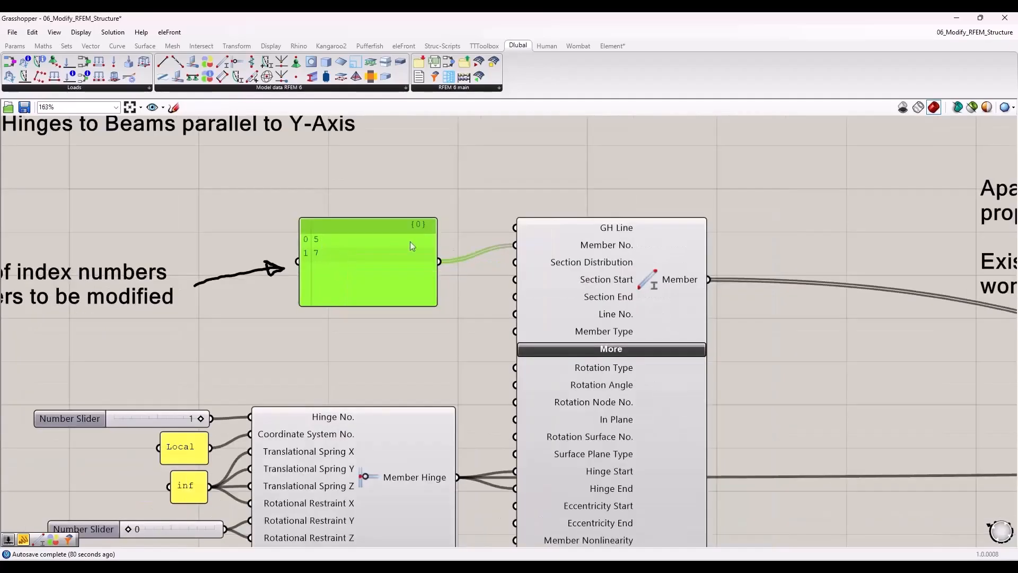
{"action": "mouse_move", "coordinate": [608, 249]}
Step: Examine the Member Hinge component's spring and restraint inputs and its connections to Hinge Start and Hinge End
{"action": "left_click", "coordinate": [399, 342]}
{"action": "right_click_drag", "start_coordinate": [399, 342], "coordinate": [451, 190]}
{"action": "left_click_drag", "start_coordinate": [99, 262], "coordinate": [523, 513]}
{"action": "left_click", "coordinate": [406, 503]}
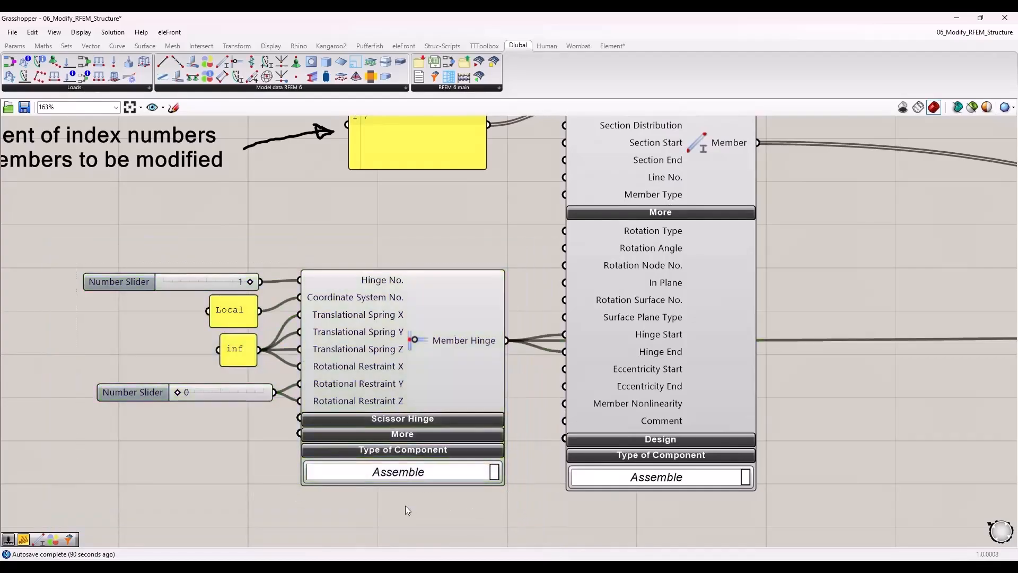
{"action": "left_click", "coordinate": [427, 356]}
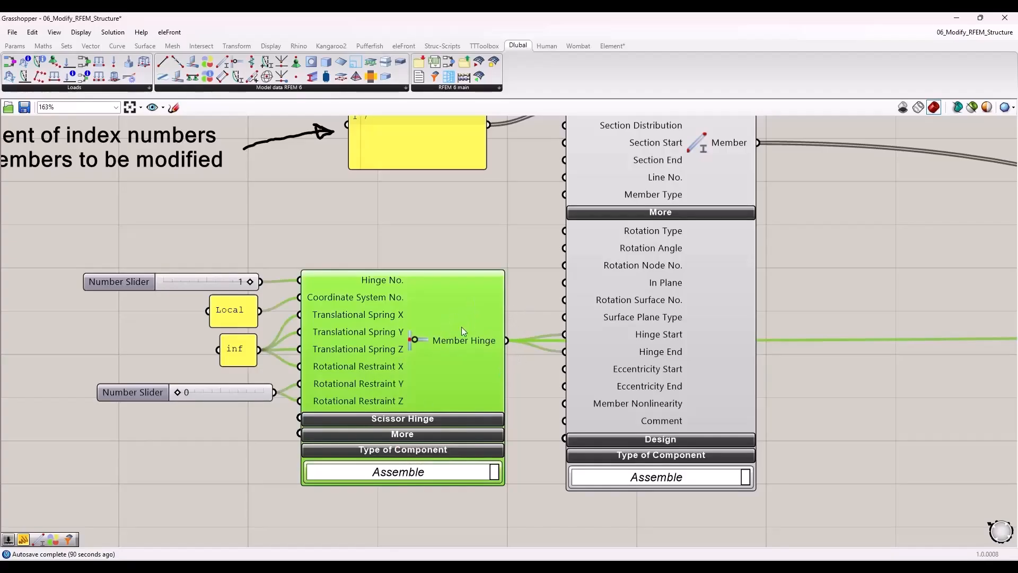
{"action": "scroll", "coordinate": [583, 336], "scroll_direction": "down", "scroll_amount": 2}
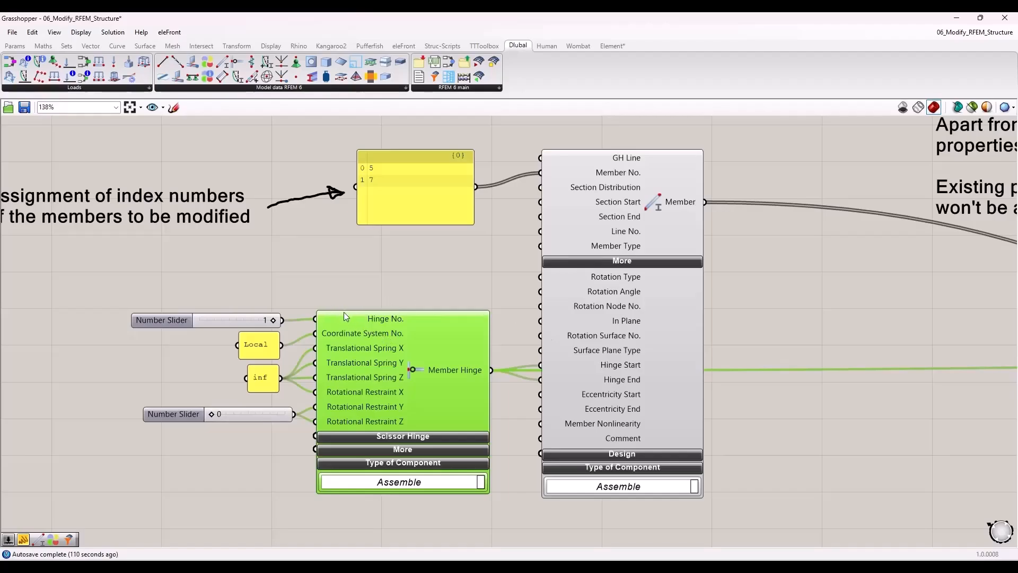
{"action": "scroll", "coordinate": [345, 310], "scroll_direction": "down", "scroll_amount": 3}
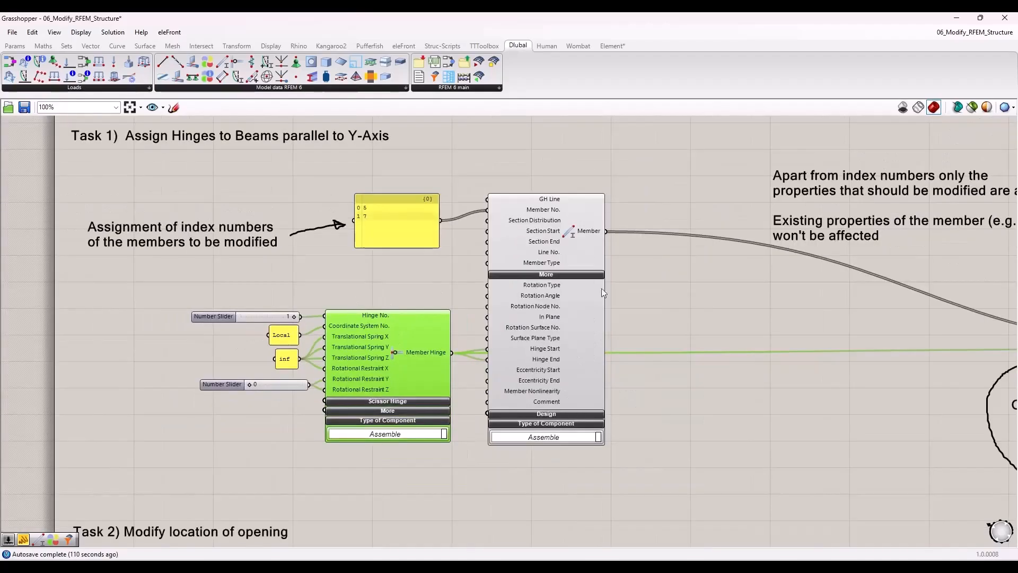
Step: Examine the export component under Step 1, including the Boolean toggle wired to its Overwrite input
{"action": "right_click_drag", "start_coordinate": [936, 374], "coordinate": [134, 357]}
{"action": "scroll", "coordinate": [538, 378], "scroll_direction": "up", "scroll_amount": 2}
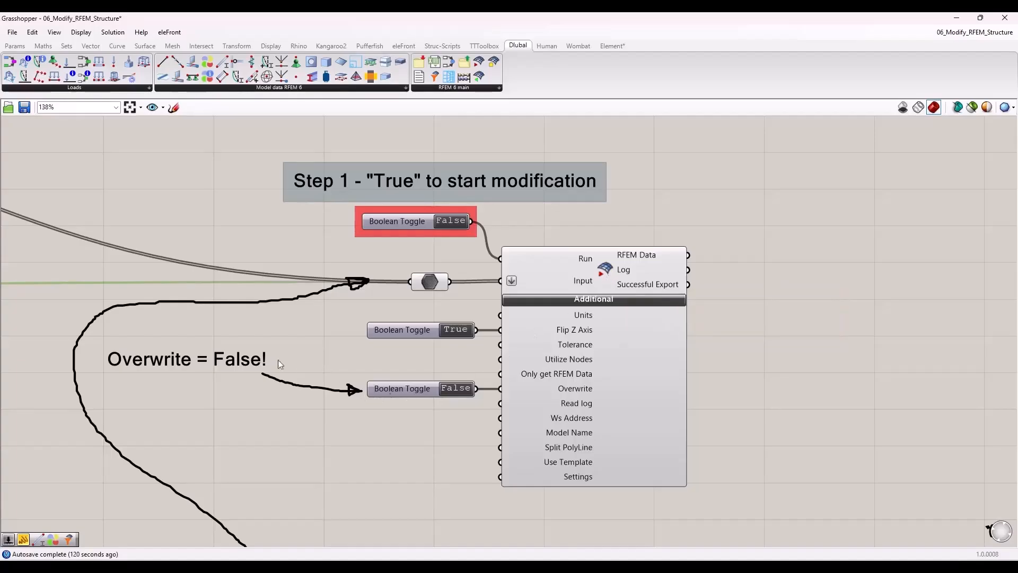
{"action": "mouse_move", "coordinate": [94, 345]}
{"action": "left_mouse_down"}
{"action": "mouse_move", "coordinate": [500, 405]}
{"action": "mouse_move", "coordinate": [626, 403]}
{"action": "left_mouse_up"}
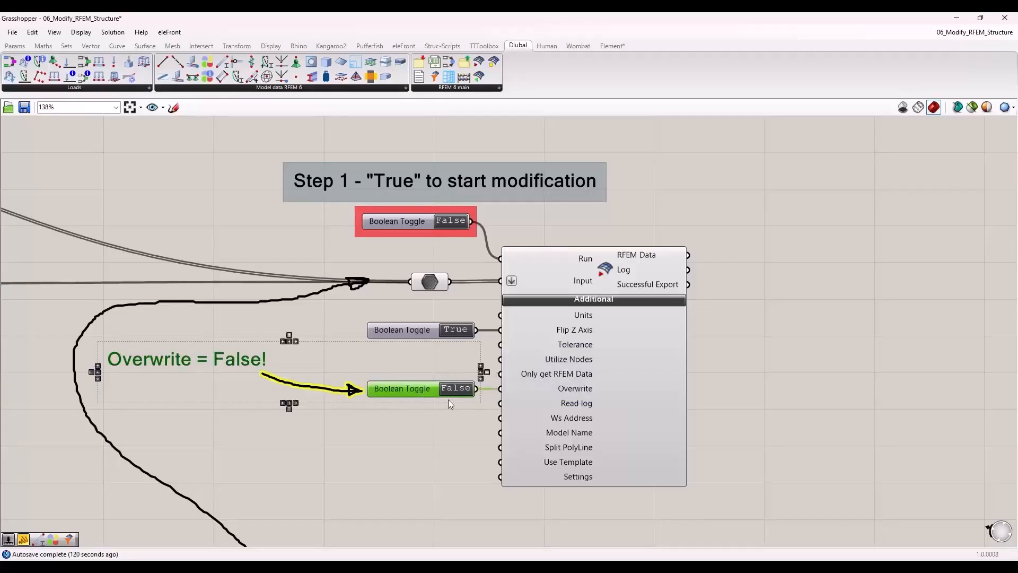
{"action": "left_click", "coordinate": [399, 414]}
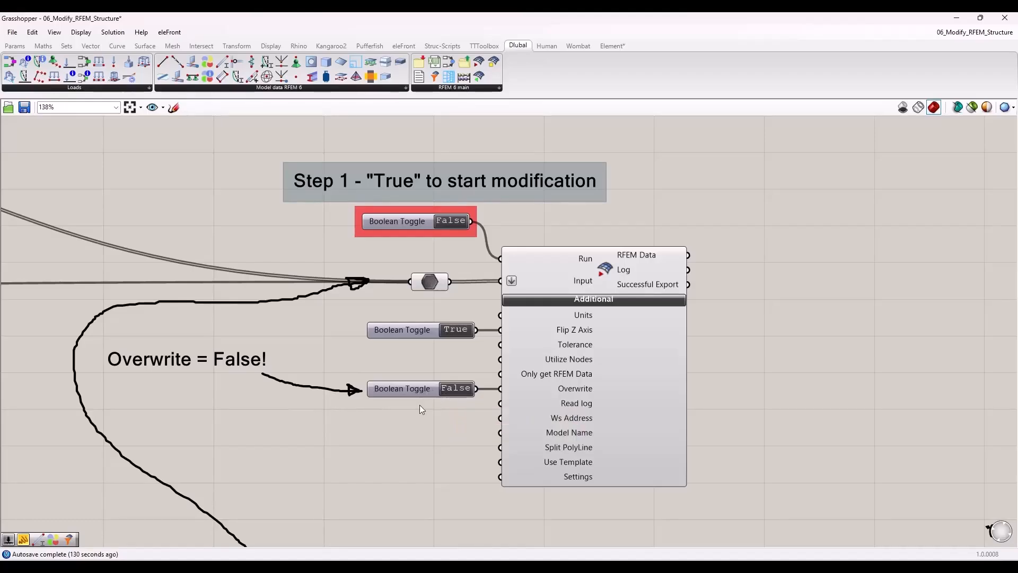
Step: Place Grasshopper beside RFEM and set the Step 1 toggle to True to export the hinge modification
{"action": "scroll", "coordinate": [497, 354], "scroll_direction": "down", "scroll_amount": 1}
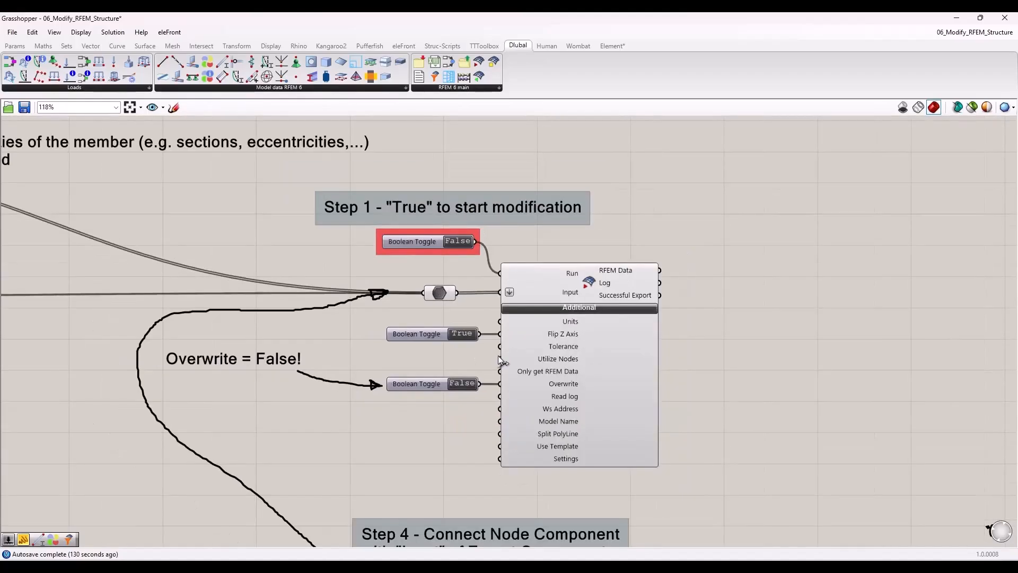
{"action": "left_click_drag", "start_coordinate": [434, 19], "coordinate": [0, 210]}
{"action": "scroll", "coordinate": [288, 263], "scroll_direction": "up", "scroll_amount": 2}
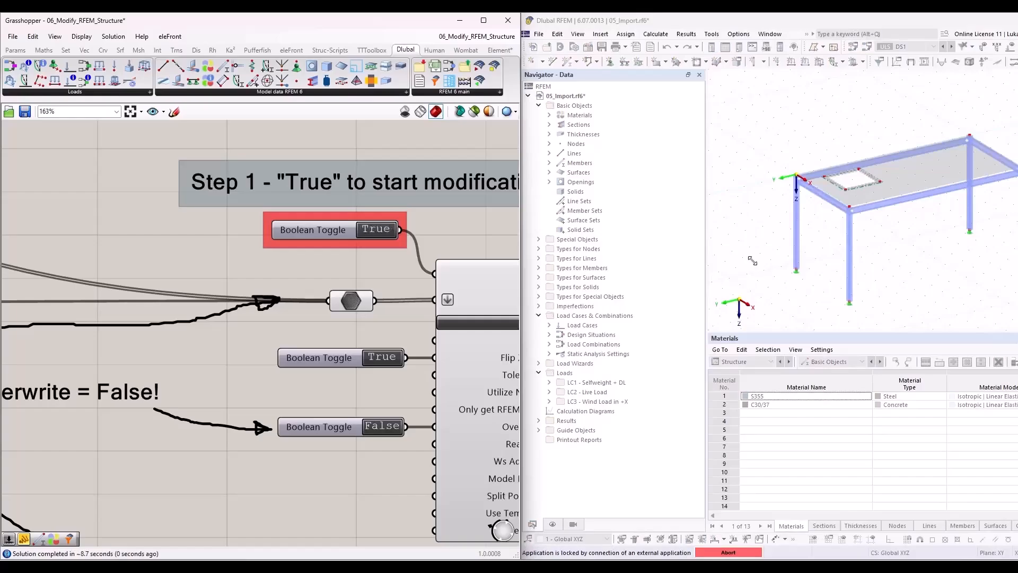
Step: Switch to RFEM, check the section and eccentricities of beam member 7, and close its properties without changes
{"action": "scroll", "coordinate": [791, 245], "scroll_direction": "up", "scroll_amount": 5}
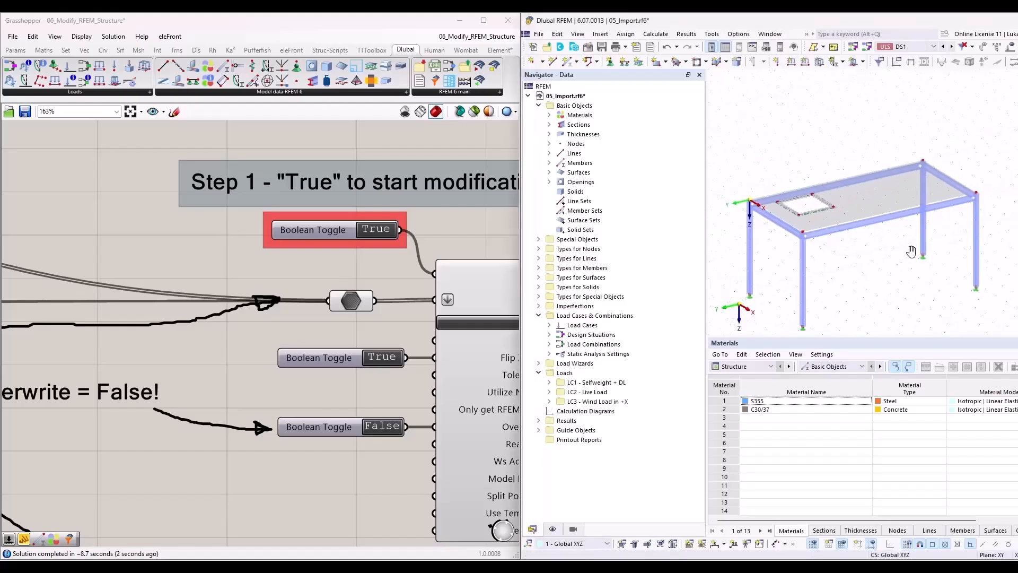
{"action": "scroll", "coordinate": [791, 245], "scroll_direction": "up", "scroll_amount": 2}
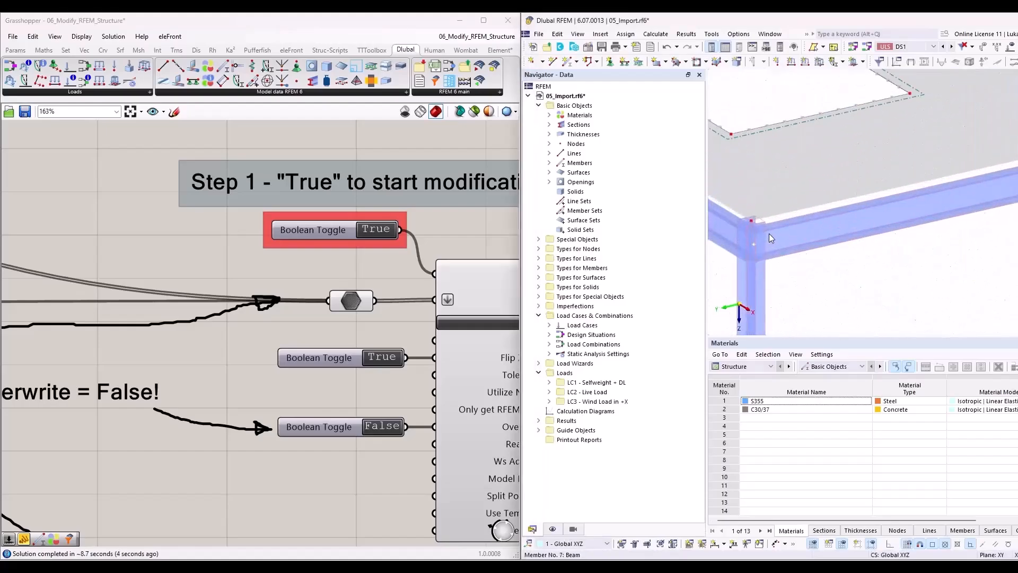
{"action": "double_click", "coordinate": [825, 230]}
{"action": "left_click", "coordinate": [455, 128]}
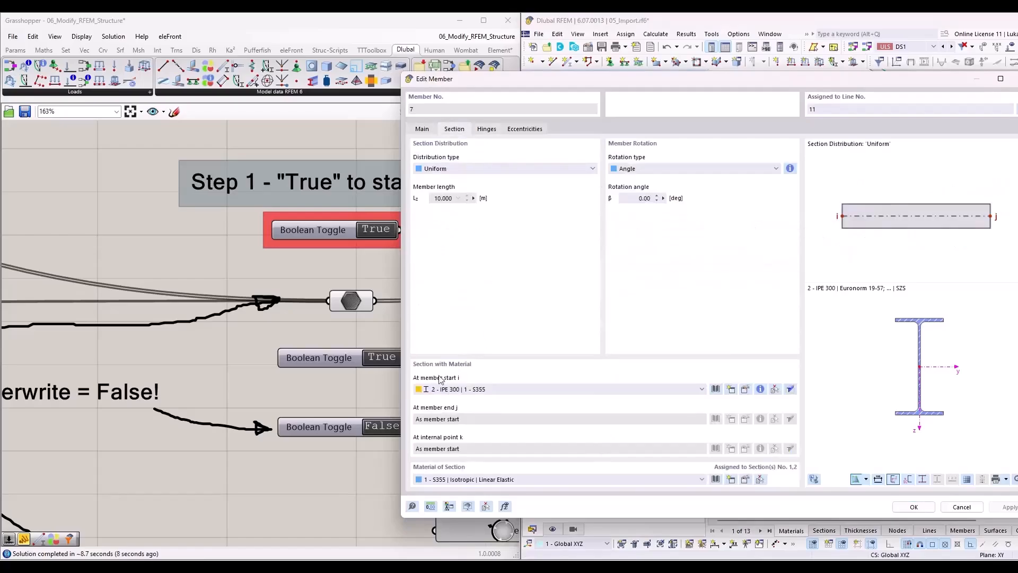
{"action": "left_click", "coordinate": [522, 130]}
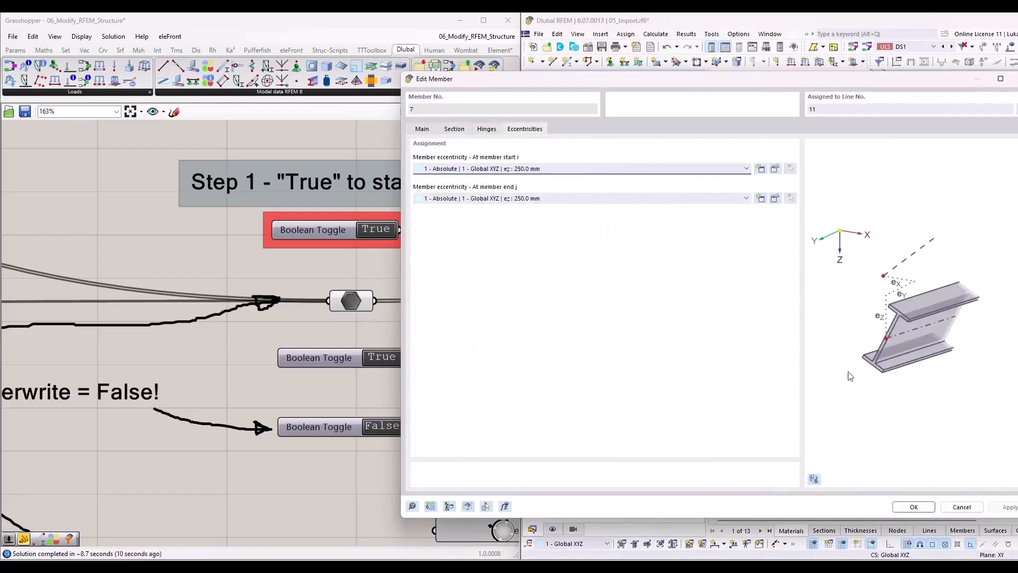
{"action": "left_click", "coordinate": [962, 506]}
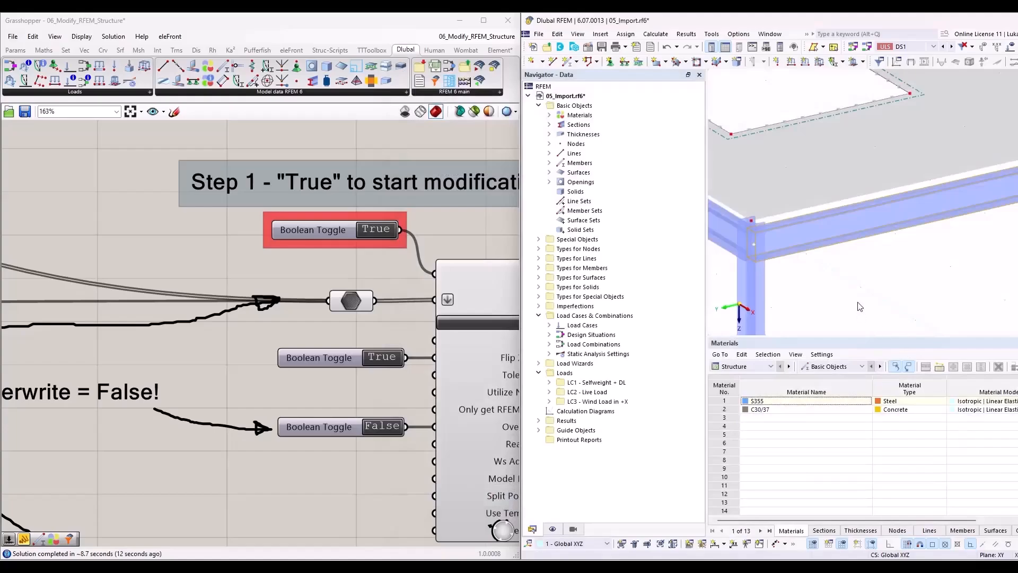
Step: Look over the opening in the RFEM table top and the Task 2 import setup in Grasshopper
{"action": "scroll", "coordinate": [771, 254], "scroll_direction": "down", "scroll_amount": 2}
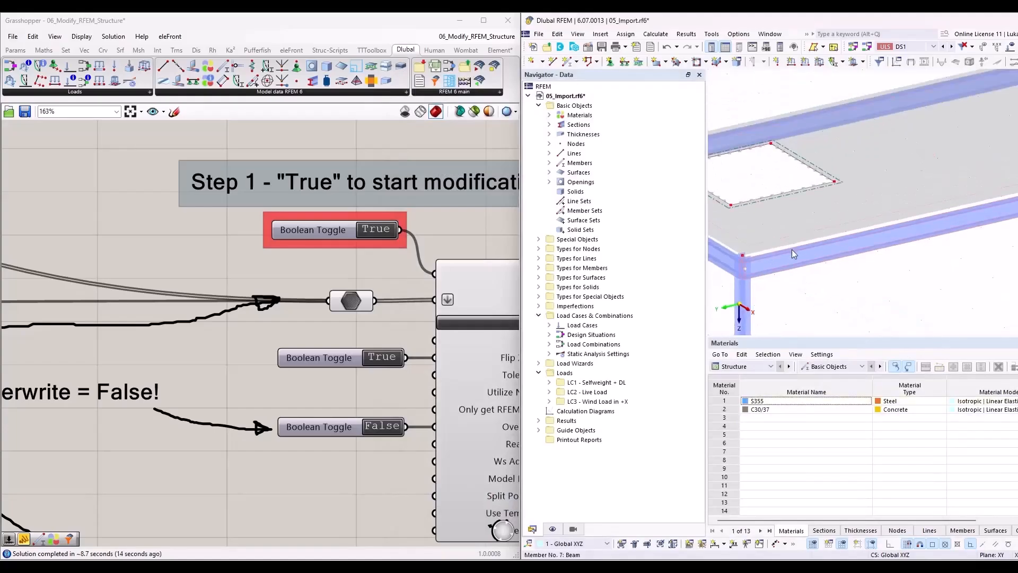
{"action": "scroll", "coordinate": [779, 109], "scroll_direction": "down", "scroll_amount": 3}
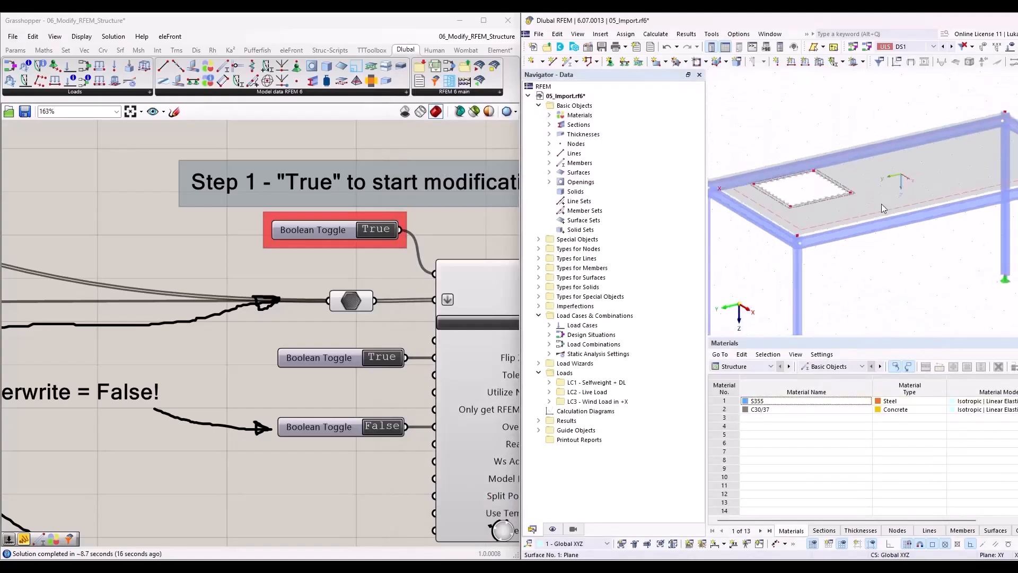
{"action": "scroll", "coordinate": [412, 188], "scroll_direction": "down", "scroll_amount": 7}
{"action": "scroll", "coordinate": [110, 316], "scroll_direction": "up", "scroll_amount": 5}
{"action": "scroll", "coordinate": [188, 260], "scroll_direction": "up", "scroll_amount": 3}
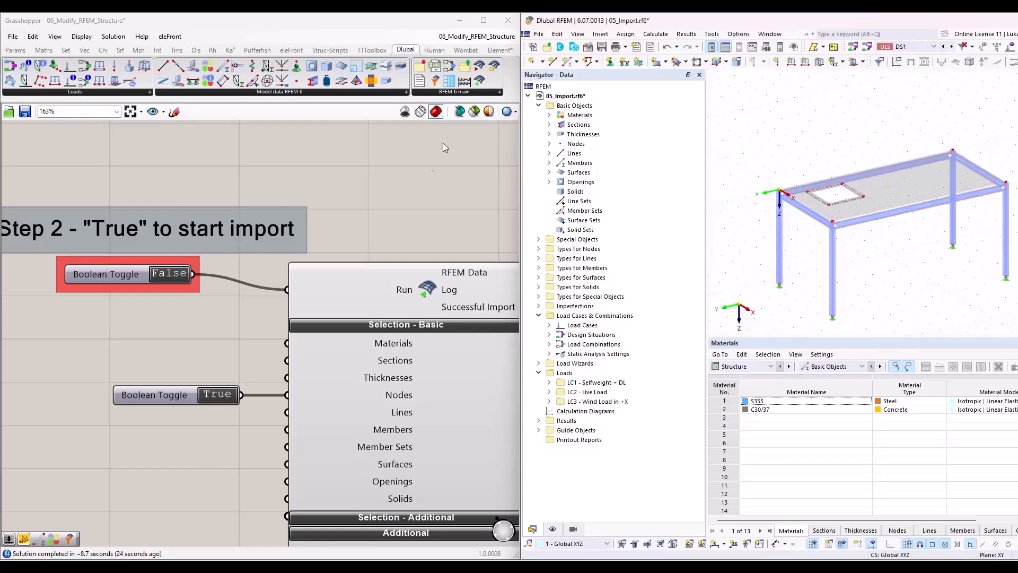
{"action": "mouse_move", "coordinate": [480, 29]}
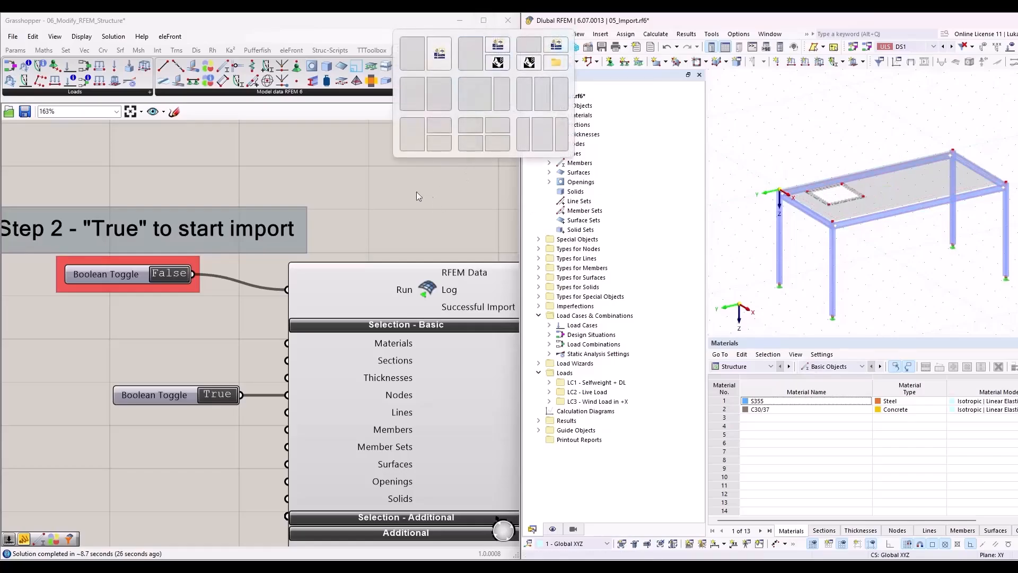
{"action": "scroll", "coordinate": [366, 204], "scroll_direction": "down", "scroll_amount": 4}
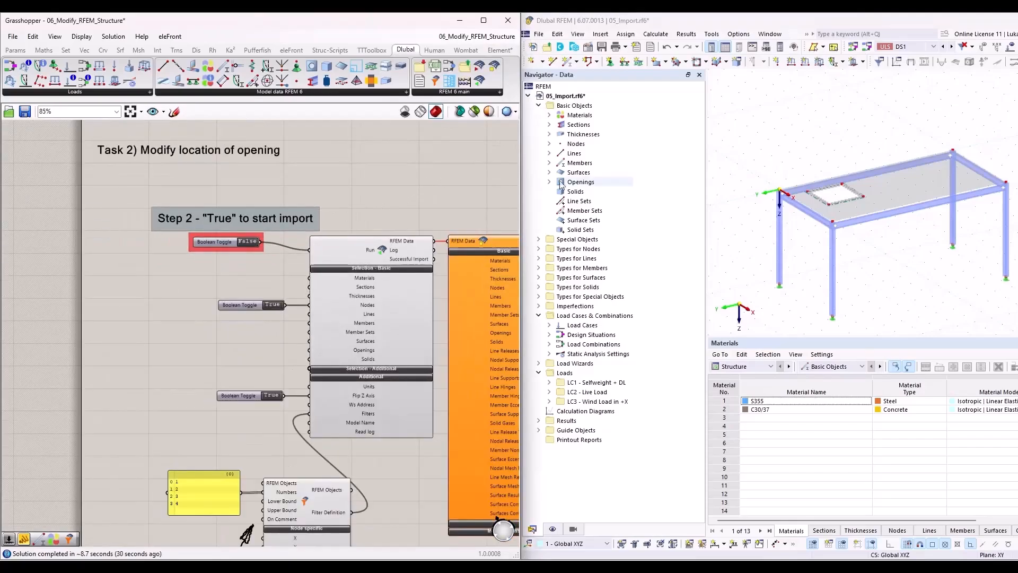
{"action": "scroll", "coordinate": [786, 197], "scroll_direction": "up", "scroll_amount": 4}
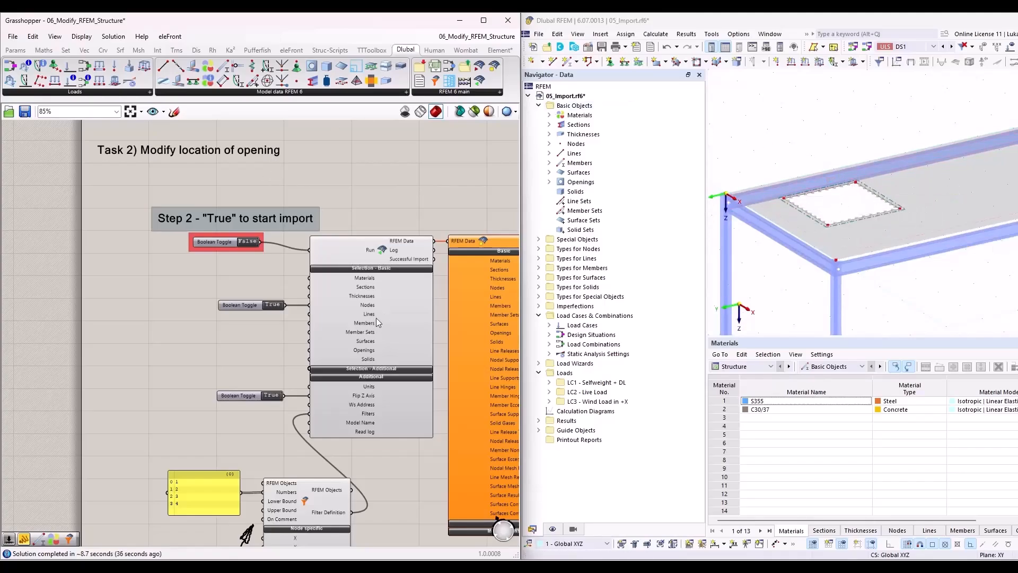
Step: Maximize Grasshopper and examine the Step 2 import component and the node filter for the opening's definition nodes
{"action": "left_click", "coordinate": [483, 20]}
{"action": "scroll", "coordinate": [387, 246], "scroll_direction": "up", "scroll_amount": 4}
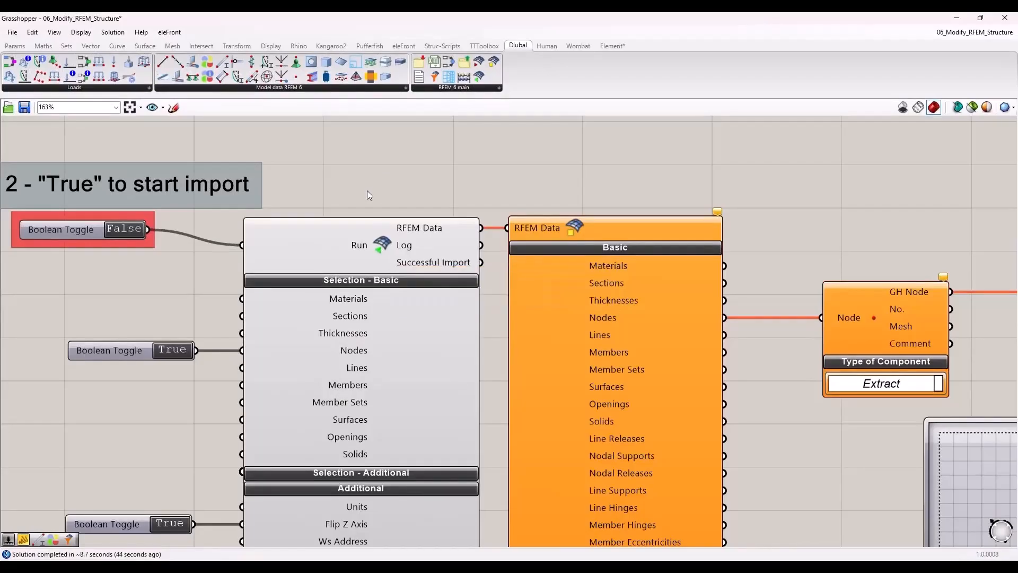
{"action": "right_click_drag", "start_coordinate": [382, 242], "coordinate": [436, 199]}
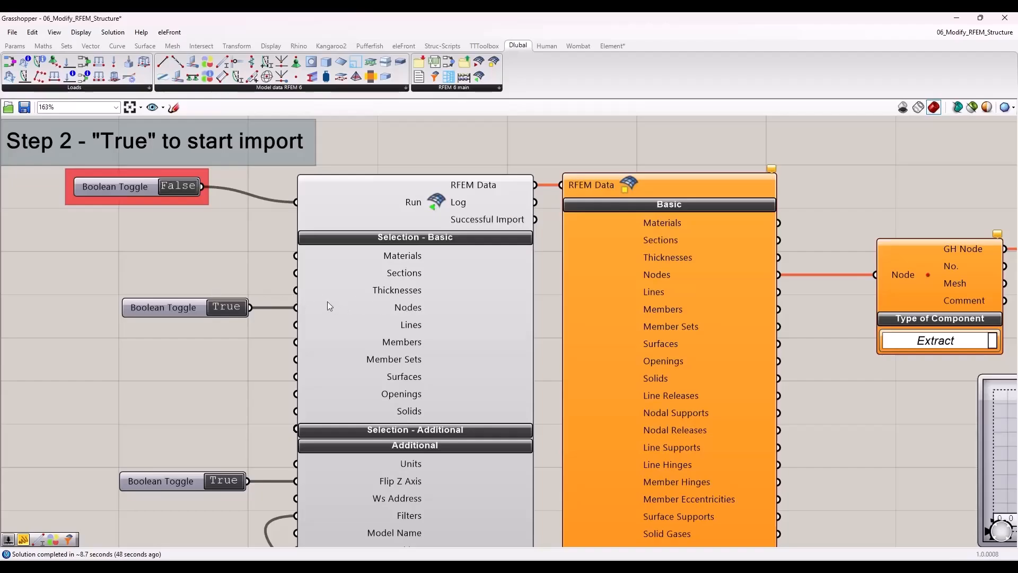
{"action": "right_click_drag", "start_coordinate": [200, 359], "coordinate": [265, 222]}
{"action": "scroll", "coordinate": [265, 287], "scroll_direction": "down", "scroll_amount": 2}
{"action": "right_click_drag", "start_coordinate": [261, 375], "coordinate": [309, 217]}
{"action": "scroll", "coordinate": [364, 328], "scroll_direction": "up", "scroll_amount": 1}
{"action": "scroll", "coordinate": [364, 328], "scroll_direction": "up", "scroll_amount": 1}
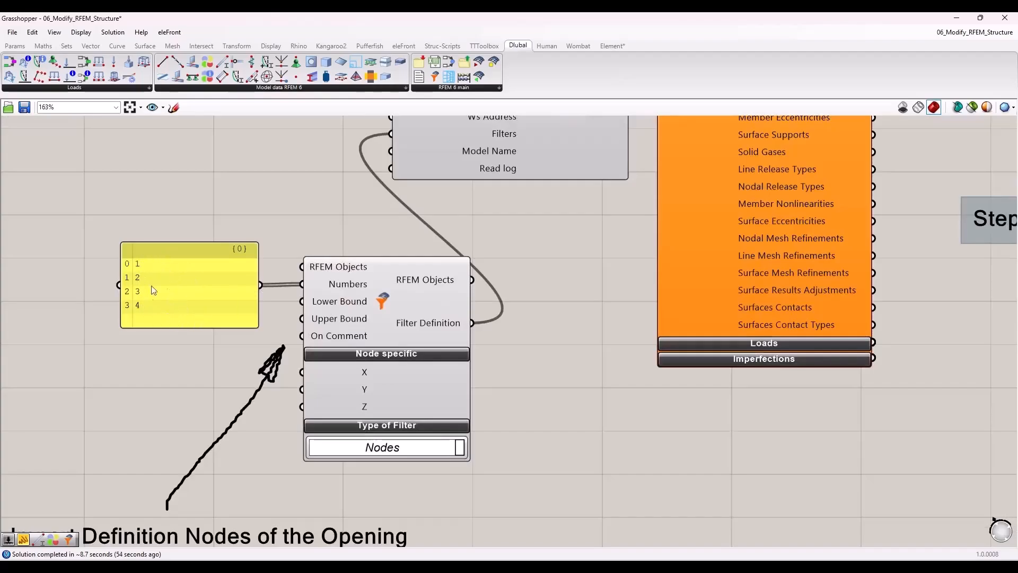
Step: Examine how the extracted nodes pass through the Move component, driven by the MD slider, to the assembling Node component
{"action": "scroll", "coordinate": [262, 340], "scroll_direction": "down", "scroll_amount": 3}
{"action": "right_click_drag", "start_coordinate": [456, 291], "coordinate": [281, 435]}
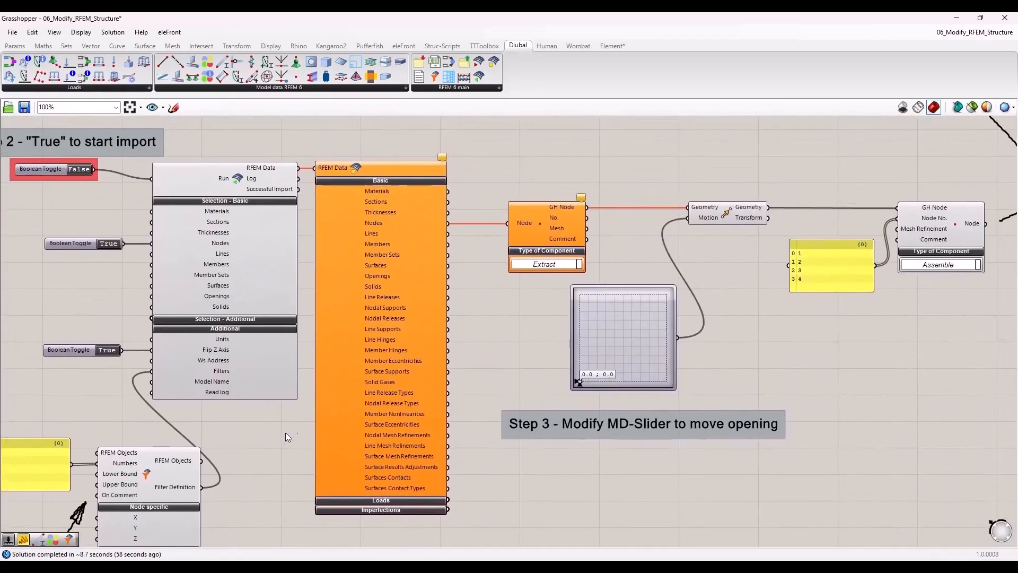
{"action": "scroll", "coordinate": [429, 224], "scroll_direction": "up", "scroll_amount": 3}
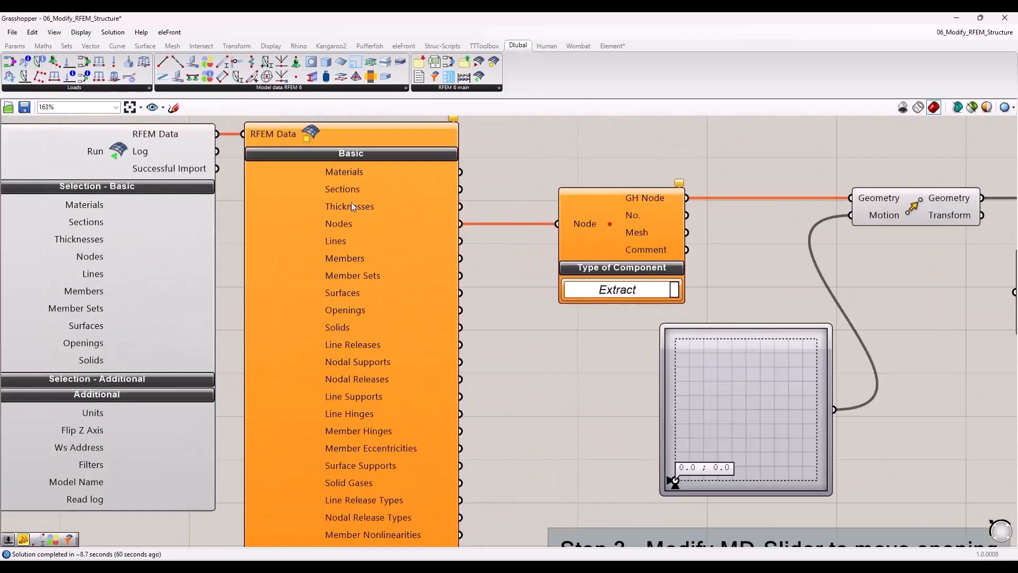
{"action": "right_click_drag", "start_coordinate": [577, 351], "coordinate": [326, 379]}
{"action": "left_click", "coordinate": [386, 263]}
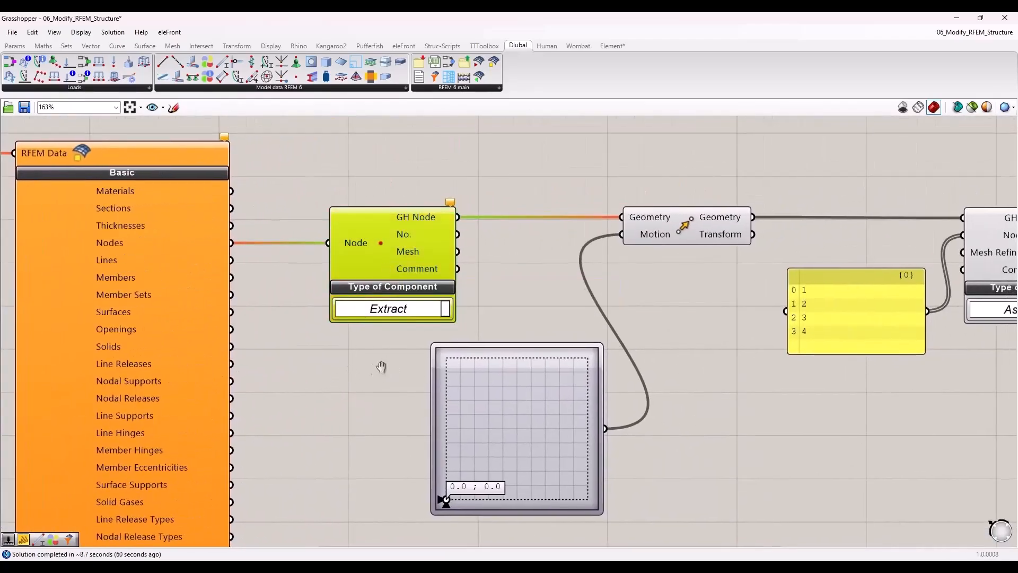
{"action": "right_click_drag", "start_coordinate": [388, 363], "coordinate": [289, 380]}
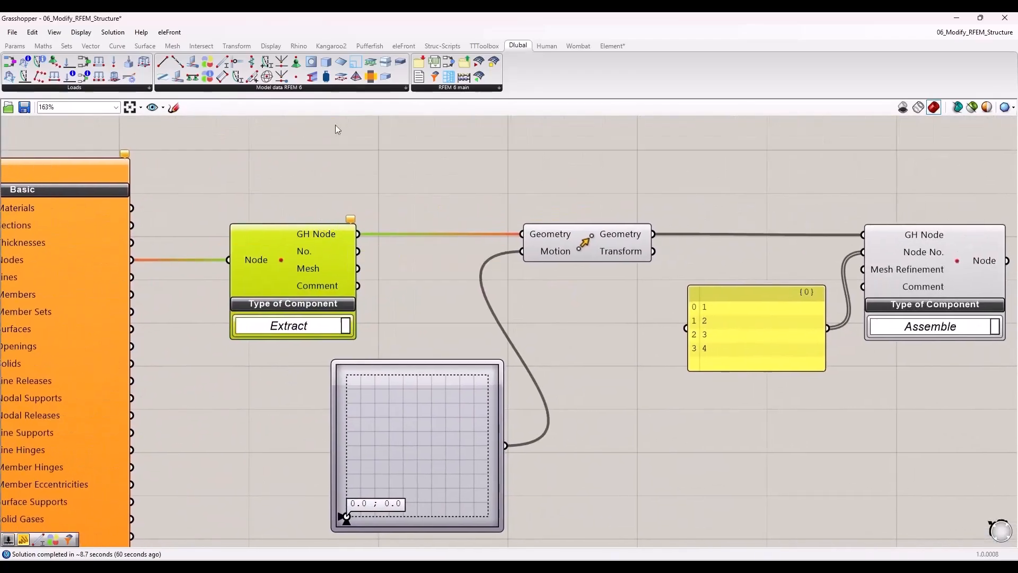
Step: Place Grasshopper beside the Rhino viewport and start the Step 2 import of the opening's nodes by setting its Boolean toggle to True
{"action": "left_click_drag", "start_coordinate": [340, 24], "coordinate": [845, 58]}
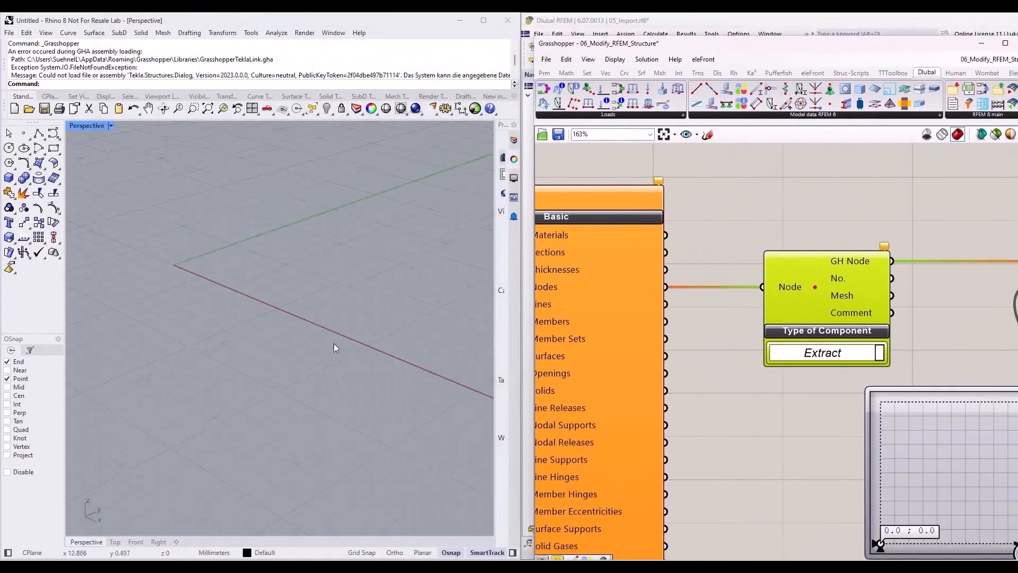
{"action": "left_click", "coordinate": [861, 188]}
{"action": "scroll", "coordinate": [873, 273], "scroll_direction": "down", "scroll_amount": 6}
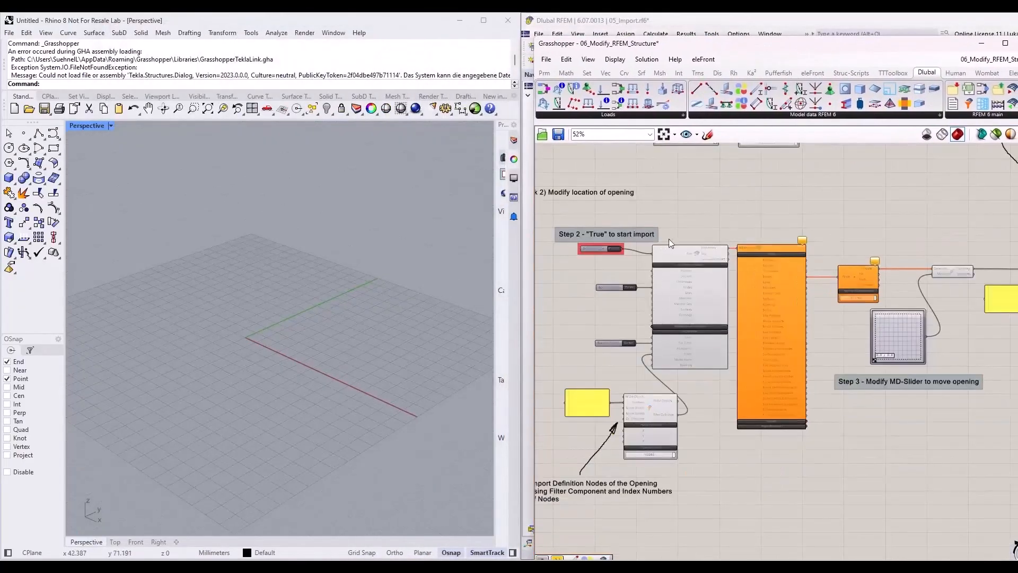
{"action": "scroll", "coordinate": [617, 252], "scroll_direction": "up", "scroll_amount": 7}
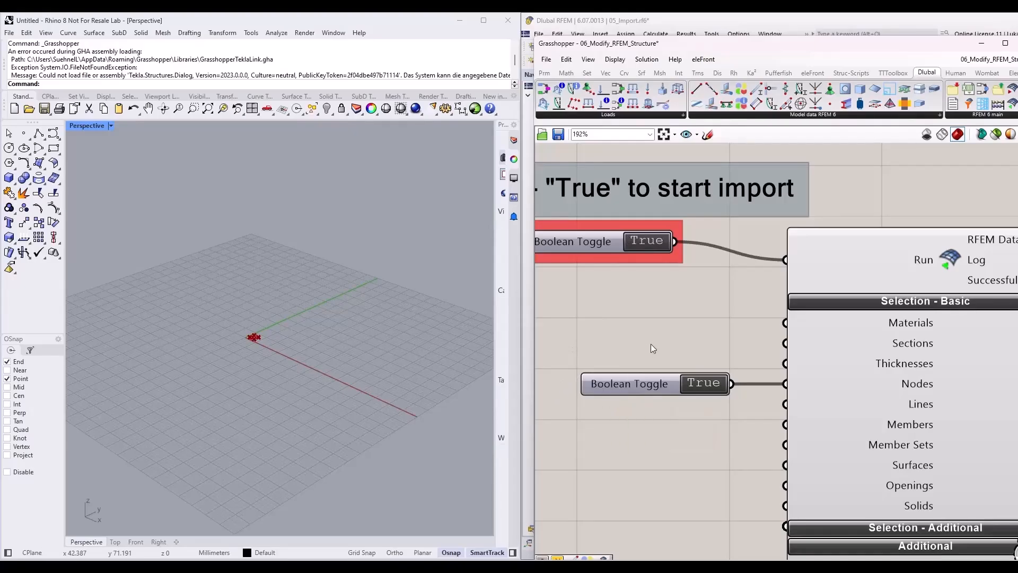
{"action": "scroll", "coordinate": [307, 324], "scroll_direction": "up", "scroll_amount": 8}
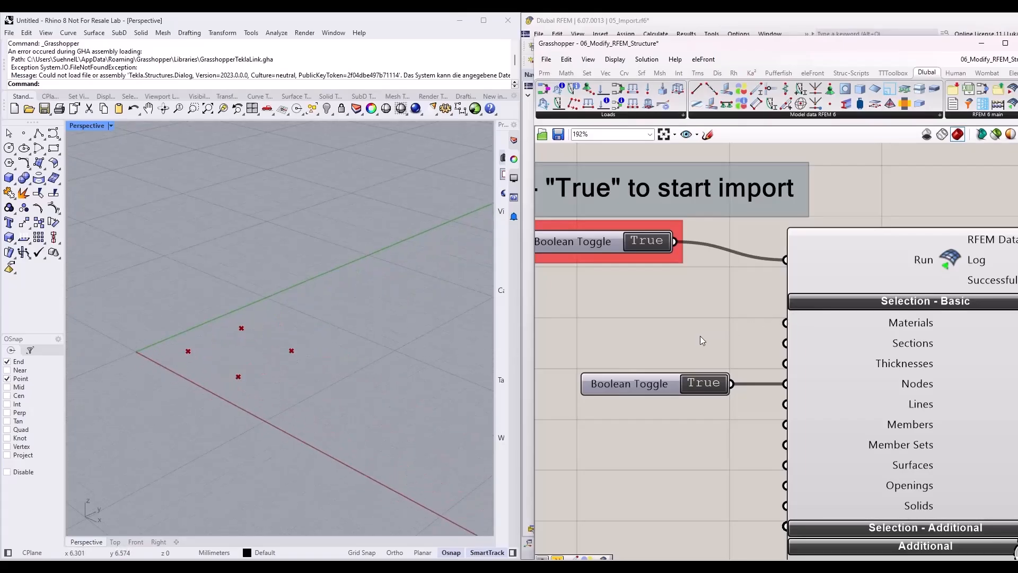
Step: Set the MD slider feeding the Move component to 1.24 ; 4.66 to shift the opening's nodes
{"action": "scroll", "coordinate": [601, 327], "scroll_direction": "down", "scroll_amount": 8}
{"action": "scroll", "coordinate": [790, 362], "scroll_direction": "up", "scroll_amount": 6}
{"action": "right_click_drag", "start_coordinate": [758, 355], "coordinate": [644, 341]}
{"action": "right_click_drag", "start_coordinate": [880, 266], "coordinate": [831, 282]}
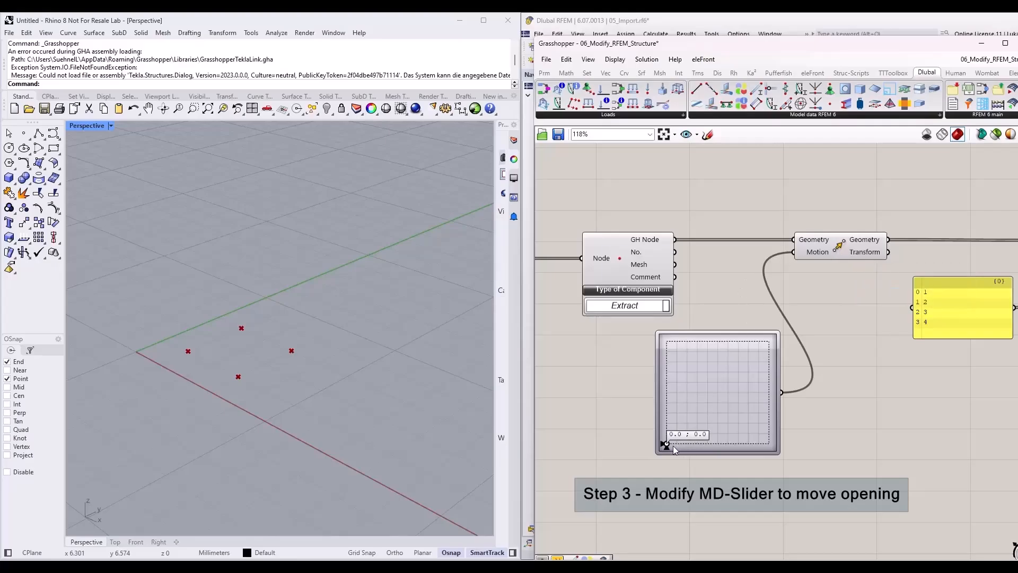
{"action": "left_click_drag", "start_coordinate": [666, 445], "coordinate": [716, 352]}
{"action": "left_click_drag", "start_coordinate": [768, 350], "coordinate": [751, 348]}
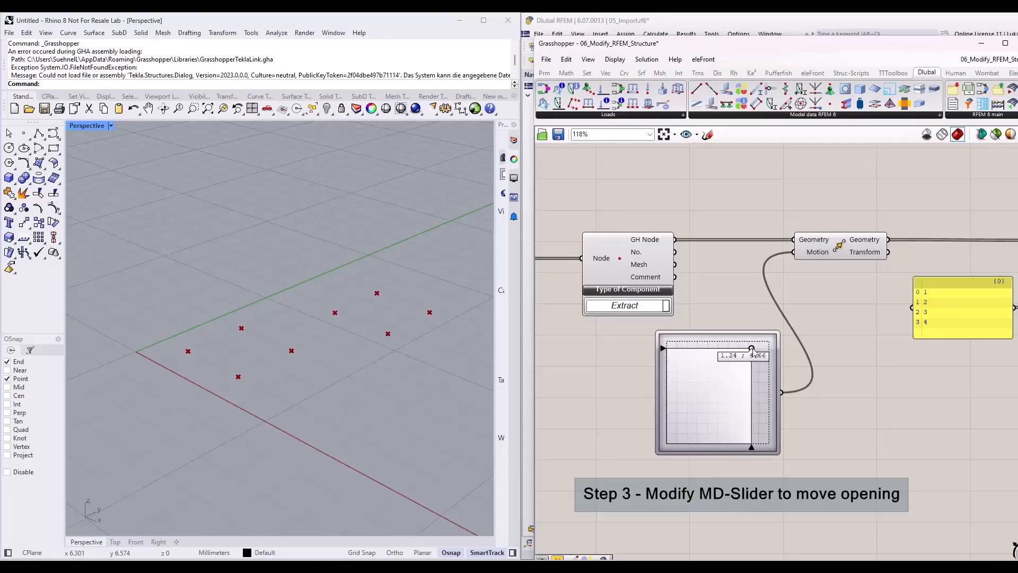
Step: Compare the Node No. panel of the assembling Node component with the number panel feeding the import filter
{"action": "scroll", "coordinate": [589, 362], "scroll_direction": "down", "scroll_amount": 3}
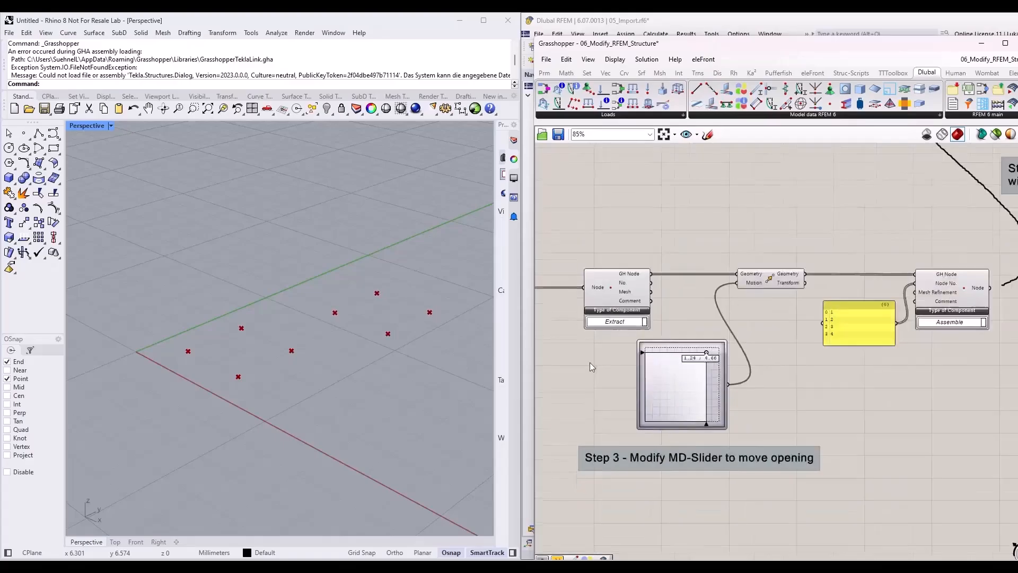
{"action": "scroll", "coordinate": [891, 300], "scroll_direction": "up", "scroll_amount": 4}
{"action": "left_click", "coordinate": [830, 325]}
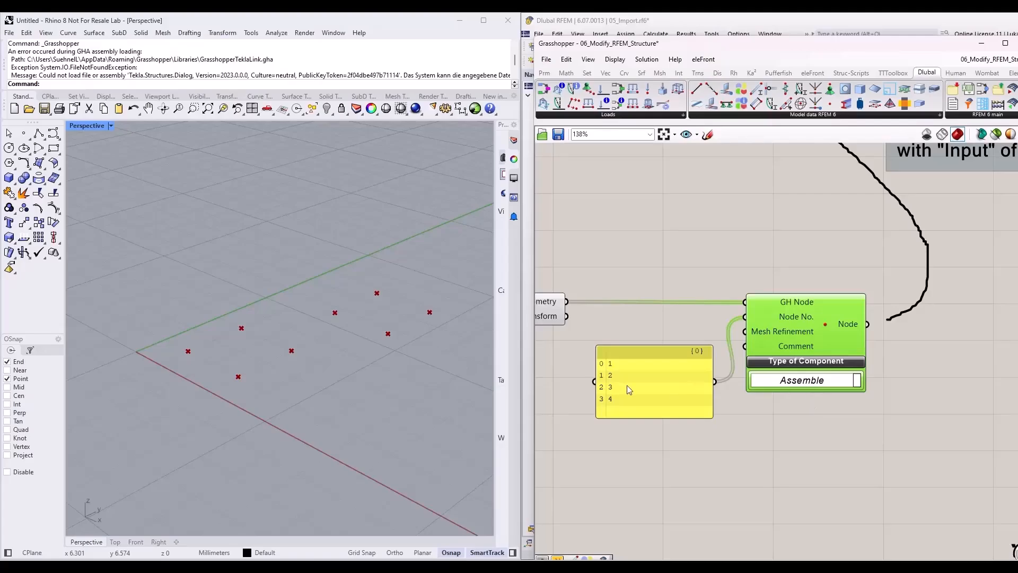
{"action": "left_click", "coordinate": [657, 366]}
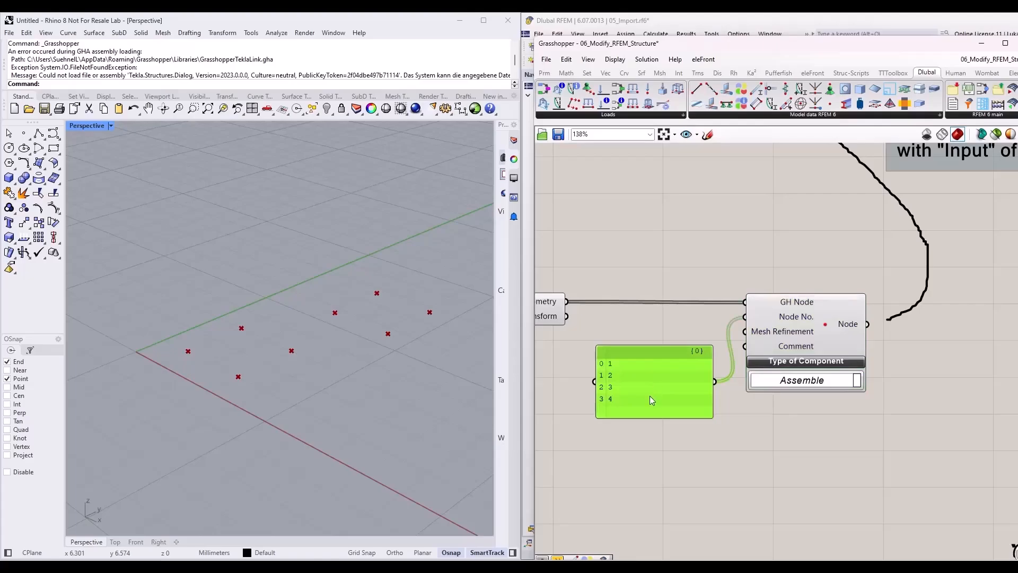
{"action": "left_click", "coordinate": [664, 427]}
{"action": "scroll", "coordinate": [813, 395], "scroll_direction": "down", "scroll_amount": 10}
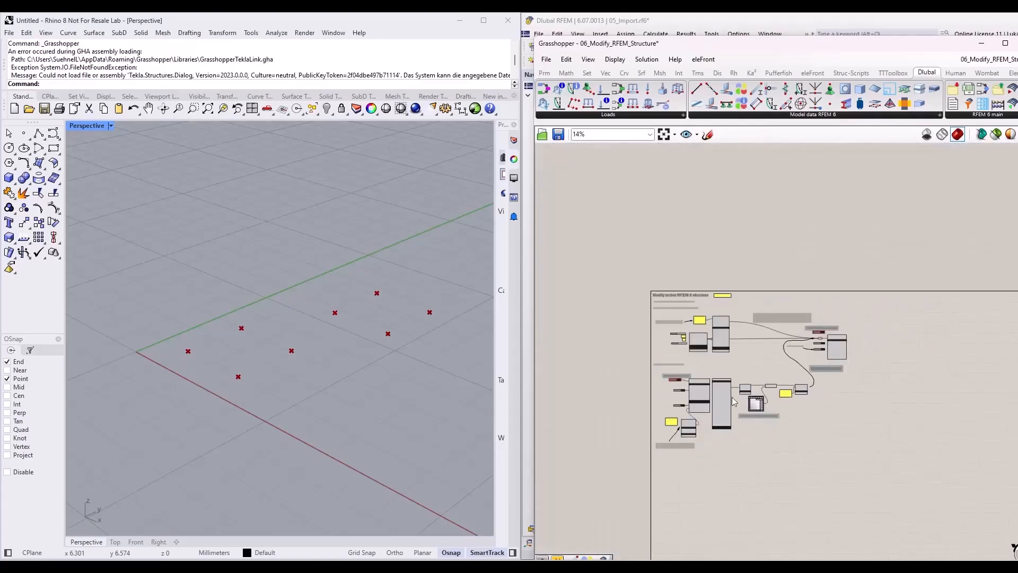
{"action": "scroll", "coordinate": [695, 425], "scroll_direction": "up", "scroll_amount": 5}
{"action": "scroll", "coordinate": [671, 411], "scroll_direction": "up", "scroll_amount": 2}
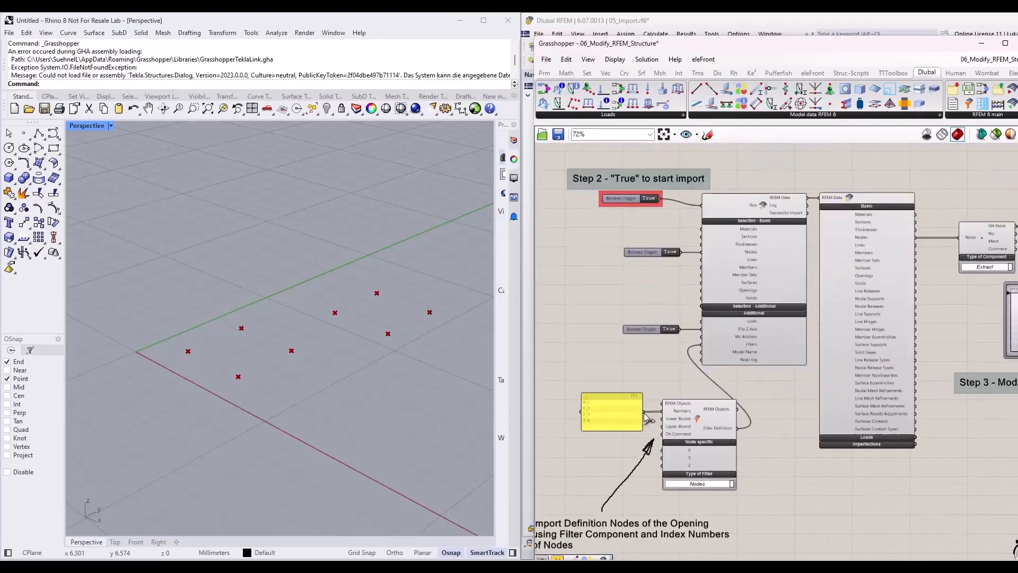
{"action": "left_click", "coordinate": [634, 413]}
{"action": "right_click_drag", "start_coordinate": [788, 340], "coordinate": [434, 413]}
{"action": "scroll", "coordinate": [924, 297], "scroll_direction": "up", "scroll_amount": 3}
{"action": "left_click", "coordinate": [761, 380]}
{"action": "left_click", "coordinate": [855, 399]}
{"action": "right_click_drag", "start_coordinate": [855, 400], "coordinate": [737, 429]}
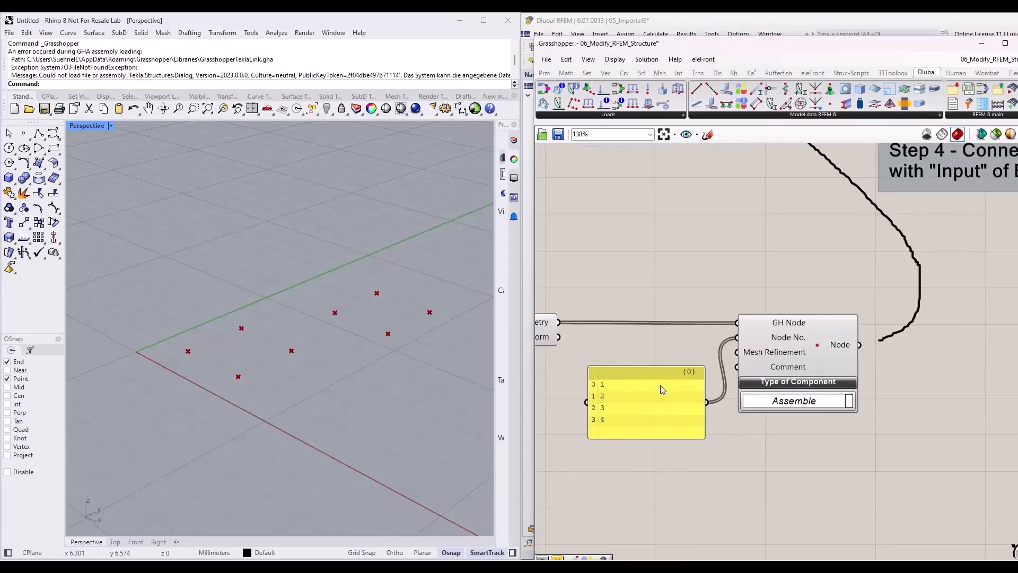
Step: Reposition the node number panel closer to the assembling Node component, between it and the Move component
{"action": "mouse_move", "coordinate": [784, 325]}
{"action": "right_click_drag", "start_coordinate": [548, 330], "coordinate": [653, 325]}
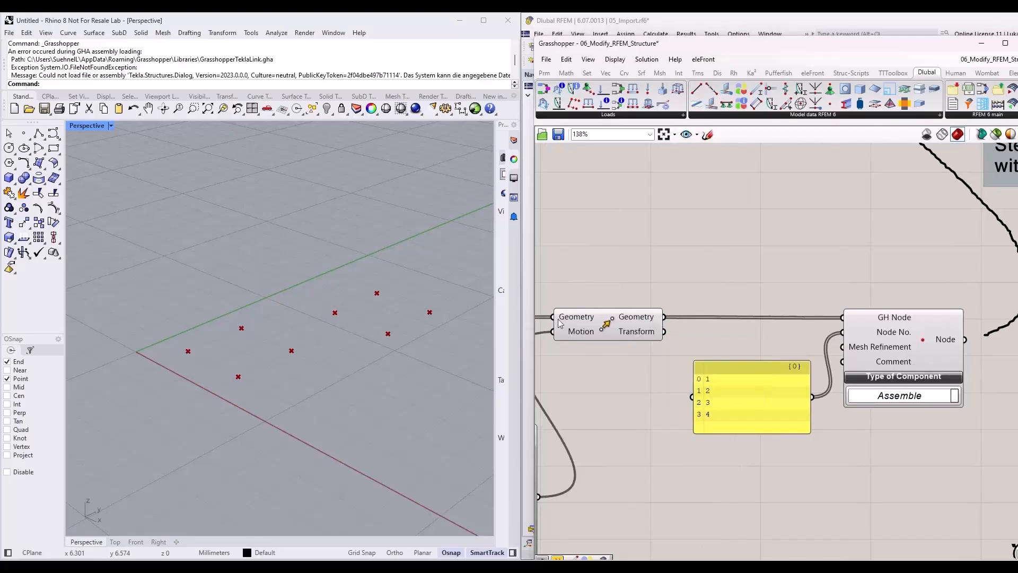
{"action": "left_click_drag", "start_coordinate": [768, 405], "coordinate": [755, 380]}
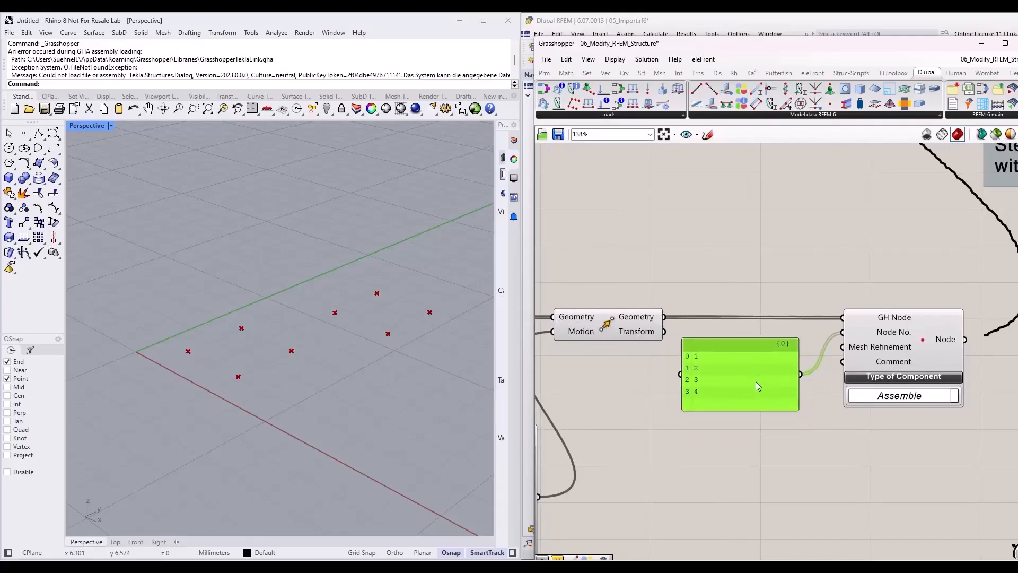
{"action": "left_click", "coordinate": [901, 322]}
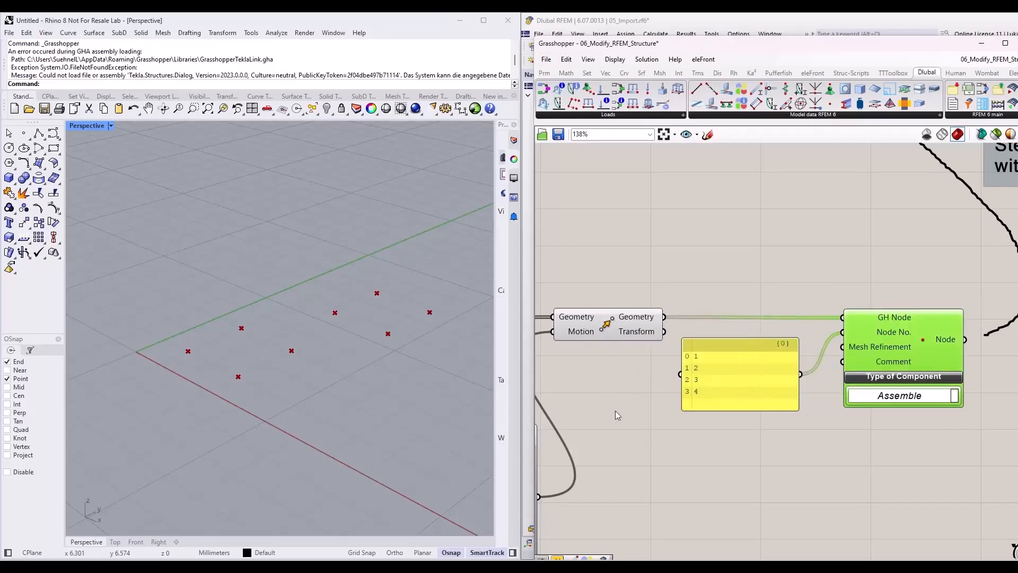
Step: Connect the output of the assembling Node component to the data container feeding the Input of the export component
{"action": "scroll", "coordinate": [633, 450], "scroll_direction": "down", "scroll_amount": 5}
{"action": "scroll", "coordinate": [769, 327], "scroll_direction": "up", "scroll_amount": 3}
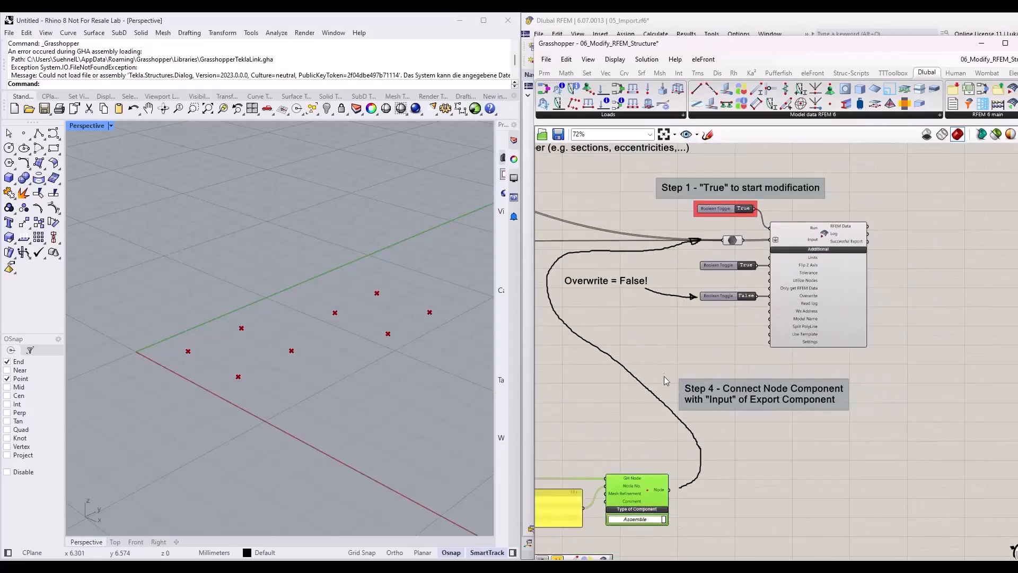
{"action": "left_click_drag", "start_coordinate": [669, 490], "coordinate": [723, 240]}
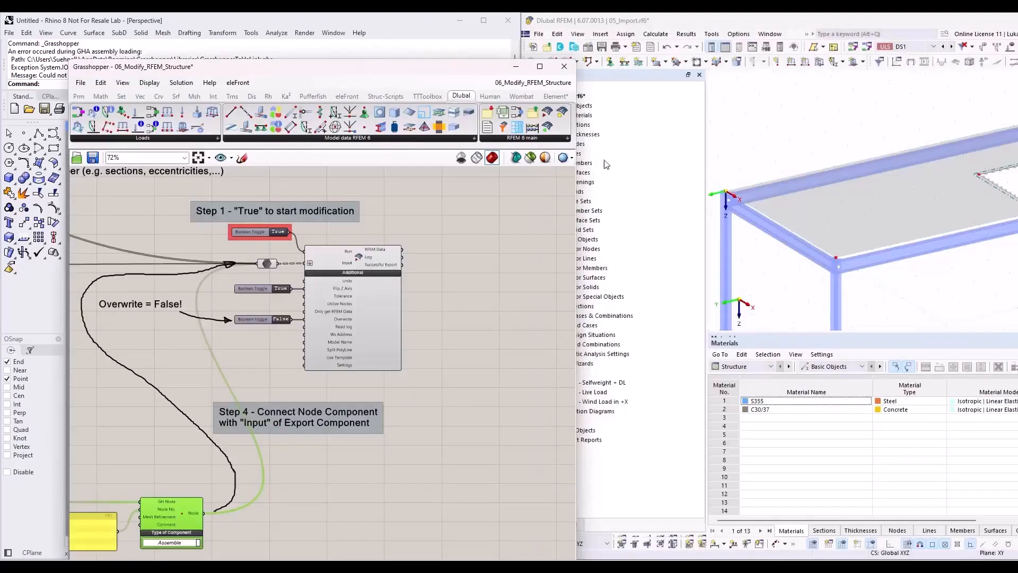
Step: Arrange Grasshopper beside RFEM with the whole table and its opening in view, and select the Step 1 modification toggle
{"action": "scroll", "coordinate": [782, 227], "scroll_direction": "down", "scroll_amount": 3}
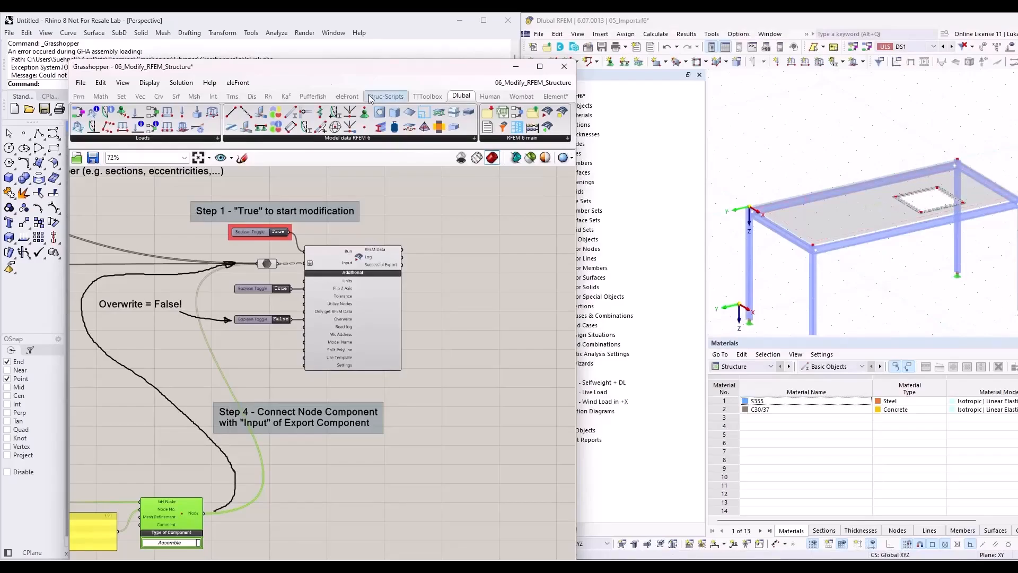
{"action": "left_click_drag", "start_coordinate": [330, 69], "coordinate": [1, 115]}
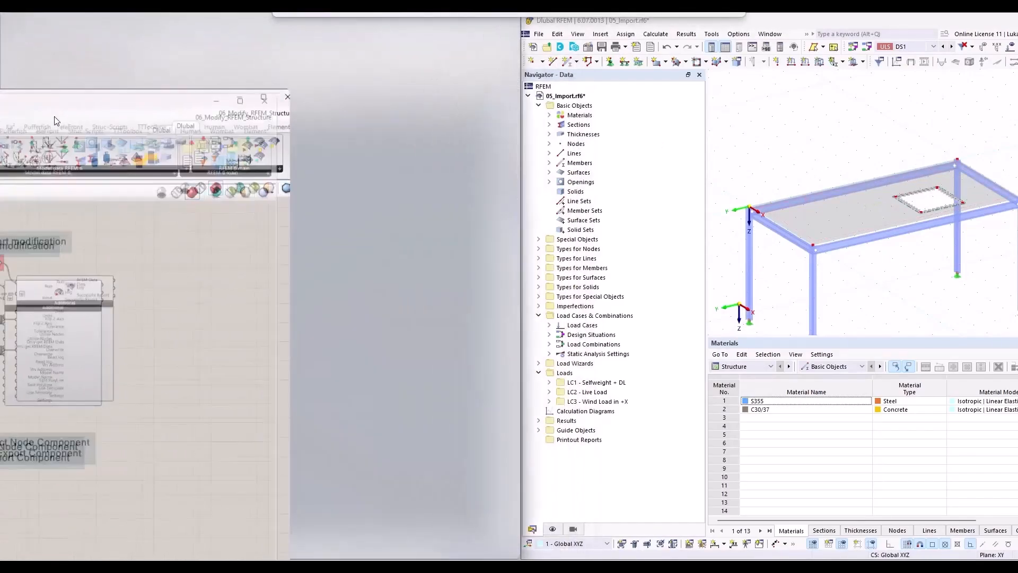
{"action": "scroll", "coordinate": [148, 178], "scroll_direction": "up", "scroll_amount": 4}
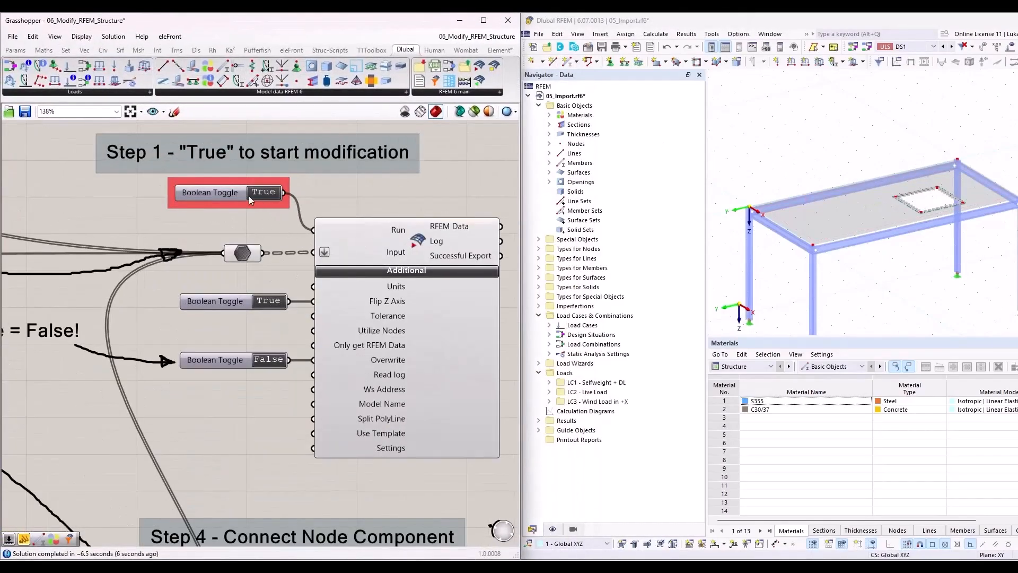
{"action": "left_click", "coordinate": [220, 192]}
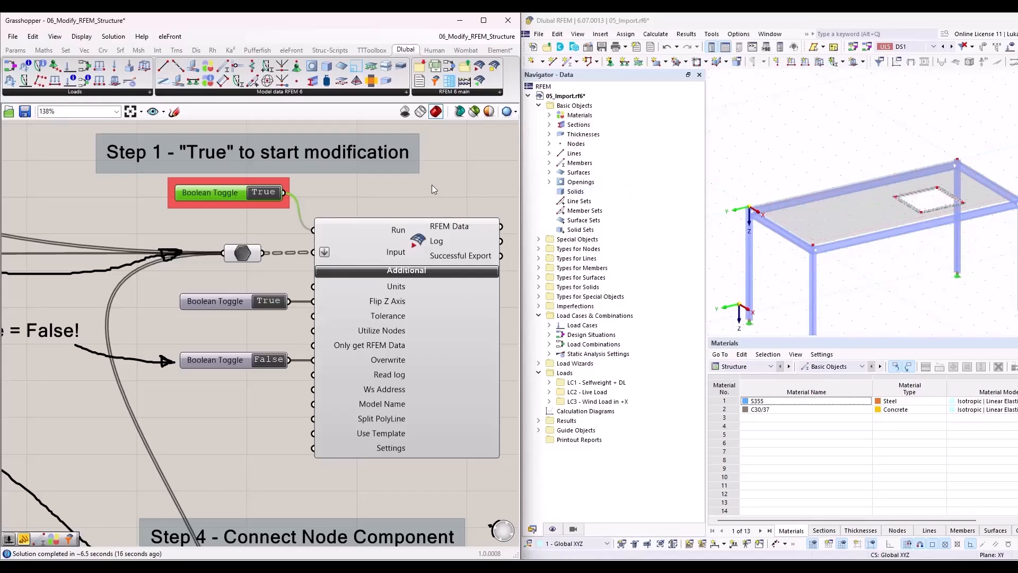
Step: Replace the MD slider driving the Move component's Motion with a copy set to 0.33 ; 1.03
{"action": "scroll", "coordinate": [436, 148], "scroll_direction": "down", "scroll_amount": 4}
{"action": "scroll", "coordinate": [447, 205], "scroll_direction": "down", "scroll_amount": 3}
{"action": "scroll", "coordinate": [225, 348], "scroll_direction": "up", "scroll_amount": 8}
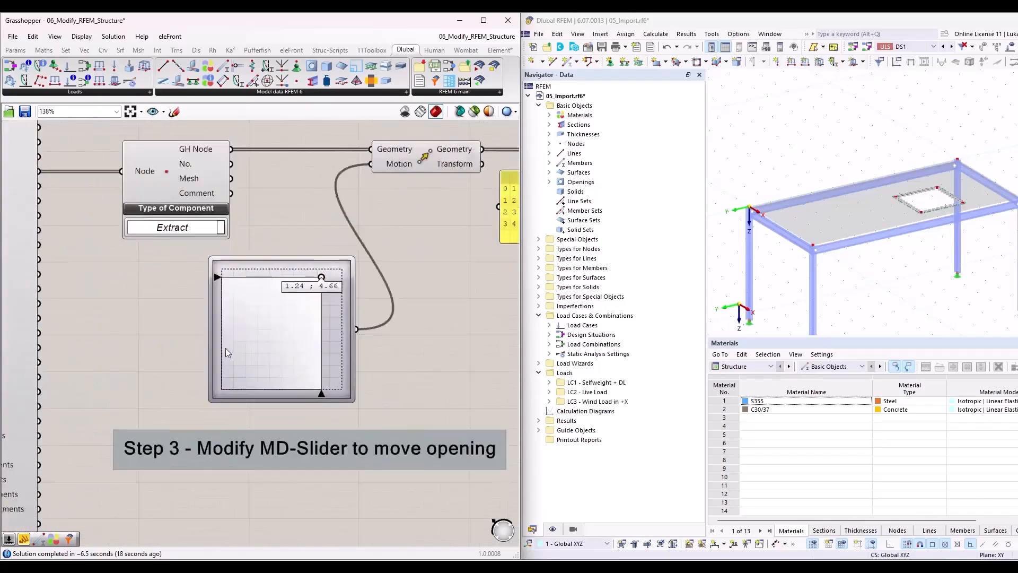
{"action": "scroll", "coordinate": [195, 289], "scroll_direction": "down", "scroll_amount": 1}
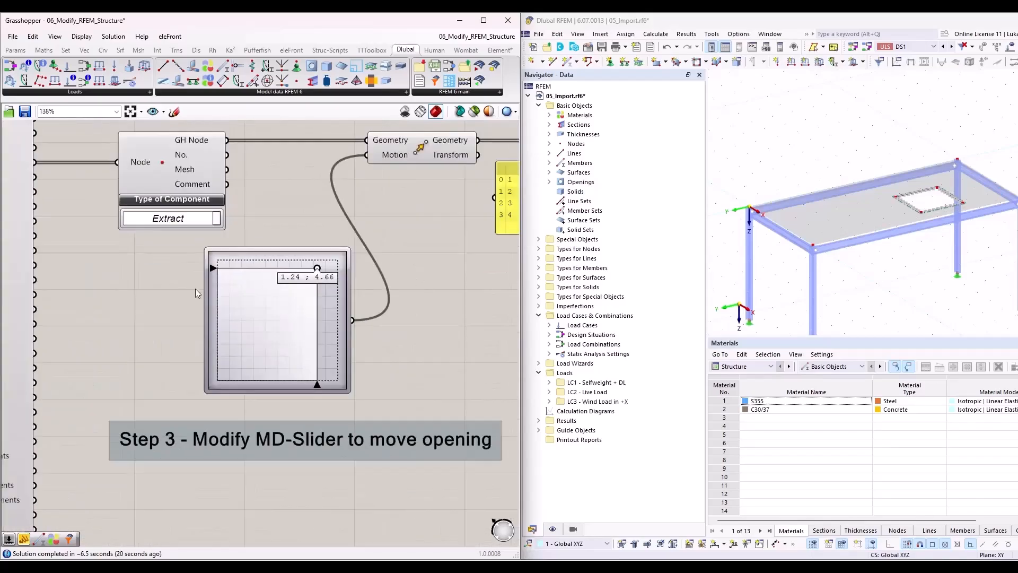
{"action": "left_click", "coordinate": [345, 330]}
{"action": "right_click_drag", "start_coordinate": [430, 345], "coordinate": [370, 339]}
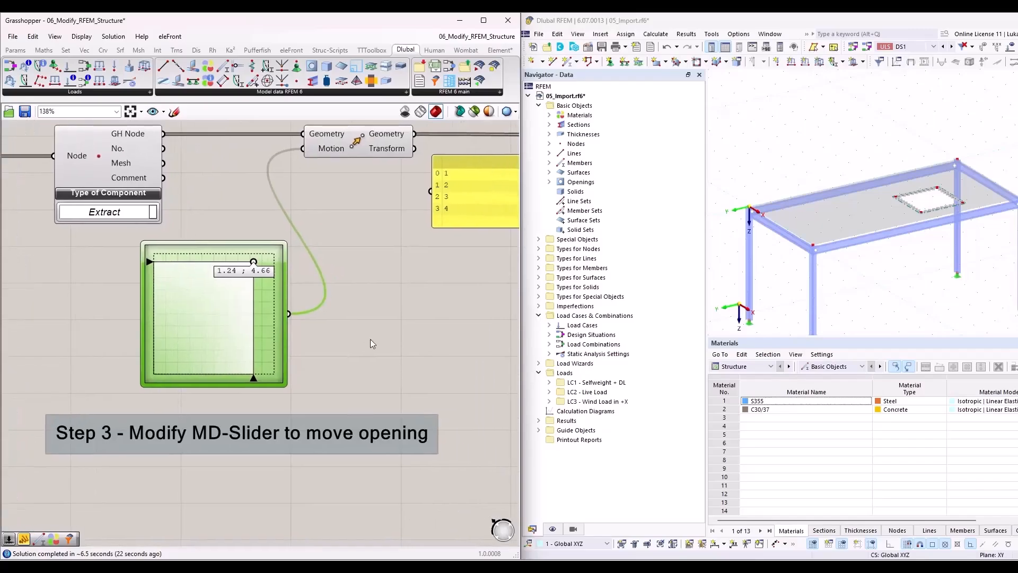
{"action": "left_click_drag", "start_coordinate": [296, 320], "coordinate": [440, 346]}
{"action": "left_click_drag", "start_coordinate": [413, 287], "coordinate": [341, 374]}
{"action": "left_click_drag", "start_coordinate": [452, 330], "coordinate": [304, 149]}
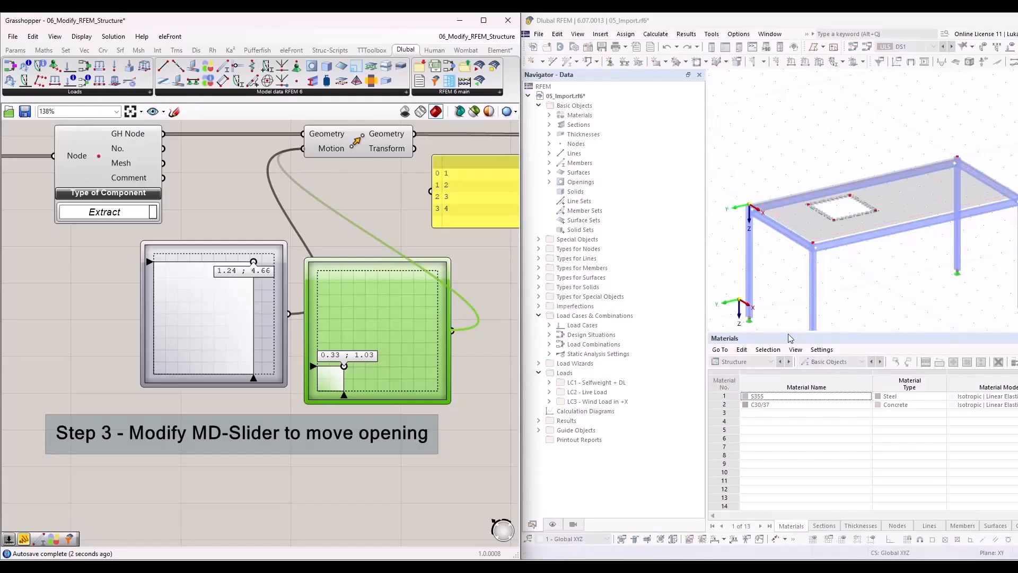
Step: Review the path from the moved nodes to the export component, including the Overwrite toggle and the assigned node numbers
{"action": "scroll", "coordinate": [212, 357], "scroll_direction": "down", "scroll_amount": 6}
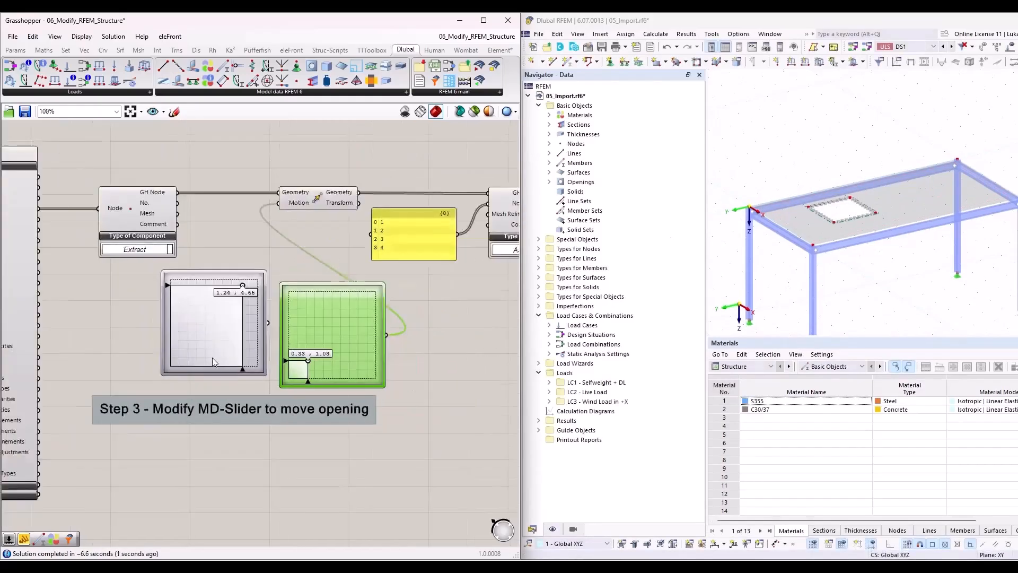
{"action": "scroll", "coordinate": [435, 146], "scroll_direction": "up", "scroll_amount": 4}
{"action": "scroll", "coordinate": [389, 156], "scroll_direction": "up", "scroll_amount": 1}
{"action": "right_click_drag", "start_coordinate": [408, 178], "coordinate": [379, 254]}
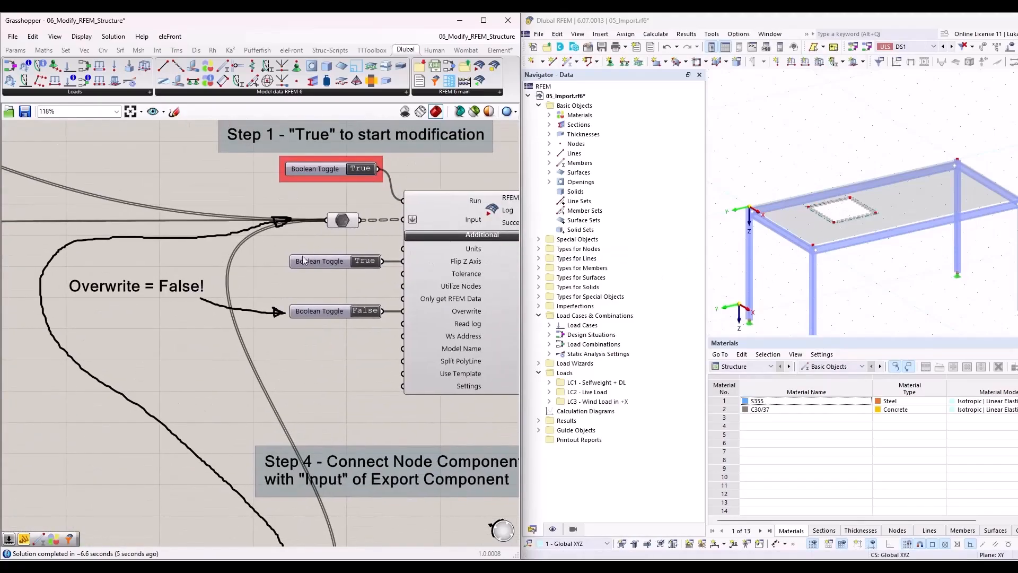
{"action": "scroll", "coordinate": [318, 258], "scroll_direction": "down", "scroll_amount": 2}
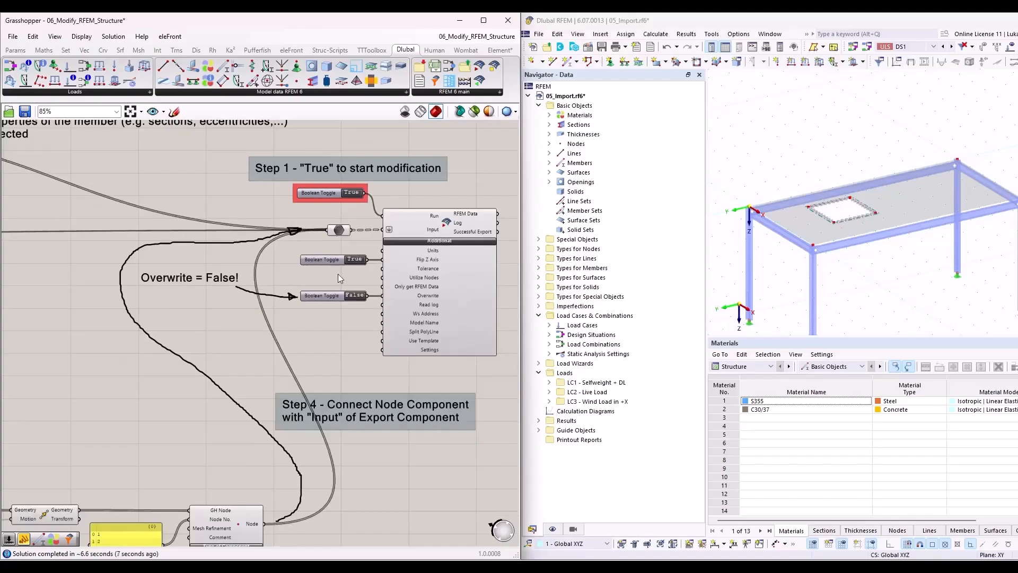
{"action": "scroll", "coordinate": [406, 308], "scroll_direction": "up", "scroll_amount": 4}
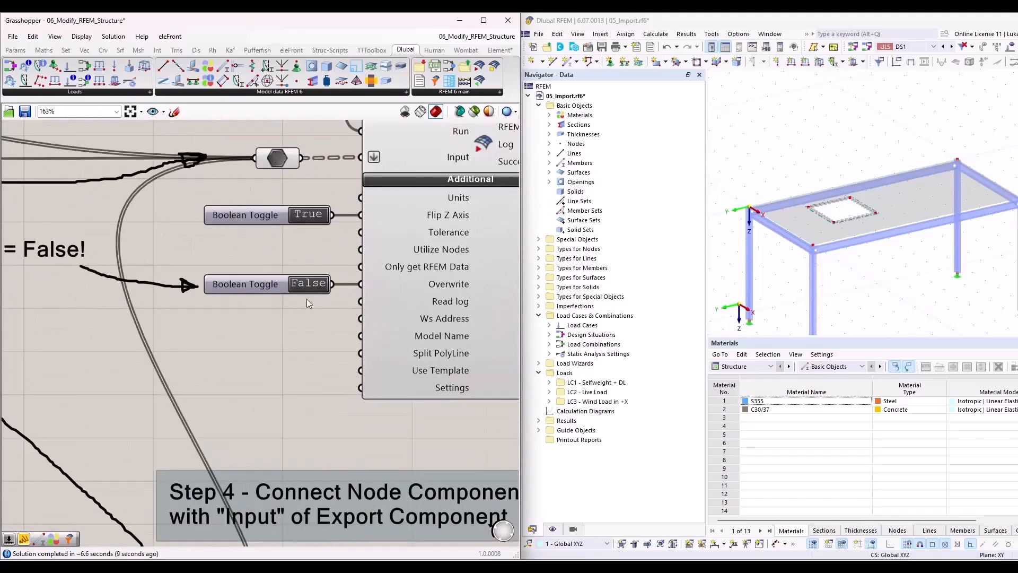
{"action": "scroll", "coordinate": [306, 298], "scroll_direction": "down", "scroll_amount": 4}
{"action": "scroll", "coordinate": [334, 408], "scroll_direction": "up", "scroll_amount": 4}
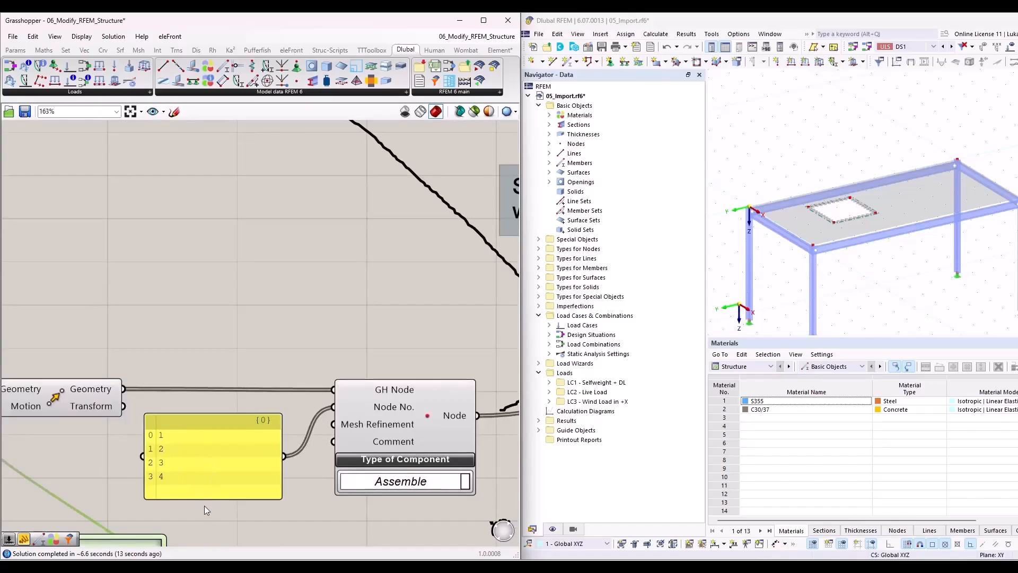
{"action": "scroll", "coordinate": [203, 503], "scroll_direction": "down", "scroll_amount": 5}
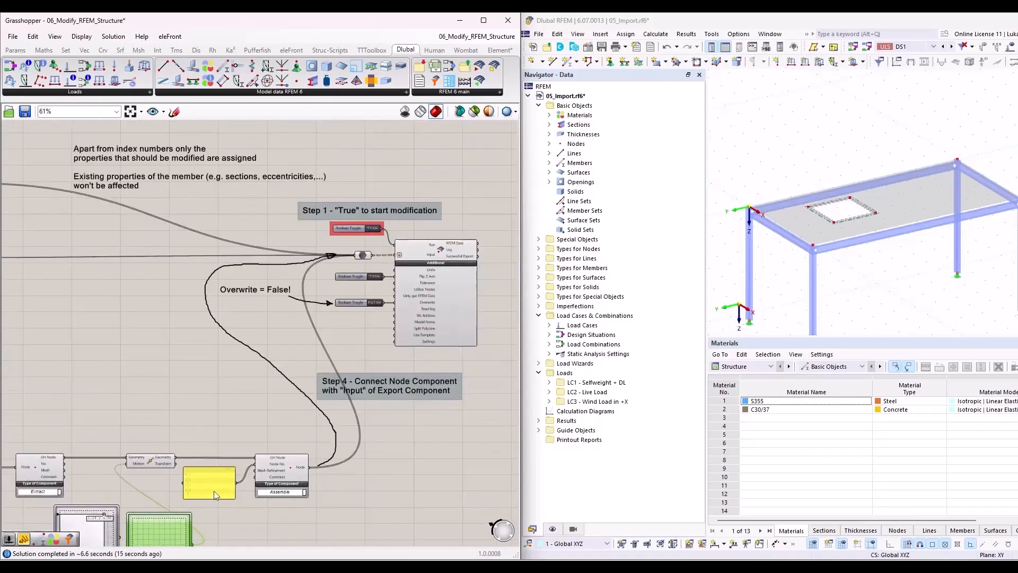
Step: Set the Step 1 Boolean toggle on the export component's Run input to False
{"action": "scroll", "coordinate": [381, 229], "scroll_direction": "up", "scroll_amount": 4}
{"action": "double_click", "coordinate": [370, 231]}
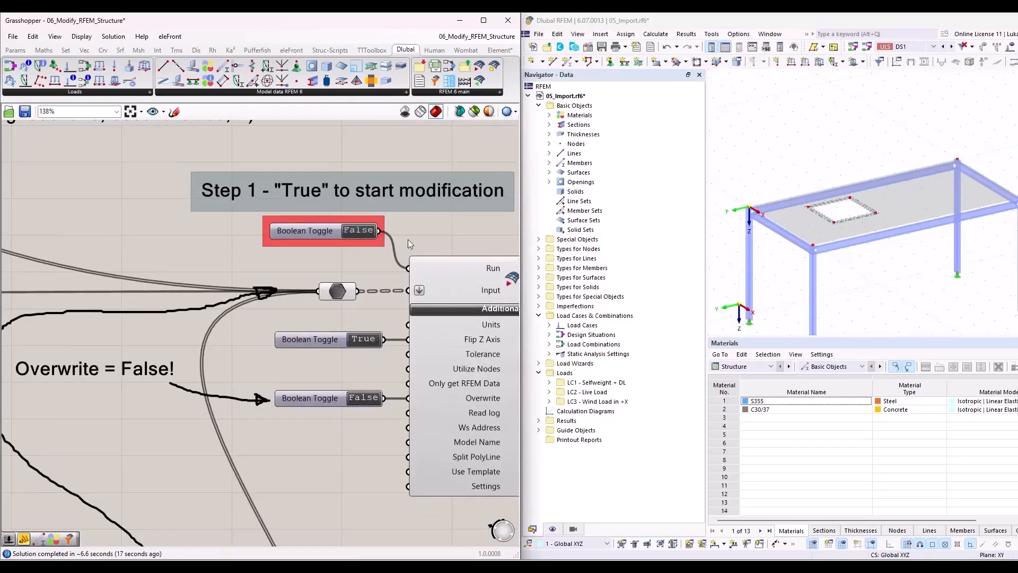
{"action": "scroll", "coordinate": [336, 319], "scroll_direction": "down", "scroll_amount": 5}
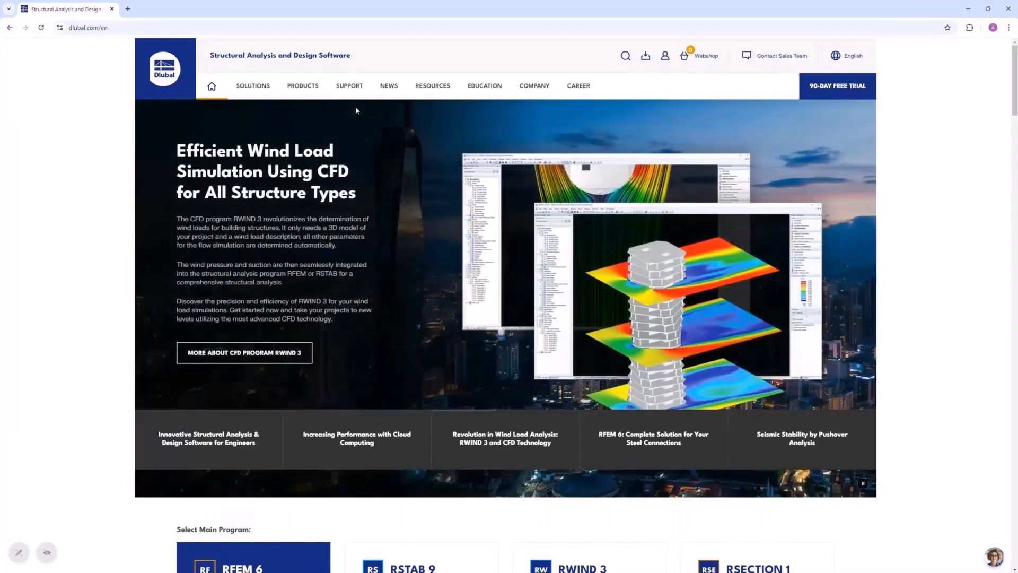
Step: In the web browser, open the Online Courses page from the training resources on Dlubal's website
{"action": "mouse_move", "coordinate": [349, 87]}
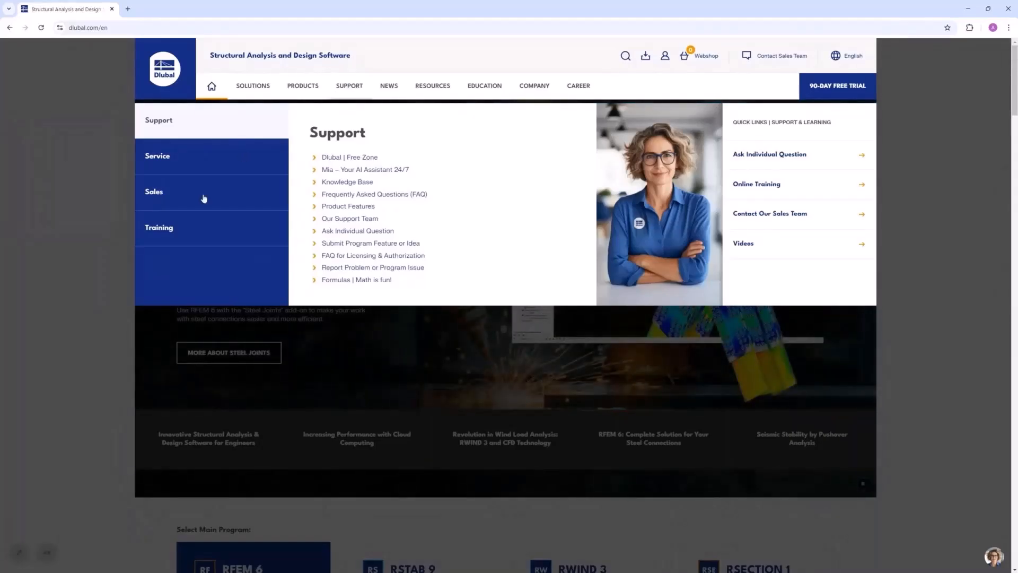
{"action": "mouse_move", "coordinate": [185, 232]}
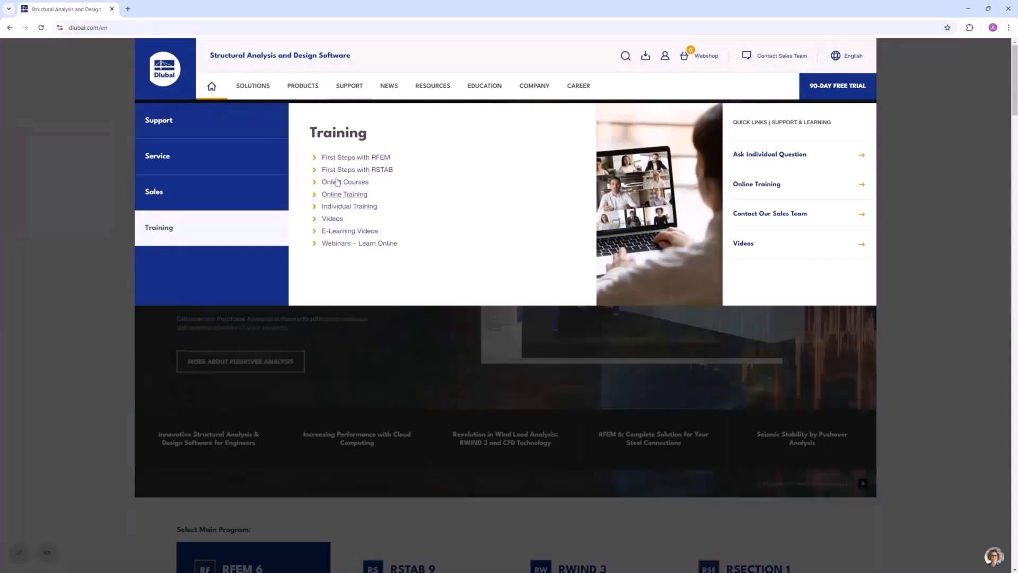
{"action": "left_click", "coordinate": [341, 183]}
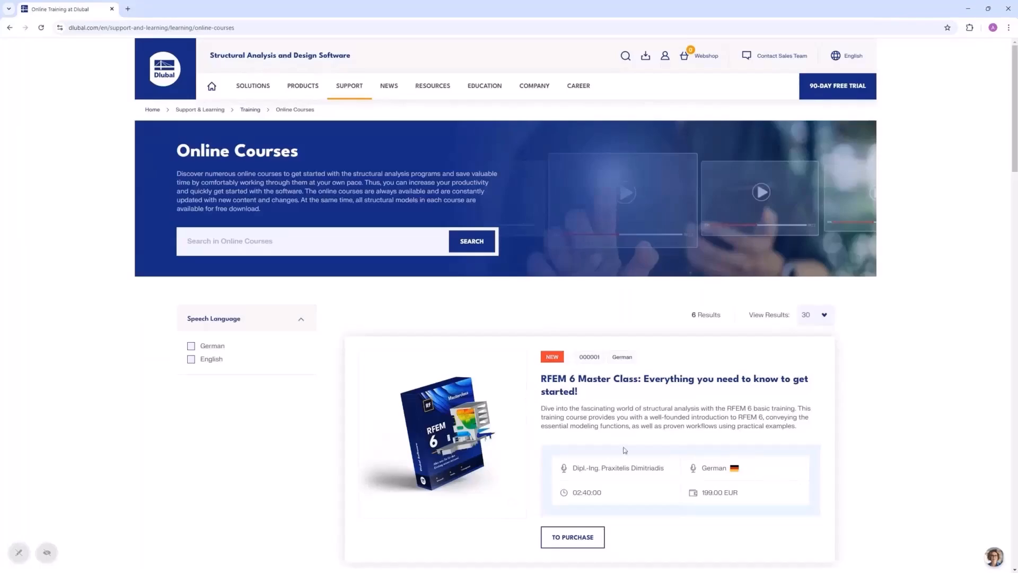
Step: Filter the online courses by English speech language and look through the listed RFEM 6 and Eurocode masterclasses
{"action": "left_click", "coordinate": [191, 360]}
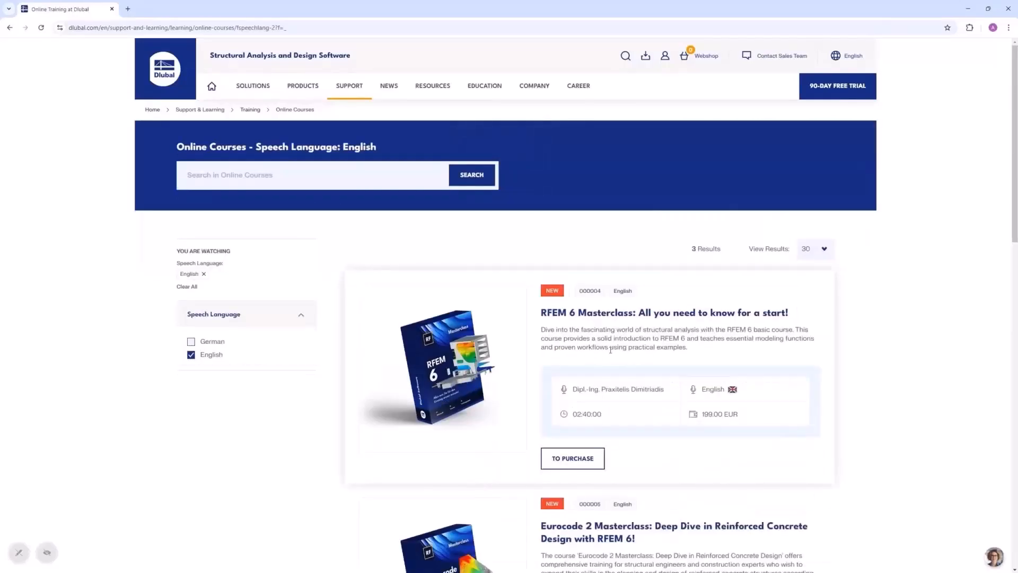
{"action": "scroll", "coordinate": [610, 350], "scroll_direction": "down", "scroll_amount": 2}
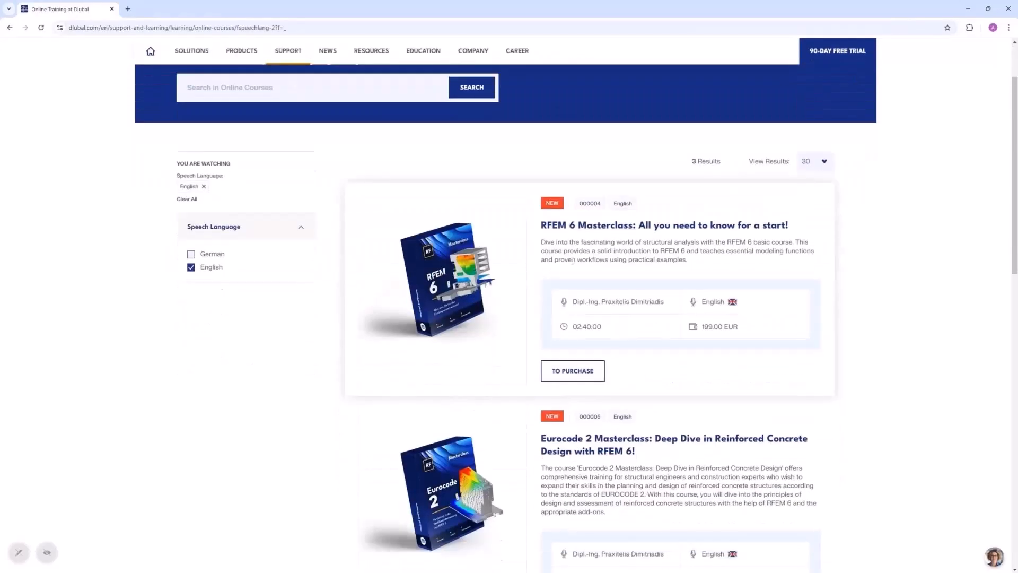
{"action": "scroll", "coordinate": [603, 317], "scroll_direction": "down", "scroll_amount": 2}
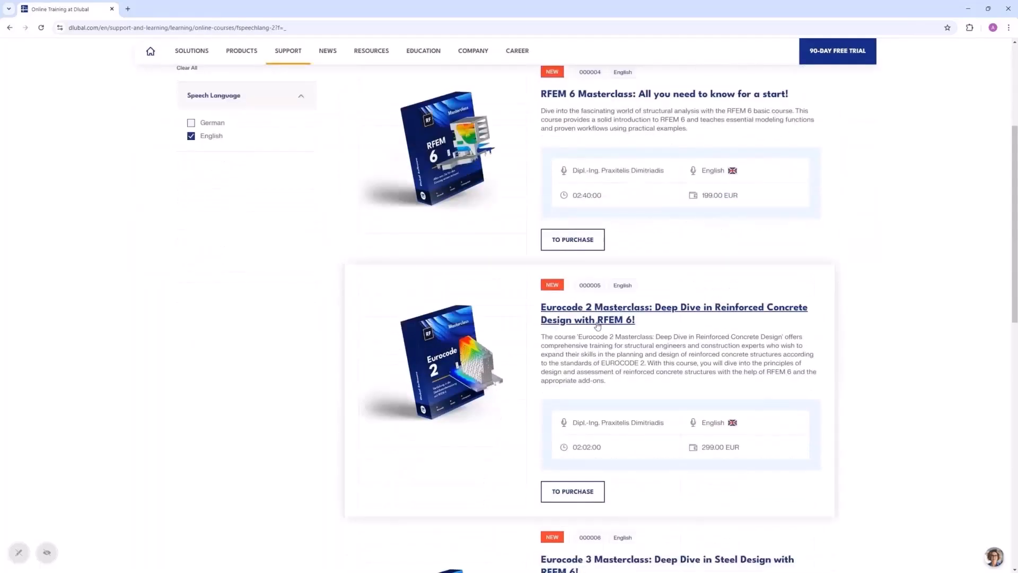
{"action": "scroll", "coordinate": [628, 370], "scroll_direction": "down", "scroll_amount": 4}
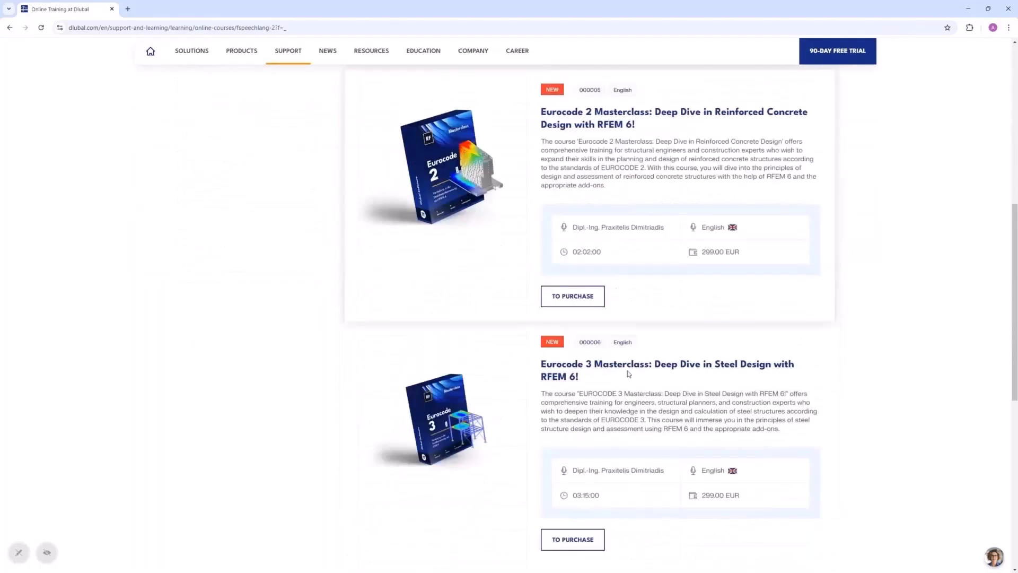
{"action": "scroll", "coordinate": [595, 363], "scroll_direction": "up", "scroll_amount": 5}
{"action": "scroll", "coordinate": [593, 363], "scroll_direction": "up", "scroll_amount": 1}
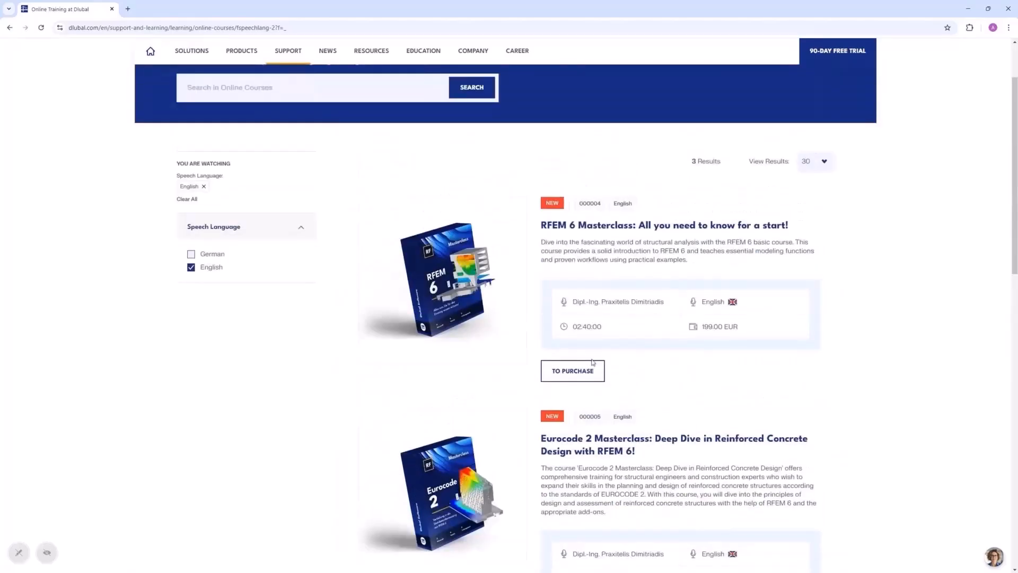